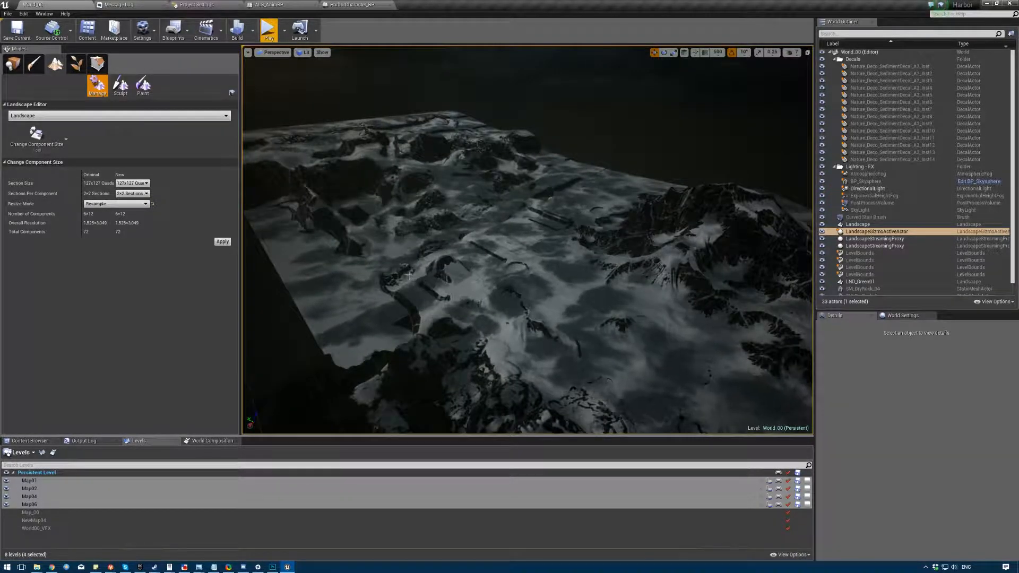
- Examine the snowy mountain landscape from several sides, including its outer edge and the crater
right_drag(430, 269, 475, 188)
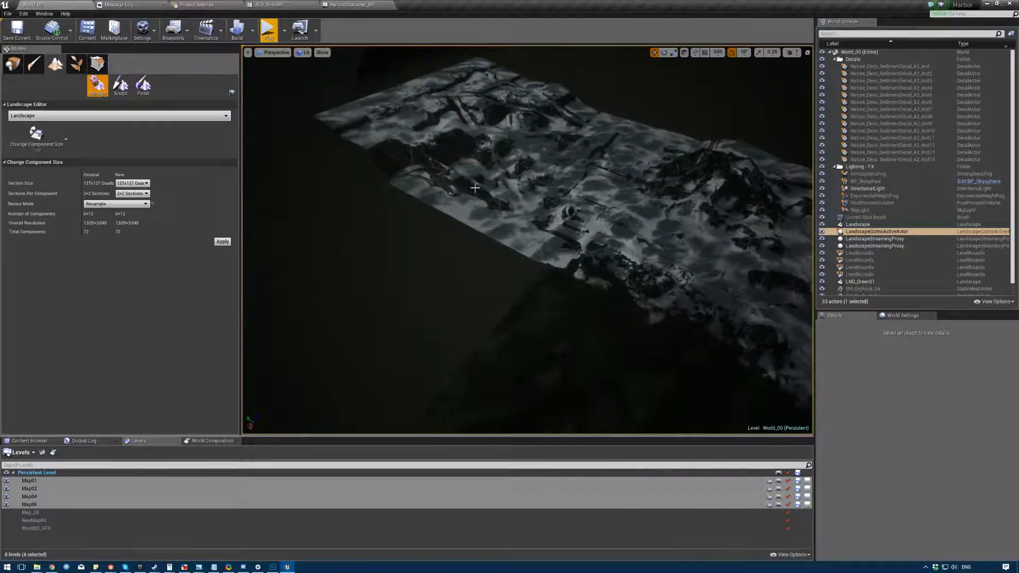
right_drag(342, 141, 433, 147)
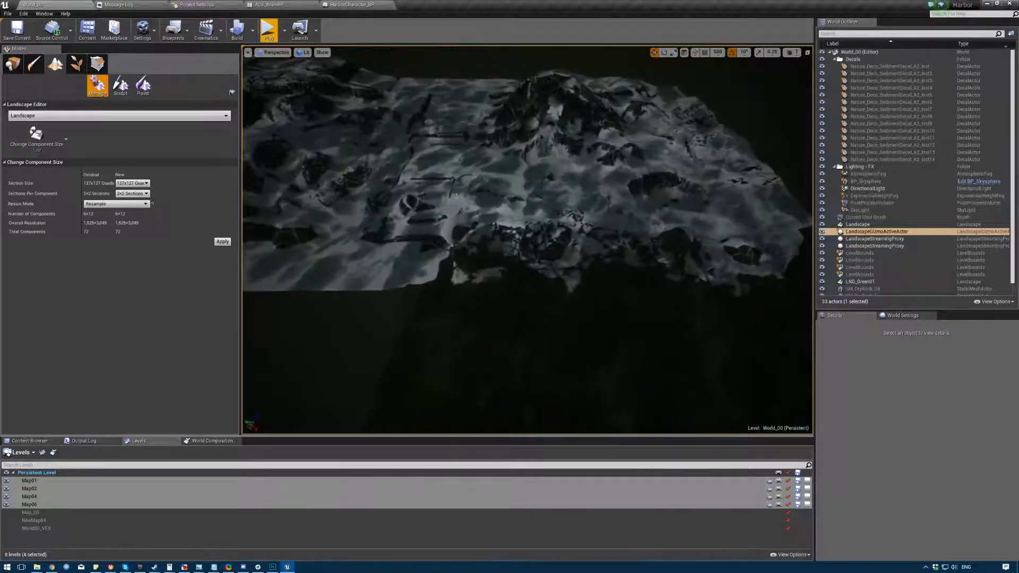
right_drag(677, 281, 479, 199)
key(w)
key(w)
key(s)
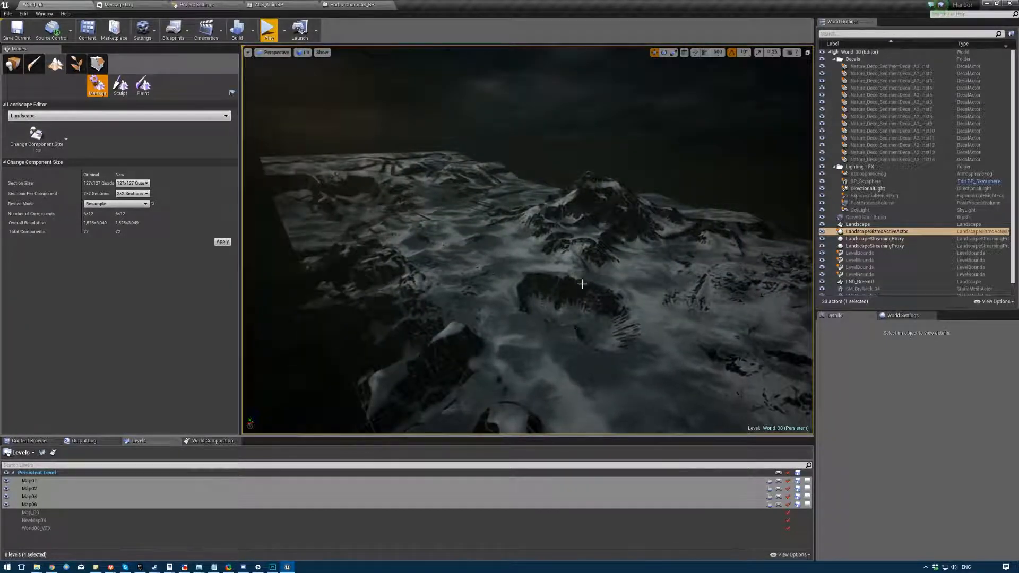
right_drag(525, 289, 504, 297)
key(s)
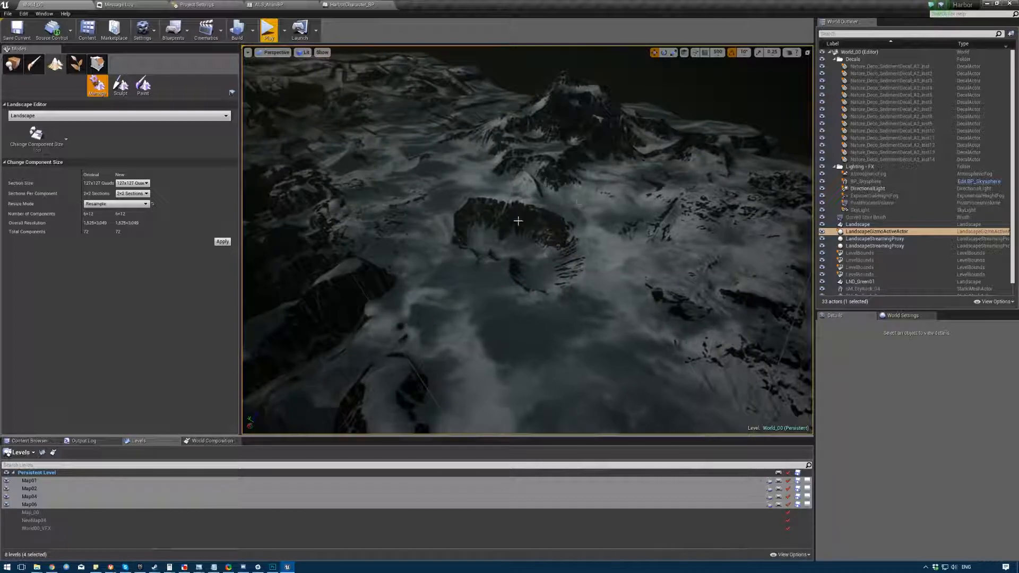
- Check the Infinite Affordable Landscapes listing in the Epic Games Launcher's Marketplace and return to the Unreal Editor
click(147, 568)
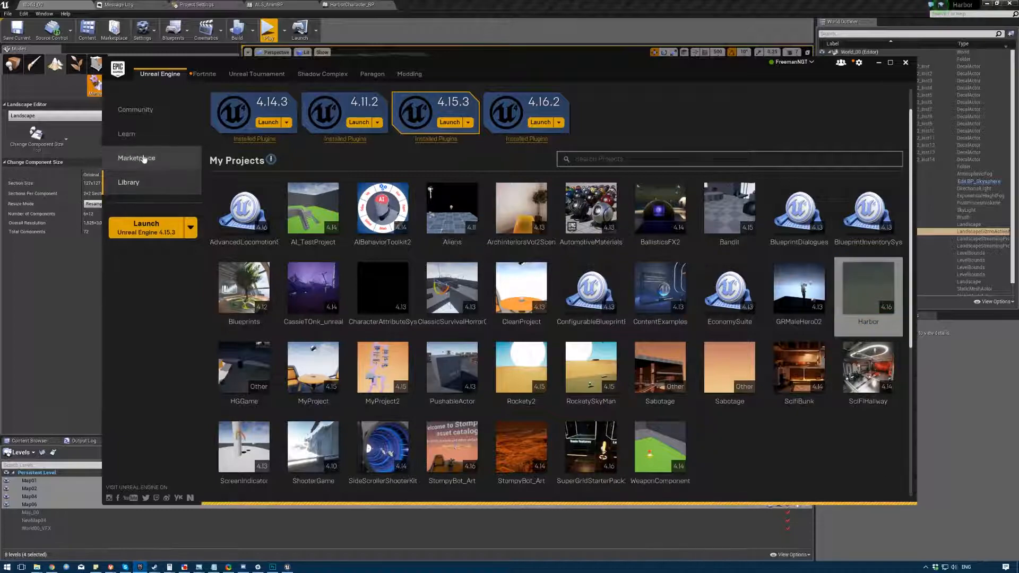
click(143, 158)
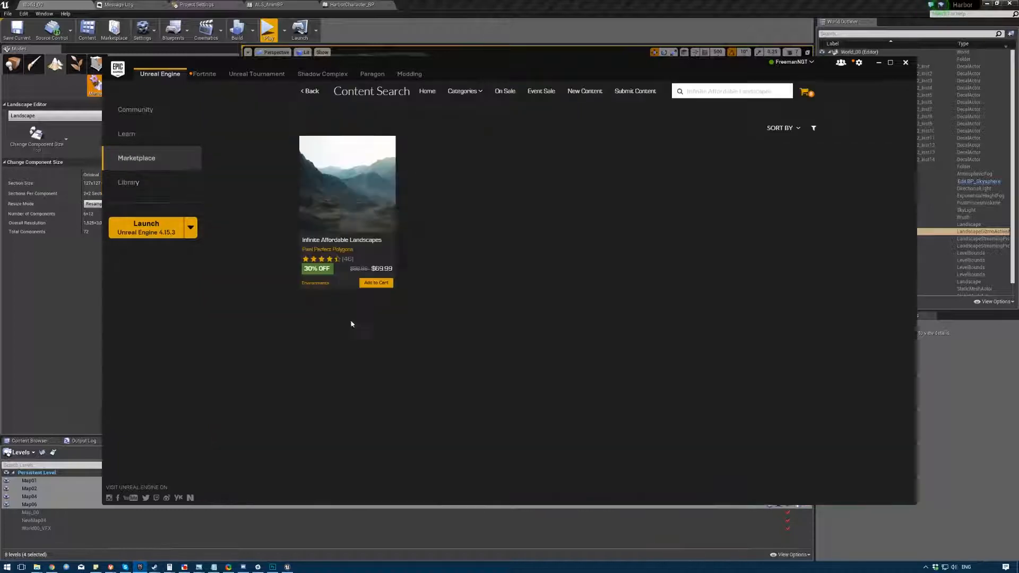
click(878, 62)
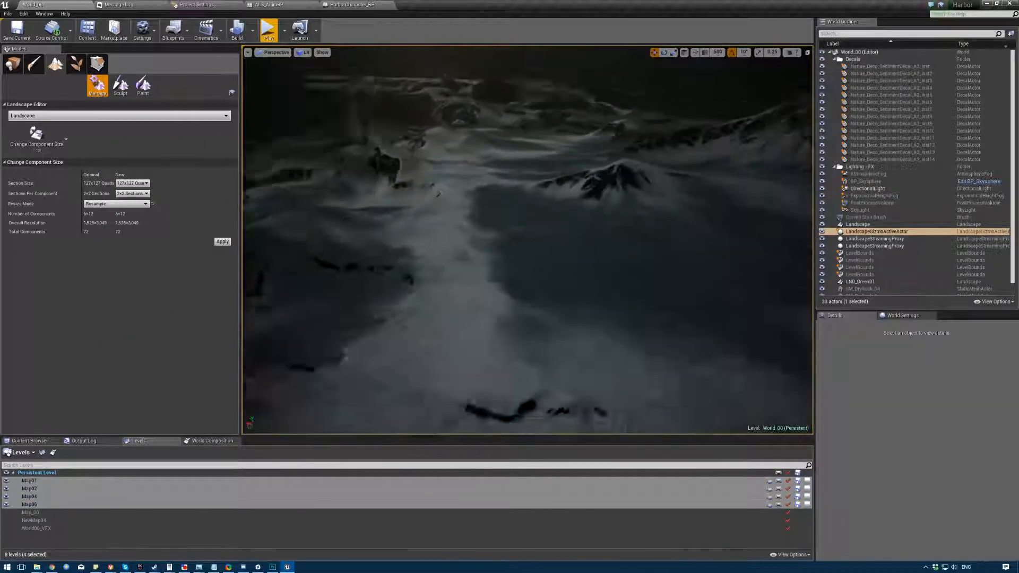
- Select the Landscape and set the landscape editor to sculpting with the Sculpt tool
right_drag(438, 194, 517, 222)
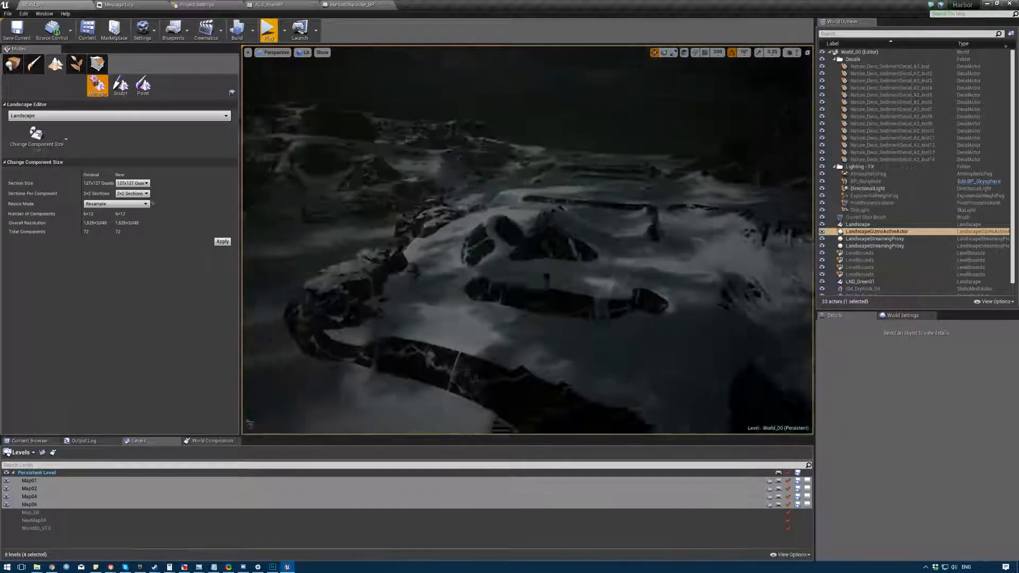
mouse_move(456, 267)
right_down()
mouse_move(527, 227)
mouse_move(478, 254)
mouse_move(547, 229)
mouse_move(551, 181)
mouse_move(530, 207)
mouse_move(446, 254)
mouse_move(466, 238)
mouse_move(548, 258)
mouse_move(468, 291)
mouse_move(445, 265)
right_up()
click(467, 291)
click(120, 85)
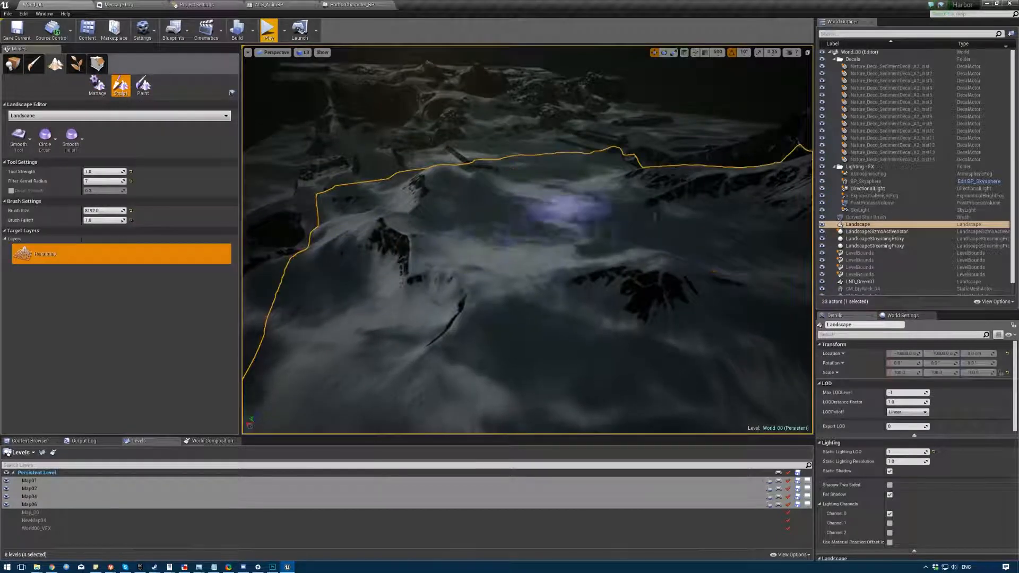
right_drag(527, 219, 424, 233)
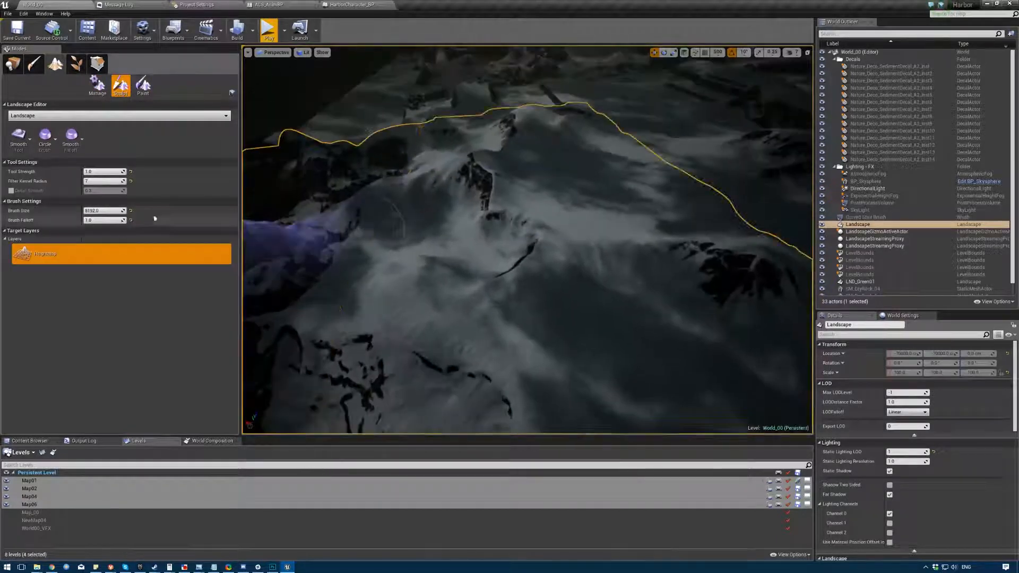
click(19, 137)
click(23, 180)
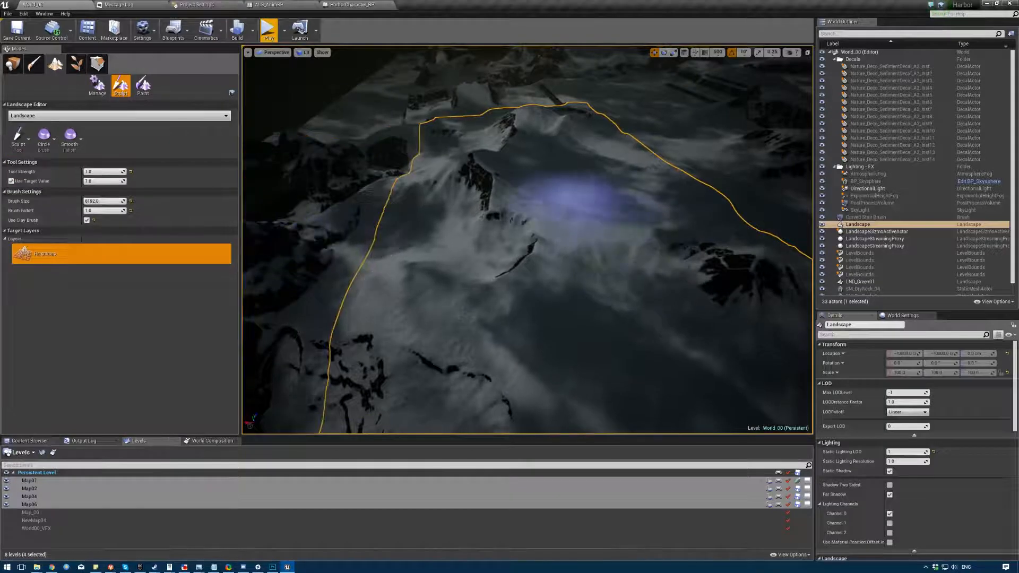
- Try raising large mounds on the snowy terrain with the Sculpt tool and undo the sculpting
scroll(586, 200, down, 5)
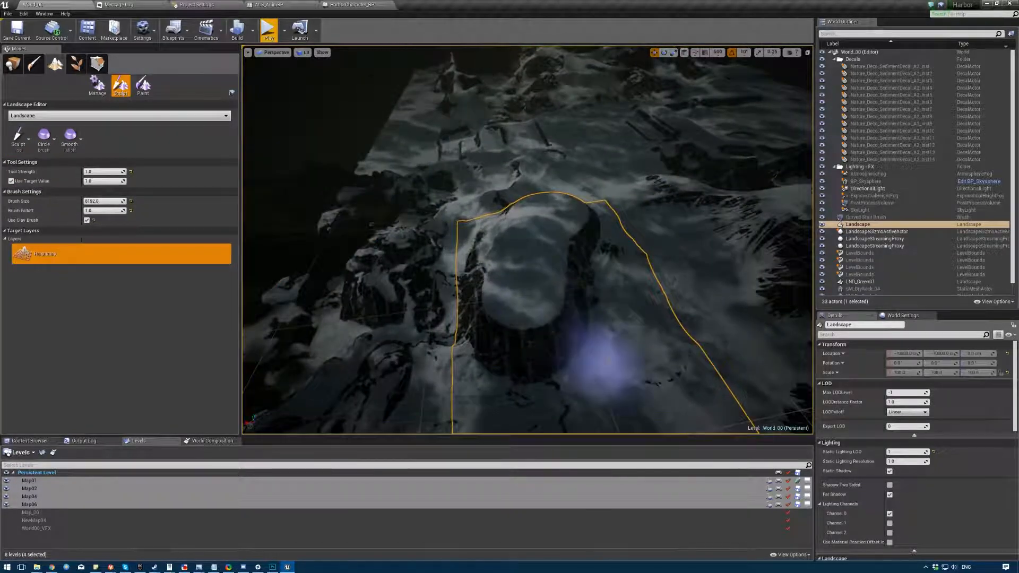
key(ctrl+z)
scroll(490, 247, up, 4)
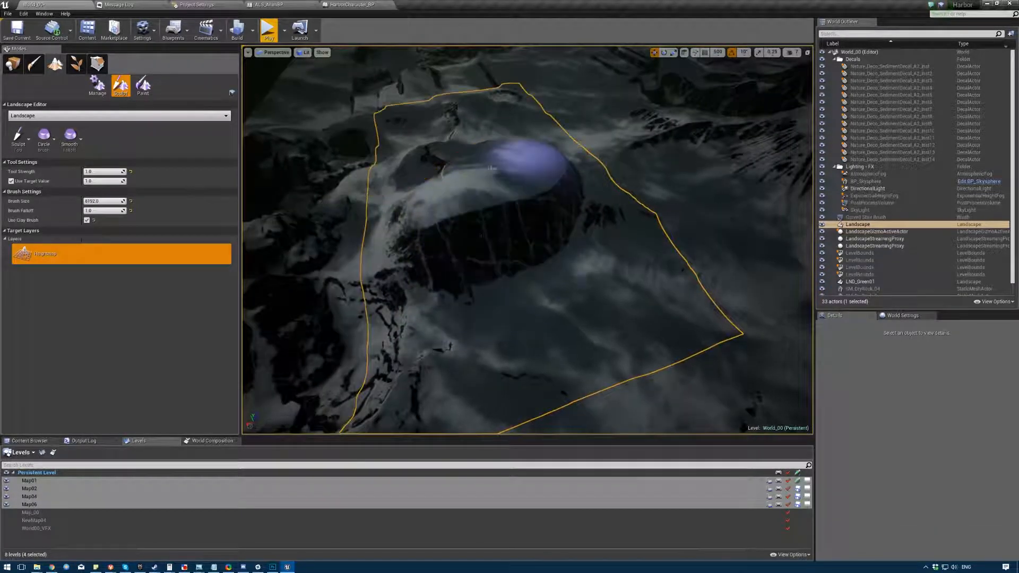
key(ctrl+z)
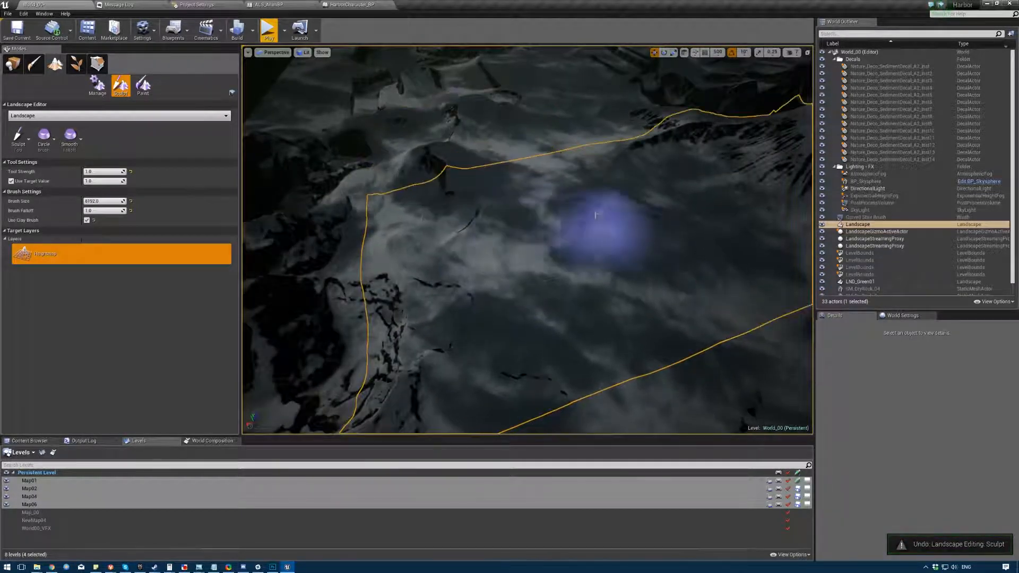
- Examine the snowy landscape's outer borders and the dark terrain adjoining it from several viewpoints
right_drag(595, 214, 584, 205)
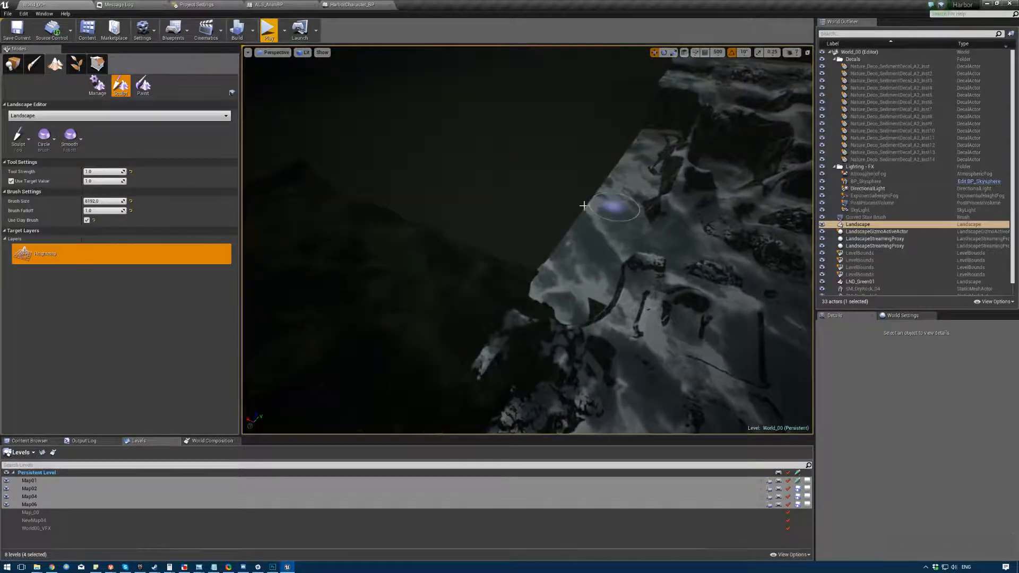
right_drag(486, 296, 487, 381)
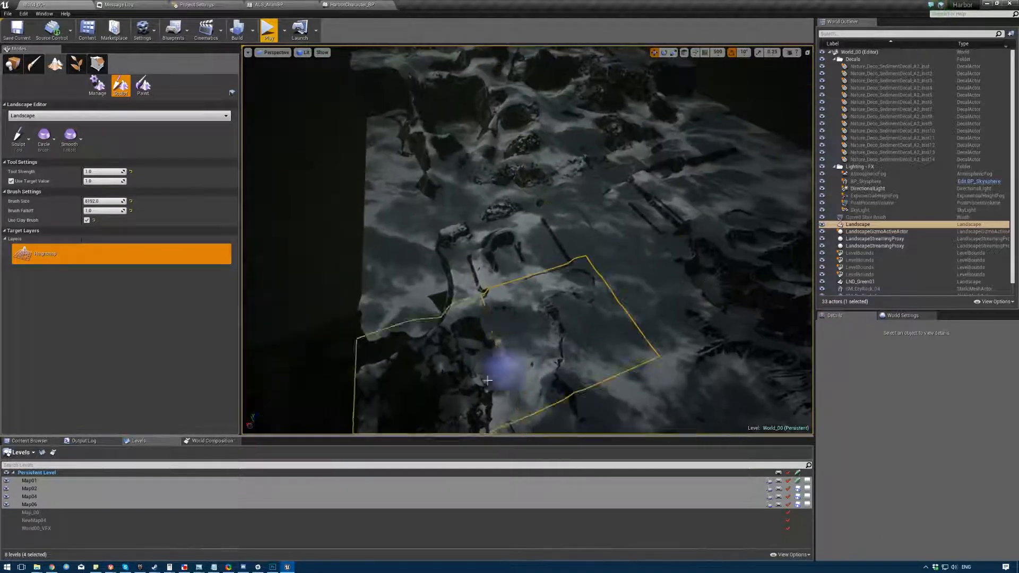
right_drag(610, 284, 657, 223)
mouse_move(527, 240)
right_down()
mouse_move(527, 287)
mouse_move(552, 292)
mouse_move(552, 249)
mouse_move(594, 270)
mouse_move(510, 212)
mouse_move(509, 201)
right_up()
right_drag(443, 277, 419, 213)
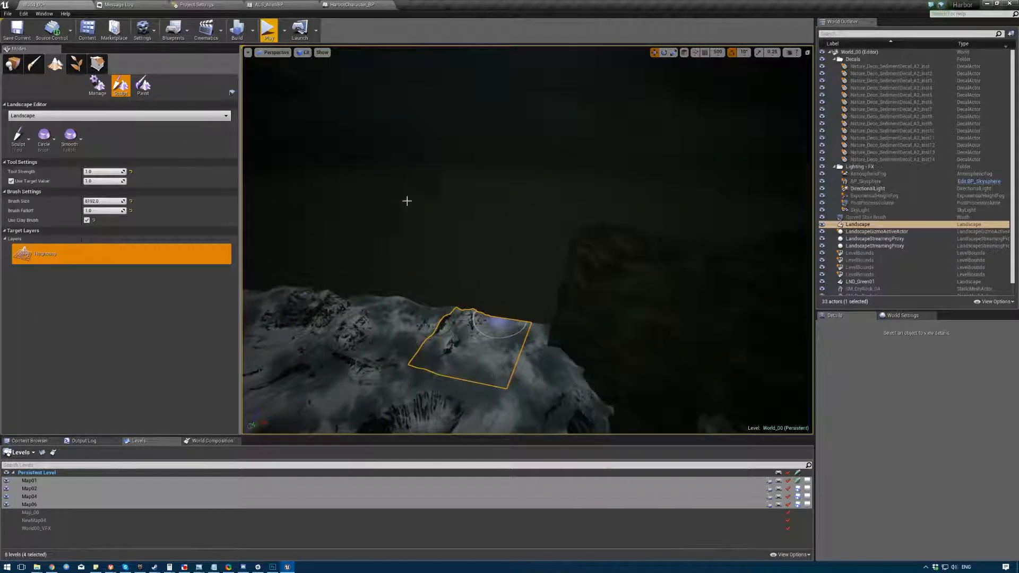
right_drag(485, 309, 478, 340)
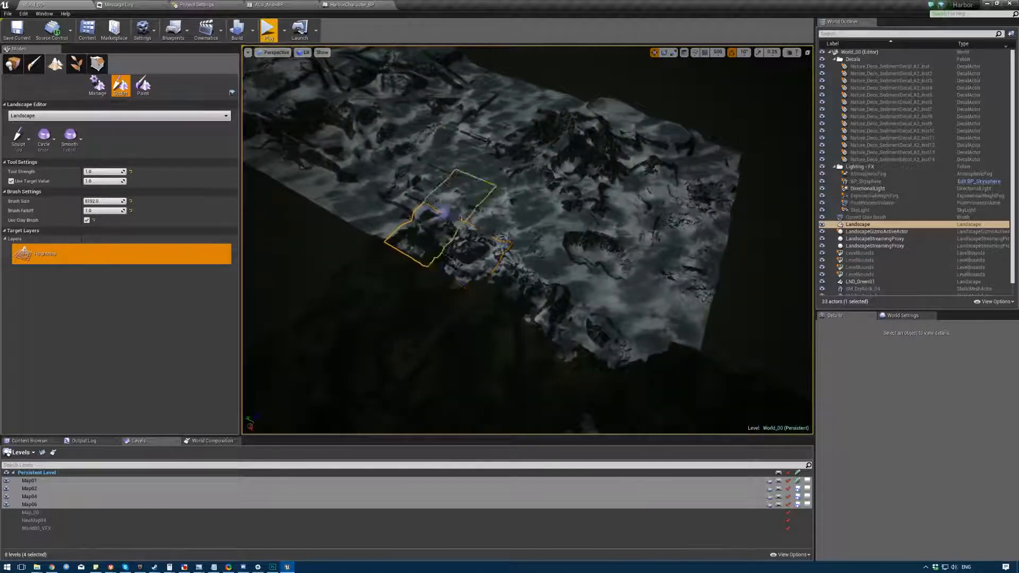
right_drag(445, 213, 477, 180)
right_drag(532, 202, 481, 176)
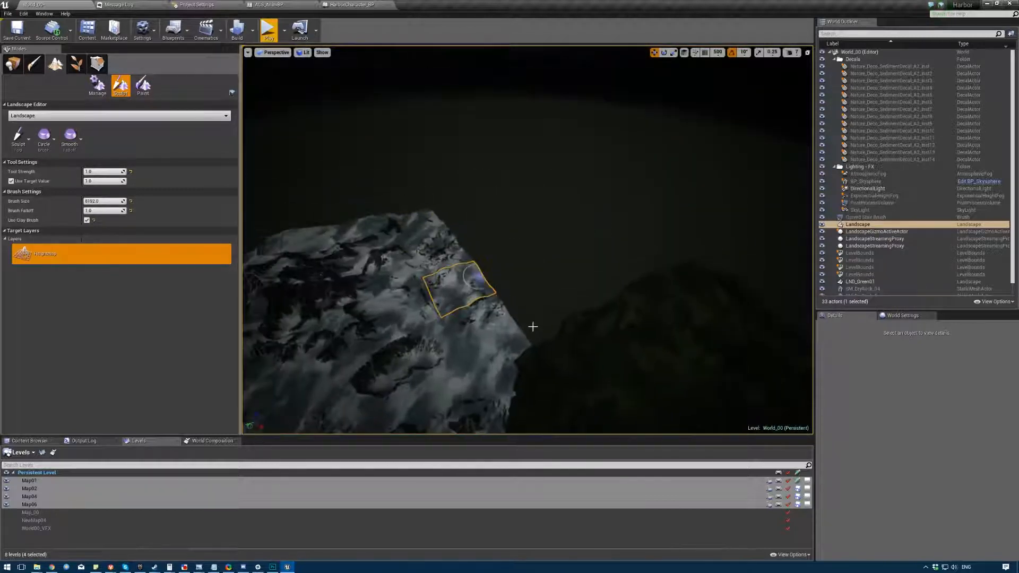
scroll(855, 223, down, 1)
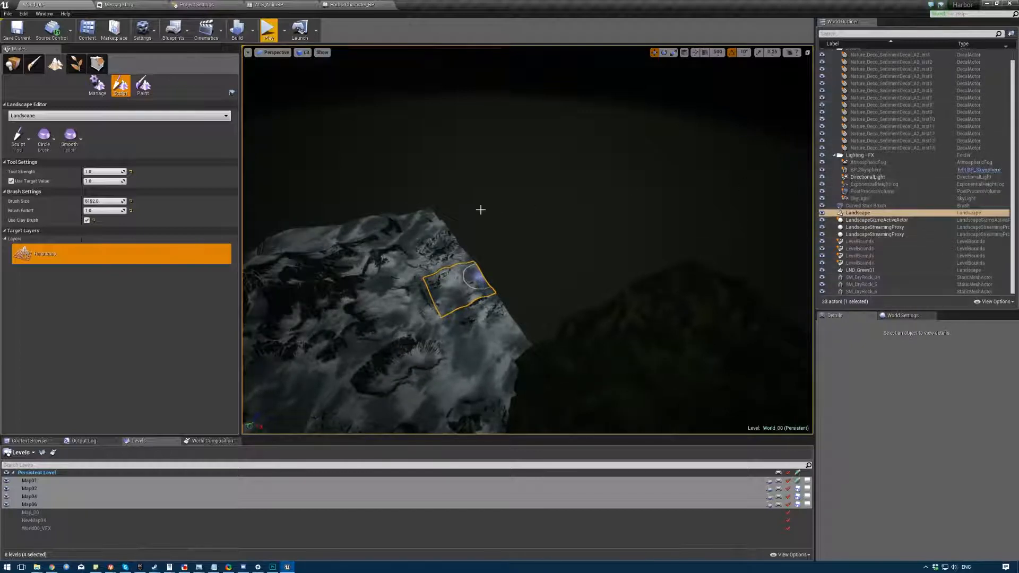
right_drag(480, 210, 399, 144)
key(w)
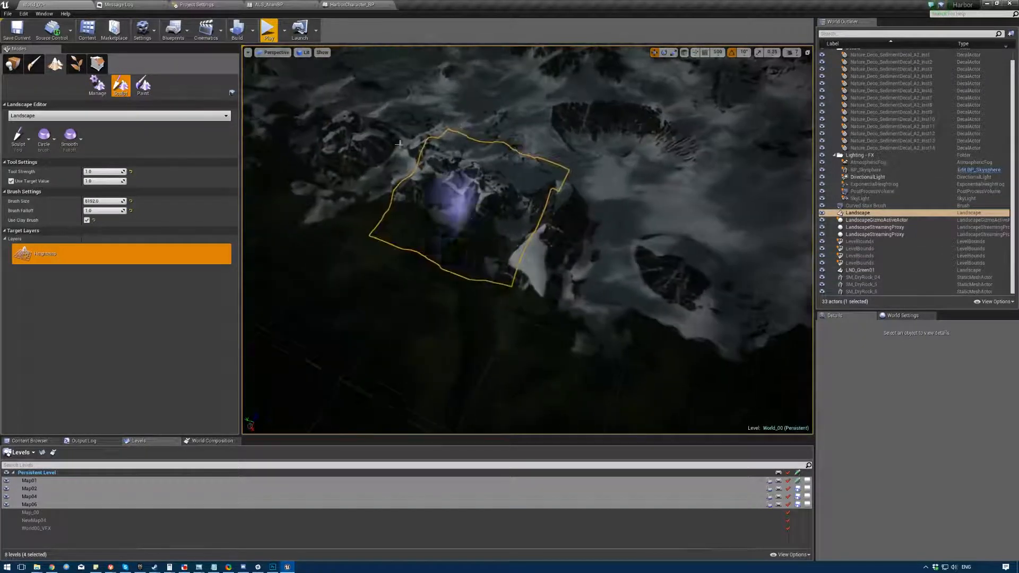
- Review the landscape editor's Manage, Sculpt and Paint modes, including the paint layers
click(97, 85)
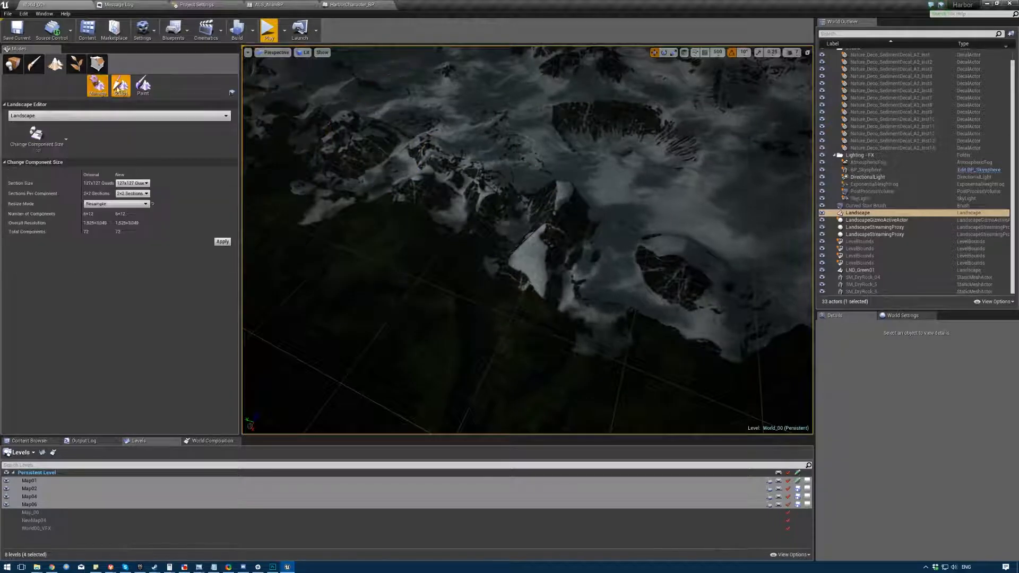
click(119, 87)
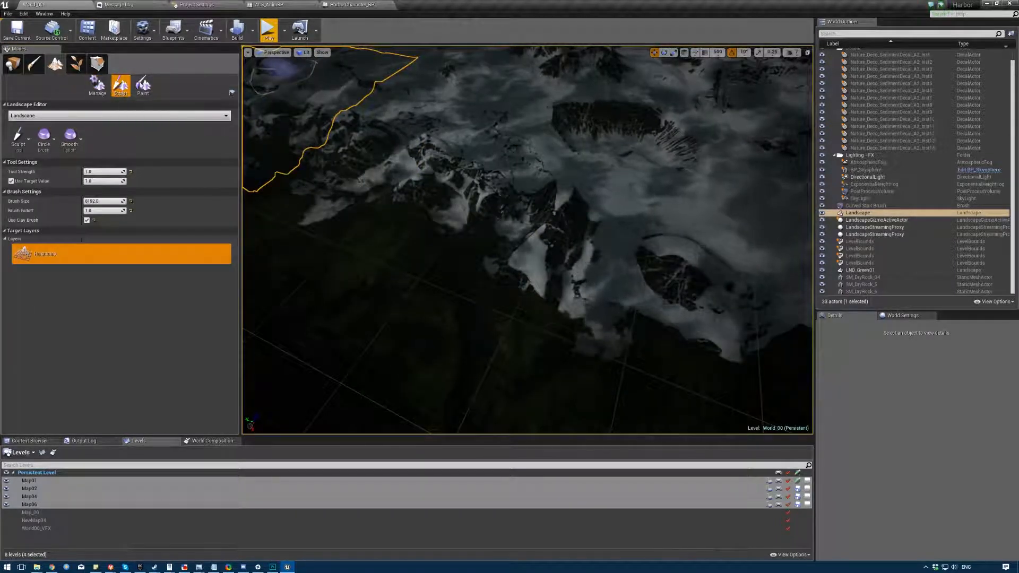
click(97, 85)
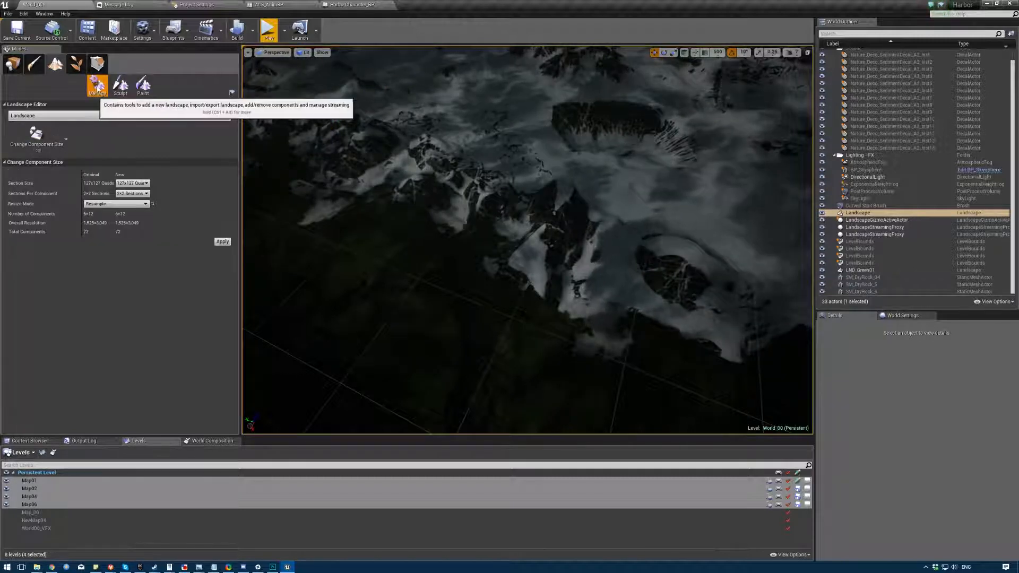
click(143, 84)
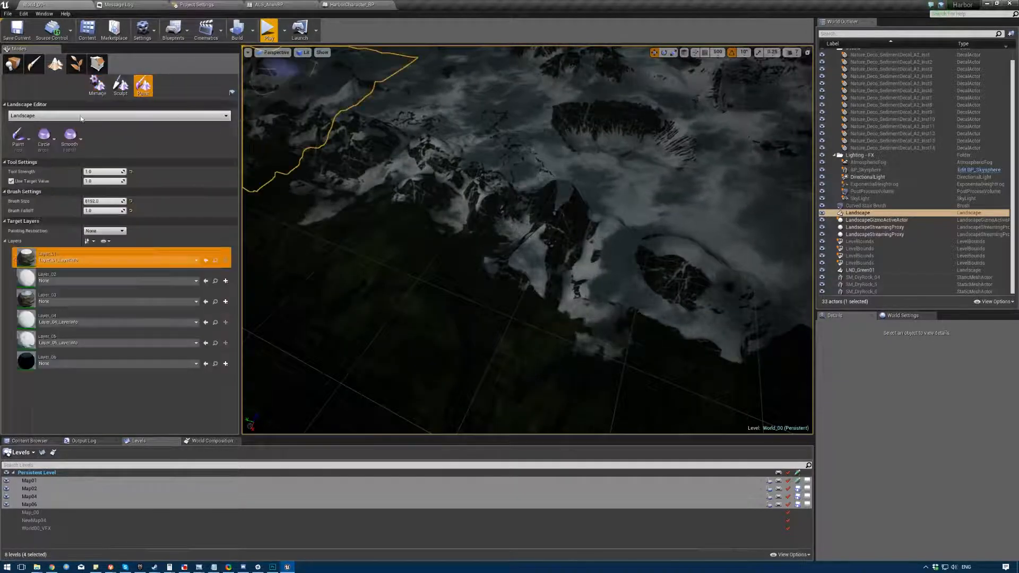
click(98, 85)
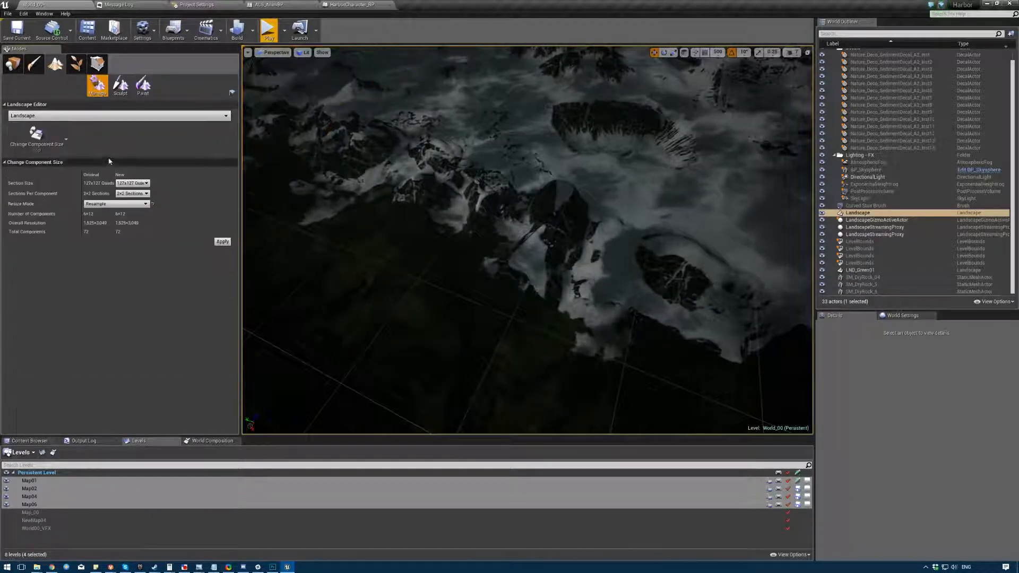
- Activate the New Landscape tool and inspect the preview grid over the existing terrain
click(35, 136)
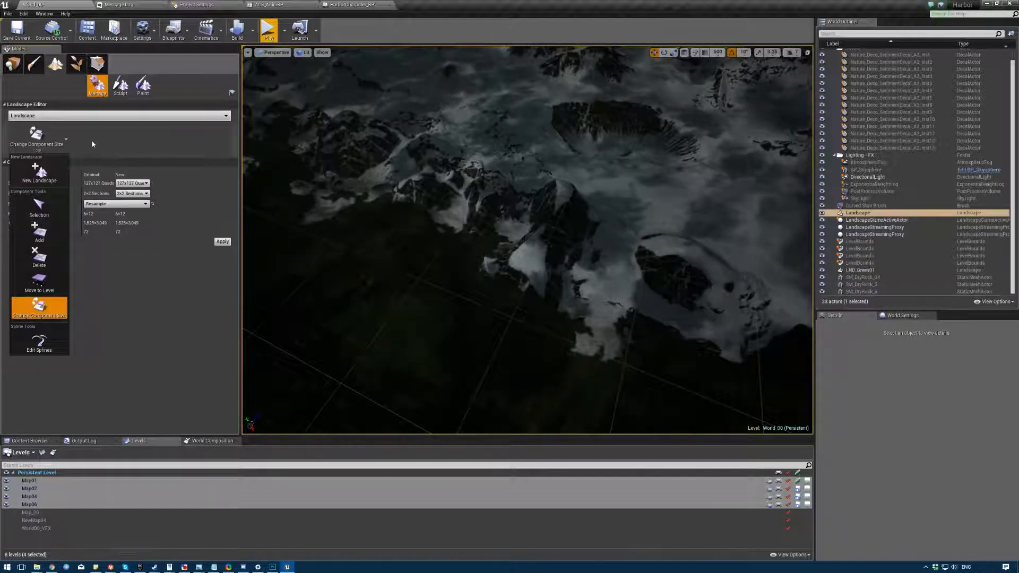
click(105, 149)
click(72, 134)
click(36, 176)
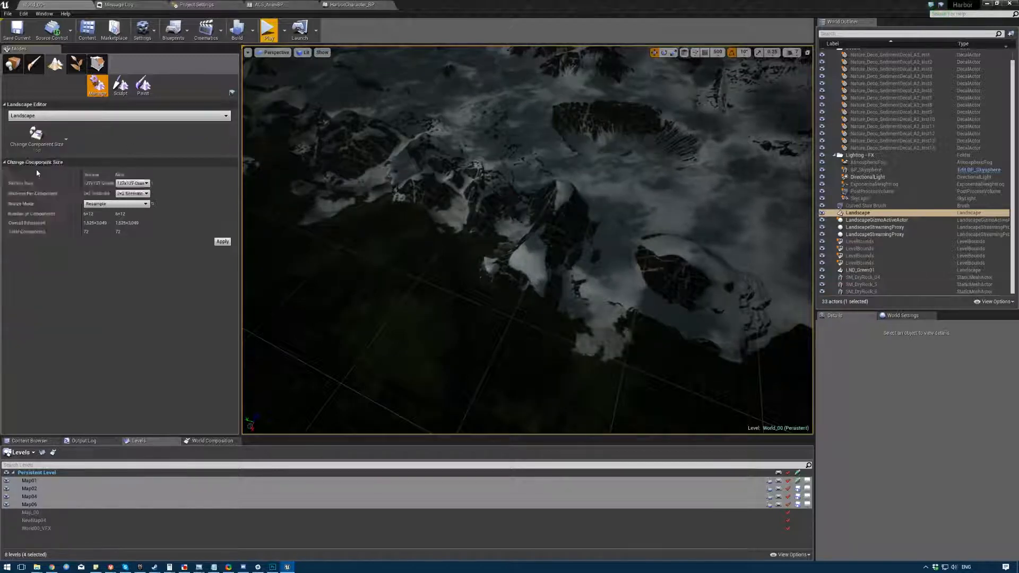
right_drag(377, 223, 377, 179)
right_drag(328, 66, 350, 72)
right_drag(531, 165, 530, 165)
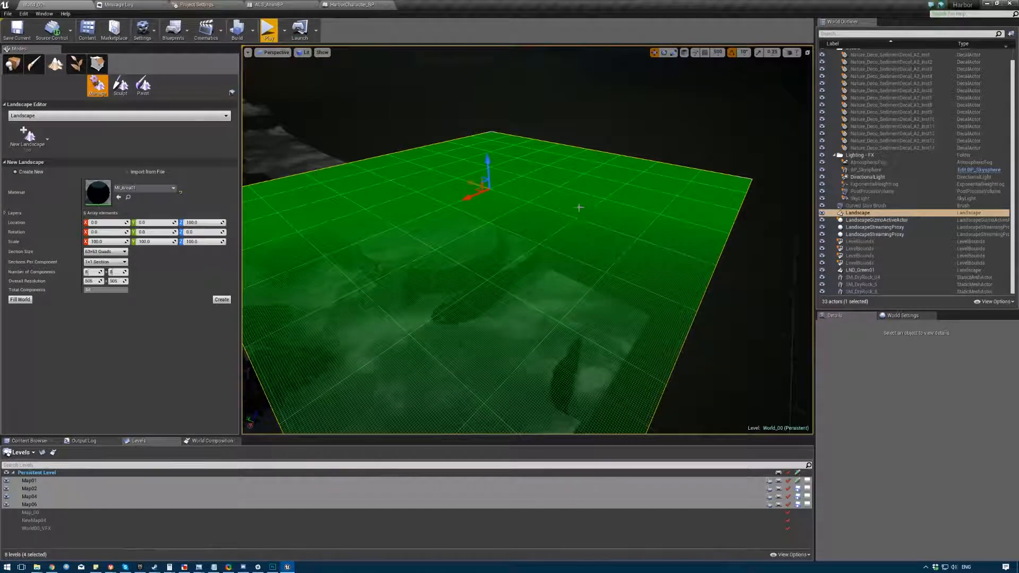
right_drag(579, 207, 509, 178)
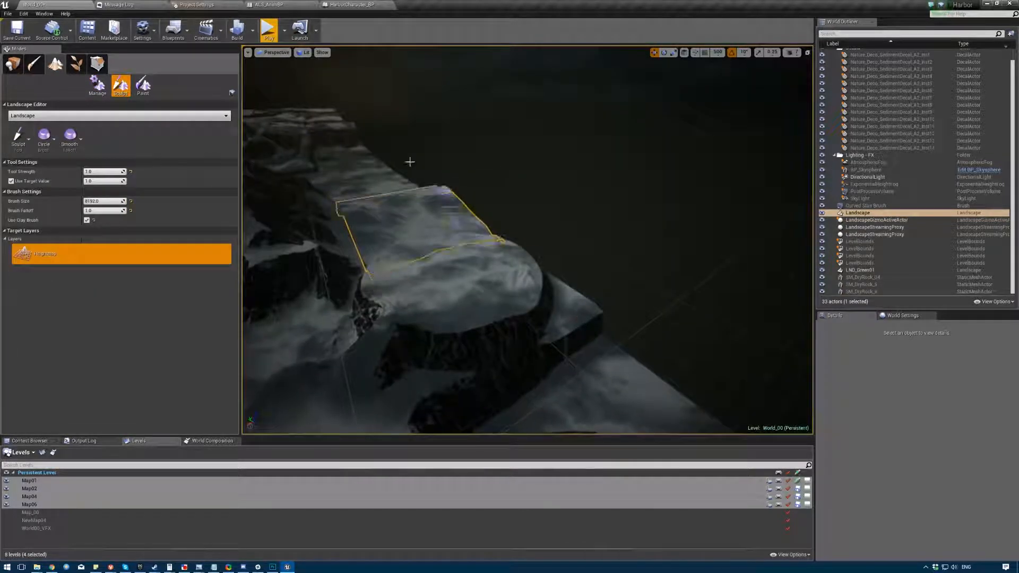
- Review the available sculpting and region tools and the list of editable landscapes
click(16, 153)
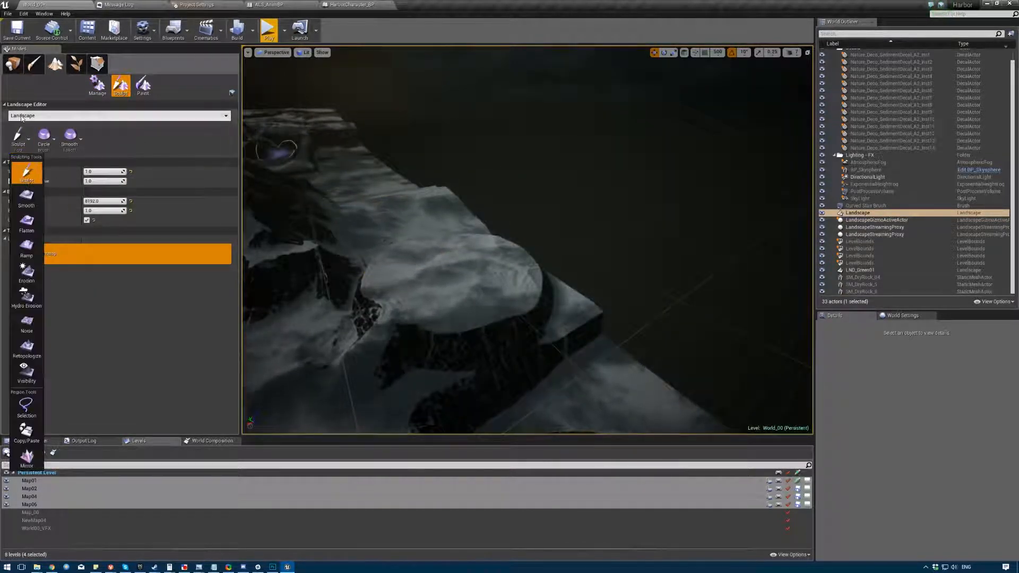
click(47, 116)
click(48, 162)
click(31, 117)
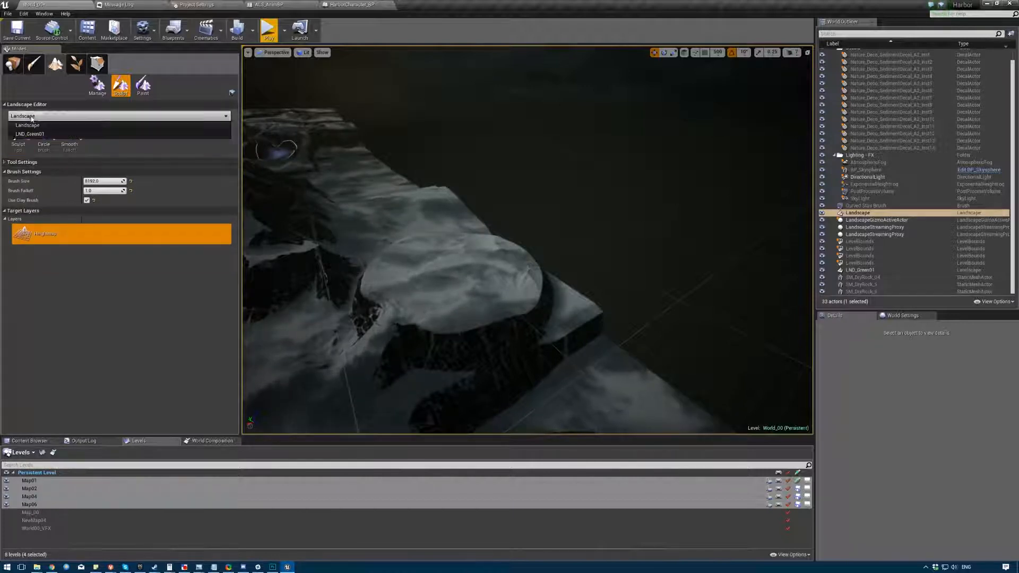
- Return to Manage mode with the New Landscape tool and view the placement preview of the new terrain
click(95, 91)
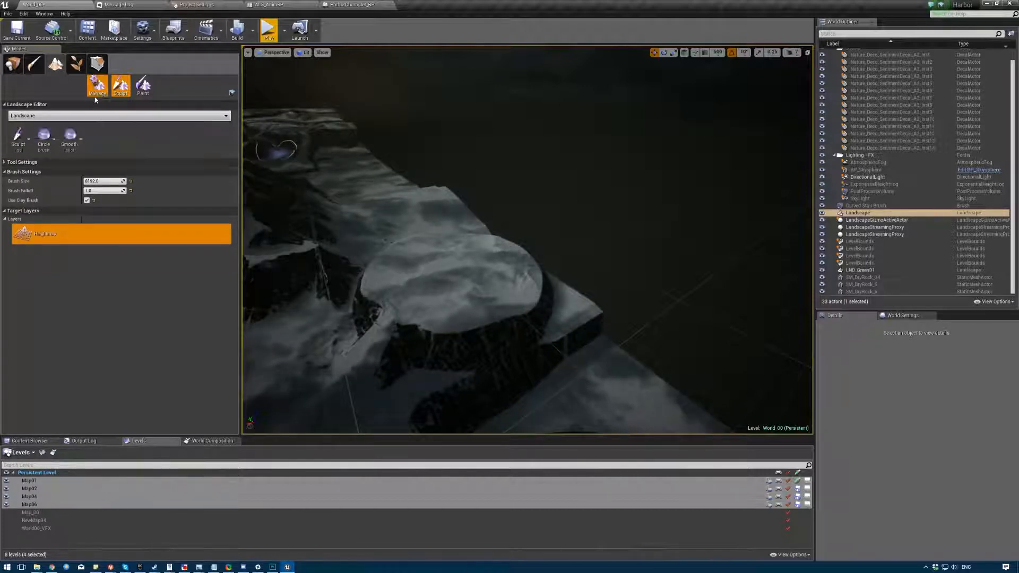
click(22, 139)
click(35, 171)
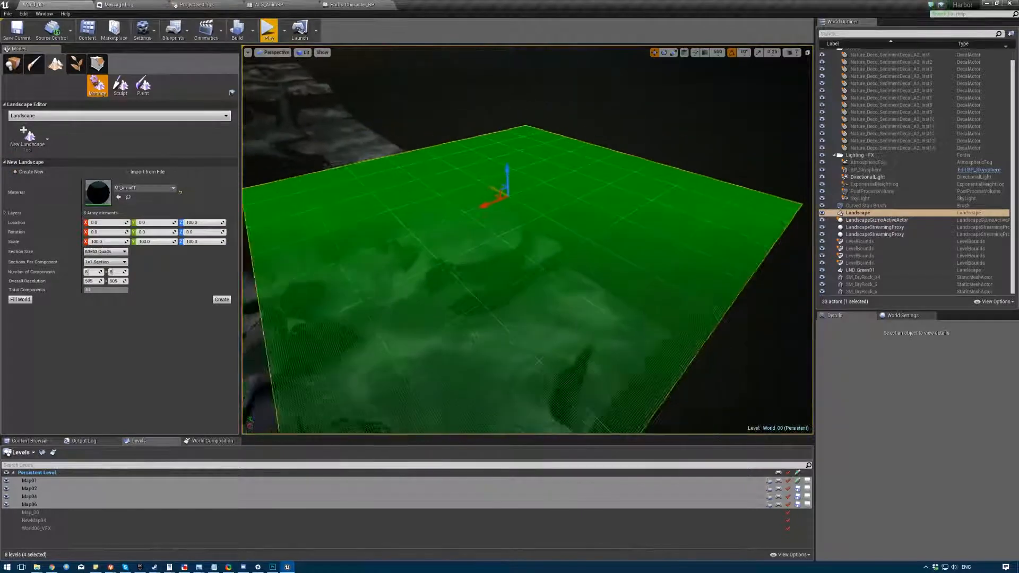
right_drag(517, 130, 440, 246)
right_drag(499, 191, 498, 191)
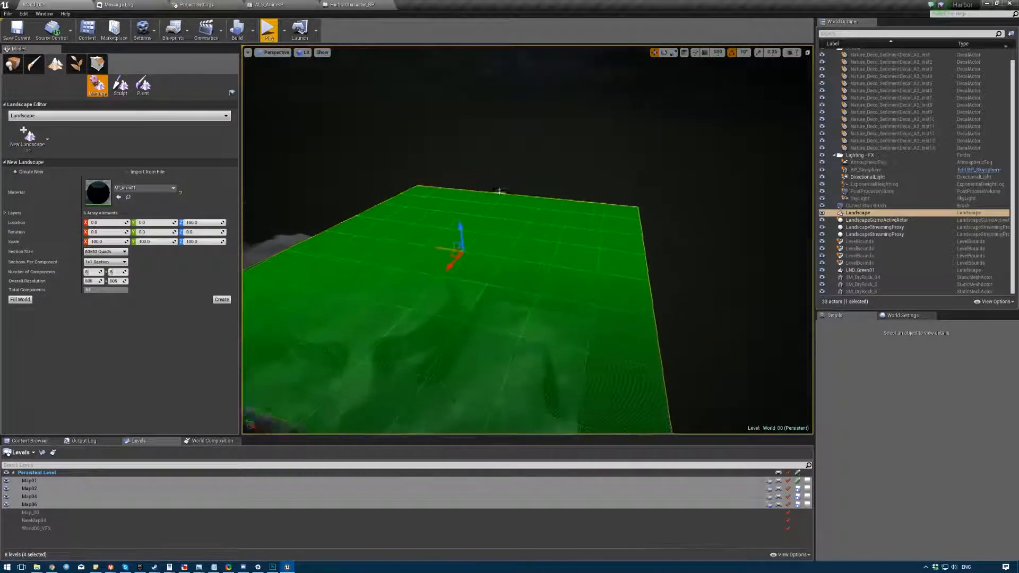
- Create the new landscape from the placement preview with the current settings
click(226, 301)
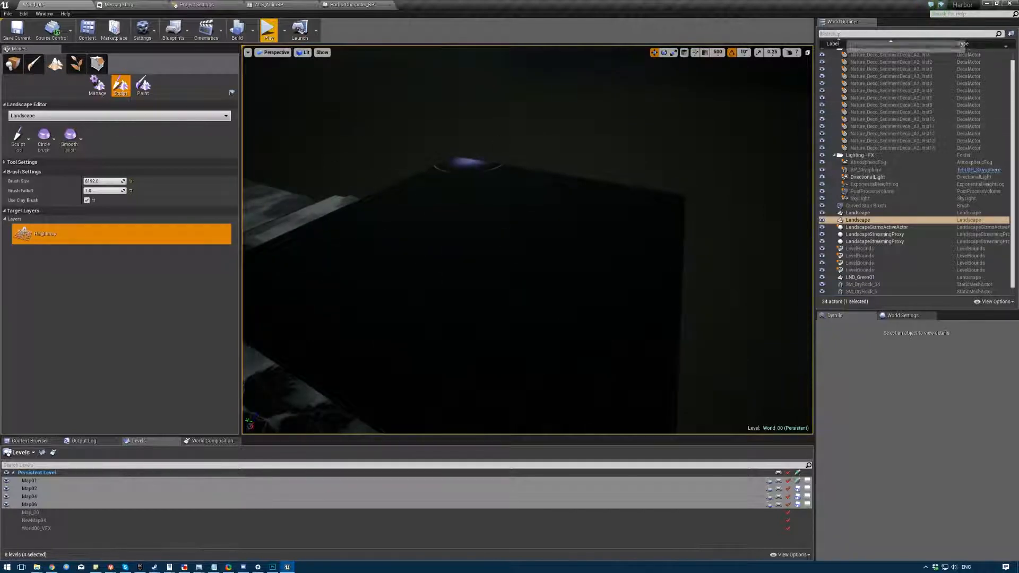
- Filter the World Outliner for "light", leave landscape editing and set the SkyLight's intensity to 5
scroll(914, 224, down, 1)
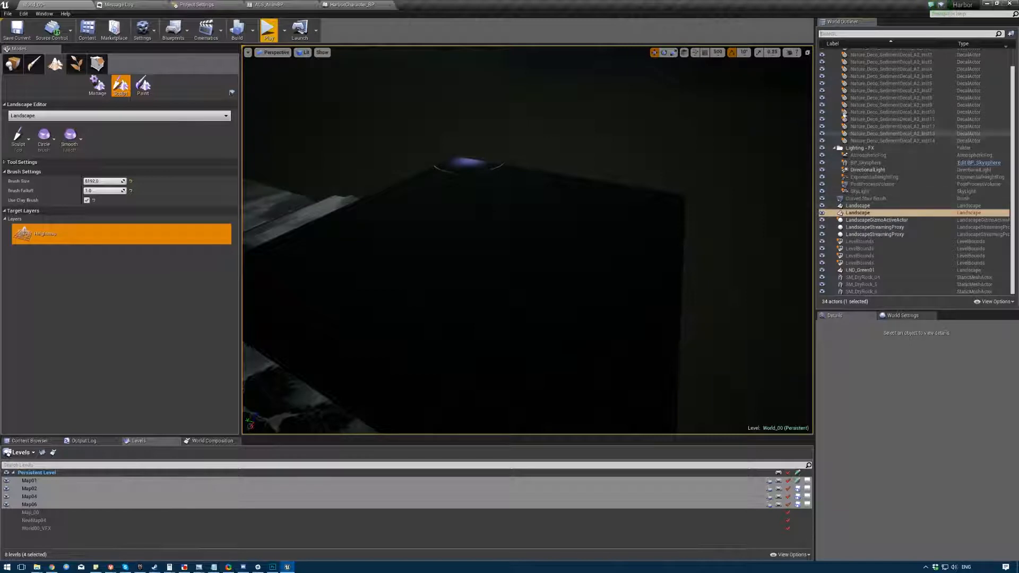
click(834, 33)
text(light)
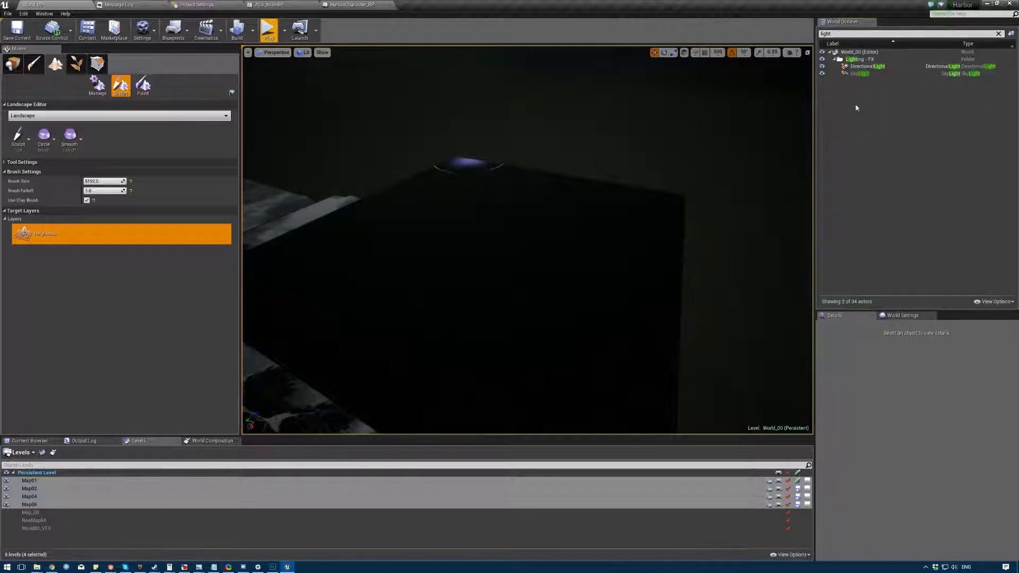
click(13, 64)
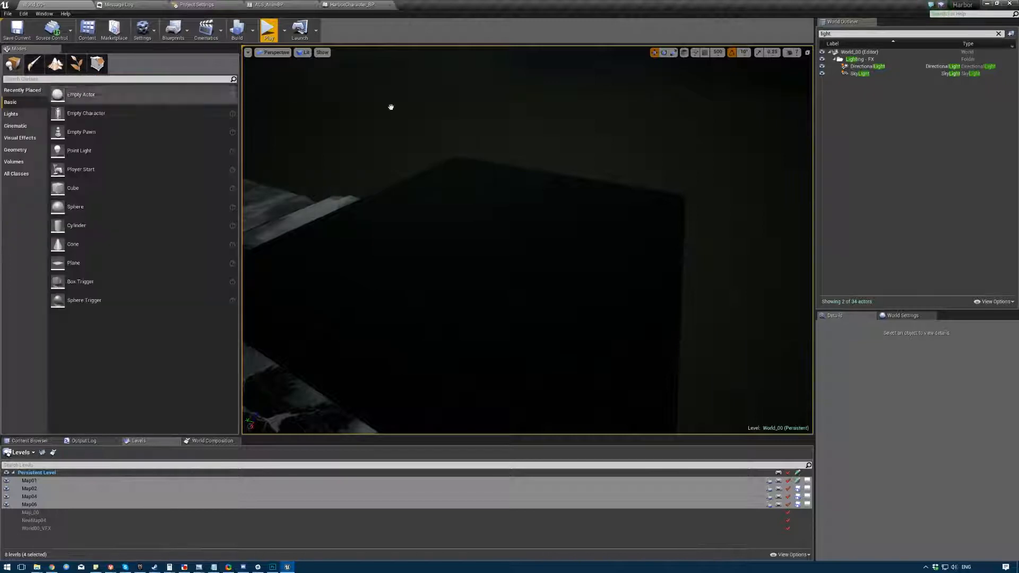
click(858, 73)
scroll(910, 468, down, 3)
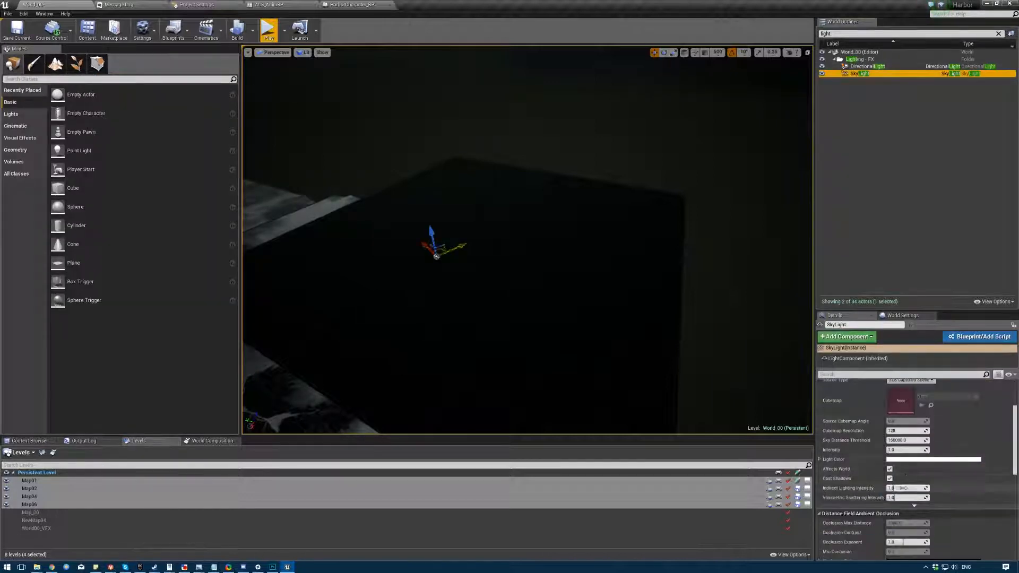
click(902, 449)
text(5)
key(Return)
right_drag(654, 307, 625, 304)
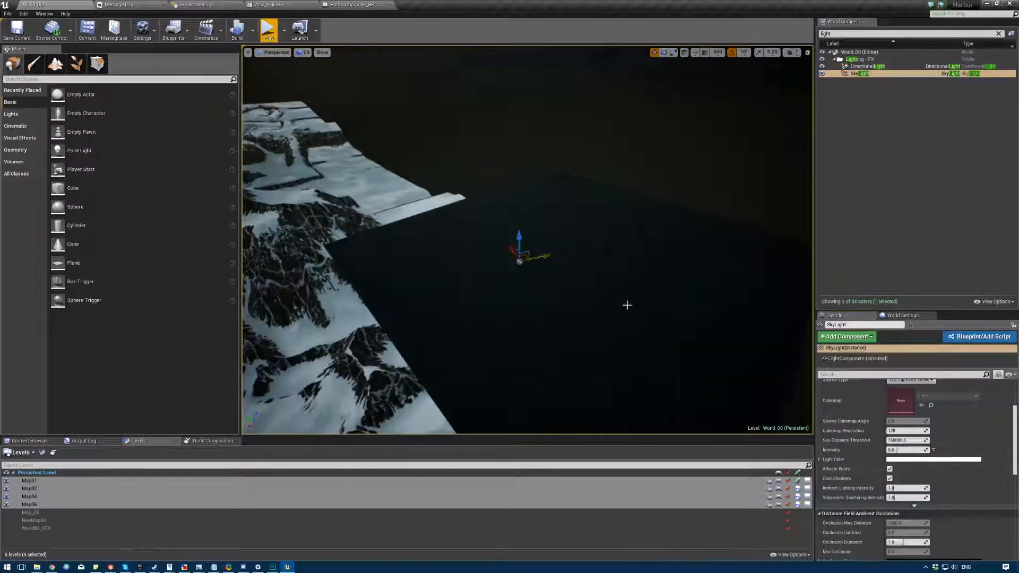
mouse_move(388, 368)
right_down()
mouse_move(335, 346)
mouse_move(388, 367)
right_up()
- Return to landscape editing and assign Layer_01_LayerInfo to the first paint layer of the new terrain
click(77, 64)
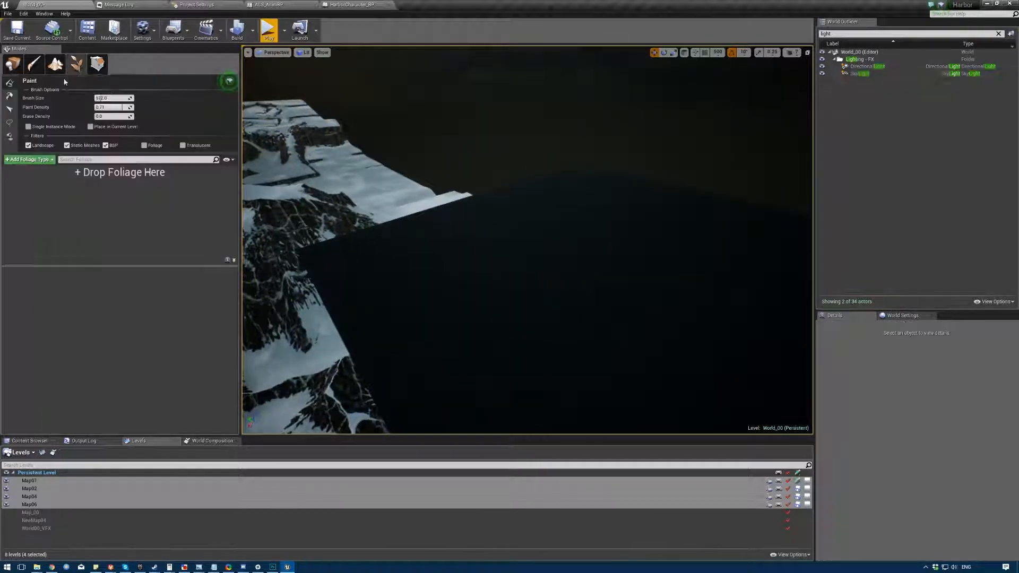
right_drag(344, 313, 398, 95)
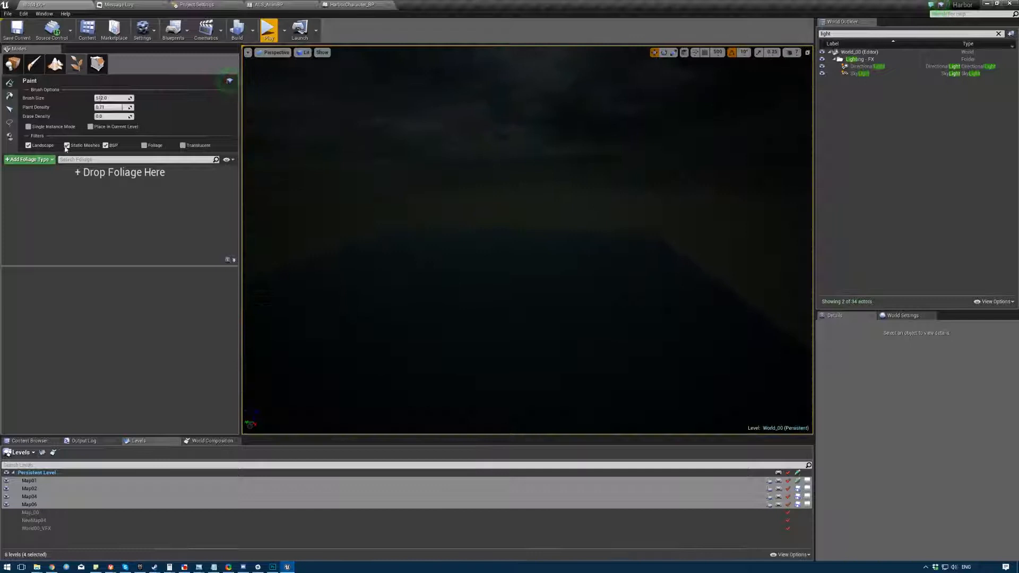
click(97, 65)
mouse_move(329, 160)
right_down()
mouse_move(334, 239)
mouse_move(427, 191)
mouse_move(371, 159)
right_up()
key(shift+3)
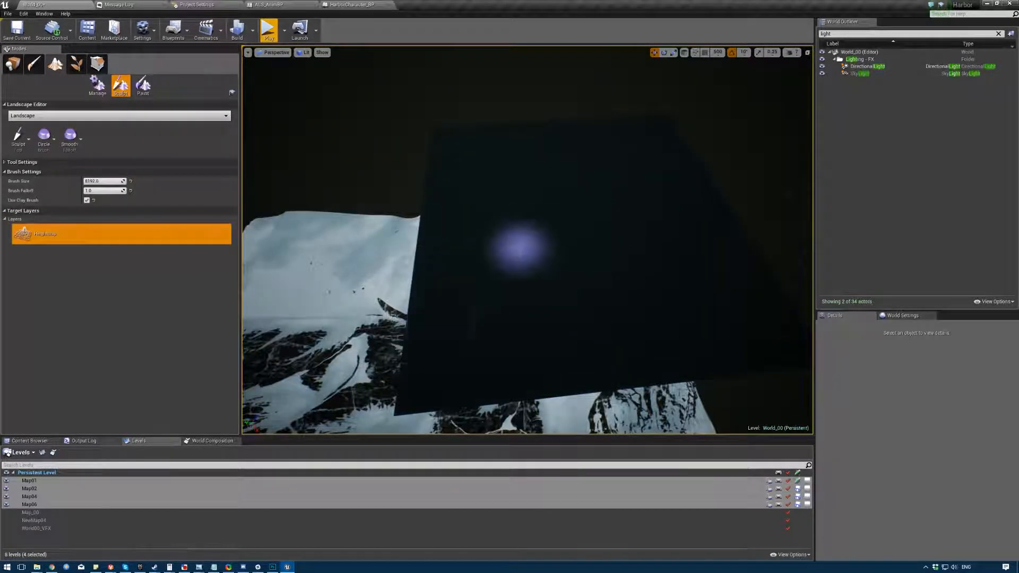
mouse_move(518, 281)
right_down()
mouse_move(518, 260)
mouse_move(467, 234)
mouse_move(424, 255)
mouse_move(477, 223)
mouse_move(332, 236)
right_up()
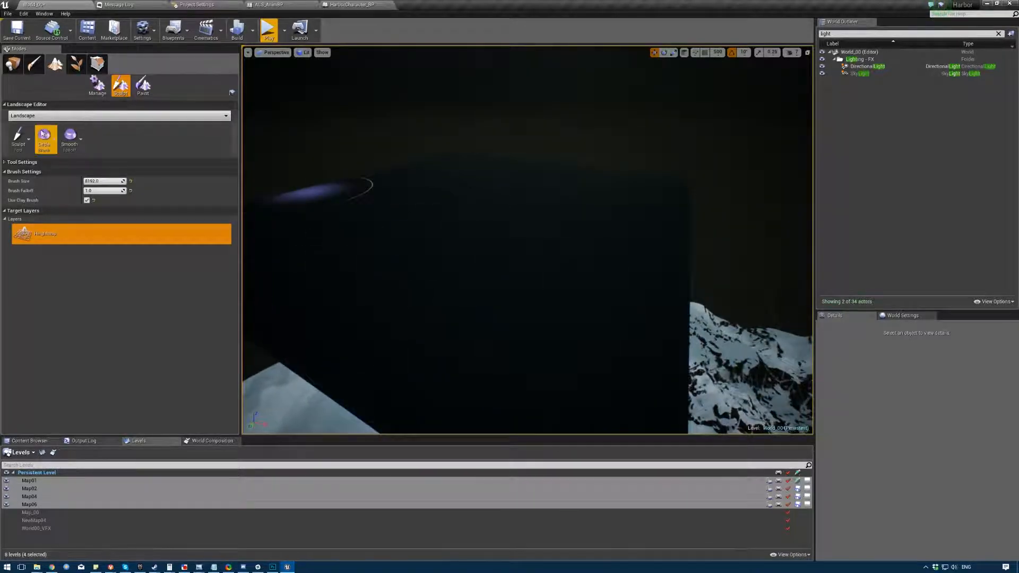
click(18, 139)
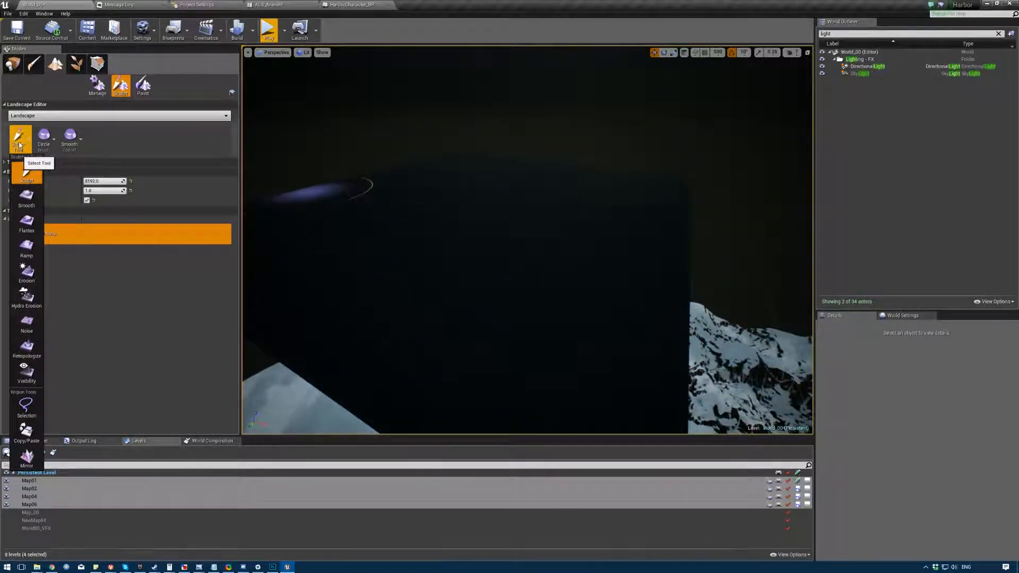
click(143, 85)
click(46, 241)
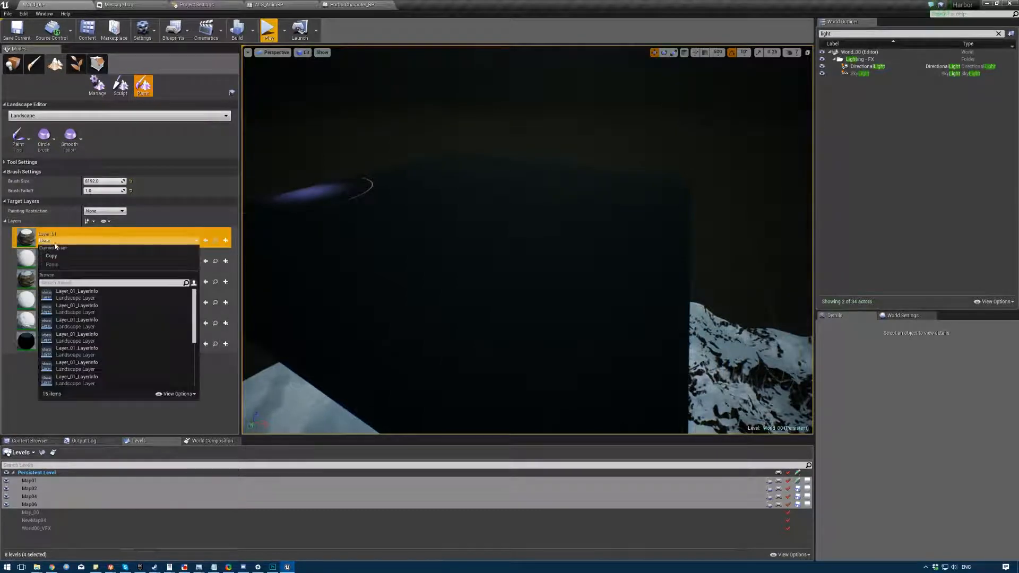
click(70, 297)
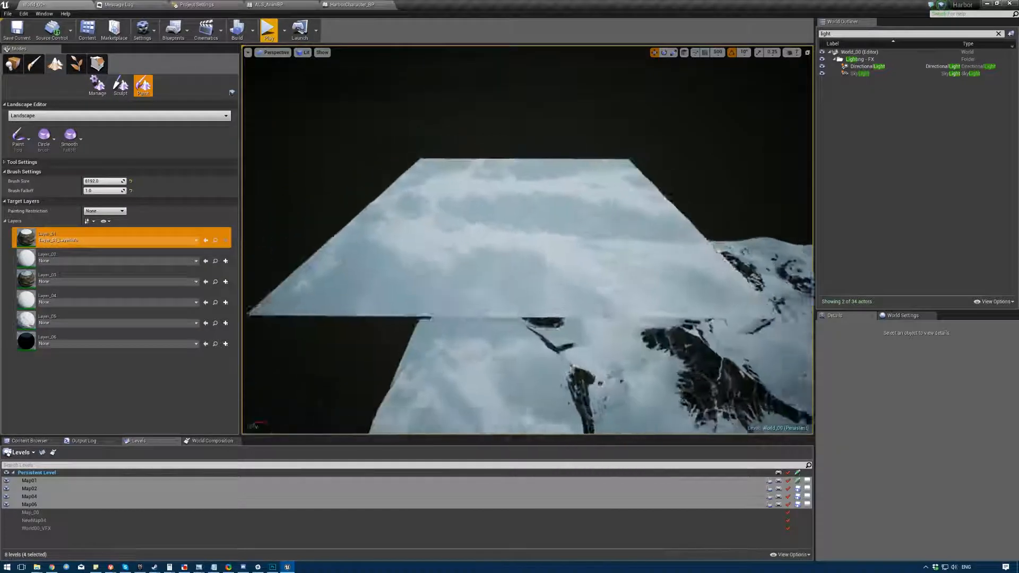
- Switch to Sculpt mode and raise a round, flat-topped mound near the middle of the new landscape
right_drag(371, 297, 372, 335)
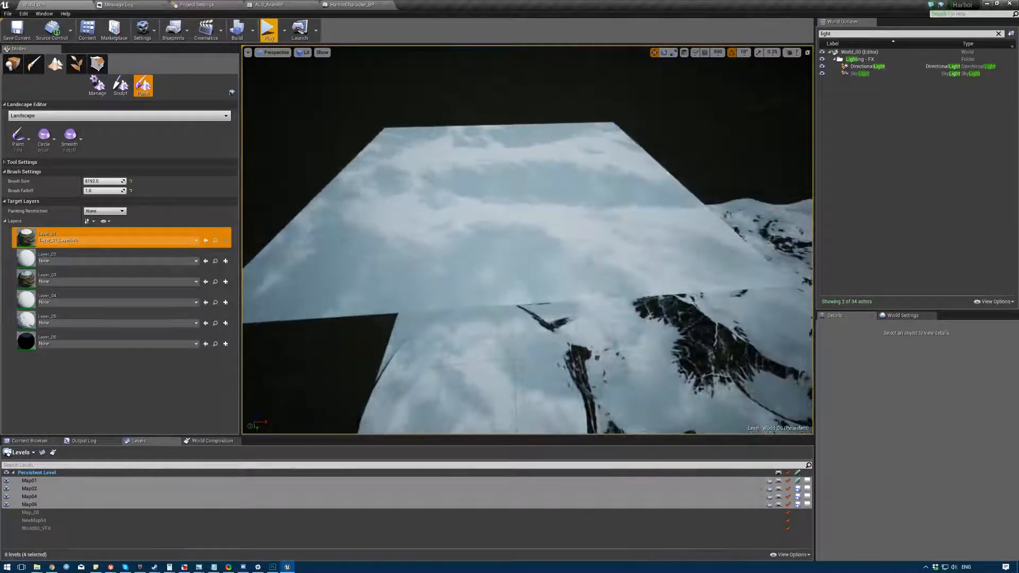
right_drag(371, 297, 413, 297)
right_drag(467, 262, 413, 290)
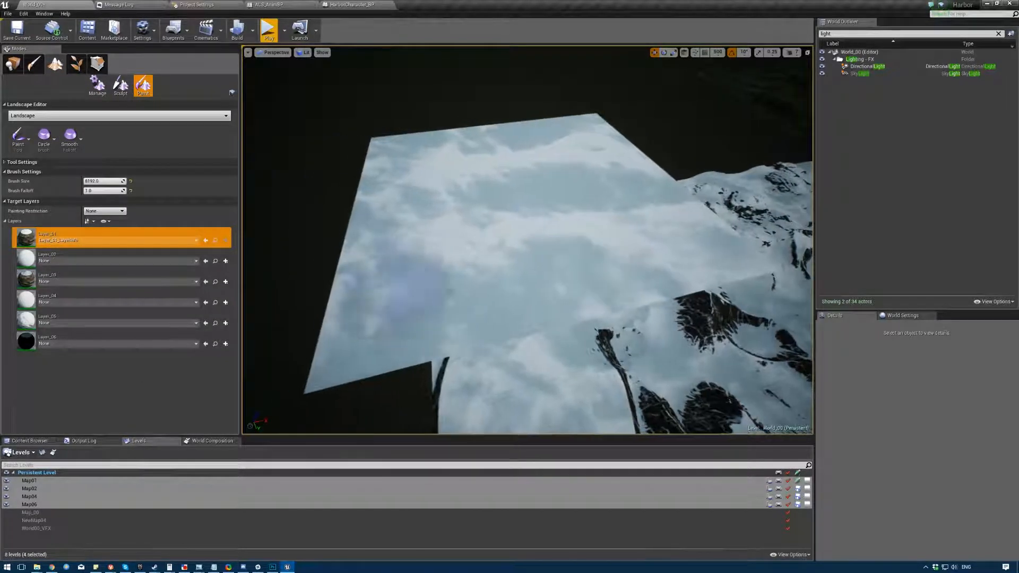
scroll(566, 228, up, 3)
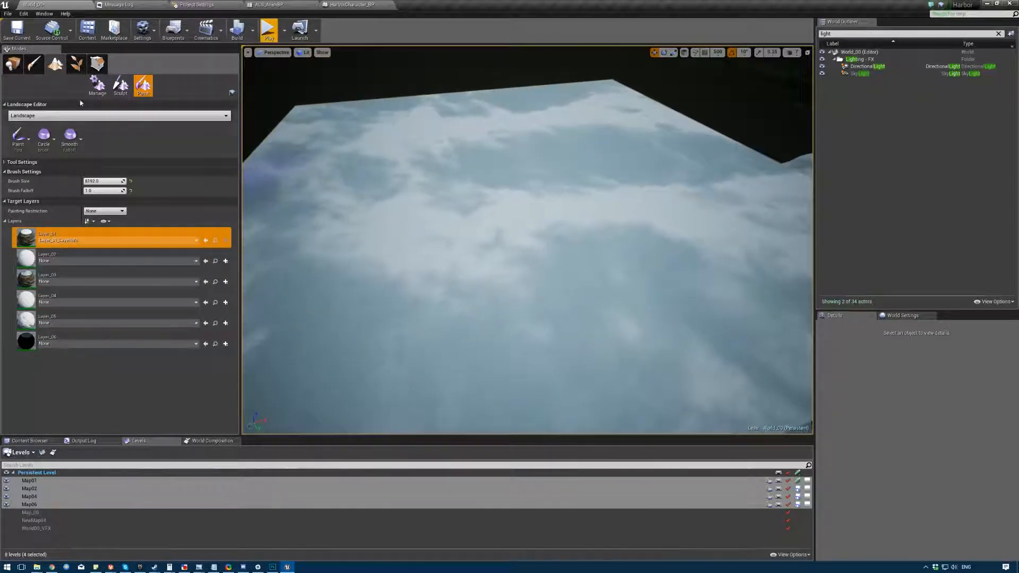
click(120, 85)
drag(501, 191, 500, 188)
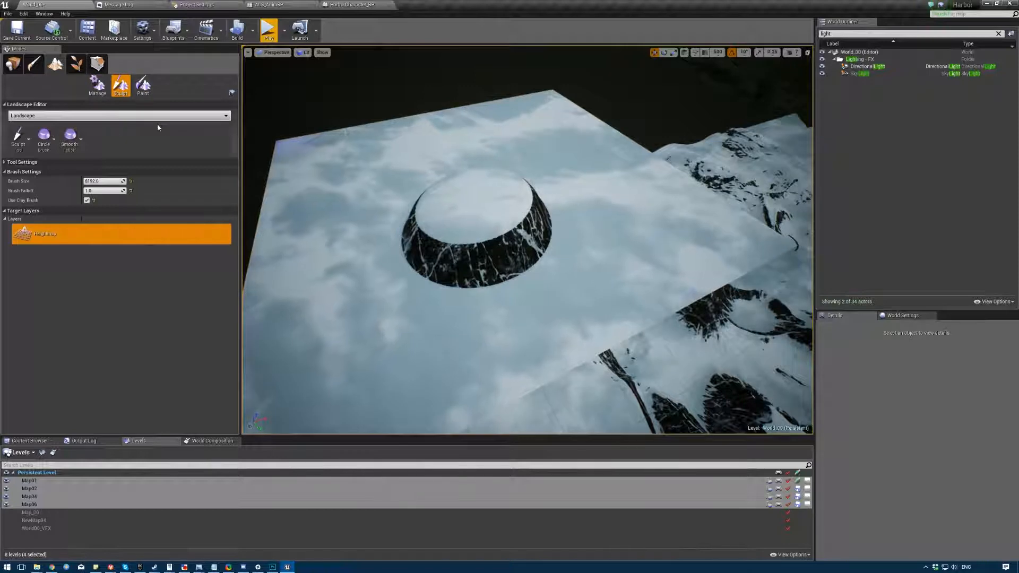
- Review the list of editable landscapes and the available sculpting tools
click(80, 116)
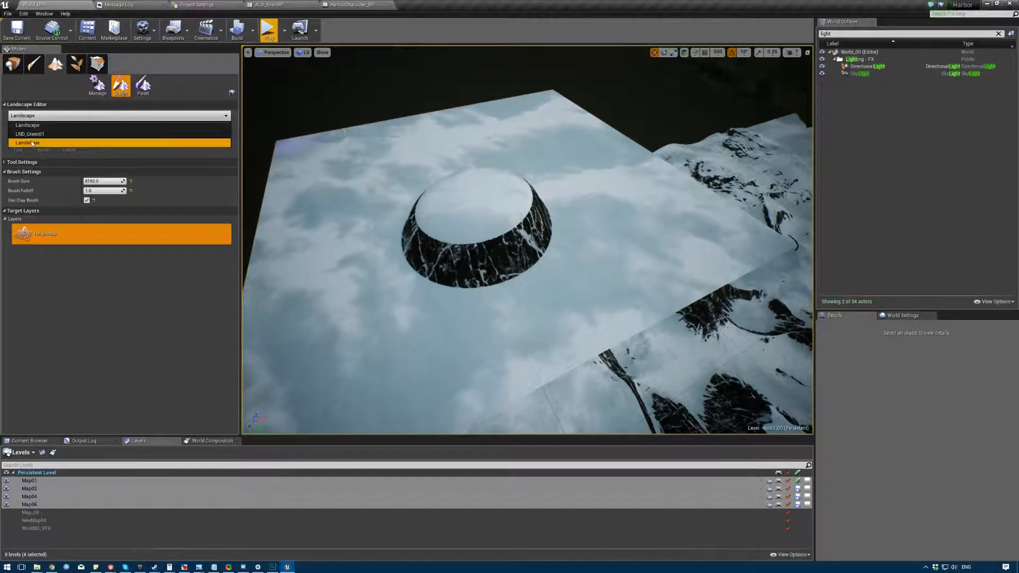
click(27, 127)
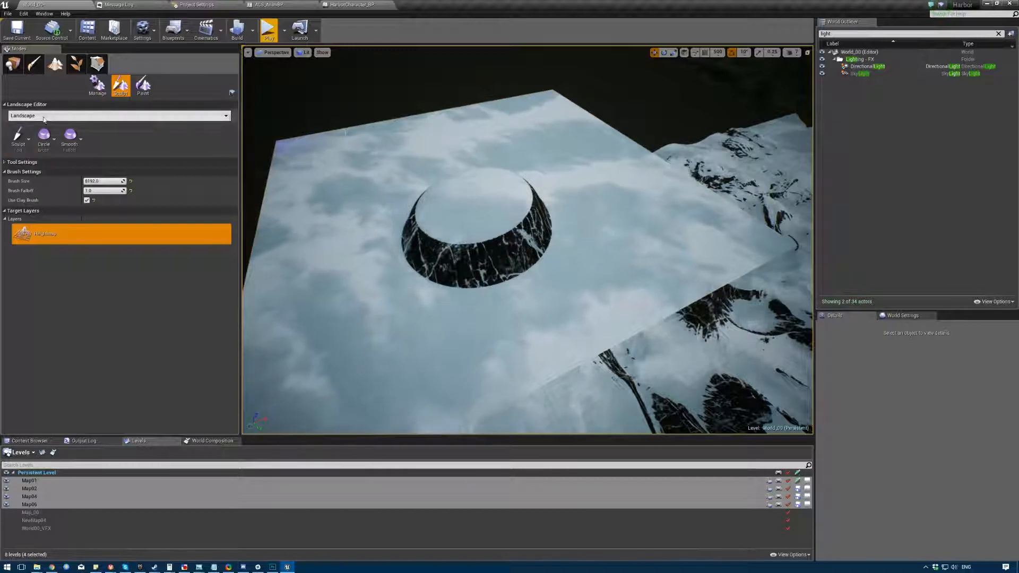
click(18, 137)
click(20, 148)
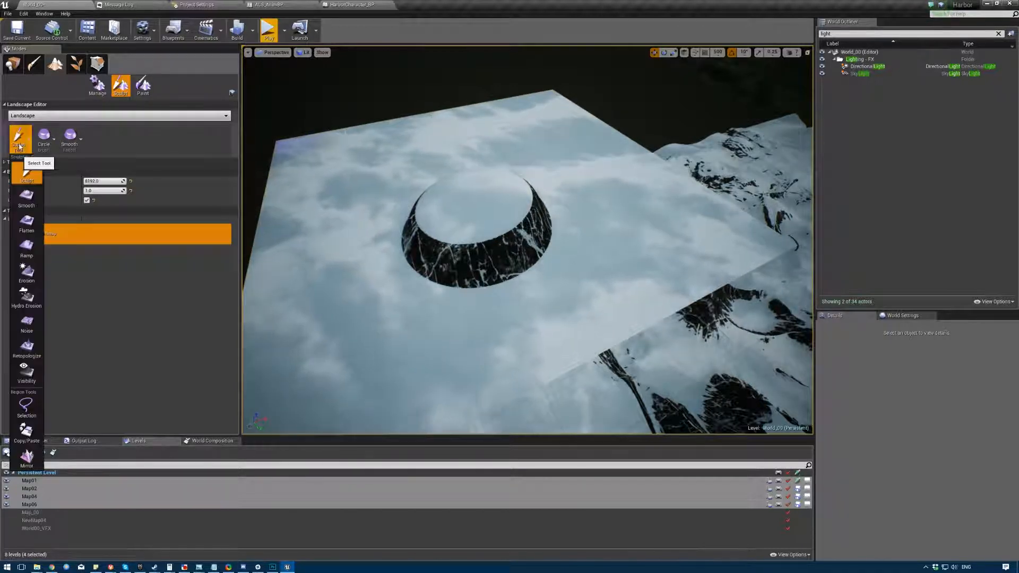
click(20, 146)
click(20, 146)
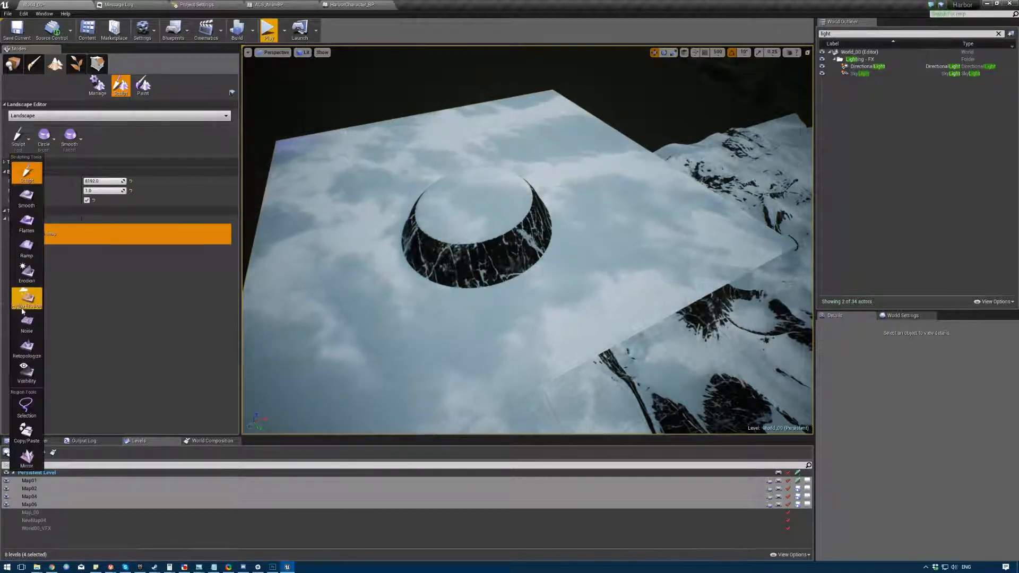
- Compare the Circle, Alpha, Pattern and Component brushes and the Smooth, Linear, Spherical and Tip falloffs
click(44, 138)
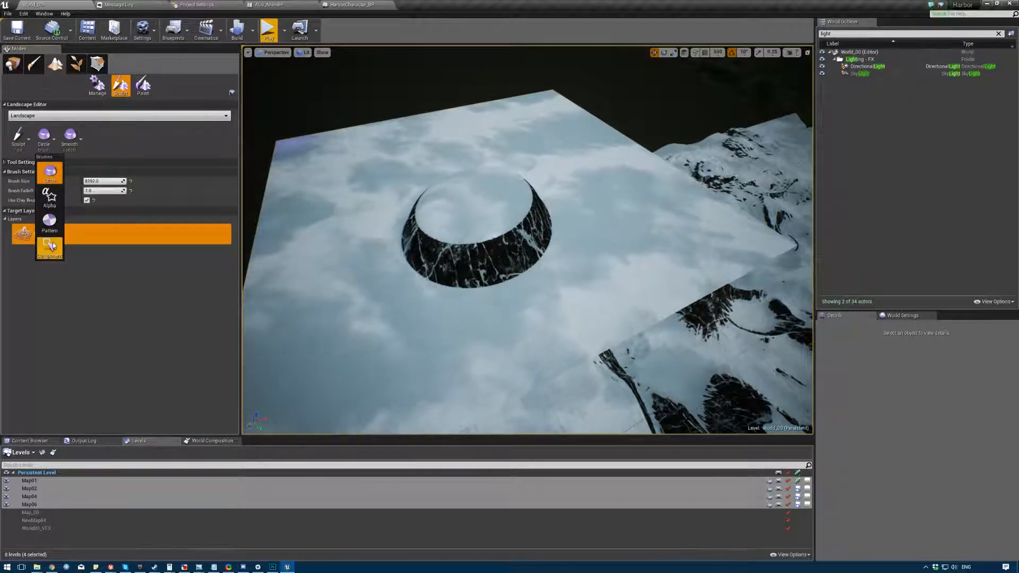
click(49, 171)
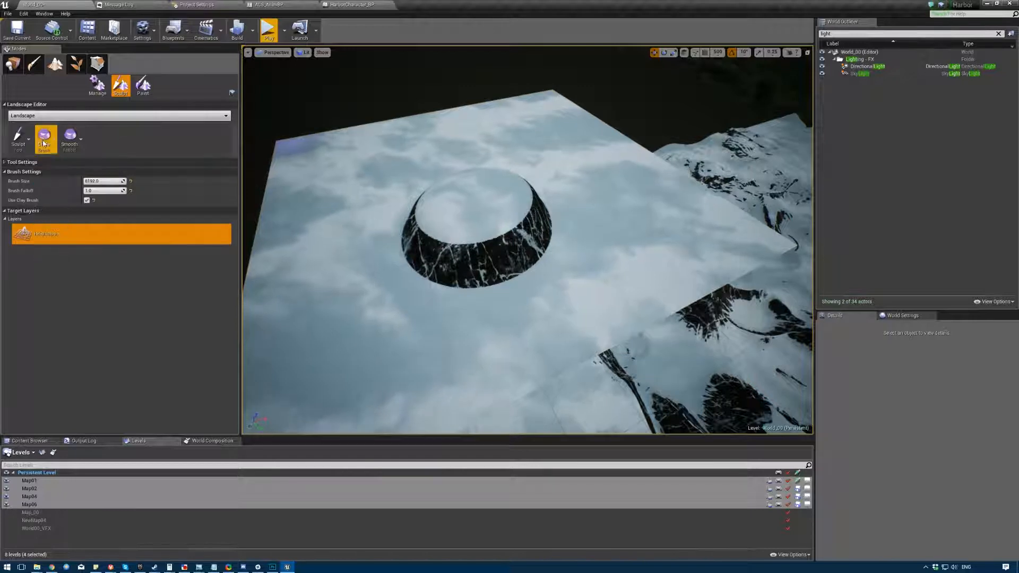
click(70, 139)
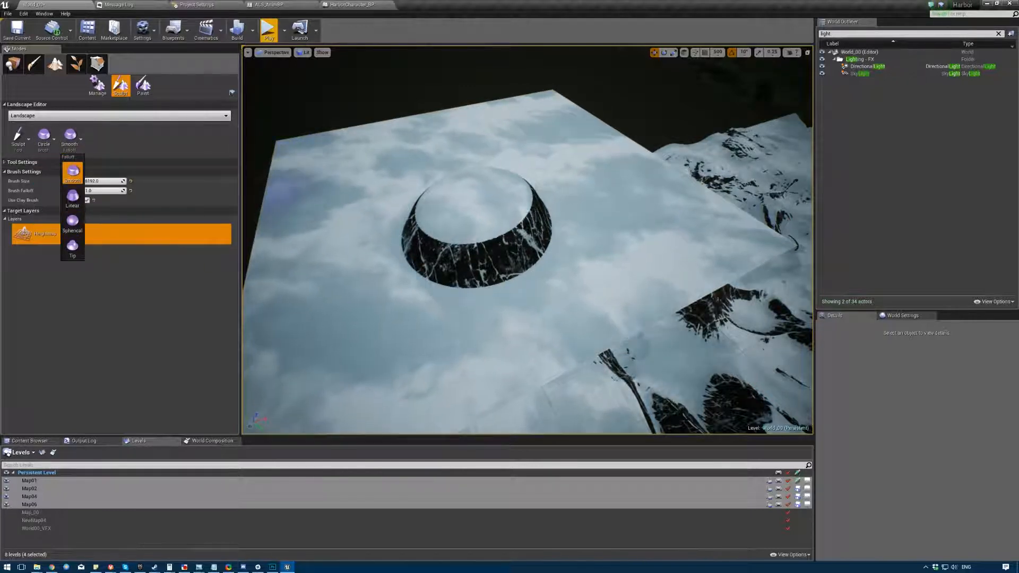
click(17, 146)
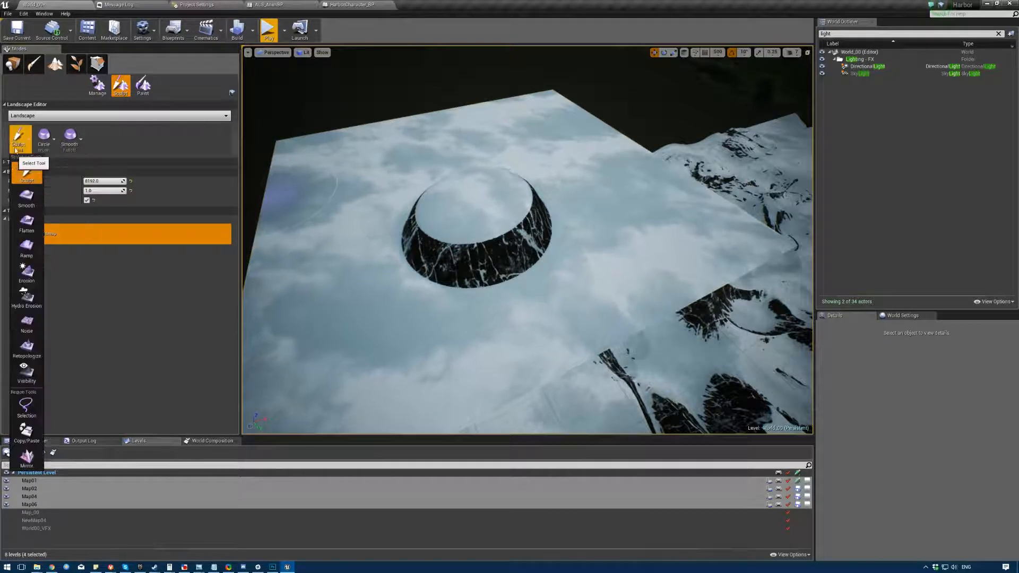
click(70, 136)
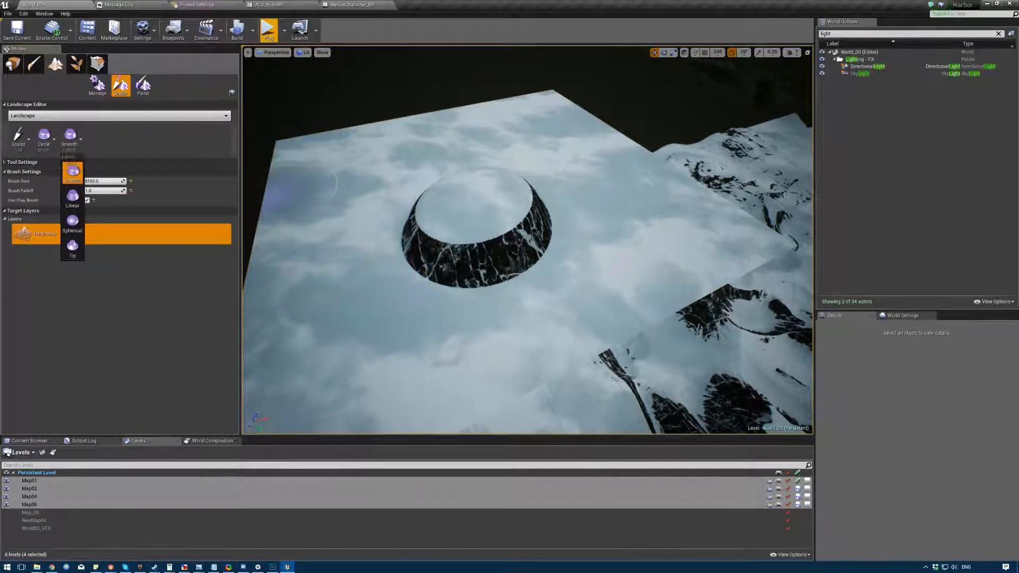
click(17, 139)
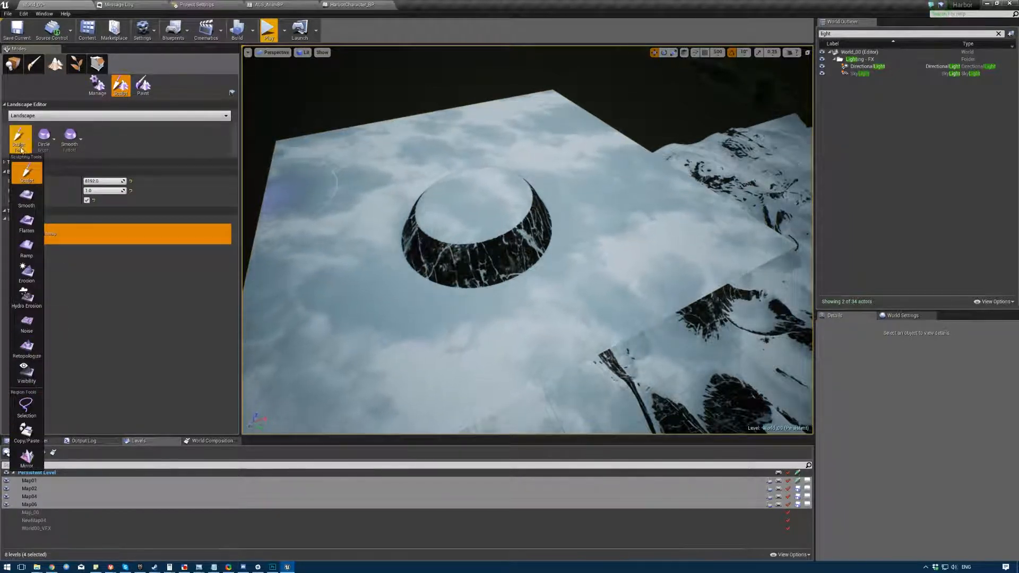
click(44, 137)
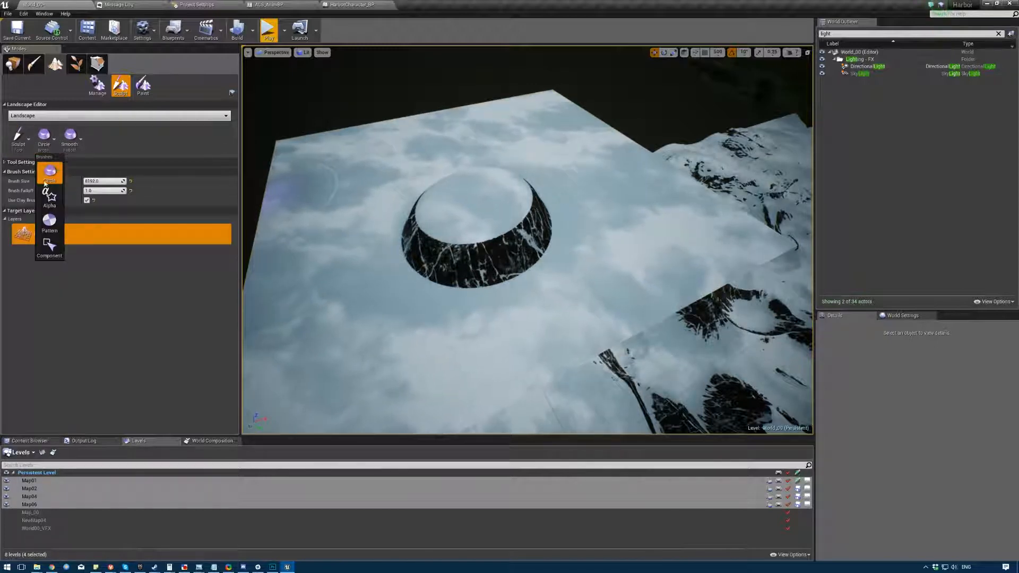
click(70, 137)
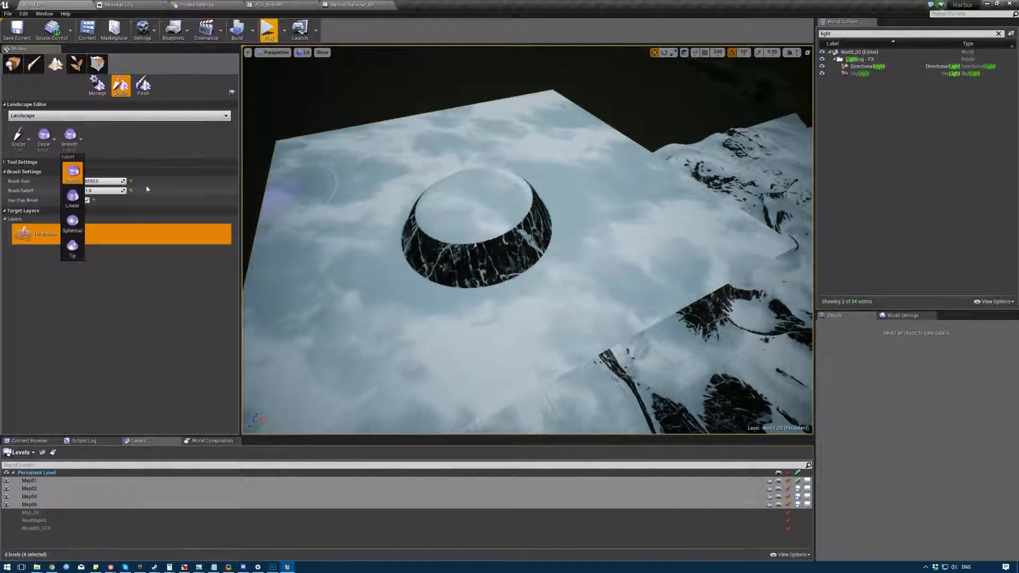
- Set the brush falloff to Linear and raise several broad mounds around the first one
click(80, 200)
mouse_move(327, 230)
mouse_down()
mouse_move(342, 194)
mouse_move(482, 133)
mouse_up()
drag(621, 204, 591, 240)
mouse_move(496, 250)
mouse_down()
mouse_move(296, 239)
mouse_move(281, 228)
mouse_up()
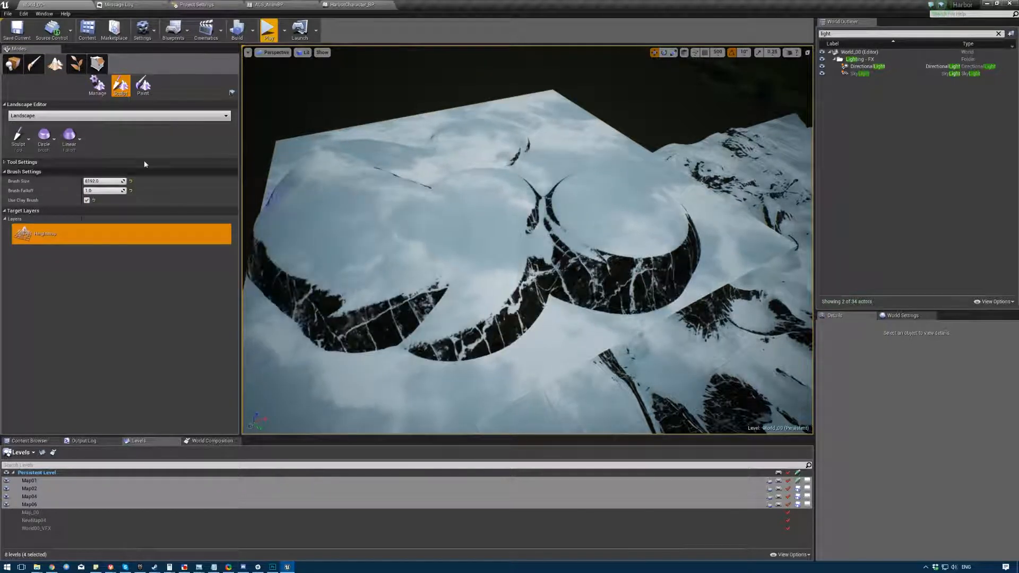
- Set the brush falloff to Spherical and raise stepped plateaus on and beside the existing mounds
click(70, 135)
click(72, 228)
mouse_move(361, 207)
mouse_down()
mouse_move(419, 181)
mouse_move(512, 169)
mouse_up()
right_drag(456, 242, 610, 249)
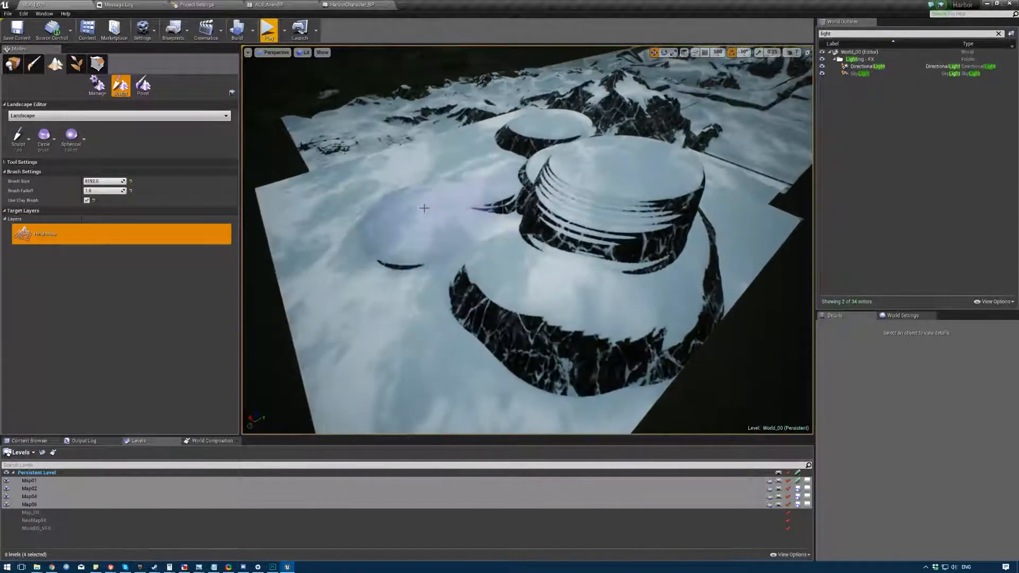
mouse_move(425, 209)
mouse_down()
mouse_move(485, 156)
mouse_move(455, 175)
mouse_up()
- Set the brush falloff to Tip and raise the terrain along the edge of the stepped plateau
click(70, 136)
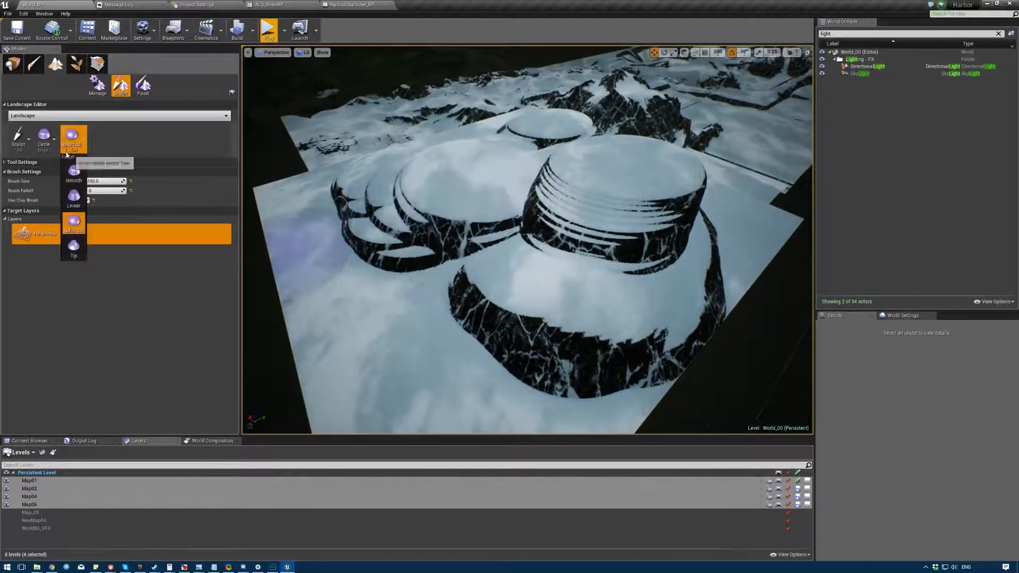
click(71, 249)
mouse_move(345, 248)
mouse_down()
mouse_move(392, 237)
mouse_move(477, 248)
mouse_up()
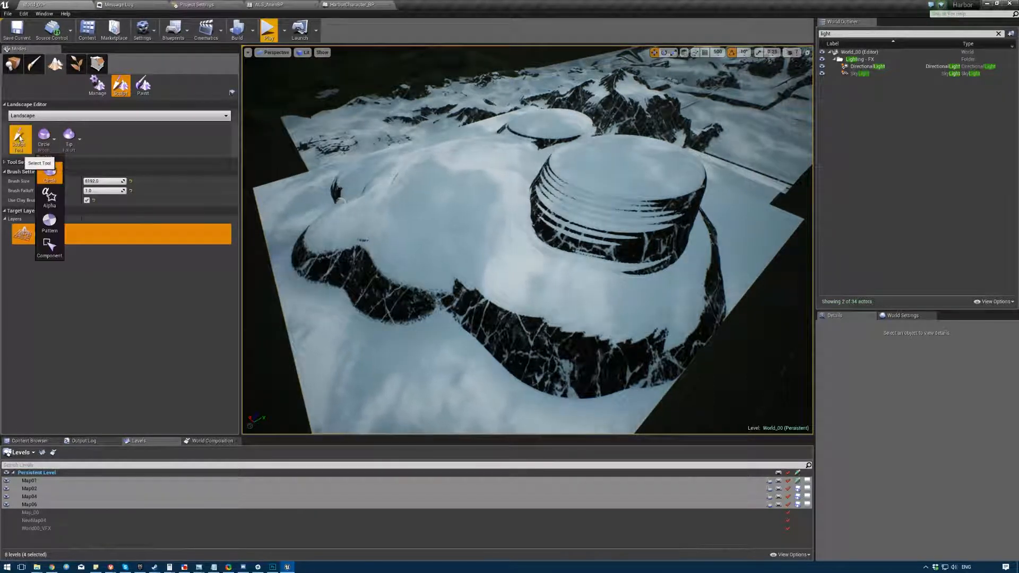
- Revisit the sculpting tool selection and expand the Tool Settings to examine the strength and target value options
click(28, 149)
click(27, 149)
click(25, 150)
click(26, 150)
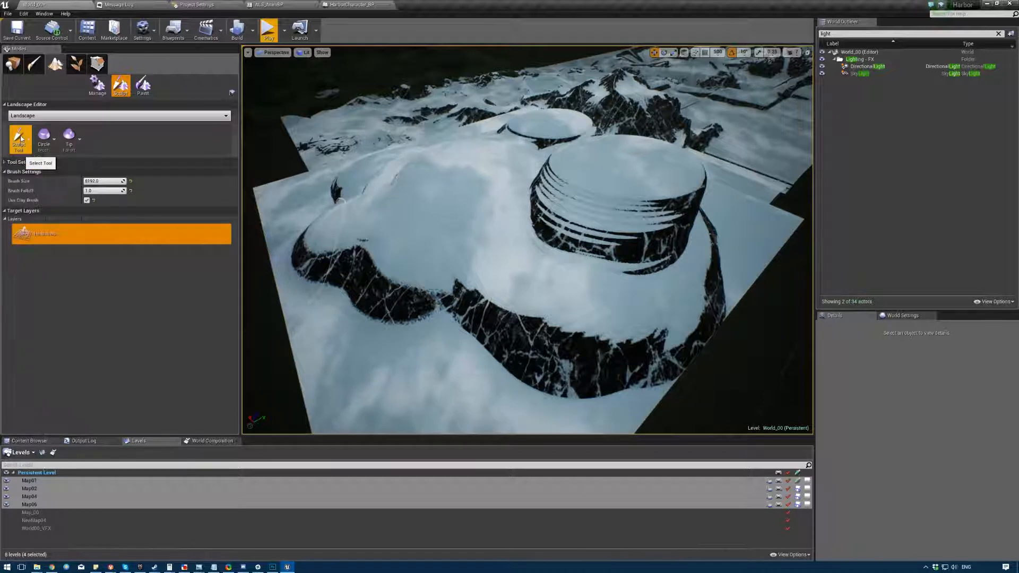
click(15, 162)
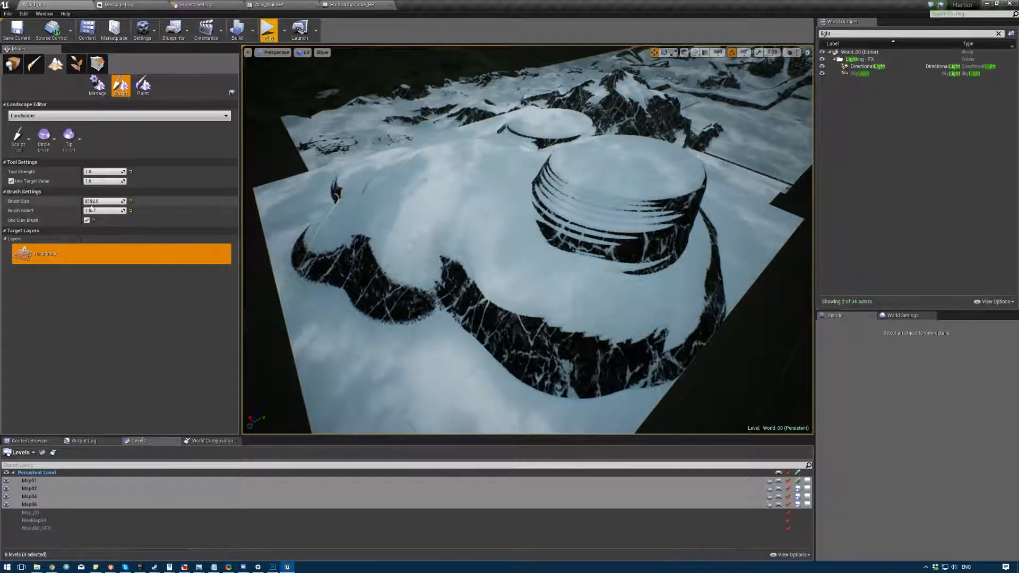
- Set the brush size to 20000 and raise the terrain across the existing mounds and stepped plateau
drag(103, 201, 123, 201)
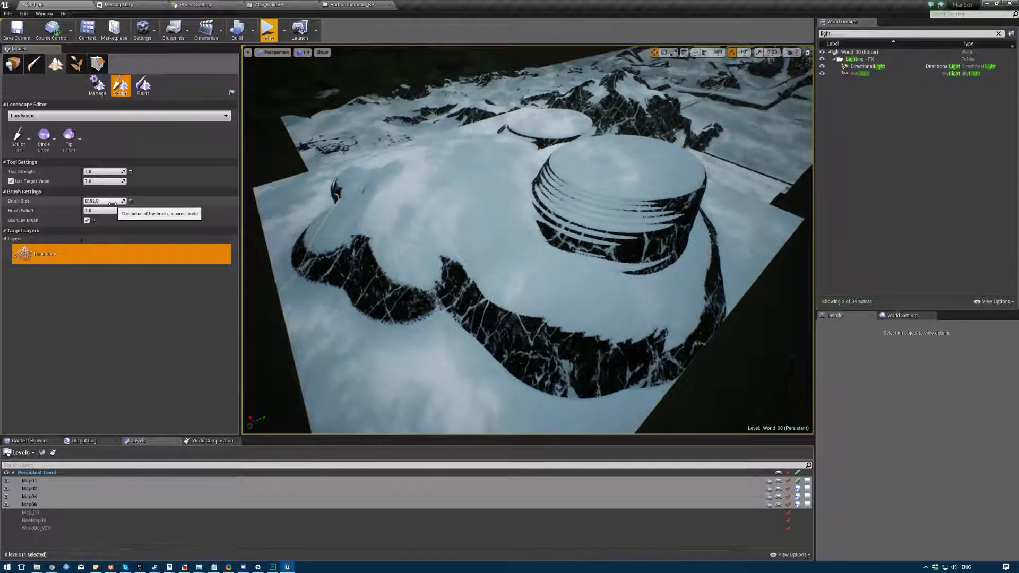
mouse_move(448, 183)
right_down()
mouse_move(478, 199)
mouse_move(485, 223)
right_up()
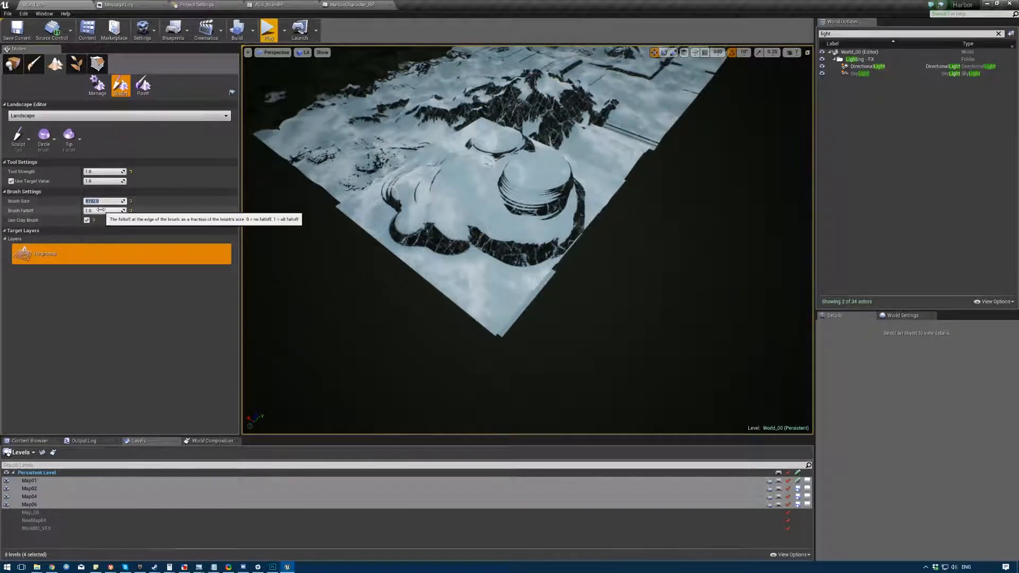
text(2000)
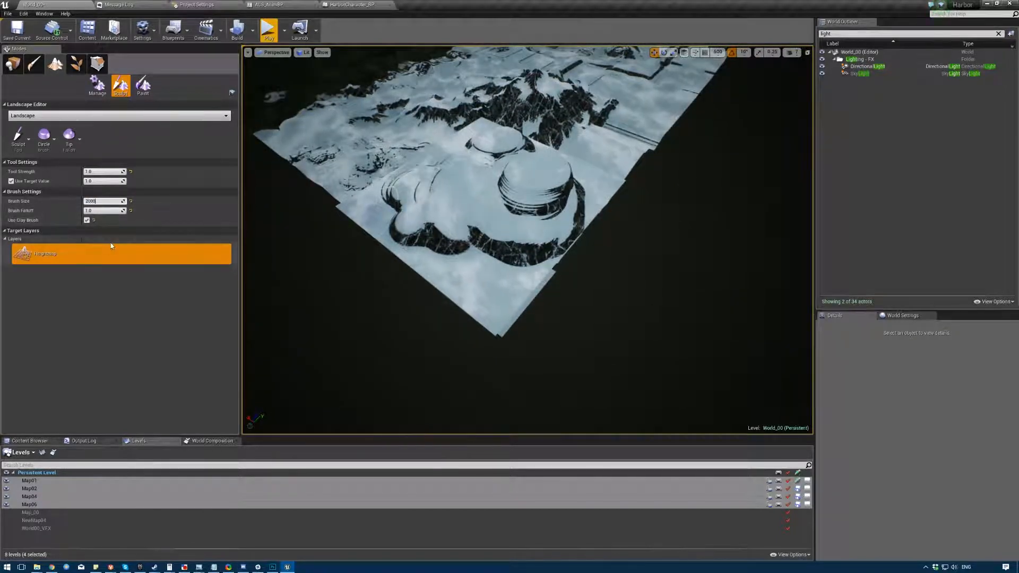
text(0)
key(Return)
mouse_move(450, 190)
mouse_down()
mouse_move(388, 191)
mouse_move(562, 197)
mouse_up()
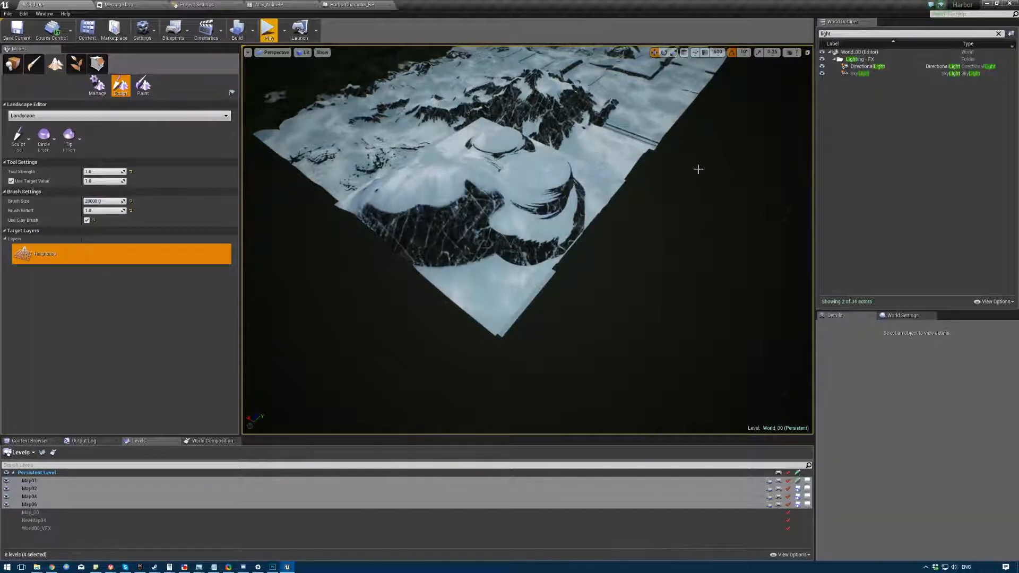
- Raise the landscape's front corner and the rocky slopes behind it with broad Sculpt strokes until the mounds merge
right_drag(424, 185, 427, 209)
scroll(533, 214, down, 5)
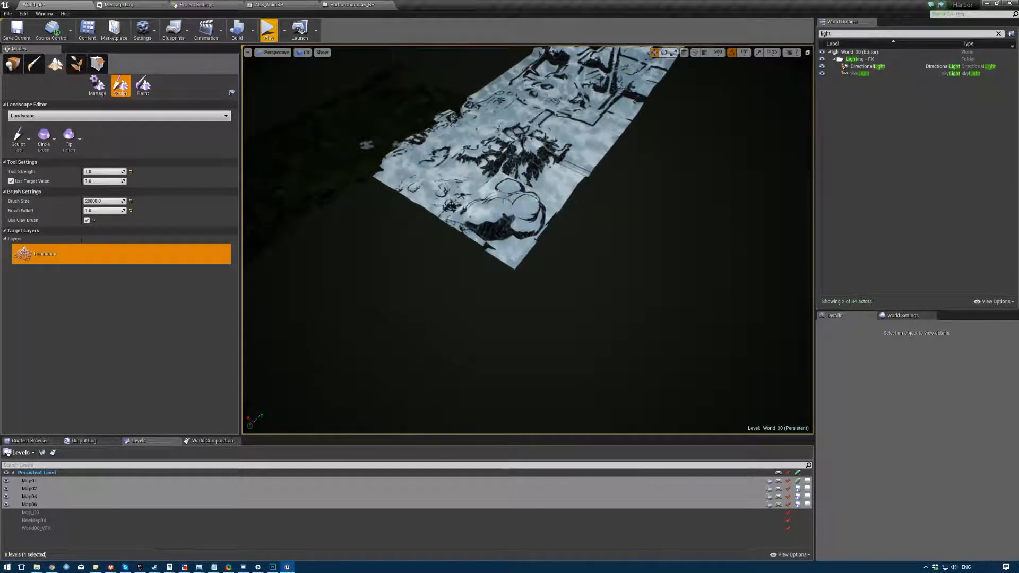
scroll(512, 212, up, 4)
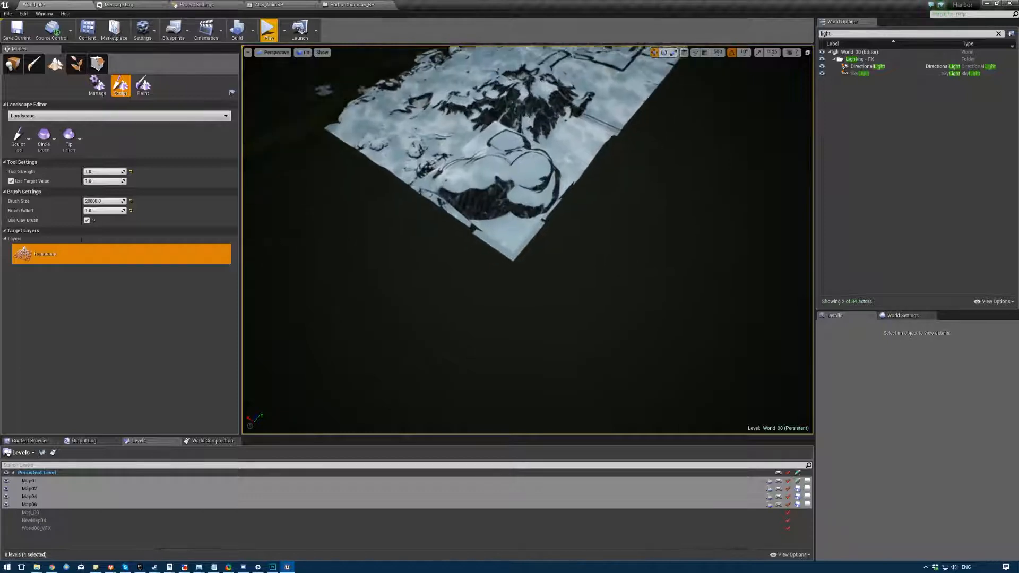
scroll(522, 211, up, 3)
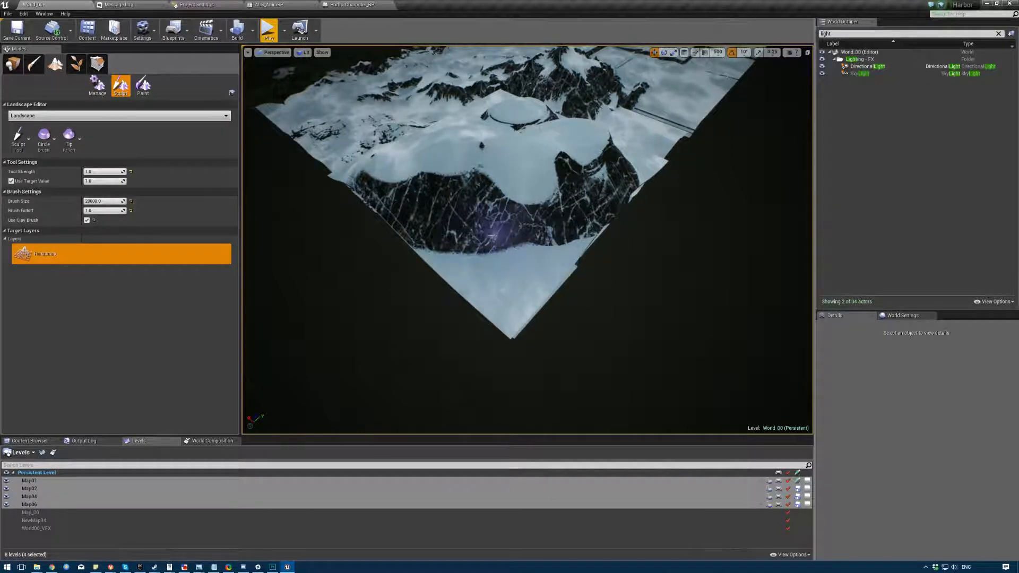
drag(489, 216, 513, 293)
right_drag(492, 196, 493, 220)
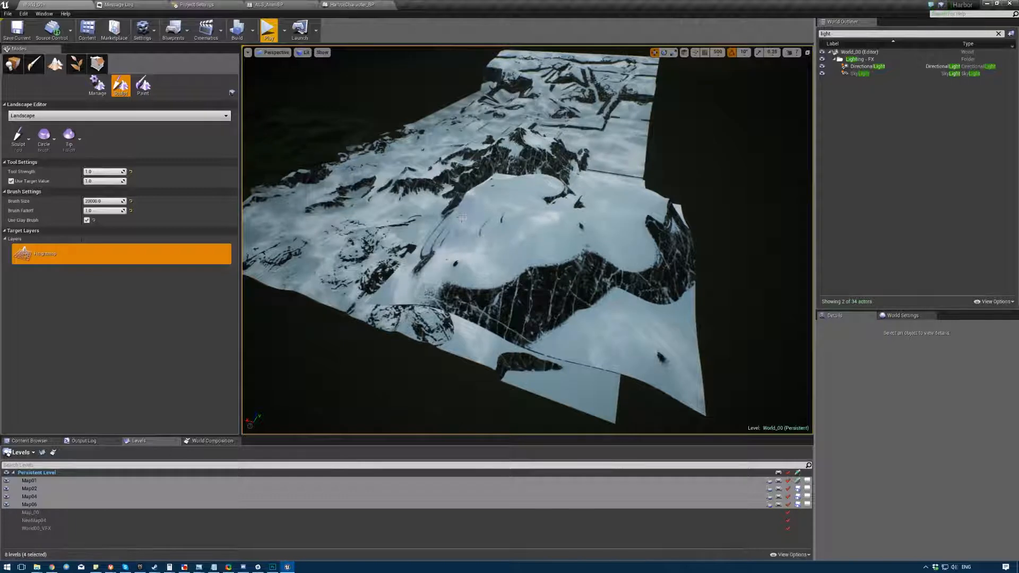
mouse_move(522, 289)
mouse_down()
mouse_move(702, 304)
mouse_move(597, 298)
mouse_up()
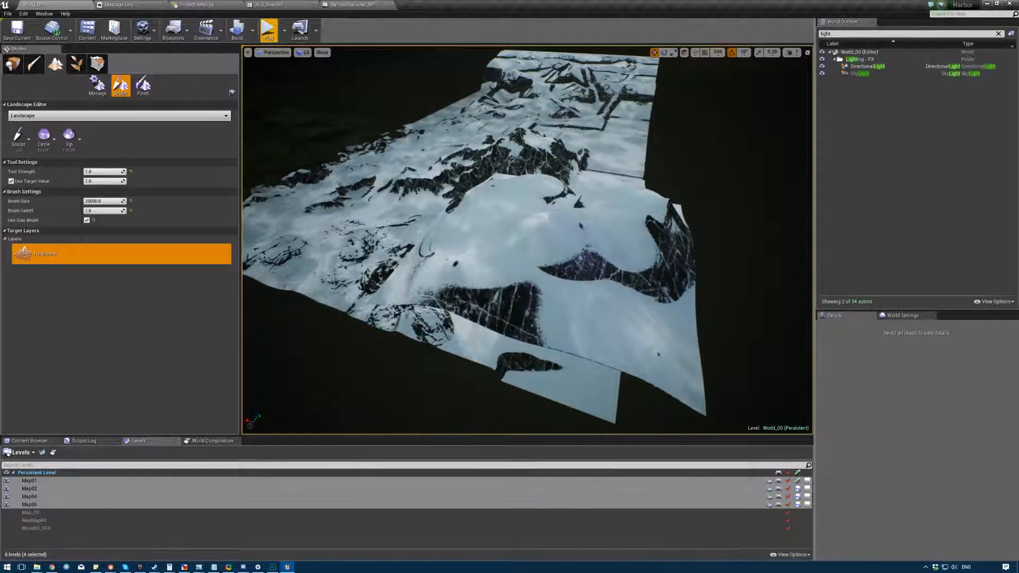
mouse_move(584, 249)
mouse_down()
mouse_move(636, 310)
mouse_move(592, 292)
mouse_up()
mouse_move(477, 241)
mouse_down()
mouse_move(536, 279)
mouse_move(593, 289)
mouse_move(610, 252)
mouse_up()
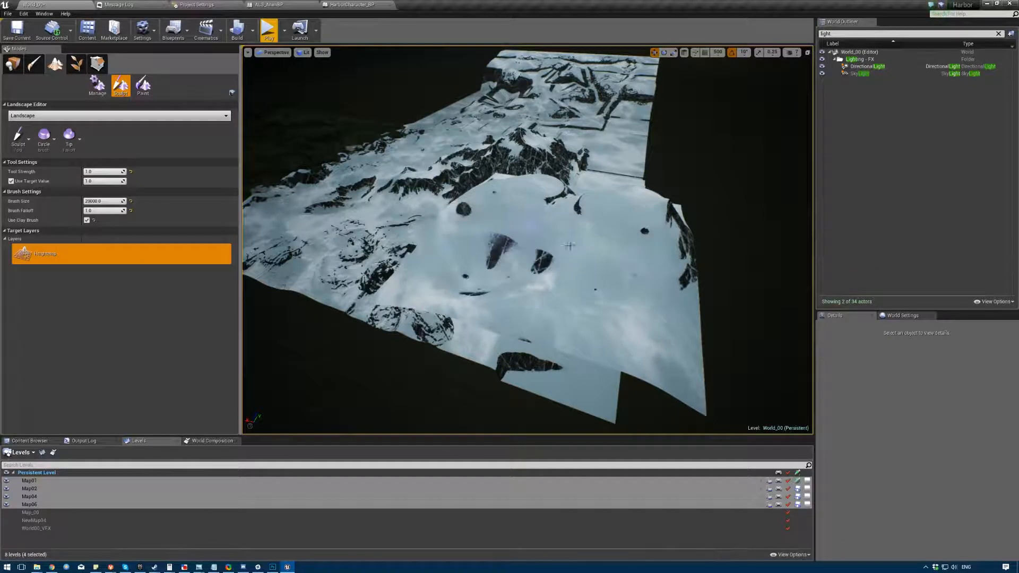
- Turn off Use Clay Brush and raise the rocky mounds on the new landscape with a few Sculpt strokes
right_drag(569, 245, 339, 228)
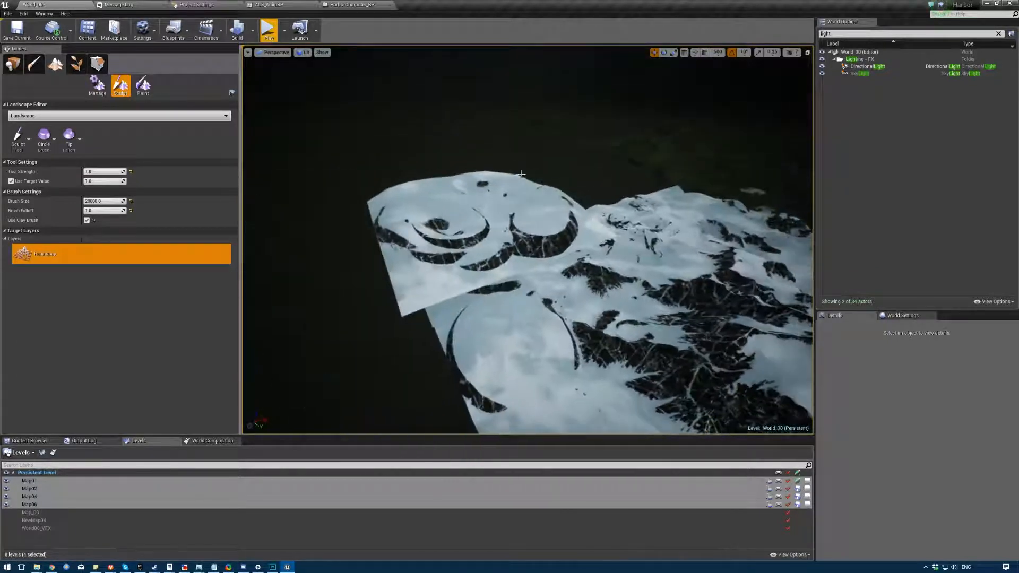
click(87, 220)
mouse_move(340, 236)
right_down()
mouse_move(302, 236)
mouse_move(313, 239)
right_up()
mouse_move(500, 238)
mouse_down()
mouse_move(462, 244)
mouse_move(472, 229)
mouse_move(468, 241)
mouse_up()
mouse_move(573, 209)
mouse_down()
mouse_move(547, 225)
mouse_move(507, 186)
mouse_up()
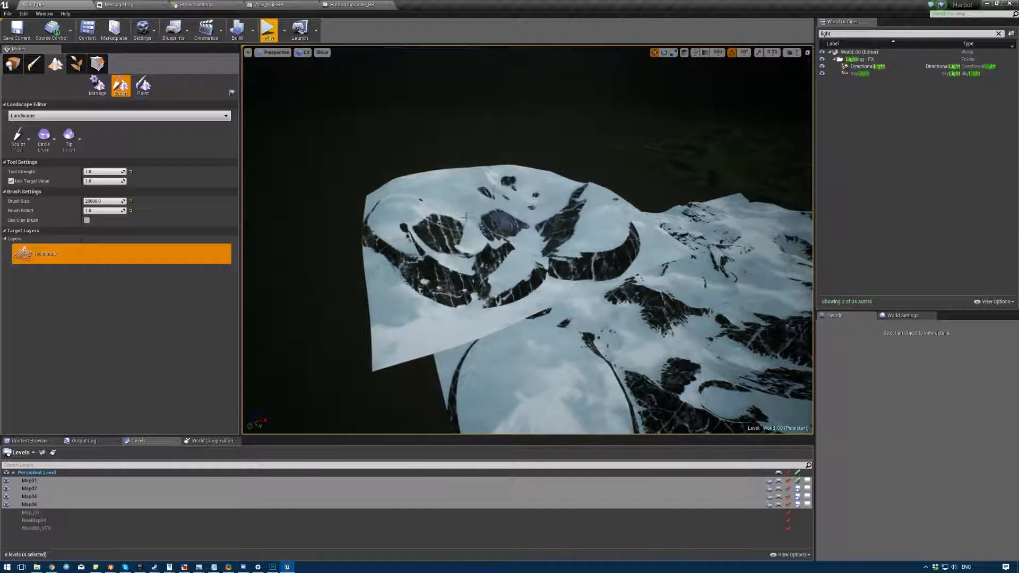
right_drag(507, 185, 491, 201)
right_drag(430, 211, 433, 232)
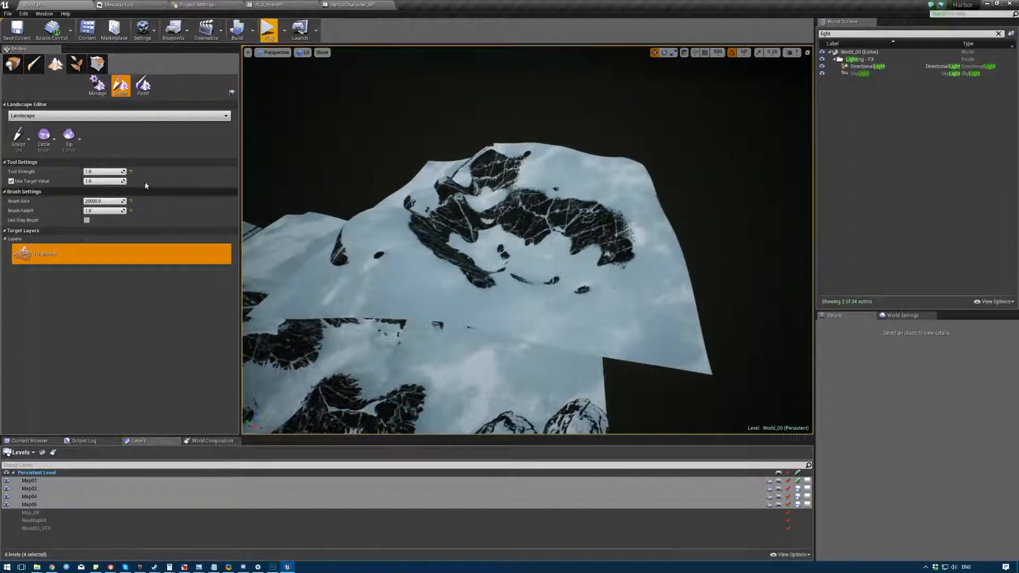
right_drag(512, 232, 472, 213)
- Keep the Sculpt tool selected and reduce the brush size to 7762
click(19, 142)
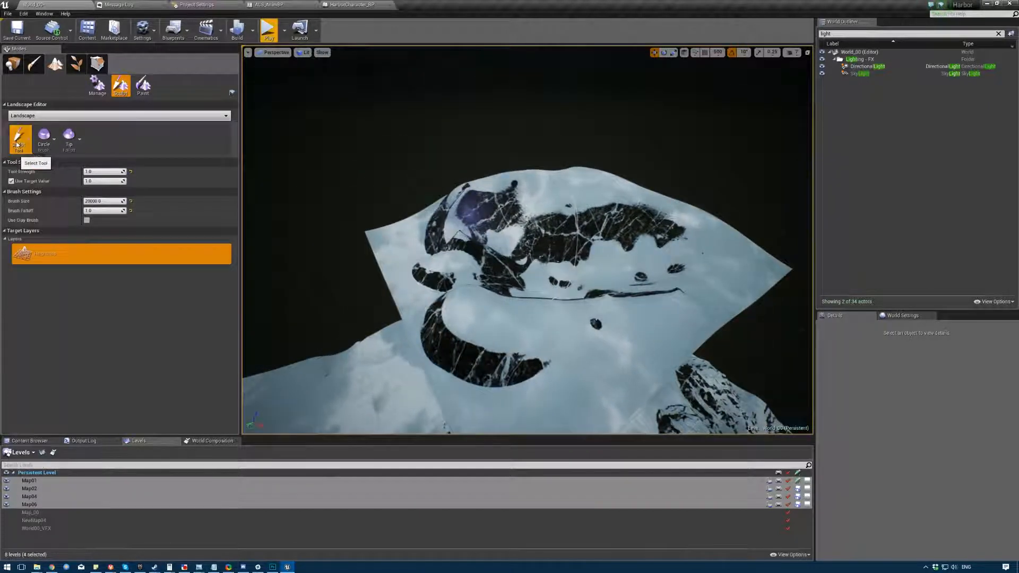
click(24, 171)
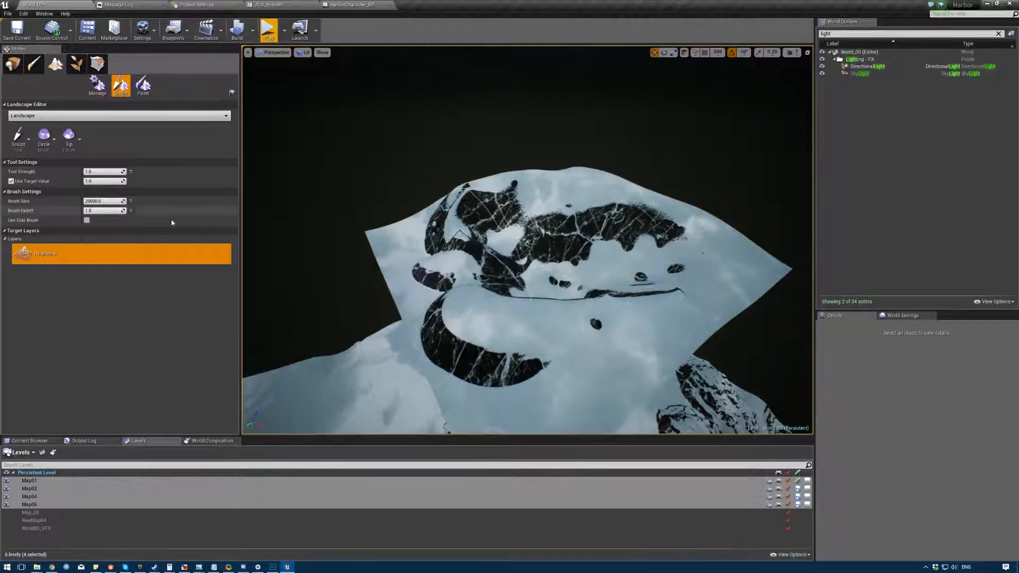
key([)
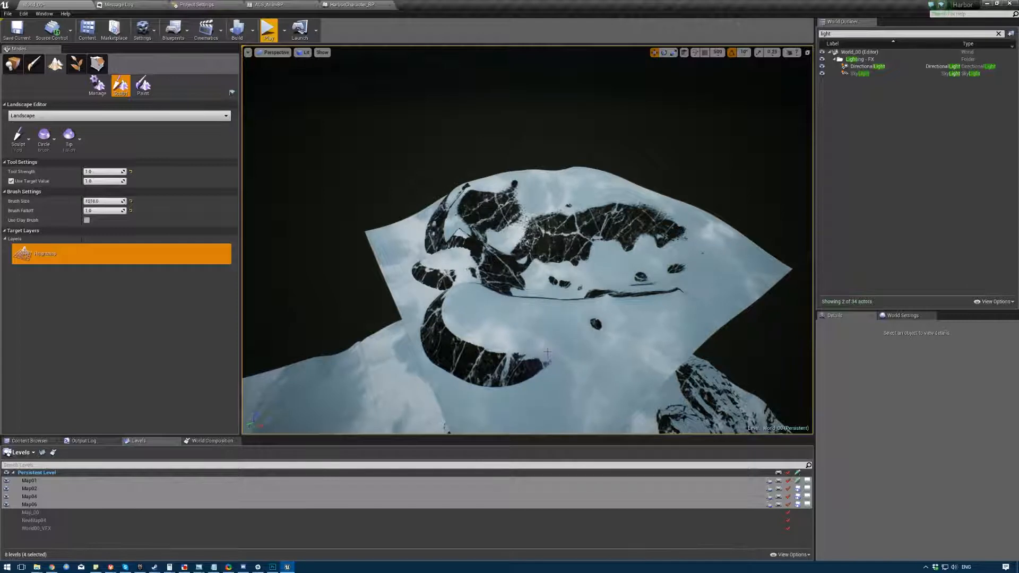
key(bracketleft)
key(bracketright)
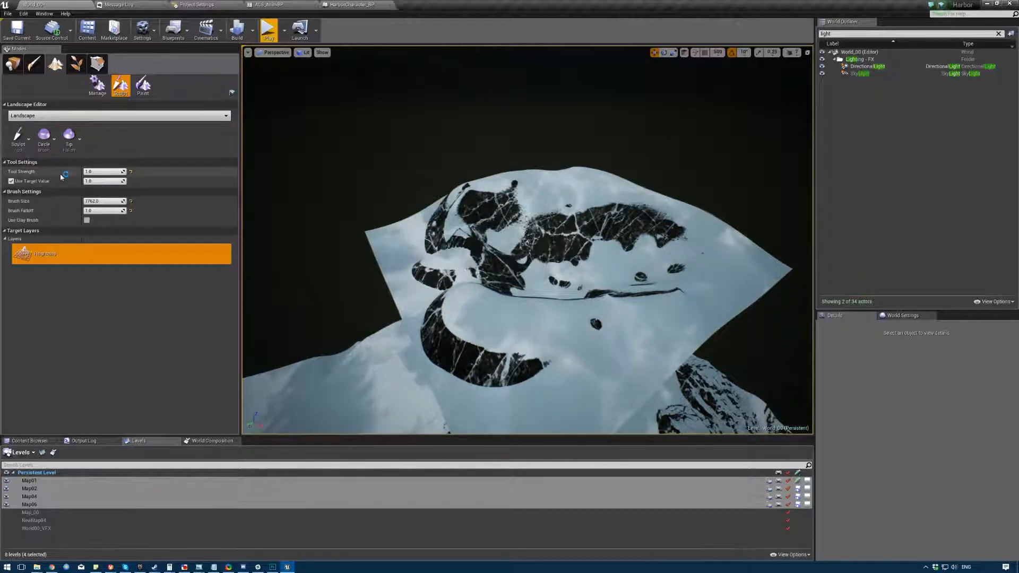
key(period)
key(comma)
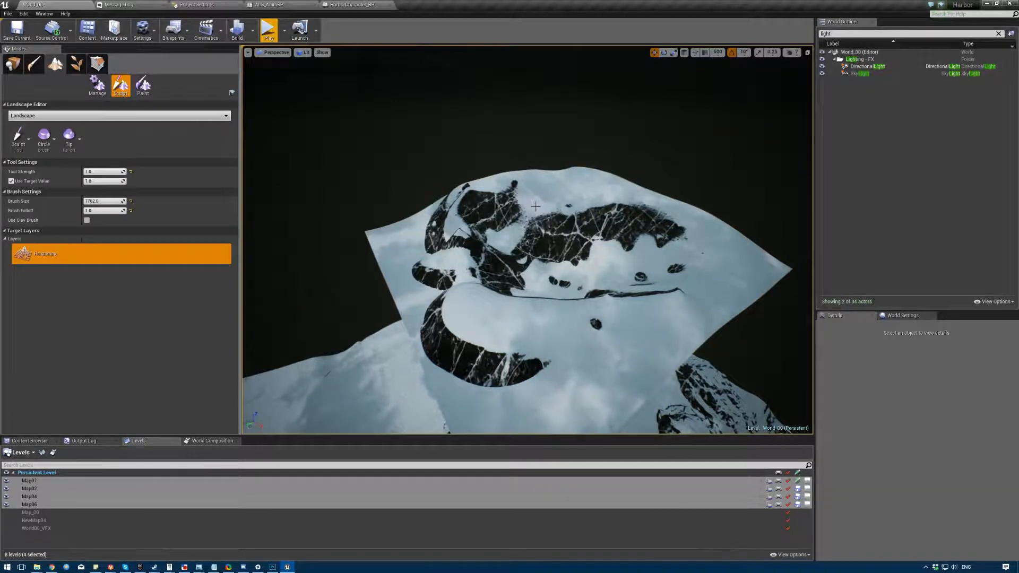
- Raise the rocky ridge near the summit with the Sculpt tool, and smooth the slope and curved cliff below with the Smooth tool
key(ctrl+2)
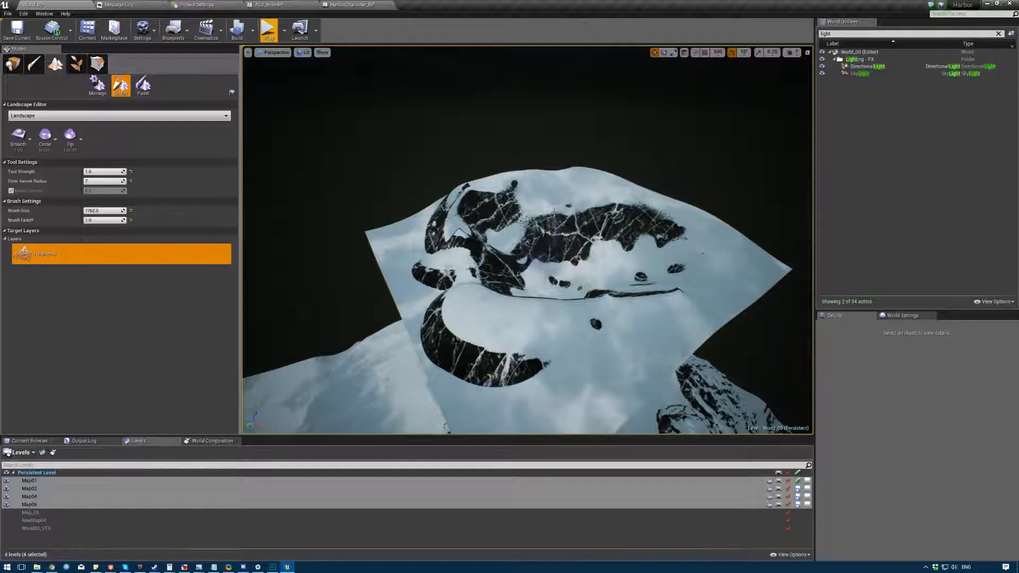
key(ctrl+1)
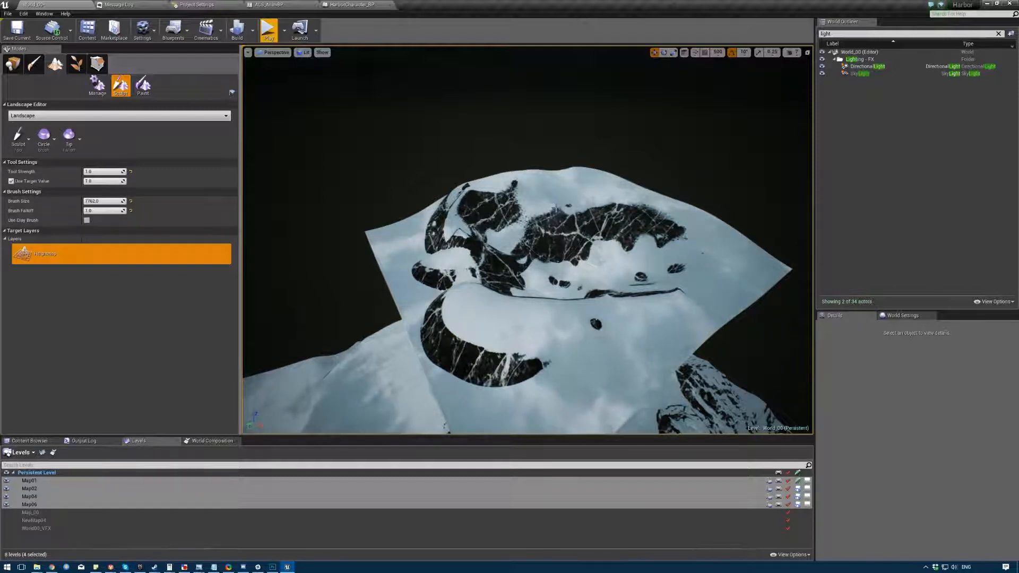
drag(554, 211, 562, 210)
key(ctrl+2)
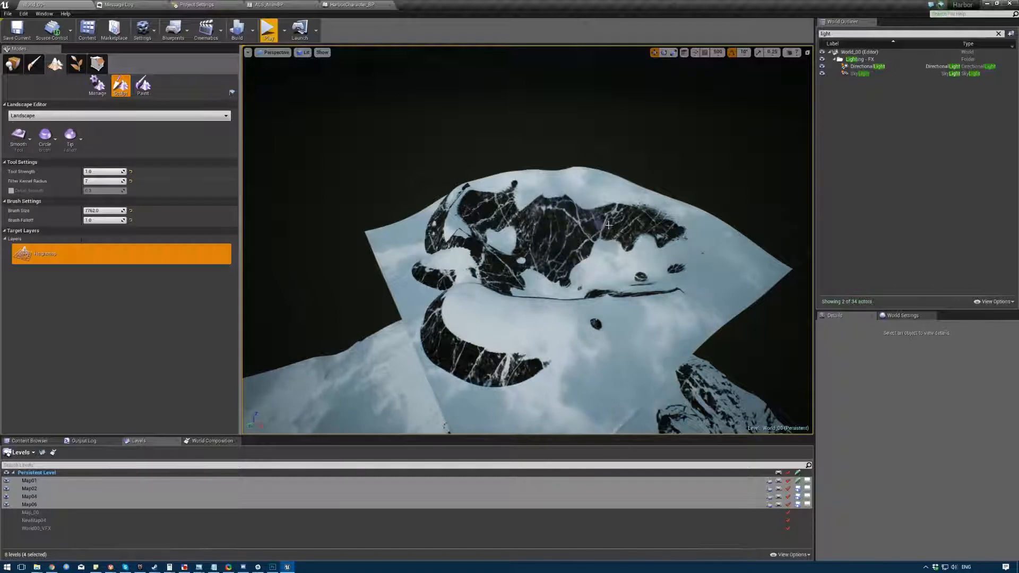
mouse_move(518, 242)
mouse_down()
mouse_move(468, 352)
mouse_move(470, 342)
mouse_move(524, 366)
mouse_up()
- Raise the front cliff with the Sculpt tool and smooth the rock faces with the Smooth tool
key(ctrl+1)
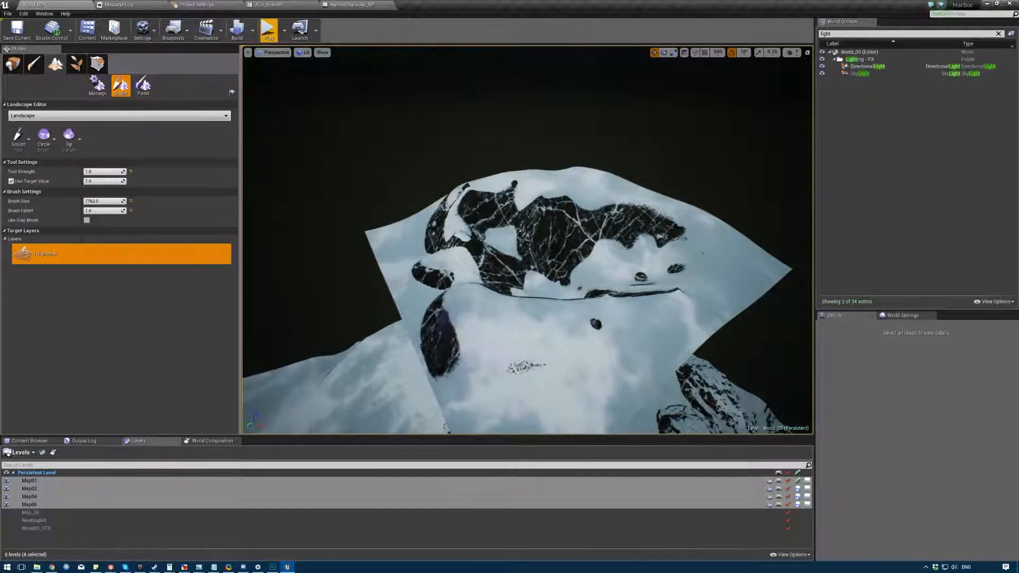
mouse_move(456, 315)
mouse_down()
mouse_move(450, 339)
mouse_move(419, 271)
mouse_move(451, 318)
mouse_move(408, 251)
mouse_move(456, 313)
mouse_up()
key(ctrl+2)
mouse_move(509, 335)
right_down()
mouse_move(472, 372)
mouse_move(467, 345)
mouse_move(477, 419)
mouse_move(473, 361)
mouse_move(496, 353)
right_up()
key(w)
mouse_move(496, 353)
mouse_down()
mouse_move(511, 341)
mouse_move(467, 207)
mouse_up()
mouse_move(467, 207)
right_down()
mouse_move(562, 372)
mouse_move(542, 361)
right_up()
key(w)
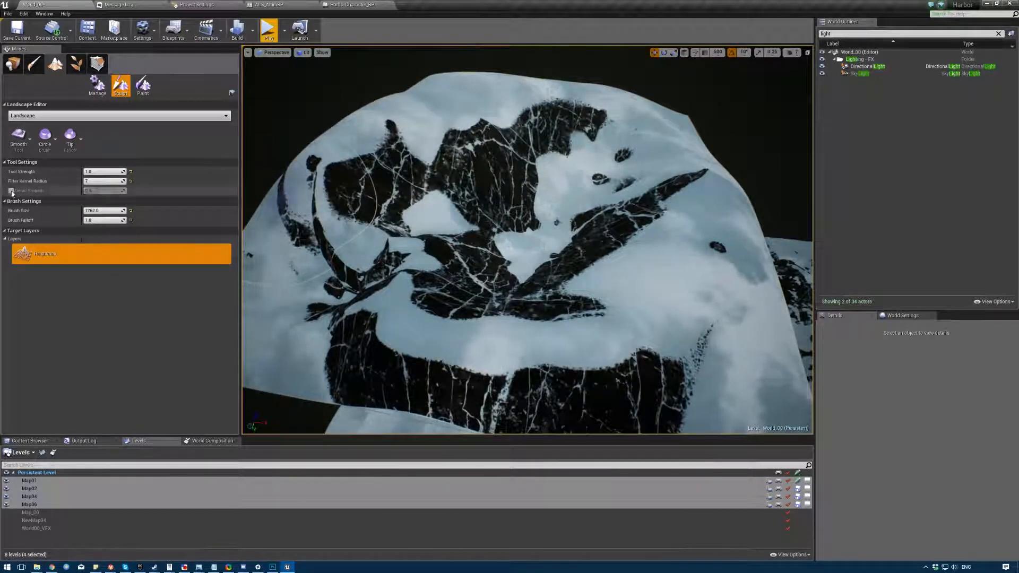
- Select the Flatten tool, flatten the upper rocky ridge in Lower mode, and increase the brush size to 8192
click(22, 116)
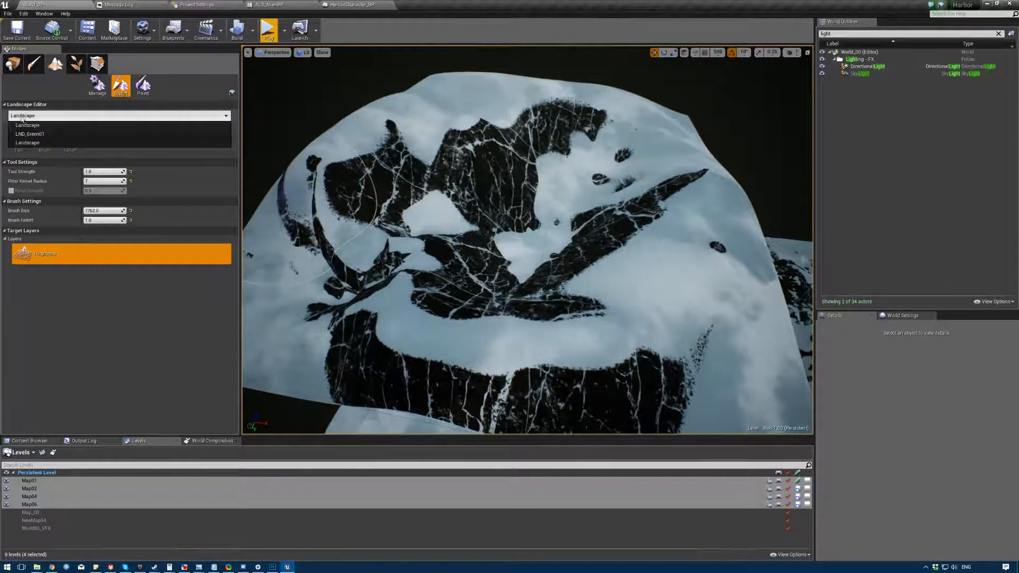
click(22, 125)
click(19, 139)
click(34, 224)
right_drag(274, 290, 326, 290)
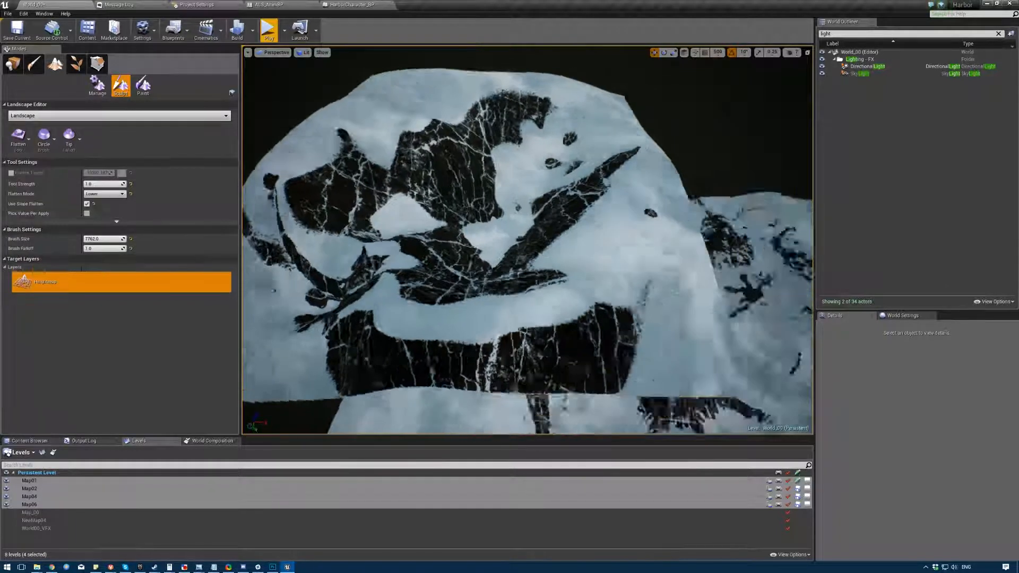
key(s)
drag(539, 204, 485, 204)
key(bracketright)
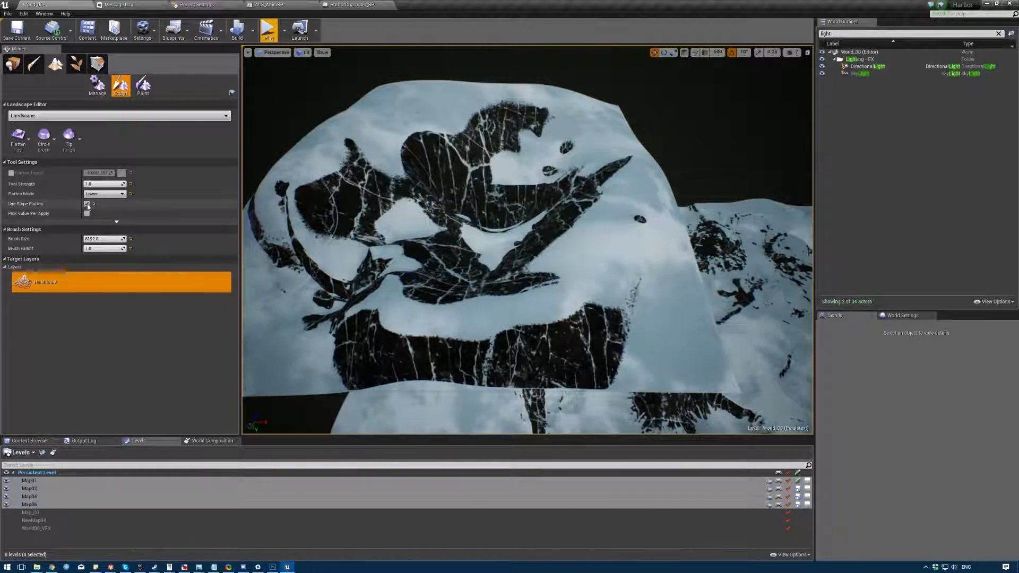
- Set the Flatten Mode to Both, enable Flatten Target with a height picked from the terrain, and flatten the central rocky slope
click(105, 194)
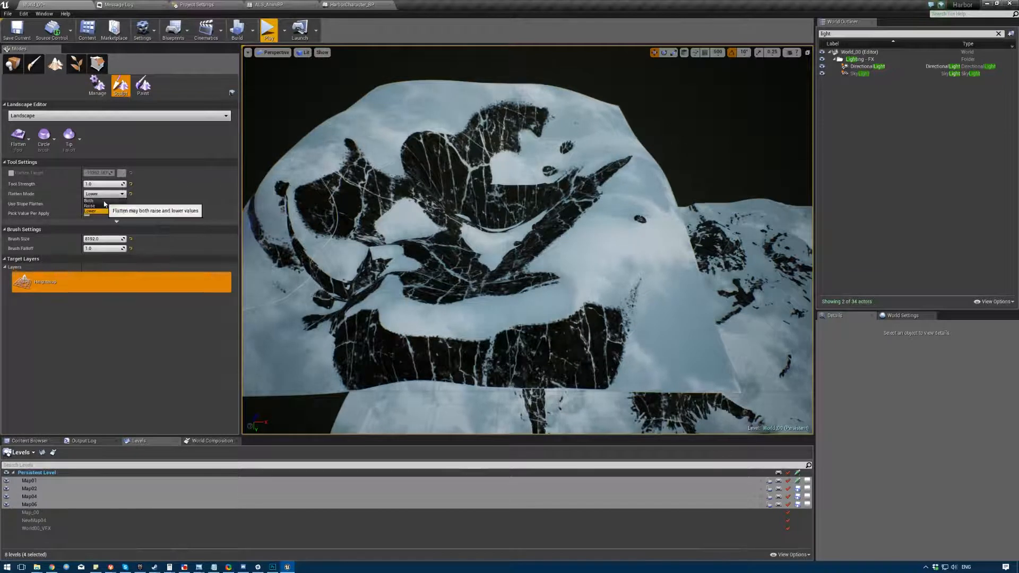
click(103, 201)
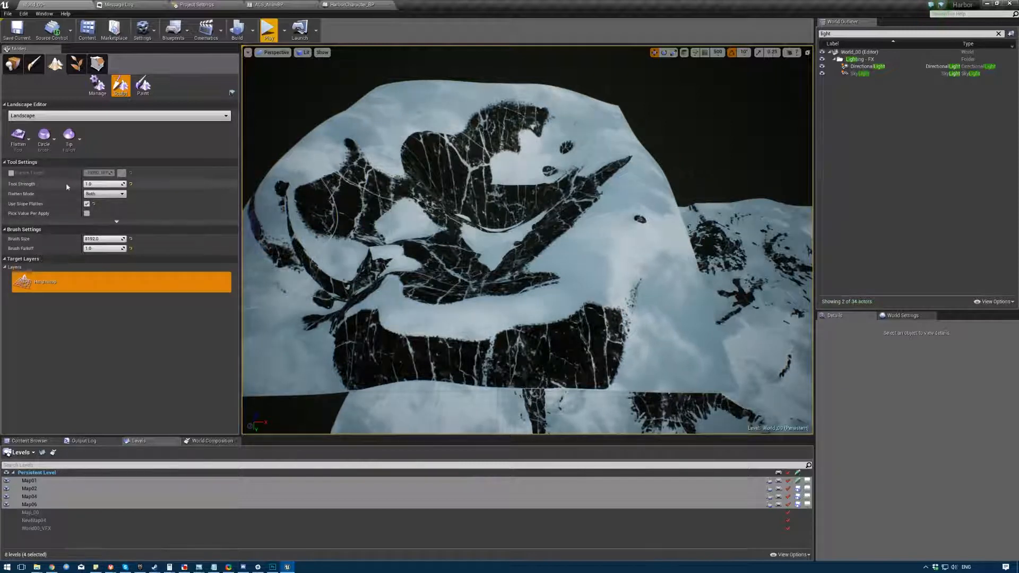
click(11, 173)
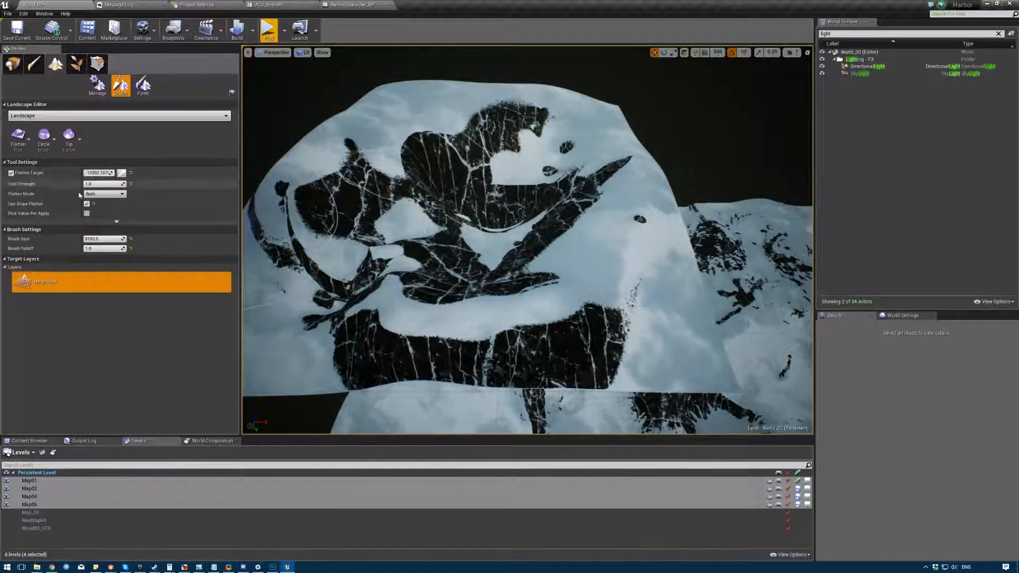
click(122, 173)
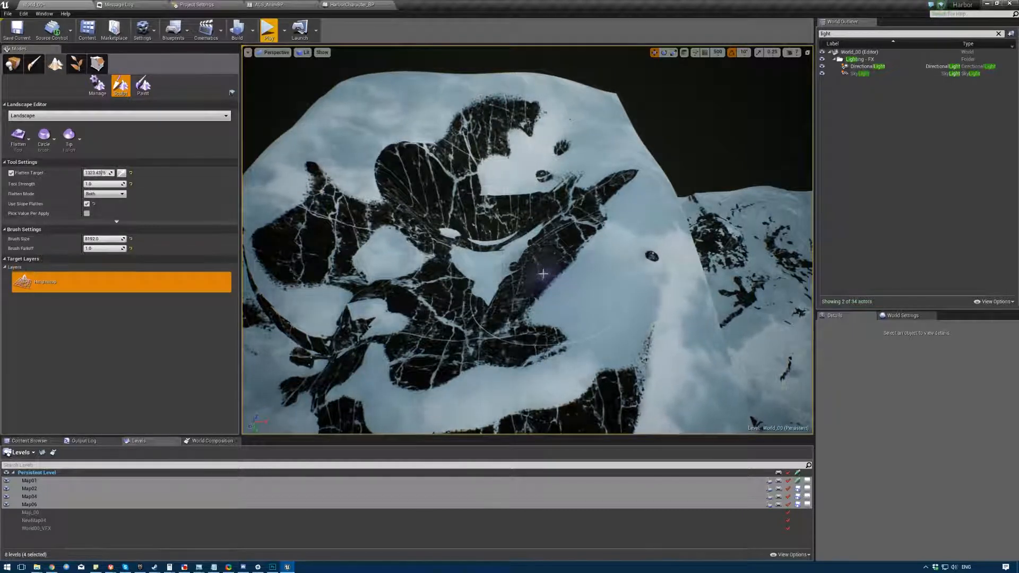
mouse_move(542, 273)
mouse_down()
mouse_move(393, 261)
mouse_move(457, 243)
mouse_up()
right_drag(552, 265, 366, 262)
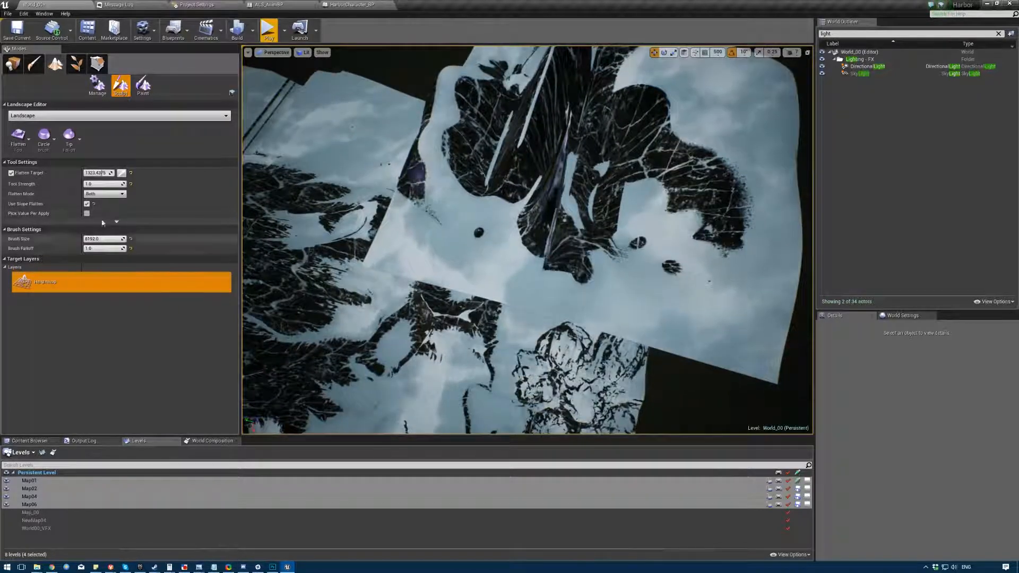
- Turn off Use Slope Flatten, pick a new flatten target height from the terrain, and flatten the mountain top into a level plateau
click(87, 204)
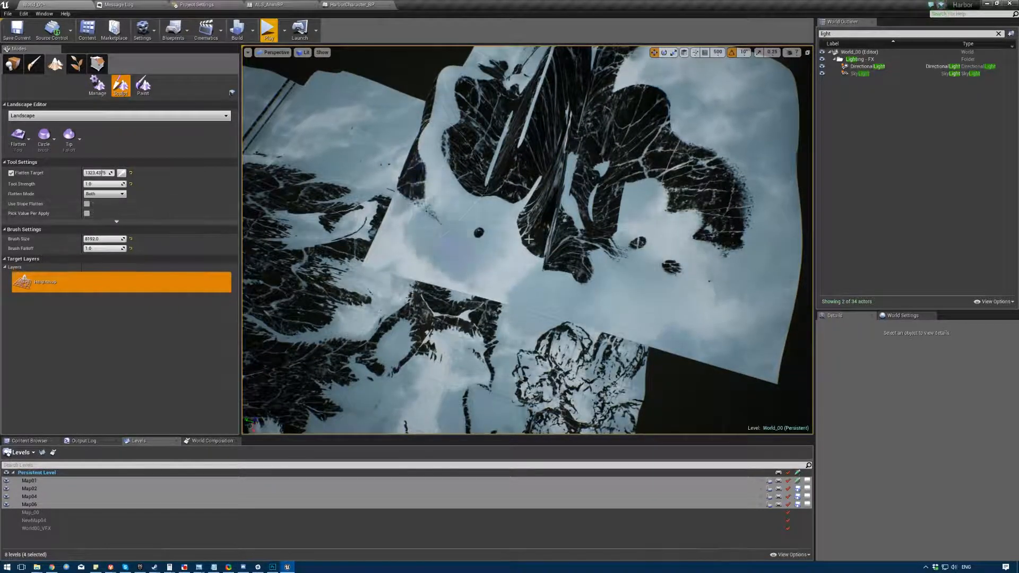
click(121, 172)
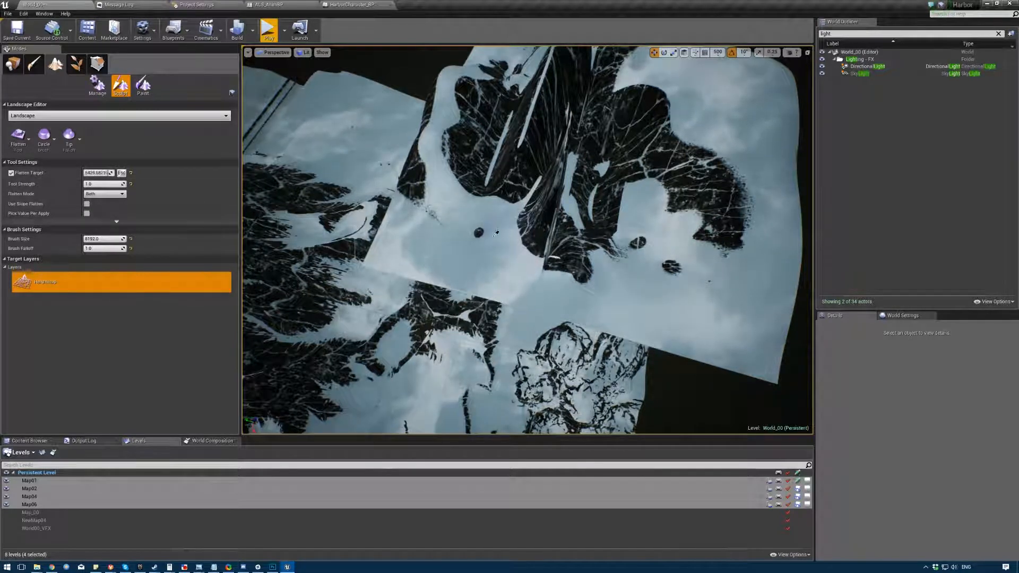
mouse_move(488, 224)
mouse_down()
mouse_move(525, 138)
mouse_move(520, 106)
mouse_move(587, 80)
mouse_move(528, 154)
mouse_move(552, 234)
mouse_move(705, 137)
mouse_move(671, 173)
mouse_move(599, 79)
mouse_move(645, 217)
mouse_move(600, 202)
mouse_move(598, 99)
mouse_up()
mouse_move(599, 98)
right_down()
mouse_move(599, 53)
mouse_move(598, 79)
mouse_move(386, 276)
right_up()
key(w)
key(s)
mouse_move(385, 275)
mouse_down()
mouse_move(403, 308)
mouse_move(286, 265)
mouse_up()
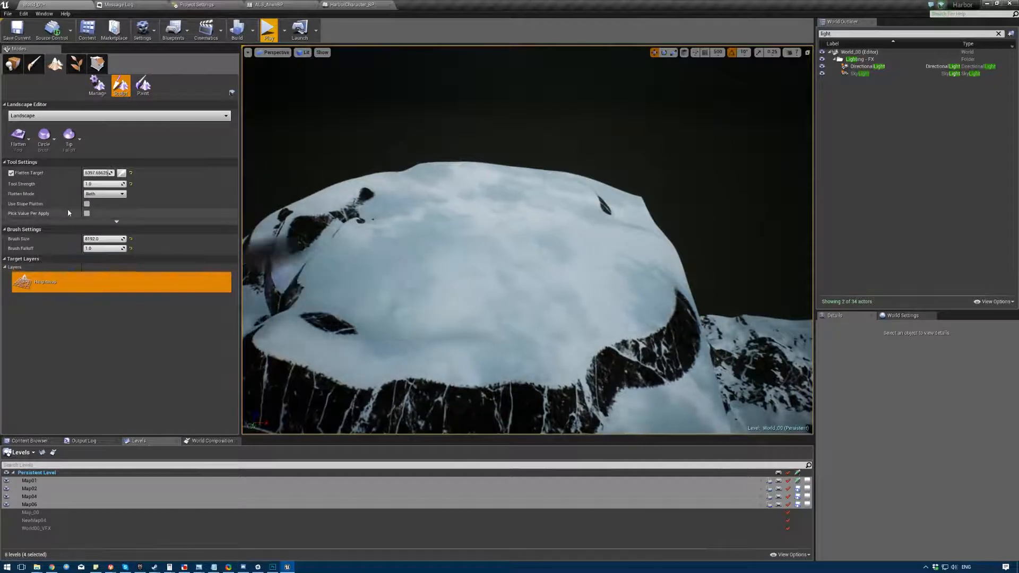
key(s)
right_drag(371, 265, 398, 255)
key(a)
key(w)
right_drag(525, 244, 506, 223)
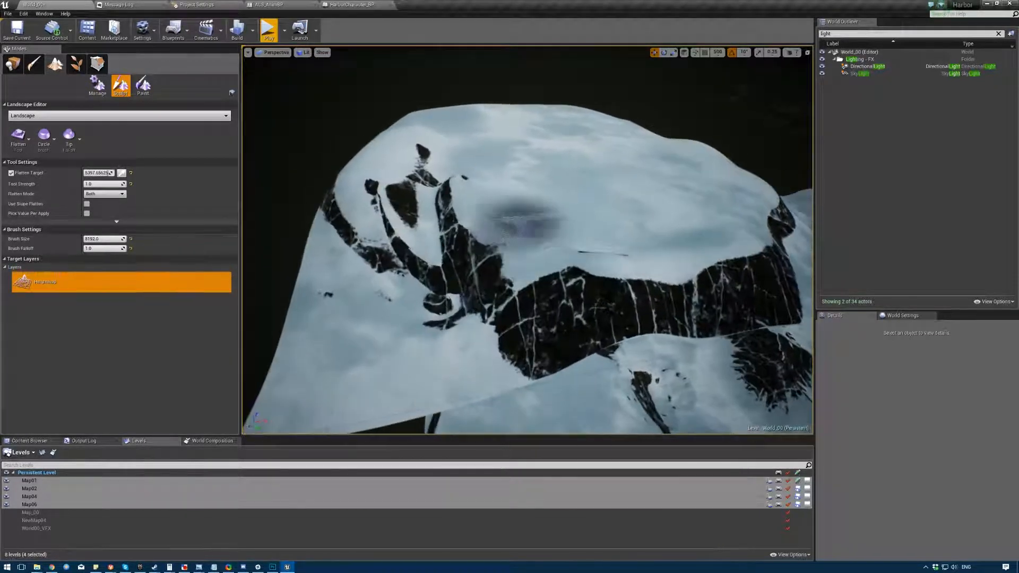
- Extend the flattened plateau over the remaining rocky outcrops along its edge with the Flatten tool
mouse_move(507, 223)
mouse_down()
mouse_move(432, 177)
mouse_move(544, 290)
mouse_up()
right_drag(498, 200, 536, 225)
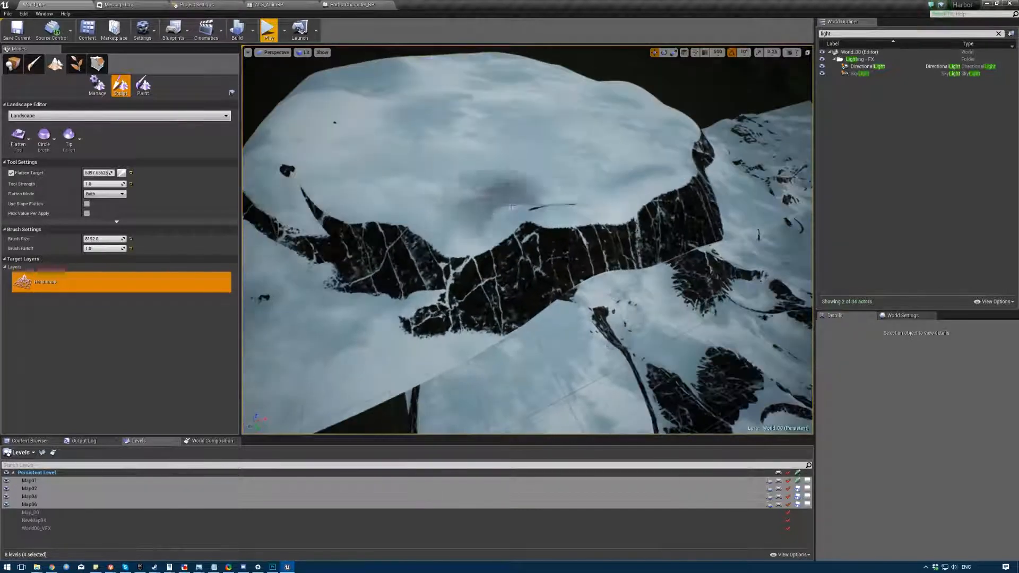
drag(498, 200, 498, 182)
key(a)
mouse_move(458, 154)
right_down()
mouse_move(435, 149)
mouse_move(496, 210)
mouse_move(510, 265)
right_up()
key(a)
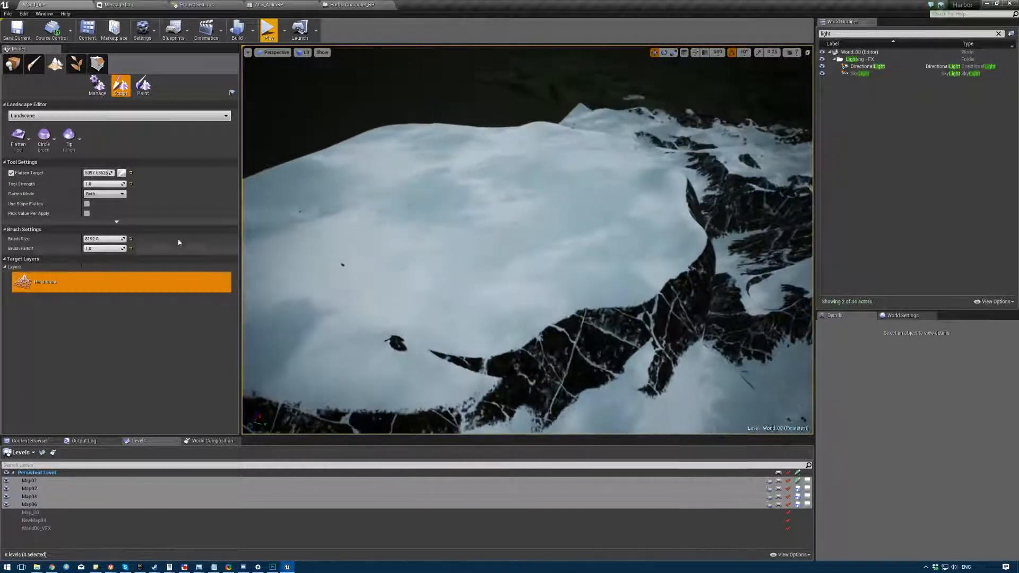
- Select the Ramp tool, place one ramp point on the plateau and one on the lower snowfield, and add the ramp
click(16, 140)
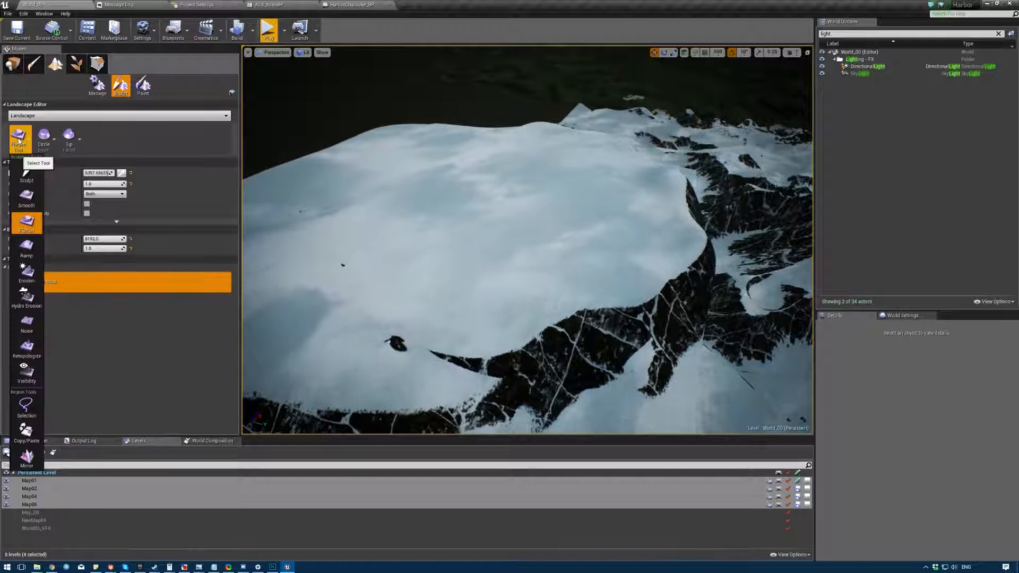
click(28, 246)
right_drag(324, 282, 361, 289)
key(s)
key(w)
right_drag(535, 321, 540, 337)
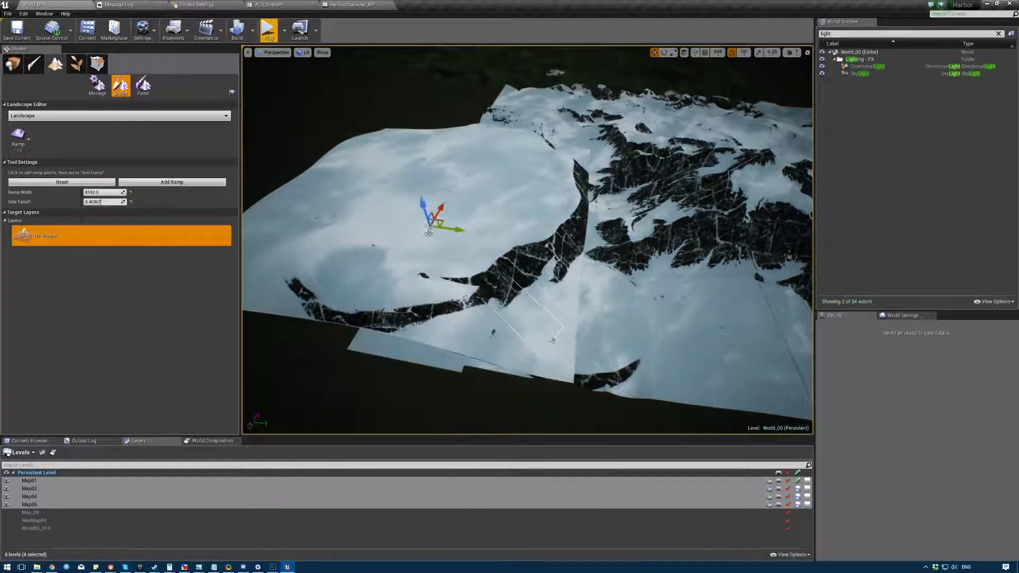
key(w)
mouse_move(419, 241)
right_down()
mouse_move(440, 260)
mouse_move(422, 261)
mouse_move(435, 239)
mouse_move(425, 234)
right_up()
key(Return)
- Reposition the ramp points to run diagonally below the plateau's cliff and add another ramp between them
key(w)
key(s)
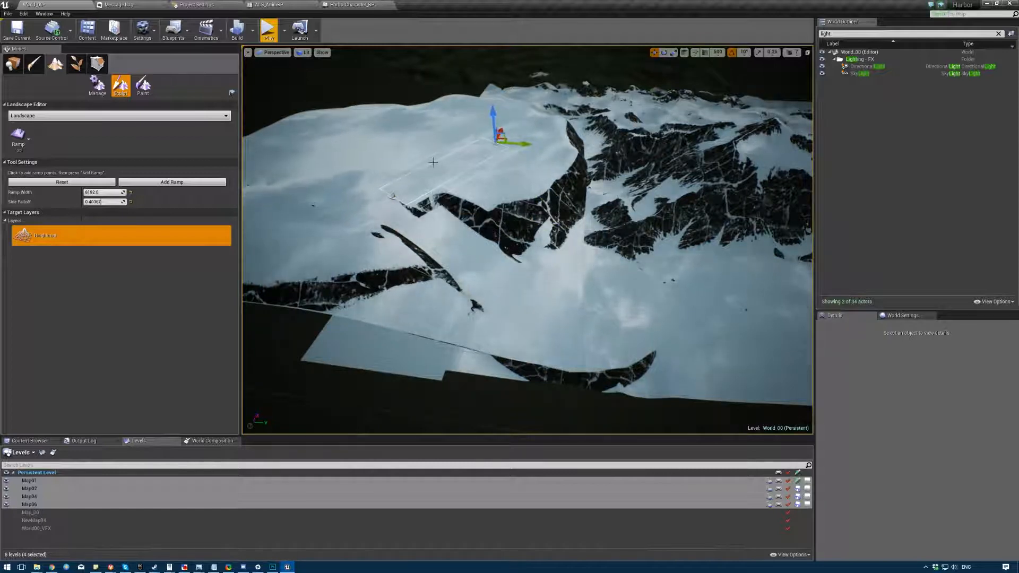
drag(538, 260, 552, 269)
key(Return)
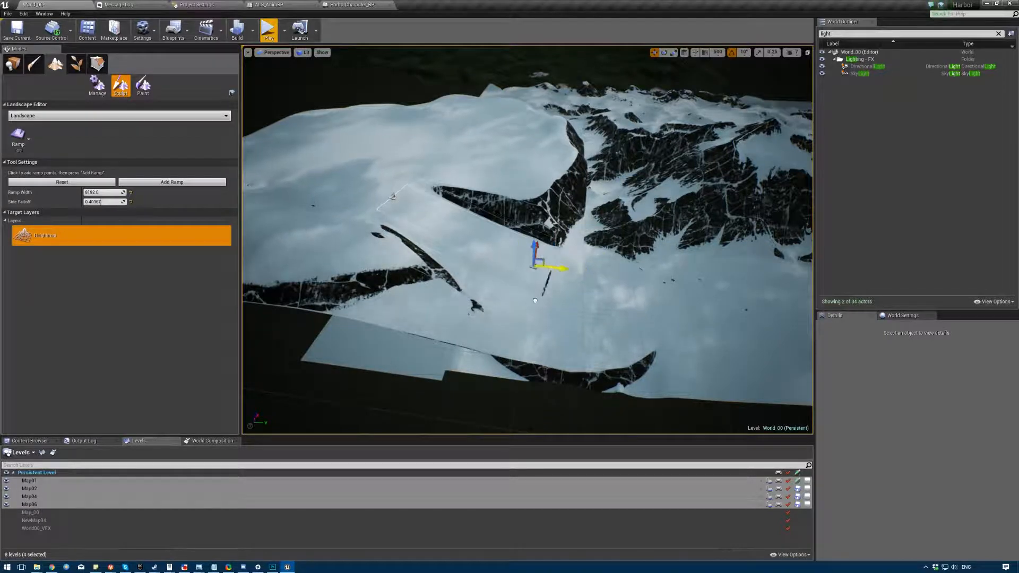
- Move the ramp points to the lower snowfield and the plateau above the cliff, and add a ramp with a side falloff of 0.6788
right_drag(480, 272, 472, 281)
scroll(480, 272, up, 5)
scroll(534, 323, down, 5)
drag(557, 337, 534, 322)
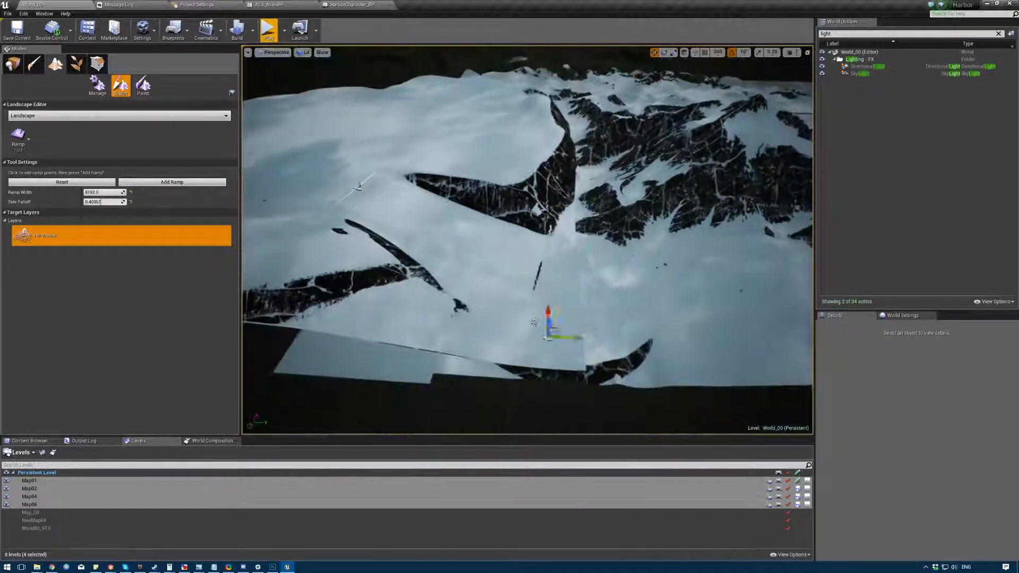
drag(359, 188, 424, 241)
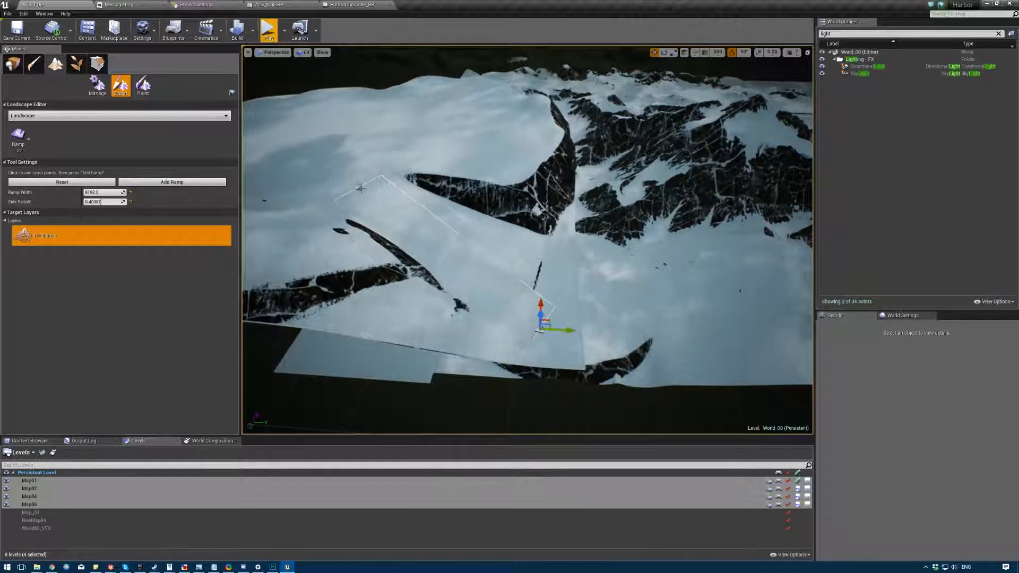
drag(358, 187, 403, 163)
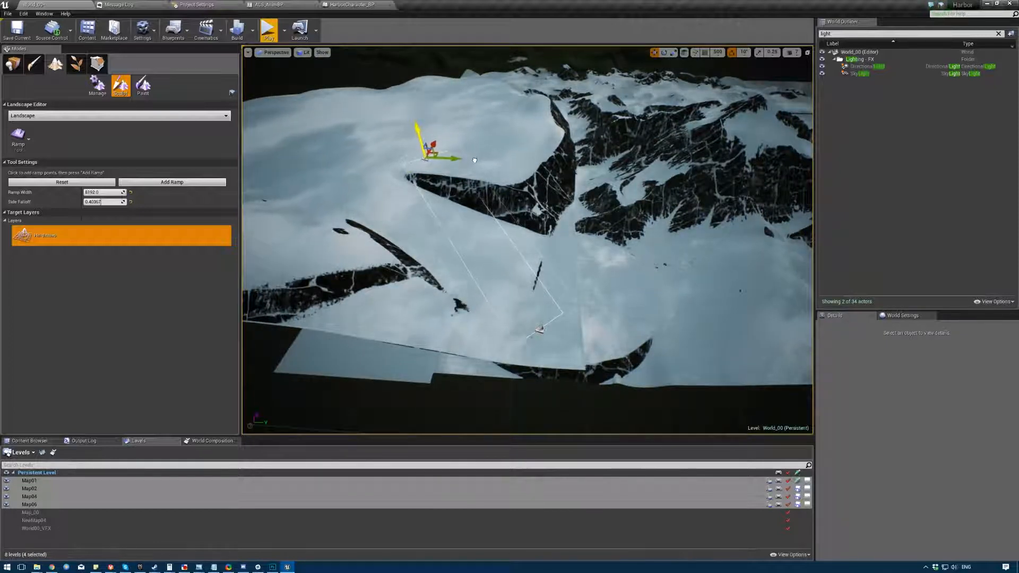
drag(425, 158, 491, 157)
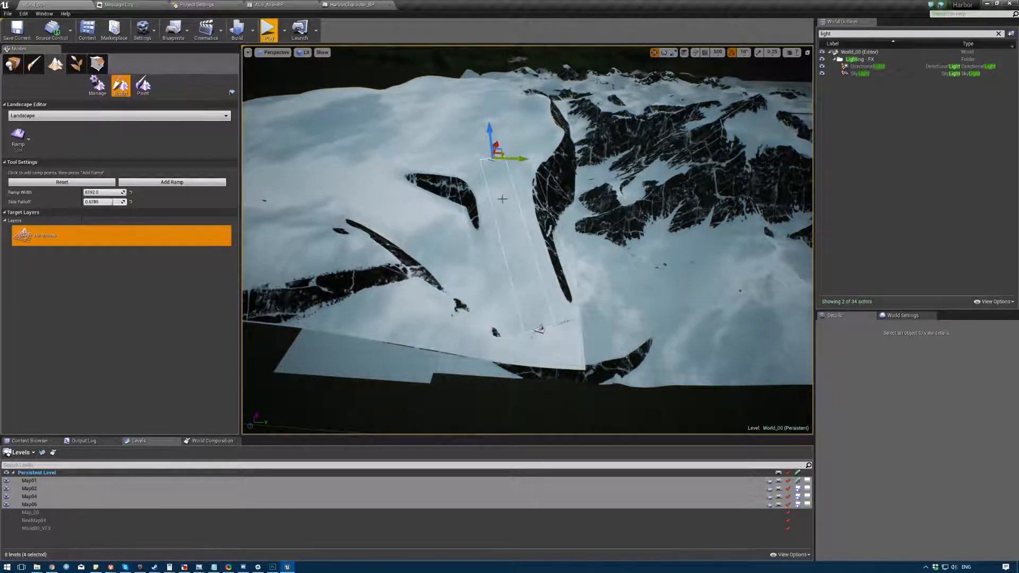
- Move both ramp points across to the neighbouring rock outcrops and undo the trial ramp added there
drag(541, 332, 441, 327)
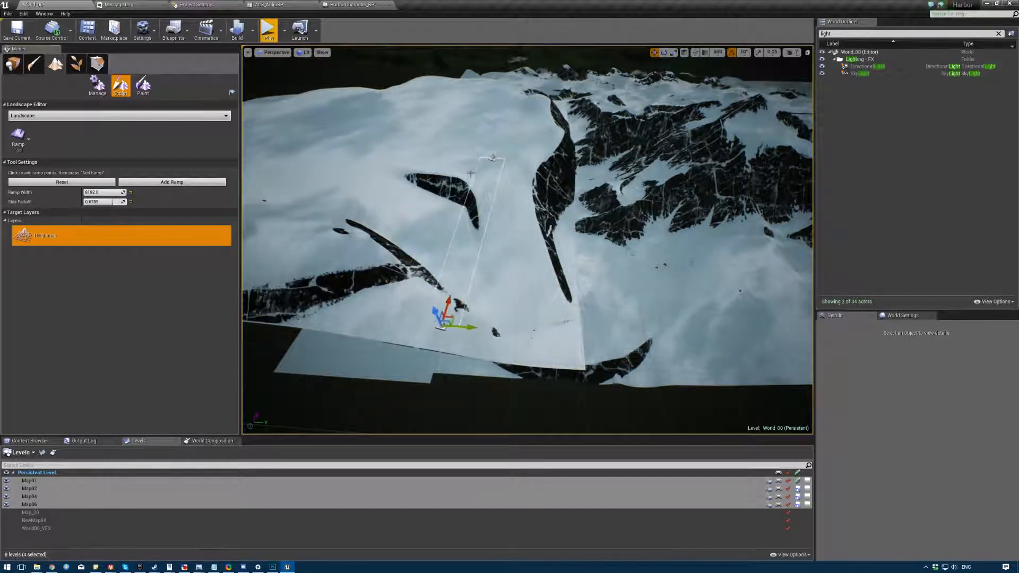
drag(492, 159, 440, 166)
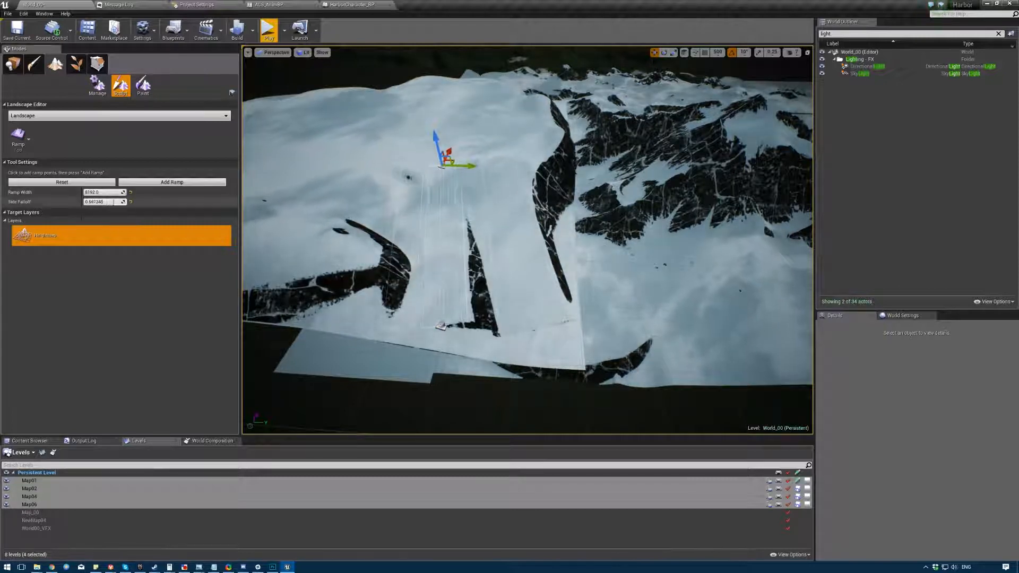
key(ctrl+z)
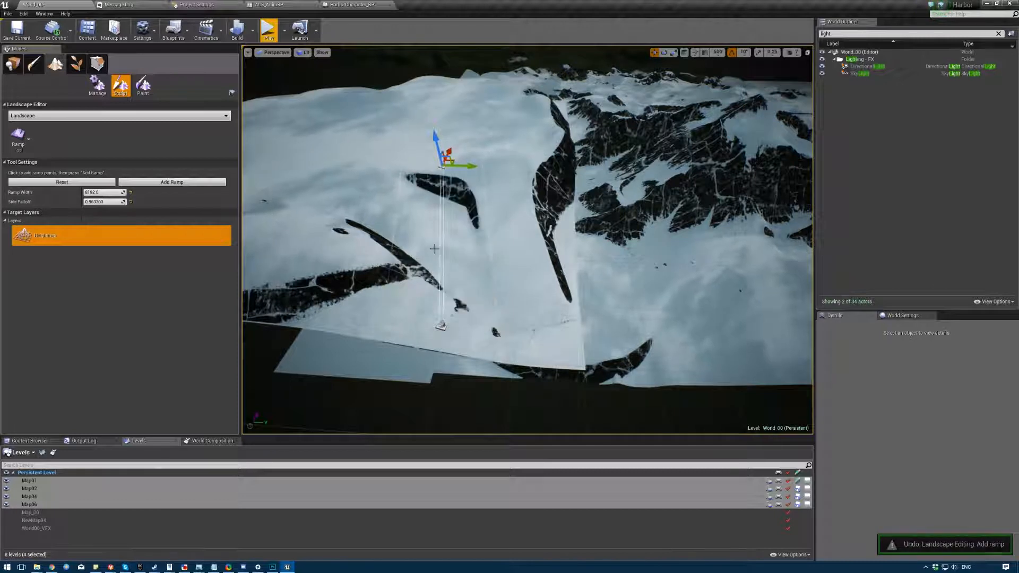
- Set the side falloff to about 0.94, add the ramp again between the two points, and inspect its softened sides
drag(103, 201, 90, 202)
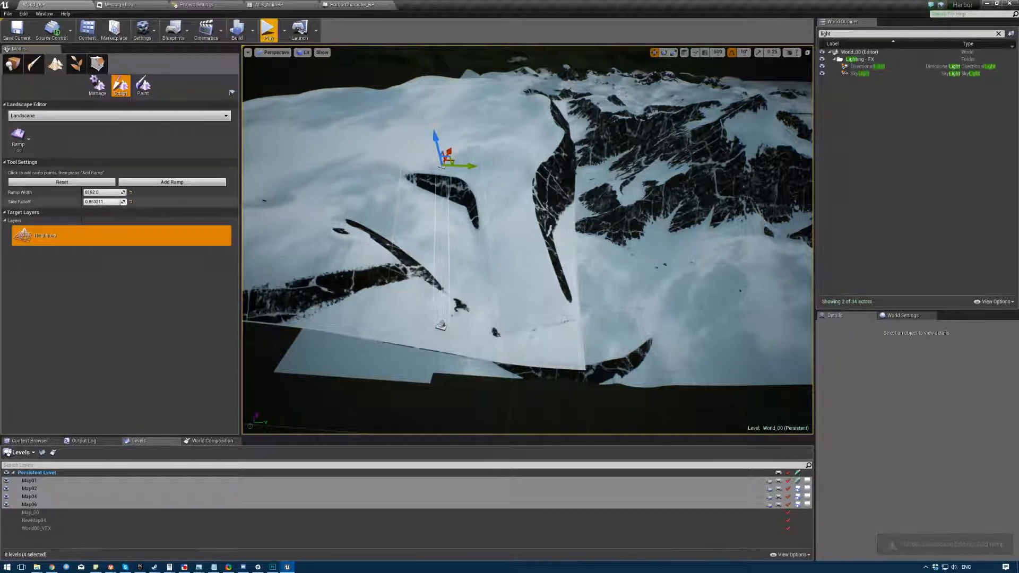
right_drag(468, 196, 483, 223)
key(Return)
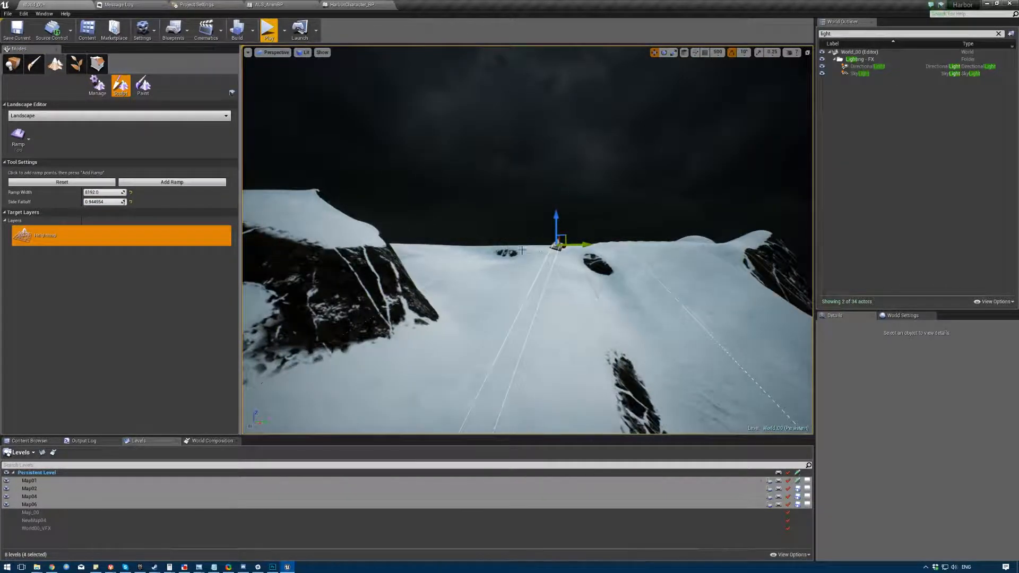
right_drag(529, 264, 493, 244)
right_drag(382, 116, 382, 117)
right_drag(381, 163, 381, 163)
right_drag(581, 250, 581, 250)
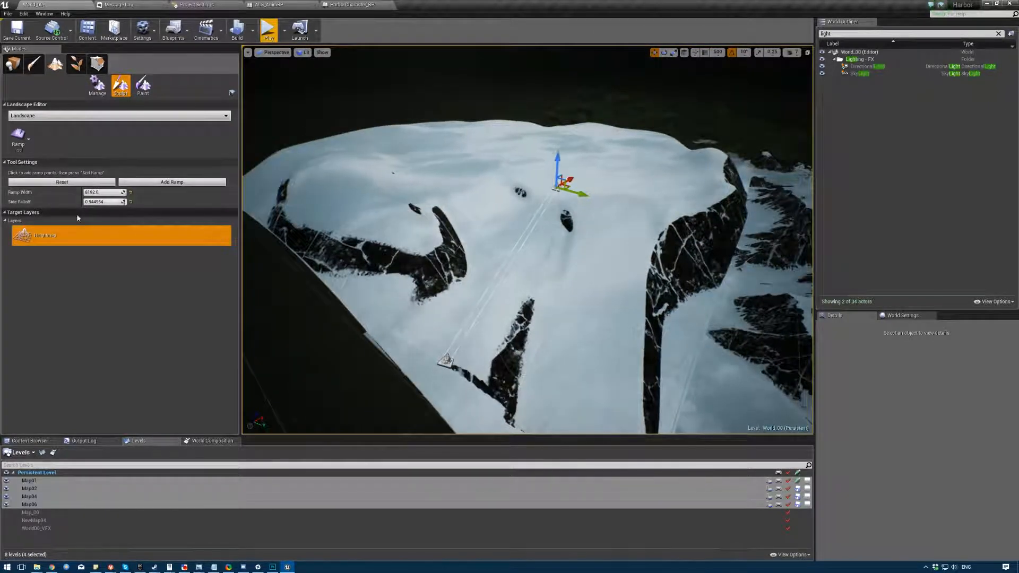
right_drag(483, 119, 482, 120)
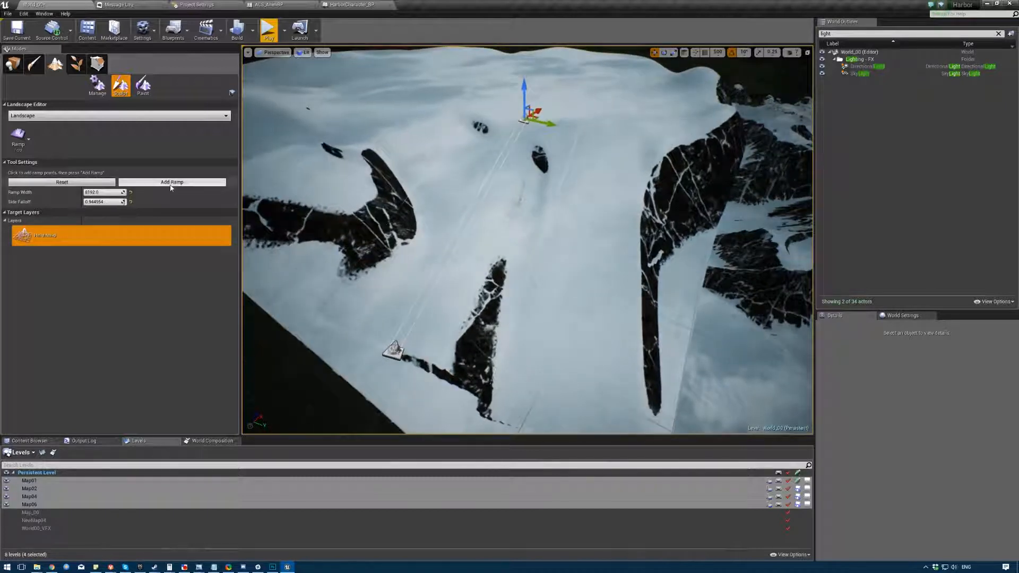
- Select the Erosion tool and erode the rock faces on both sides of the ramps in Lower noise mode
click(18, 136)
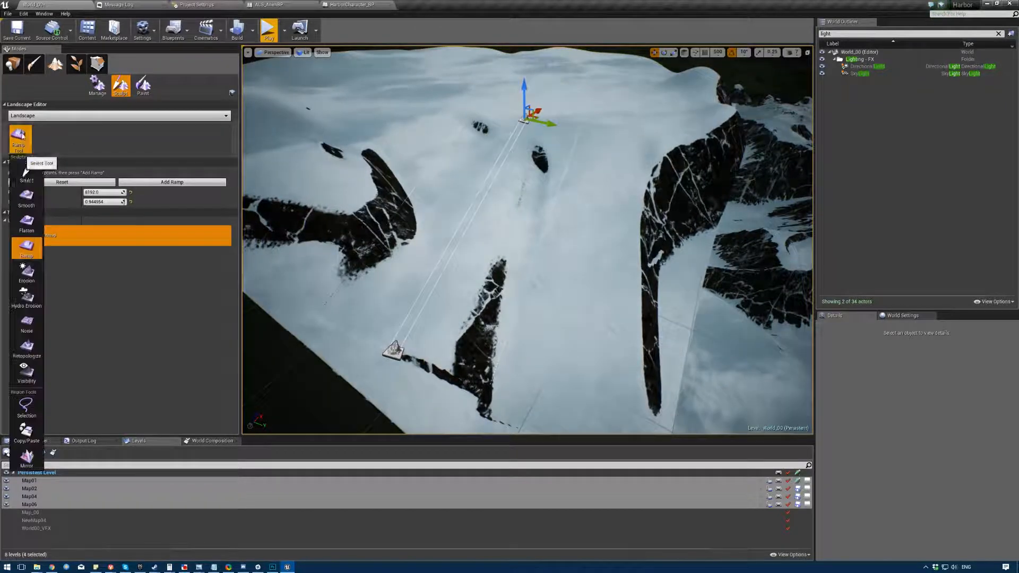
click(26, 280)
right_drag(457, 223, 457, 222)
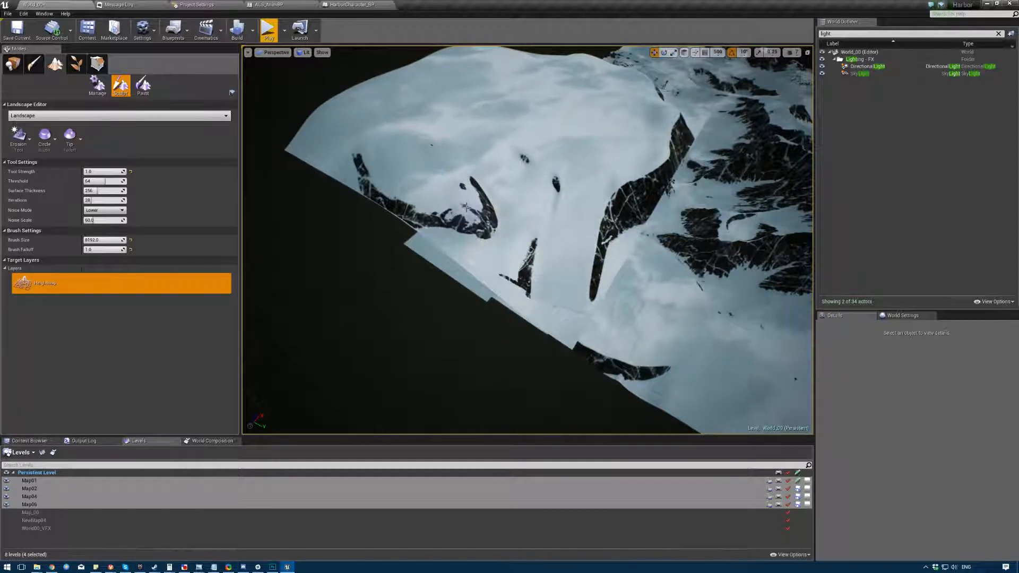
drag(457, 173, 479, 223)
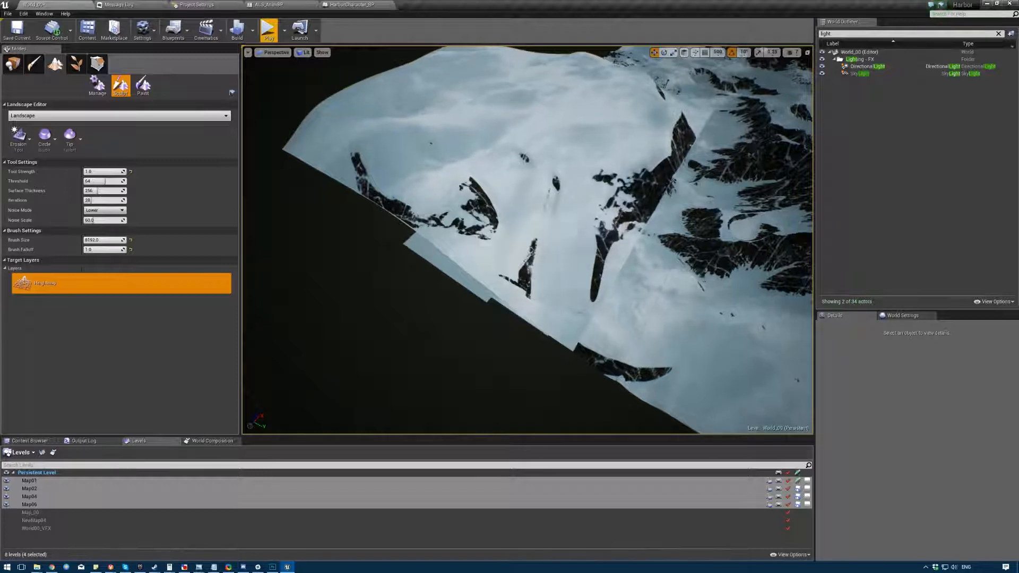
right_drag(606, 223, 606, 223)
drag(534, 245, 522, 260)
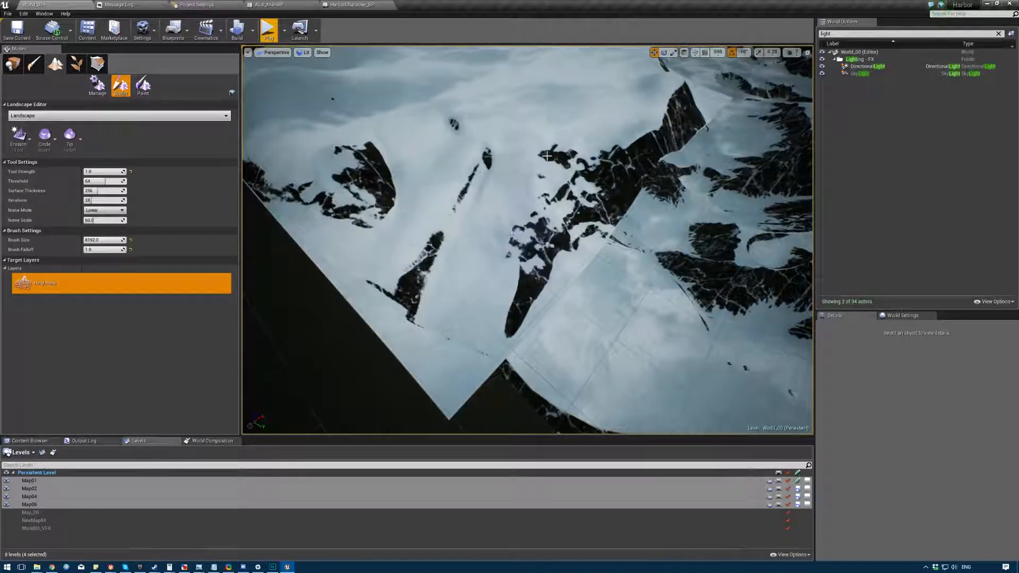
right_drag(512, 176, 512, 176)
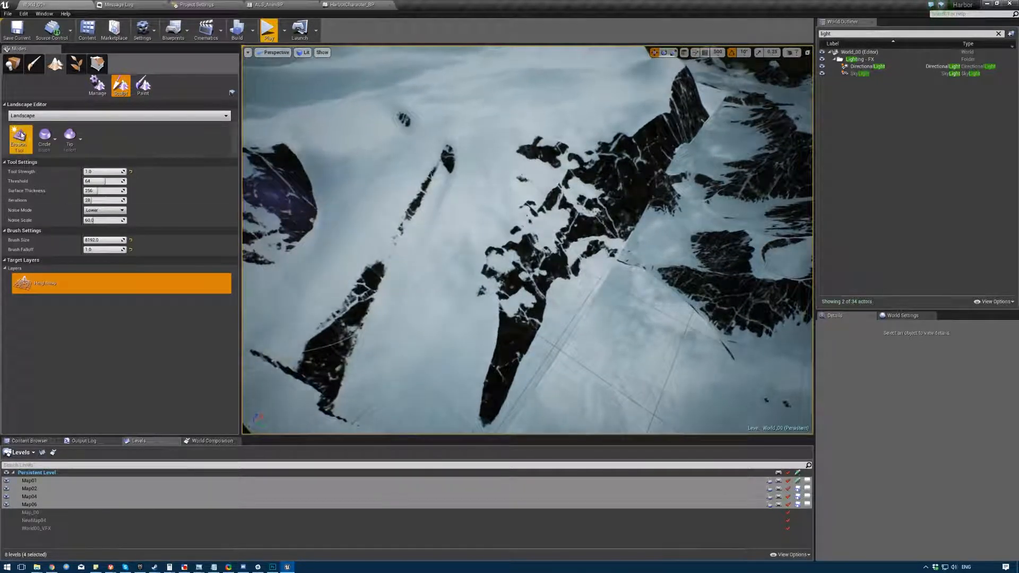
- Try the Noise tool in Both mode on the snow above the ramps and undo the stroke
click(22, 135)
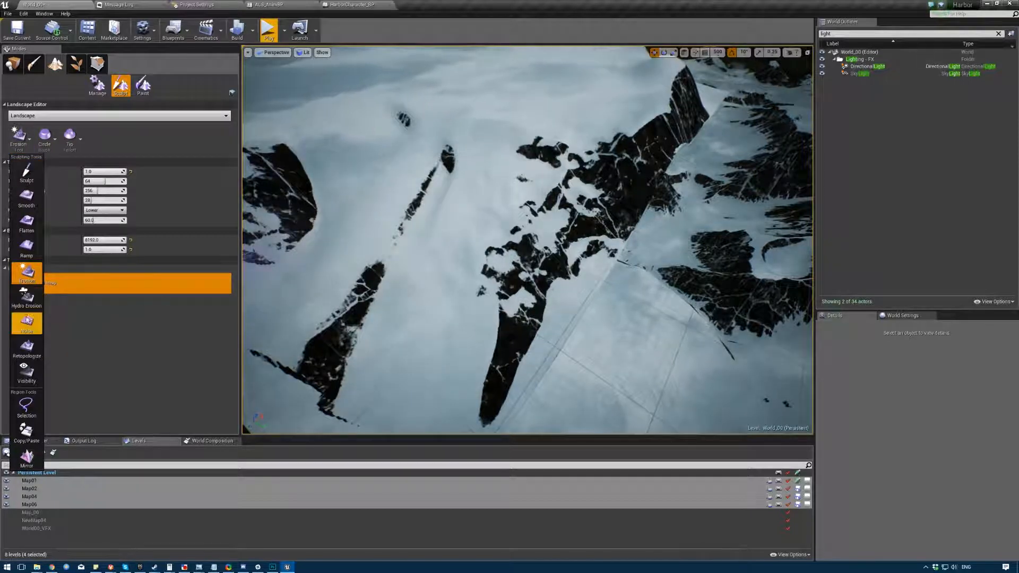
click(34, 326)
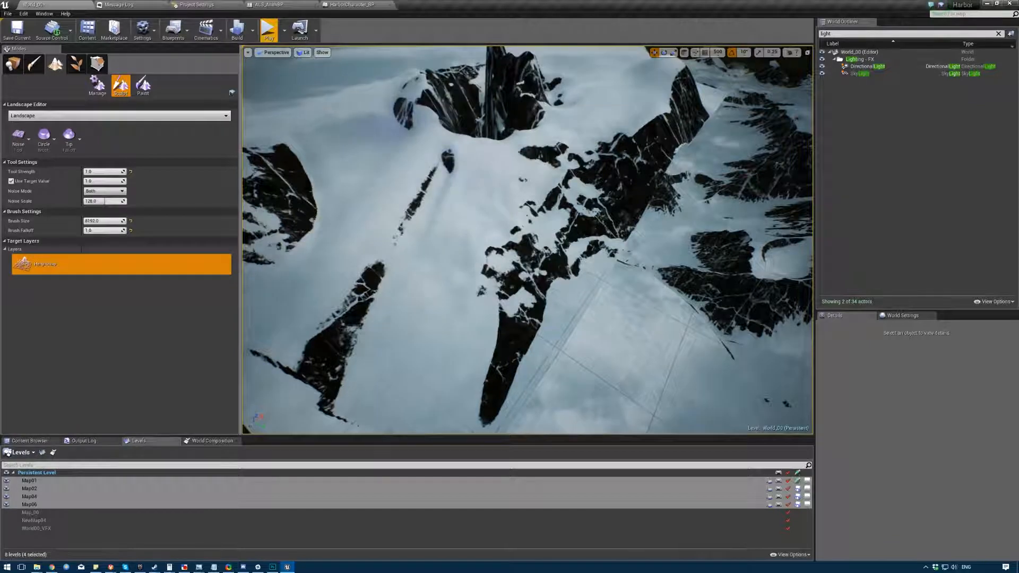
key(ctrl+z)
- Select the Retopologize tool for the eroded rock slope
click(20, 139)
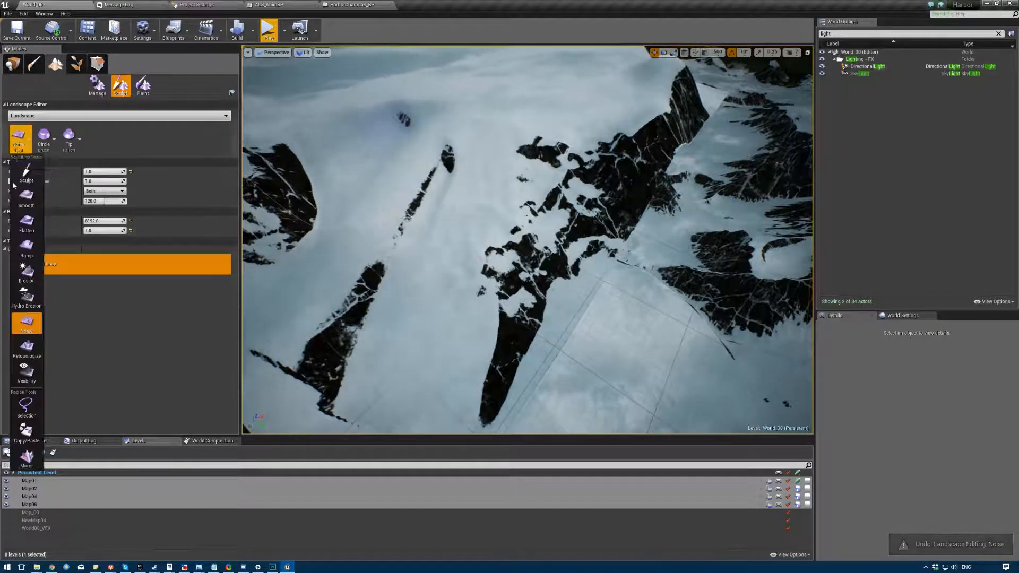
click(26, 347)
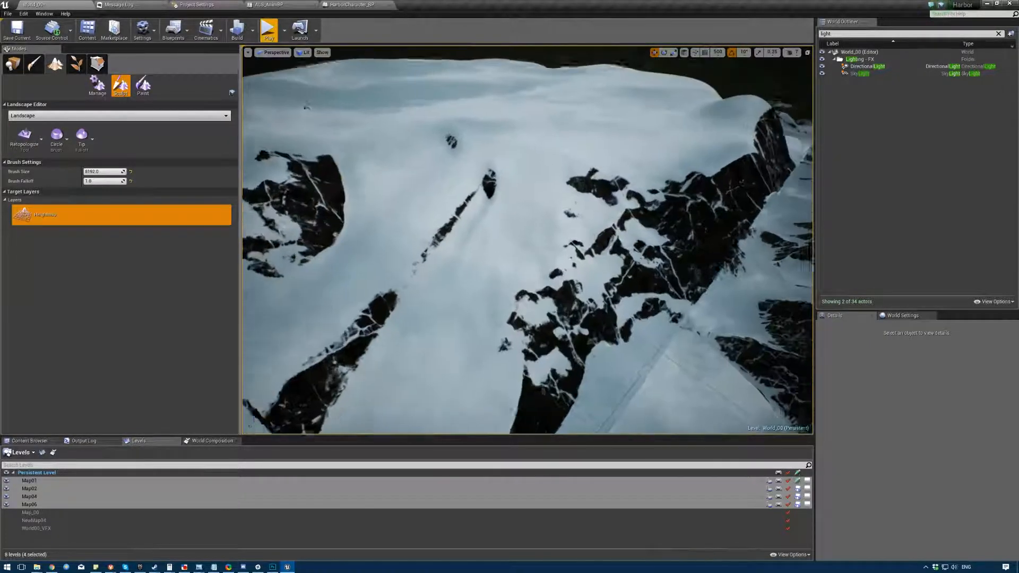
right_drag(564, 197, 698, 252)
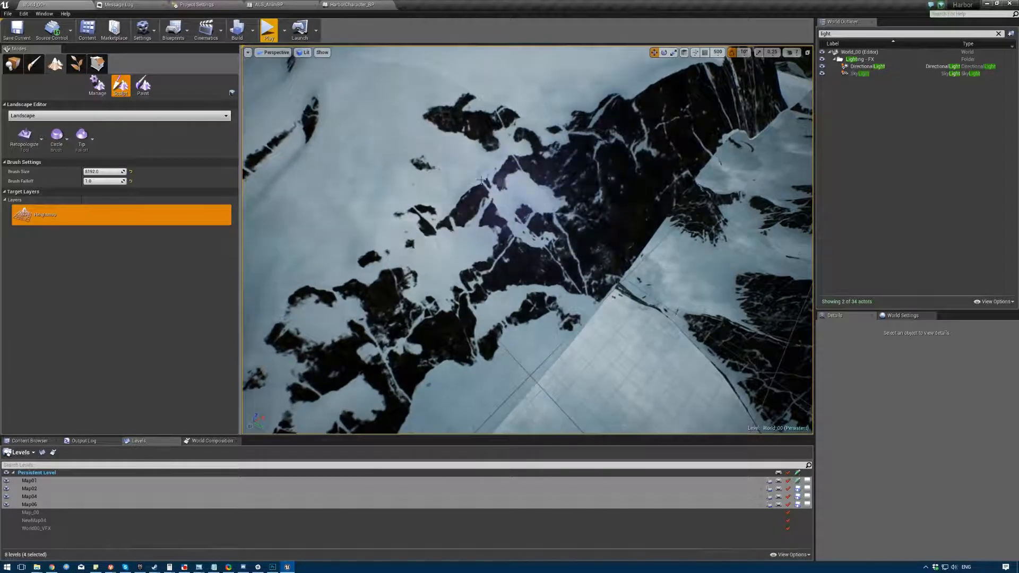
- Turn on the Mesh Edges display in the viewport and inspect the terrain's wireframe on the steep rock face
click(273, 52)
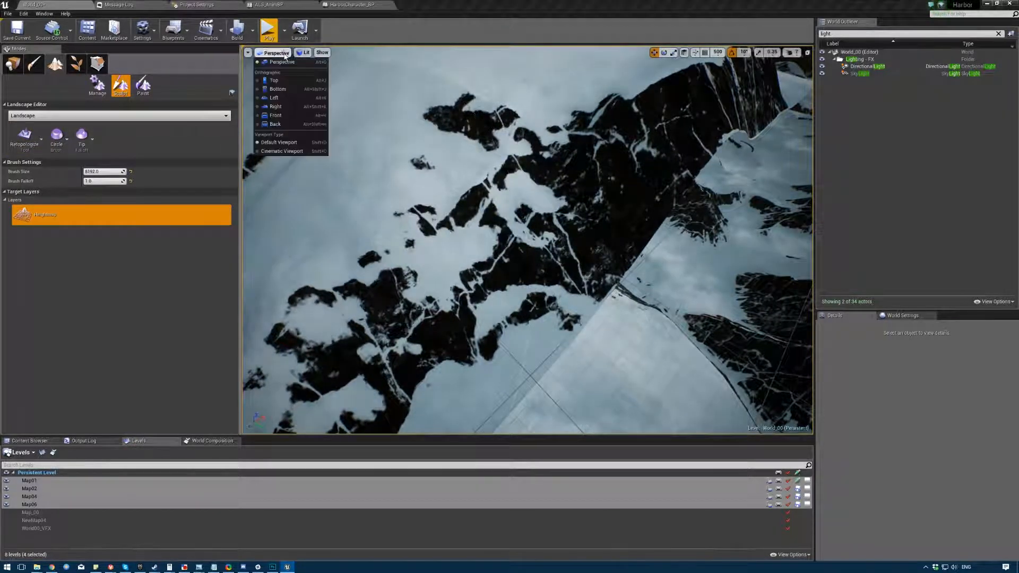
mouse_move(248, 52)
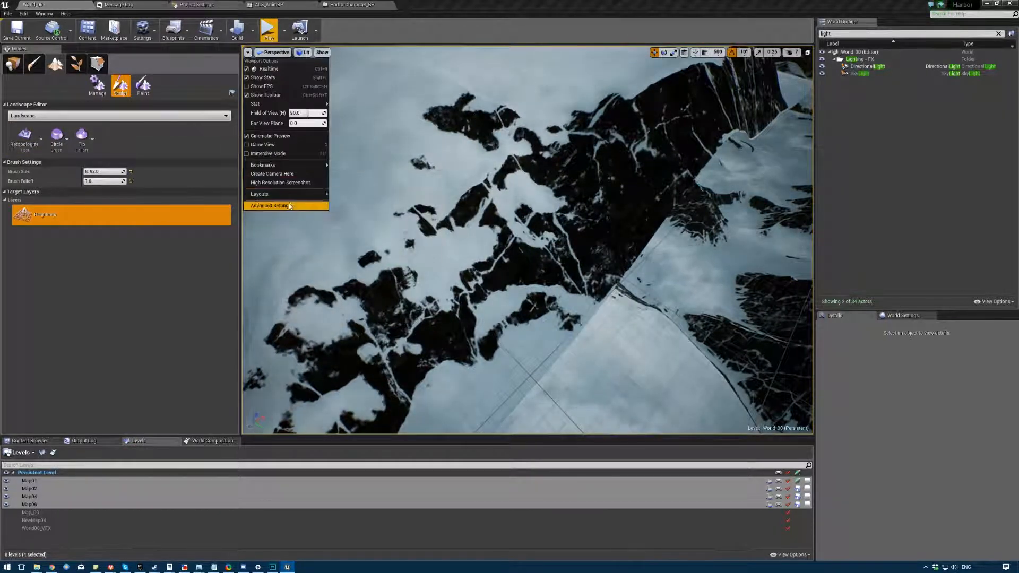
mouse_move(290, 196)
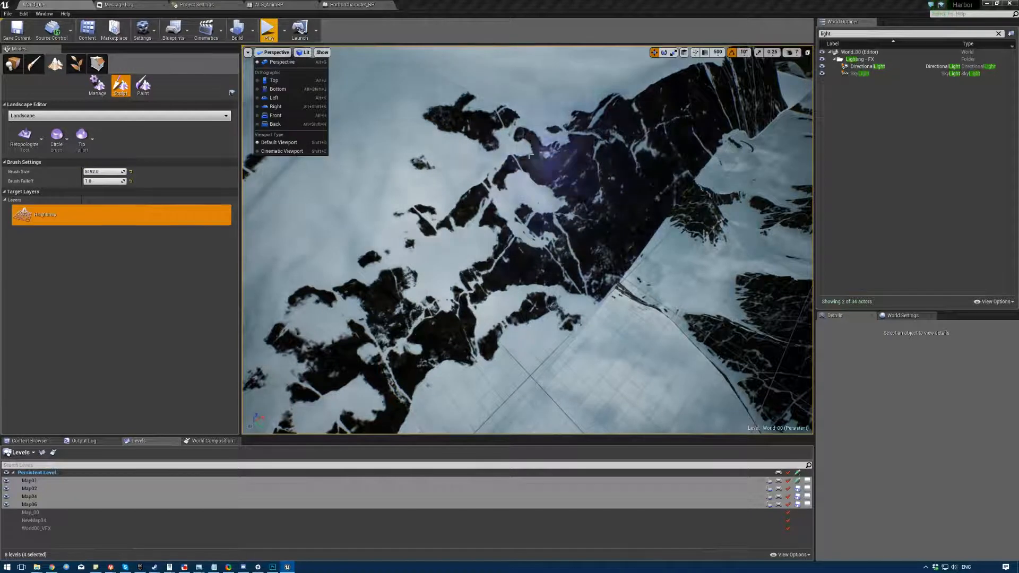
mouse_move(323, 52)
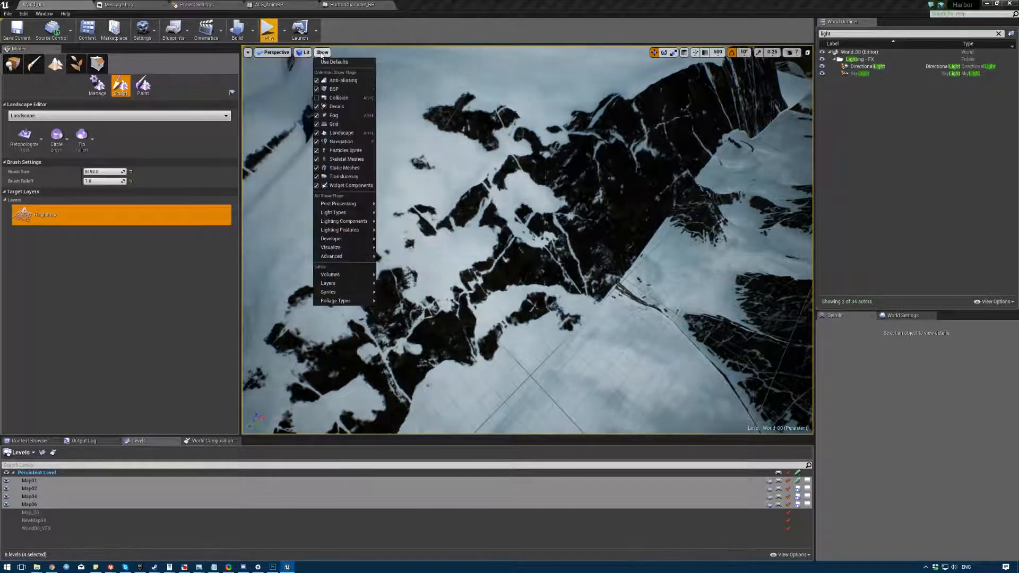
mouse_move(332, 248)
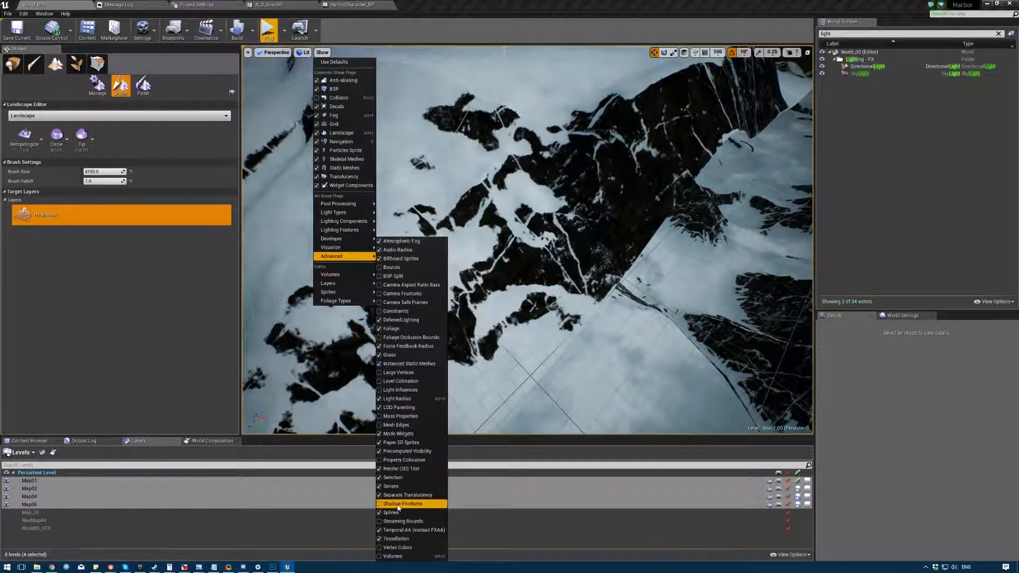
click(386, 424)
right_drag(574, 205, 594, 185)
scroll(574, 205, up, 4)
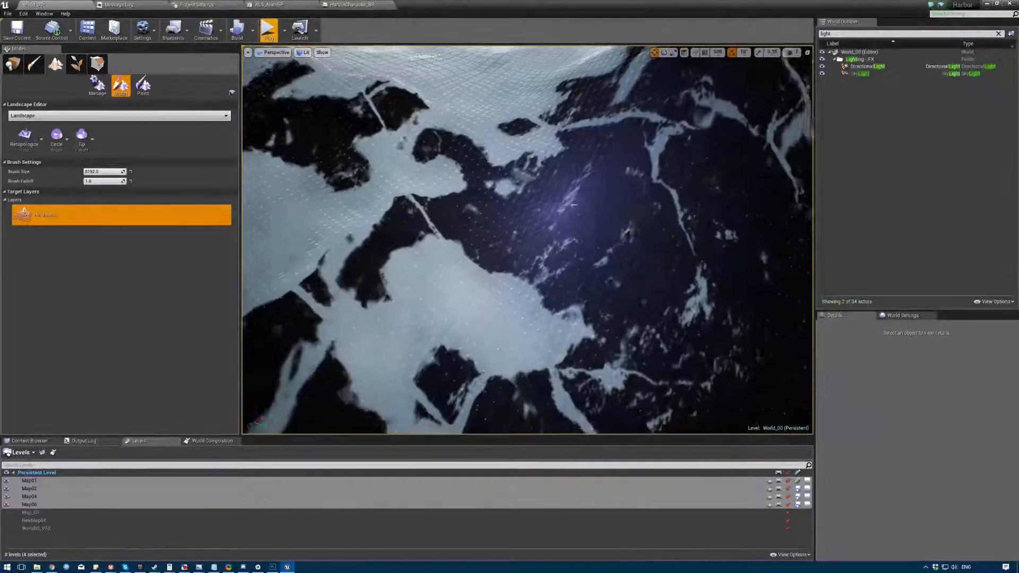
scroll(574, 204, up, 1)
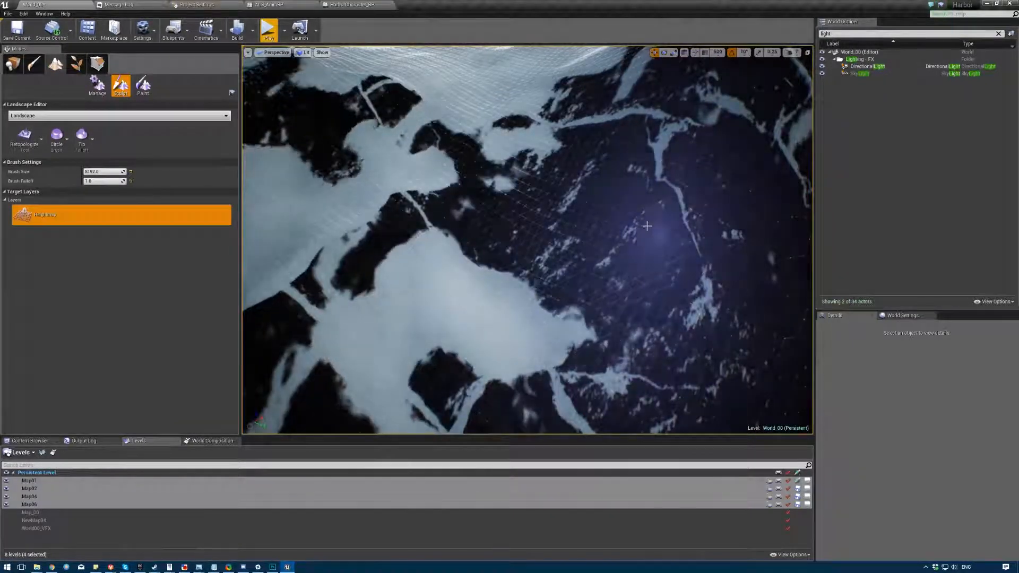
key(s)
right_drag(646, 226, 716, 209)
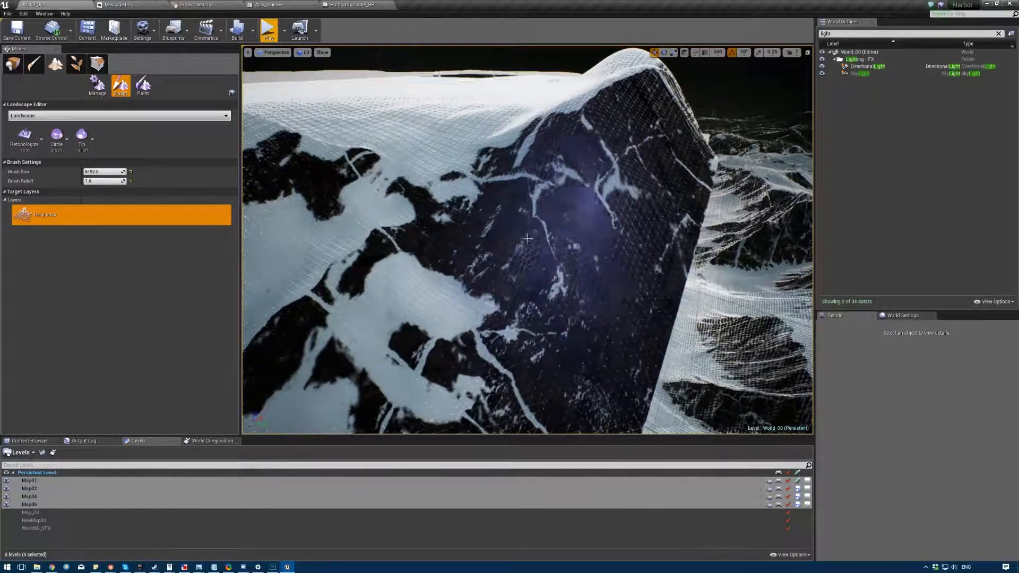
- Examine how dense the wireframe on the eroded rock slope is up close and from farther away
key(w)
right_drag(542, 151, 497, 198)
key(s)
key(w)
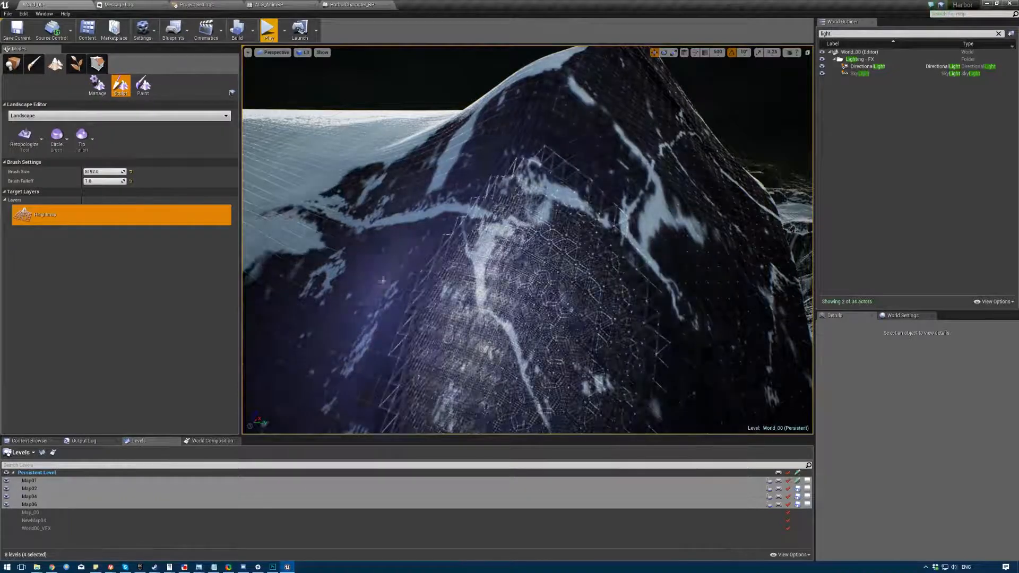
key(w)
right_drag(497, 198, 501, 197)
key(s)
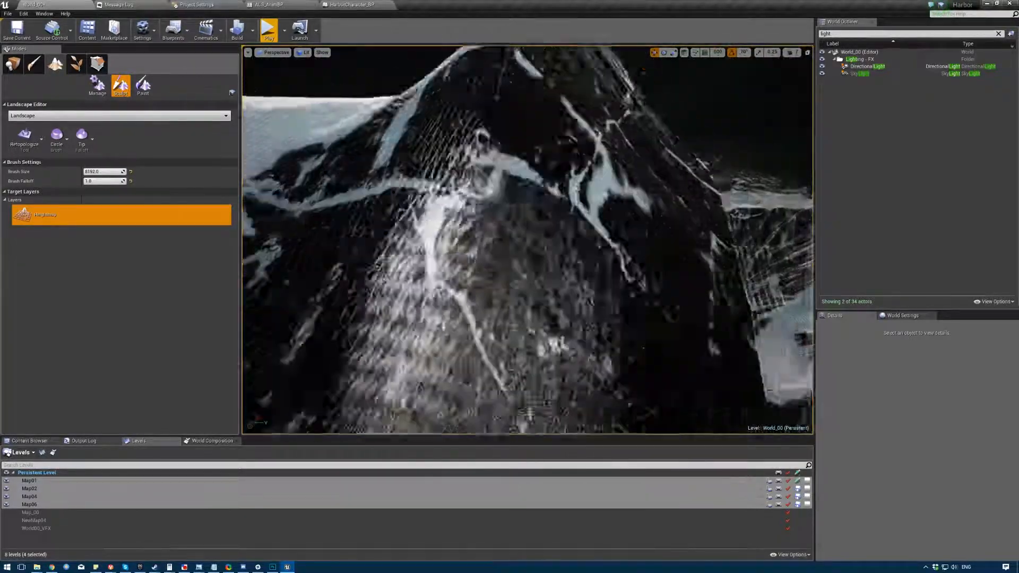
key(w)
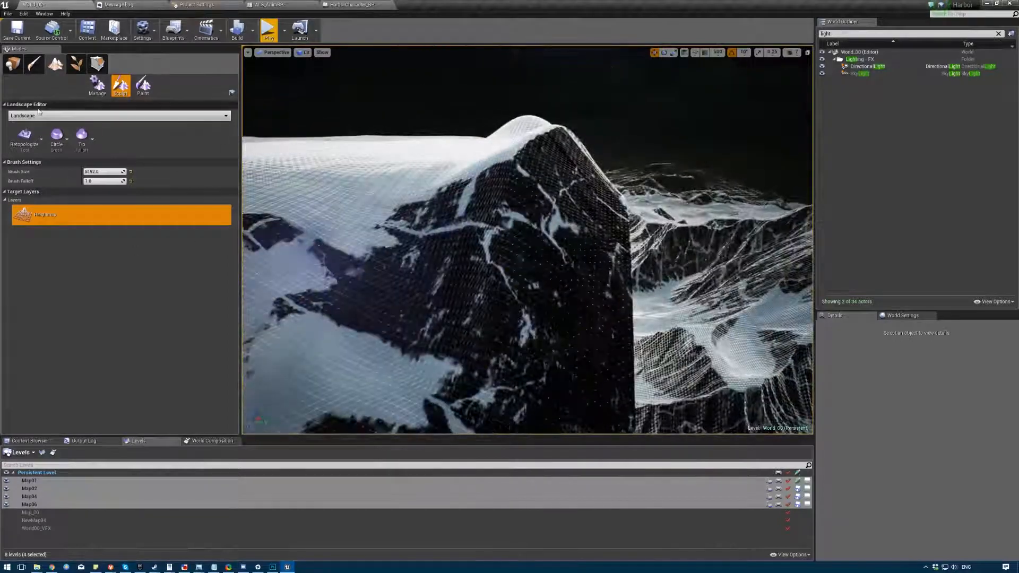
- Select the Visibility tool and try cutting a hole in the snow slope between the rock outcrops with the 8192 brush
click(25, 137)
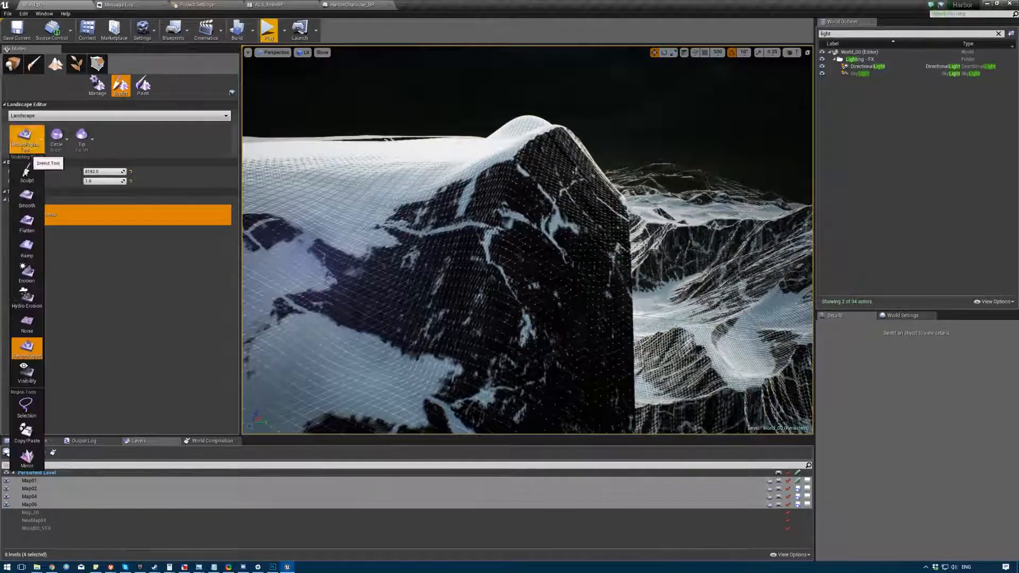
click(35, 383)
key(e)
right_drag(527, 239, 527, 286)
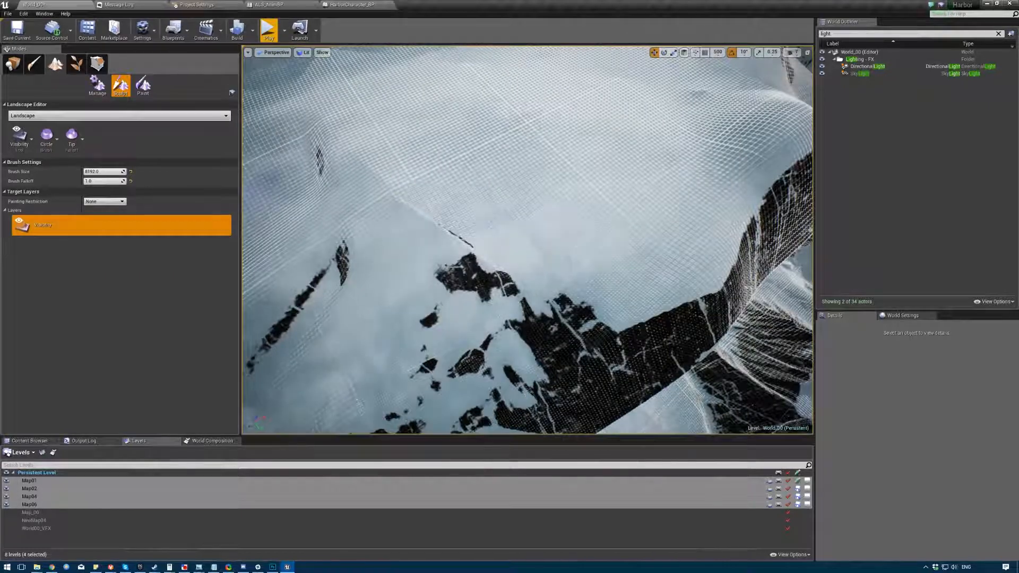
right_drag(370, 279, 370, 186)
key(w)
right_drag(473, 302, 366, 289)
key(a)
right_drag(478, 215, 605, 265)
key(s)
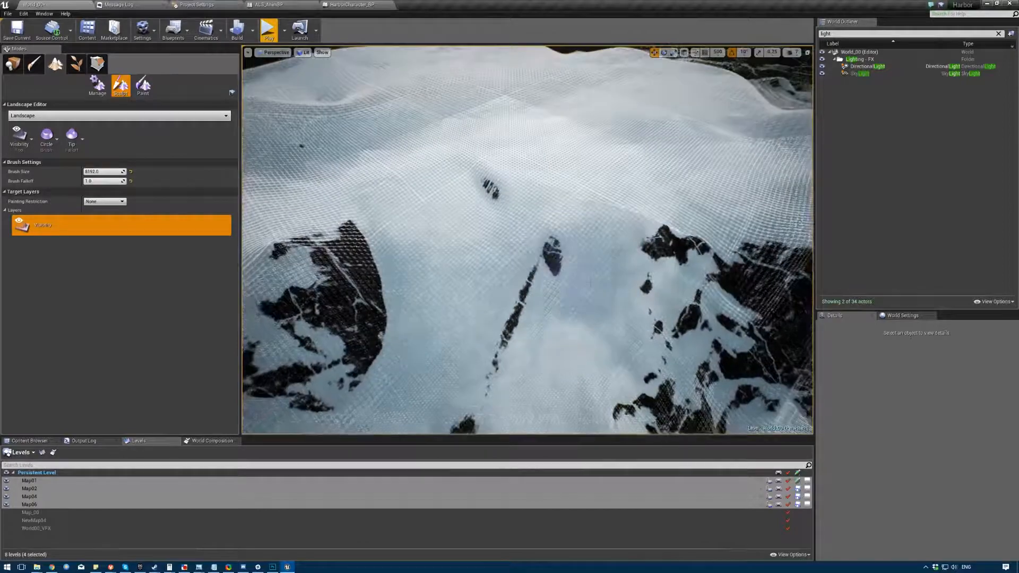
click(490, 254)
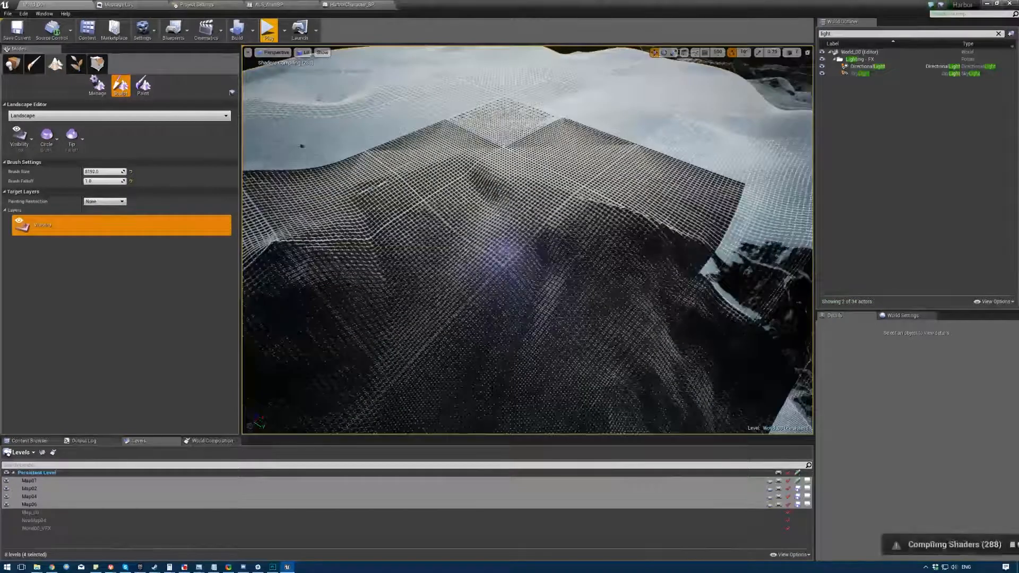
- Inspect the hole cut in the landscape from above, reduce the brush size, and undo the hole
key(s)
mouse_move(503, 266)
right_down()
mouse_move(502, 324)
mouse_move(503, 313)
right_up()
key(w)
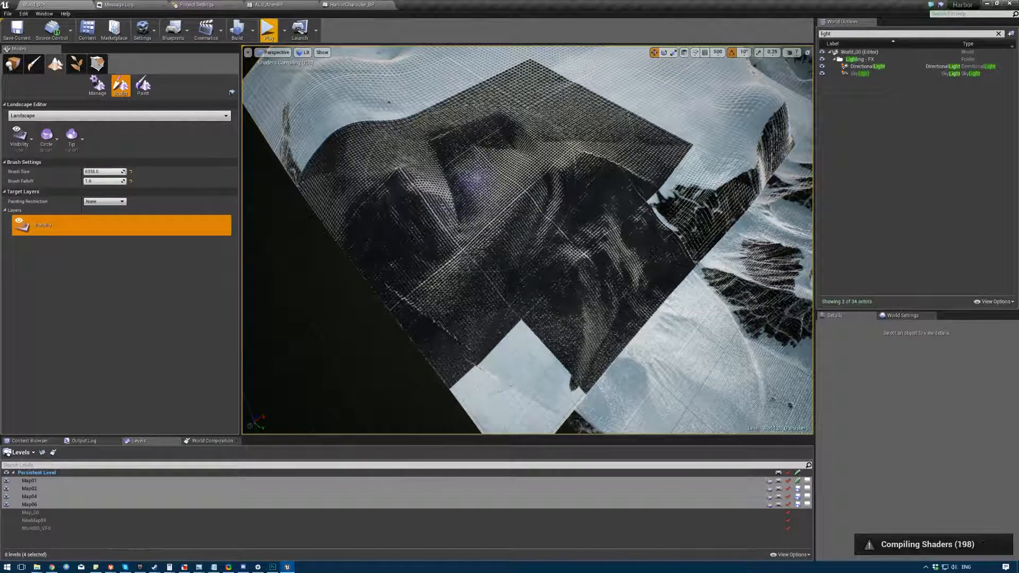
right_drag(387, 219, 454, 220)
key(w)
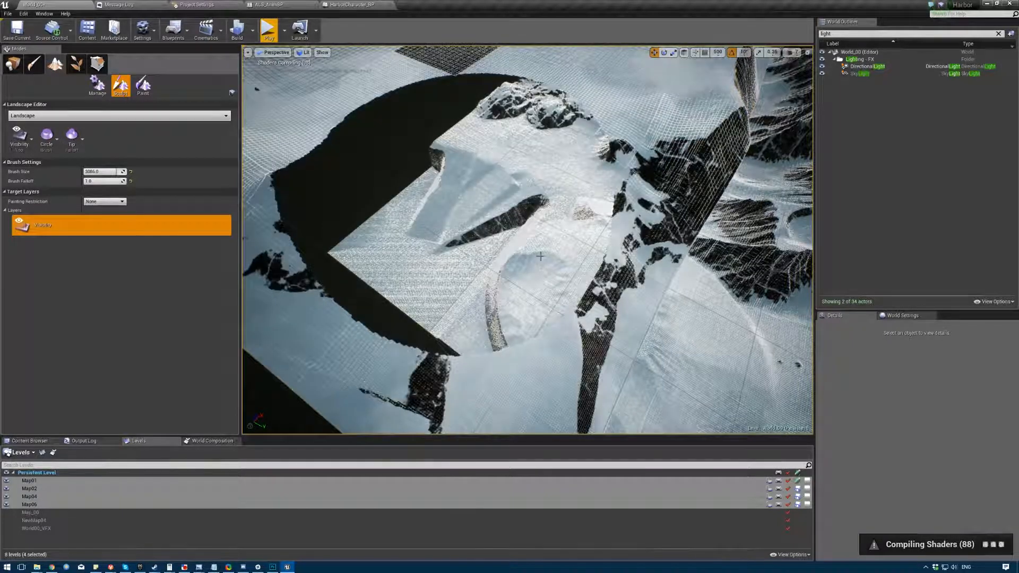
scroll(198, 205, up, 2)
right_drag(372, 223, 297, 223)
right_drag(552, 223, 507, 254)
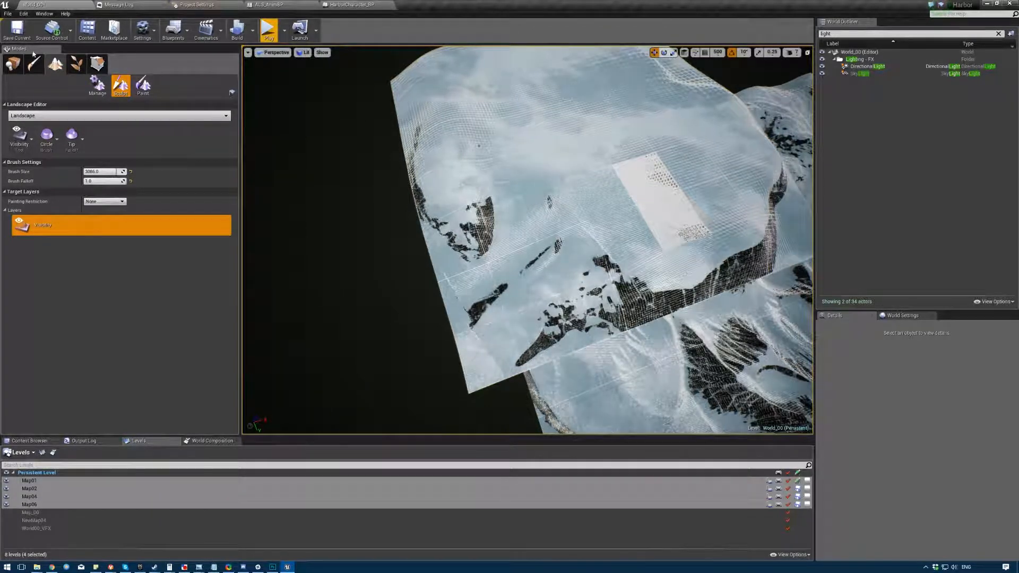
- Select the landscape actor and open its material MI_Area01 and the parent material M_Landscape_08_2
click(12, 63)
click(653, 244)
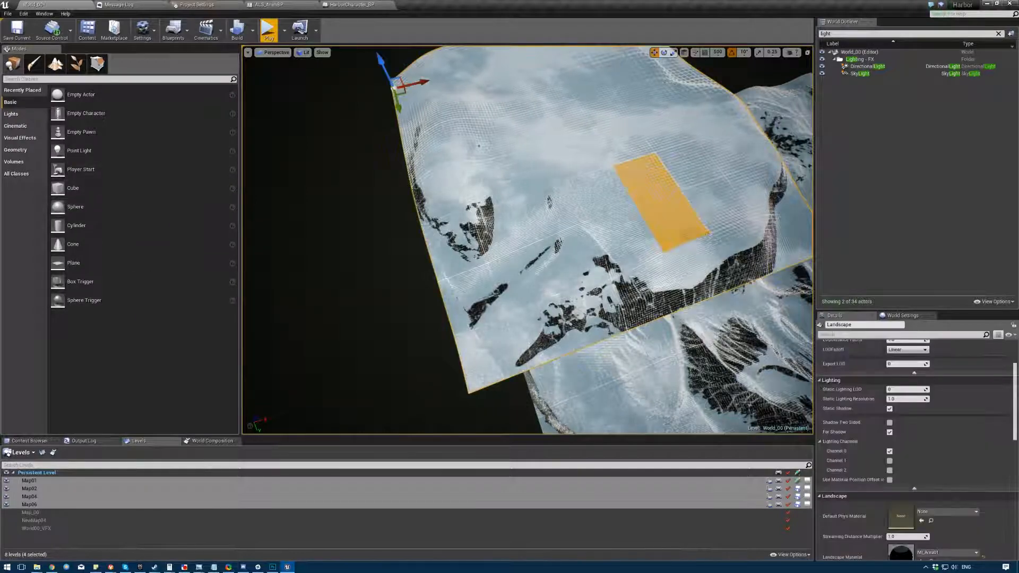
scroll(856, 450, down, 3)
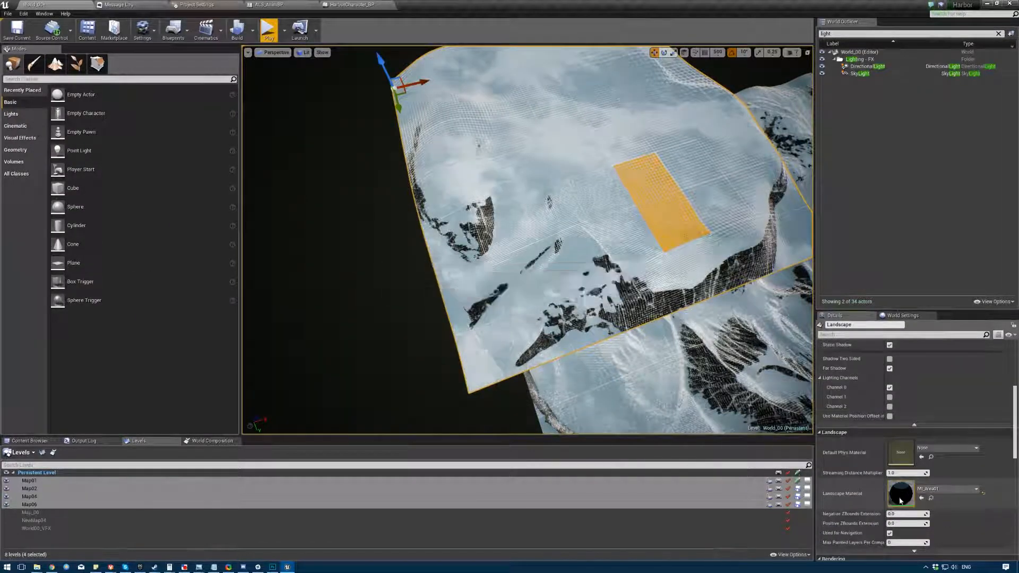
double_click(900, 487)
double_click(56, 376)
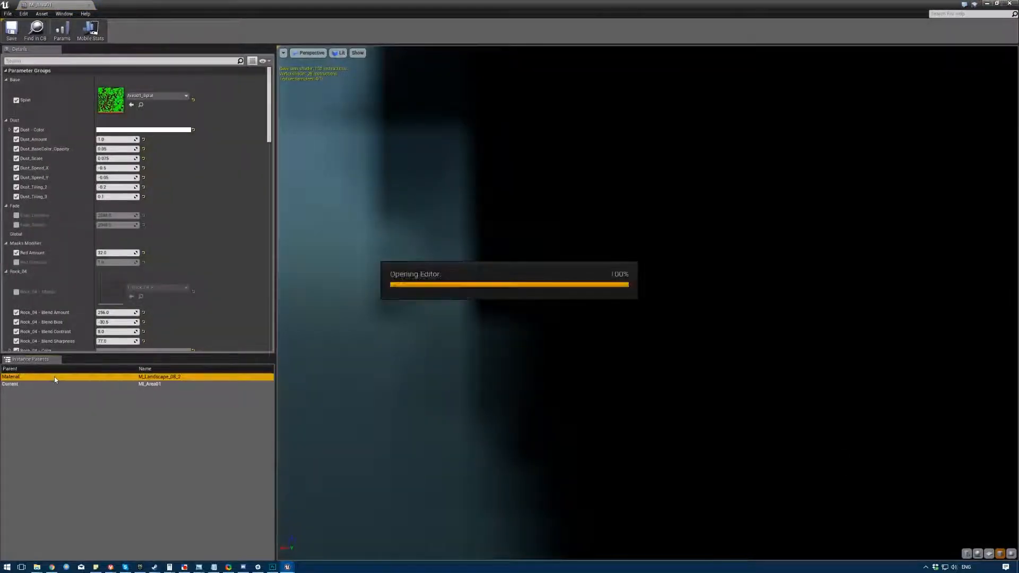
- Locate the Landscape Visibility Mask node in the material graph and search the node list for "visi" without adding a node
scroll(437, 344, down, 2)
right_drag(450, 338, 500, 204)
right_drag(439, 384, 434, 141)
scroll(402, 274, up, 2)
right_click(413, 319)
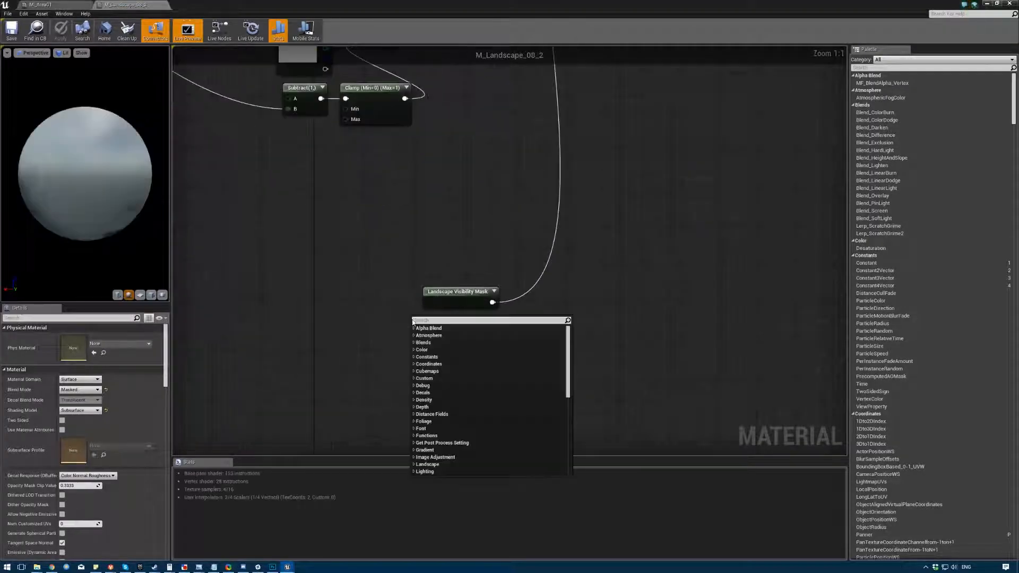
text(visi)
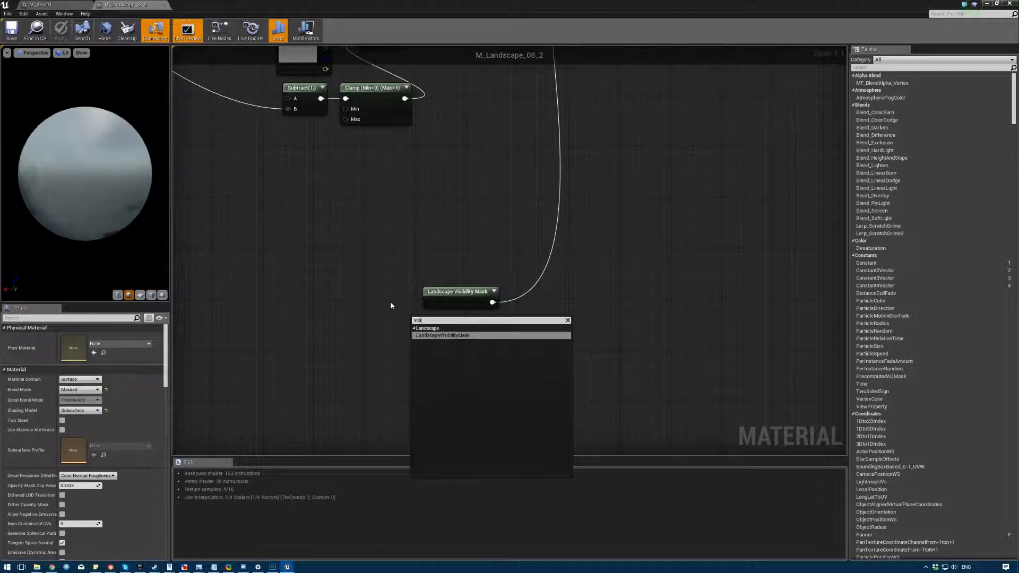
drag(384, 266, 462, 323)
- Trace the Landscape Visibility Mask node's connection to the material's Opacity Mask input
right_drag(428, 219, 428, 223)
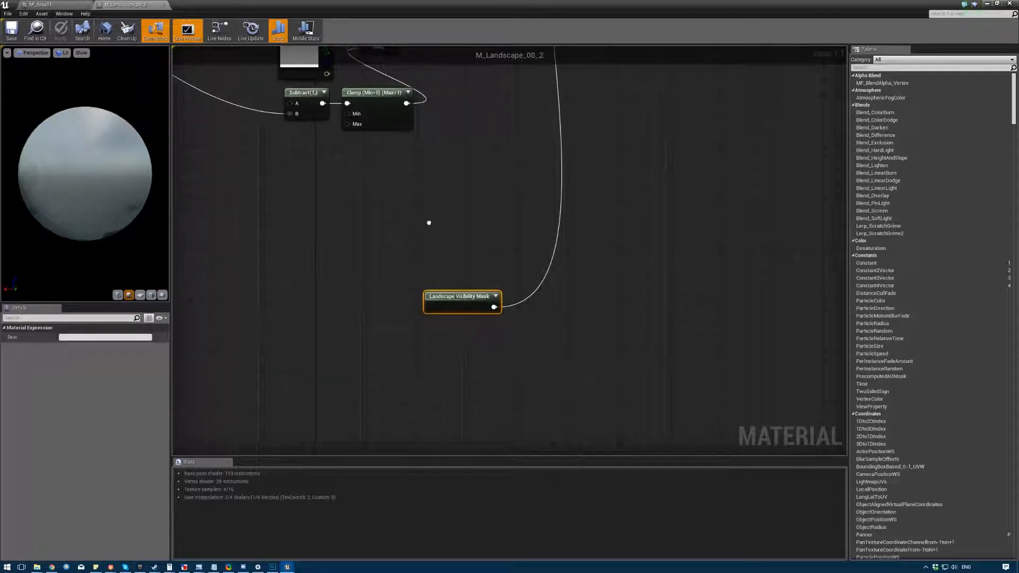
scroll(445, 282, up, 1)
key(Home)
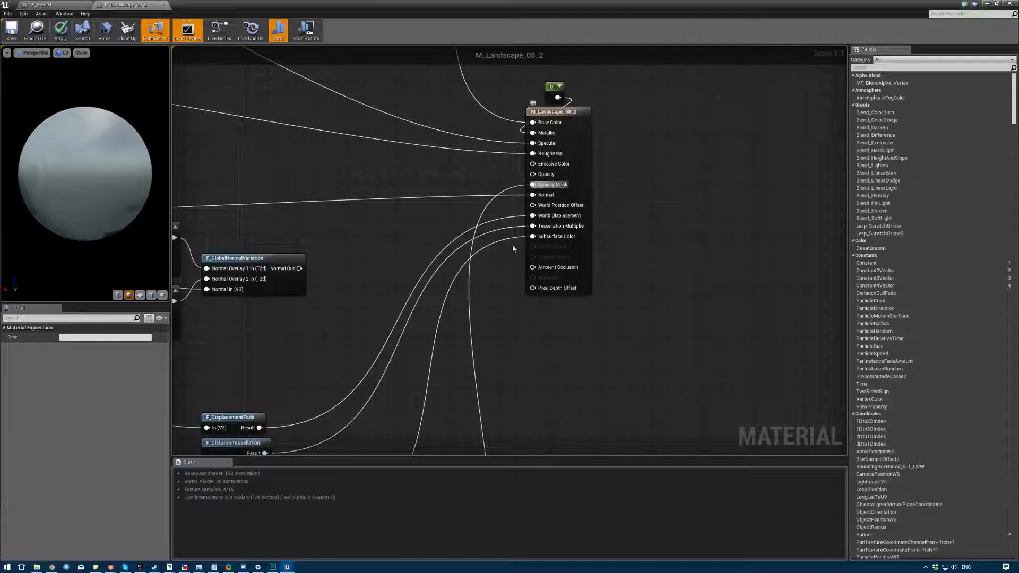
right_drag(512, 249, 541, 121)
right_drag(402, 350, 390, 287)
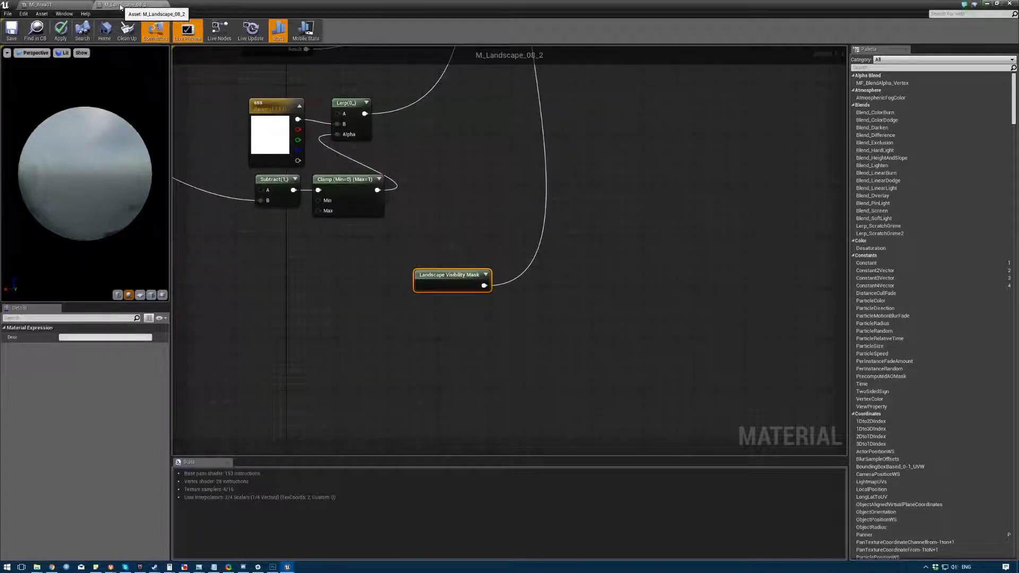
- Close the MI_Area01 and M_Landscape_08_2 editors without applying changes to the material
click(40, 6)
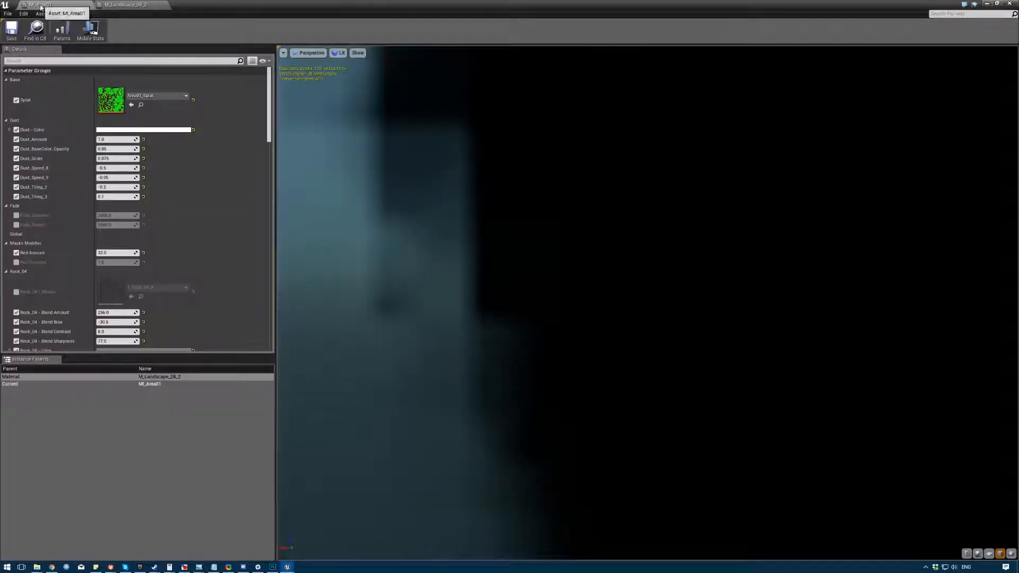
click(89, 6)
click(89, 6)
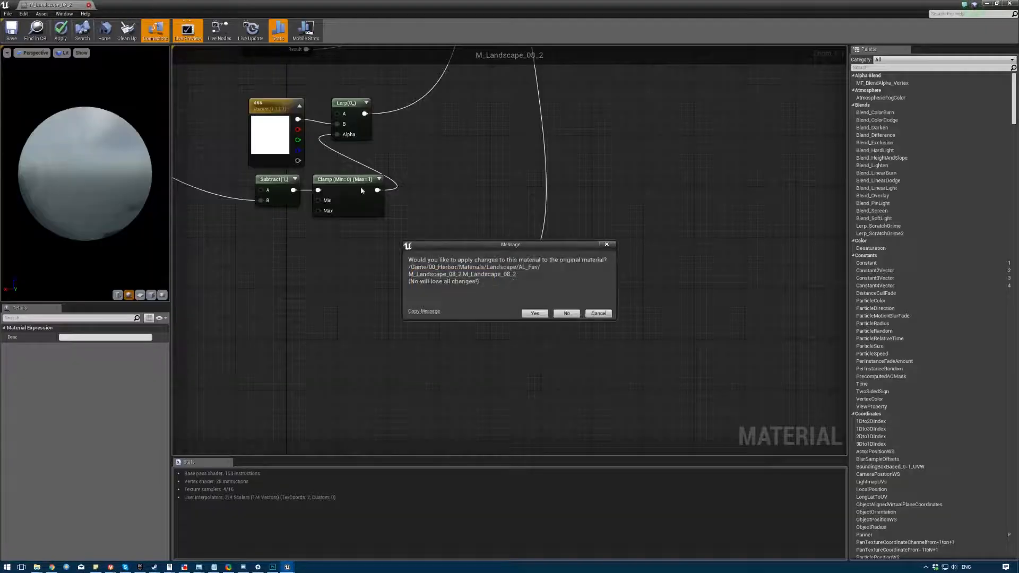
click(568, 314)
- Return to Landscape mode and choose the Selection region tool
mouse_move(396, 237)
right_down()
mouse_move(396, 197)
mouse_move(446, 239)
mouse_move(419, 265)
mouse_move(396, 236)
right_up()
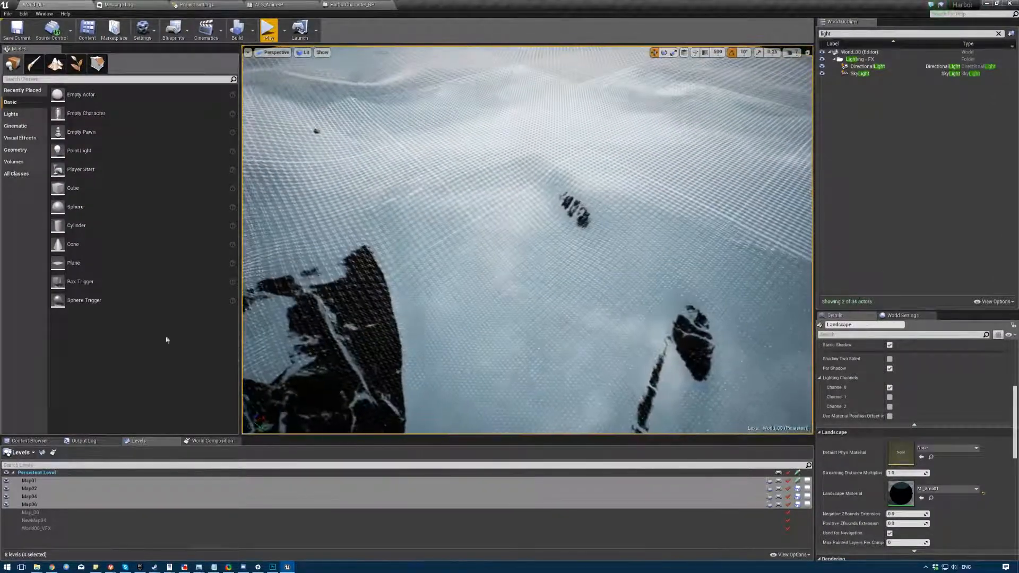
click(55, 64)
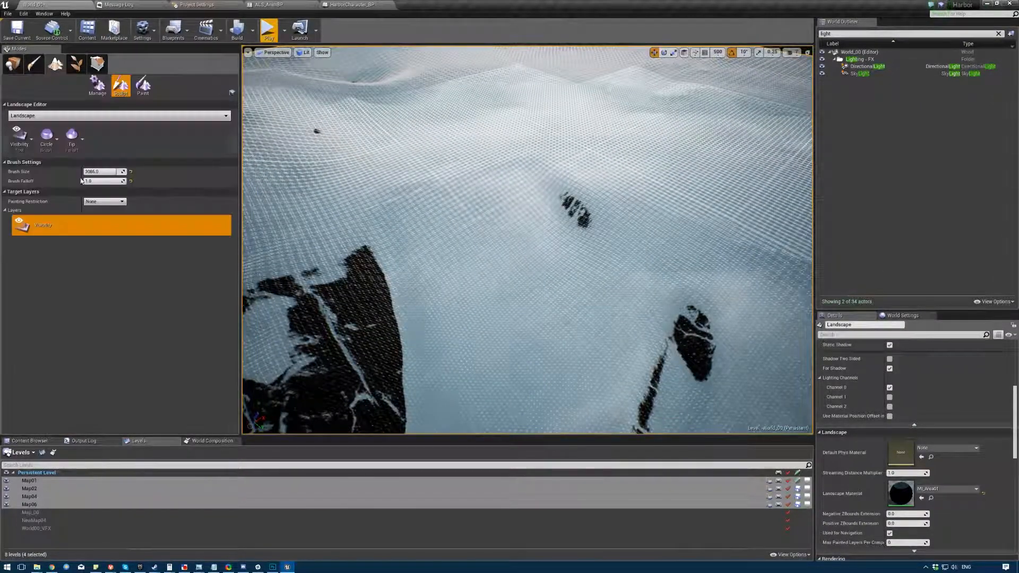
click(18, 134)
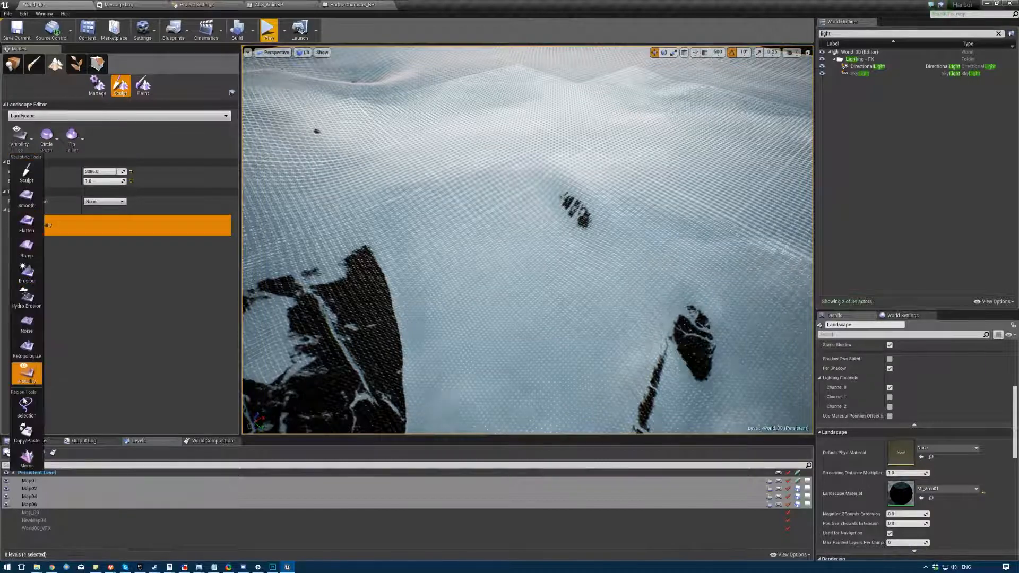
click(40, 411)
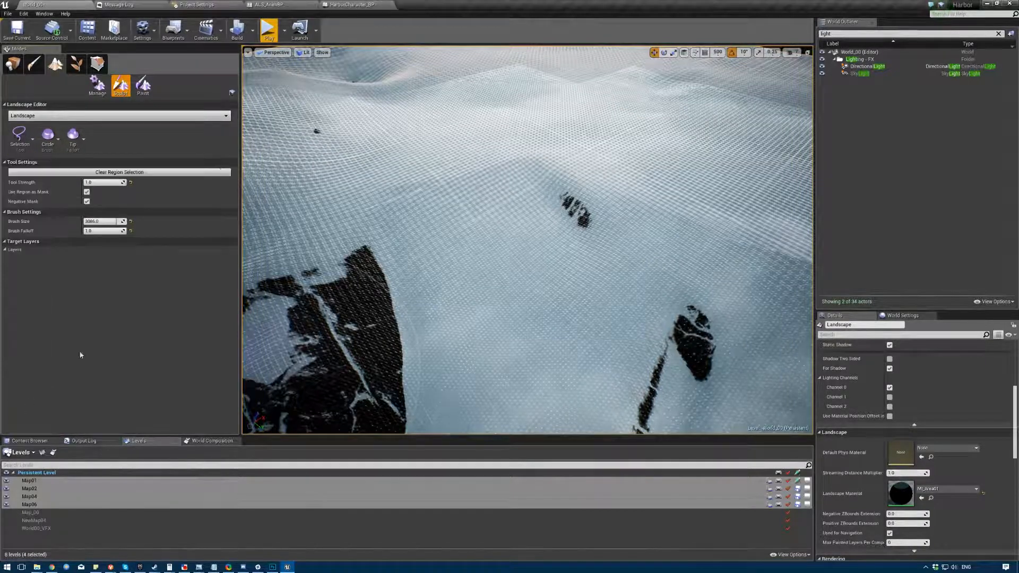
- Paint a region selection over the dark rock patch near the landscape's edge and clear it
key(s)
right_drag(448, 261, 449, 287)
drag(449, 260, 478, 232)
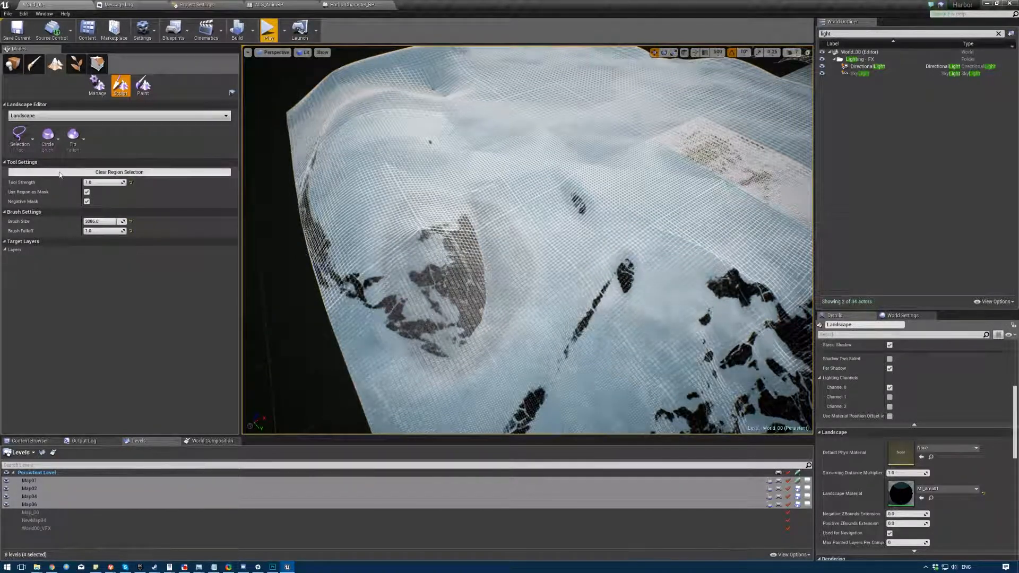
click(43, 172)
- Choose the Mirror tool, shift the mirror plane slightly along X, and mirror the landscape from -X to +X
click(17, 136)
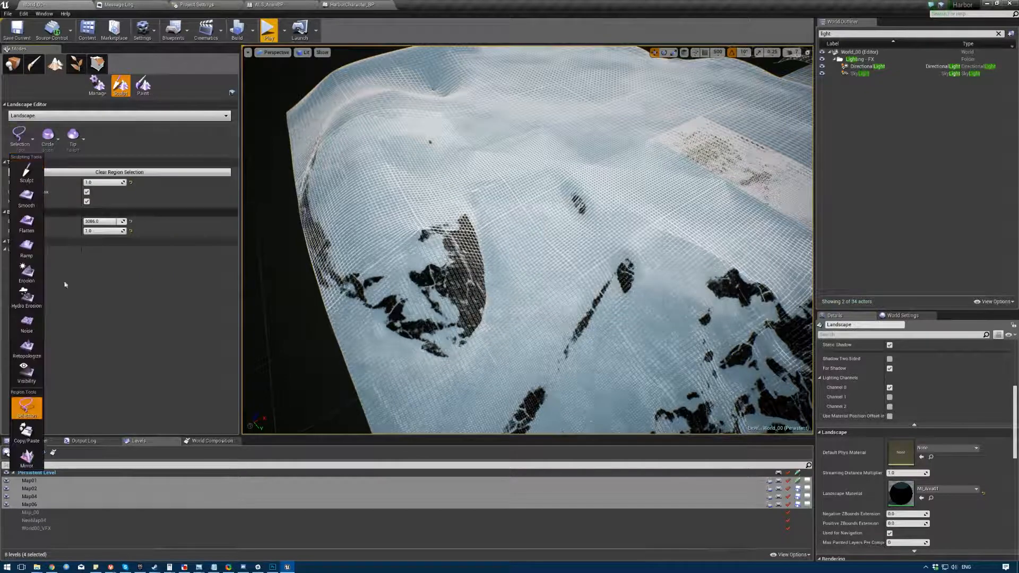
click(26, 456)
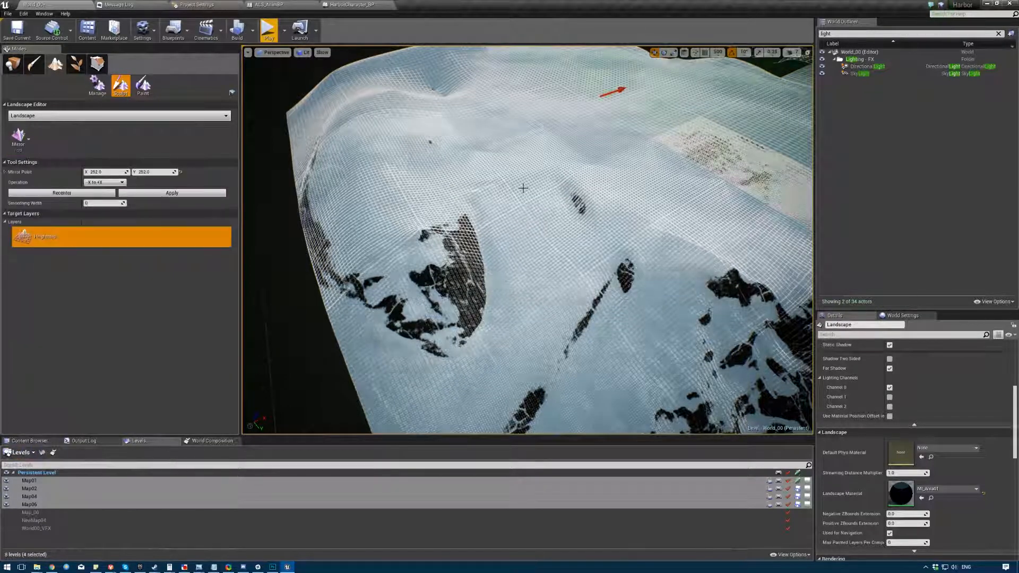
right_drag(507, 179, 635, 157)
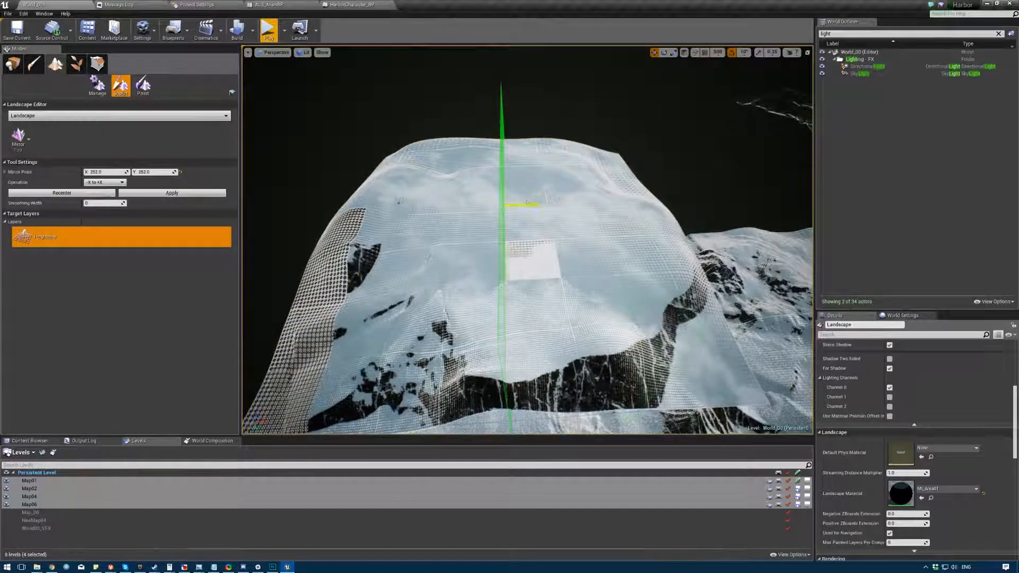
mouse_move(531, 206)
mouse_down()
mouse_move(552, 206)
mouse_move(531, 208)
mouse_up()
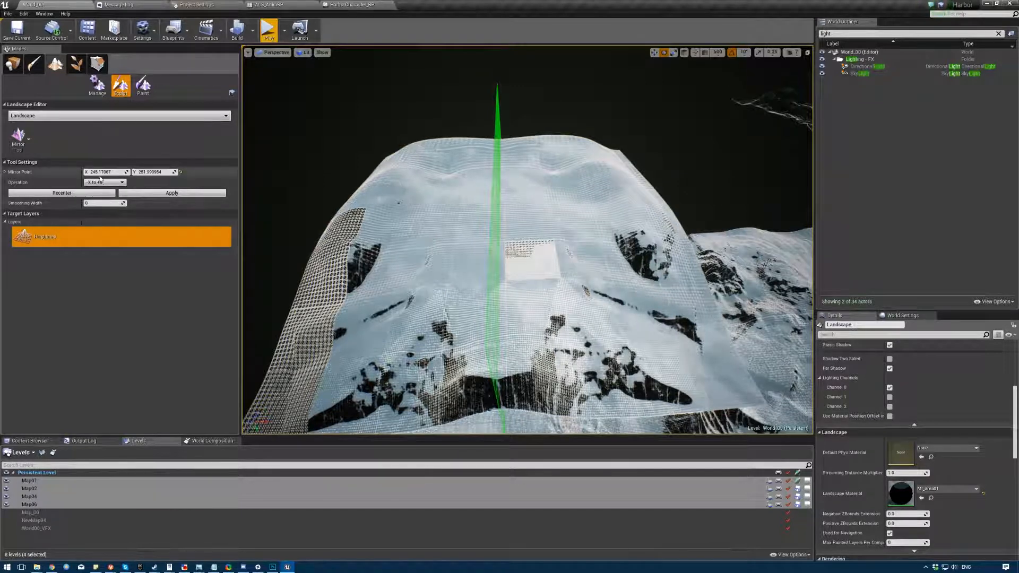
- Set the mirror point to about X 317, Y 113, choose Rotate -X to +X, raise the smoothing width, and apply the mirror
drag(104, 172, 124, 173)
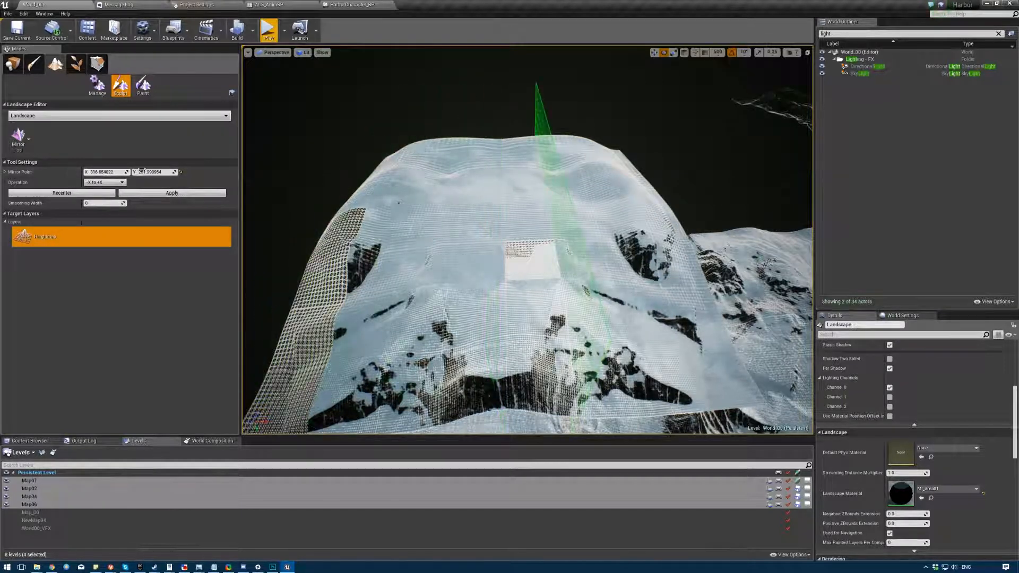
click(107, 183)
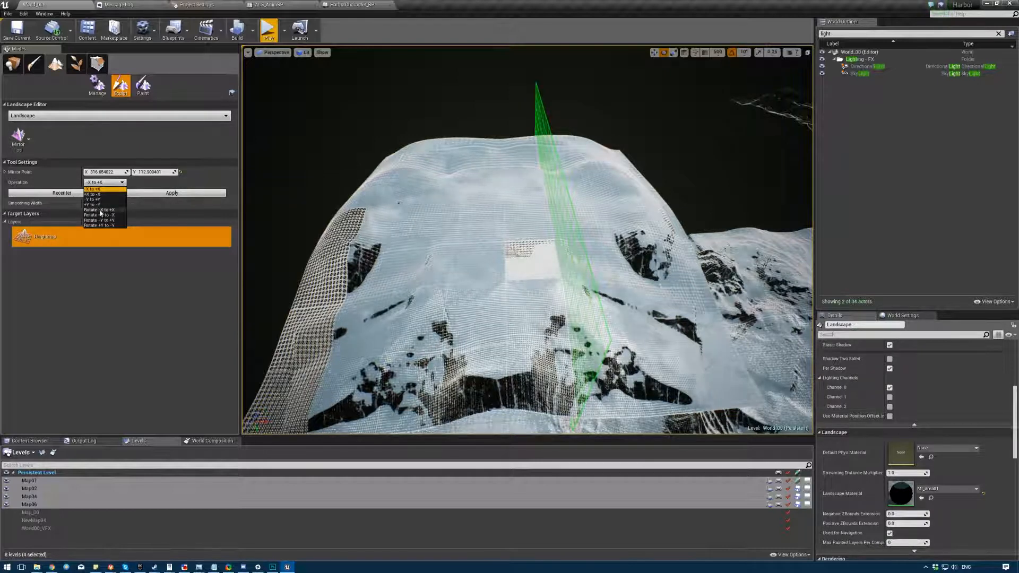
click(98, 214)
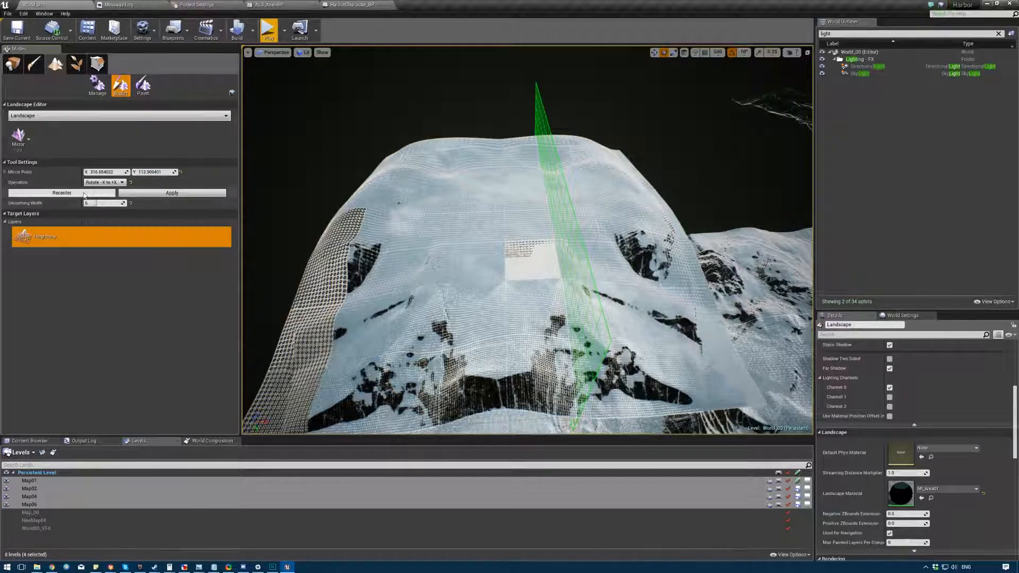
click(150, 192)
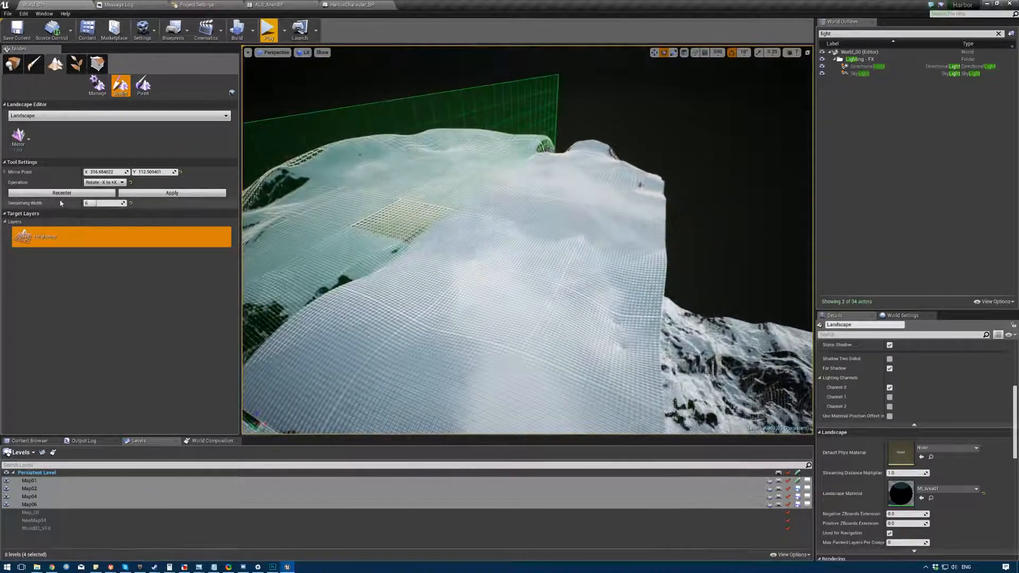
- Mirror the landscape again with the operation set to +X to -X and apply it
click(87, 183)
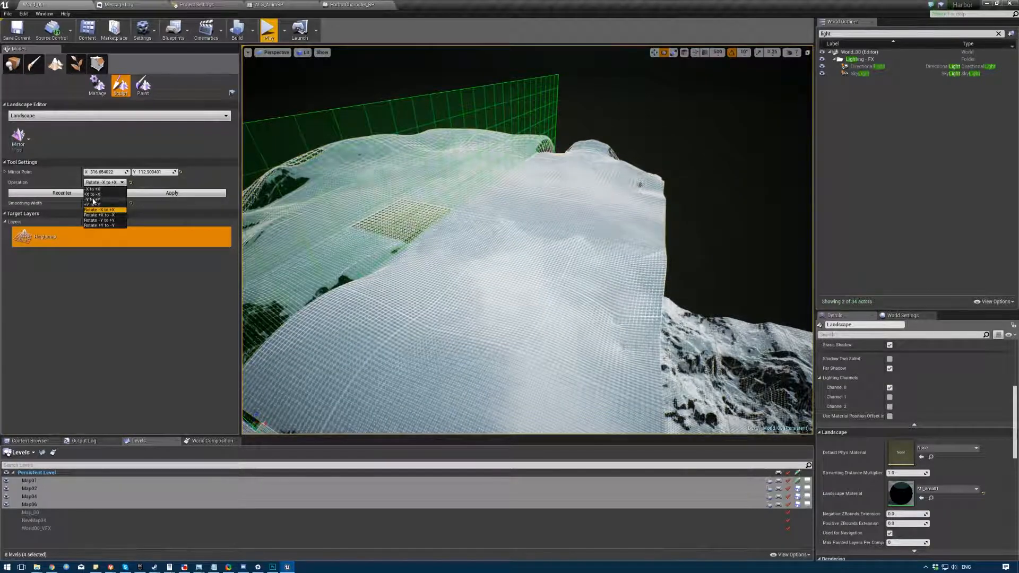
click(93, 195)
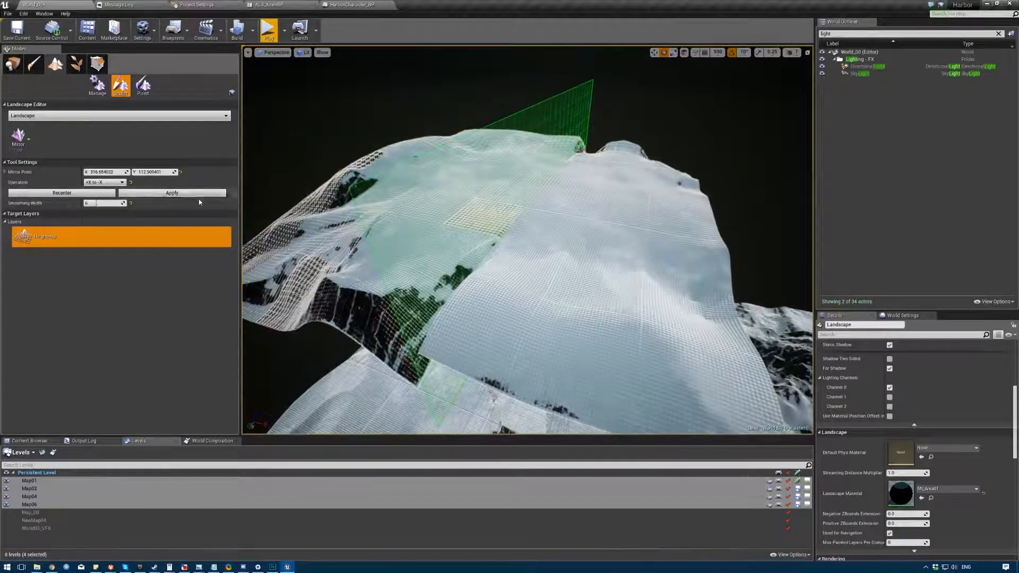
click(195, 194)
right_drag(371, 218, 552, 228)
- Choose the Copy/Paste region tool and scale up its gizmo so the box encloses a large part of the landscape
click(19, 140)
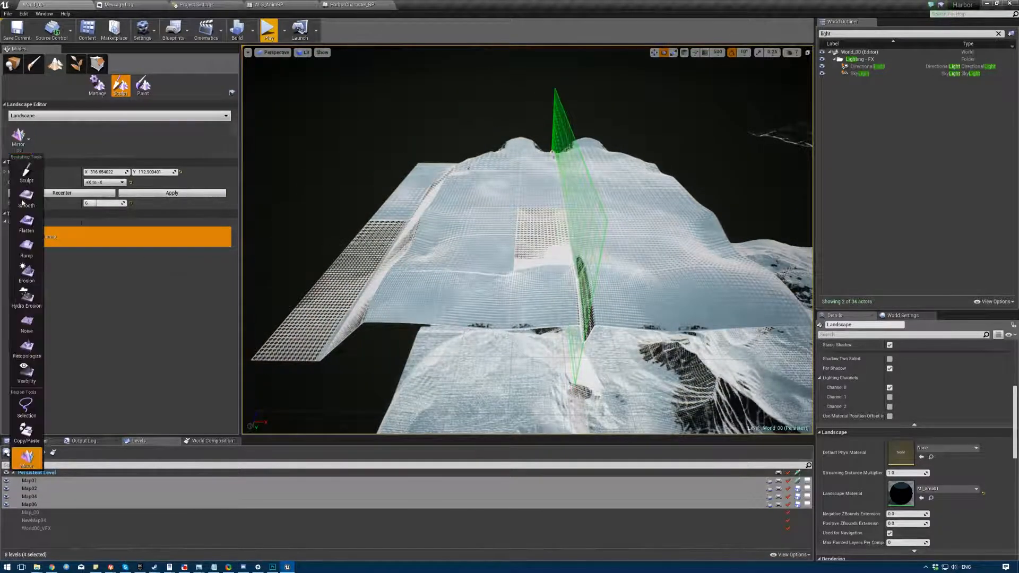
click(25, 428)
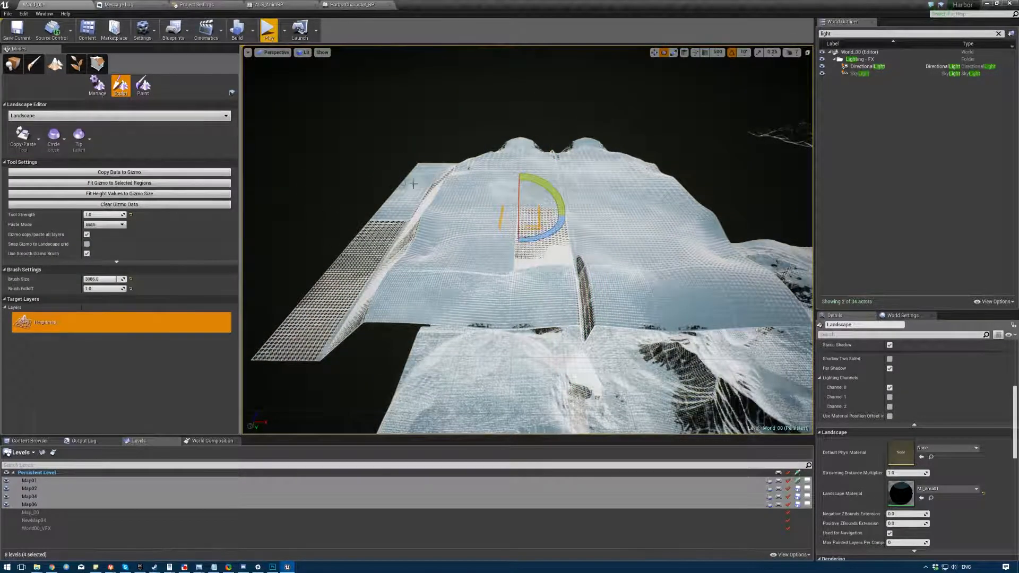
mouse_move(297, 219)
right_down()
mouse_move(424, 186)
mouse_move(414, 181)
mouse_move(537, 298)
right_up()
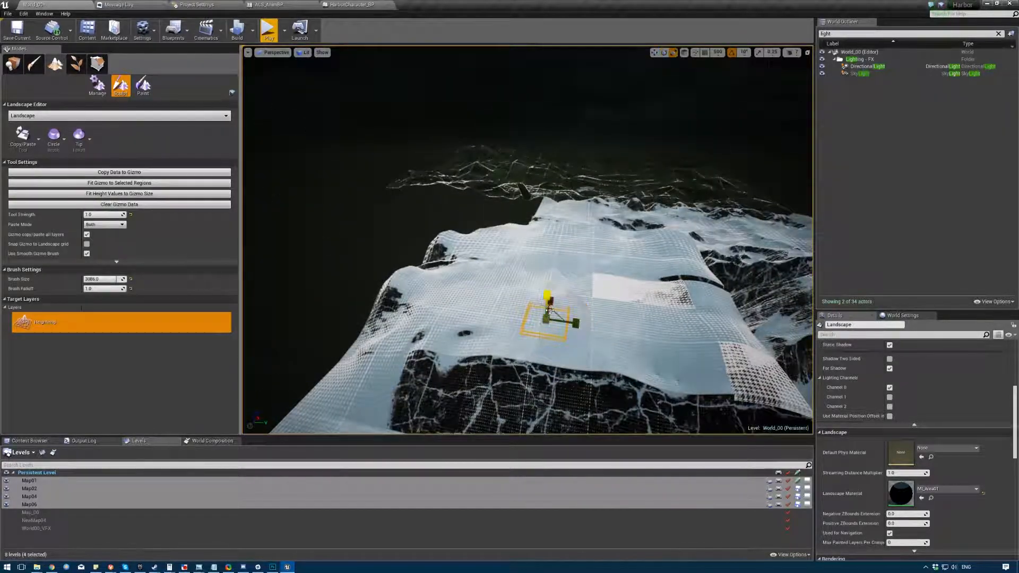
drag(546, 318, 548, 290)
right_drag(547, 287, 483, 238)
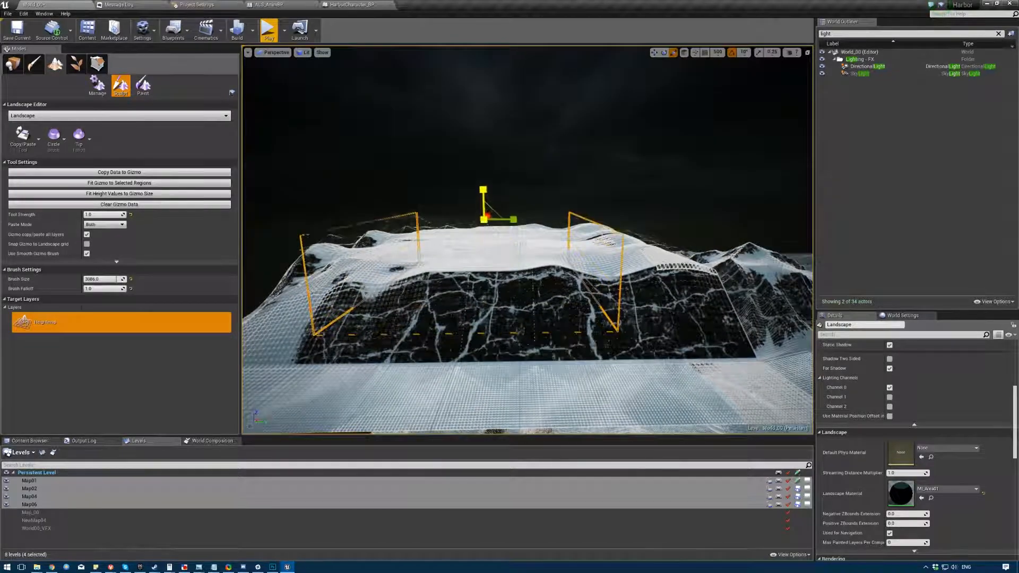
right_drag(451, 292, 439, 196)
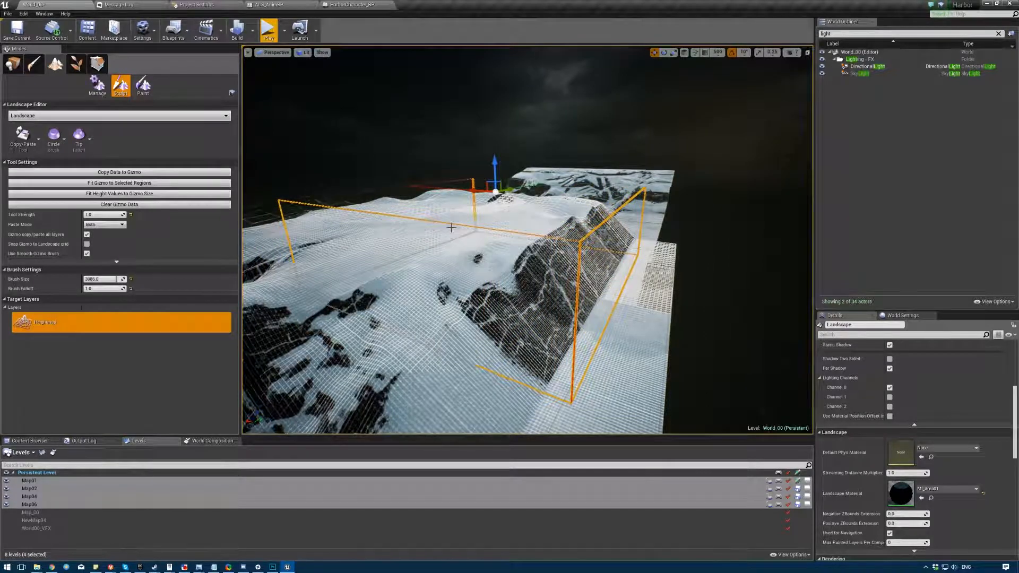
- Copy the enclosed landscape heights into the gizmo, move the gizmo sideways across the terrain, and raise it slightly
click(478, 235)
right_drag(492, 250, 499, 225)
key(e)
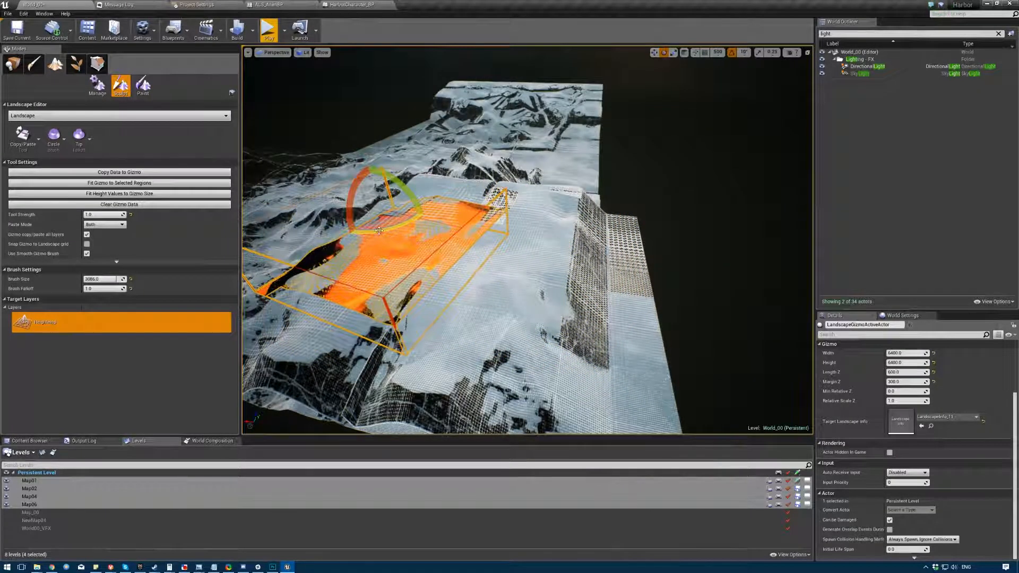
key(w)
right_drag(379, 230, 413, 211)
drag(455, 181, 515, 175)
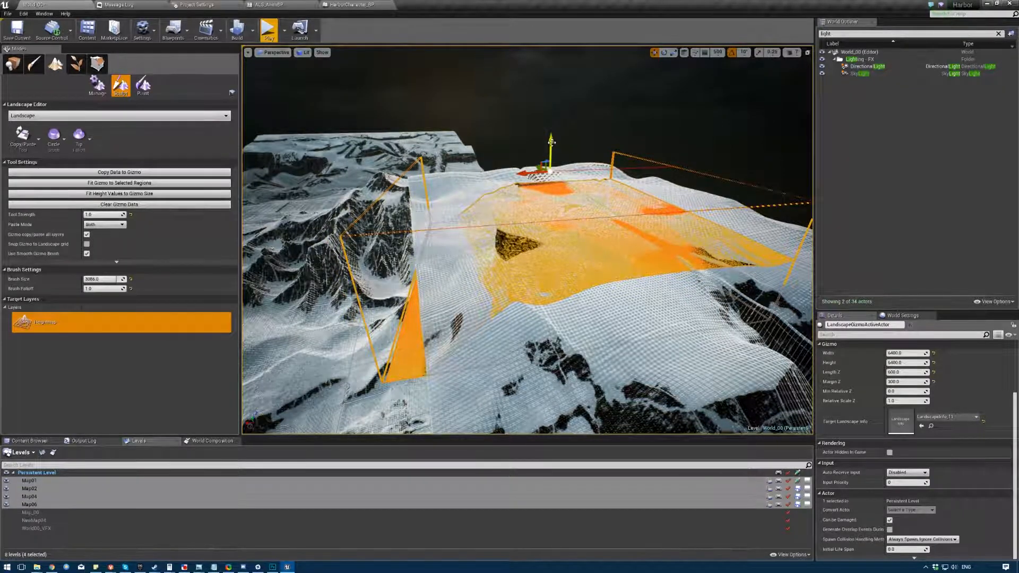
drag(551, 142, 551, 124)
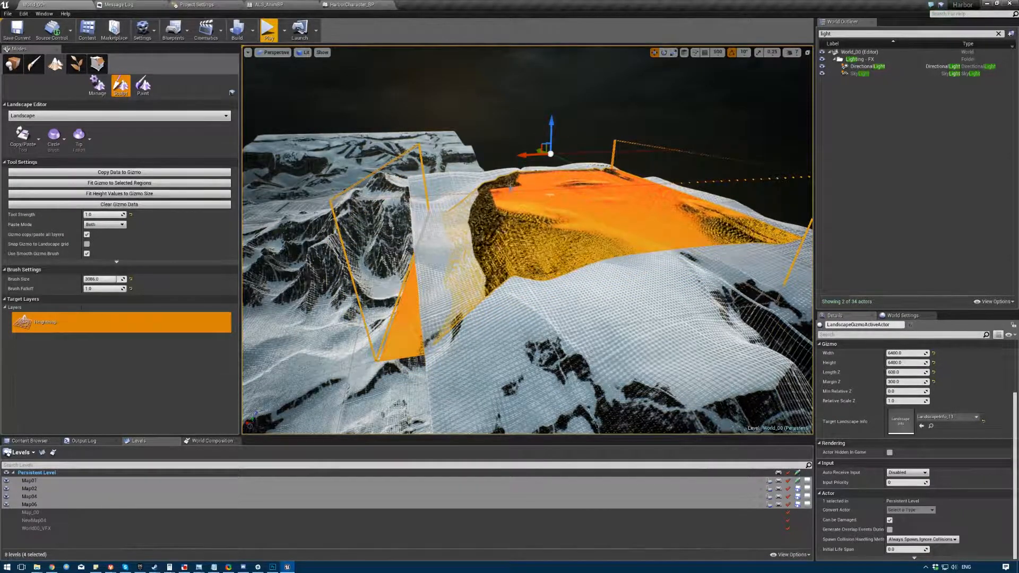
- Set the brush size to 8192 and brush falloff to 0 and paste the copied heights onto the landscape
right_drag(510, 183, 486, 260)
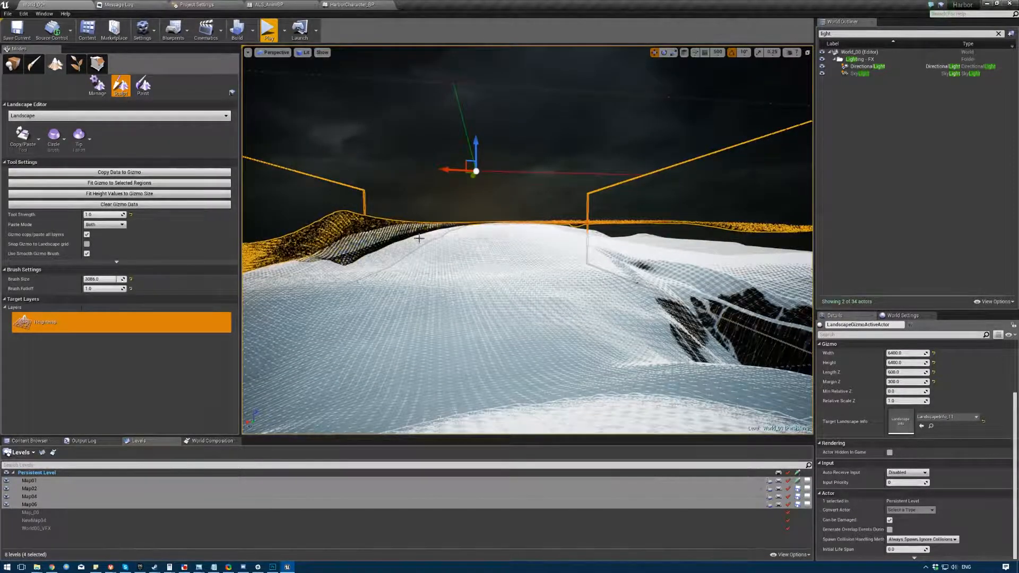
right_drag(419, 238, 629, 199)
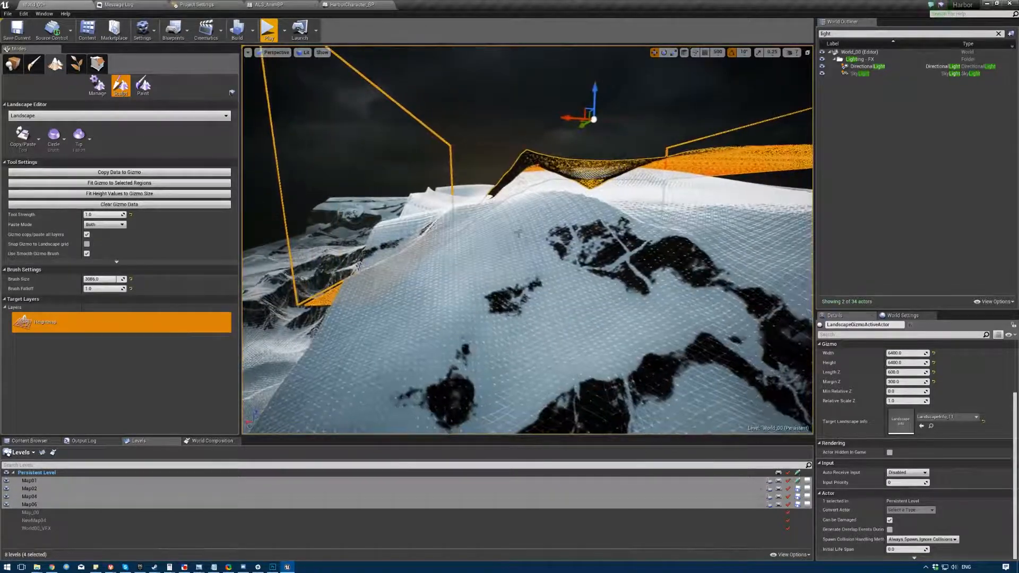
right_drag(557, 247, 455, 167)
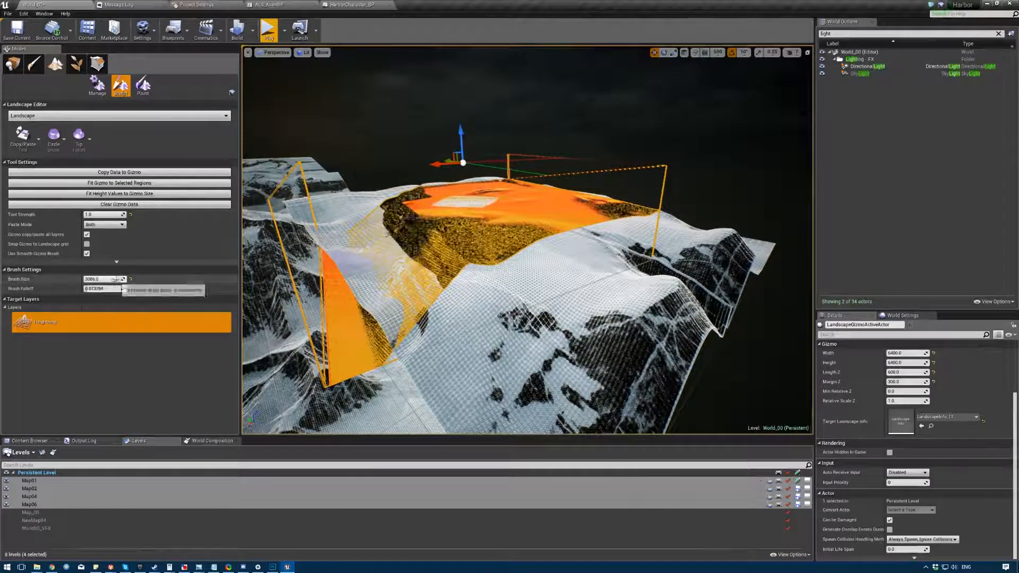
right_drag(376, 202, 370, 215)
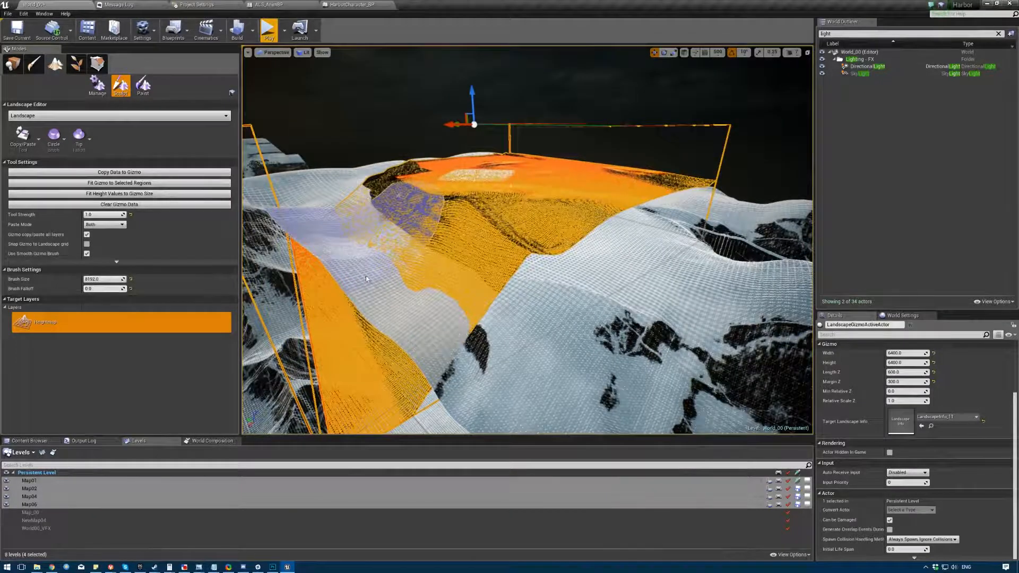
right_drag(514, 247, 593, 183)
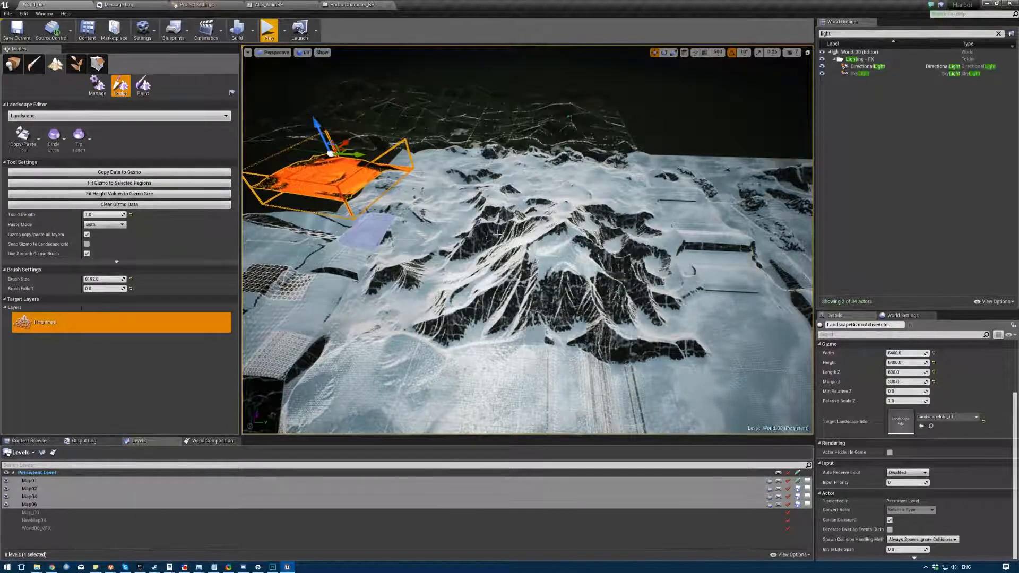
right_drag(593, 183, 780, 160)
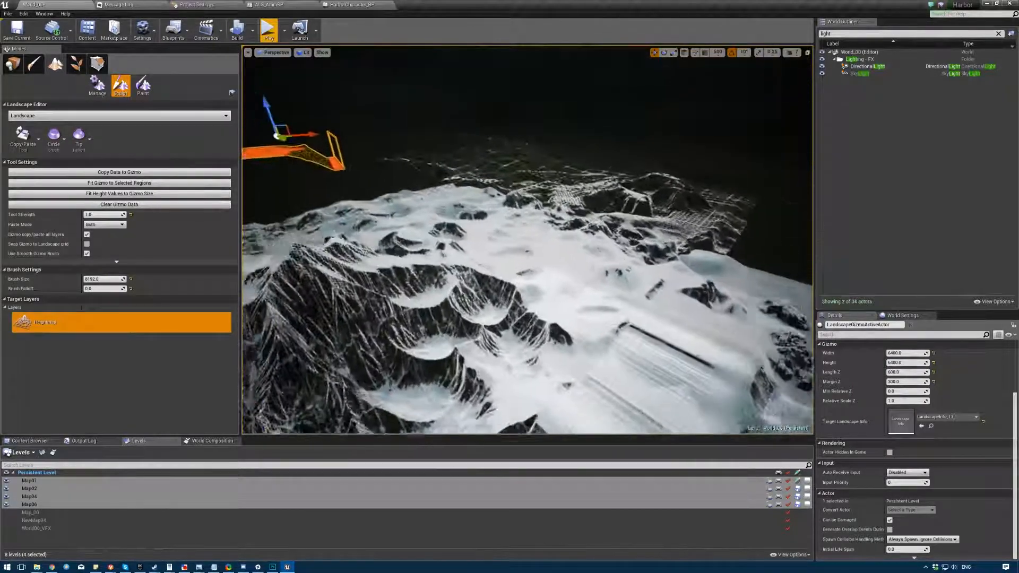
right_drag(689, 159, 751, 151)
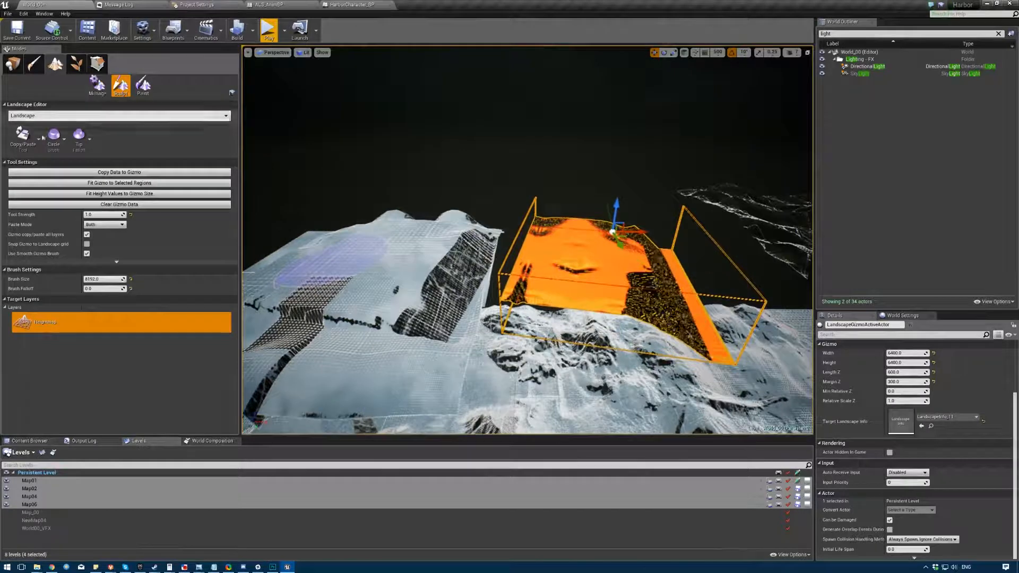
- Clear the copied gizmo data and switch from the Copy/Paste tool to the Sculpt tool
click(121, 204)
click(19, 132)
click(20, 133)
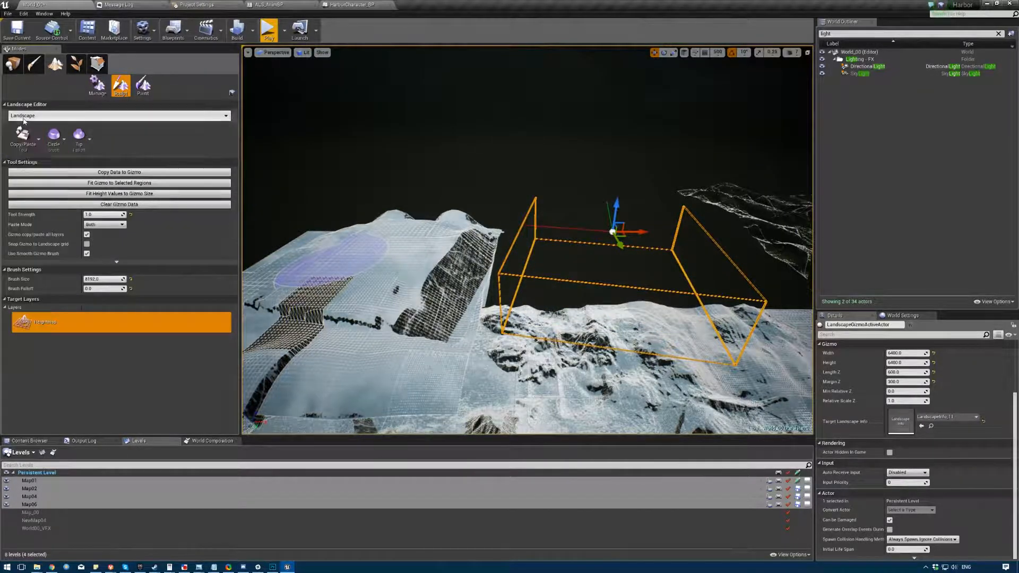
click(23, 116)
click(22, 118)
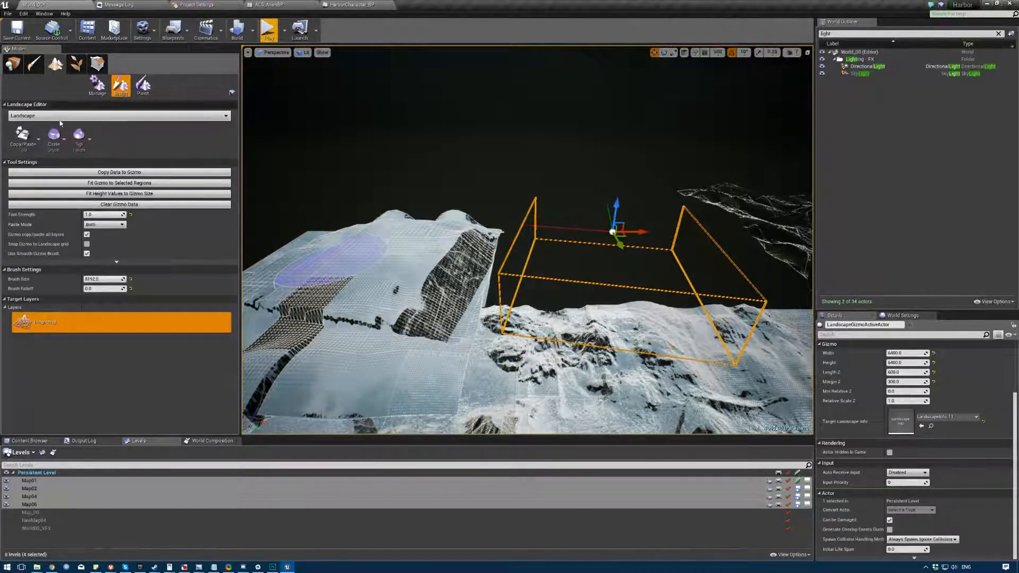
click(22, 133)
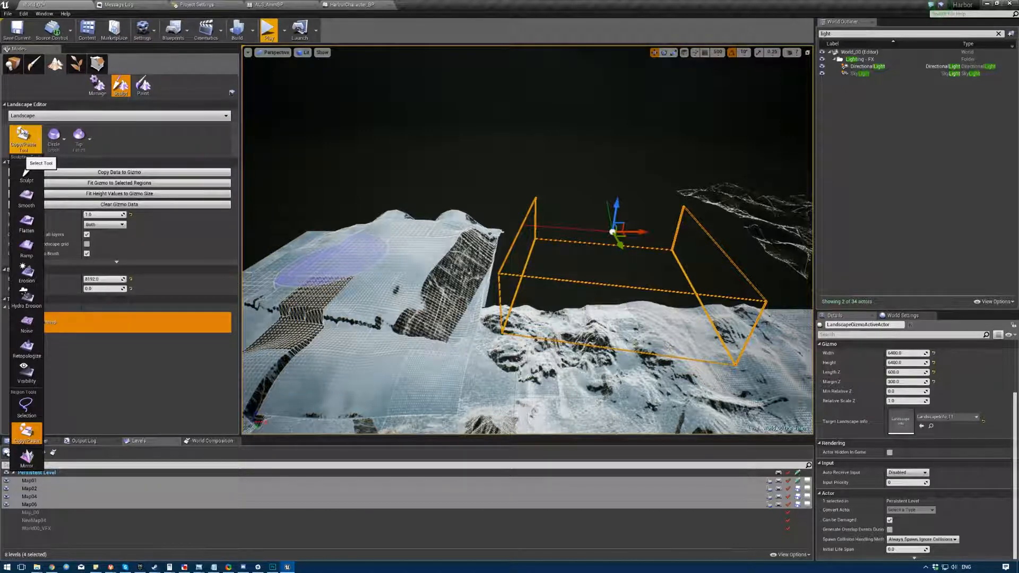
click(21, 131)
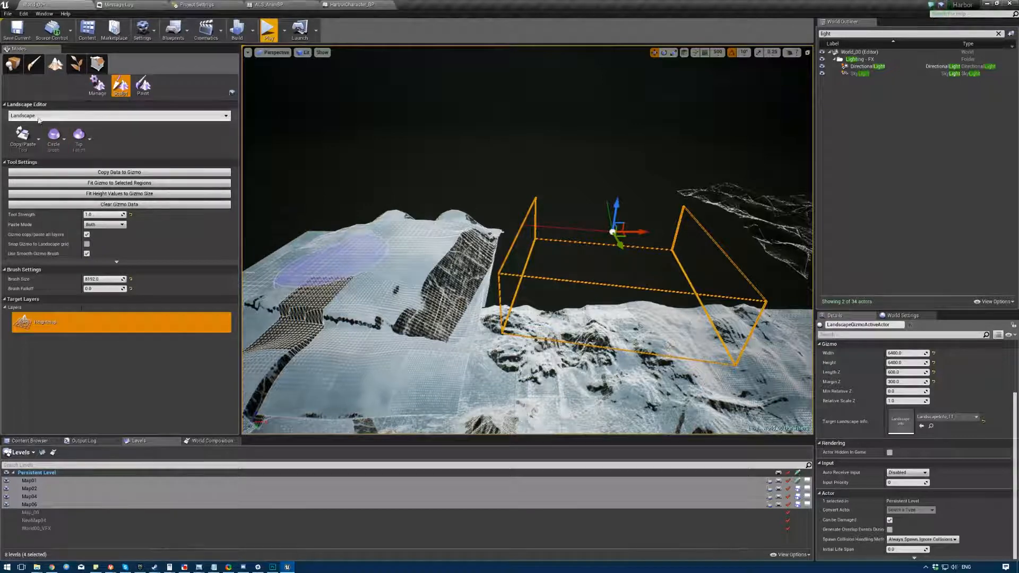
click(22, 136)
click(23, 169)
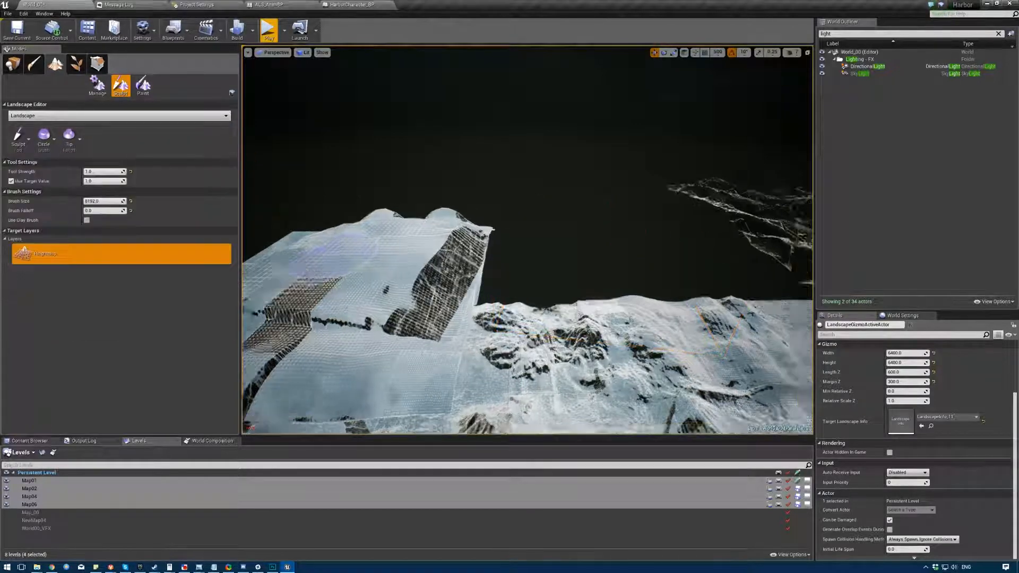
- Change the Sculpt brush to Alpha and assign the Cliff_Brush_014 texture to it
right_drag(334, 255, 255, 252)
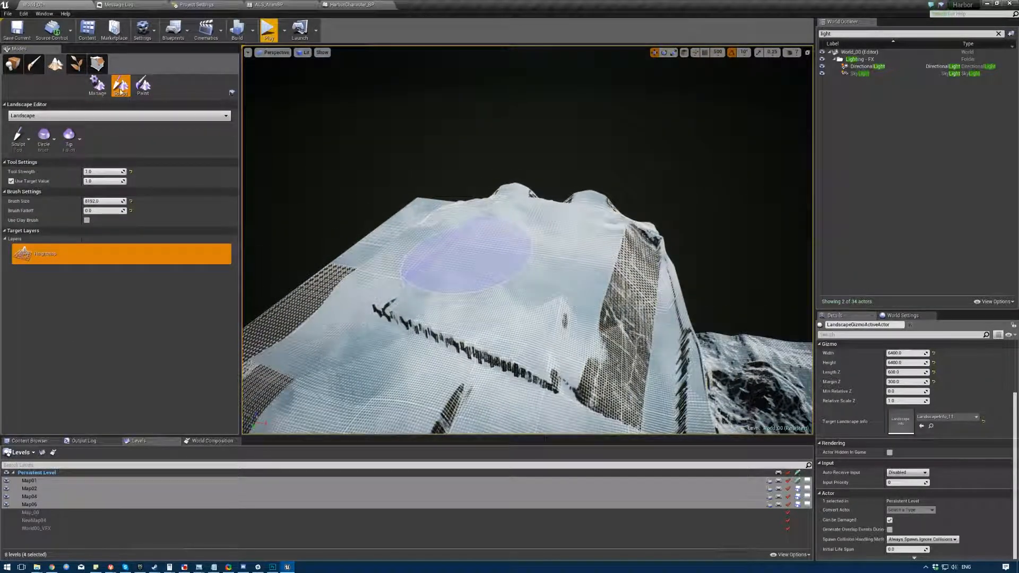
click(44, 139)
click(50, 198)
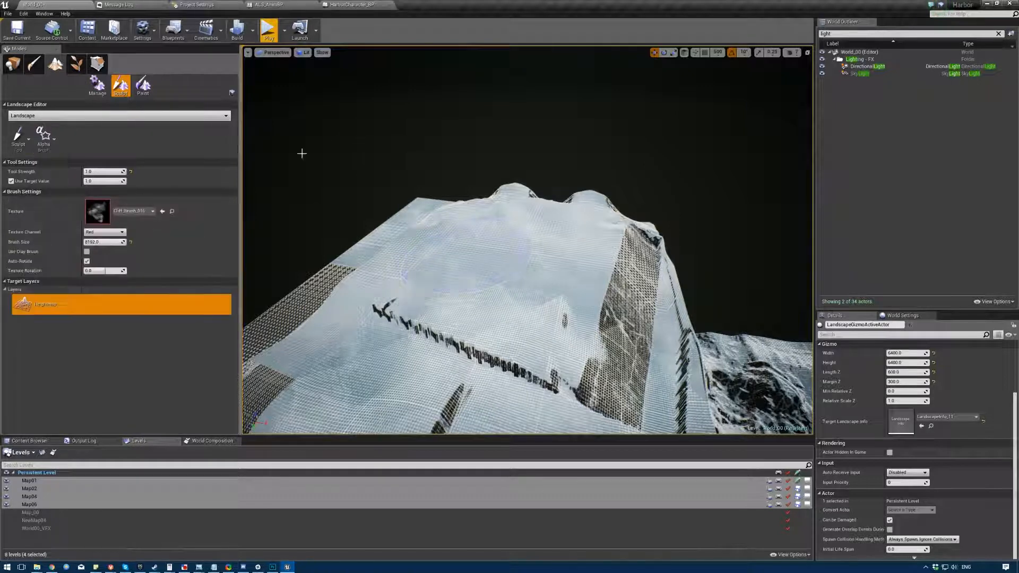
click(129, 211)
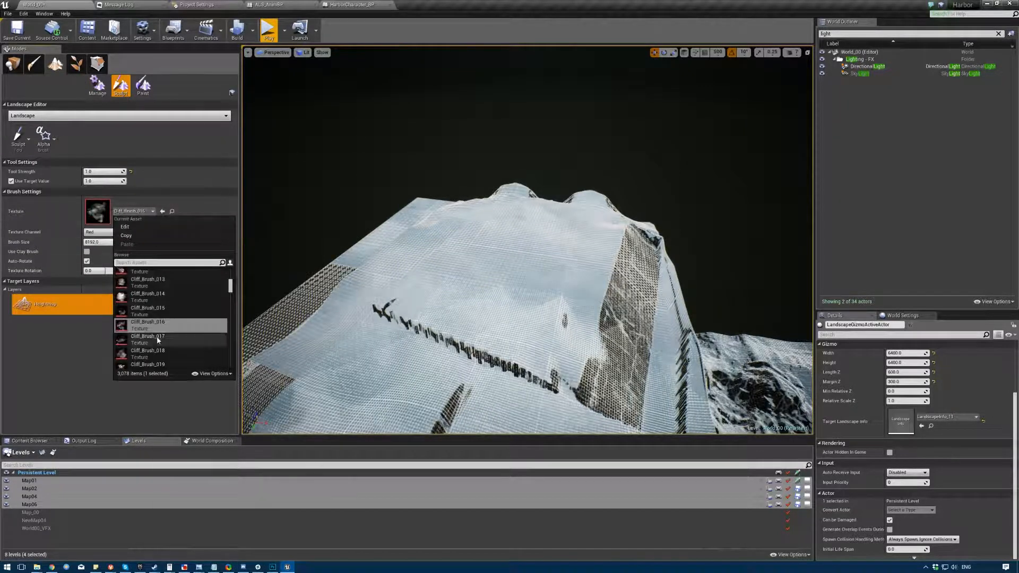
scroll(126, 274, down, 2)
click(126, 274)
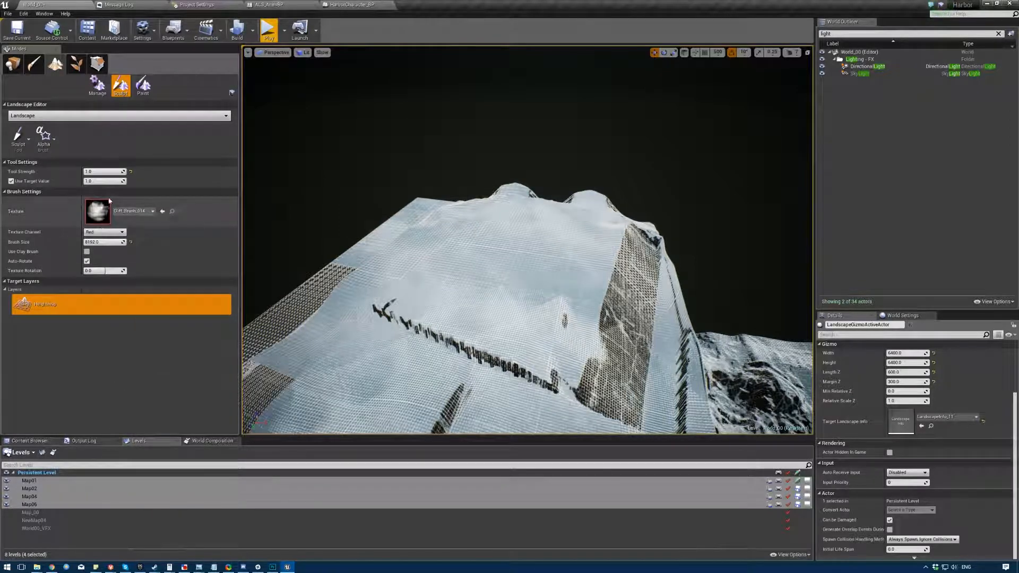
- Sculpt rocky cliffs across the middle of the snowy landscape with the alpha brush
right_drag(467, 238, 525, 265)
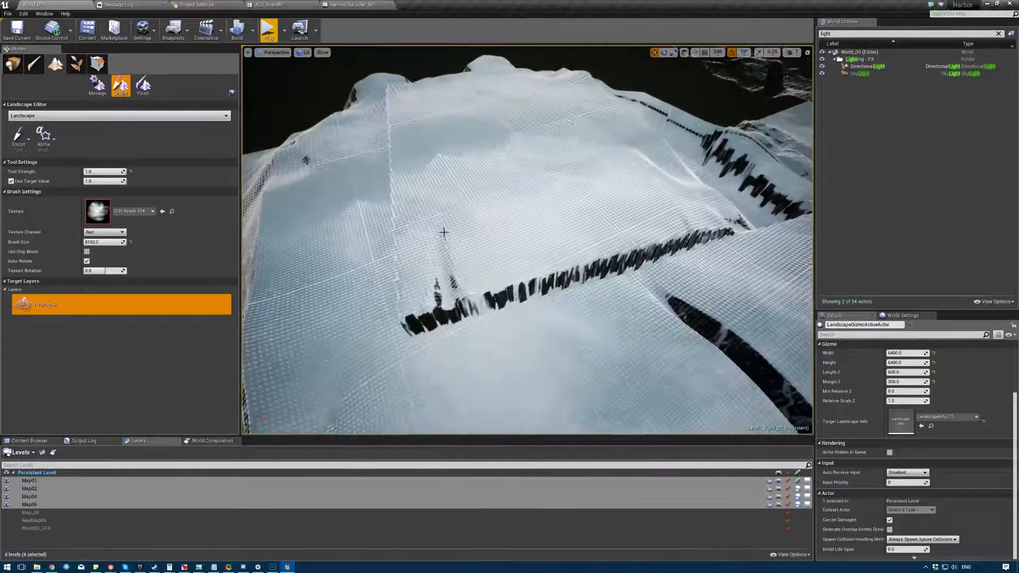
drag(456, 244, 649, 211)
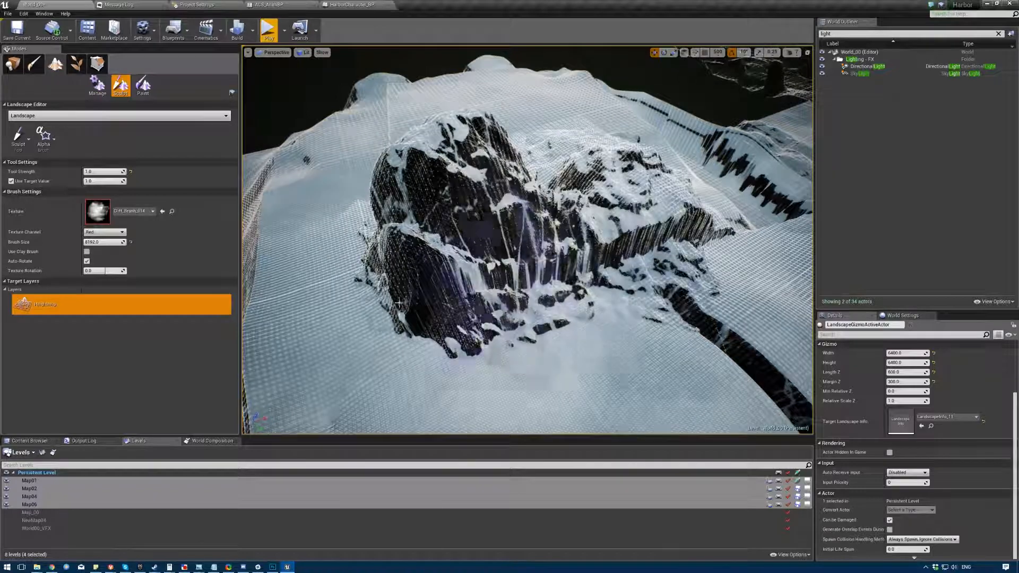
right_drag(399, 302, 473, 297)
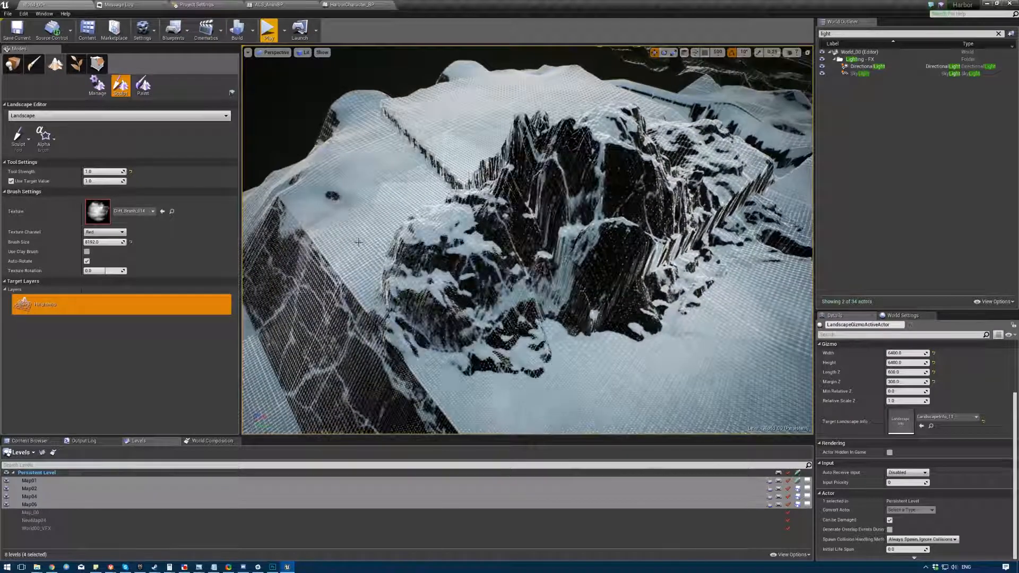
key(s)
right_drag(380, 263, 394, 263)
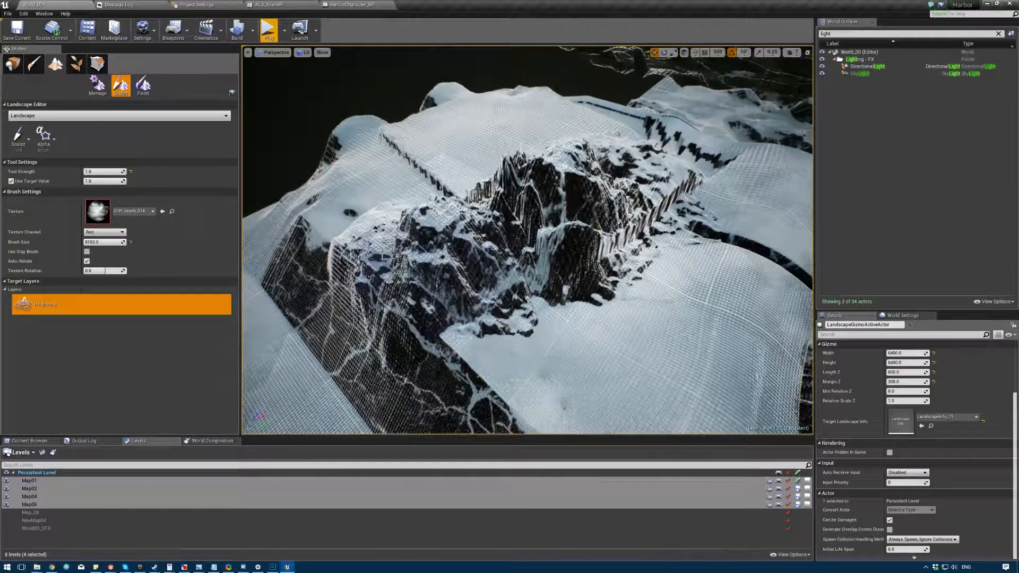
- Switch to the Smooth tool with the Alpha brush and soften the sculpted cliffs into rounded forms
key(2)
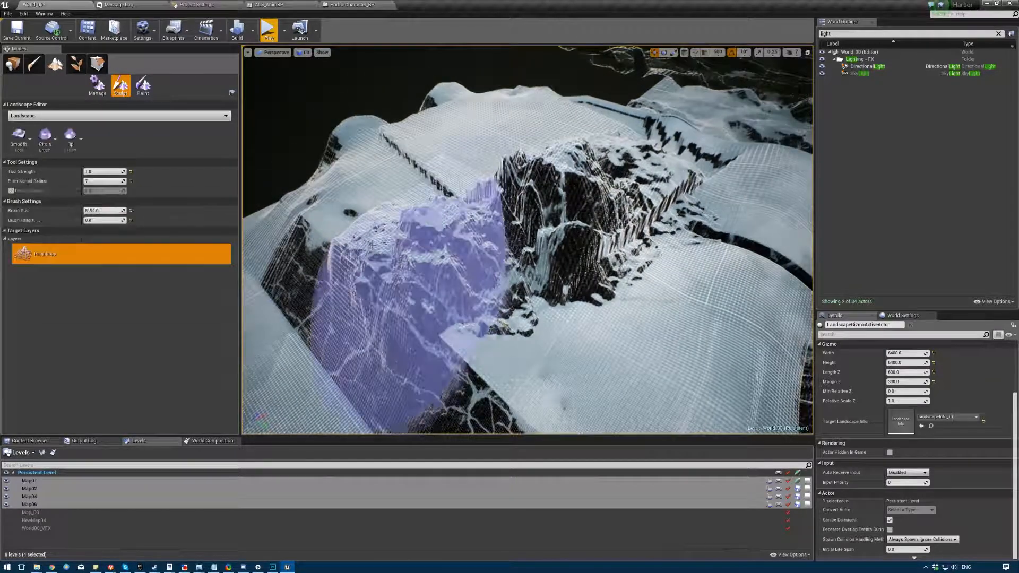
click(47, 143)
click(47, 198)
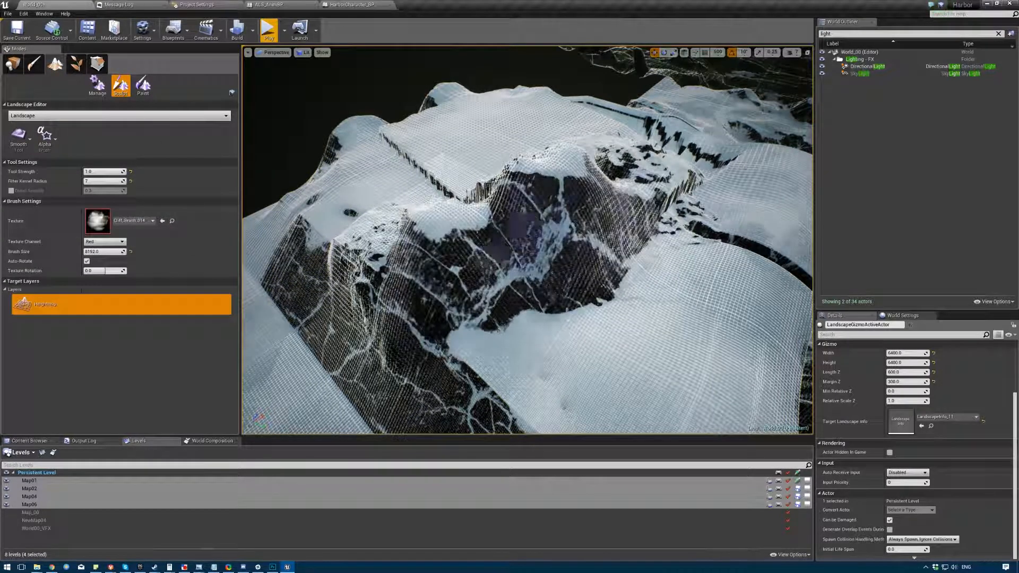
mouse_move(510, 234)
right_down()
mouse_move(523, 307)
mouse_move(515, 208)
mouse_move(437, 296)
mouse_move(420, 282)
mouse_move(413, 305)
mouse_move(500, 228)
mouse_move(534, 261)
mouse_move(525, 268)
mouse_move(525, 239)
mouse_move(523, 303)
mouse_move(517, 212)
mouse_move(546, 216)
right_up()
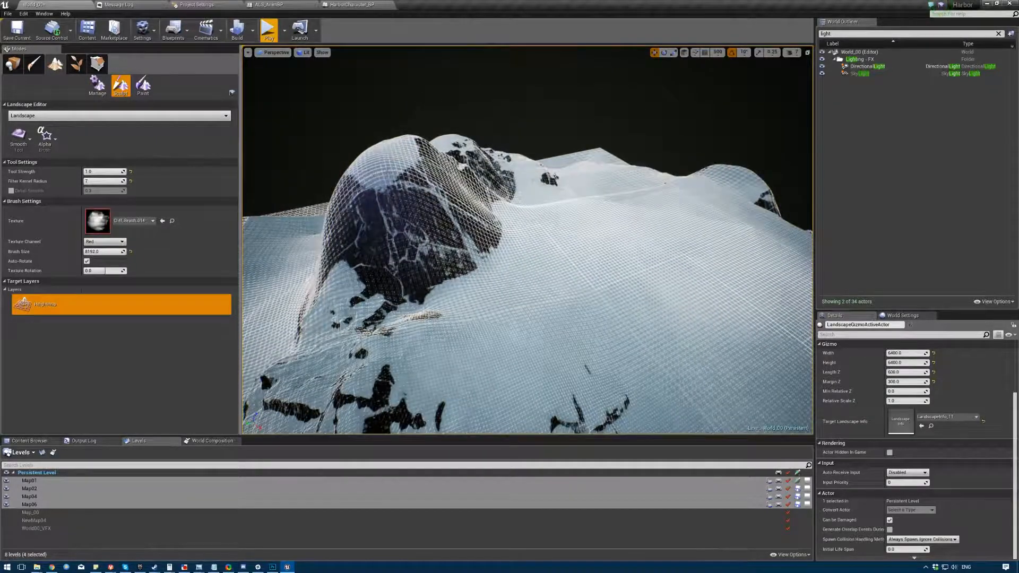
key(1)
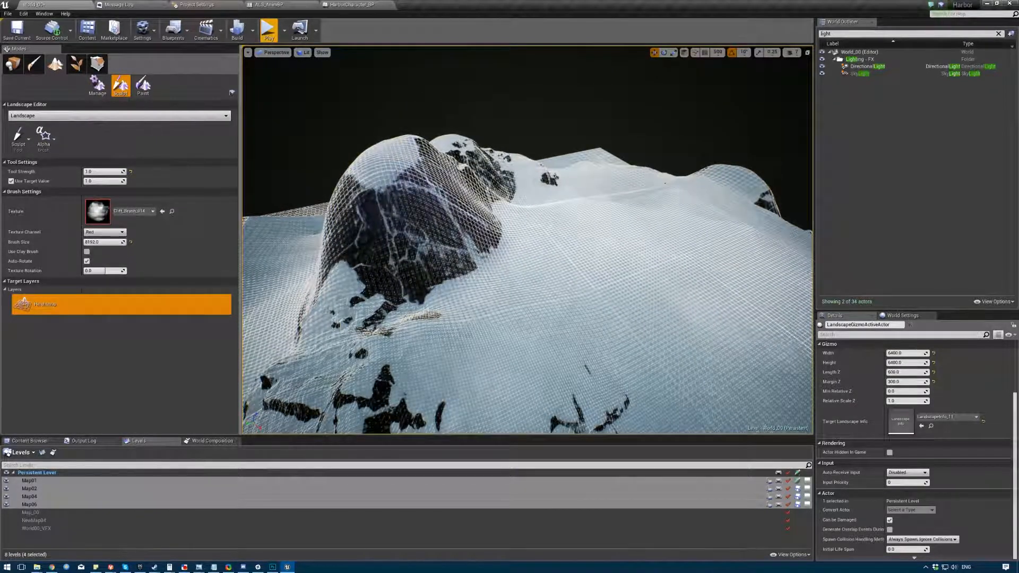
key(2)
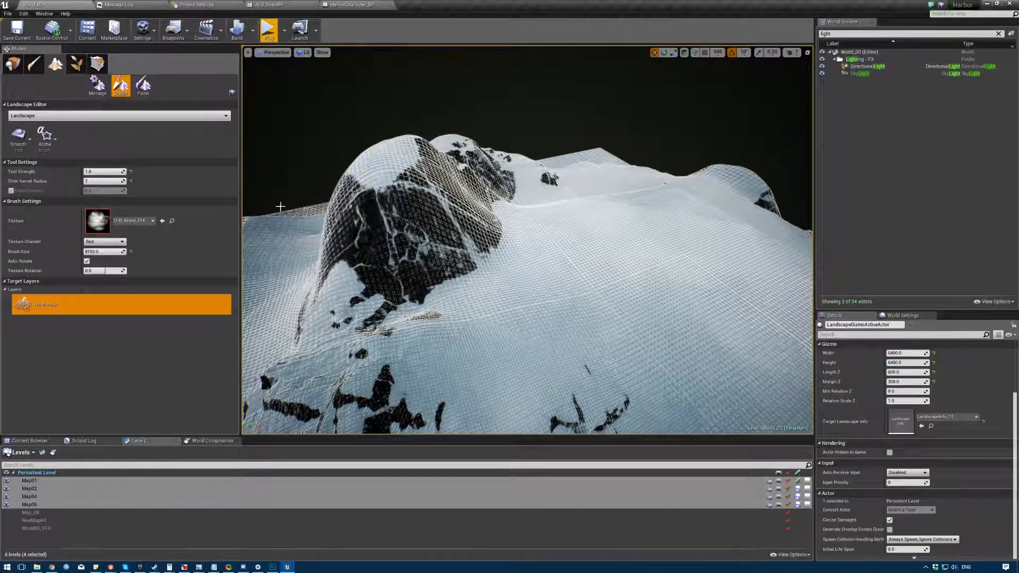
- Switch to the Sculpt tool and build up the rounded rocky mound with the alpha brush
key(1)
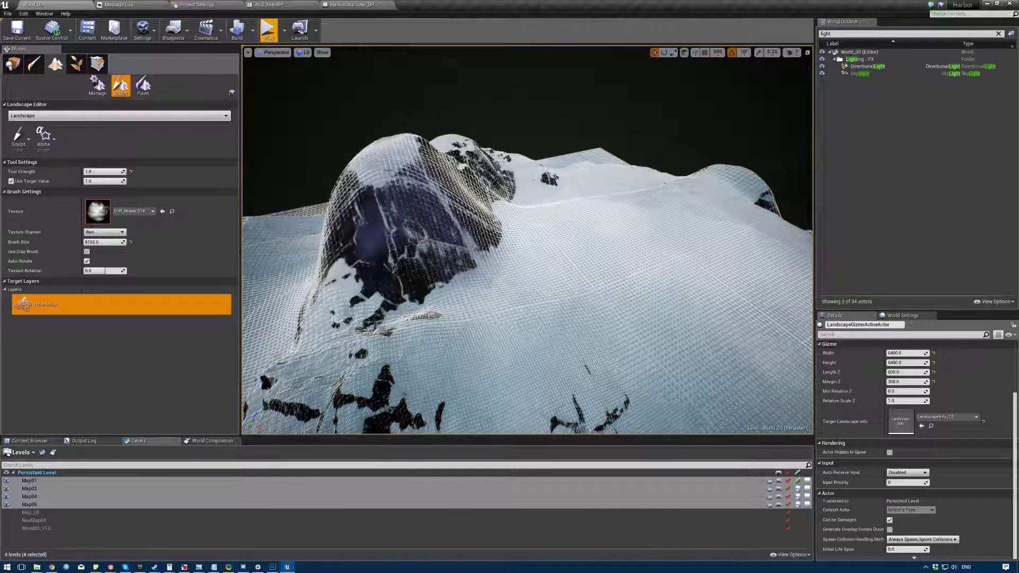
click(388, 170)
mouse_move(589, 232)
right_down()
mouse_move(547, 232)
mouse_move(434, 199)
right_up()
- Try smoothing the rocky slope below the peak with the alpha brush and Detail Smooth at 0.3, and undo the stroke
key(2)
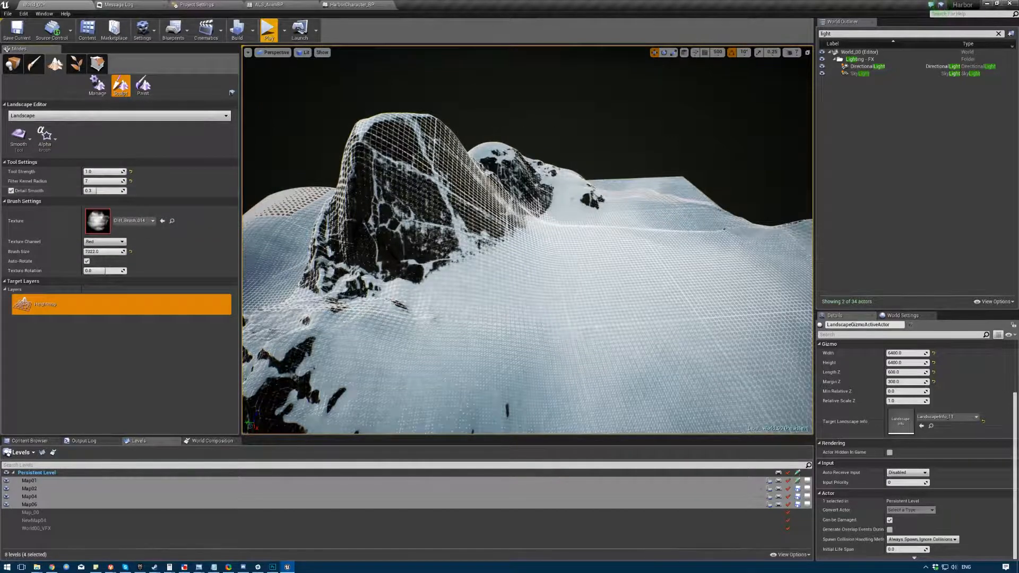
right_drag(489, 198, 488, 165)
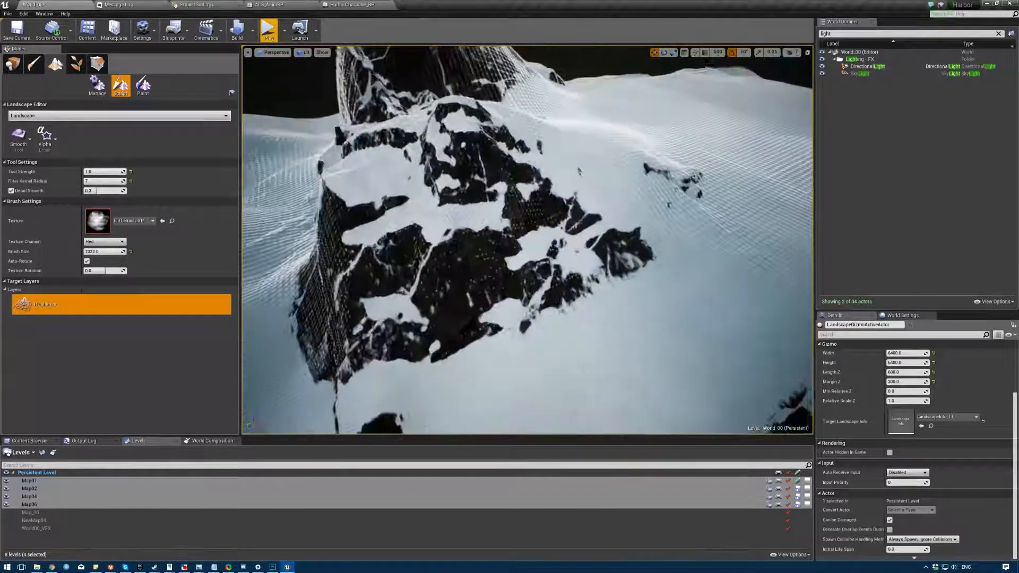
right_drag(525, 217, 526, 225)
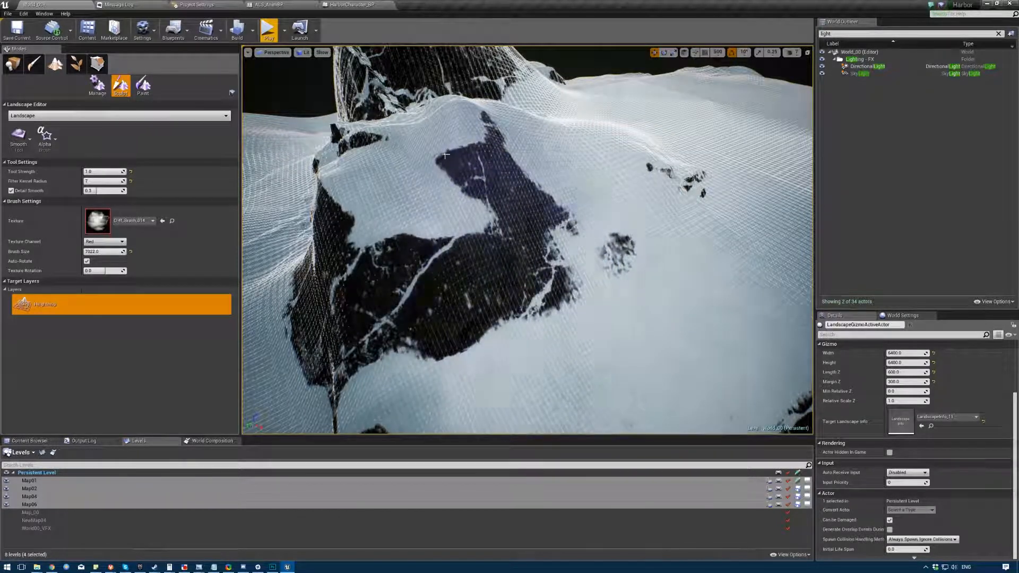
key(ctrl+z)
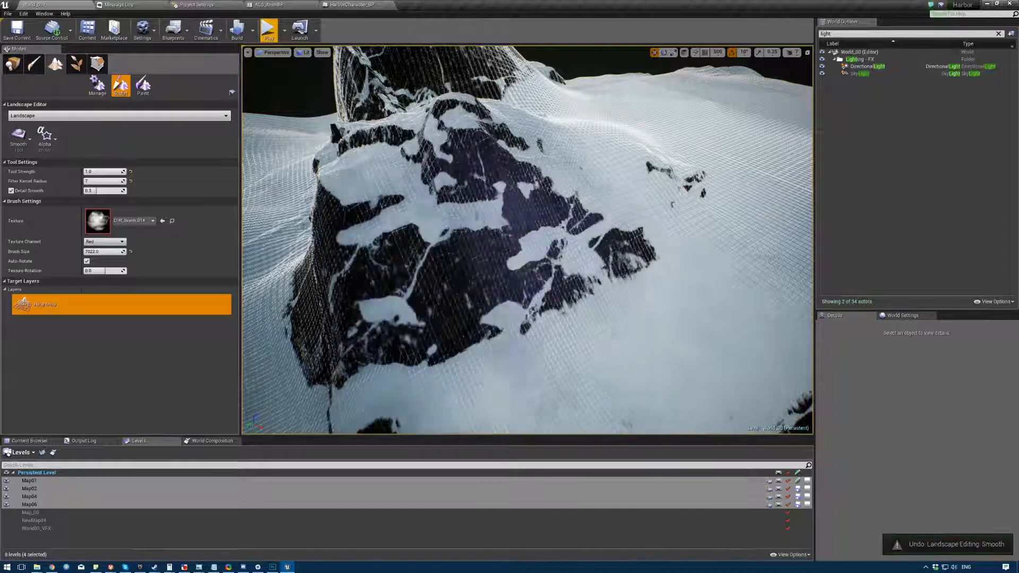
- Raise the tall central peak using the Sculpt tool with the alpha brush at size 3990
right_drag(477, 276, 435, 196)
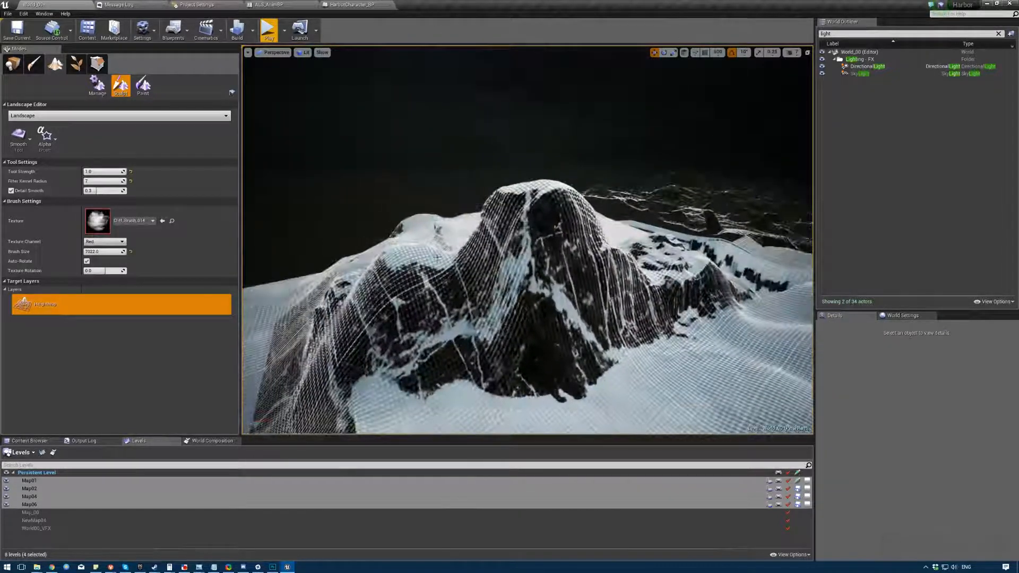
key(ctrl+1)
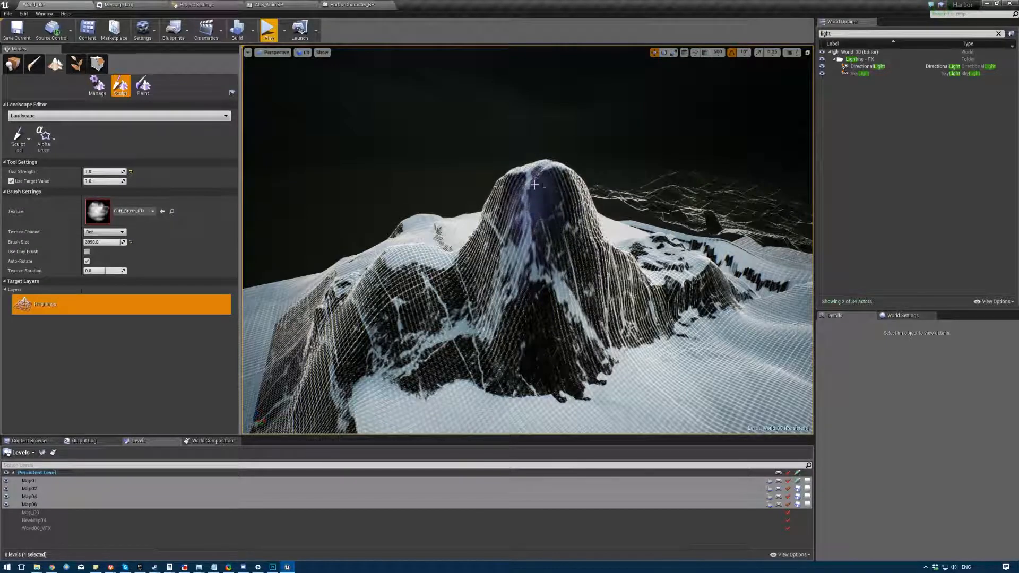
right_drag(510, 232, 631, 276)
- Play the level in the editor, run the character over the snowy slope below the peak, and stop the session
right_drag(398, 281, 356, 228)
key(w)
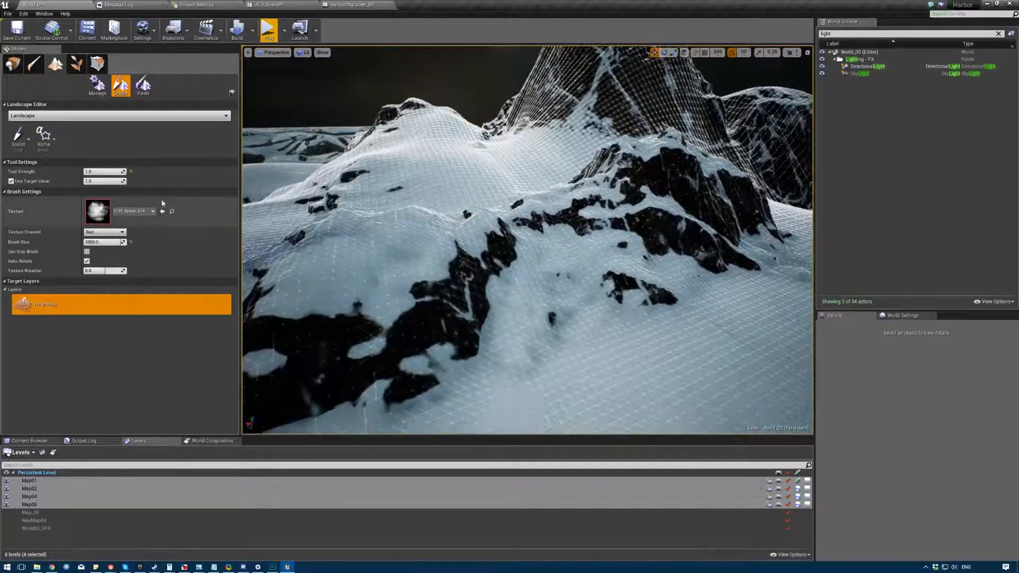
key(alt+p)
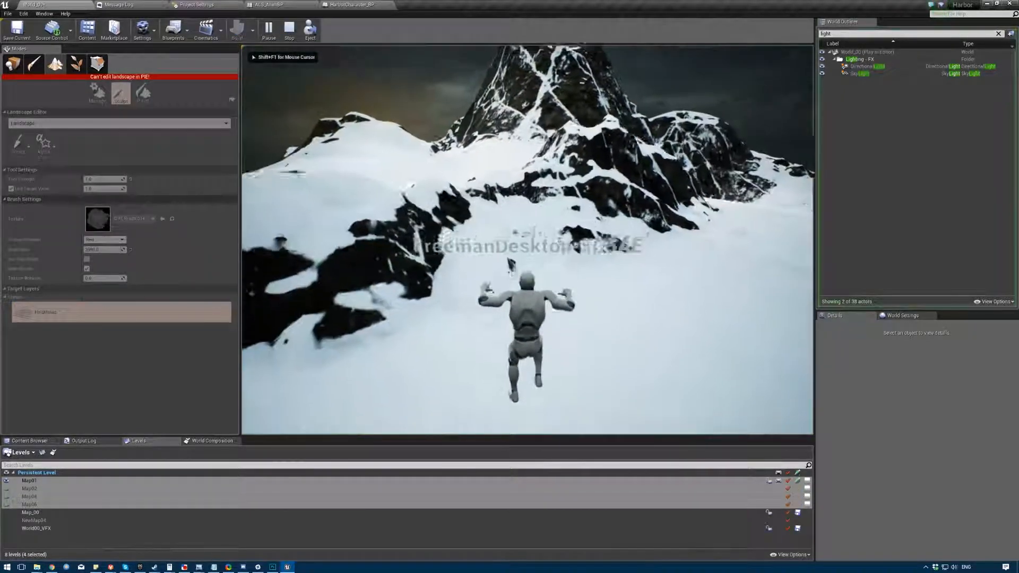
key(w)
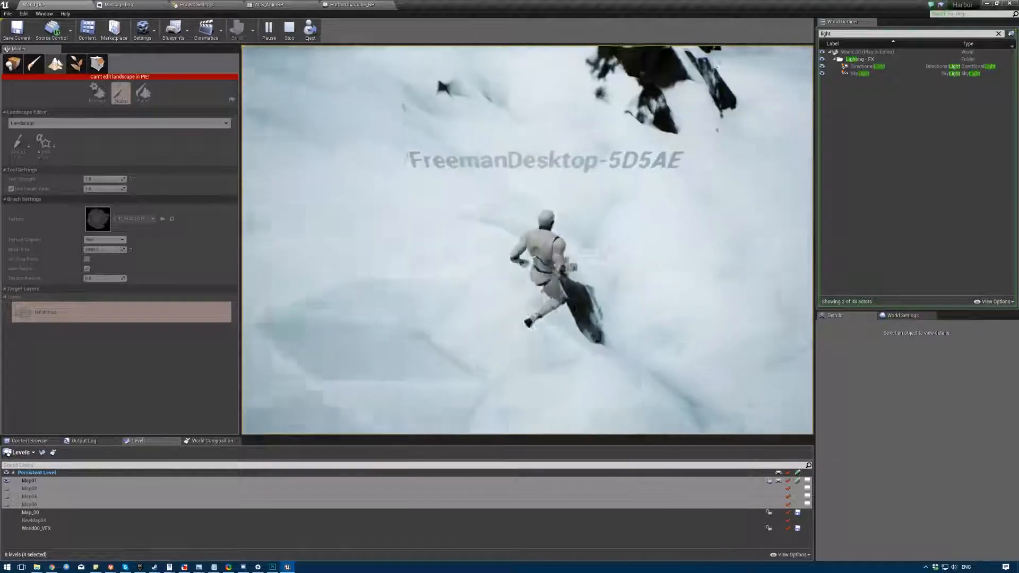
key(Escape)
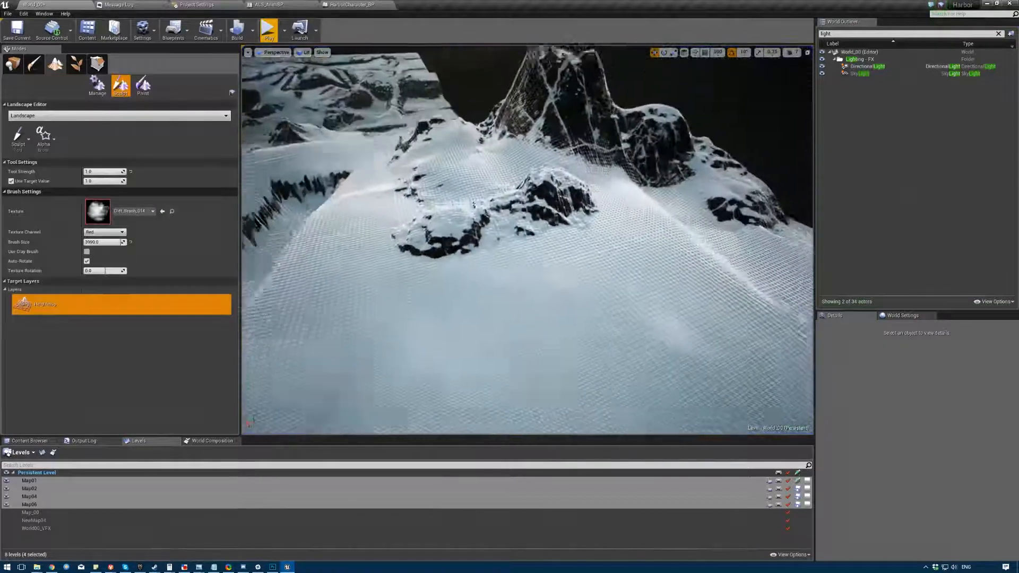
- Smooth the small rock patches on the snowy slope below the ridge with the alpha brush
right_drag(451, 241, 451, 286)
key(w)
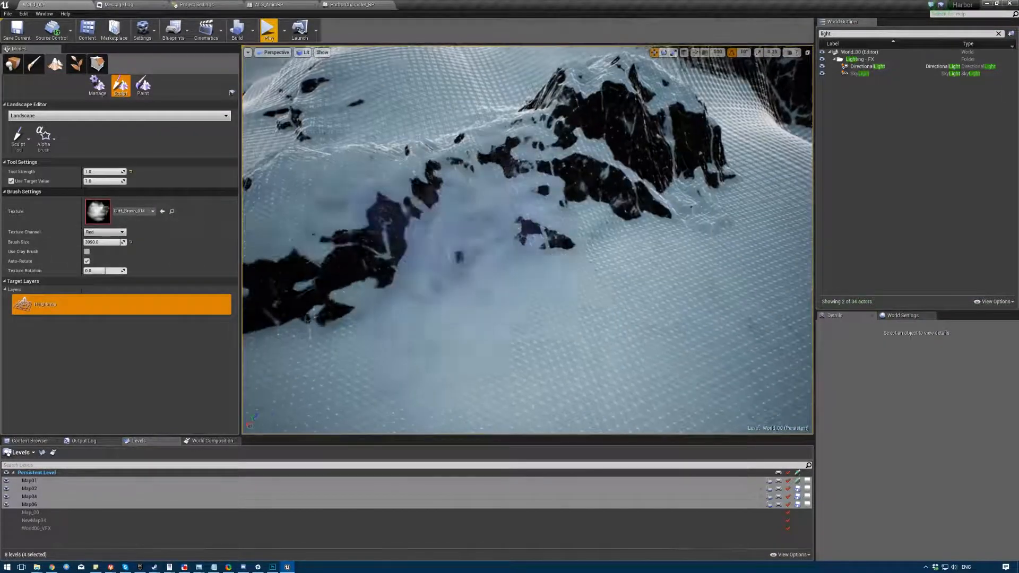
key(2)
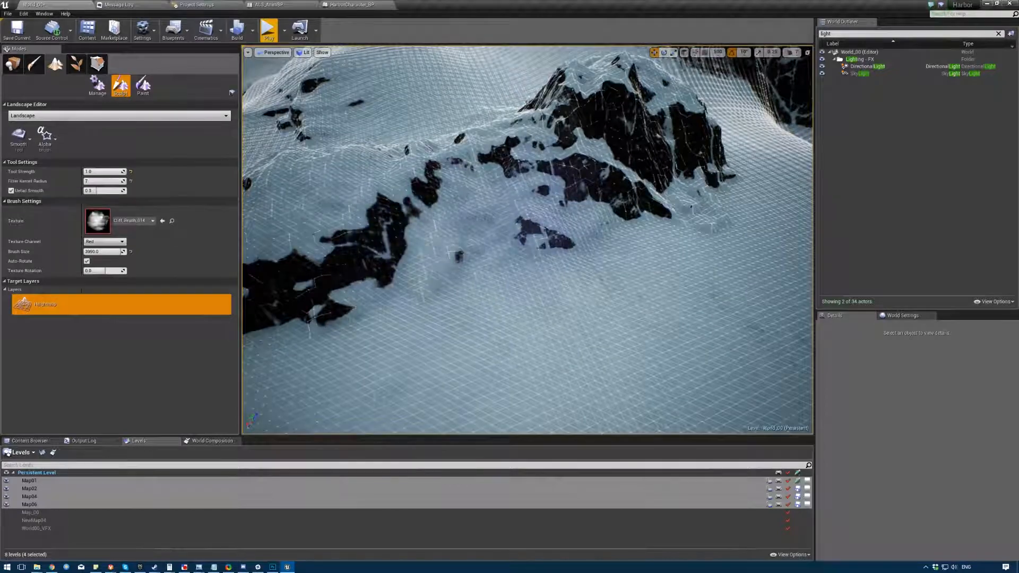
click(518, 236)
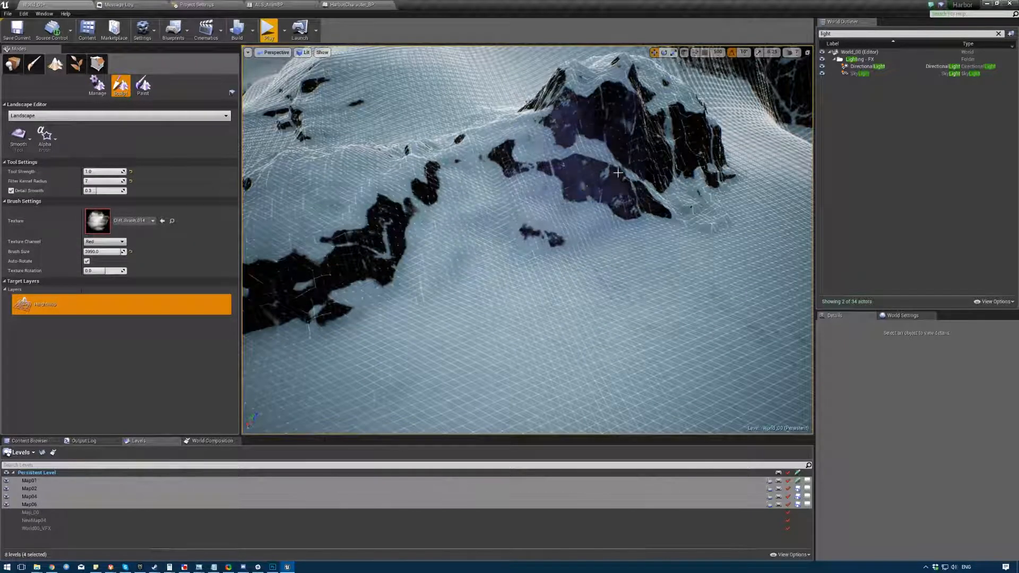
- Assign the Cliff_Brush_018 texture to the alpha brush
key(w)
mouse_move(477, 329)
right_down()
mouse_move(446, 340)
mouse_move(450, 403)
mouse_move(450, 347)
mouse_move(475, 299)
mouse_move(371, 313)
mouse_move(413, 241)
right_up()
key(s)
key(s)
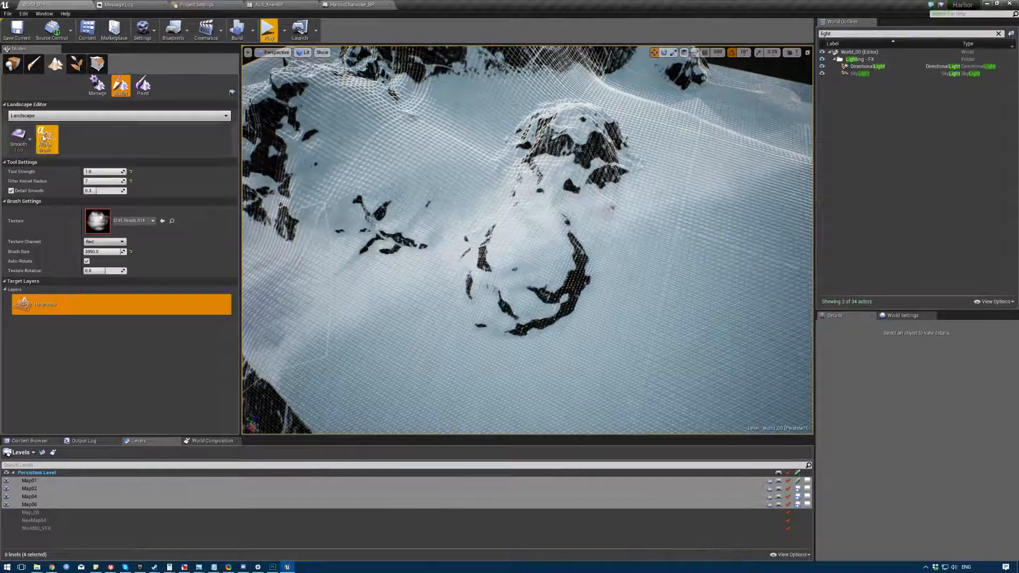
click(130, 220)
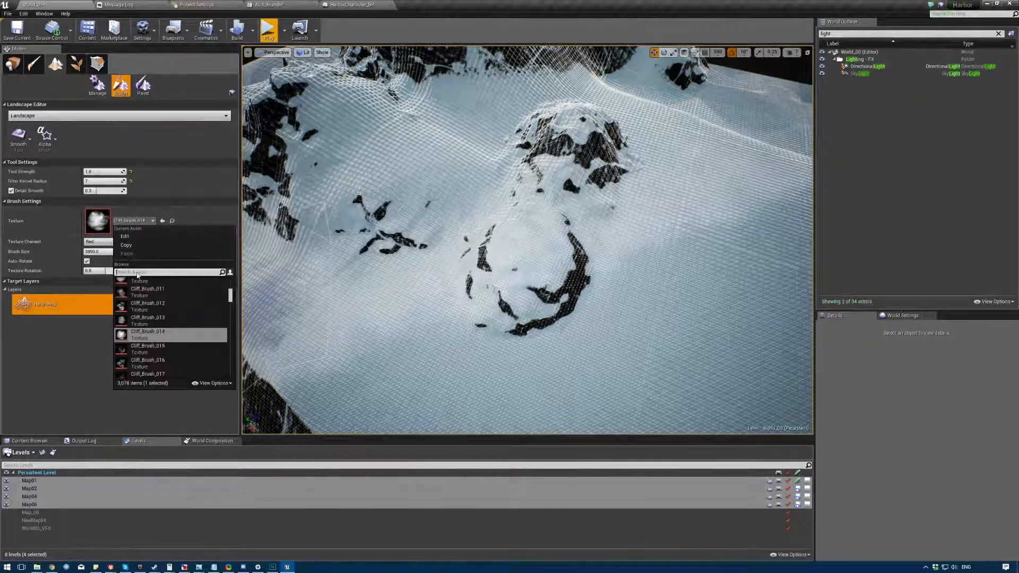
click(139, 353)
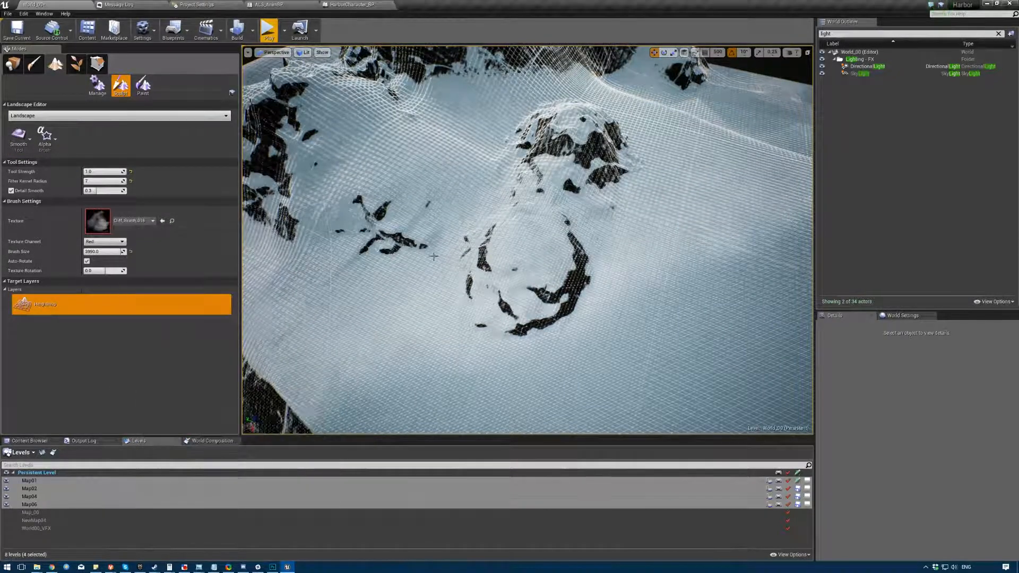
right_drag(525, 239, 610, 239)
- Sculpt rocky outcrops beside the ring-shaped mound using the alpha brush with the Cliff_Brush_008 texture
key(ctrl+1)
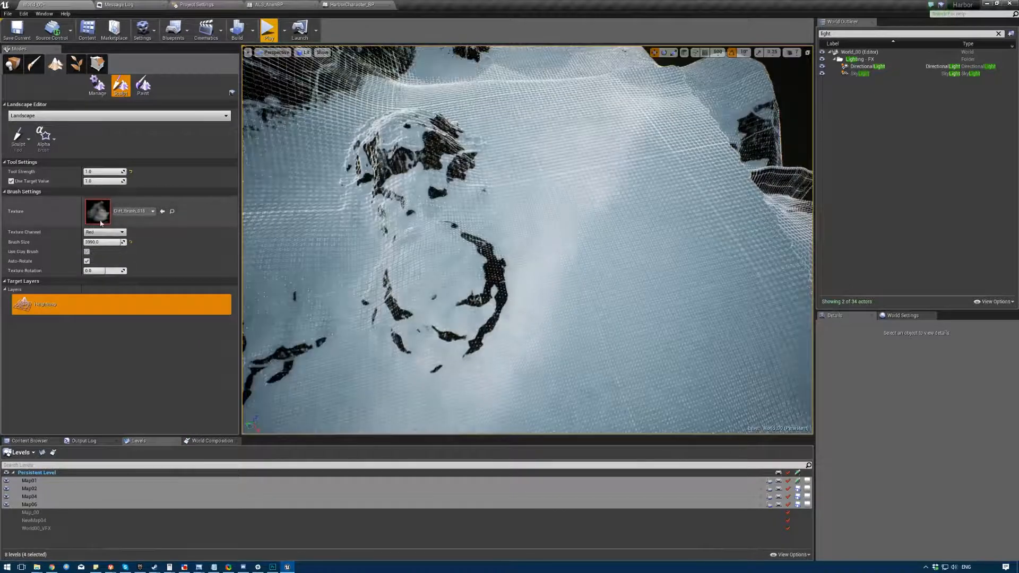
click(129, 211)
scroll(147, 300, down, 2)
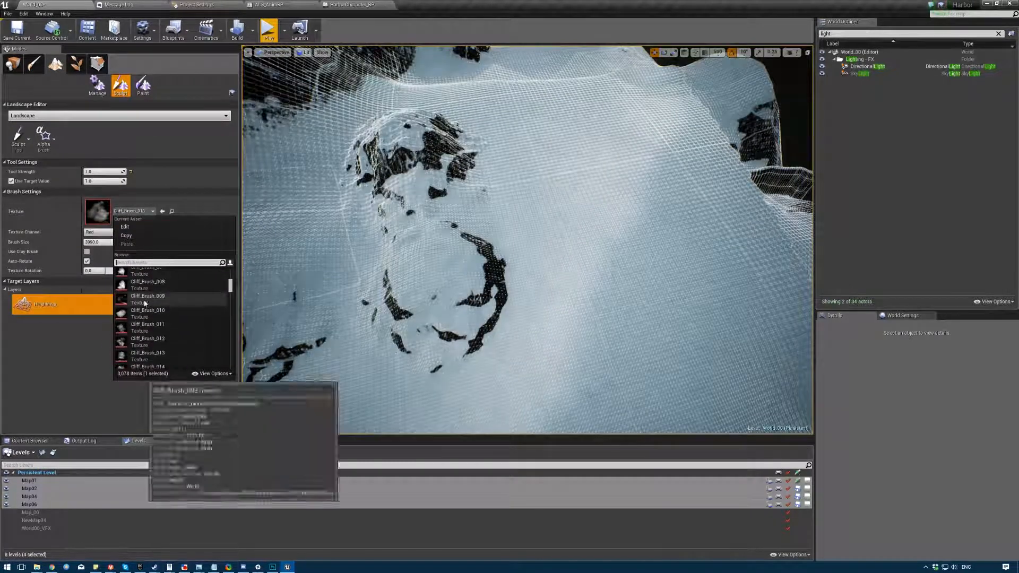
click(144, 301)
drag(588, 242, 587, 226)
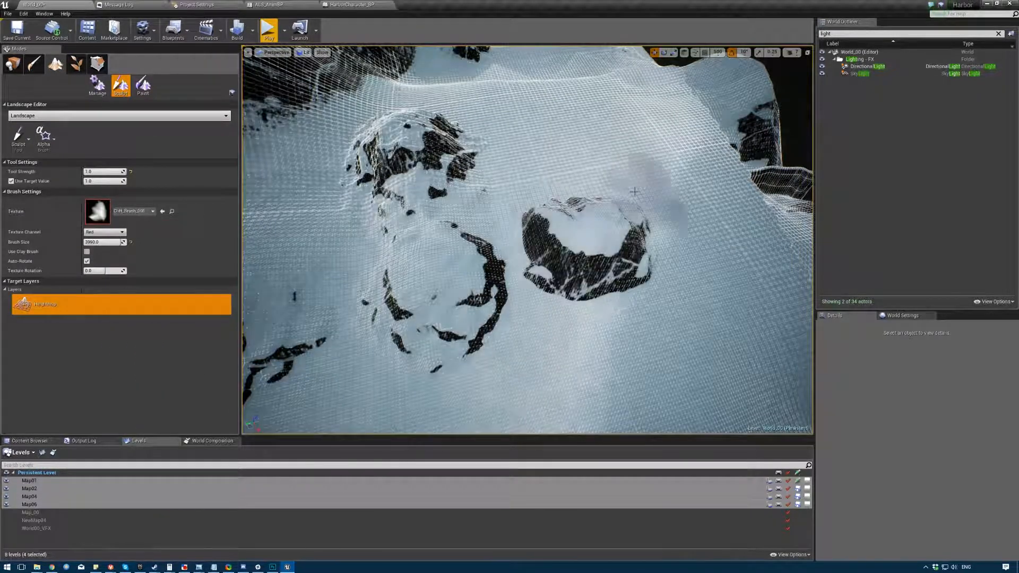
drag(656, 217, 694, 232)
- Change the Sculpt brush to Pattern and review its texture channel options and brush settings
mouse_move(694, 231)
right_down()
mouse_move(705, 223)
mouse_move(705, 191)
mouse_move(706, 204)
mouse_move(743, 212)
mouse_move(809, 207)
right_up()
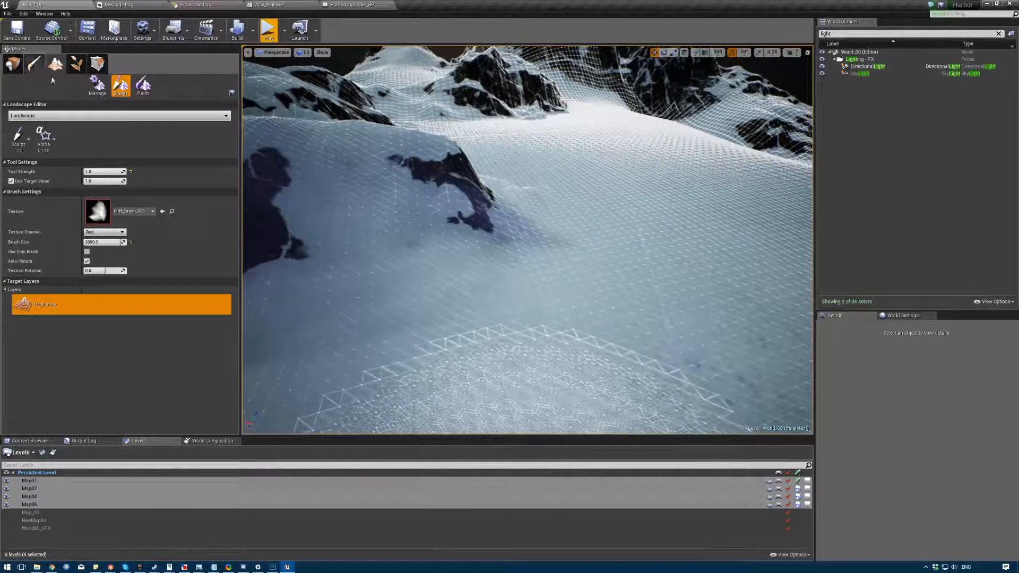
click(45, 136)
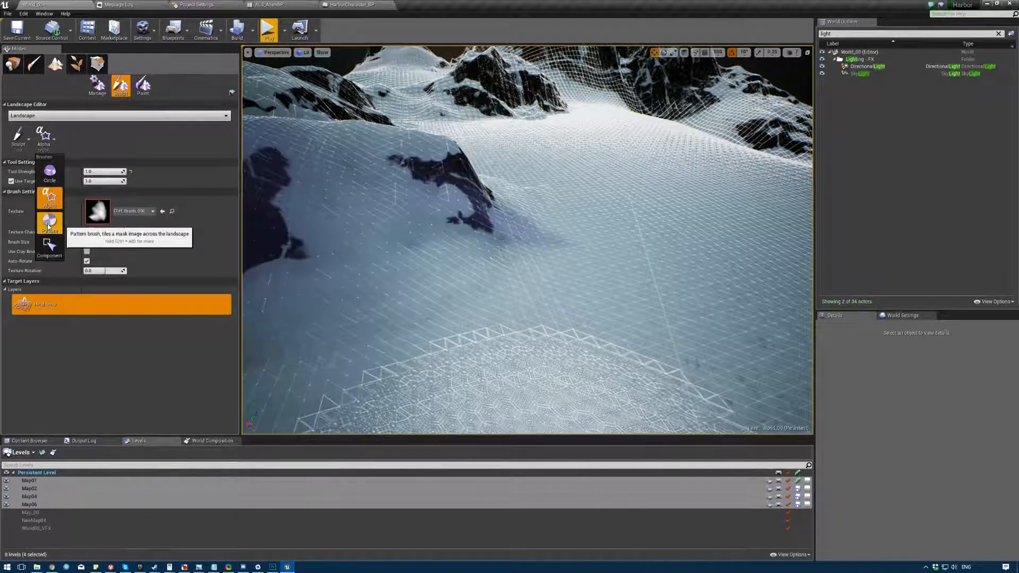
click(48, 225)
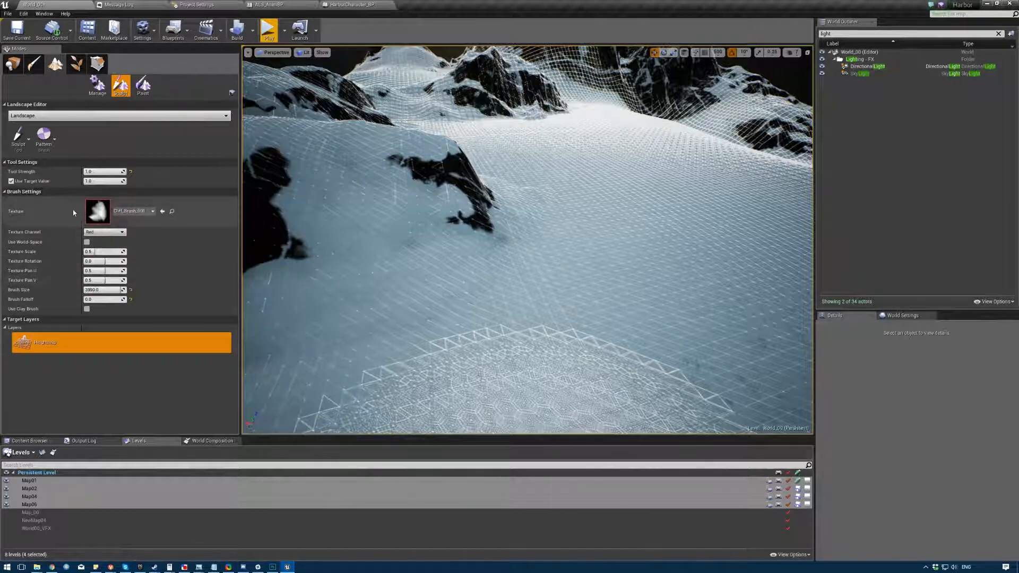
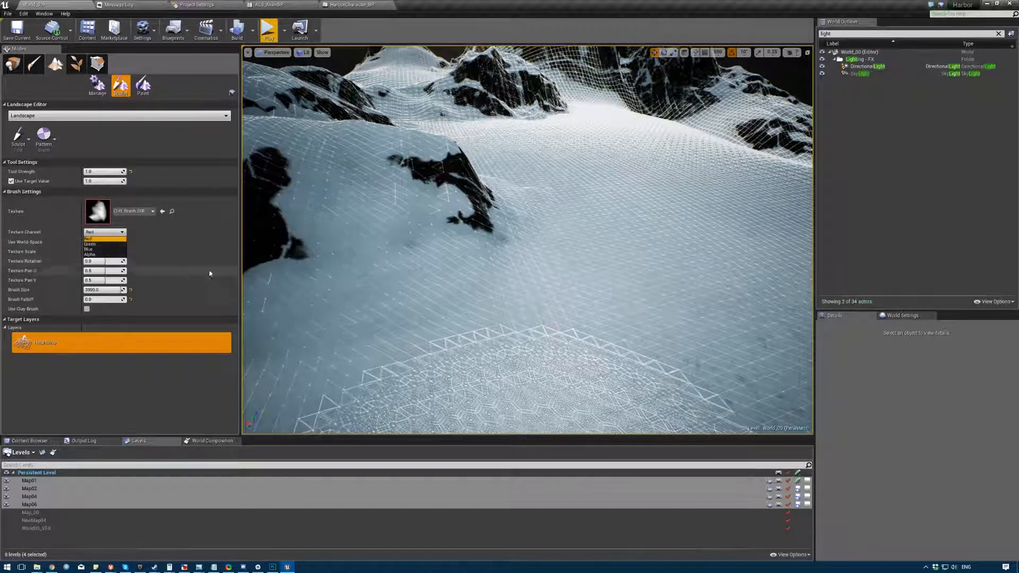
right_drag(371, 276, 378, 218)
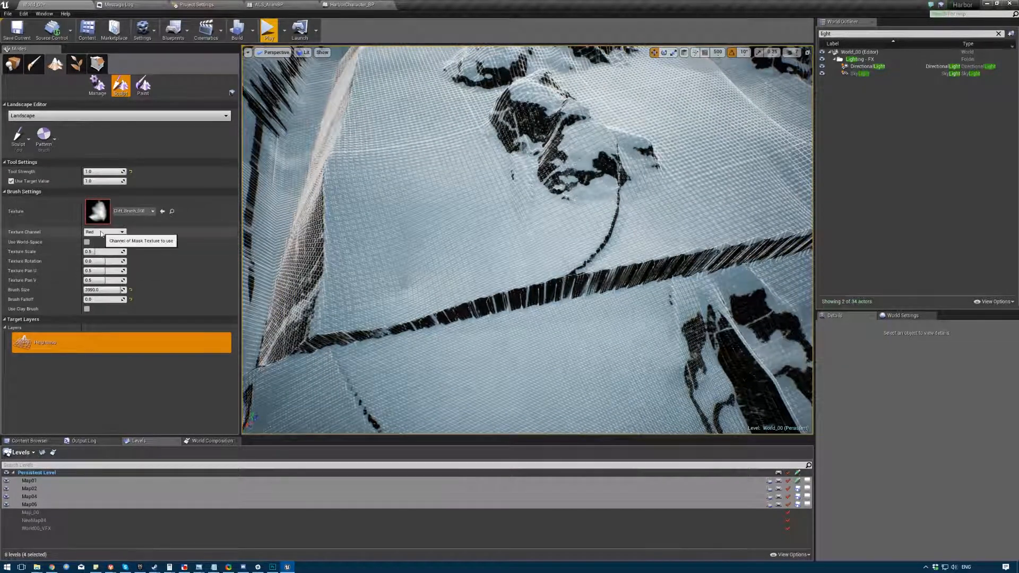
right_drag(297, 249, 372, 250)
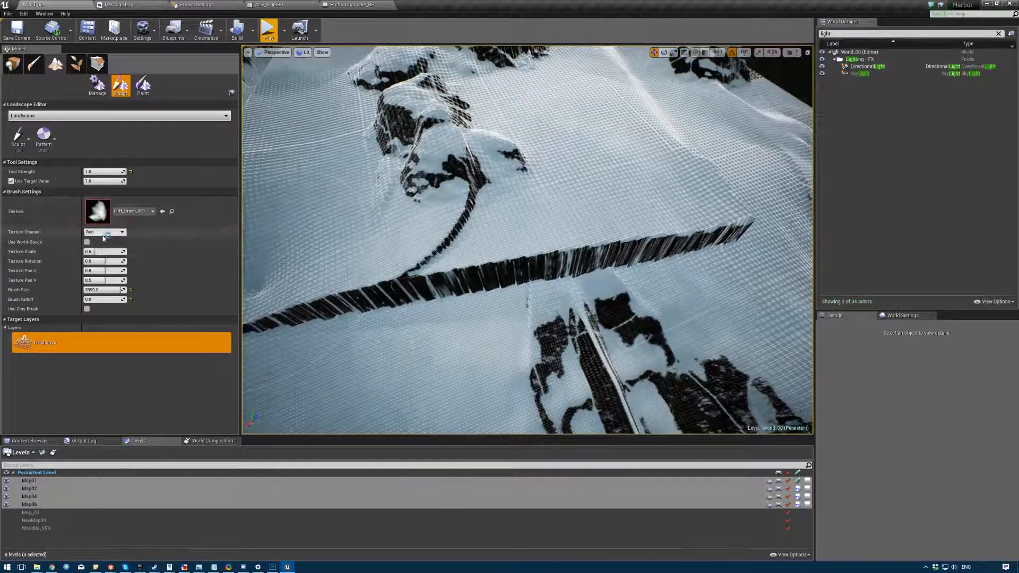
- Change the Sculpt brush to Component and highlight components on the snowy landscape
click(41, 139)
click(49, 247)
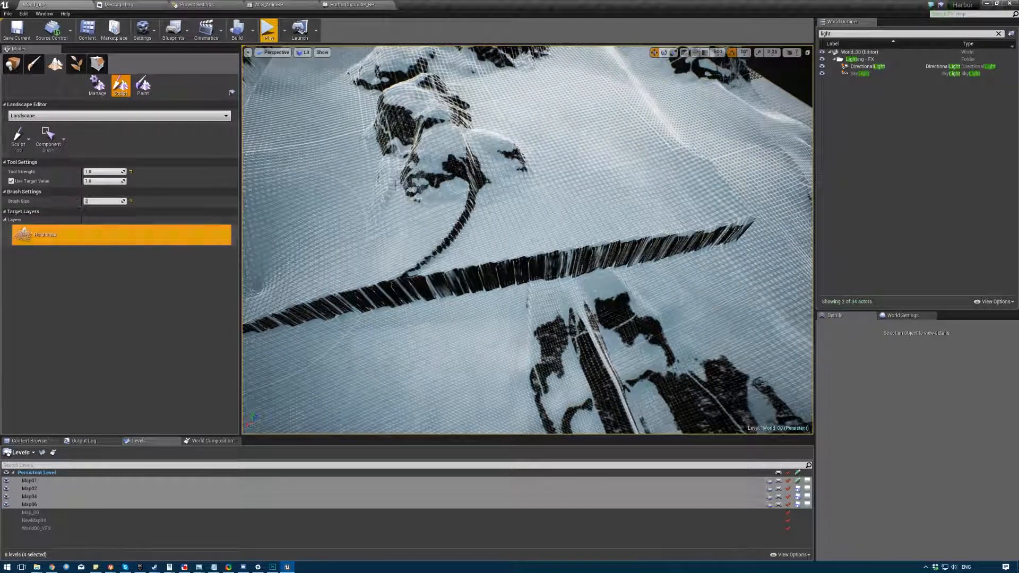
mouse_move(433, 272)
right_down()
mouse_move(478, 273)
mouse_move(477, 286)
mouse_move(372, 287)
mouse_move(339, 270)
right_up()
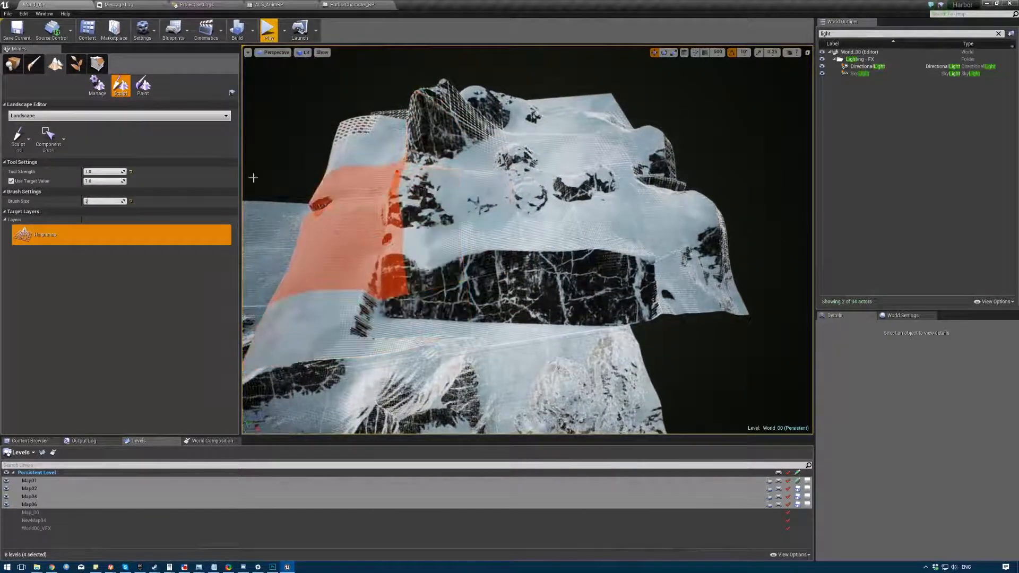
- Check which brush types the Smooth tool offers, and return to the Sculpt tool with the Component brush
click(26, 139)
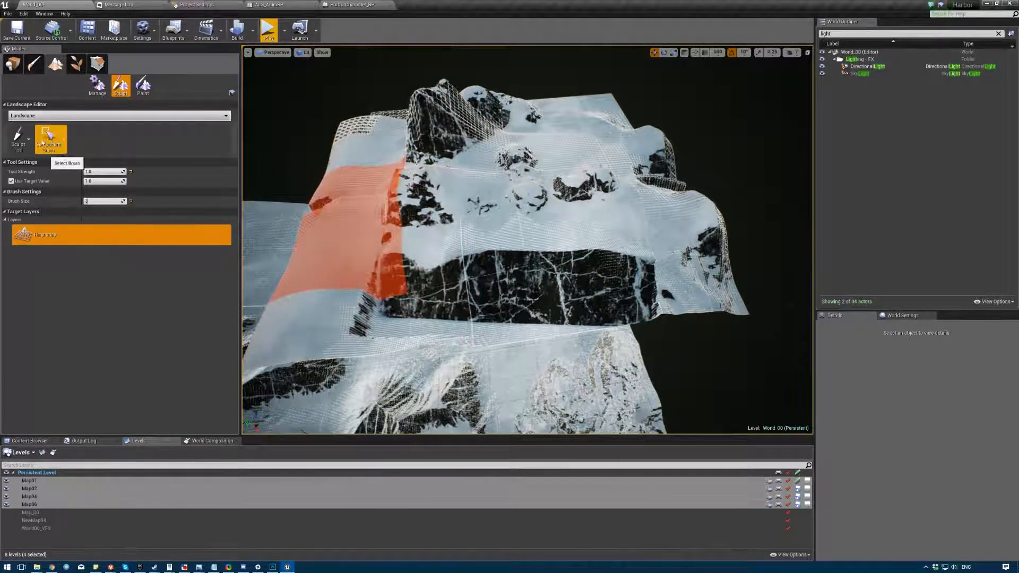
click(20, 149)
click(26, 198)
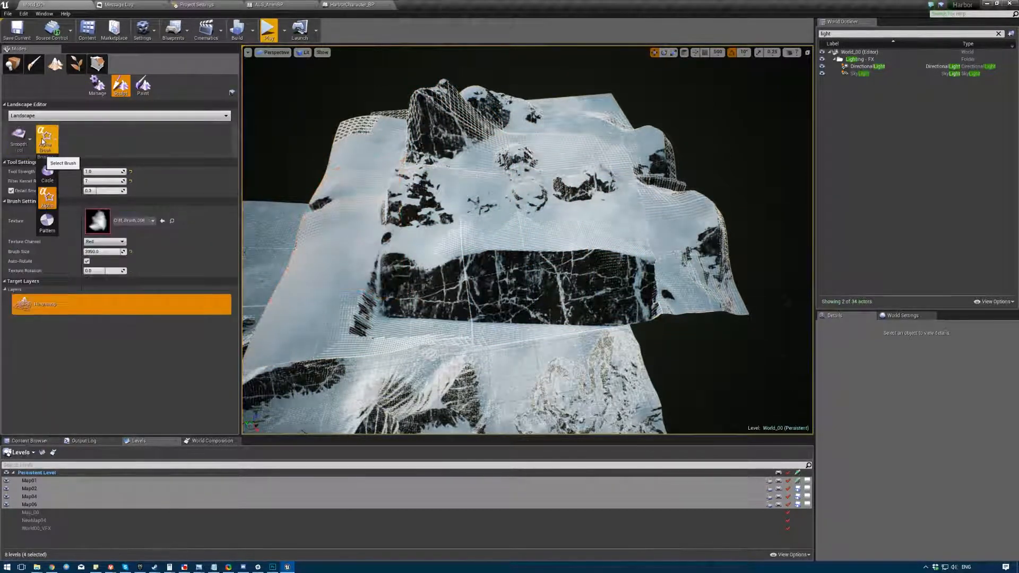
click(19, 137)
click(26, 170)
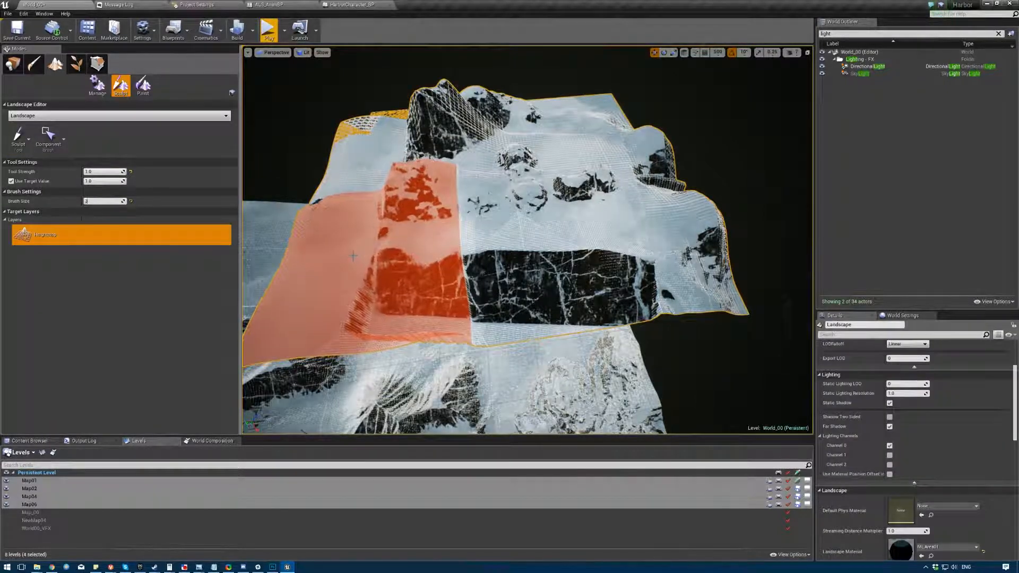
- Set the Tool Strength to 10 and raise whole landscape components near the edge with the size 2 Component brush
mouse_move(599, 249)
right_down()
mouse_move(477, 255)
mouse_move(435, 244)
mouse_move(530, 239)
right_up()
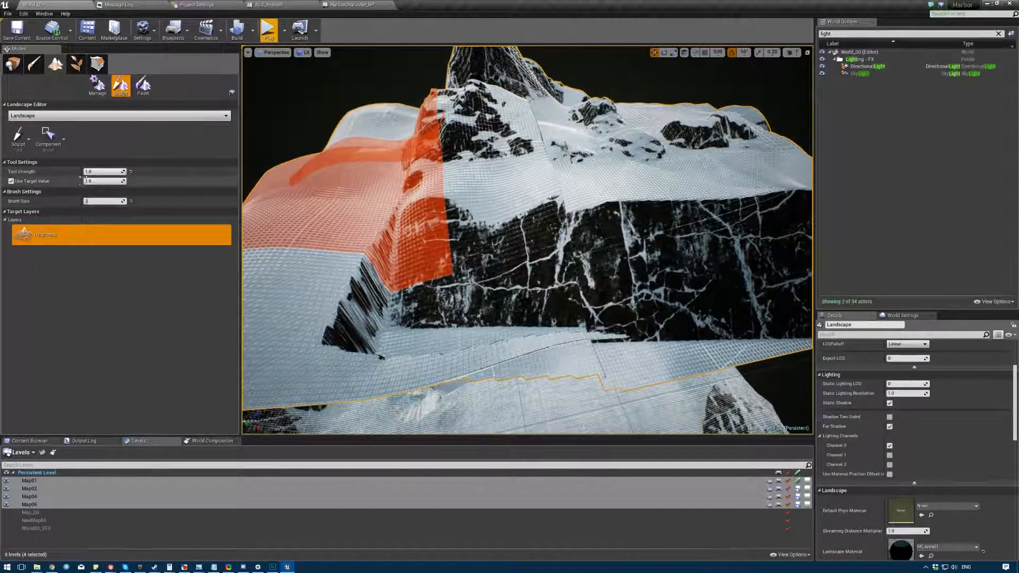
click(91, 173)
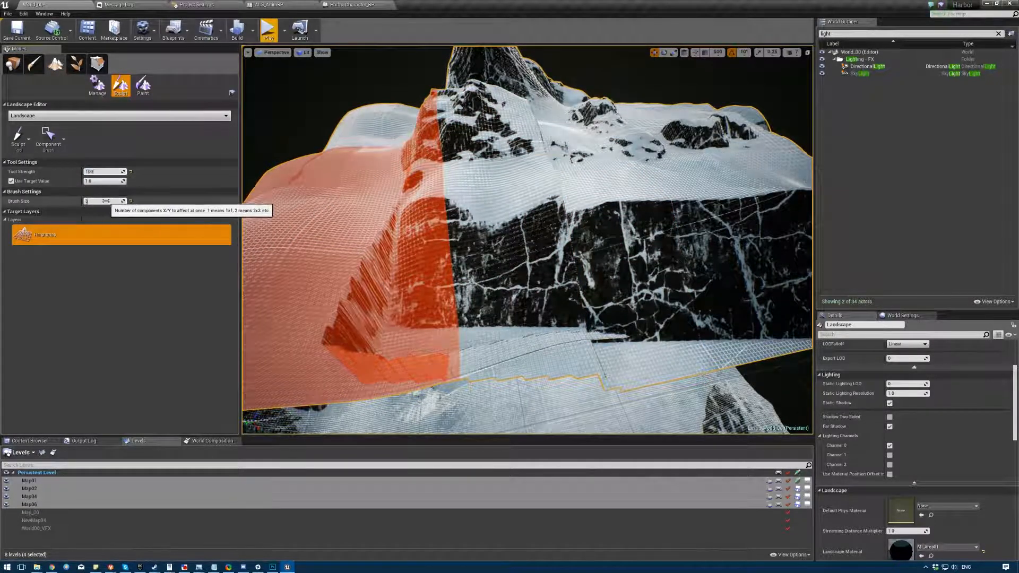
click(465, 224)
click(466, 224)
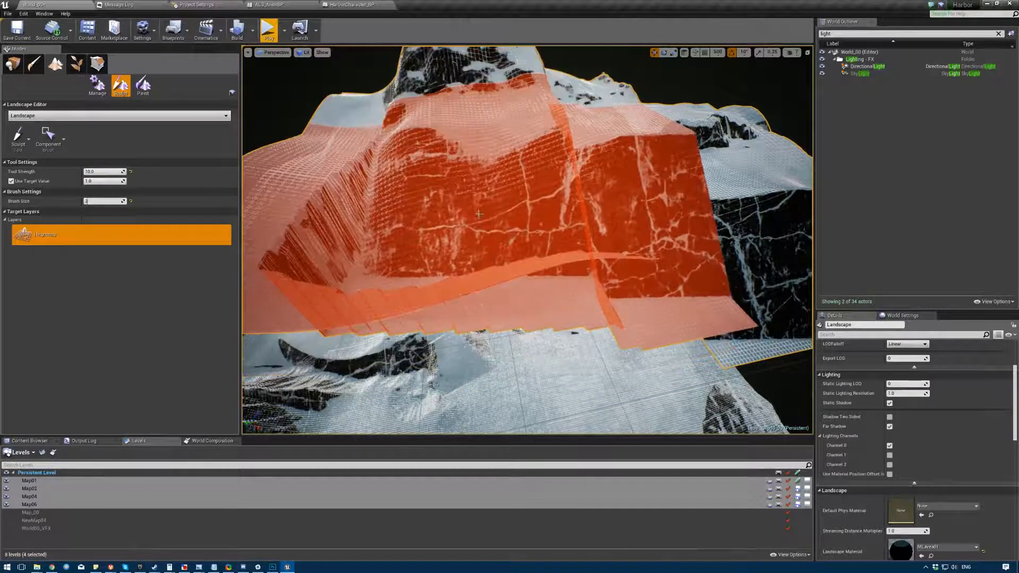
mouse_move(465, 224)
right_down()
mouse_move(509, 202)
mouse_move(444, 157)
right_up()
click(443, 157)
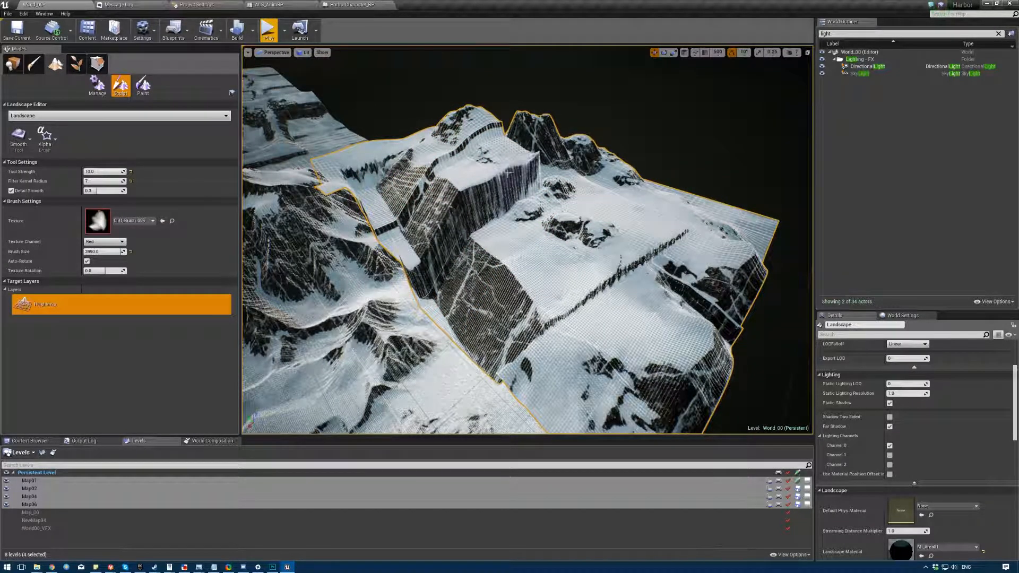
- Turn off Detail Smooth and smooth the steep sides of the raised landscape components with the Smooth tool
click(11, 190)
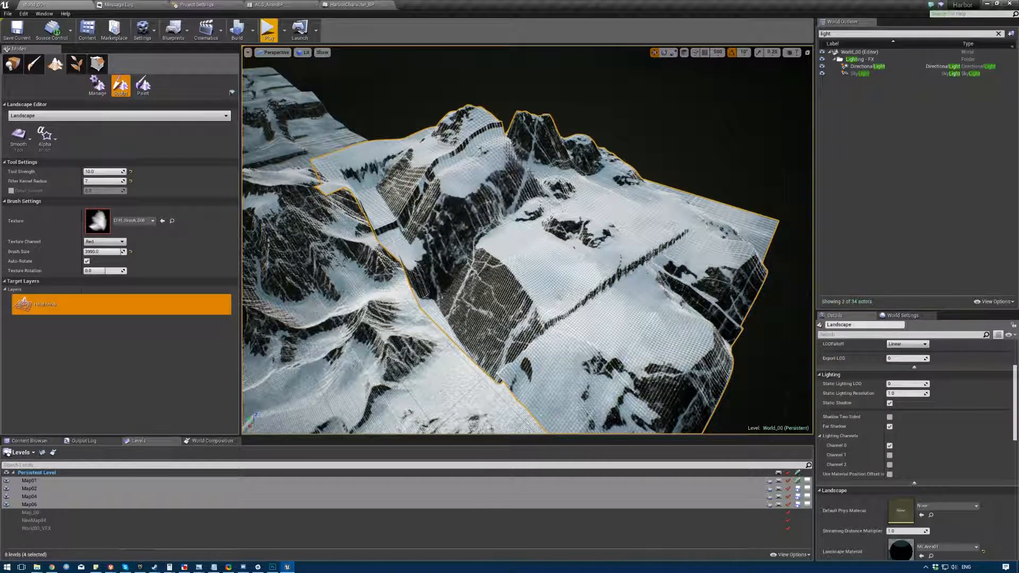
right_drag(528, 171, 435, 209)
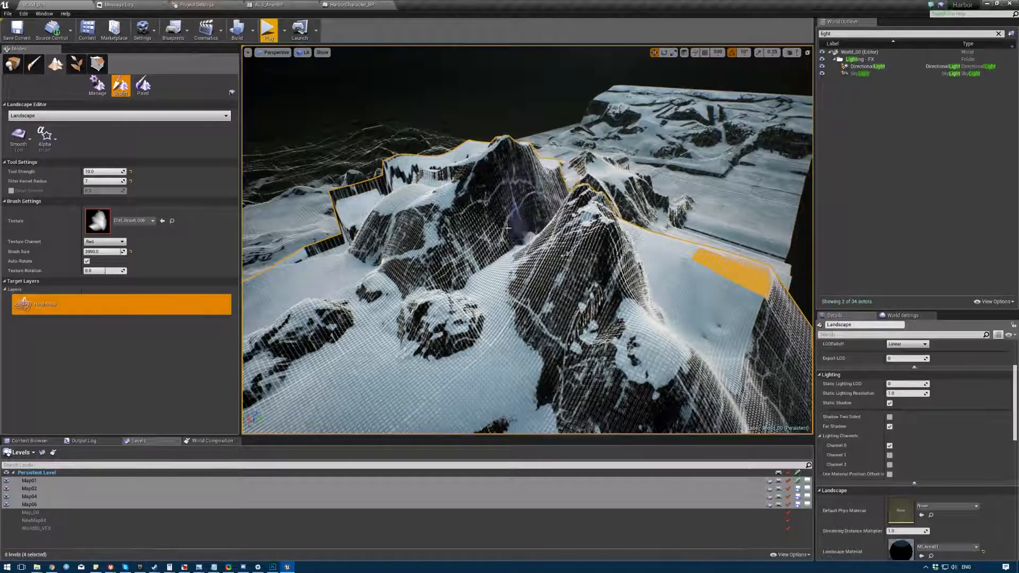
key(w)
right_drag(398, 236, 323, 236)
- Return to the Sculpt tool with the Component brush, set its Brush Size to 1 and raise a single landscape component
click(21, 138)
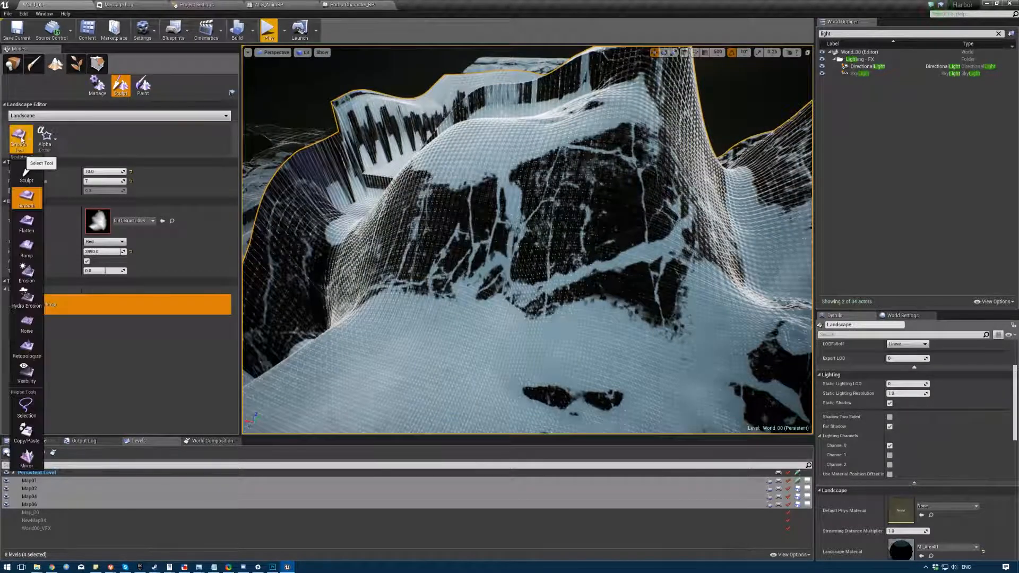
click(26, 174)
click(46, 146)
click(46, 146)
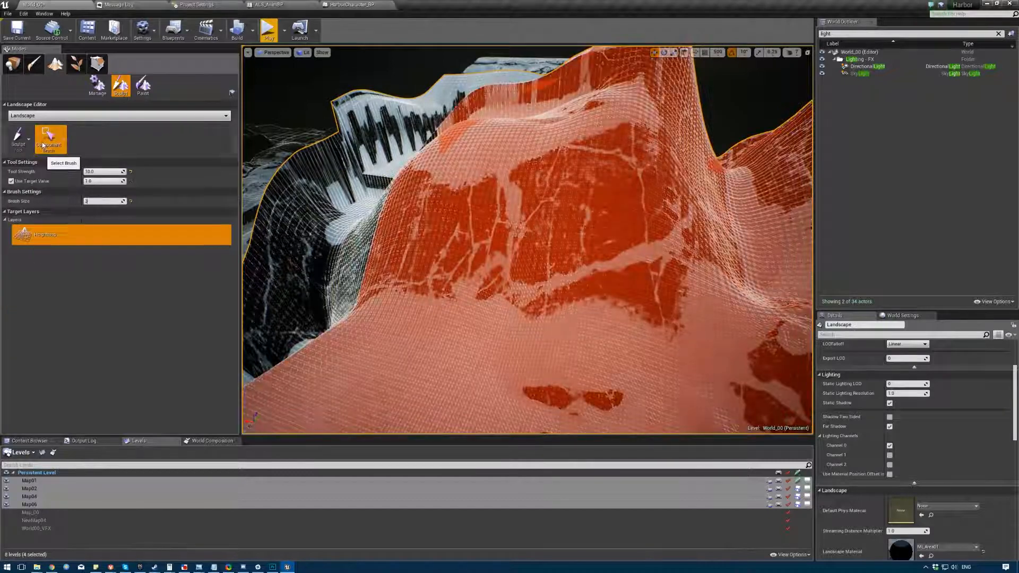
right_drag(394, 211, 414, 223)
key(s)
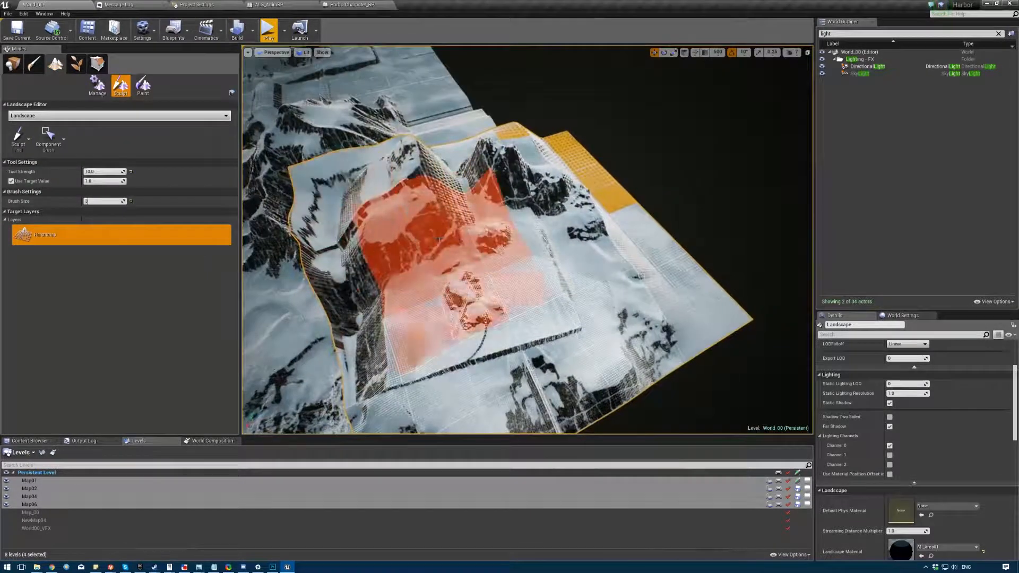
mouse_move(88, 201)
mouse_down()
mouse_move(101, 202)
mouse_move(85, 201)
mouse_up()
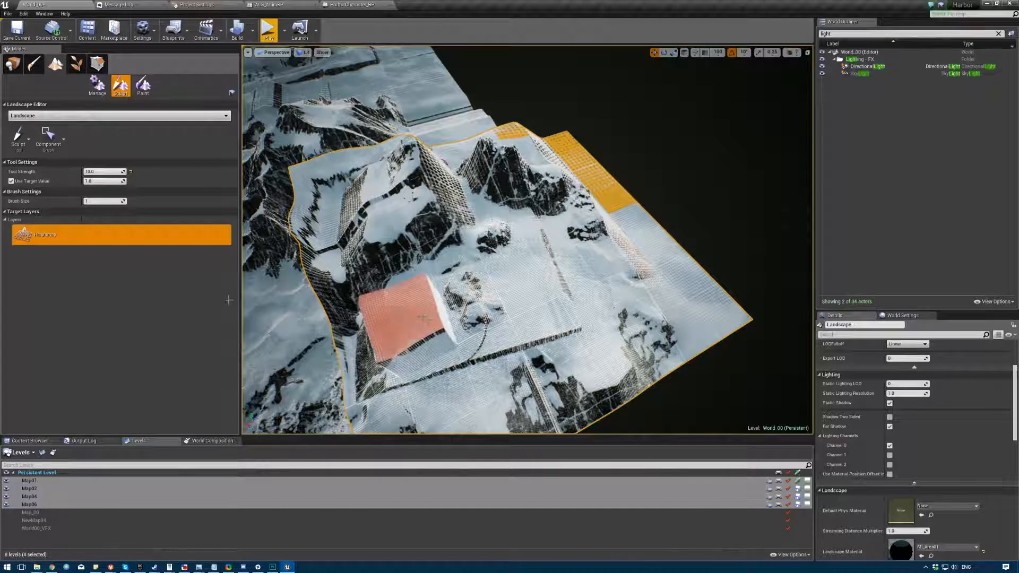
- Smooth the hard edges of the raised single component with the Smooth tool's alpha brush
click(18, 137)
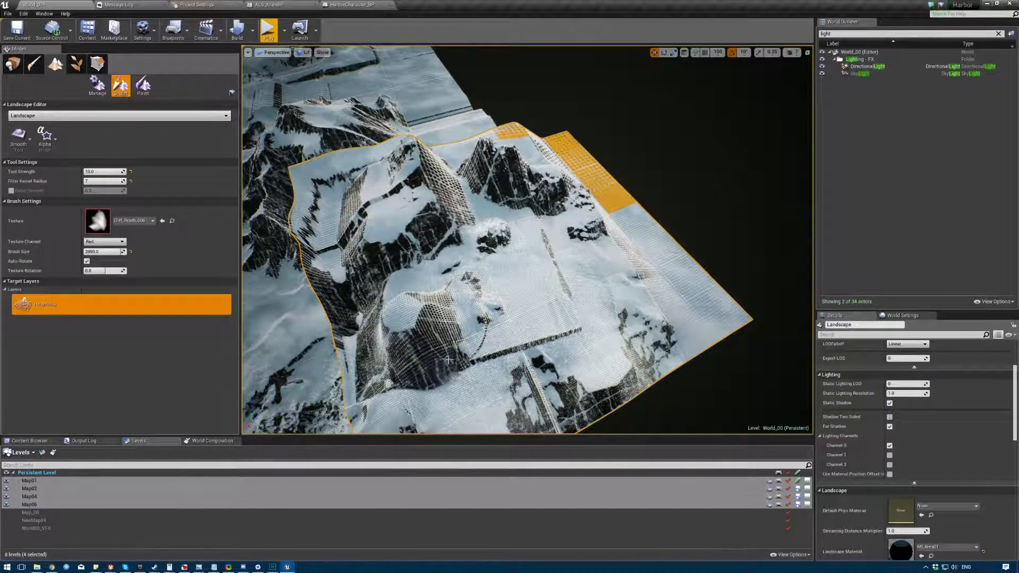
key(w)
mouse_move(448, 360)
right_down()
mouse_move(446, 250)
mouse_move(605, 250)
right_up()
key(s)
click(55, 139)
click(53, 139)
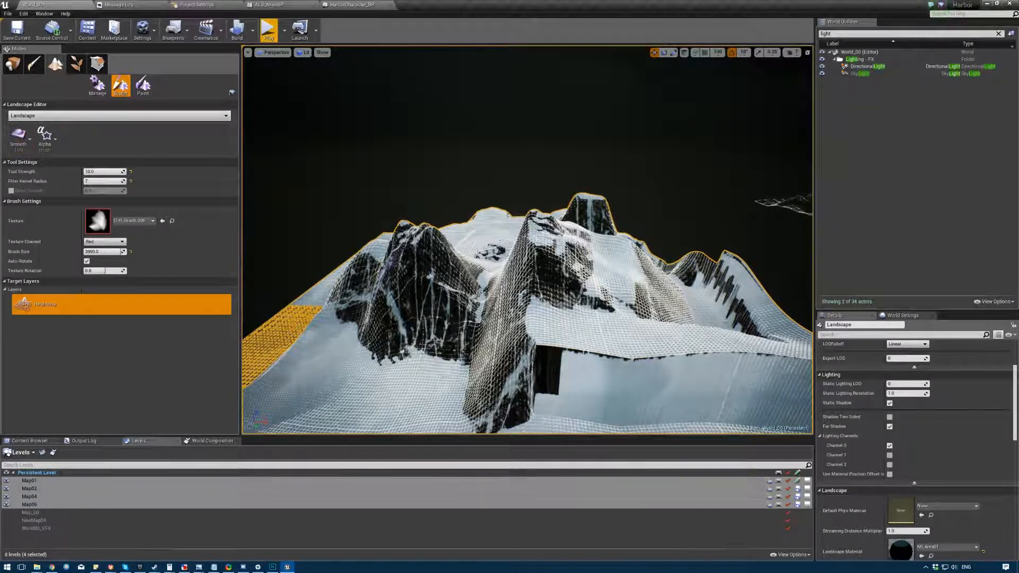
- Switch to landscape Paint mode and review its paint tools, brush settings and target layers
click(143, 85)
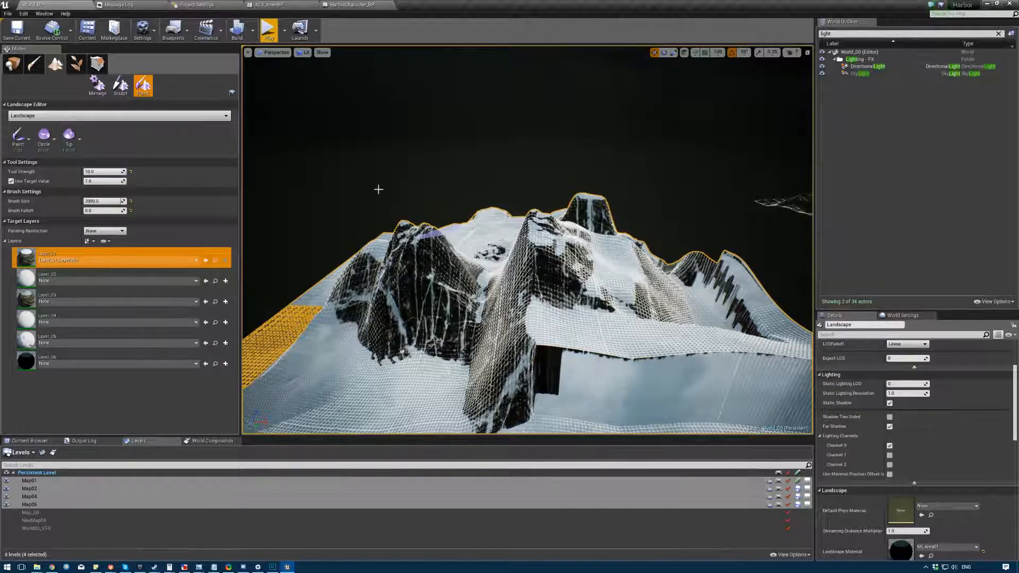
right_drag(377, 189, 355, 193)
click(18, 135)
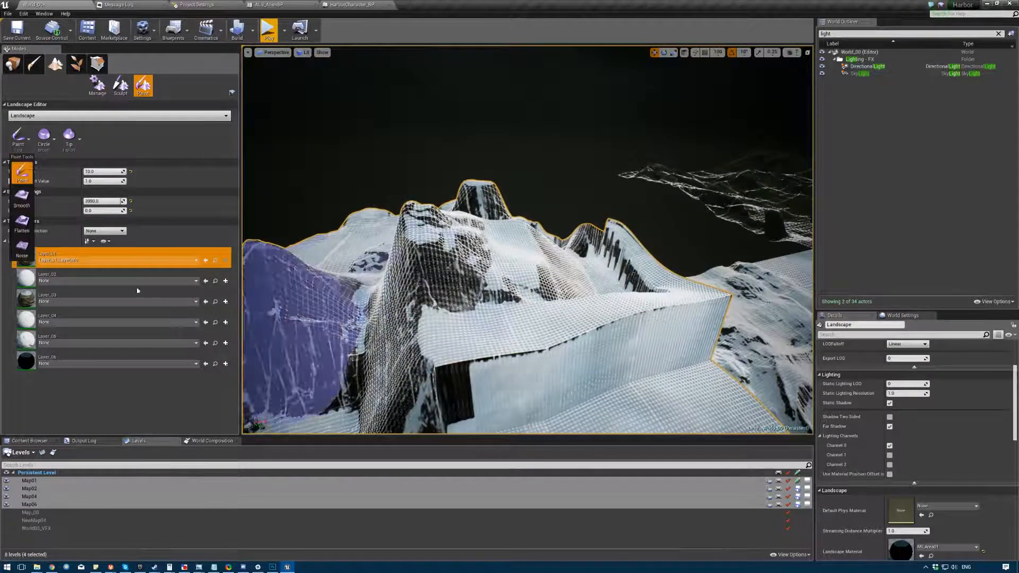
click(44, 136)
click(16, 139)
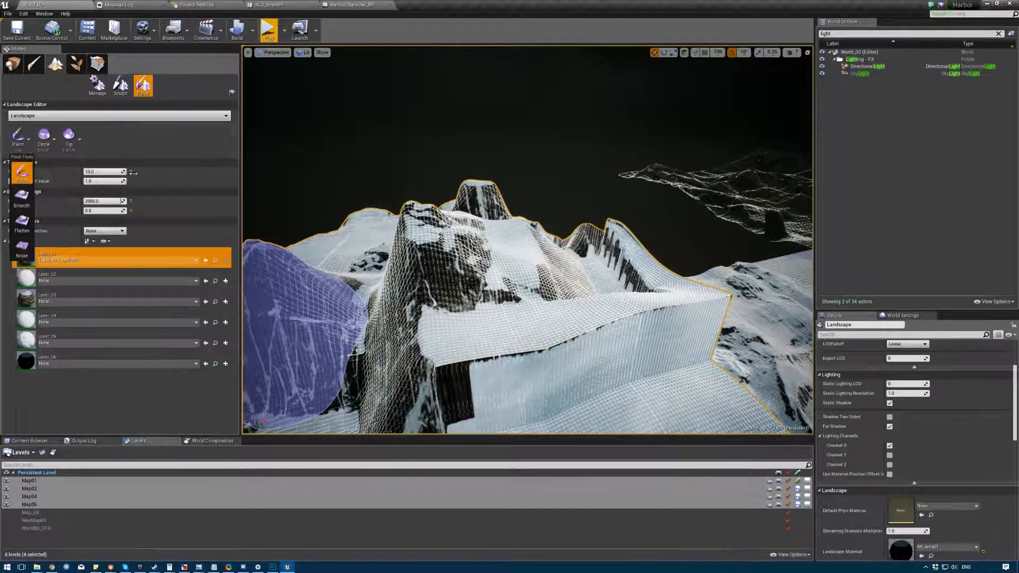
- Leave landscape editing and delete the sculpted demo landscape
mouse_move(542, 167)
right_down()
mouse_move(551, 181)
mouse_move(542, 168)
mouse_move(542, 207)
mouse_move(542, 160)
mouse_move(473, 206)
mouse_move(583, 202)
right_up()
key(s)
key(w)
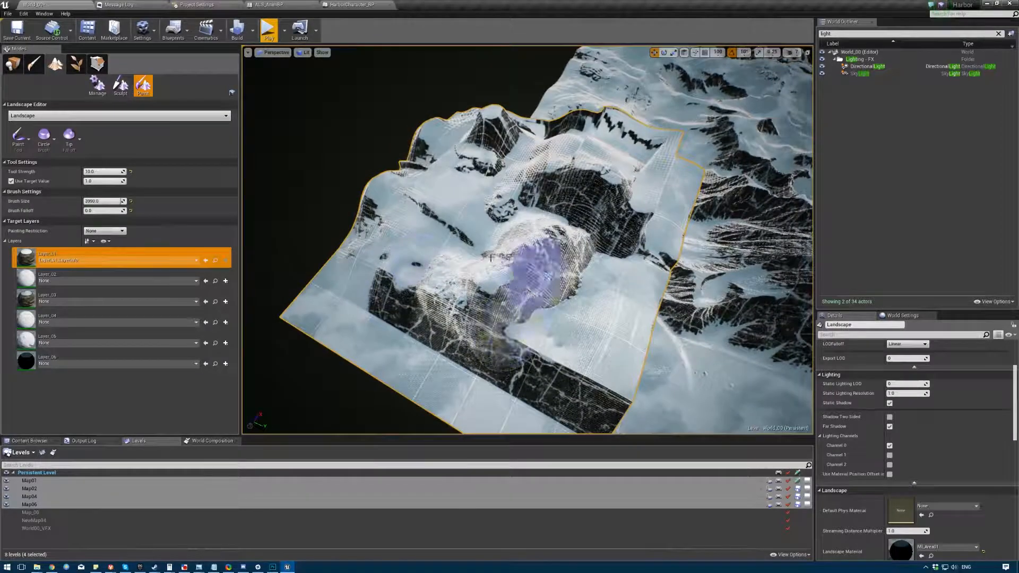
key(a)
right_drag(490, 257, 371, 297)
key(w)
key(s)
click(13, 64)
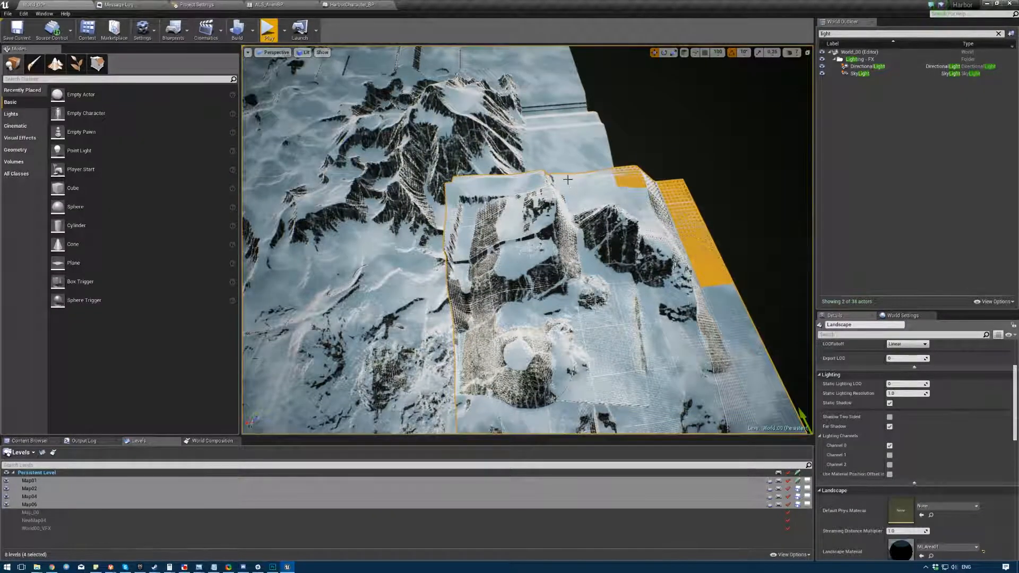
key(Delete)
- Turn off the Mesh Edges show flag to hide the wireframe overlay in the viewport
right_drag(567, 180, 474, 168)
click(302, 52)
click(281, 53)
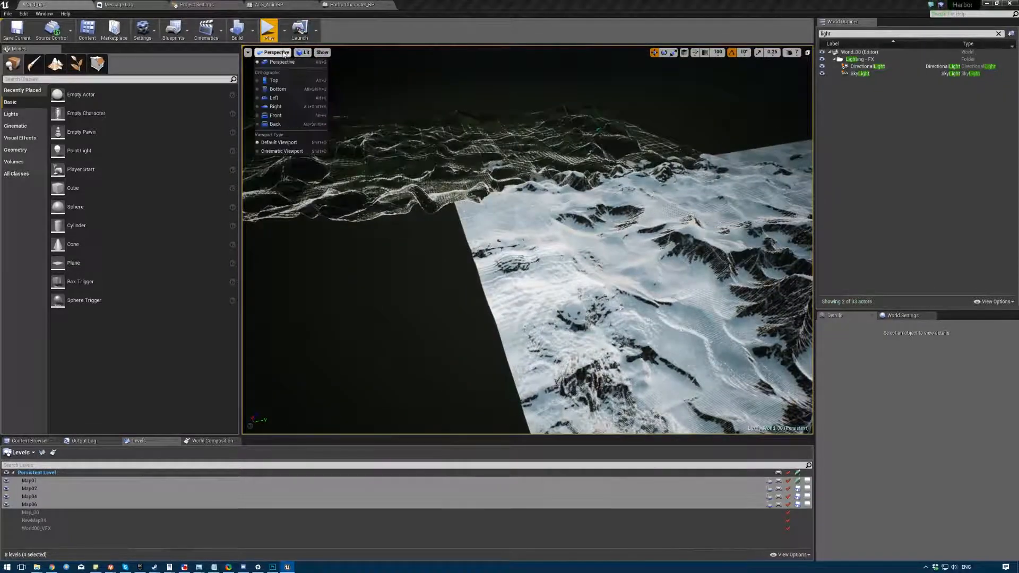
click(300, 53)
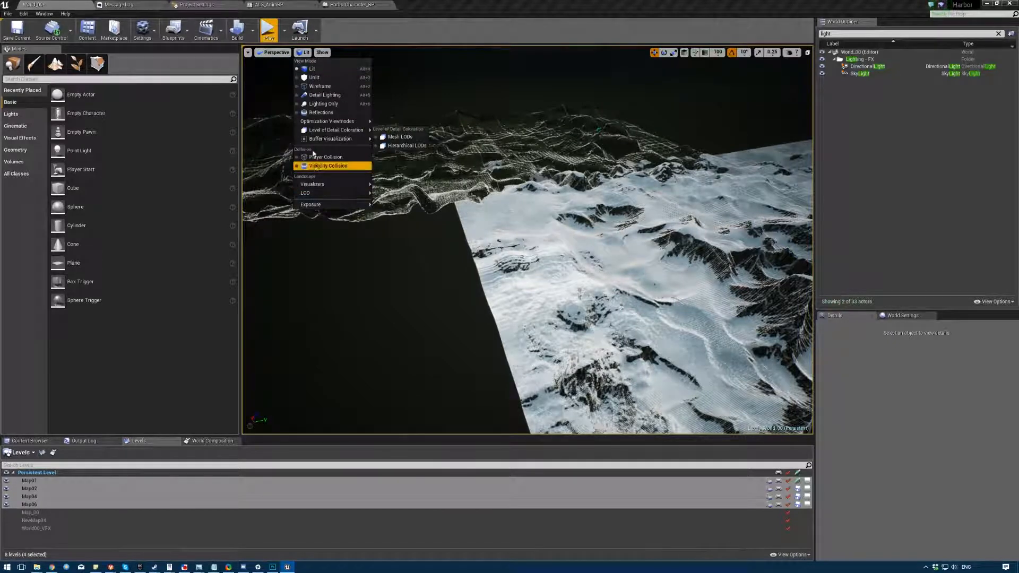
click(321, 52)
mouse_move(345, 256)
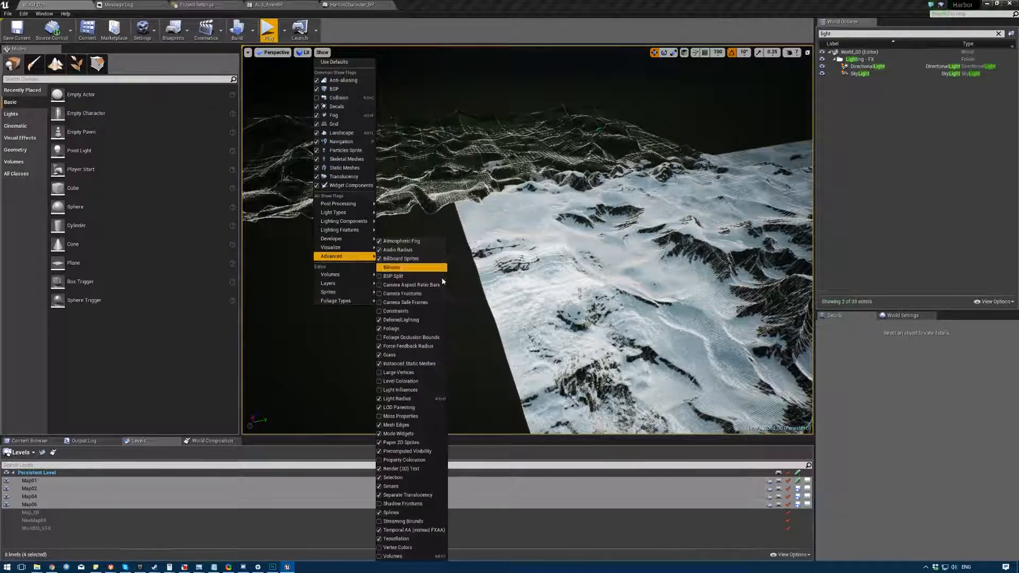
click(397, 425)
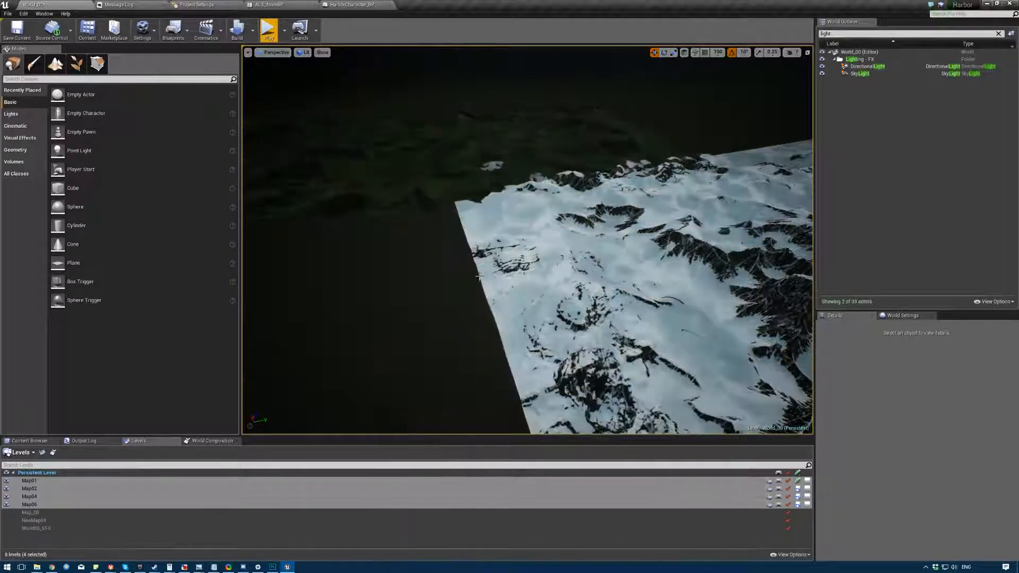
- Select the remaining snowy landscape and bring up the New Landscape tool in landscape Manage mode
right_drag(527, 240, 619, 302)
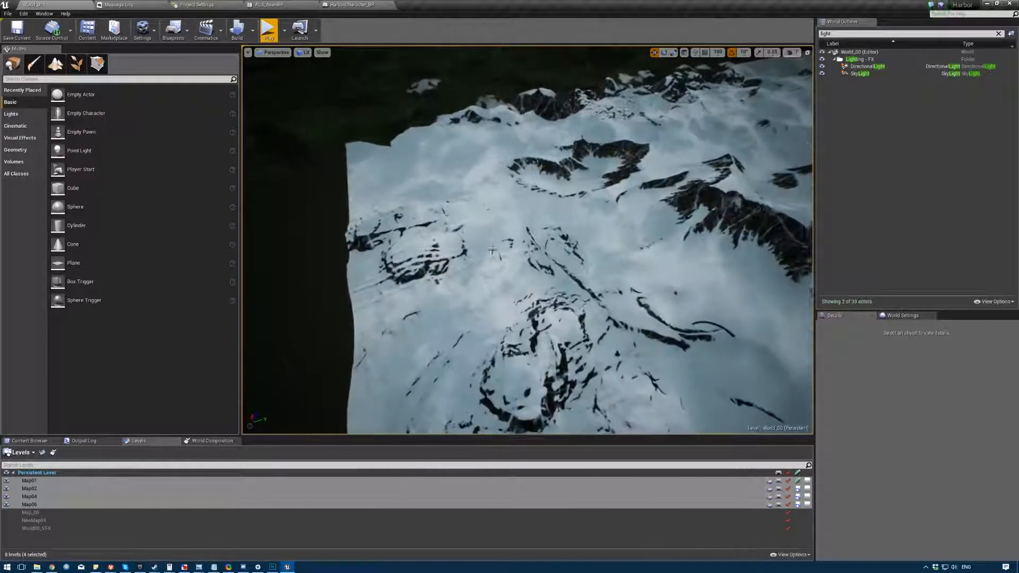
click(527, 240)
right_drag(527, 239, 616, 186)
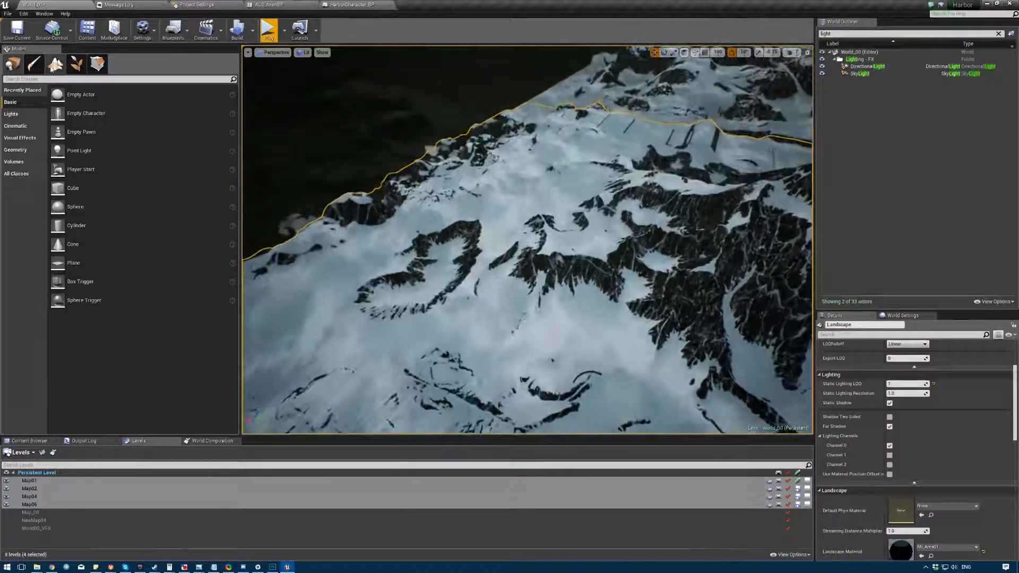
click(55, 63)
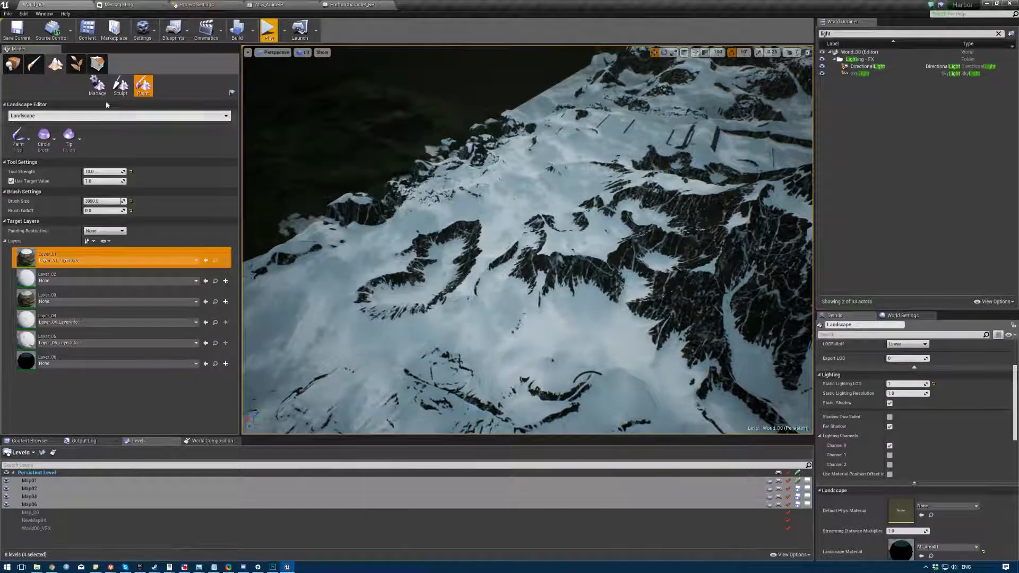
click(97, 85)
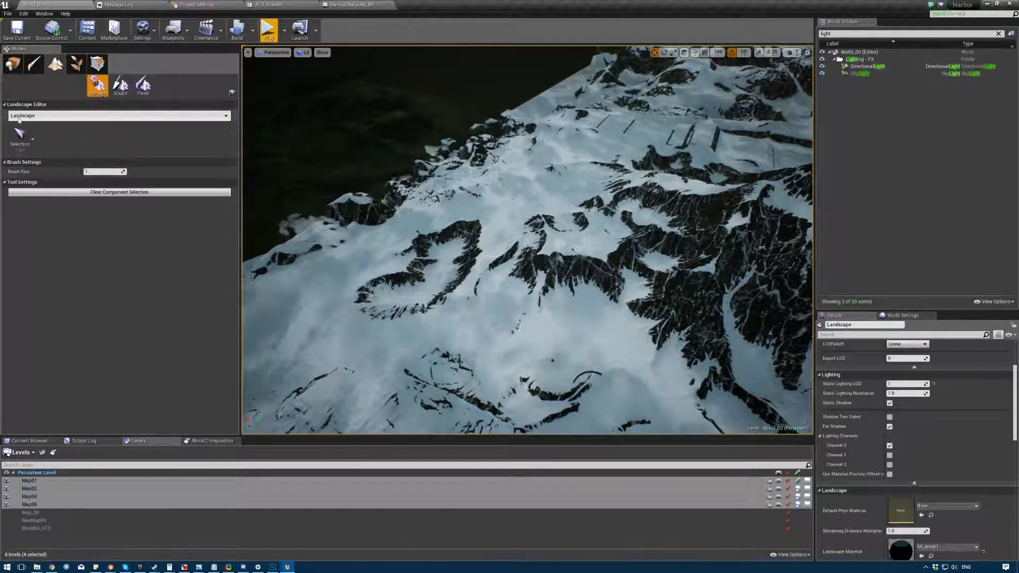
click(21, 137)
click(32, 163)
- Set the new landscape to Import from File and load output03.r16 as its heightmap
right_drag(527, 239, 716, 228)
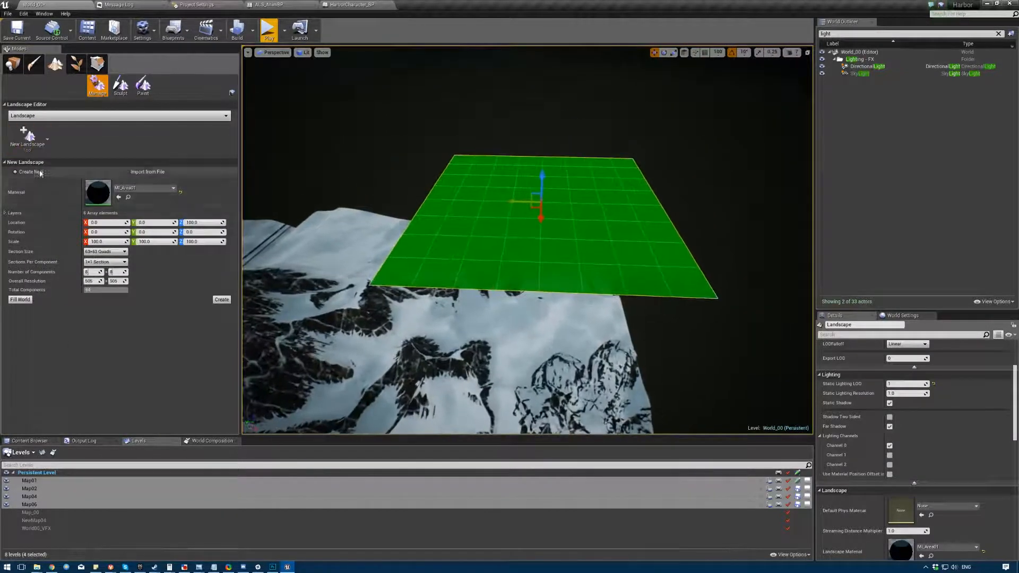
click(134, 174)
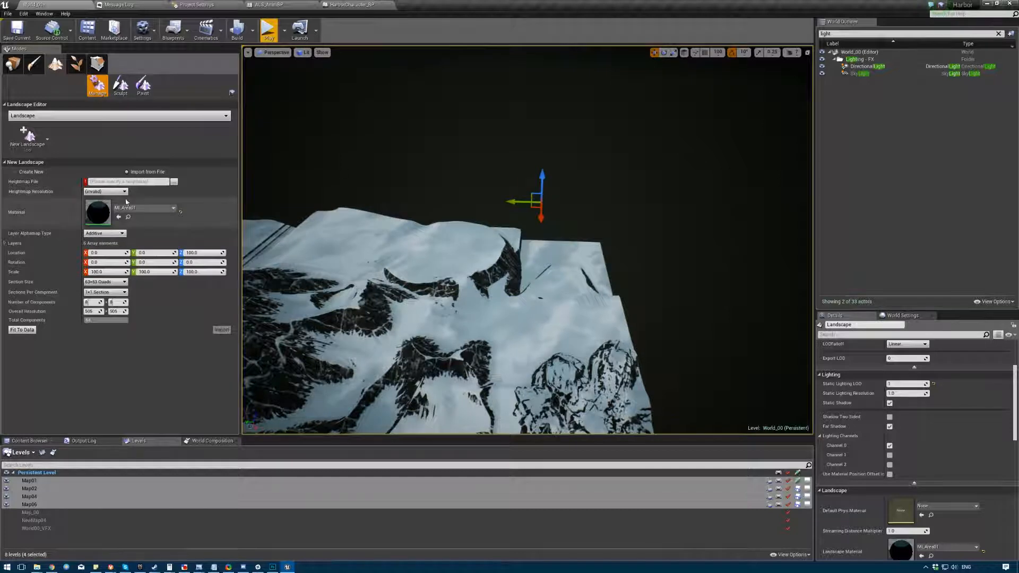
click(174, 182)
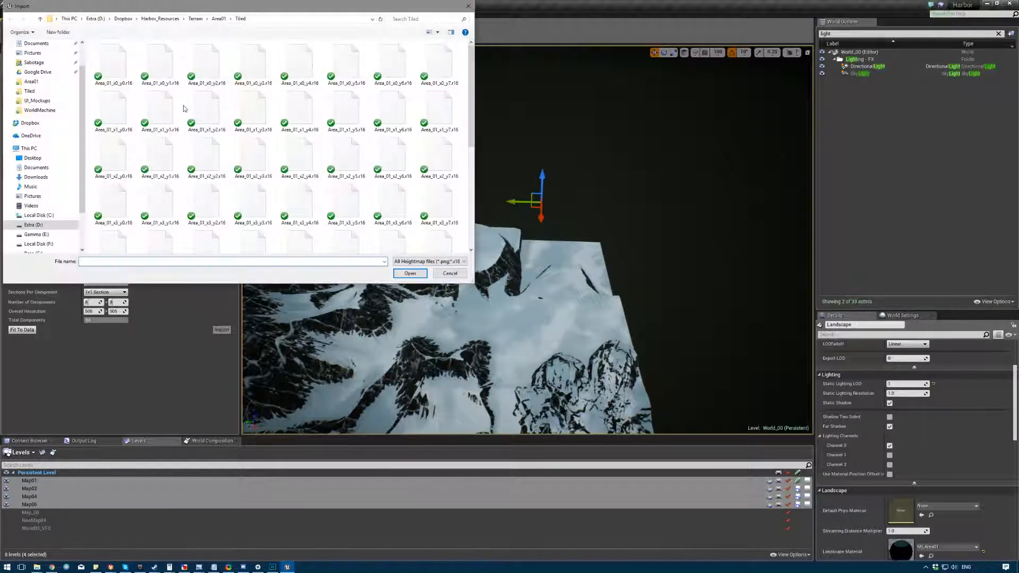
drag(469, 103, 470, 202)
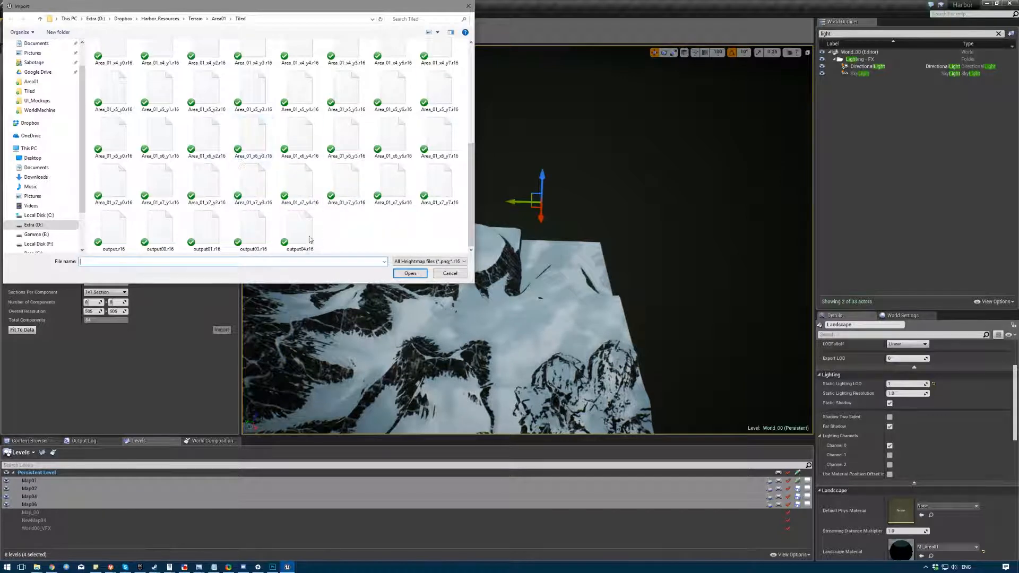
click(237, 225)
double_click(247, 230)
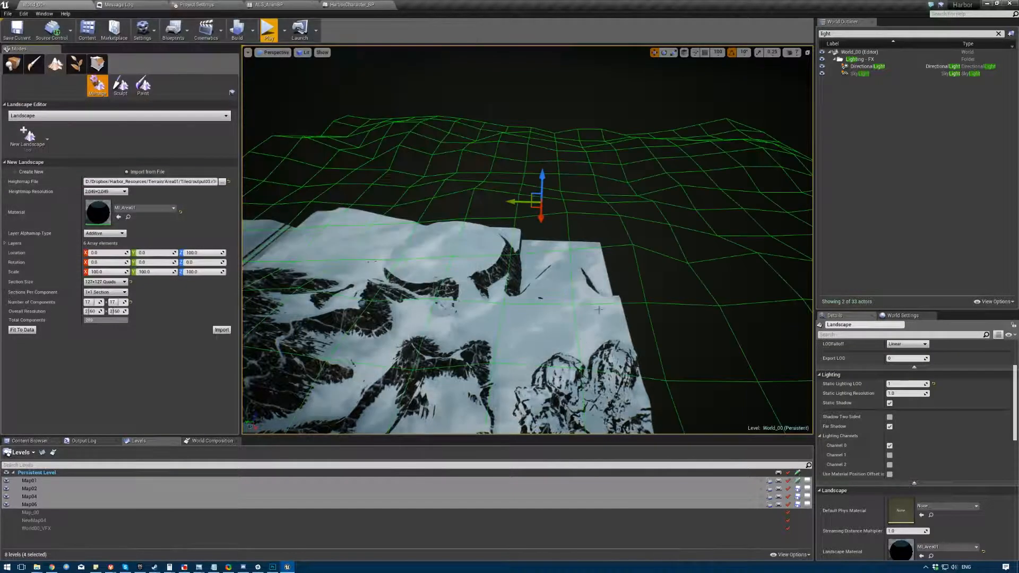
- Move the landscape preview along the Y axis beside the snowy terrain and import the landscape there
right_drag(306, 256, 355, 247)
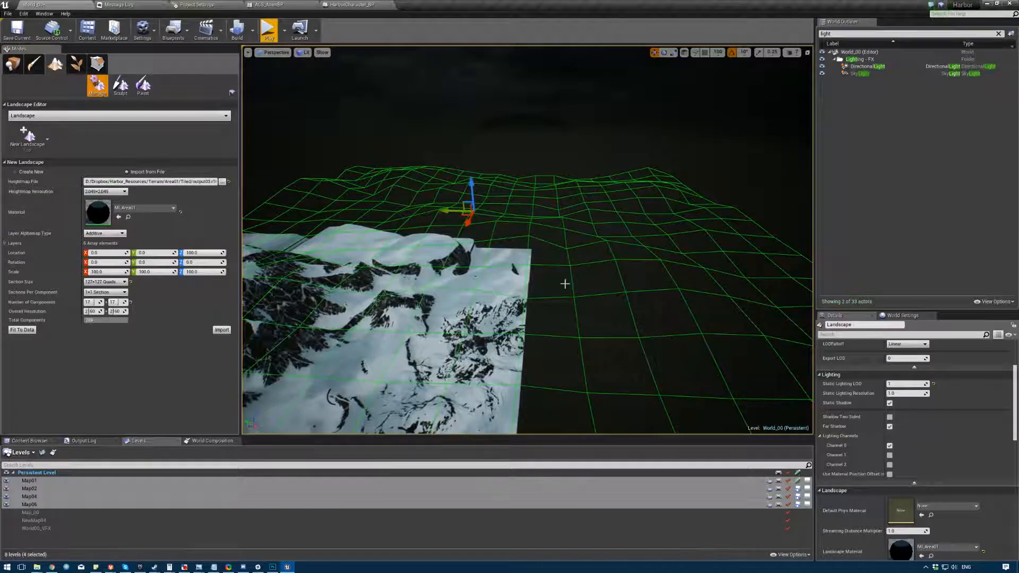
right_drag(564, 283, 525, 305)
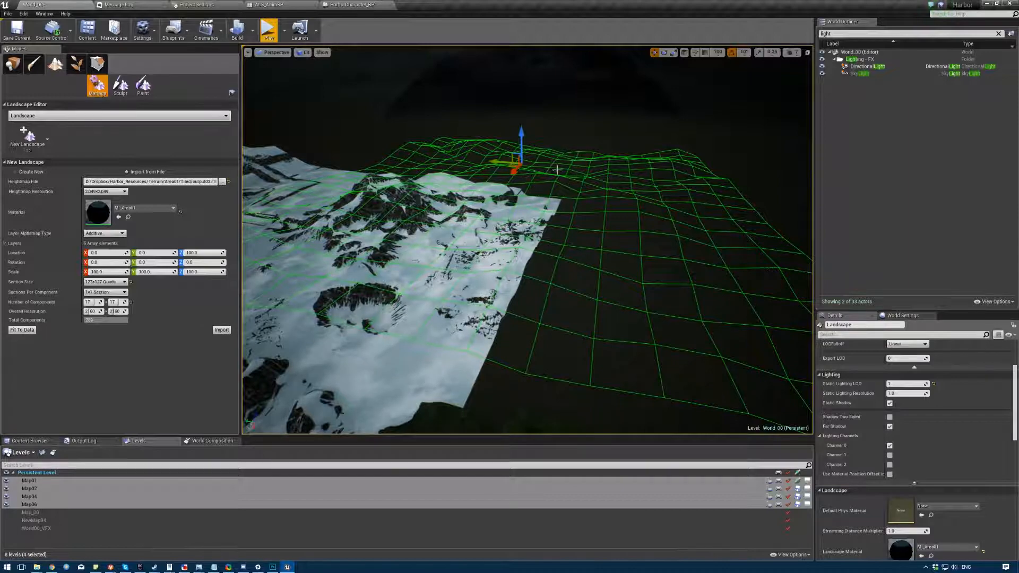
drag(498, 162, 688, 177)
right_drag(688, 177, 782, 222)
right_drag(509, 278, 439, 248)
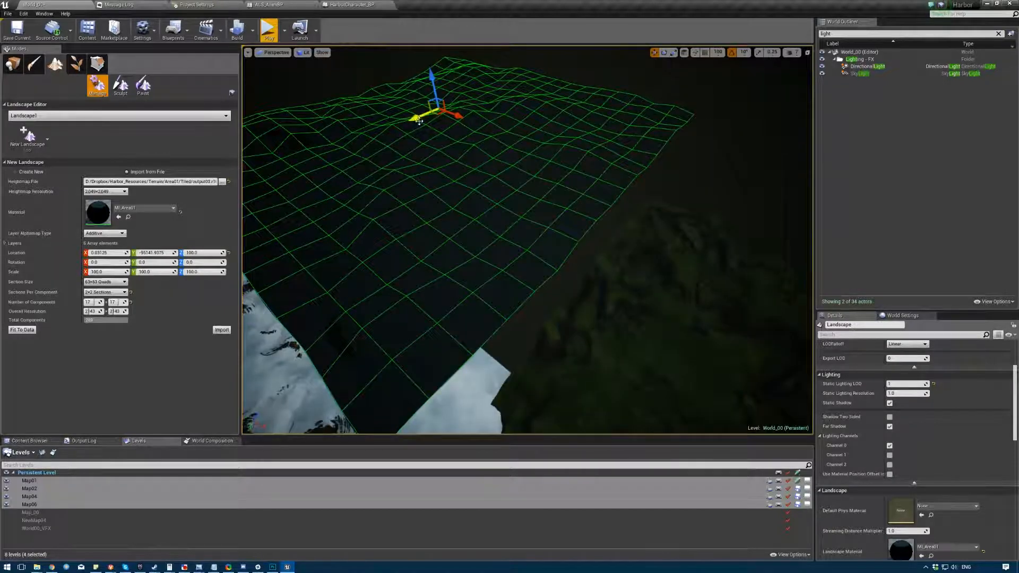
- Shift the next new-landscape preview farther along the Y axis, and switch to Sculpt mode
drag(419, 121, 480, 94)
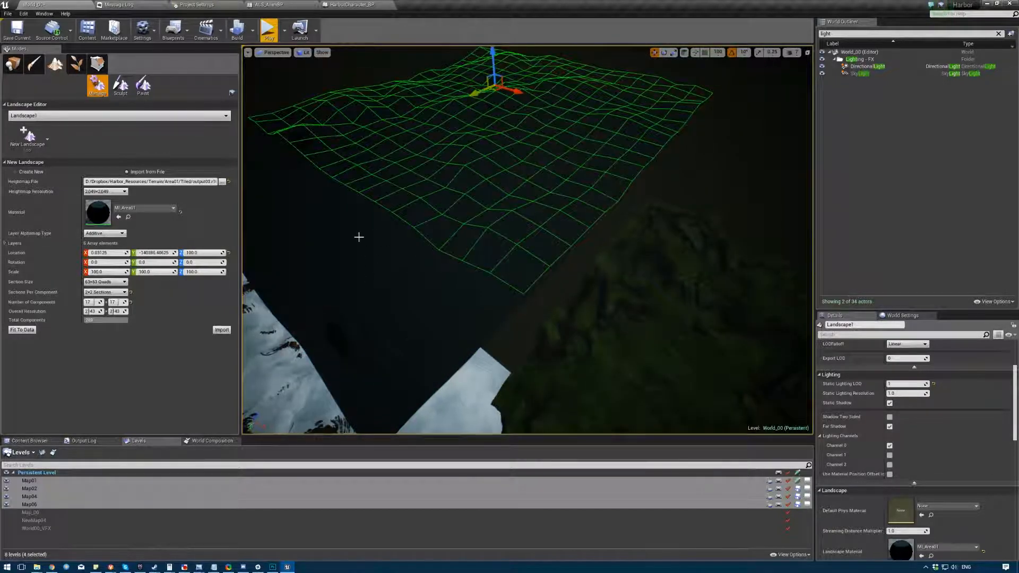
drag(478, 94, 554, 67)
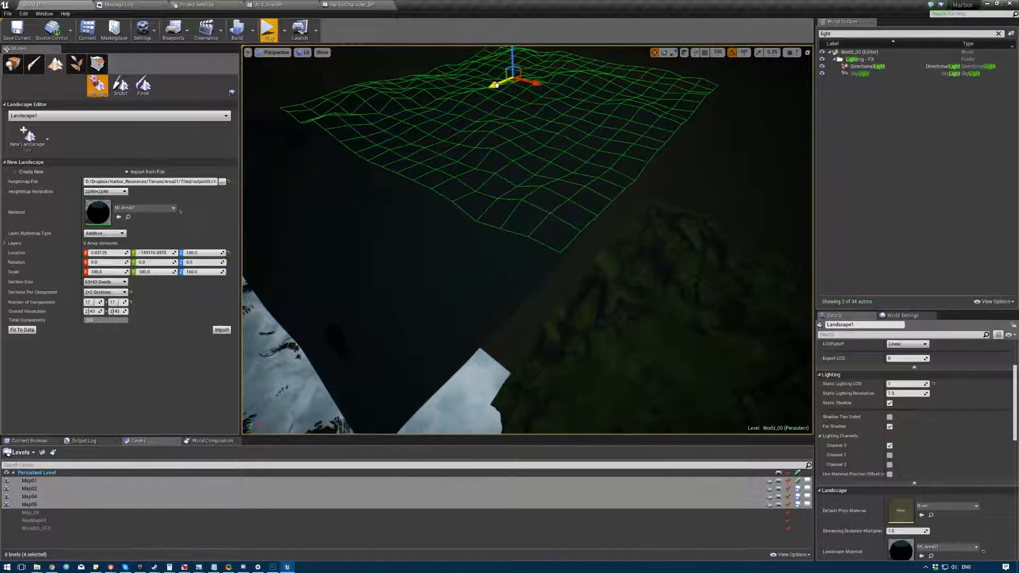
click(555, 67)
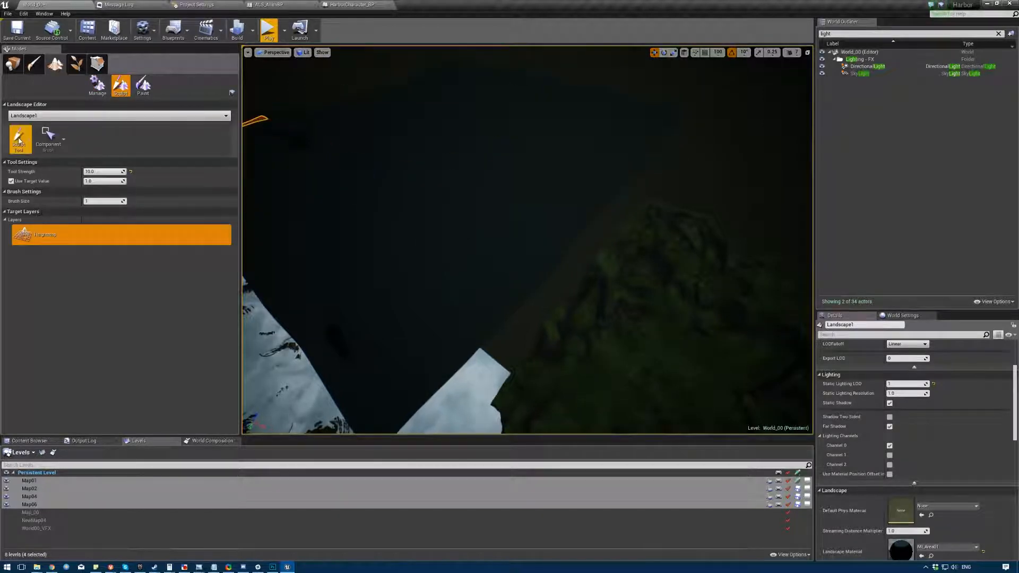
- Exit landscape editing and delete the newly imported landscape
click(19, 139)
click(22, 134)
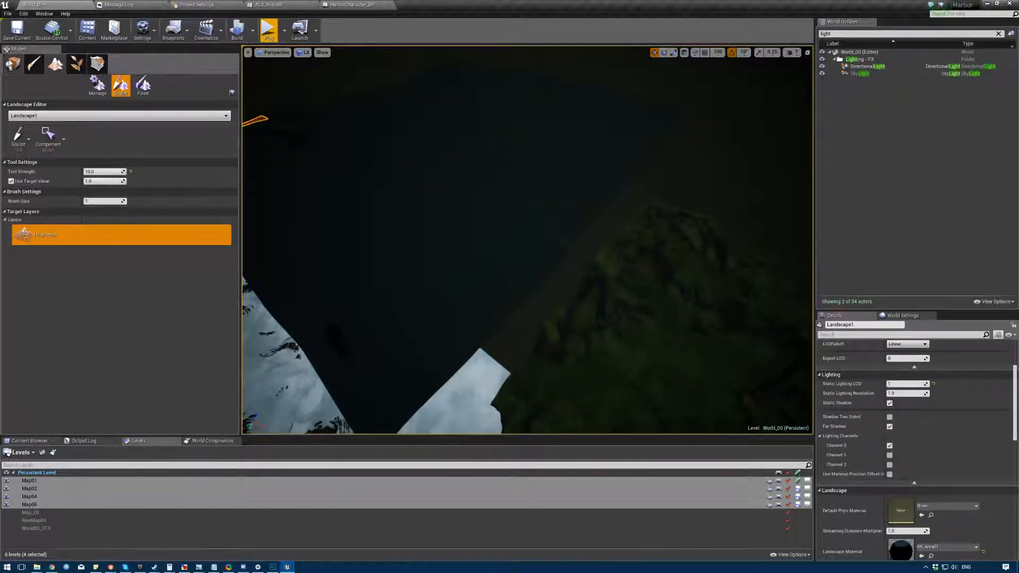
key(shift+1)
key(Delete)
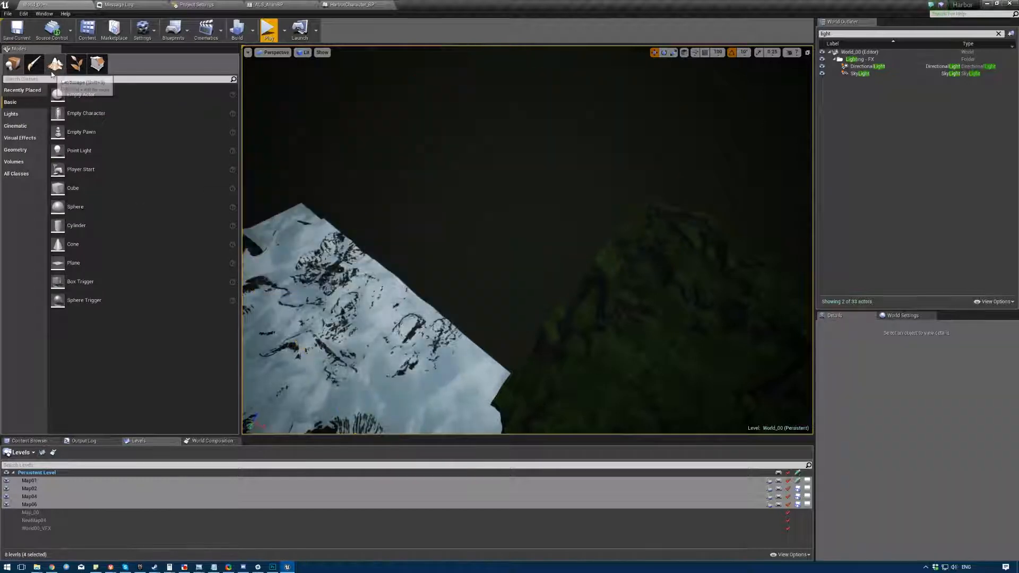
- Return to the new-landscape setup for output03.r16 and set the preview's Z scale to 250
click(52, 72)
click(24, 144)
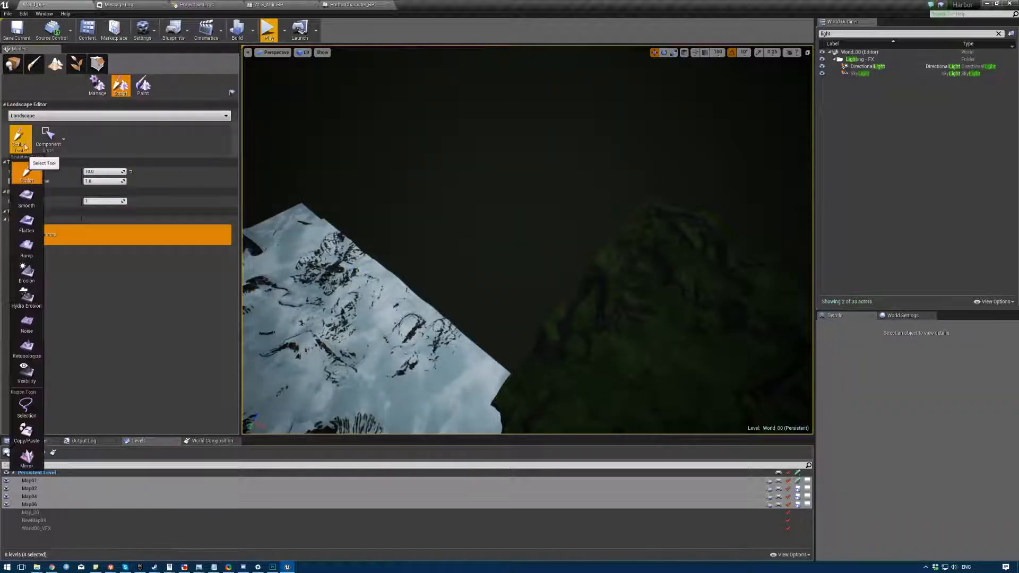
click(97, 85)
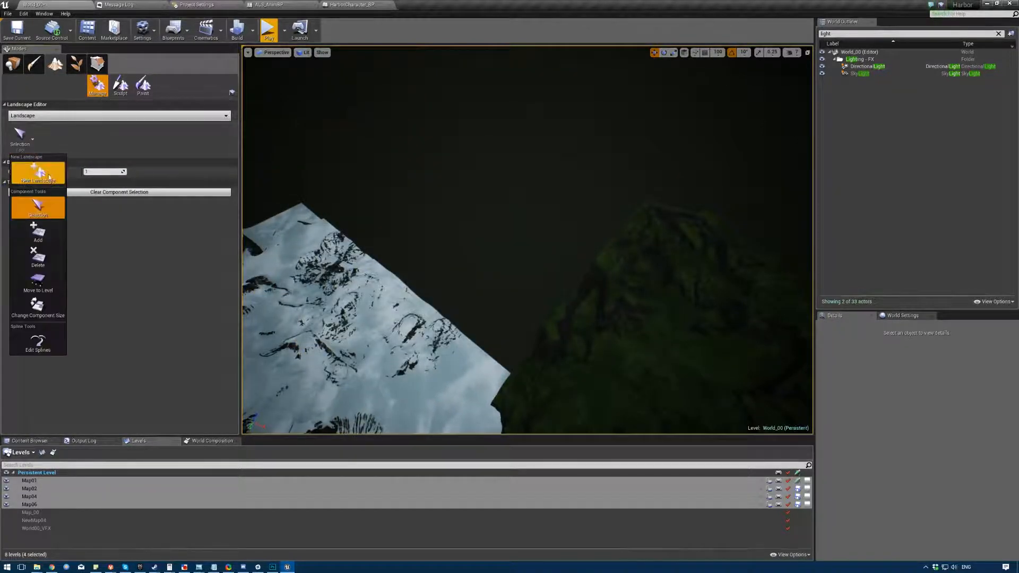
right_drag(494, 133, 516, 144)
drag(556, 126, 492, 133)
right_drag(492, 133, 444, 141)
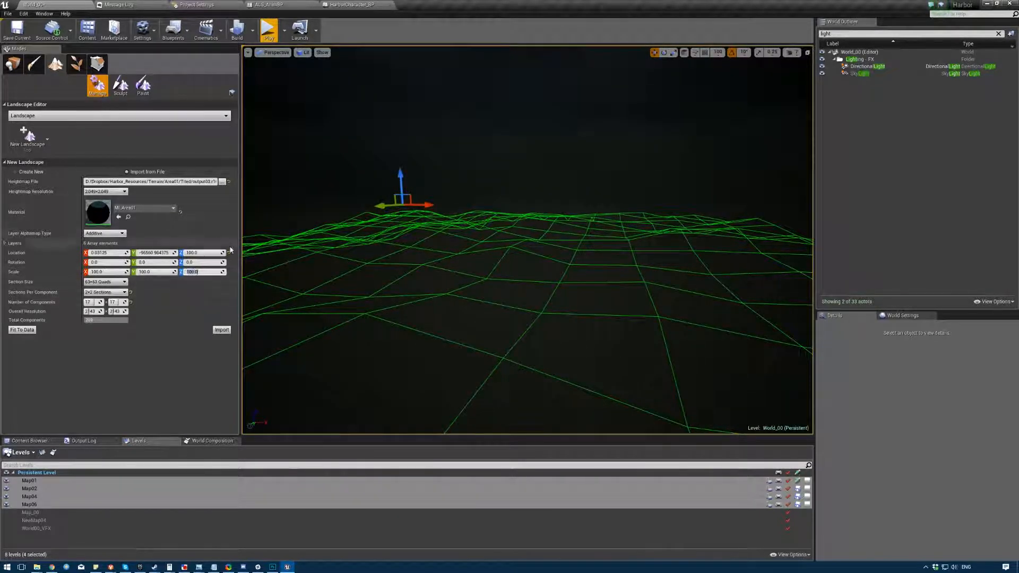
text(250)
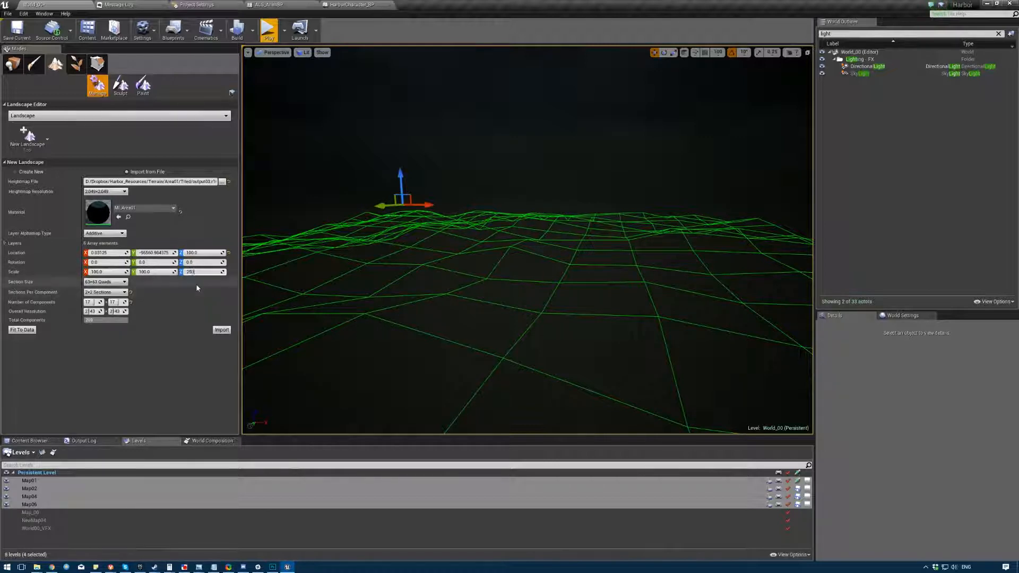
key(Return)
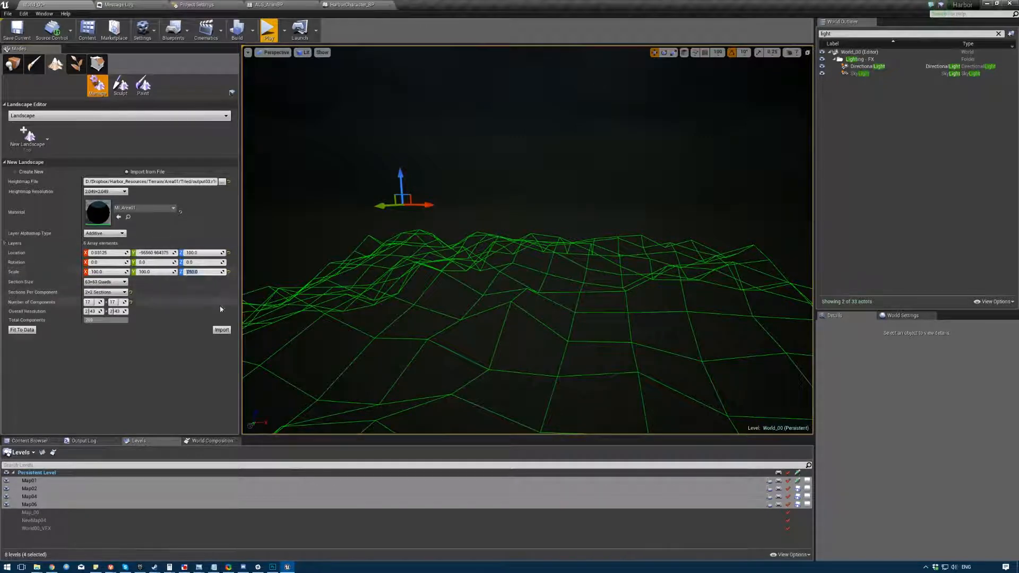
- Move the landscape preview to about X 24103 beside the snowy terrain and raise it to about Z 11957
right_drag(335, 293, 276, 333)
right_drag(583, 311, 444, 223)
drag(422, 210, 492, 202)
right_drag(488, 244, 429, 250)
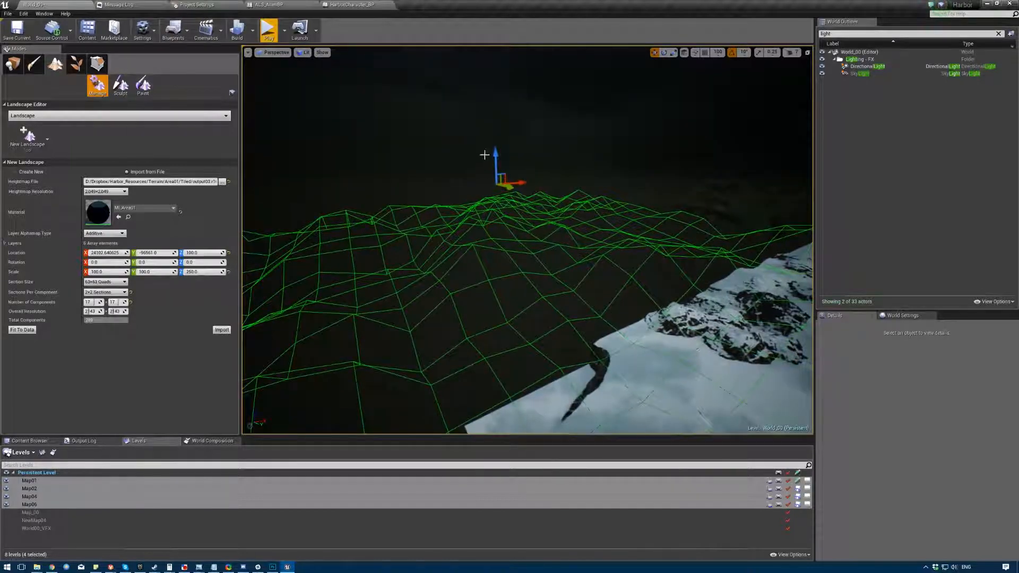
drag(495, 157, 494, 126)
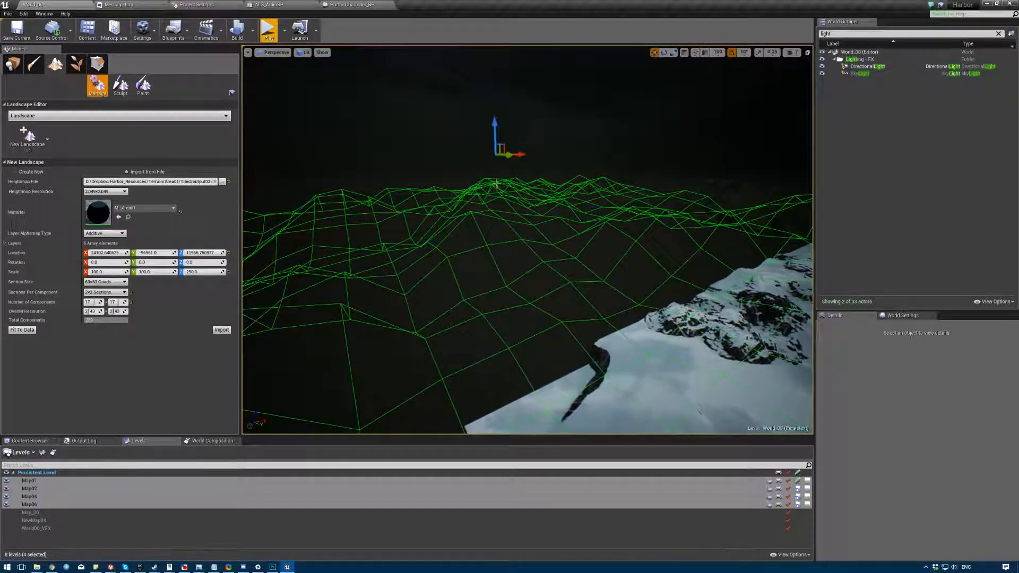
right_drag(445, 228, 492, 221)
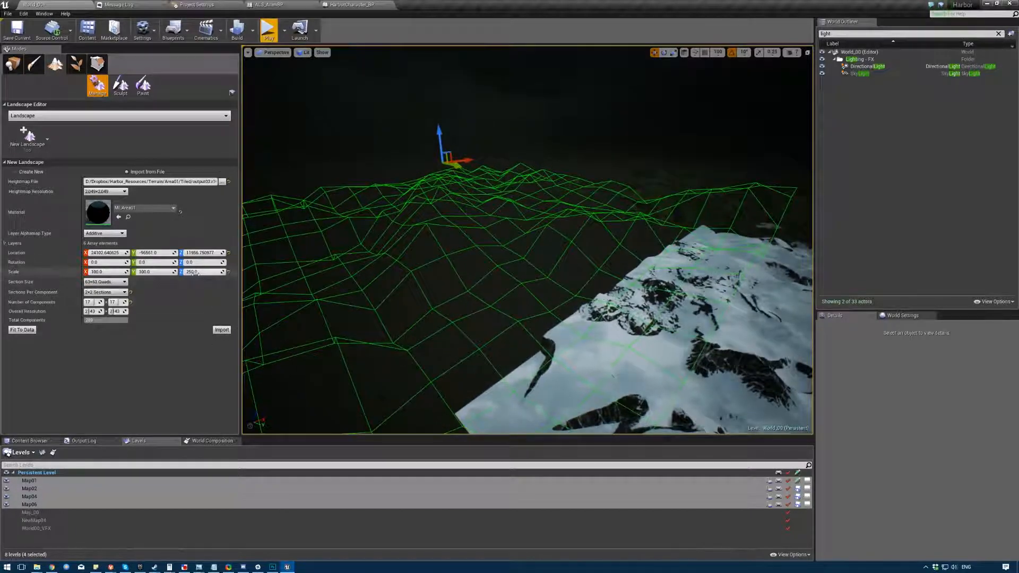
- Set the preview's Z scale to 500 and import the landscape
right_drag(657, 331, 742, 350)
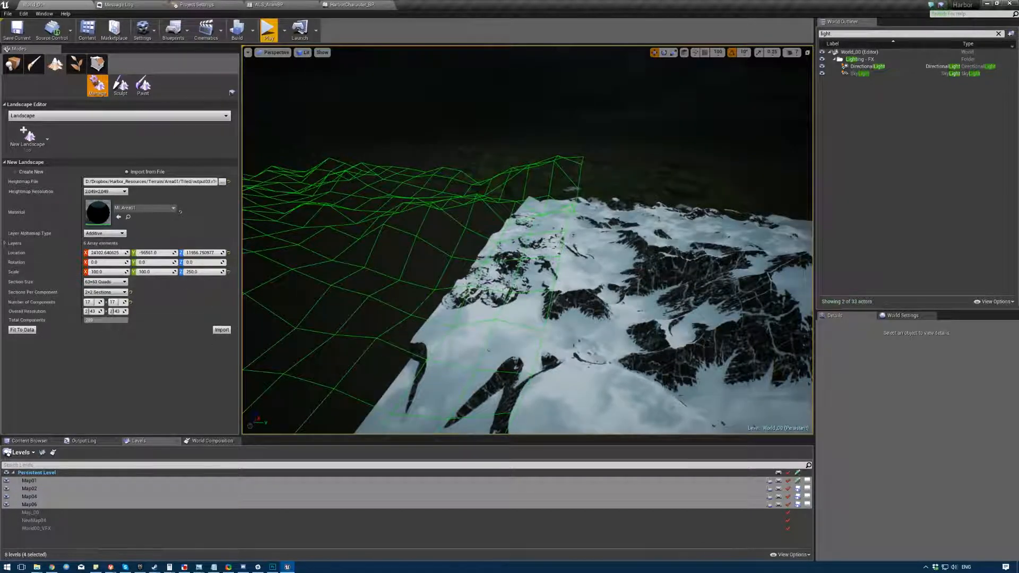
right_drag(657, 331, 745, 321)
right_drag(609, 238, 552, 236)
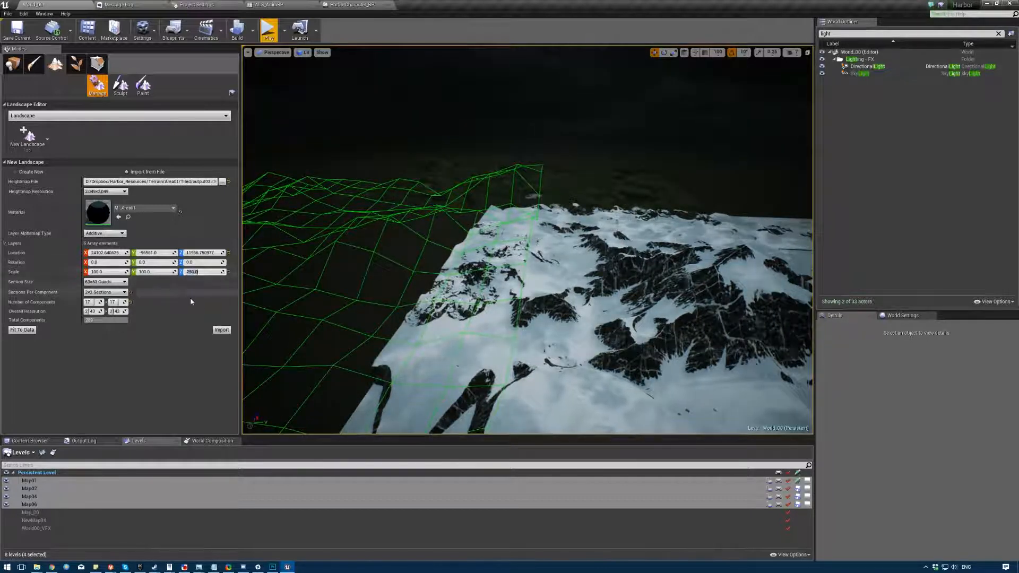
key(Return)
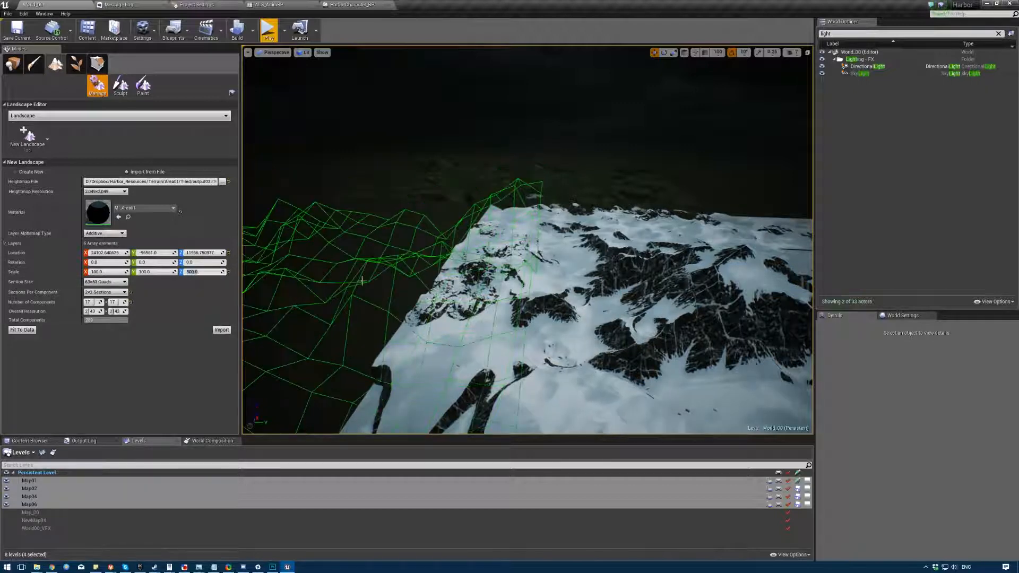
right_drag(387, 249, 287, 217)
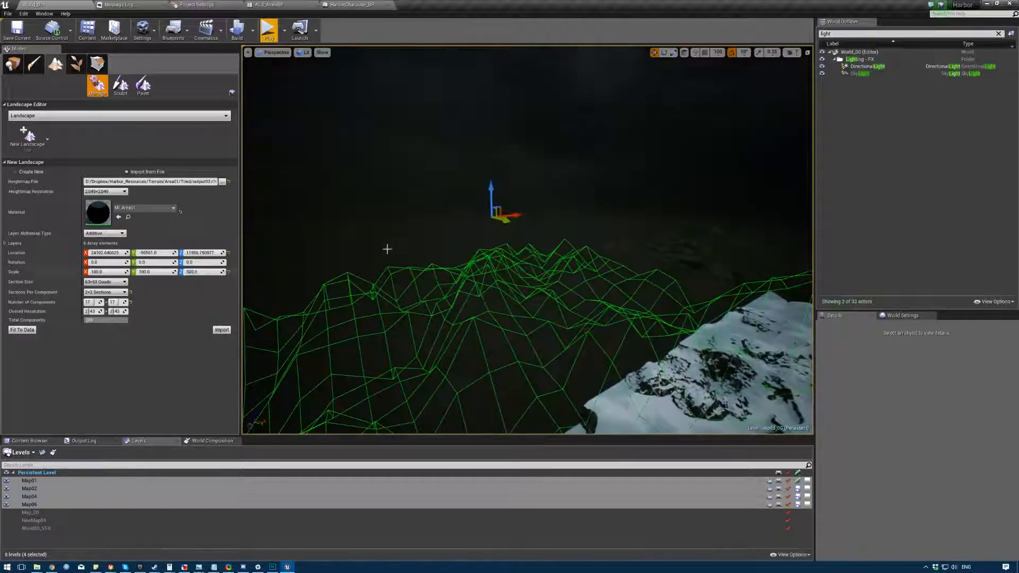
click(222, 331)
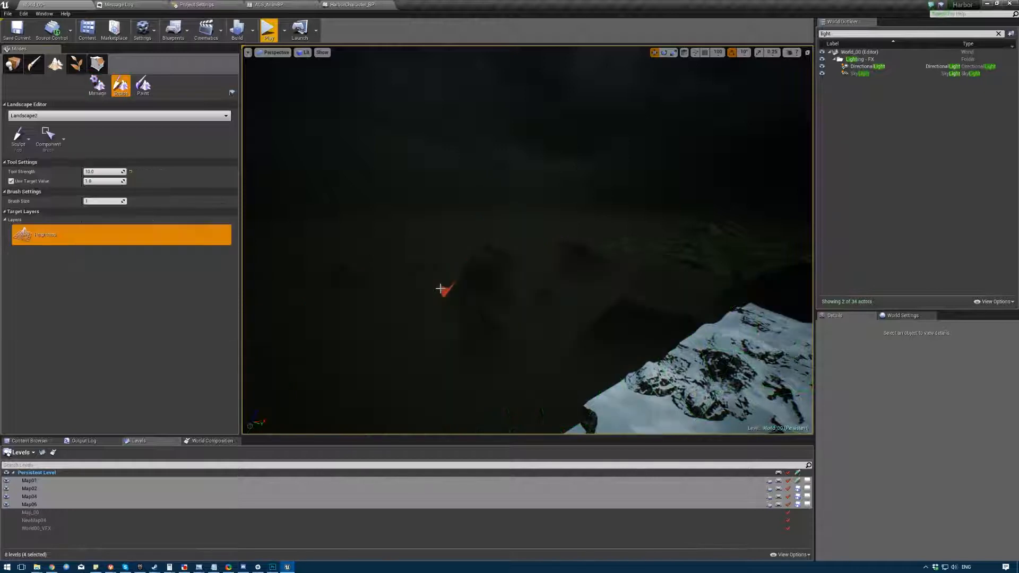
- Leave landscape editing, select the imported landscape and examine how it sits beside the snowy terrain
click(13, 63)
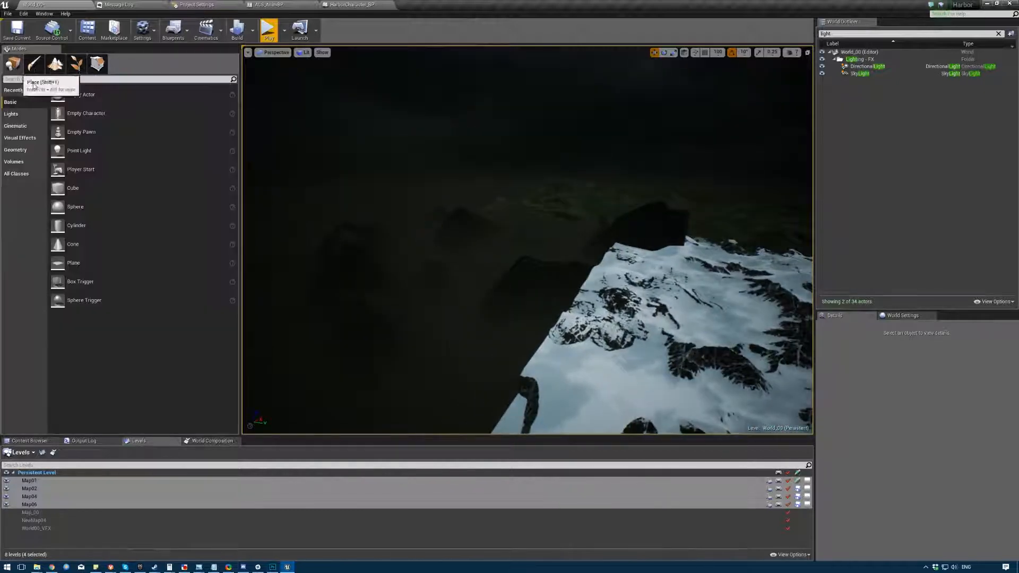
click(372, 270)
right_drag(374, 270, 405, 186)
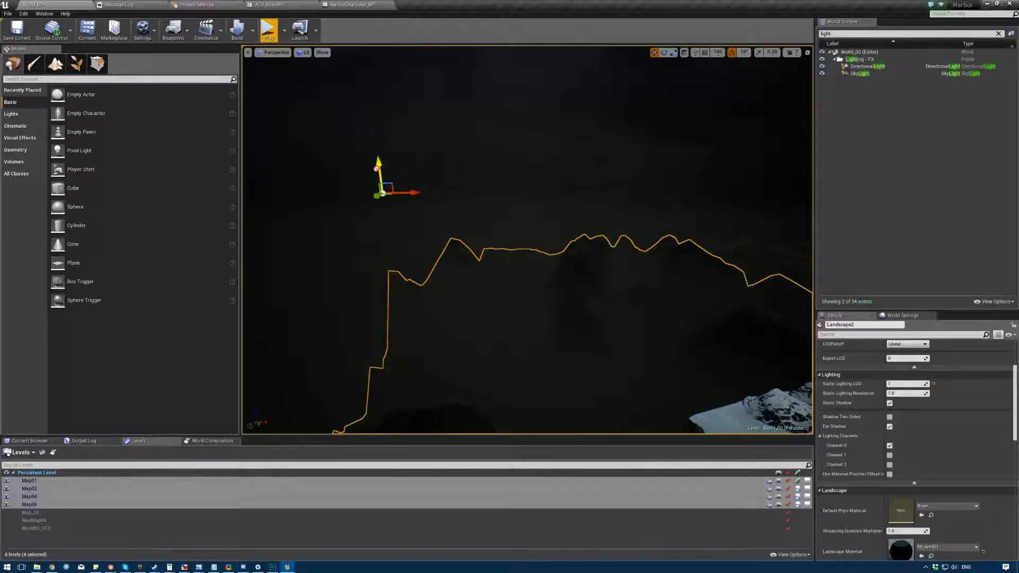
right_drag(372, 116, 450, 227)
right_drag(507, 272, 425, 234)
right_drag(454, 288, 539, 348)
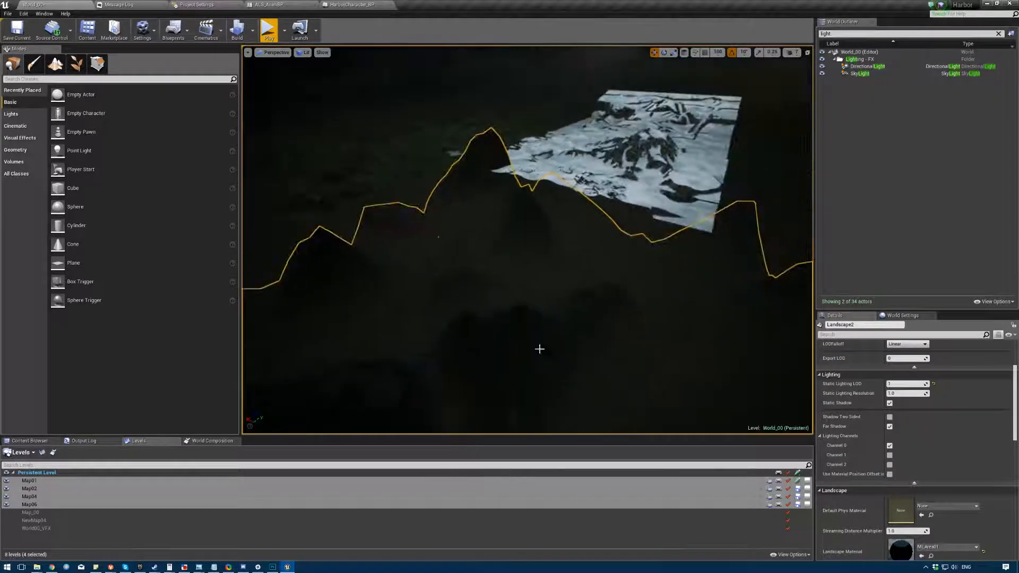
right_drag(527, 221, 498, 244)
right_drag(527, 240, 583, 176)
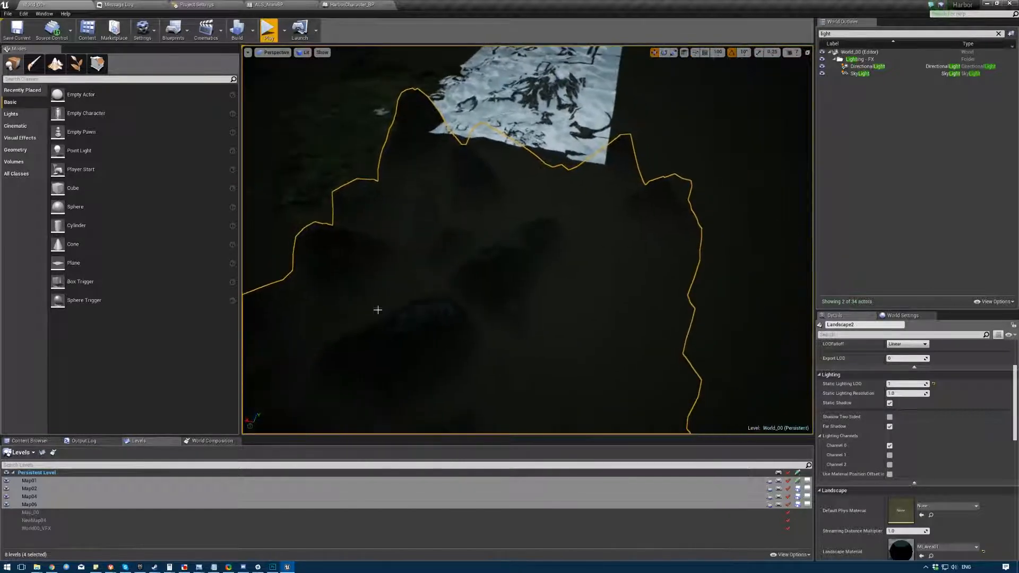
- Show World Composition in an enlarged area and examine the layout of the level tiles
click(202, 444)
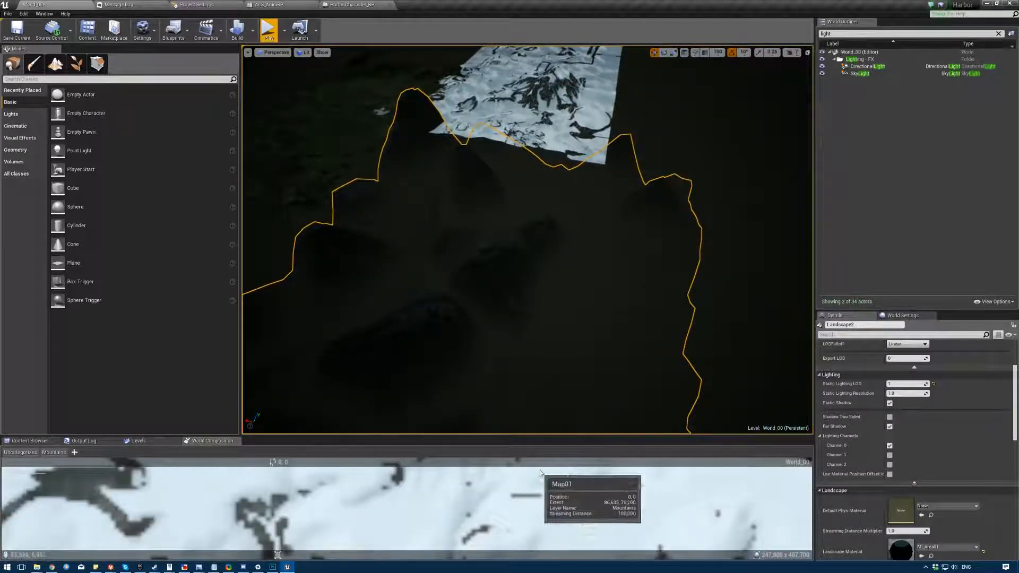
drag(478, 435, 479, 233)
scroll(371, 398, down, 6)
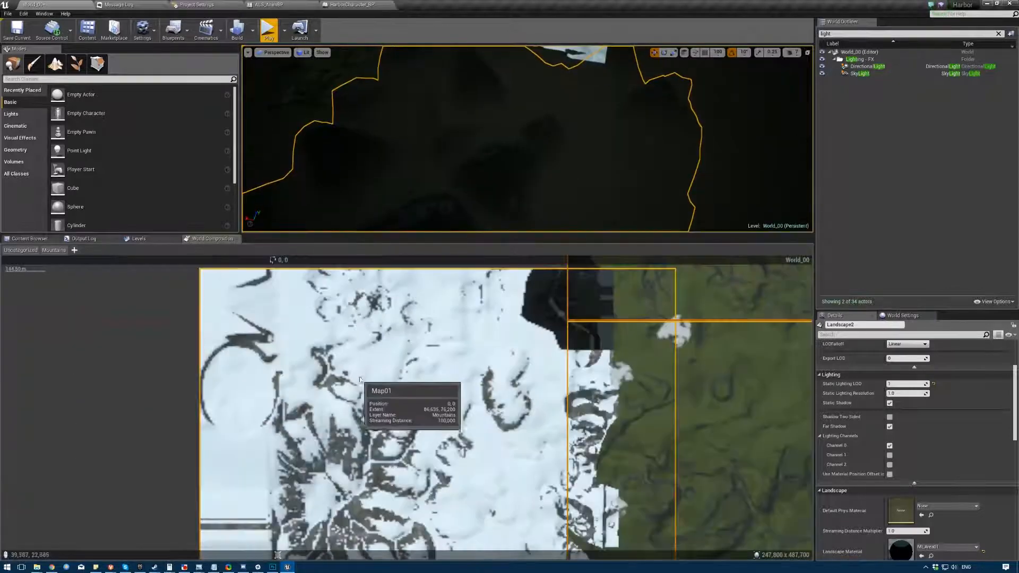
scroll(263, 422, down, 3)
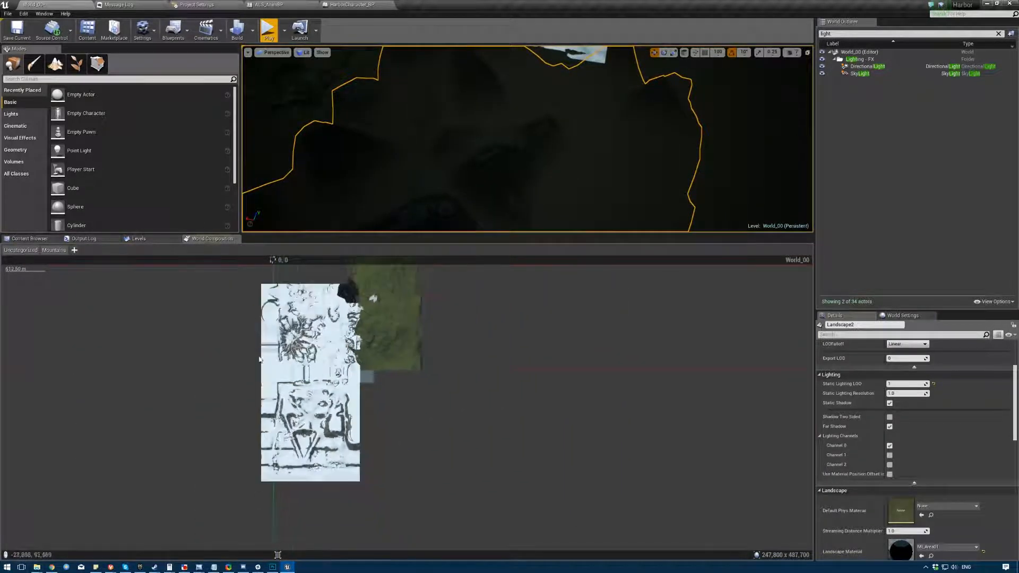
right_drag(280, 460, 267, 399)
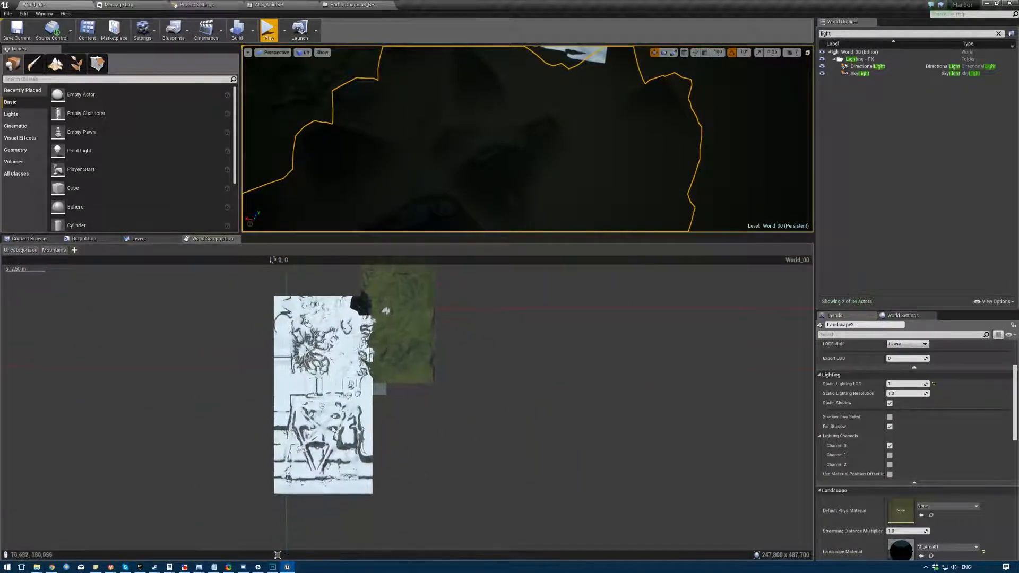
right_drag(192, 367, 203, 445)
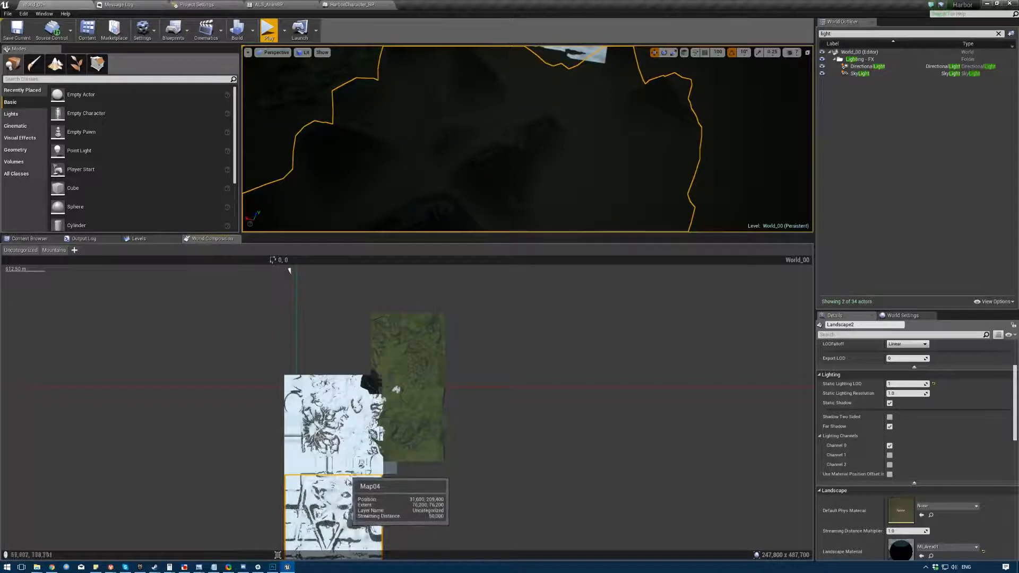
right_drag(357, 339, 346, 420)
scroll(393, 535, down, 1)
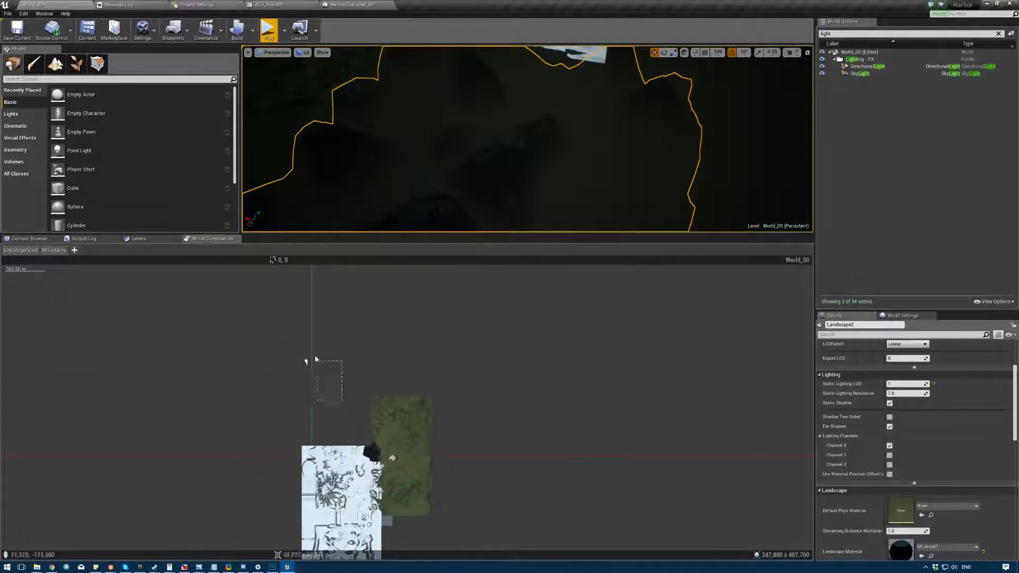
- Try moving the Map01 tile away from its neighbours in World Composition, and undo the level move
click(385, 517)
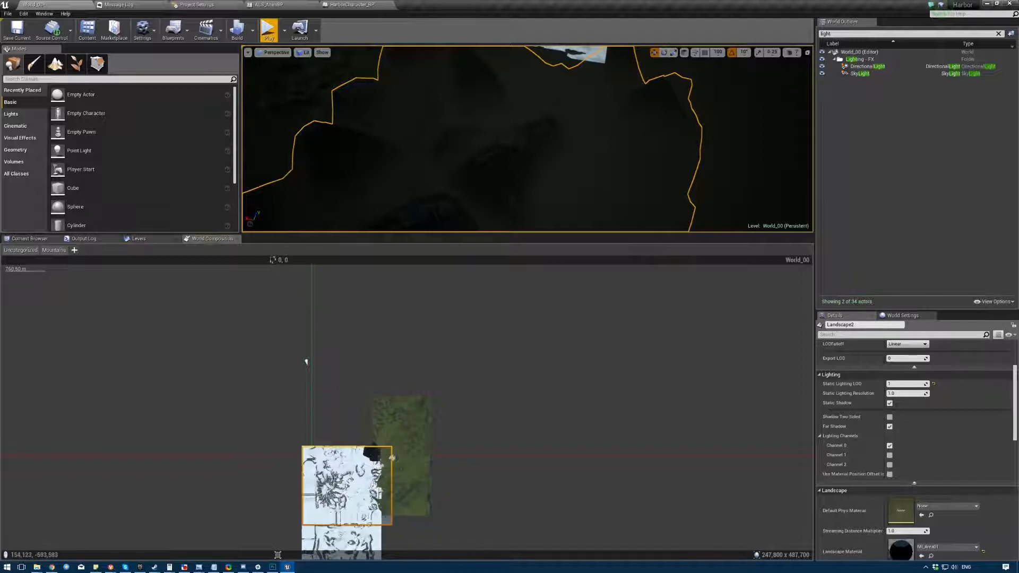
right_drag(393, 144, 381, 128)
drag(388, 527, 345, 449)
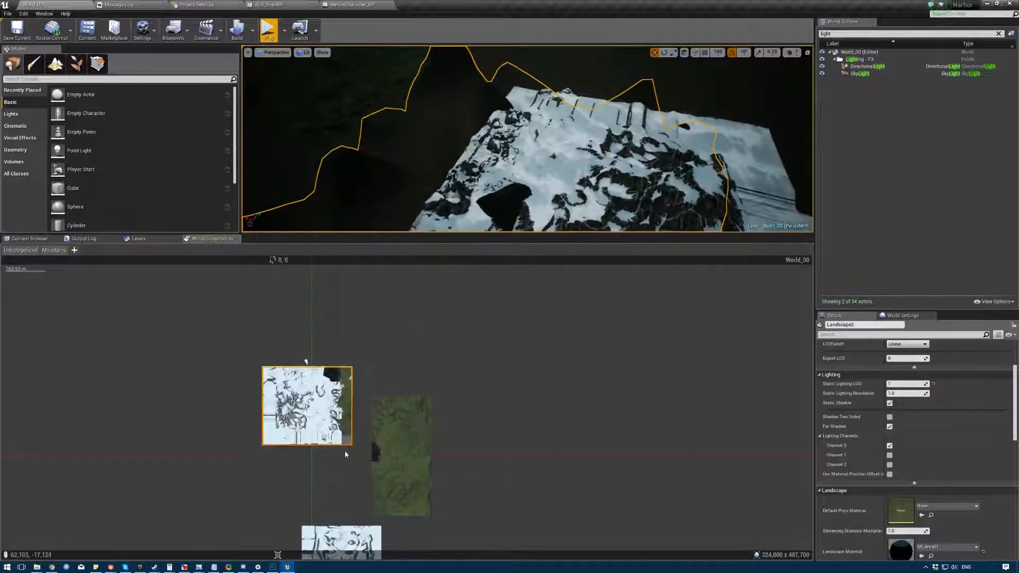
key(ctrl+z)
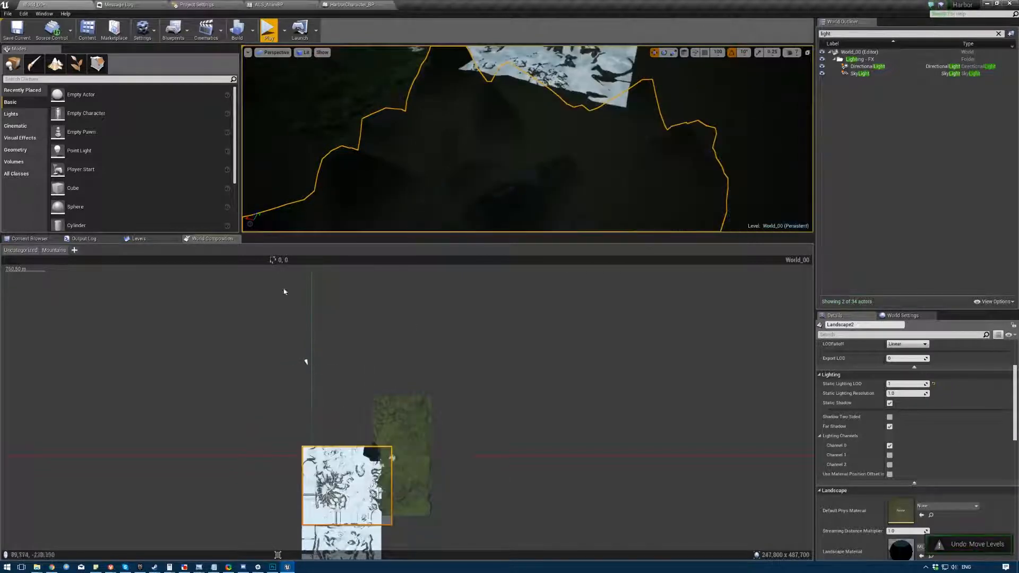
- Bring up the list of levels and delete the selected imported landscape from the scene
click(29, 238)
click(210, 239)
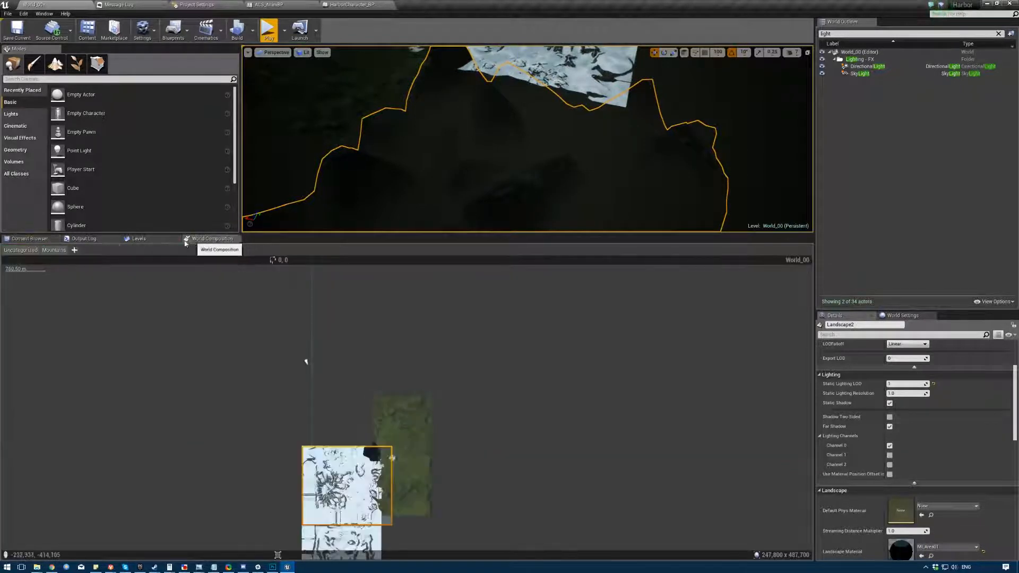
click(137, 239)
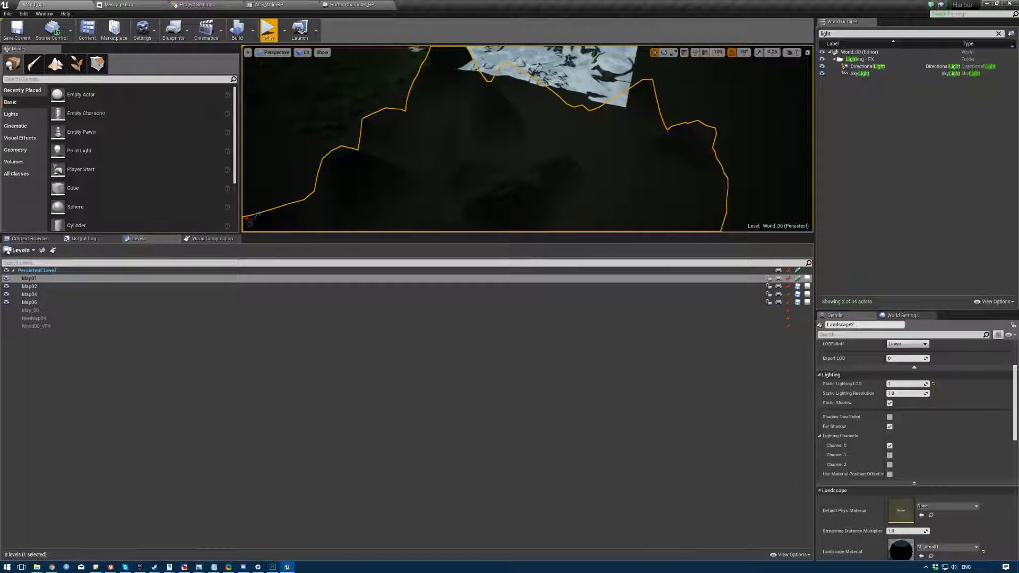
key(Delete)
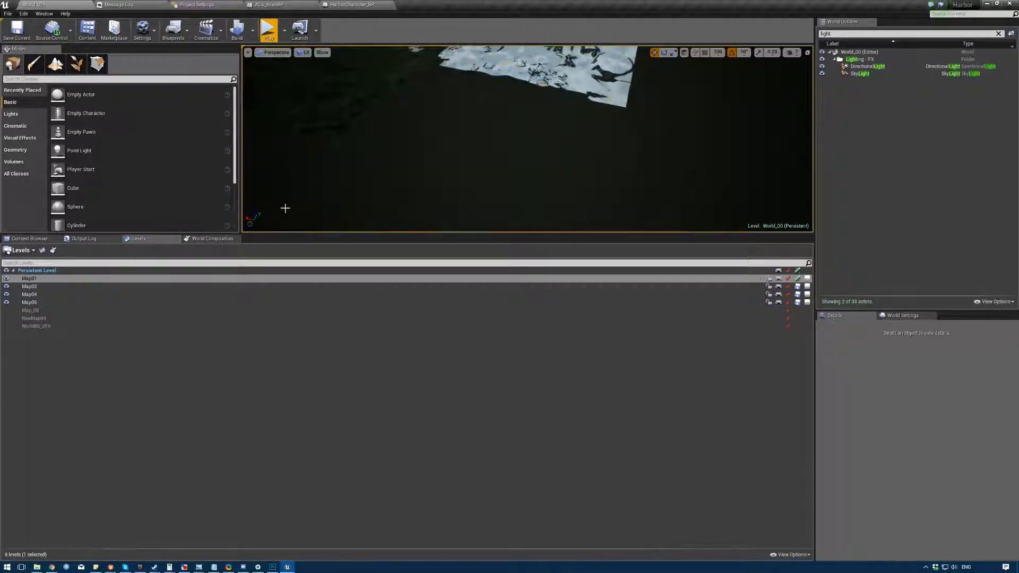
scroll(286, 209, up, 3)
- Highlight the Persistent Level and bring up the World_00 maps folder and the World Settings for review
click(36, 270)
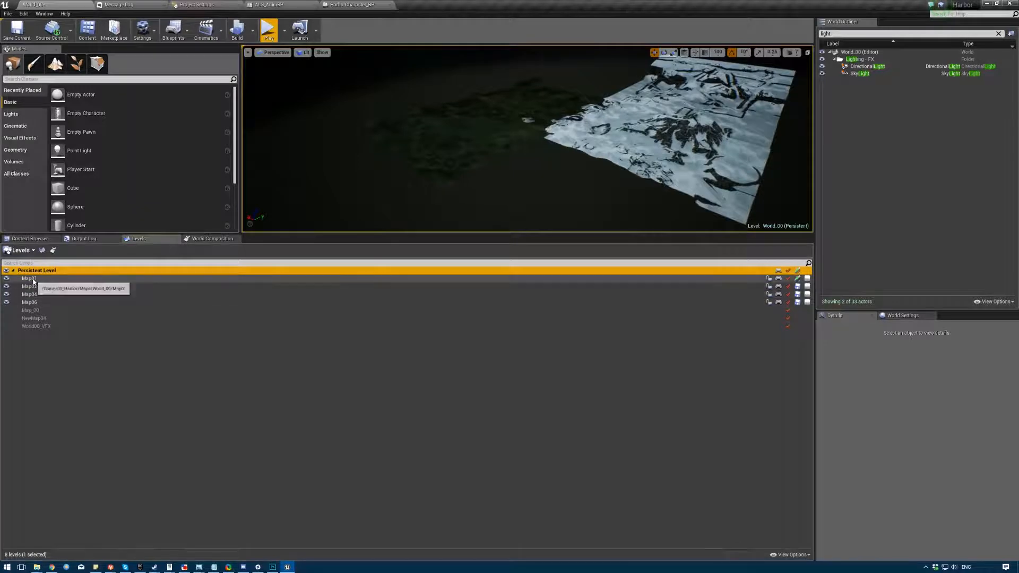
click(42, 250)
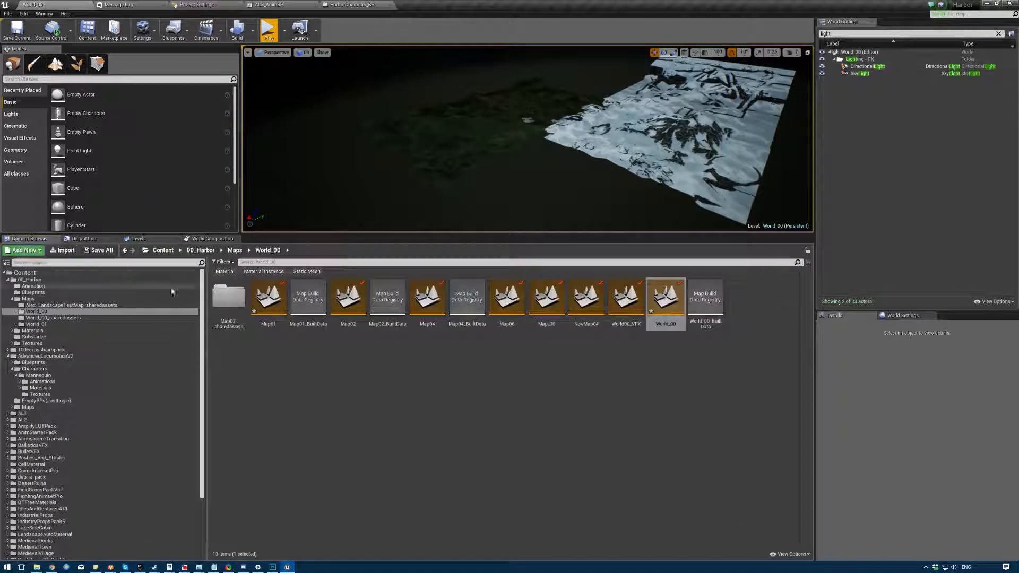
click(919, 315)
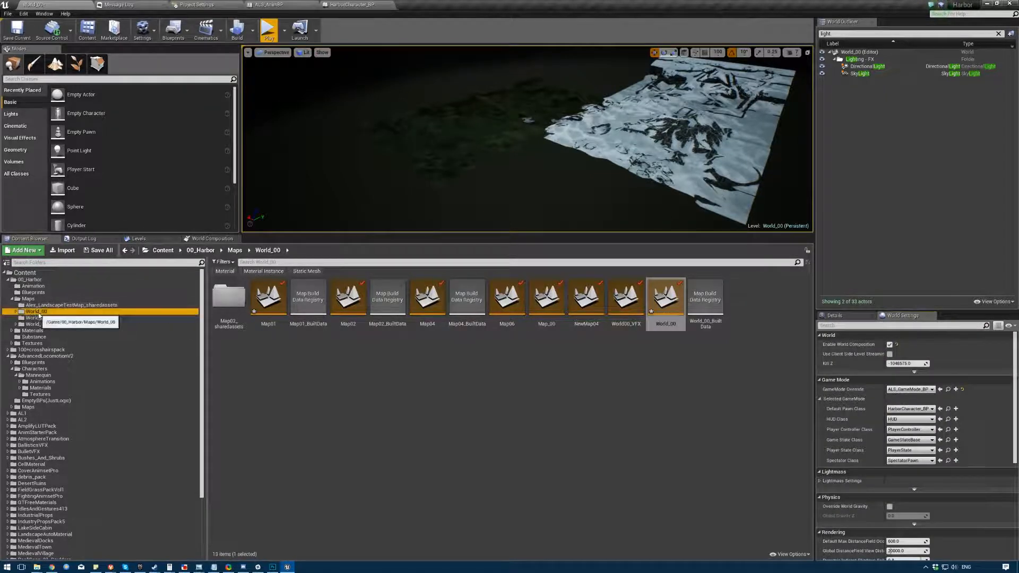
- Select the Map01, Map02, Map04 and Map06 level assets together in the World_00 folder
click(270, 303)
ctrl+click(339, 318)
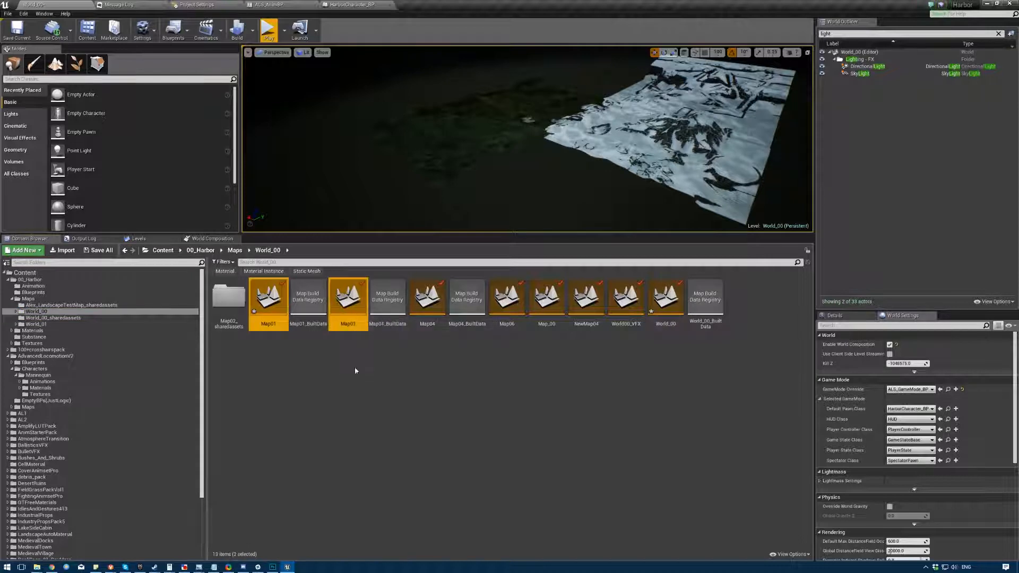
ctrl+click(428, 316)
ctrl+click(500, 306)
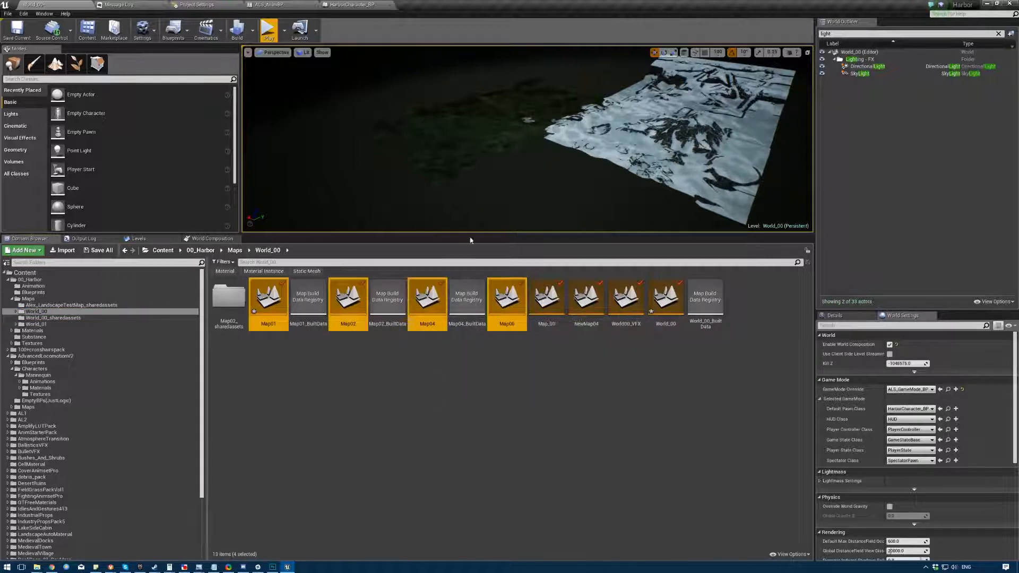
- Pick out the individual snowy landscapes in the scene and select the Map_00 level asset
click(493, 144)
click(528, 110)
click(586, 139)
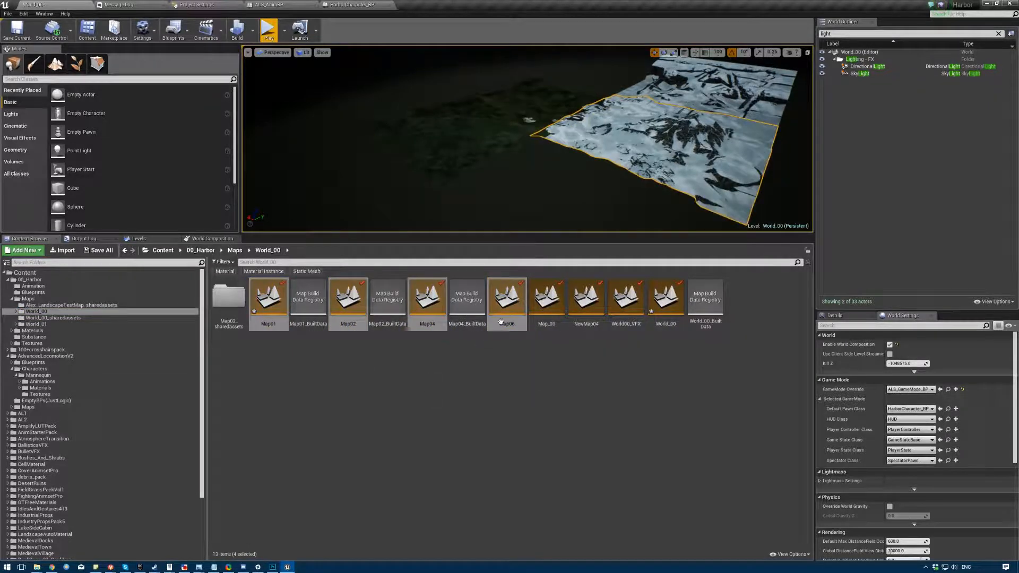
click(547, 298)
click(706, 87)
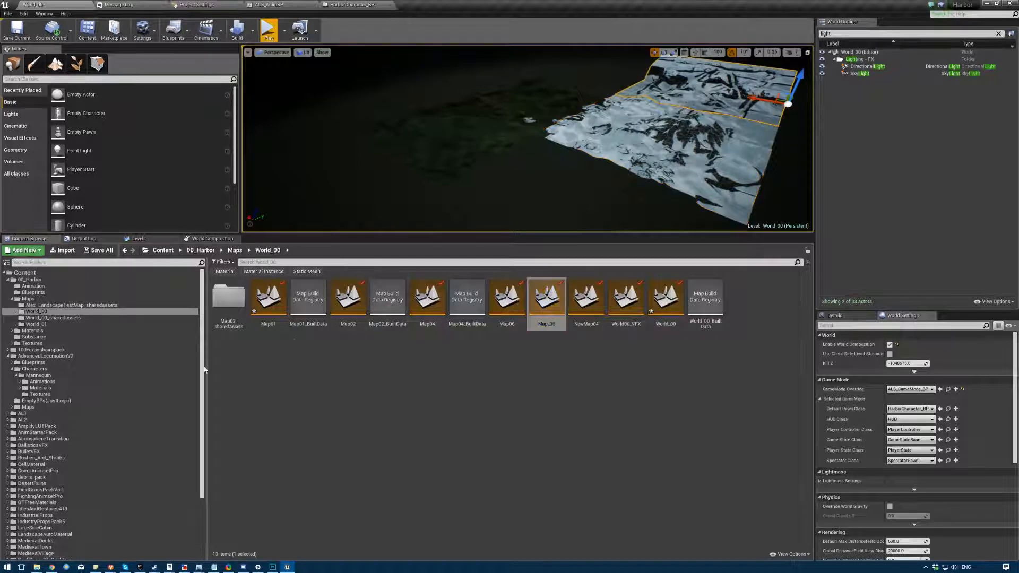
click(255, 262)
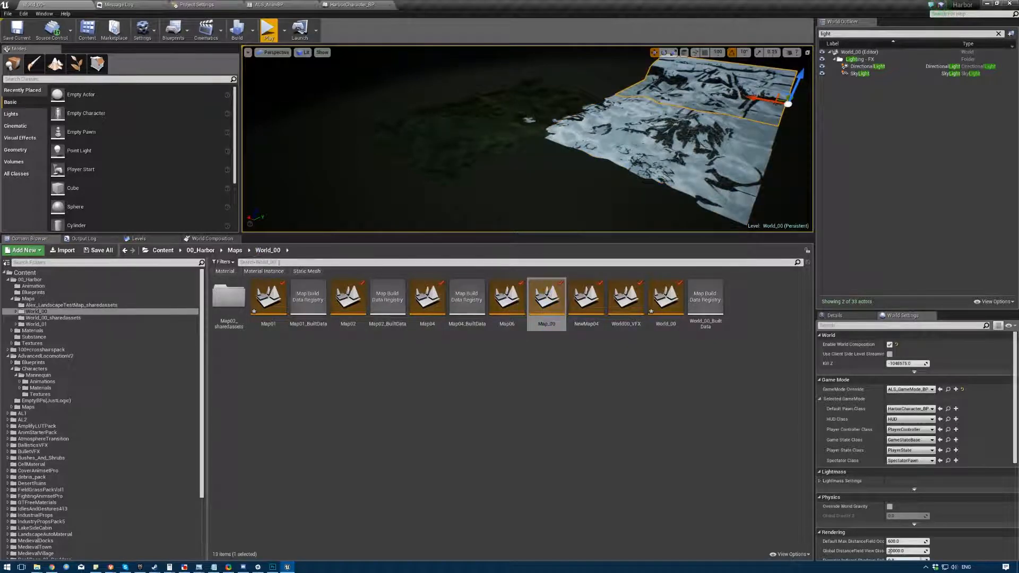
- Open the World Composition map and examine how the snowy landscape tiles are arranged beside the green tiles
click(211, 238)
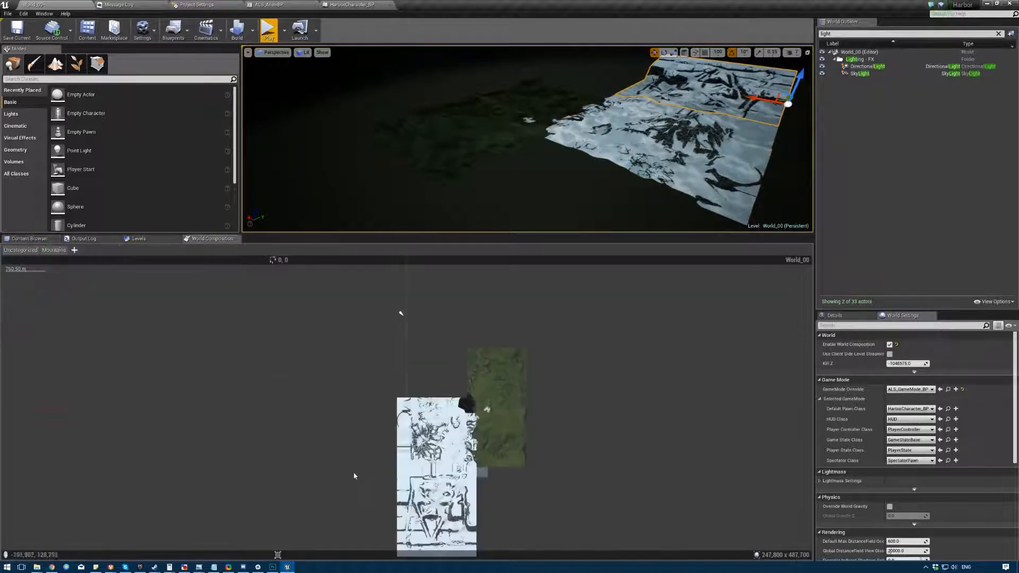
drag(461, 416, 369, 284)
drag(353, 337, 446, 465)
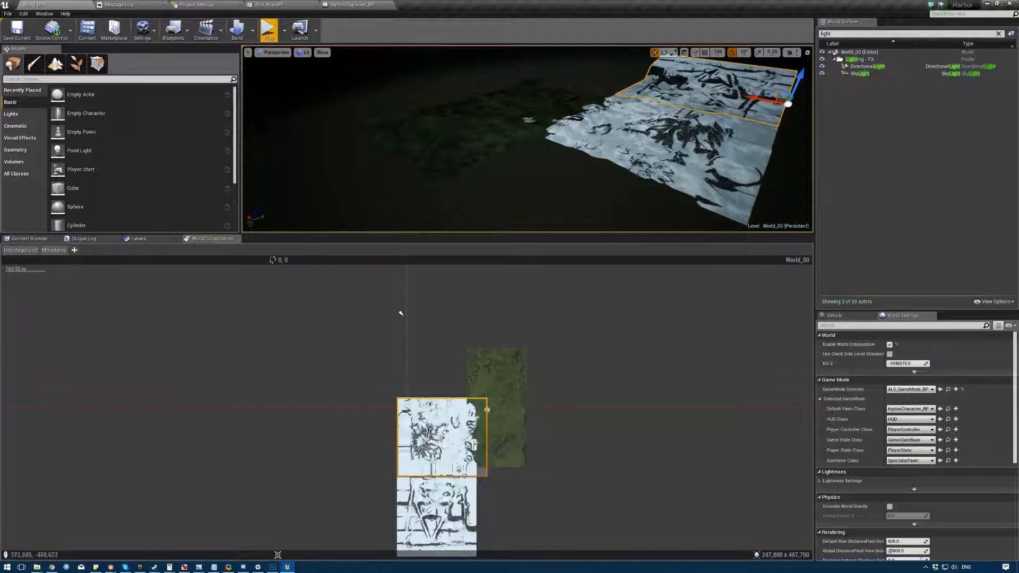
key(w)
mouse_move(601, 143)
right_down()
mouse_move(654, 102)
mouse_move(561, 124)
right_up()
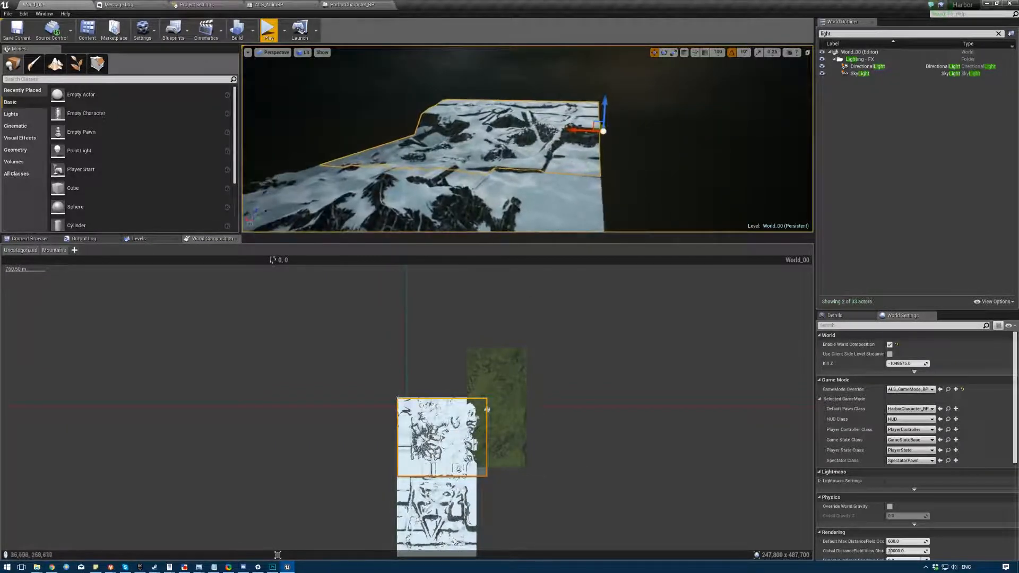
drag(455, 541, 181, 512)
drag(199, 389, 452, 455)
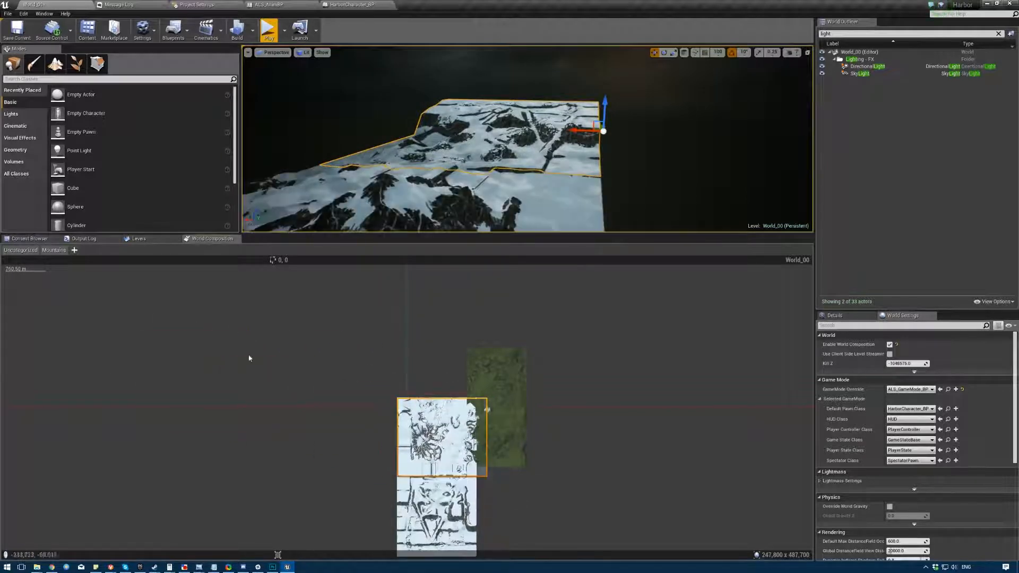
right_drag(272, 384, 279, 322)
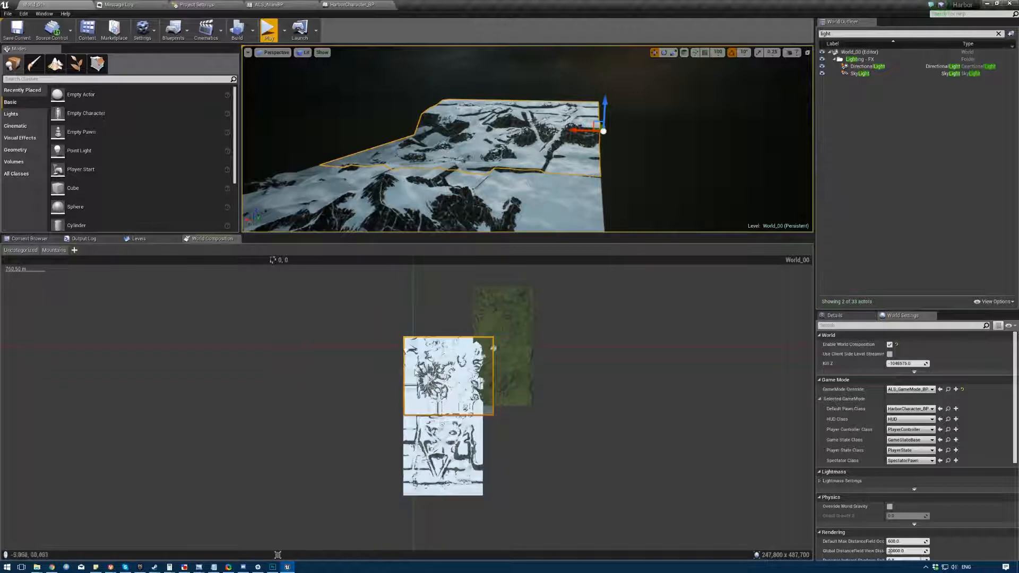
- Toggle the Uncategorized and Mountains layer filters to compare their tiles, and look at the settings for creating a new layer
click(57, 252)
click(27, 252)
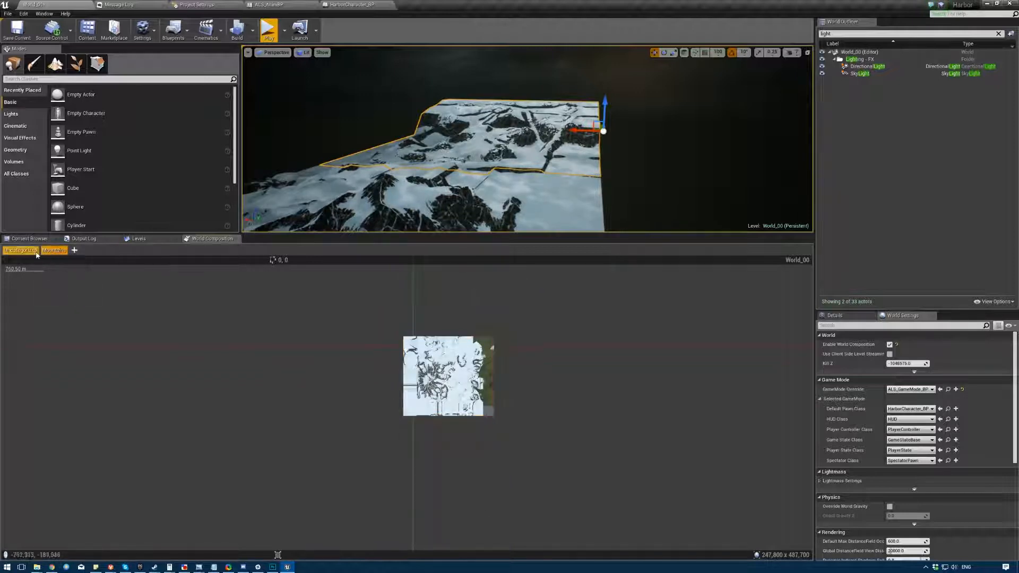
click(57, 252)
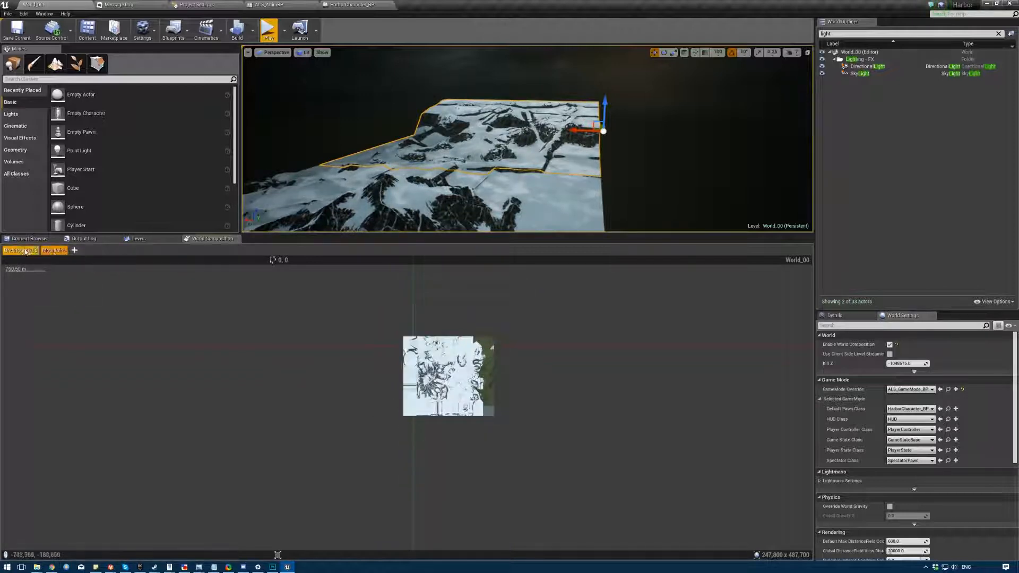
click(29, 252)
click(56, 252)
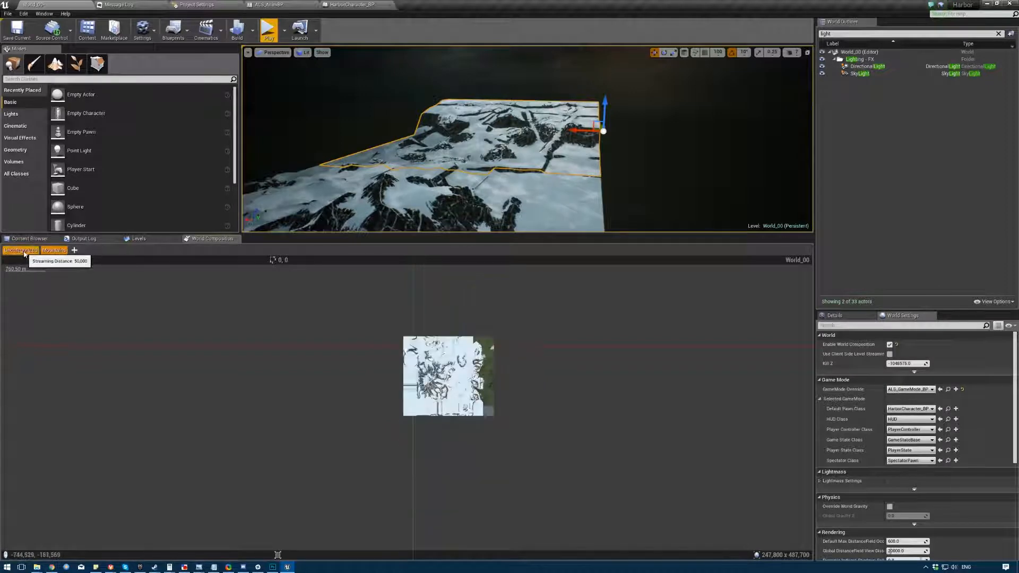
click(24, 251)
click(74, 250)
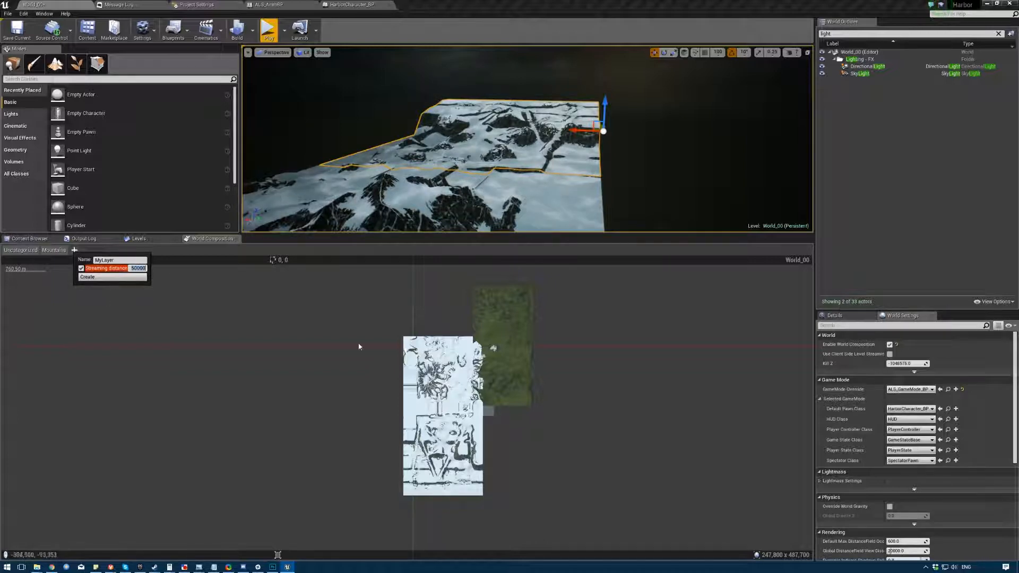
click(242, 347)
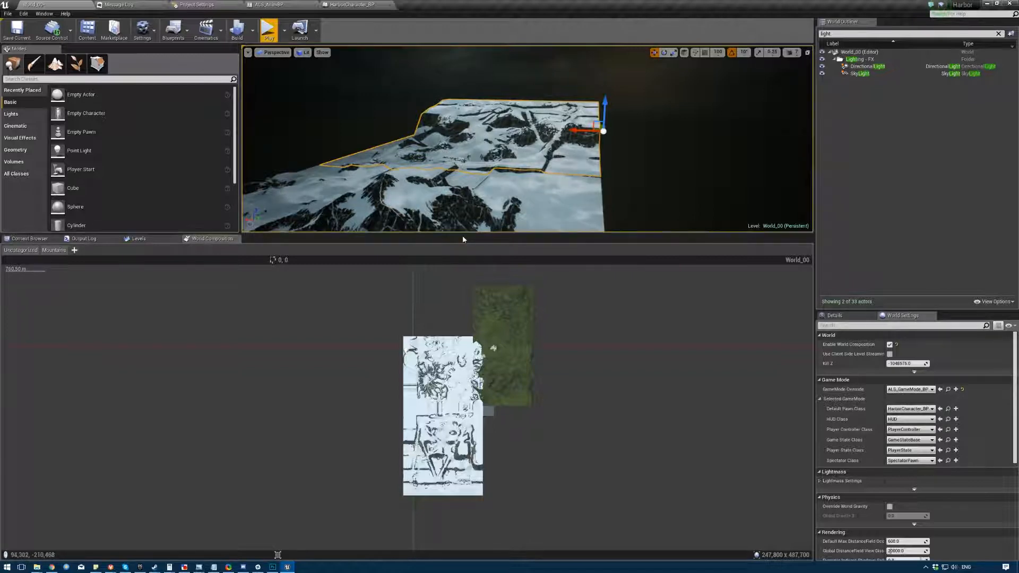
- Enlarge the viewport, search the placeable actors for "strea", and place a Level Streaming Volume near the seam between the two snowy landscapes
drag(463, 235, 456, 376)
right_drag(465, 307, 369, 176)
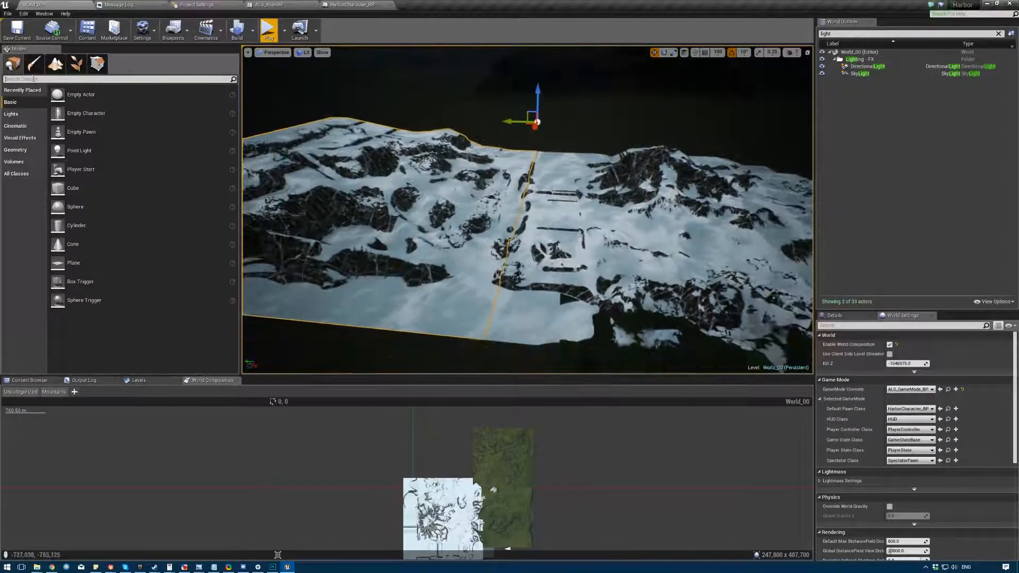
click(34, 79)
text(strea)
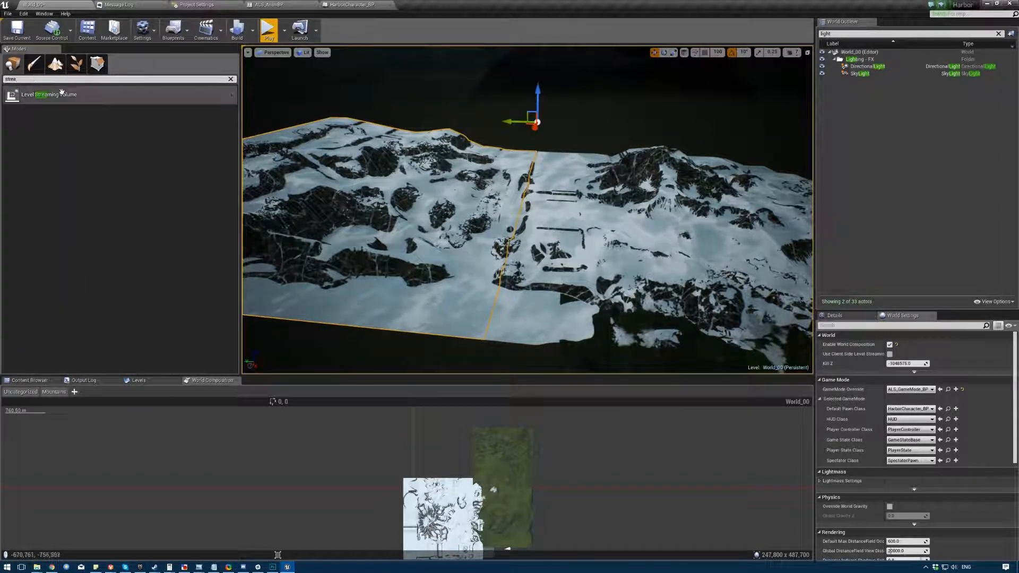
drag(61, 91, 558, 269)
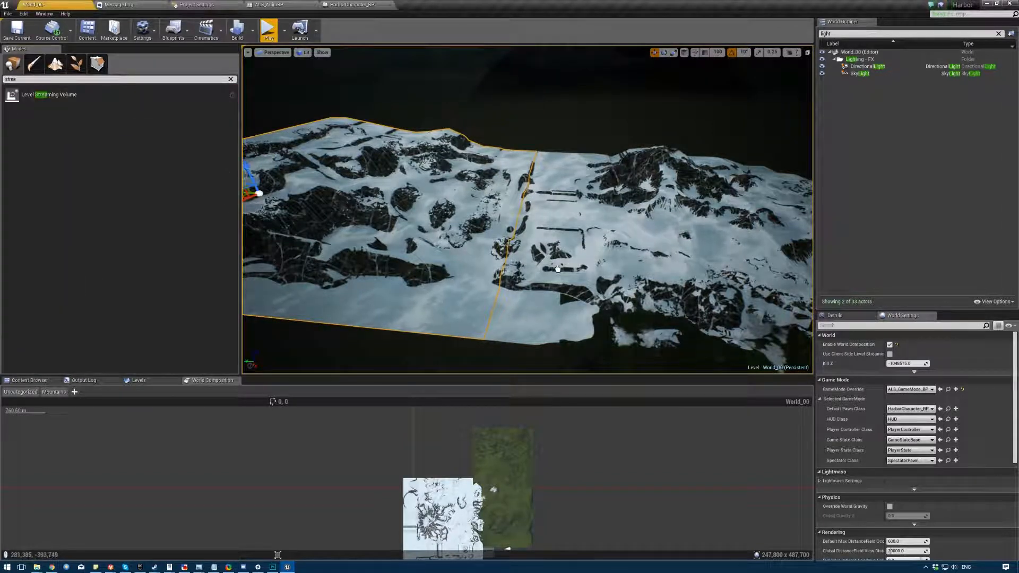
drag(520, 226, 523, 226)
- Scale up the Level Streaming Volume at the snowy seam and raise it above the ground
key(f)
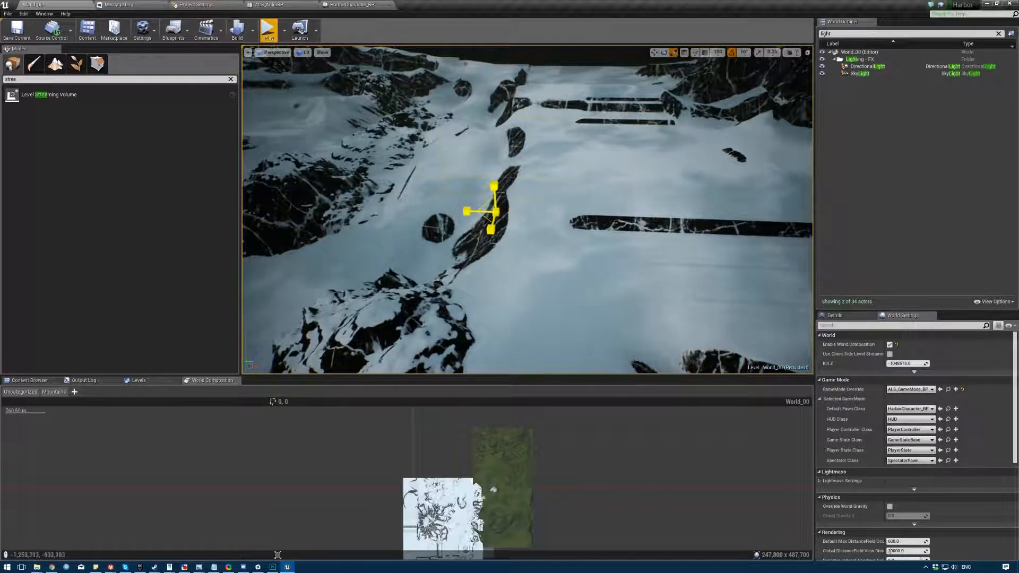
right_drag(445, 172, 401, 142)
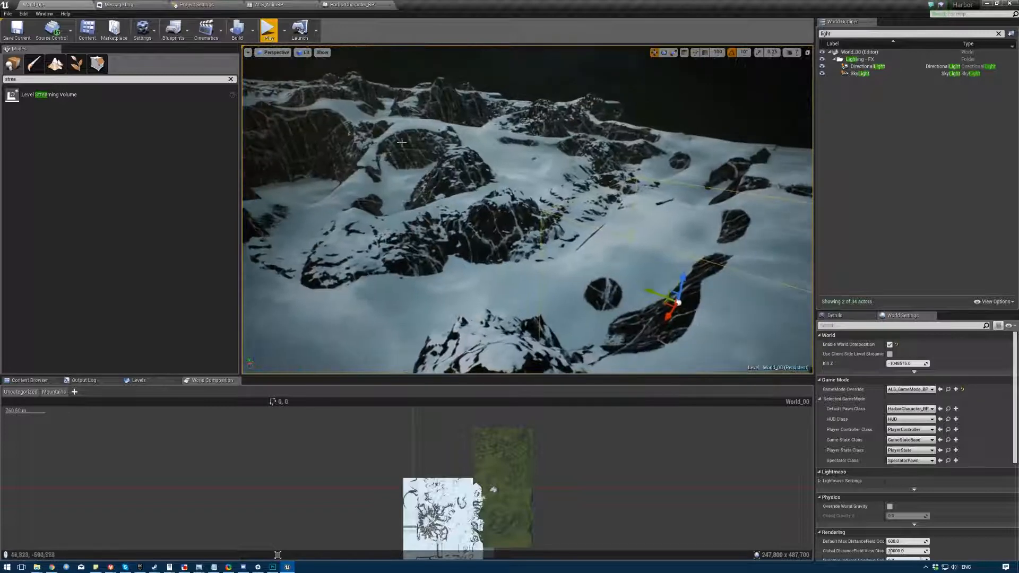
right_drag(445, 172, 500, 207)
right_drag(537, 276, 585, 262)
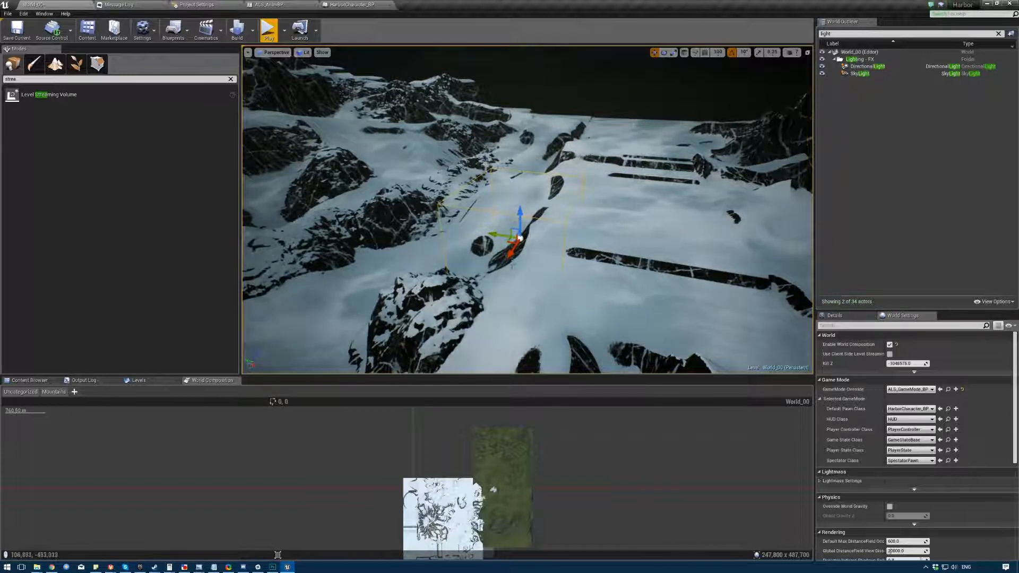
mouse_move(585, 262)
right_down()
mouse_move(525, 255)
mouse_move(575, 268)
right_up()
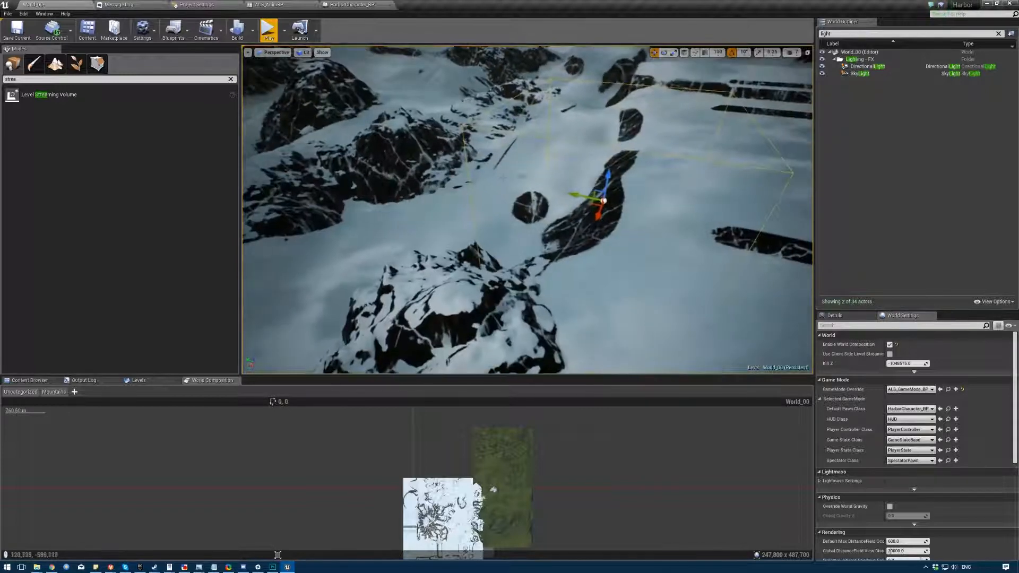
drag(576, 187, 604, 200)
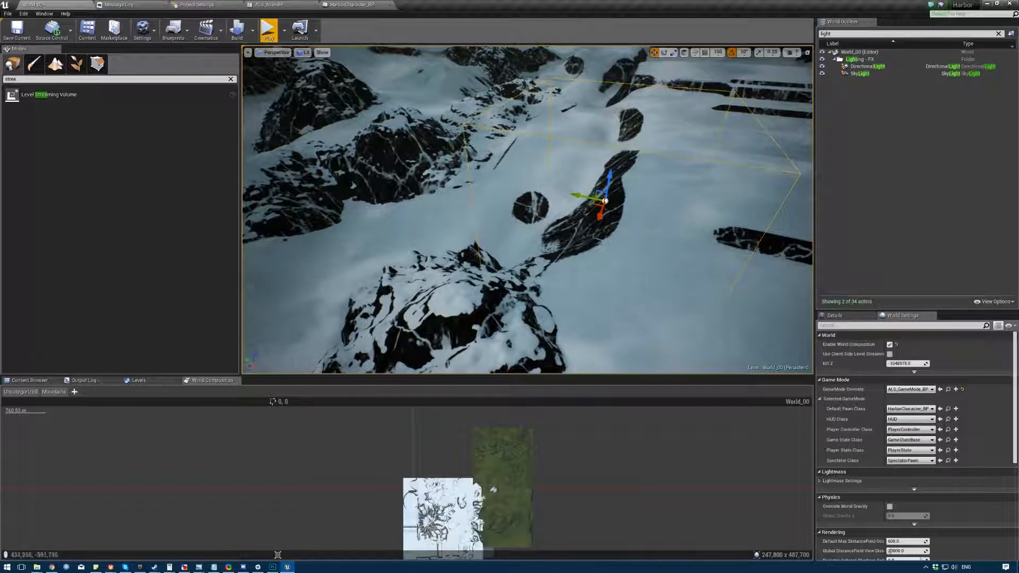
right_drag(603, 200, 639, 170)
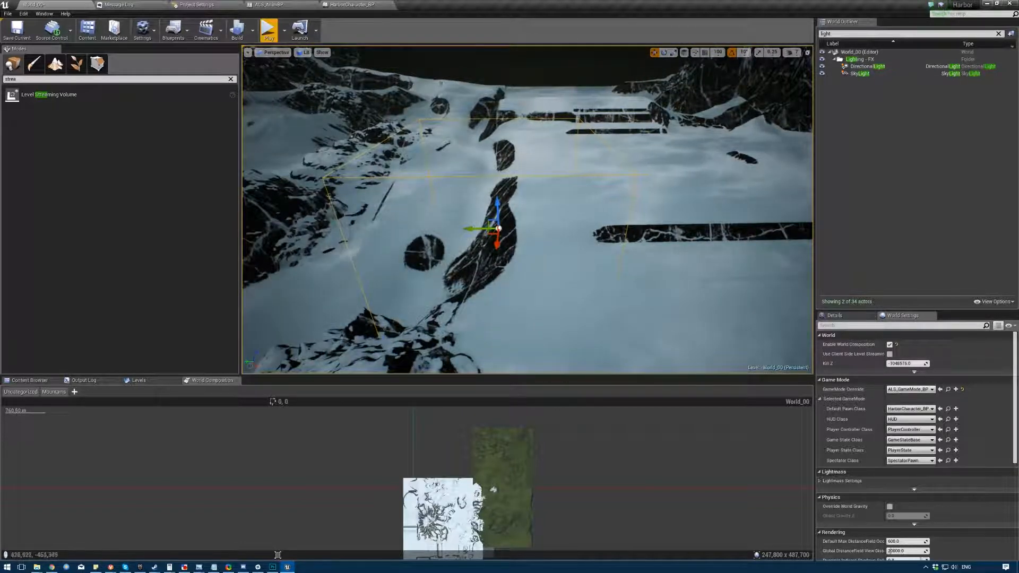
right_drag(707, 250, 679, 249)
right_drag(266, 228, 269, 206)
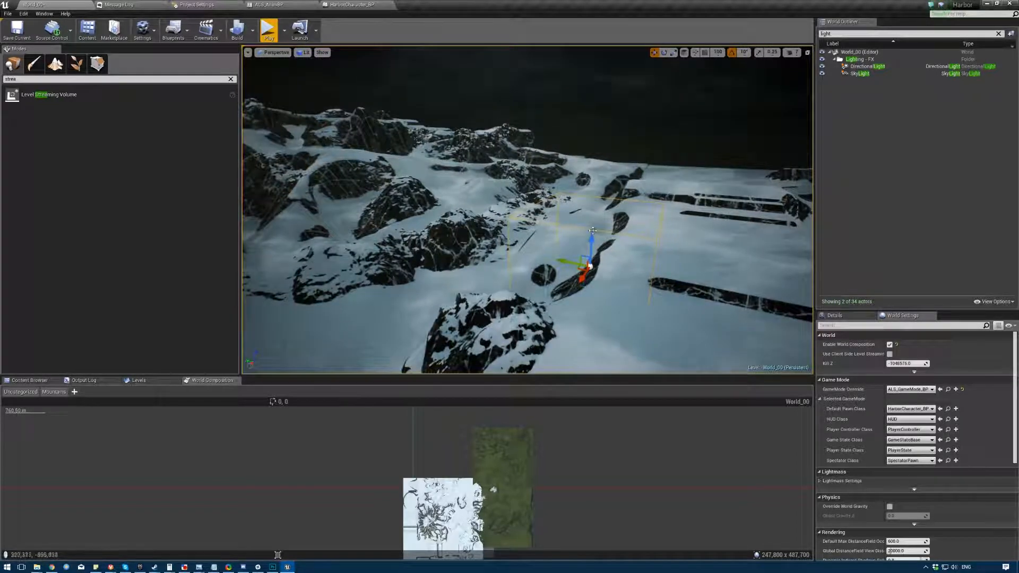
drag(592, 239, 593, 186)
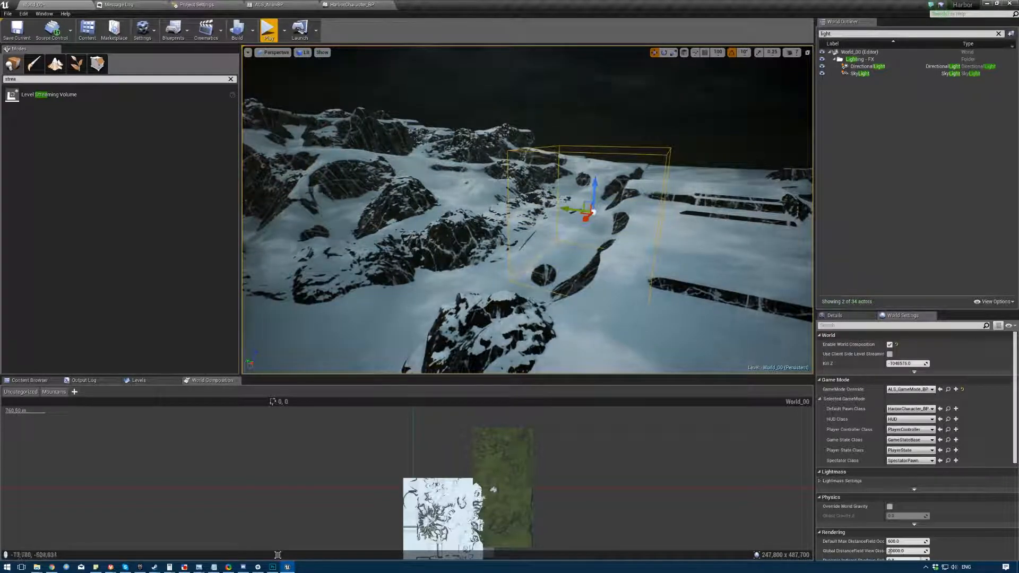
- Move the Level Streaming Volume inward along the seam between the two snowy landscapes
right_drag(374, 211, 405, 252)
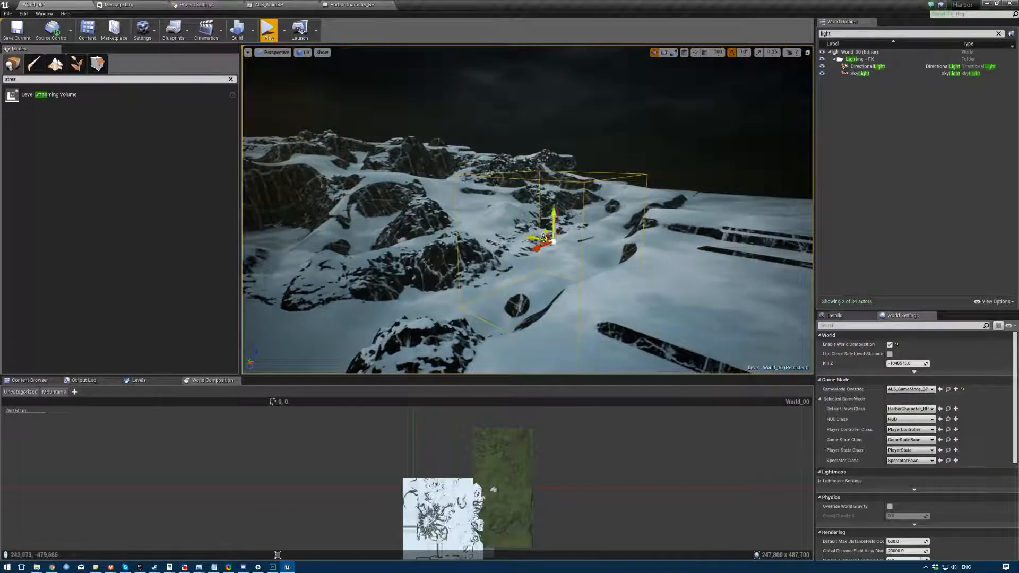
mouse_move(543, 238)
right_down()
mouse_move(525, 239)
mouse_move(549, 318)
mouse_move(522, 321)
mouse_move(525, 232)
right_up()
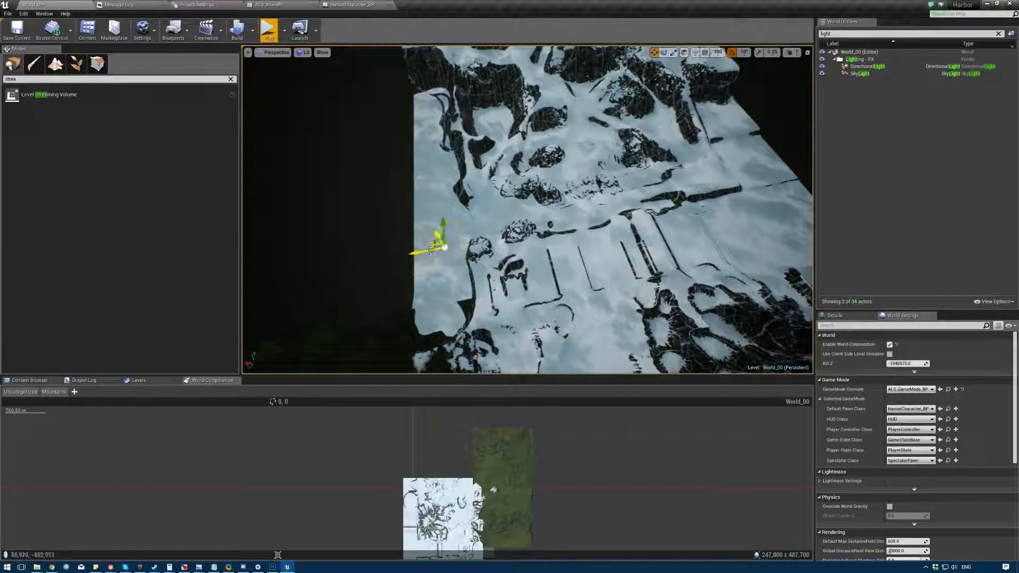
mouse_move(431, 250)
right_down()
mouse_move(420, 248)
mouse_move(427, 253)
right_up()
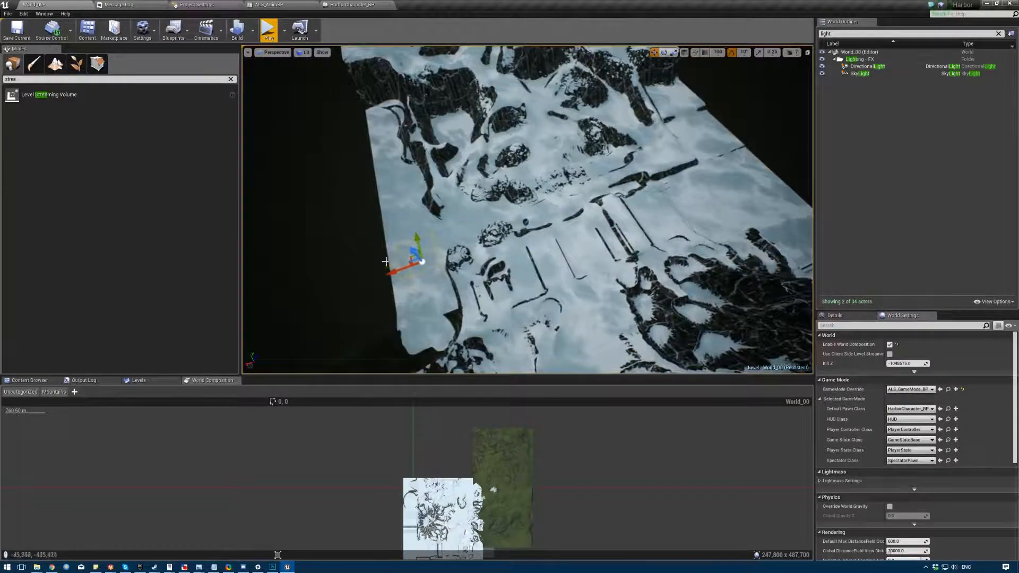
right_drag(478, 206, 515, 212)
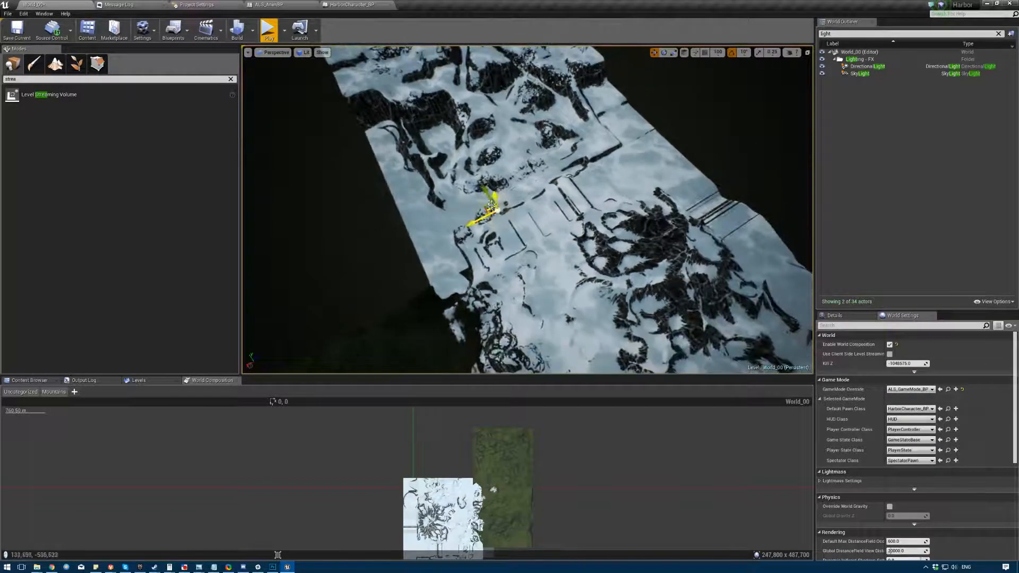
- Select the cliff-edged snowy landscape in the 3D view and examine its border with the neighbouring landscape
click(479, 147)
click(551, 166)
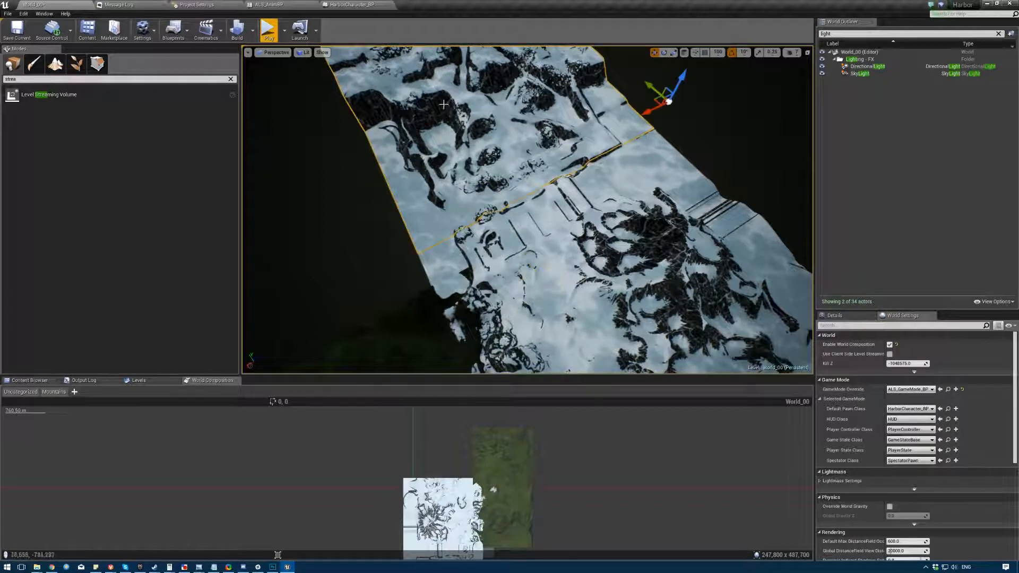
right_drag(546, 223, 458, 97)
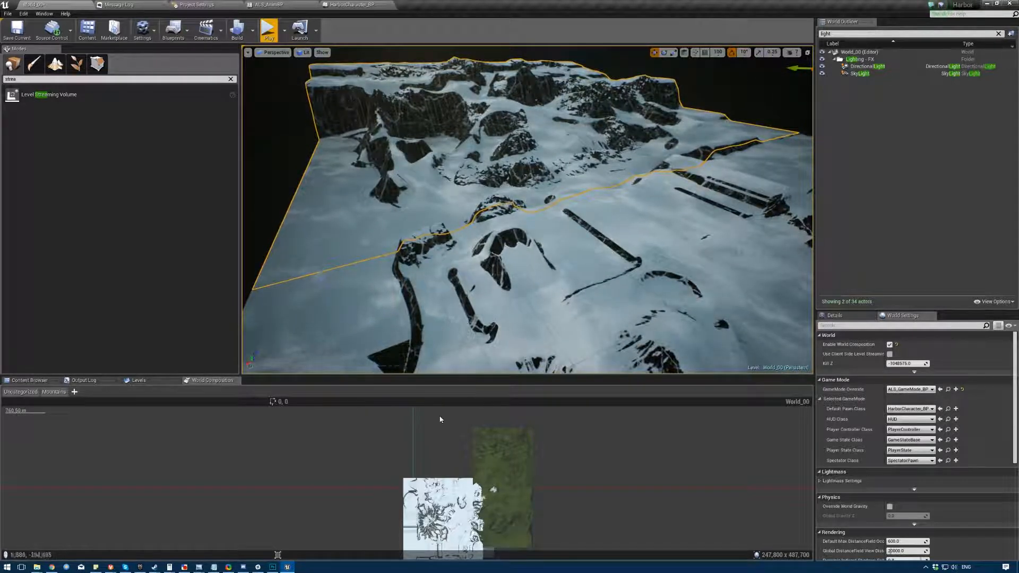
- Select the snowy tile below Map01 in the World Composition map and inspect Map01's layer, streaming distance and neighbouring tiles
right_drag(498, 391, 450, 433)
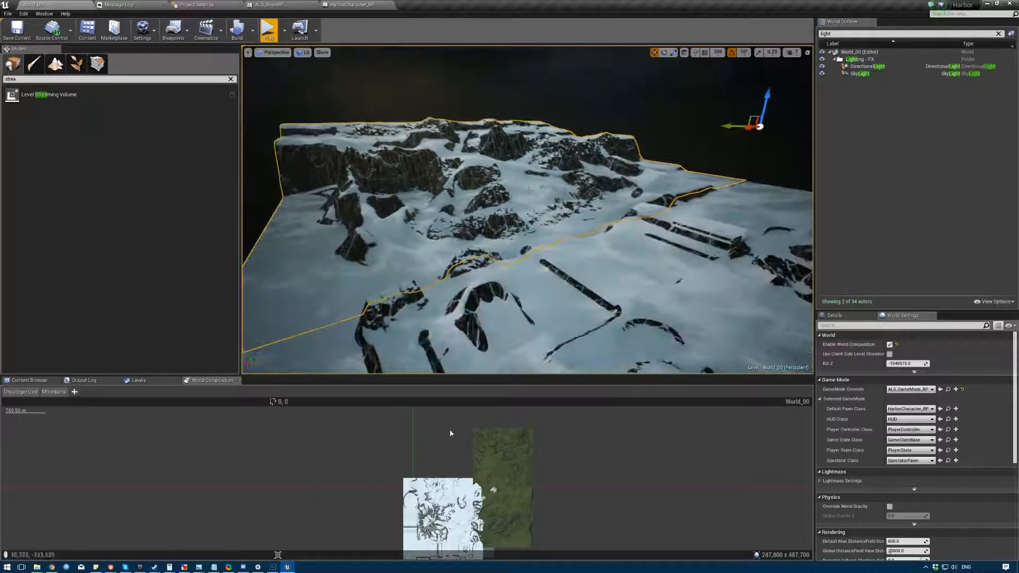
right_drag(327, 490, 306, 414)
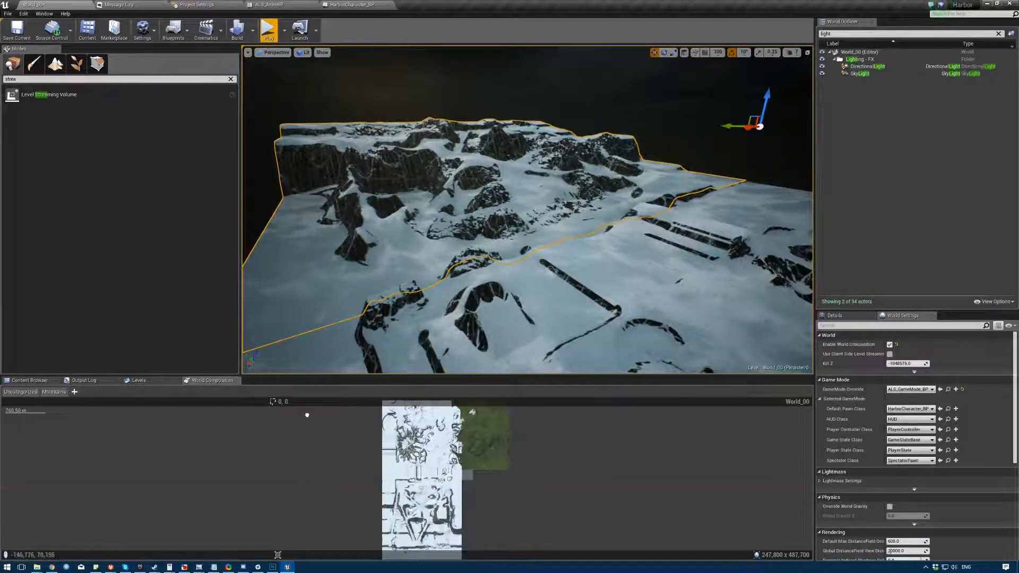
scroll(379, 464, up, 3)
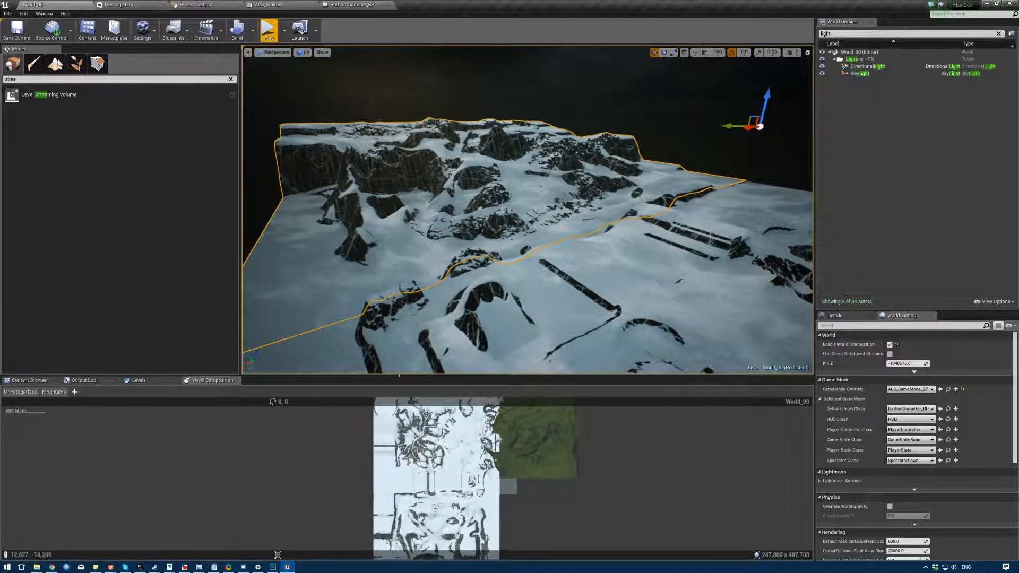
drag(402, 377, 401, 313)
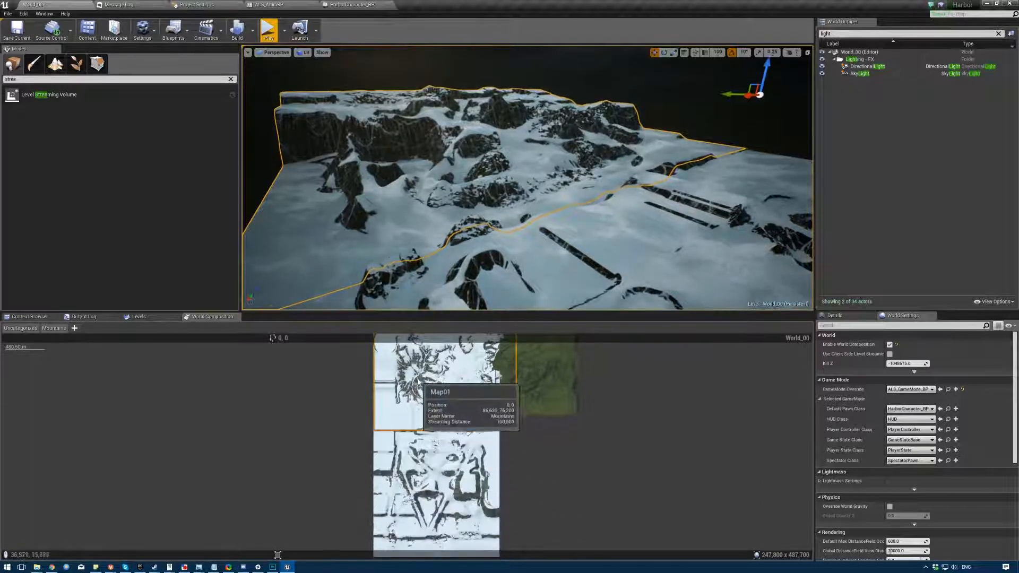
click(437, 511)
right_drag(447, 416, 371, 511)
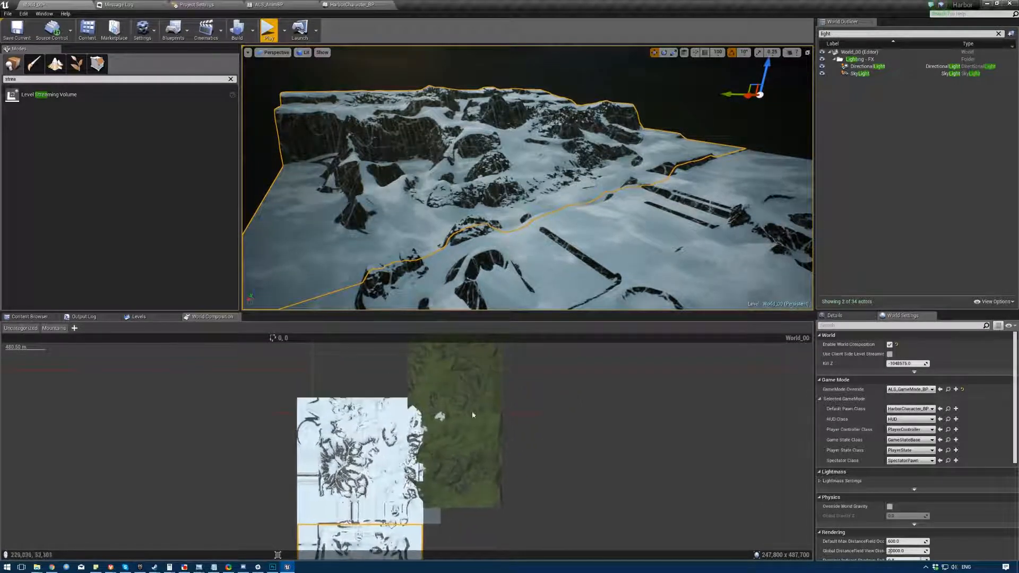
scroll(425, 473, up, 4)
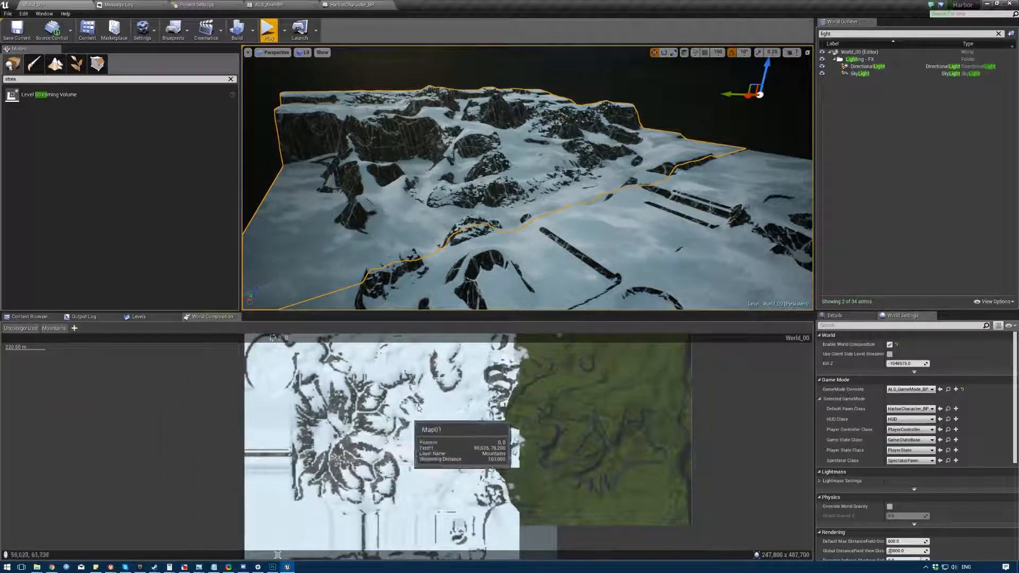
scroll(353, 378, down, 5)
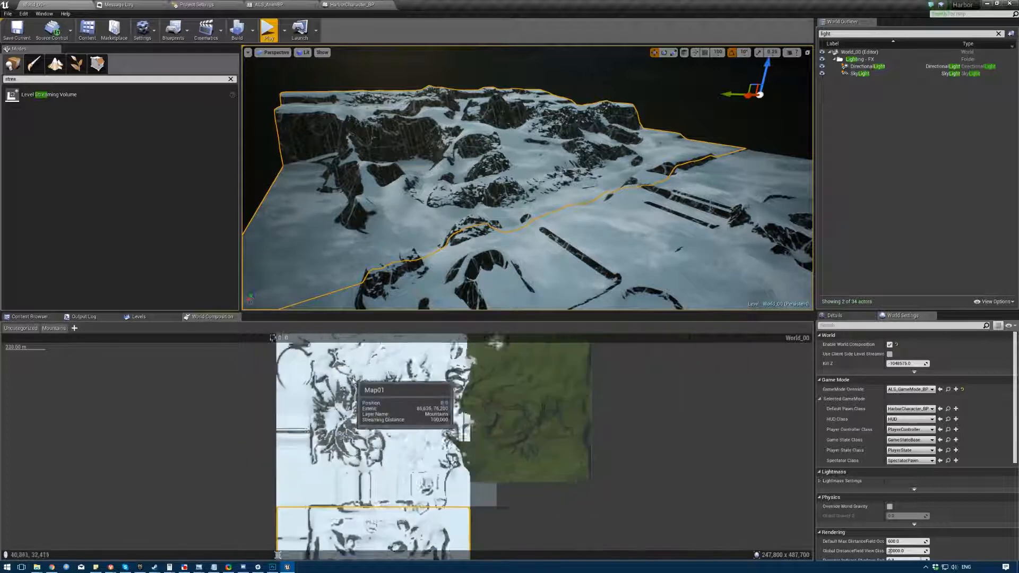
right_drag(312, 417, 285, 456)
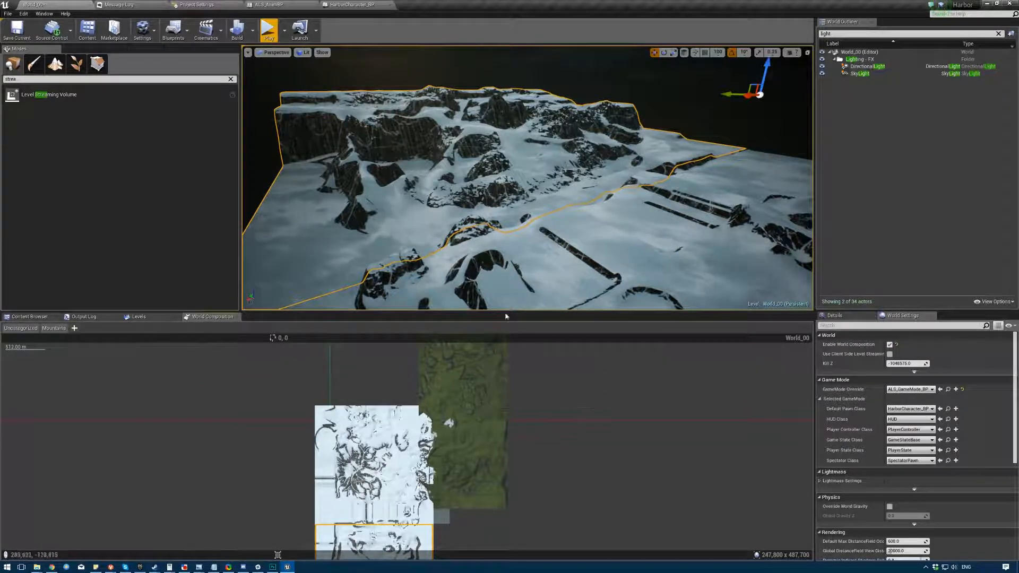
- Examine the level assets Map02 and Map04 in the World_00 maps folder alongside the World Composition map
right_drag(424, 180, 544, 159)
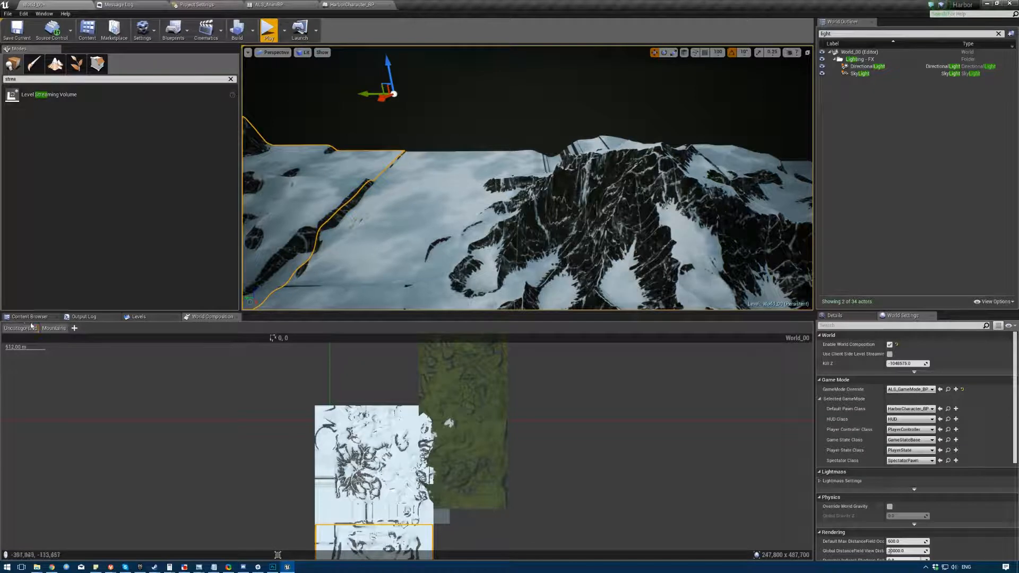
click(26, 318)
click(276, 389)
click(357, 390)
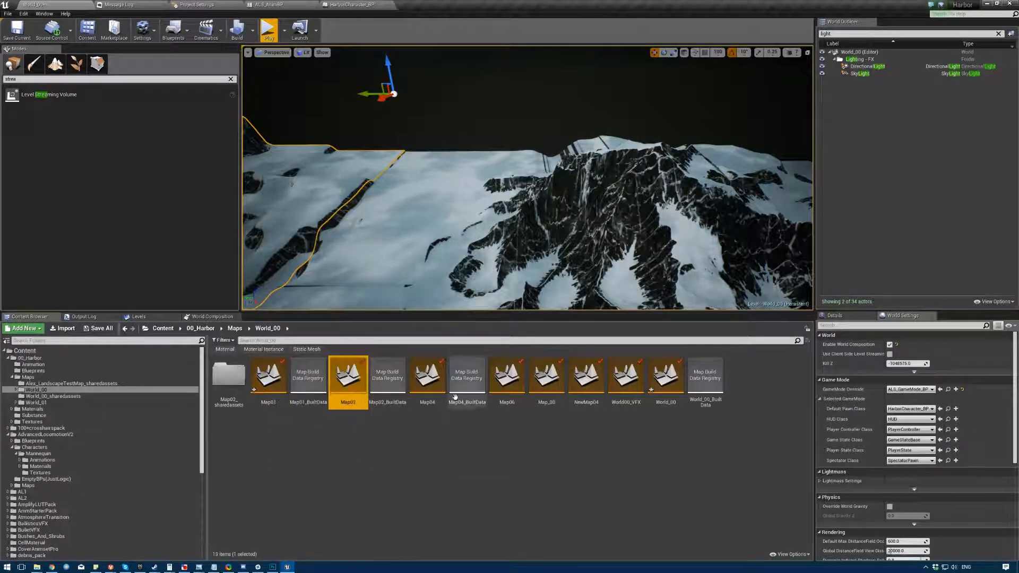
click(436, 392)
click(205, 317)
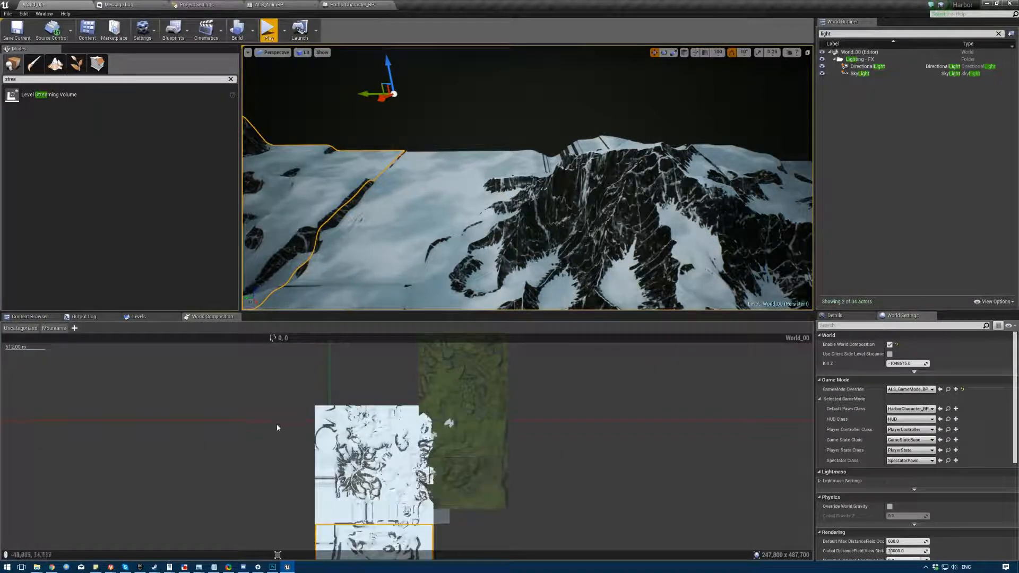
click(32, 317)
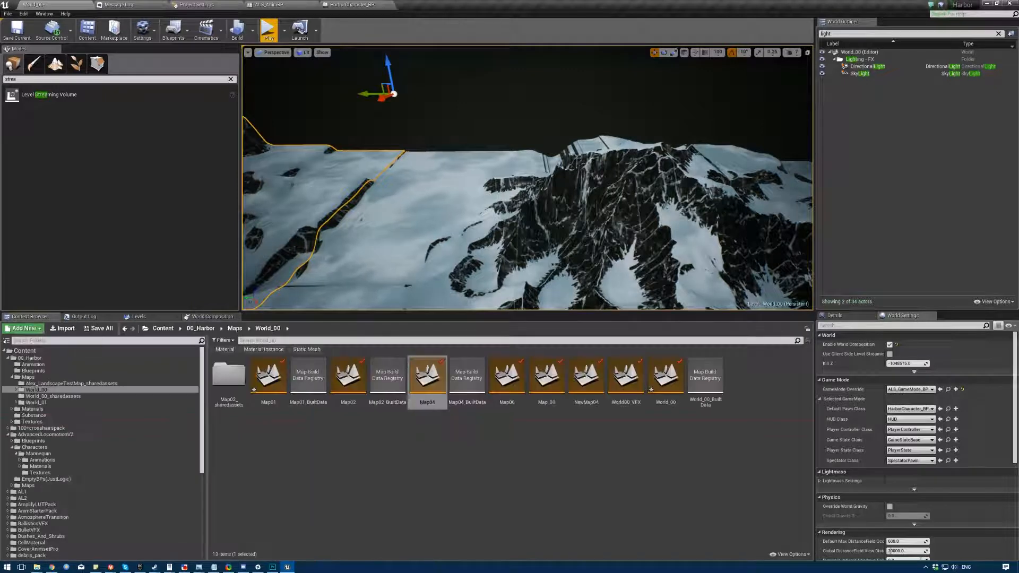
- Review the tile layout in the World Composition map and locate the Import Tiled Landscape command for the level list
right_drag(526, 177, 511, 198)
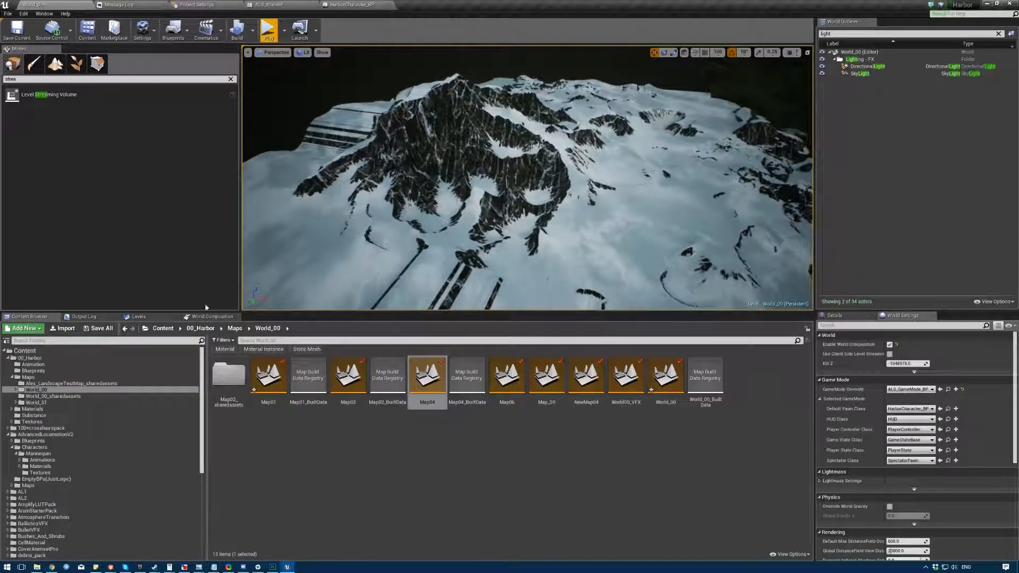
click(206, 317)
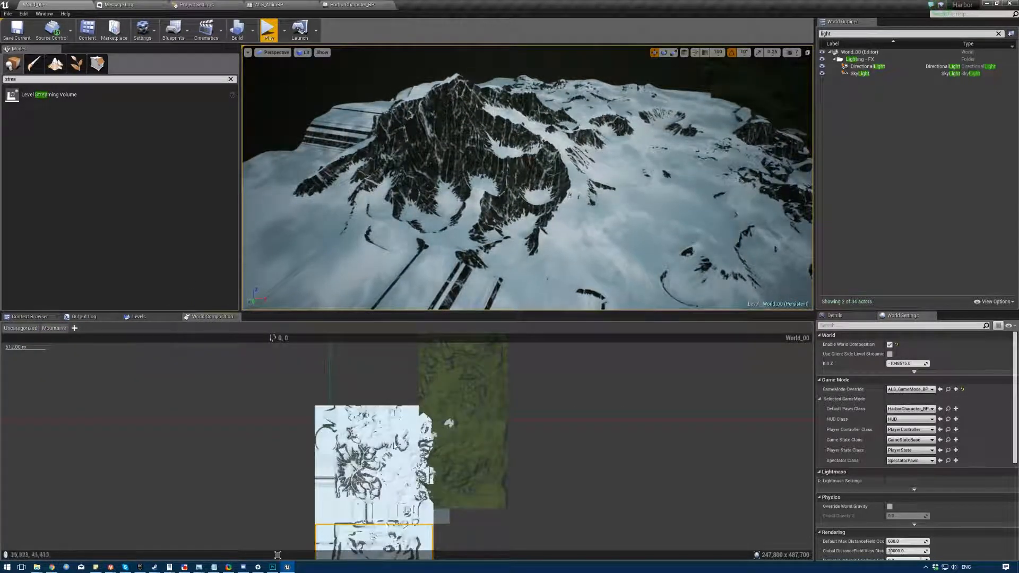
right_drag(166, 370, 211, 379)
mouse_move(268, 455)
right_down()
mouse_move(284, 475)
mouse_move(288, 458)
right_up()
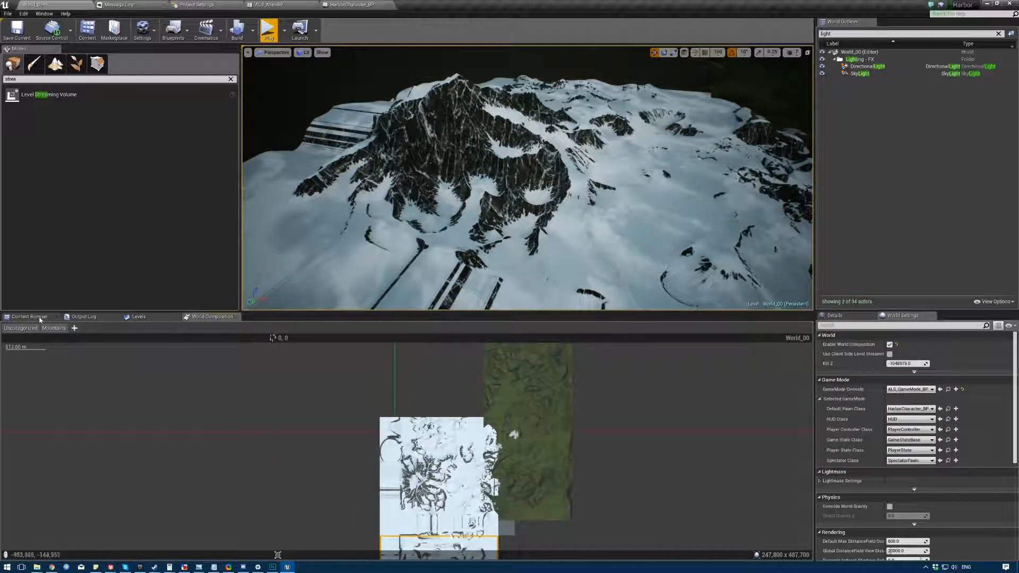
click(139, 317)
click(17, 329)
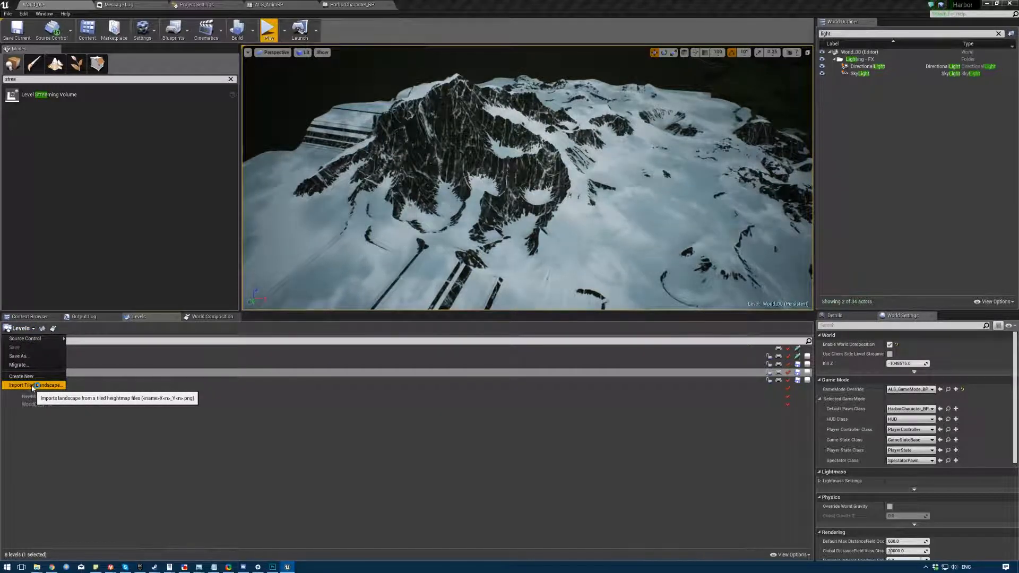
- Examine the two adjoining snowy landscapes from above, including in a full-screen 3D view
right_drag(526, 177, 560, 204)
key(s)
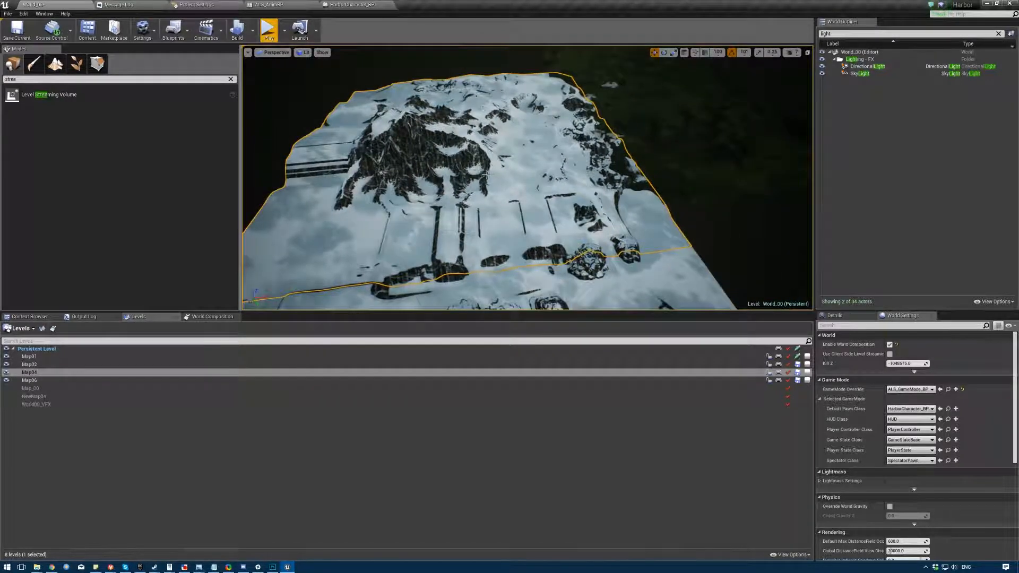
right_drag(486, 174, 517, 192)
key(F11)
key(w)
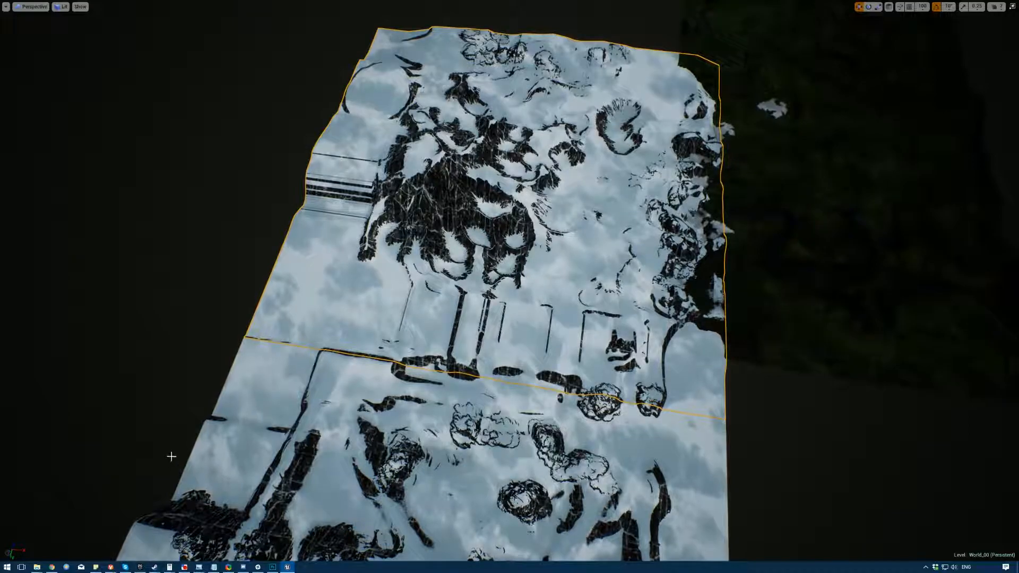
key(F11)
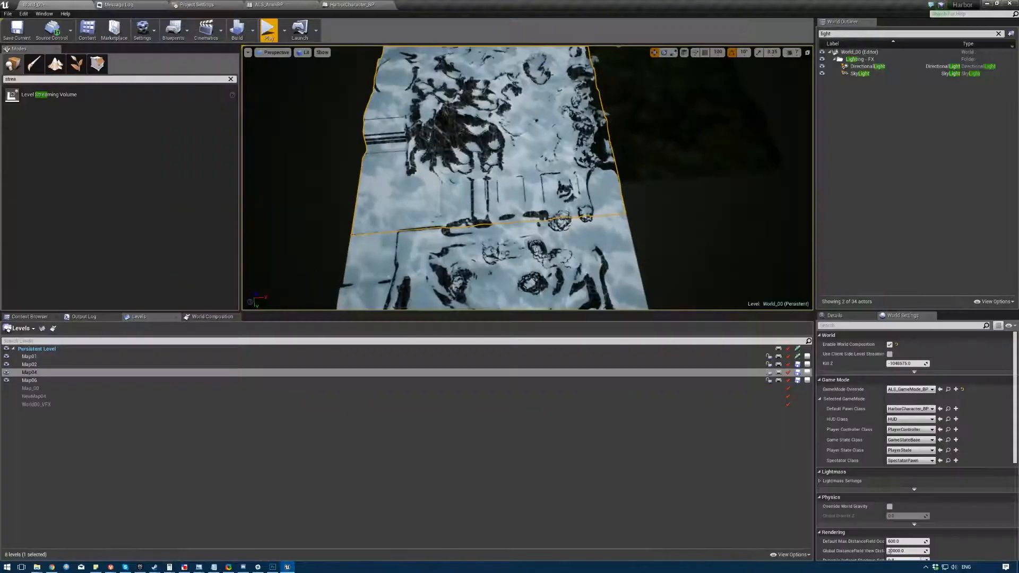
scroll(418, 221, up, 3)
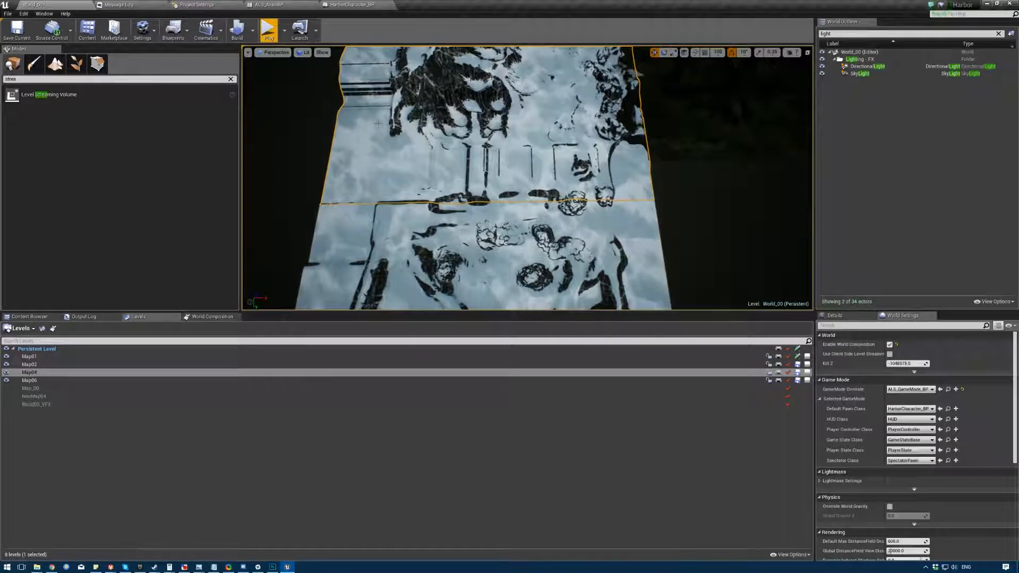
- Inspect the snowy mountain landscape from several sides, including its peak, outer edges and seam with the neighbouring tile
right_drag(368, 177, 340, 114)
key(w)
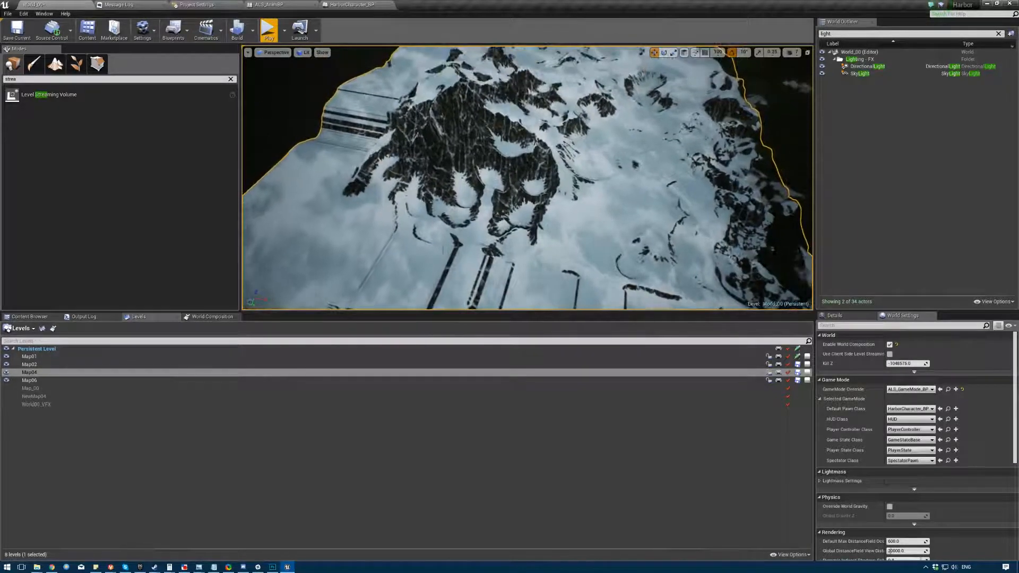
key(s)
right_drag(506, 162, 337, 282)
key(w)
key(s)
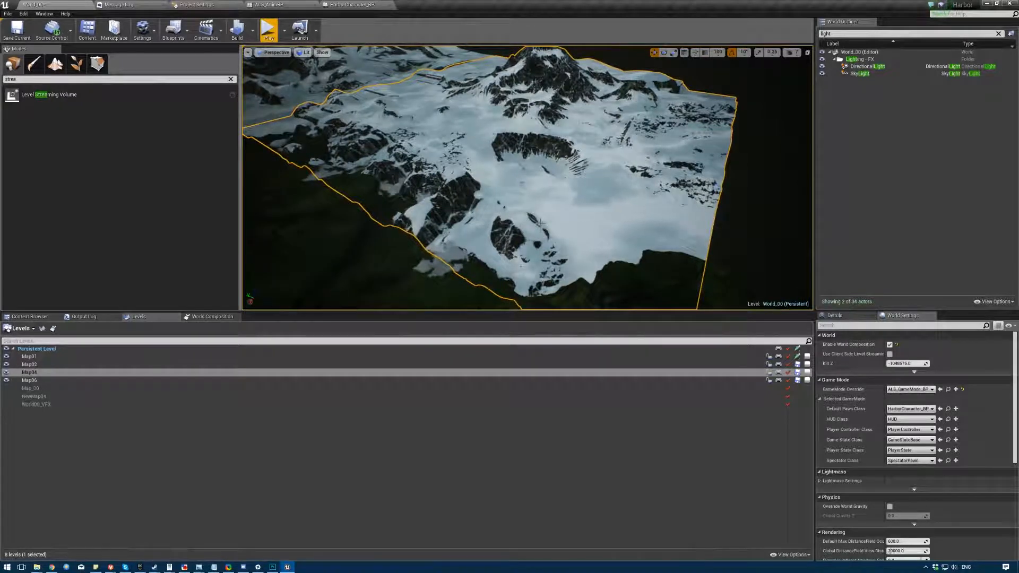
mouse_move(521, 234)
right_down()
mouse_move(552, 233)
mouse_move(523, 252)
mouse_move(495, 234)
mouse_move(496, 222)
mouse_move(523, 222)
right_up()
key(s)
key(w)
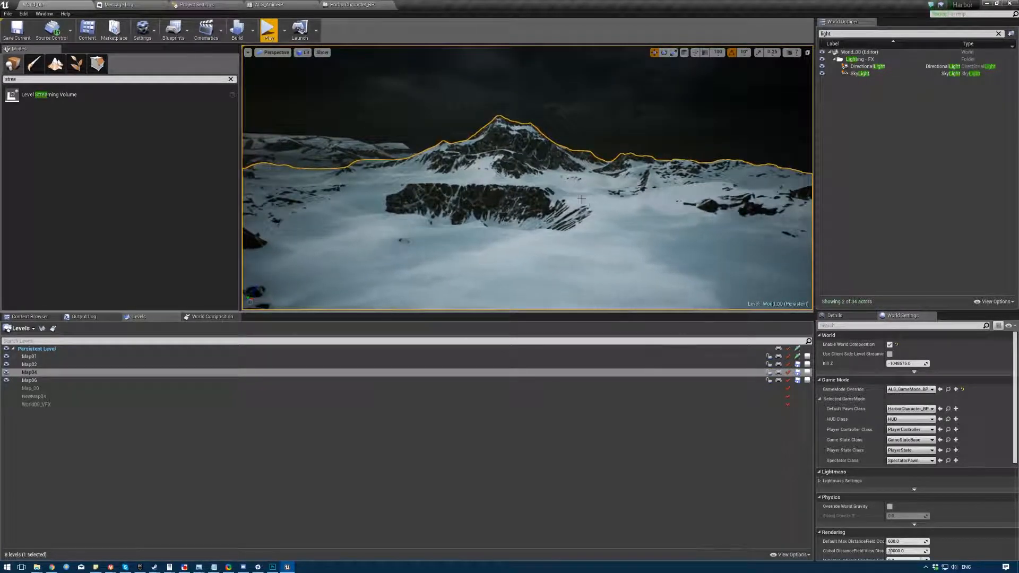
key(w)
right_drag(523, 222, 486, 204)
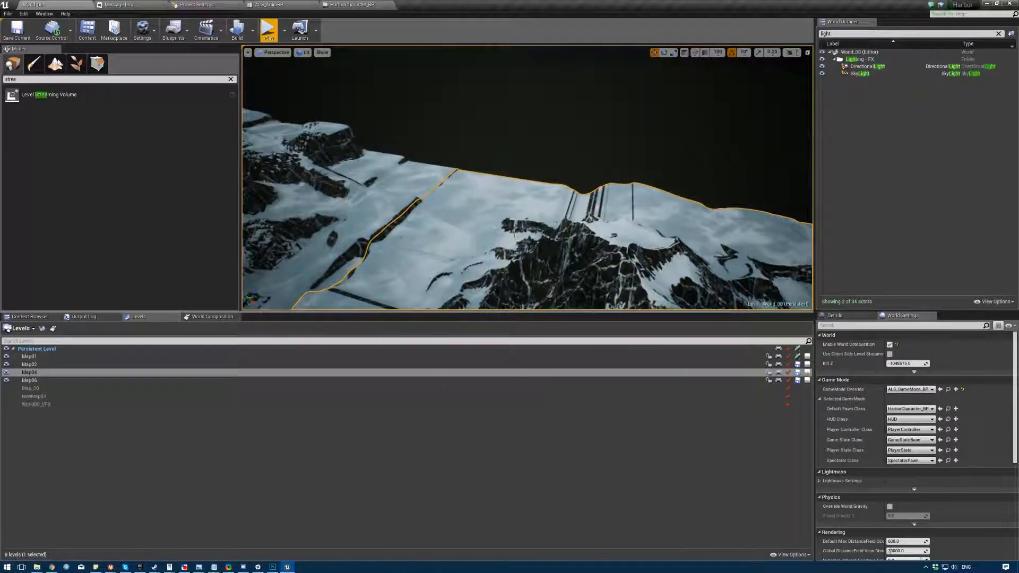
key(w)
right_drag(635, 218, 604, 176)
key(w)
key(e)
- Select the levels Map01, Map02, Map04 and Map06 together and view their landscape tiles from above
click(33, 373)
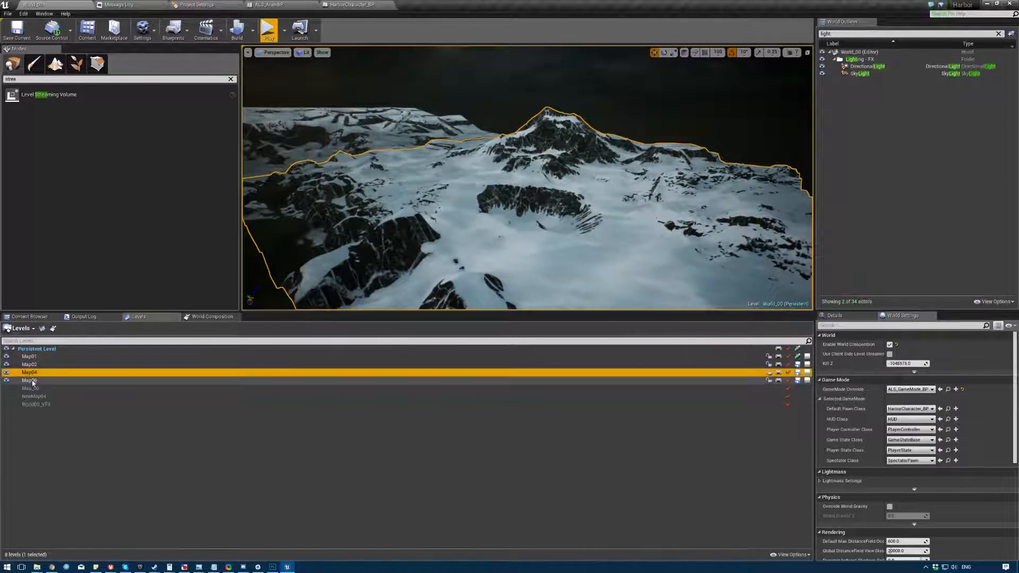
click(32, 381)
click(30, 356)
click(33, 381)
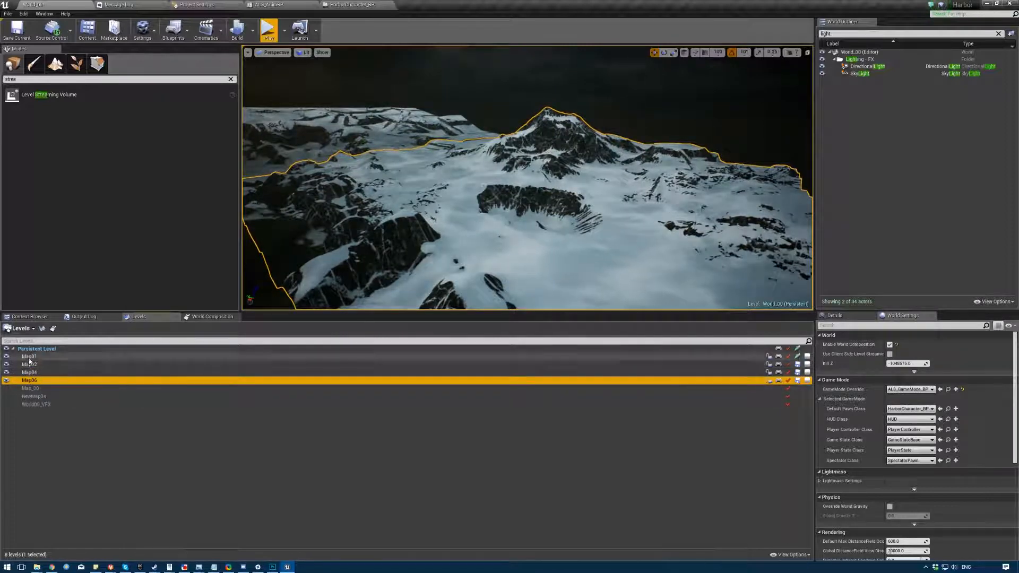
shift+click(30, 357)
right_drag(425, 196, 329, 239)
right_drag(427, 158, 427, 143)
key(s)
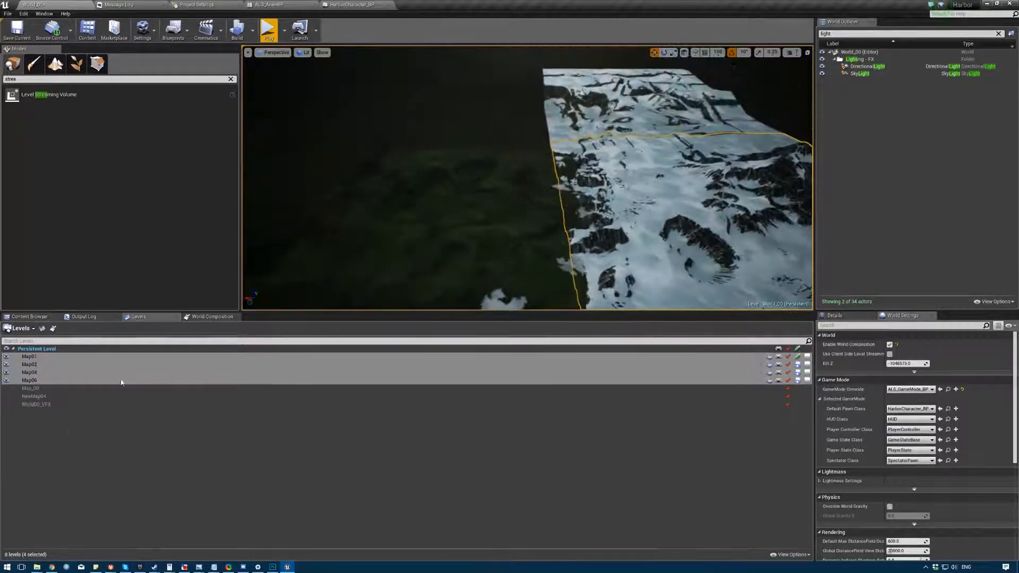
- Start a tiled landscape import and open the heightmap tile selection
click(37, 330)
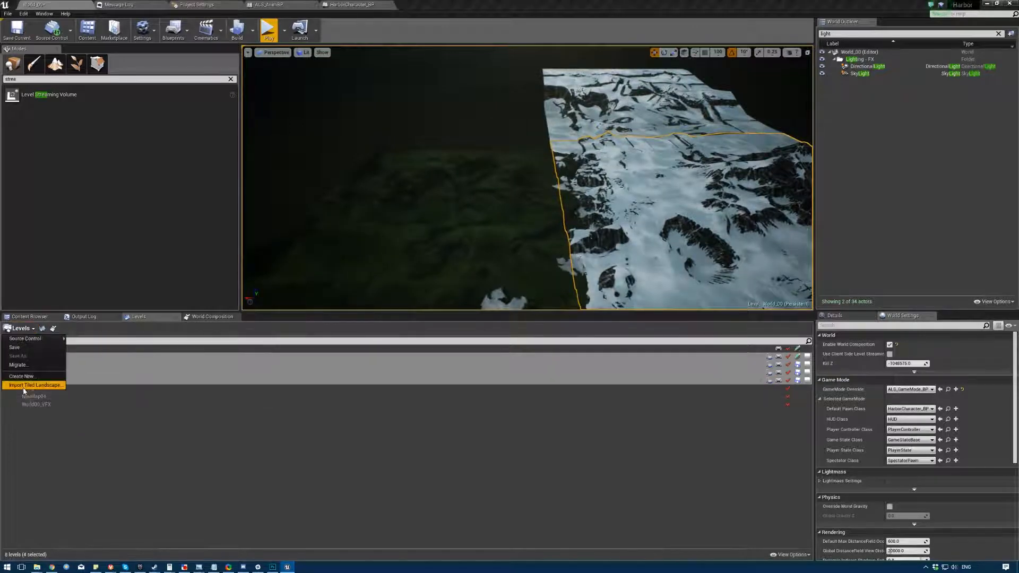
click(56, 387)
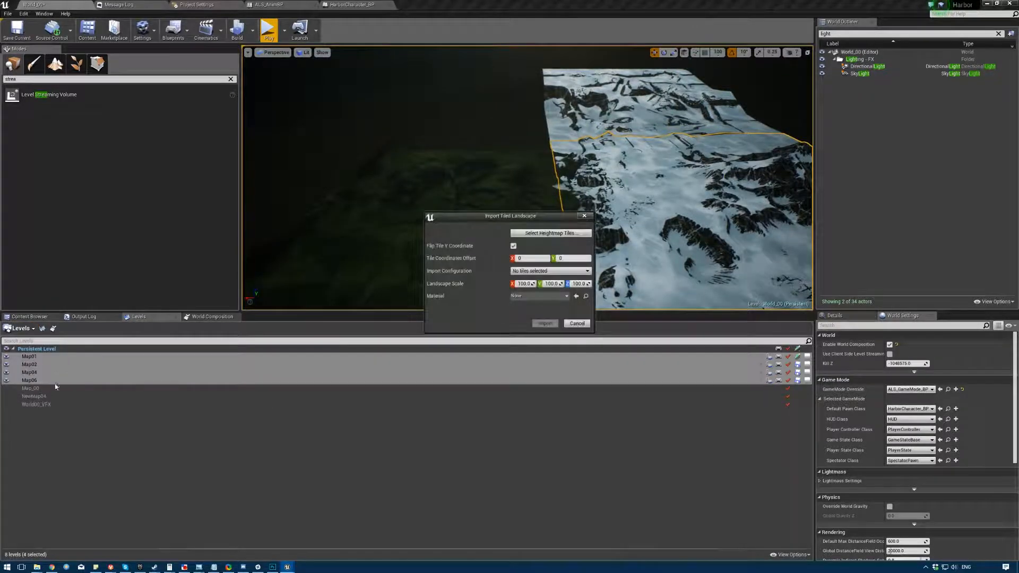
click(549, 234)
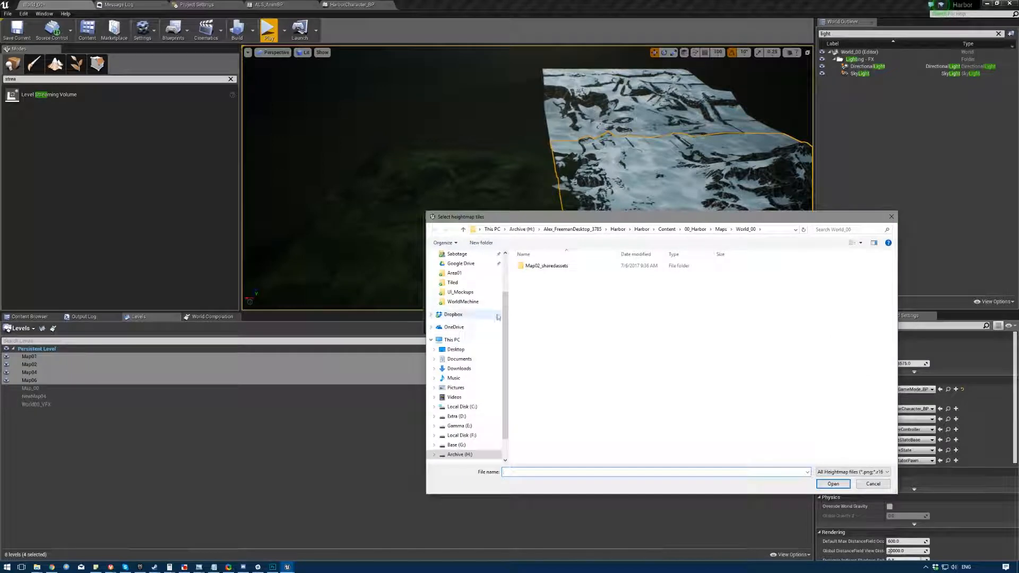
- Browse to the heightmap folder Dropbox > Harbor_Resources > Terrain > Area01 > Tiled
scroll(498, 317, up, 2)
click(453, 368)
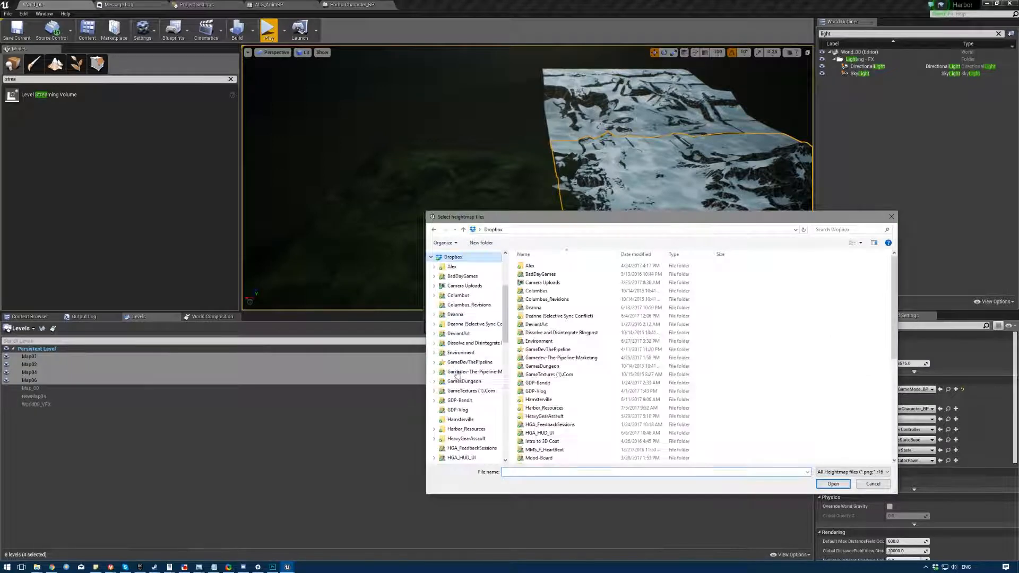
click(544, 400)
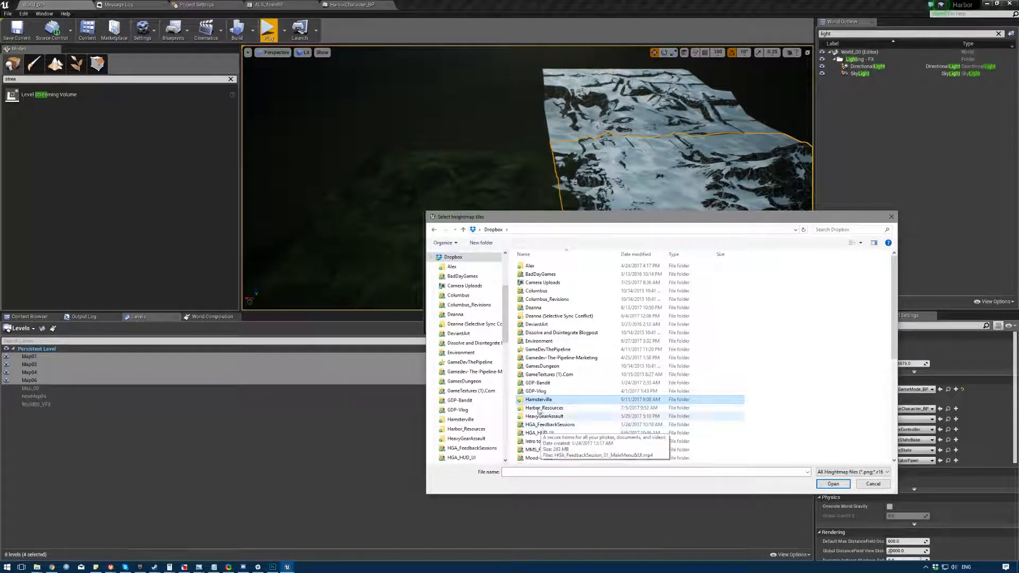
click(539, 432)
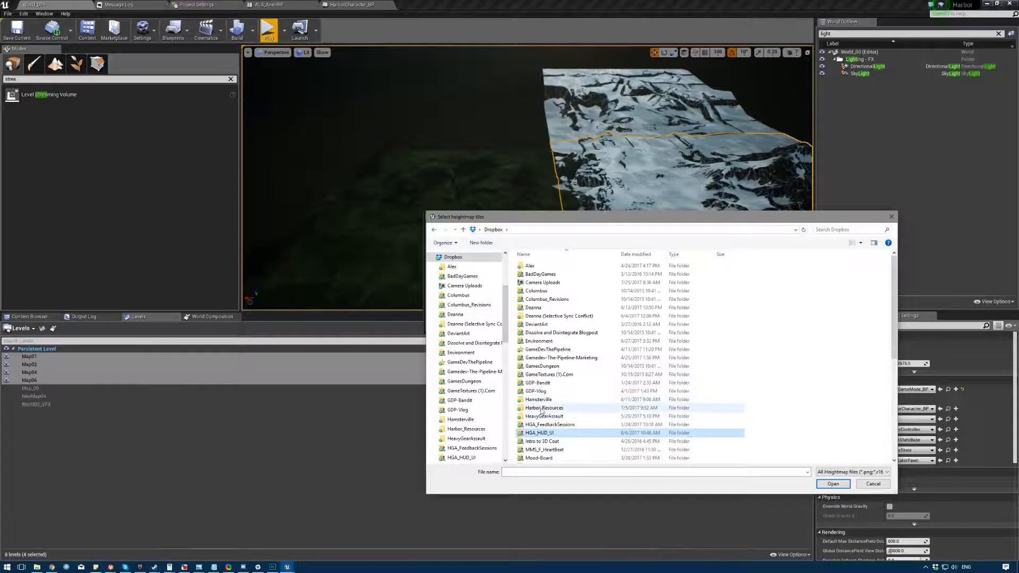
double_click(544, 407)
double_click(532, 282)
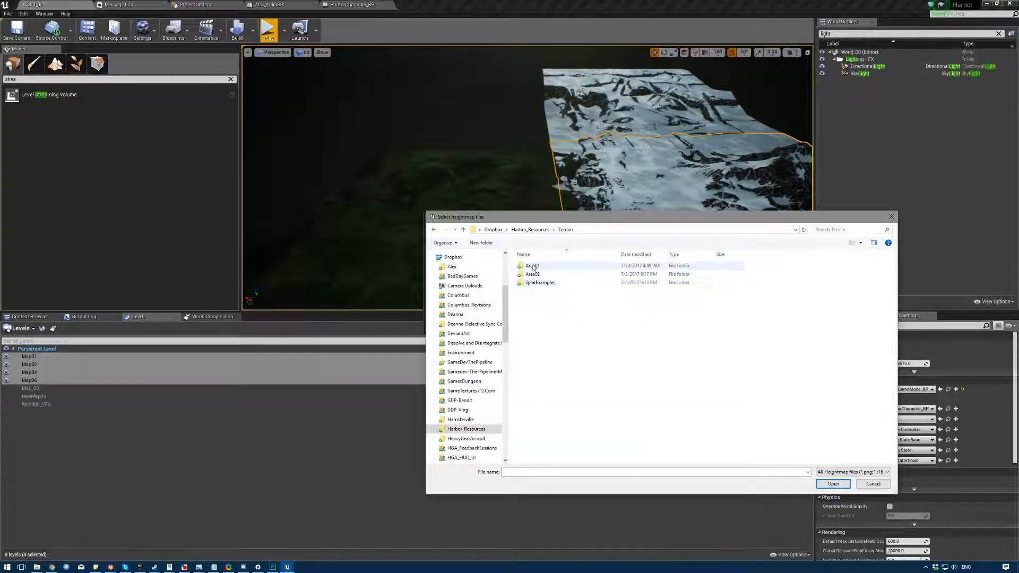
double_click(532, 265)
double_click(533, 276)
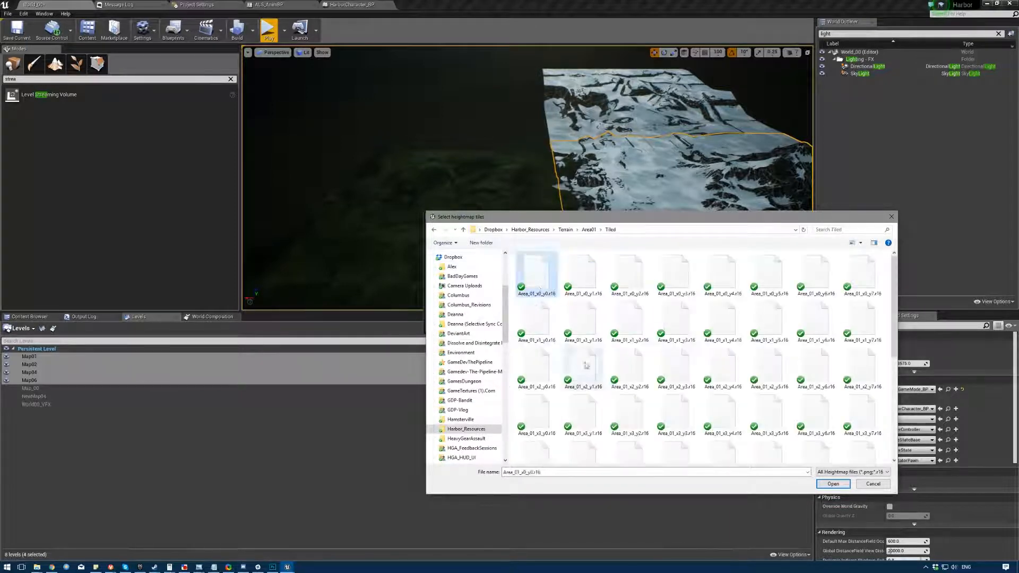
- Select the heightmap tiles Area_01_x0_y0.r16 through Area_01_x7_y7.r16, review the set, and leave the file selection without opening them
scroll(585, 371, down, 4)
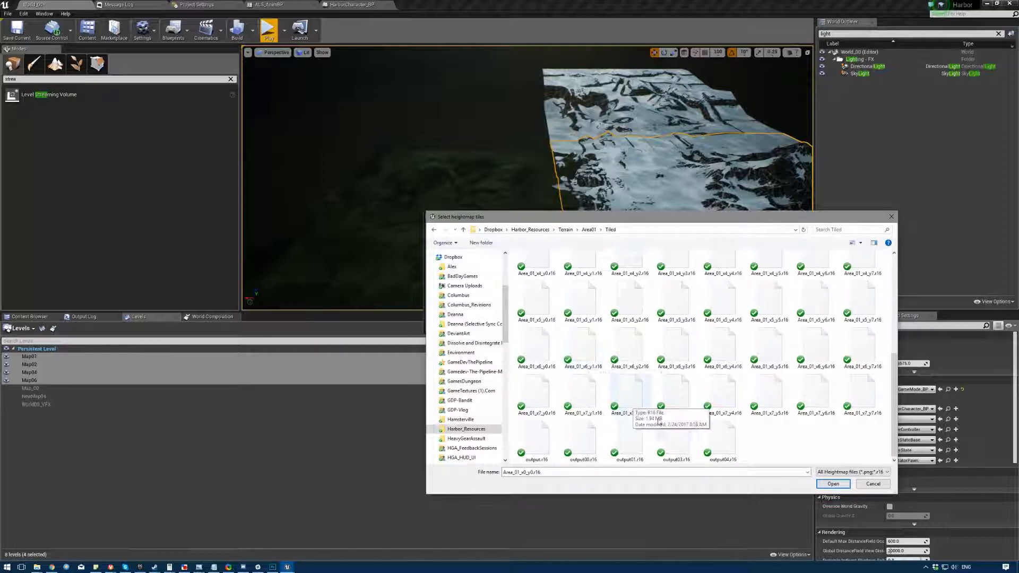
shift+click(854, 407)
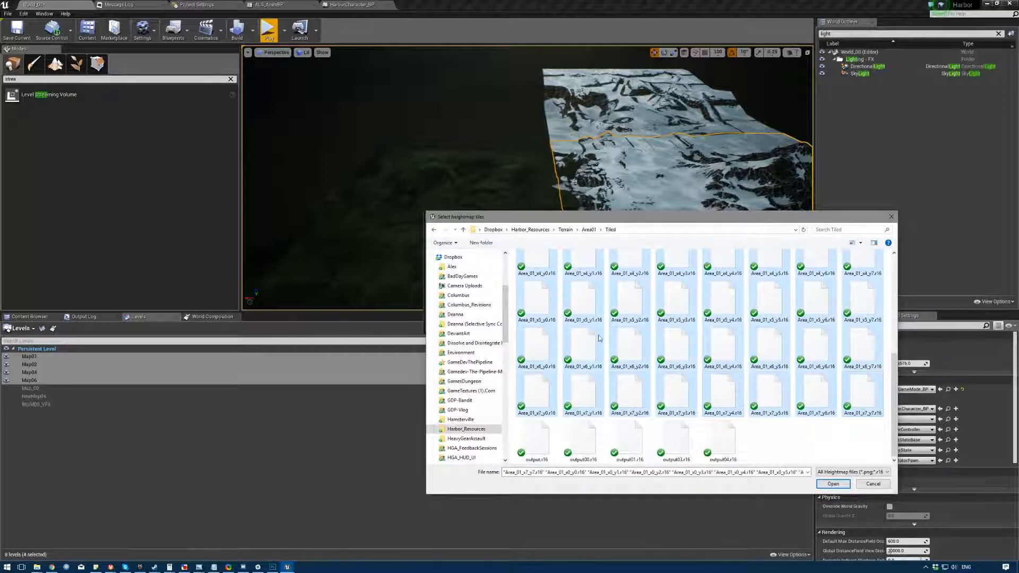
scroll(536, 279, up, 4)
scroll(777, 296, down, 4)
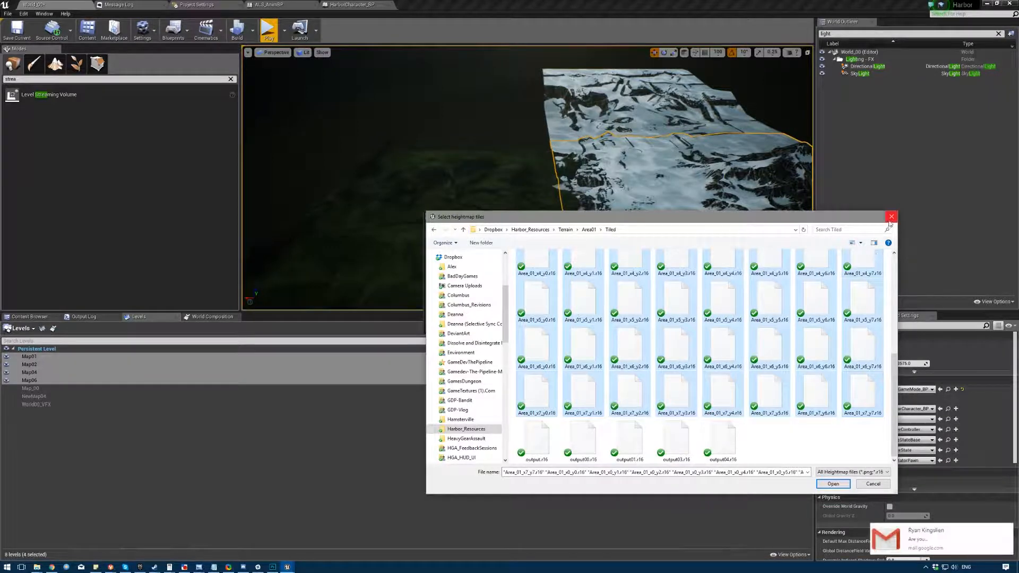
click(1007, 529)
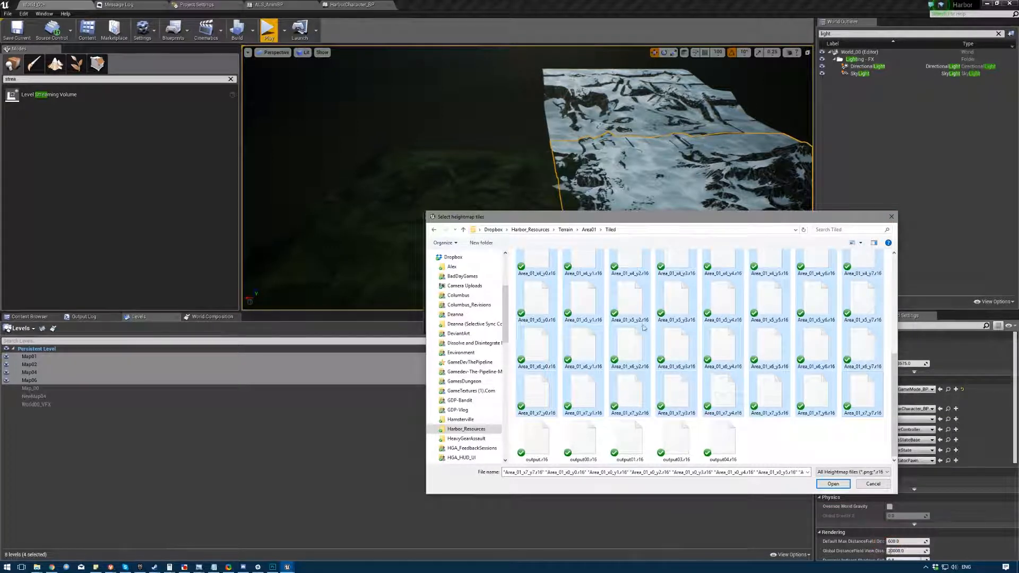
scroll(644, 347, up, 5)
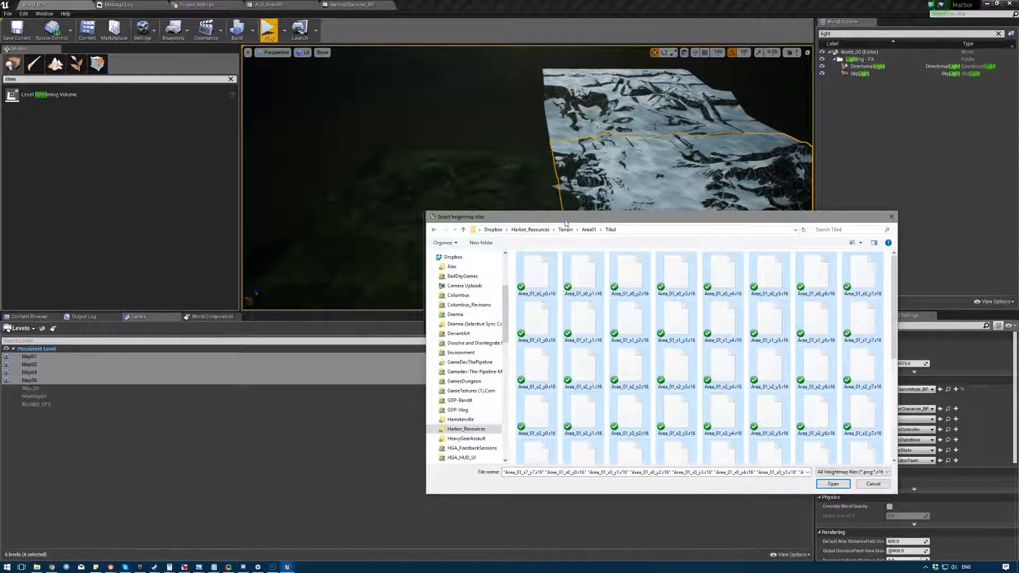
drag(565, 223, 474, 199)
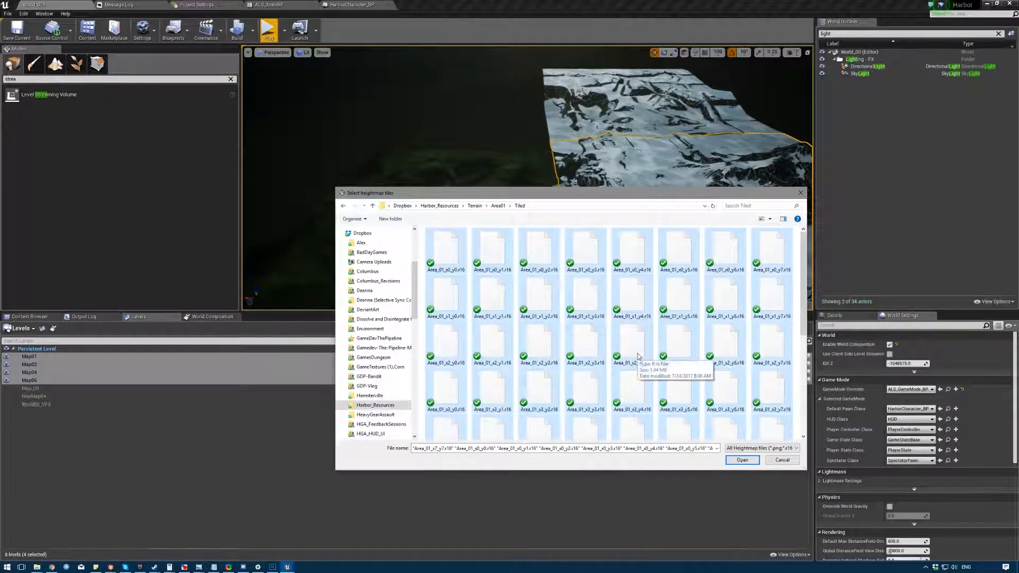
click(801, 193)
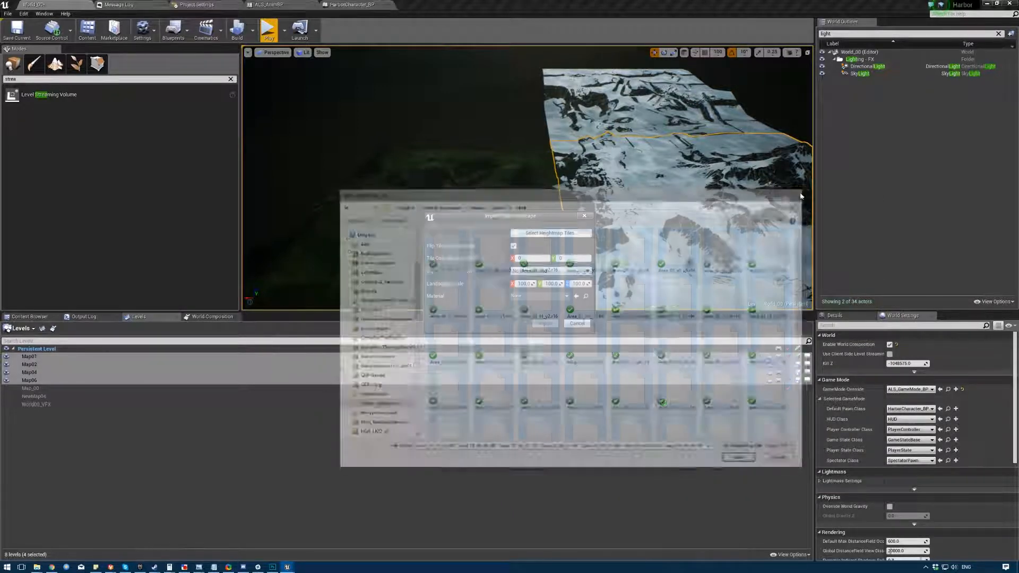
drag(494, 222, 294, 187)
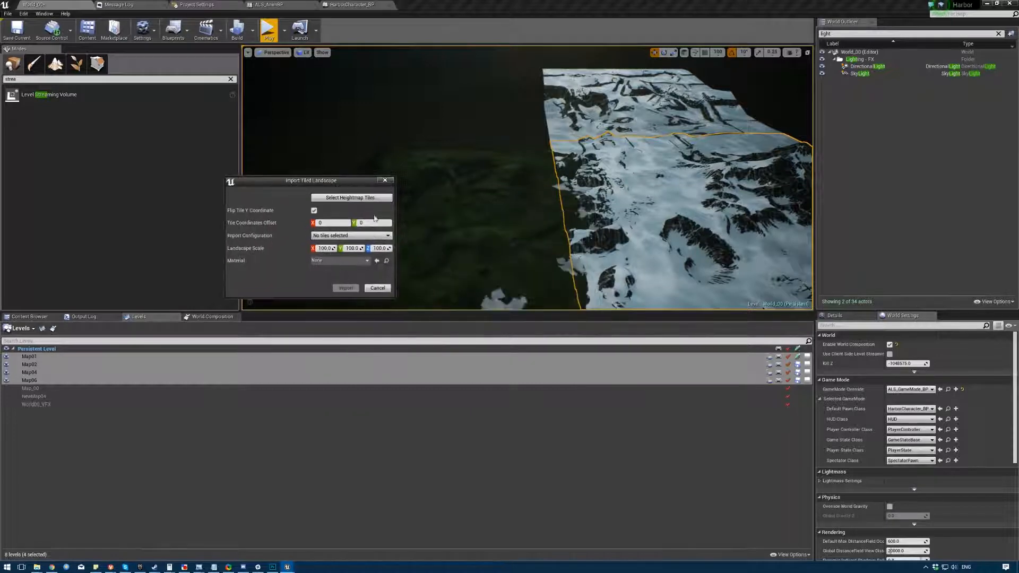
- Cancel the tiled landscape import and view the snow and green landscape tiles from above
click(385, 180)
right_drag(447, 278, 473, 203)
click(499, 181)
key(s)
right_drag(390, 250, 609, 125)
right_drag(529, 163, 466, 206)
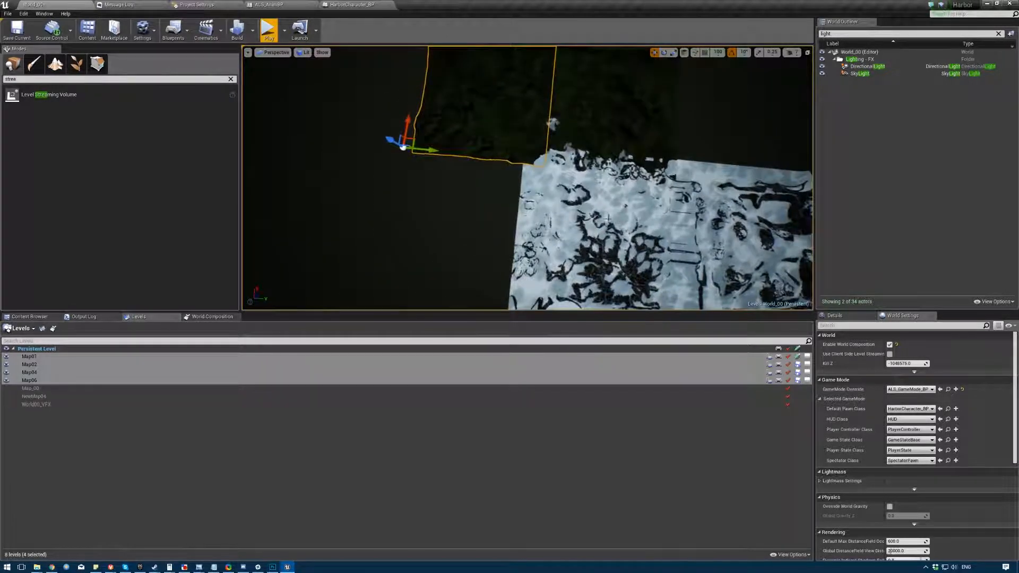
right_drag(607, 217, 549, 186)
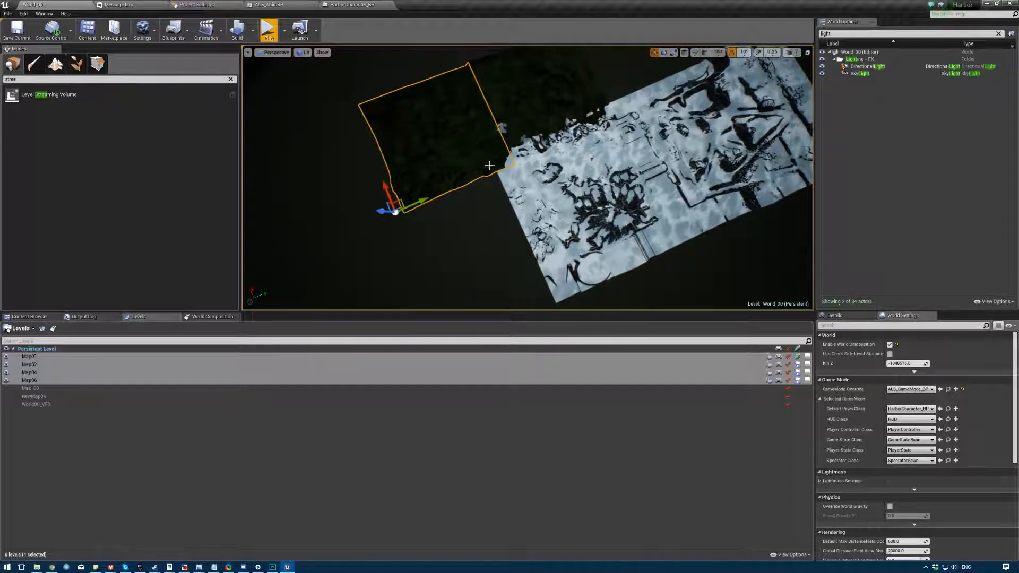
right_drag(489, 165, 525, 154)
- Show the viewport full screen, select both green landscape tiles together, and move close to their shared border
key(F11)
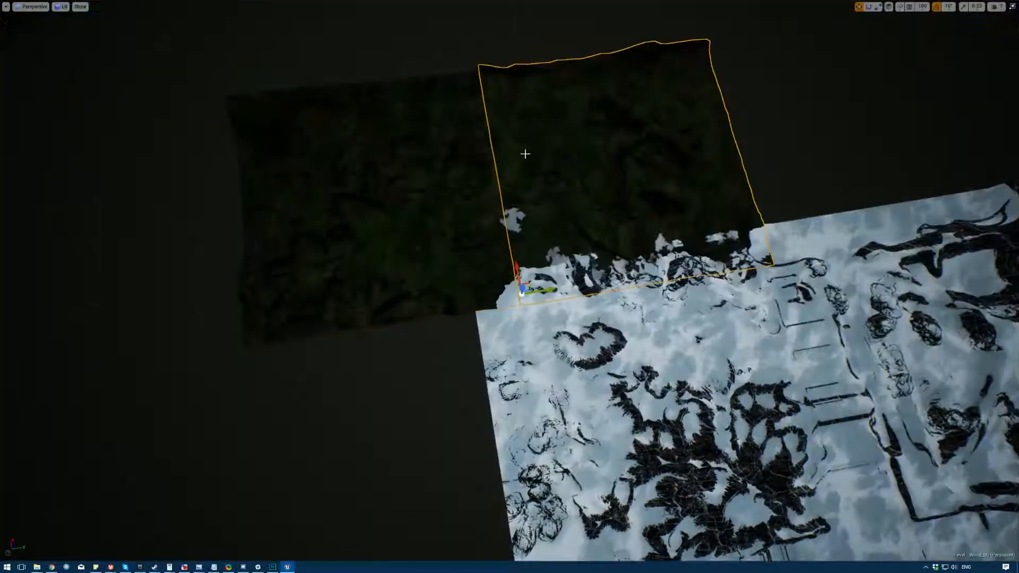
key(w)
right_drag(413, 171, 393, 161)
ctrl+click(335, 246)
right_drag(493, 259, 642, 220)
key(w)
key(w)
key(a)
key(w)
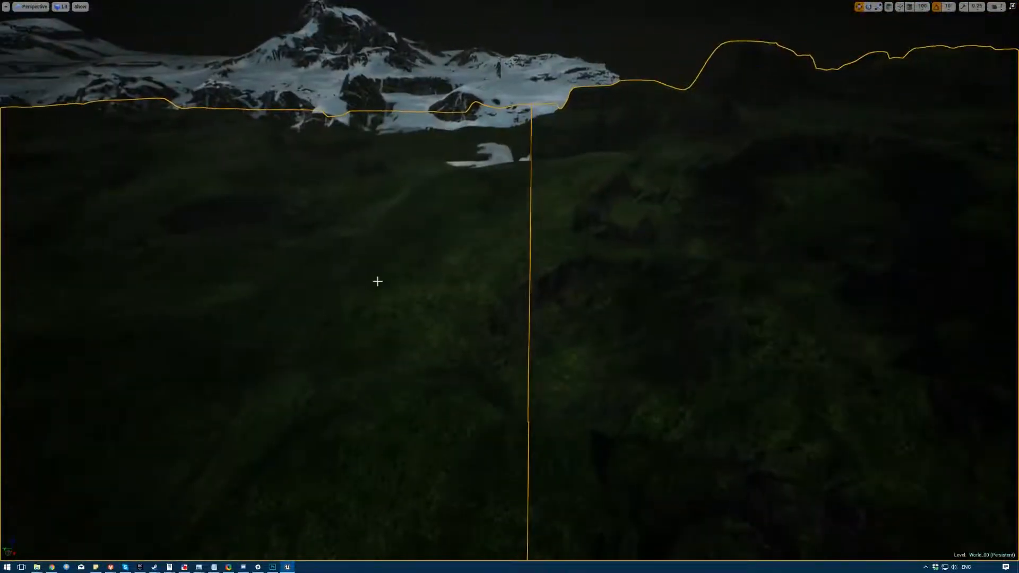
- Select the two green tiles in turn to compare the terrain on each side of their seam
click(377, 281)
key(w)
right_drag(574, 272, 576, 270)
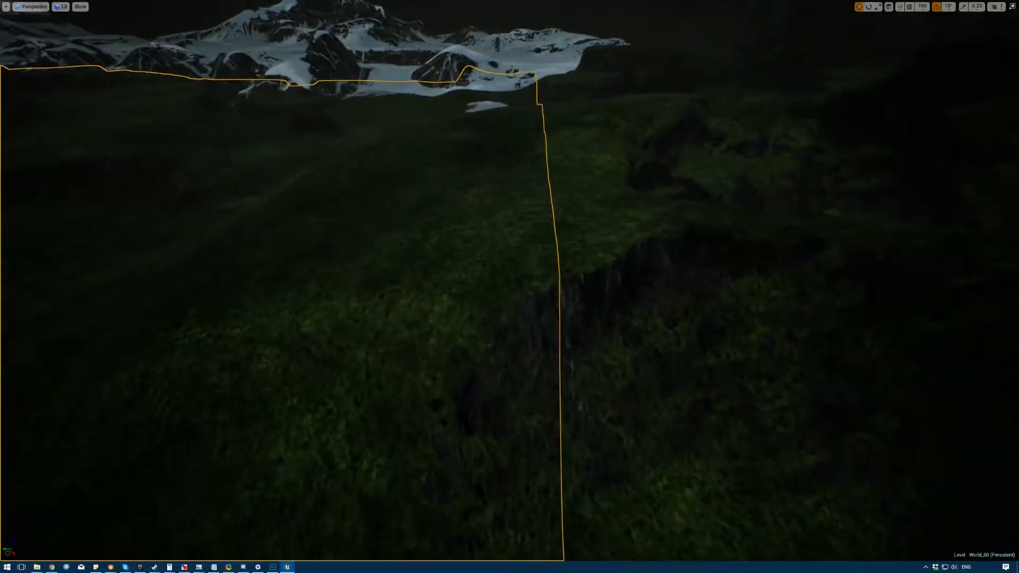
click(574, 270)
click(375, 273)
scroll(495, 300, down, 3)
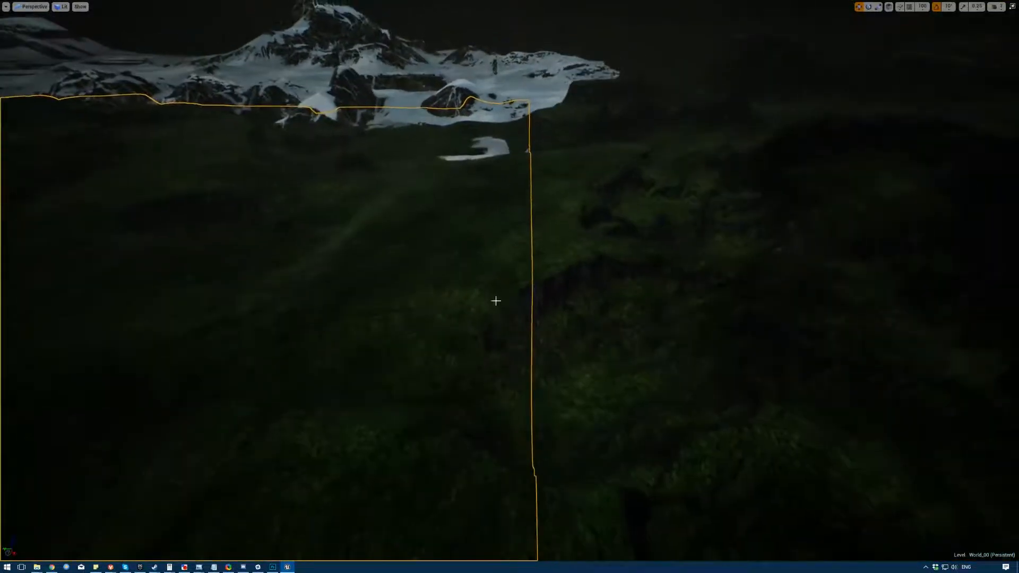
click(574, 271)
key(w)
right_drag(497, 315, 531, 308)
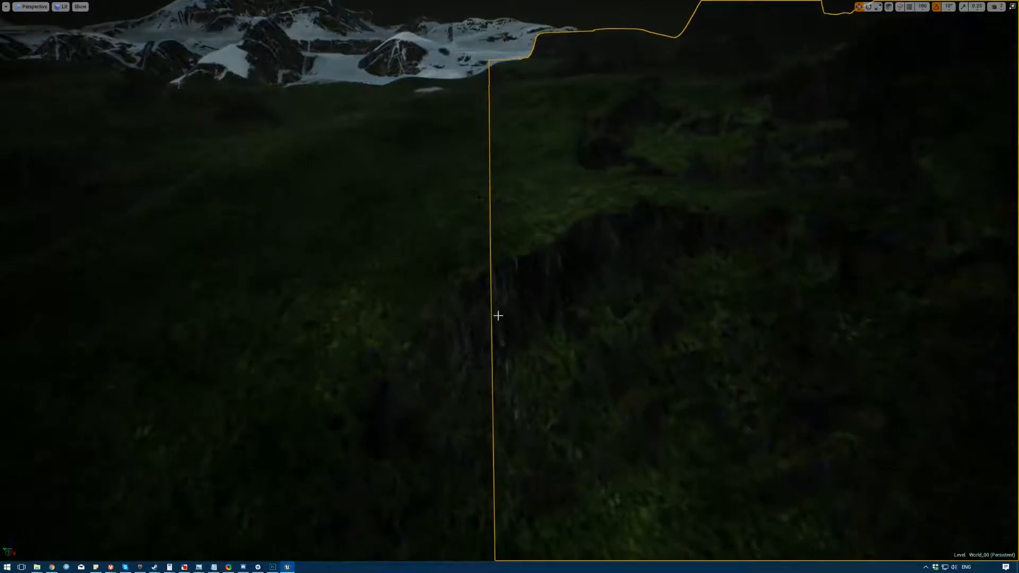
scroll(382, 221, down, 1)
click(382, 221)
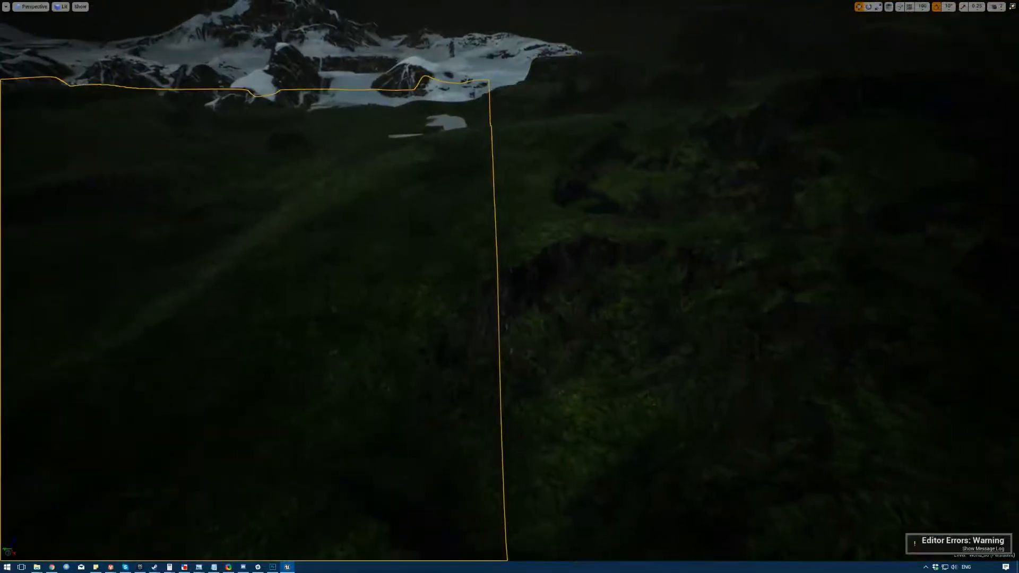
- Inspect the full length of the green tiles' seam, play the level briefly over this terrain, and stop playing
scroll(475, 301, down, 2)
right_drag(526, 262, 500, 255)
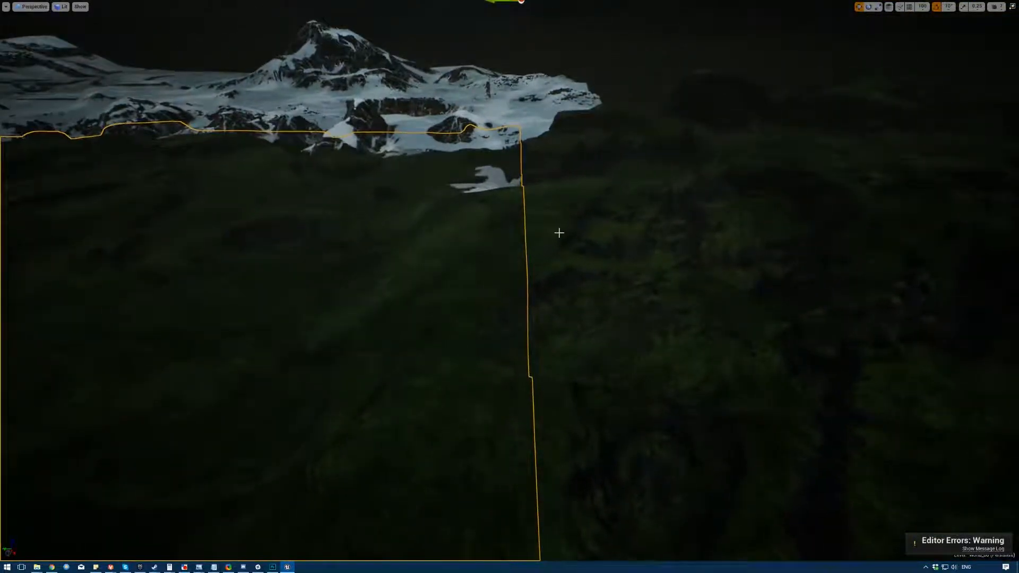
right_drag(559, 233, 478, 240)
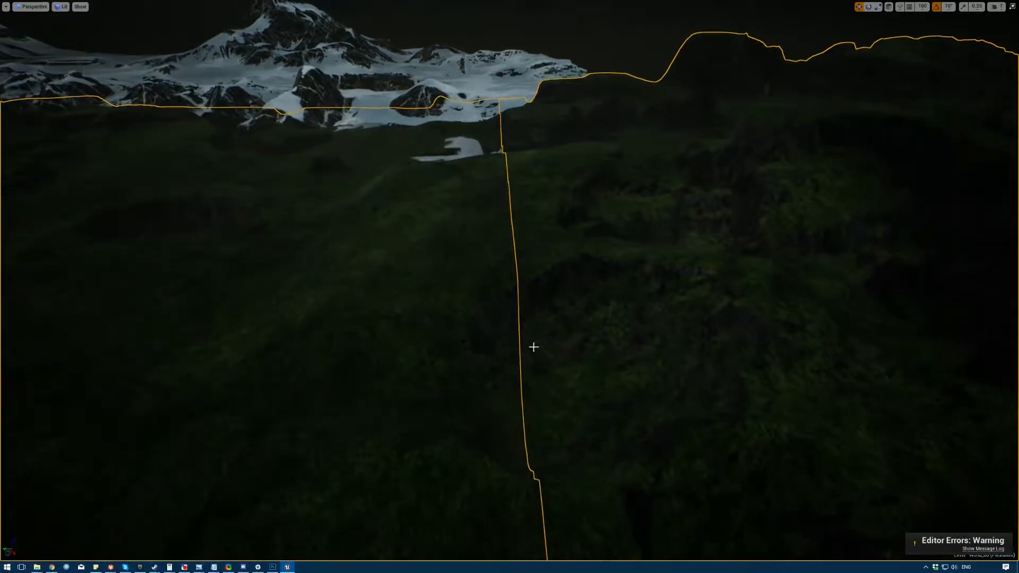
right_drag(486, 171, 460, 267)
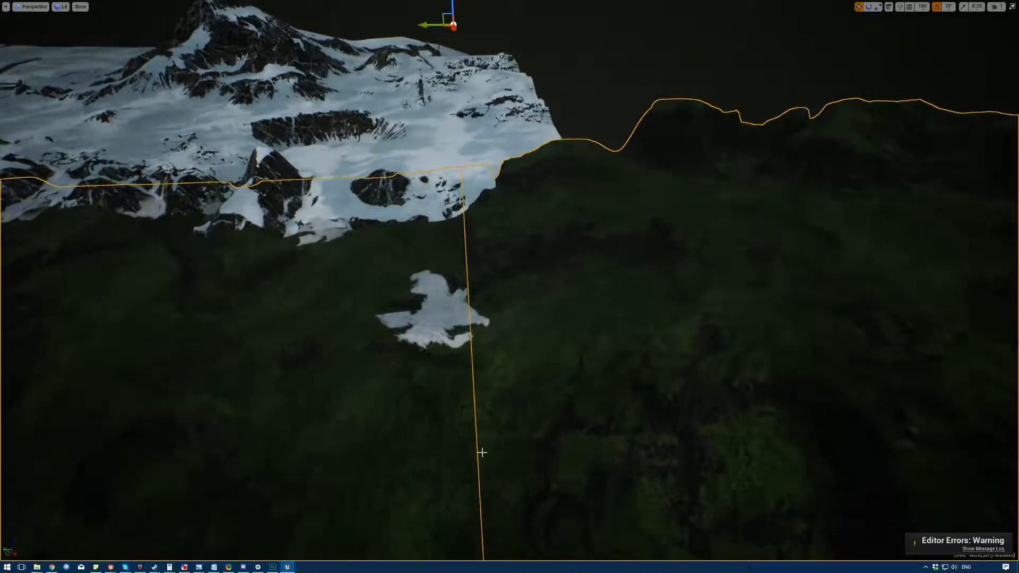
right_drag(481, 452, 457, 316)
key(alt+p)
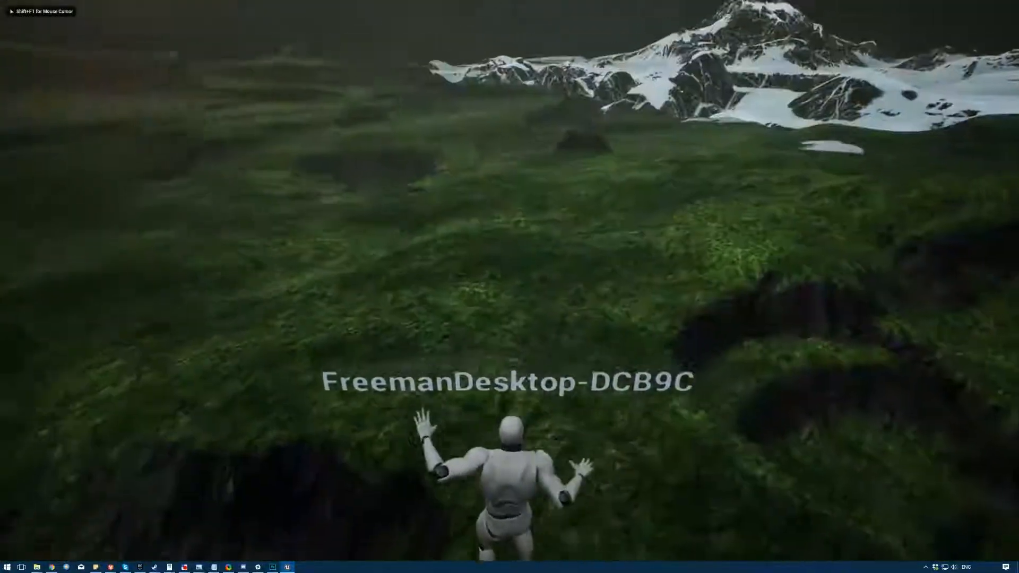
key(Escape)
- Select the snow tile bordering the green terrain and examine how the two landscapes meet along the edge
right_drag(350, 205, 364, 248)
click(380, 251)
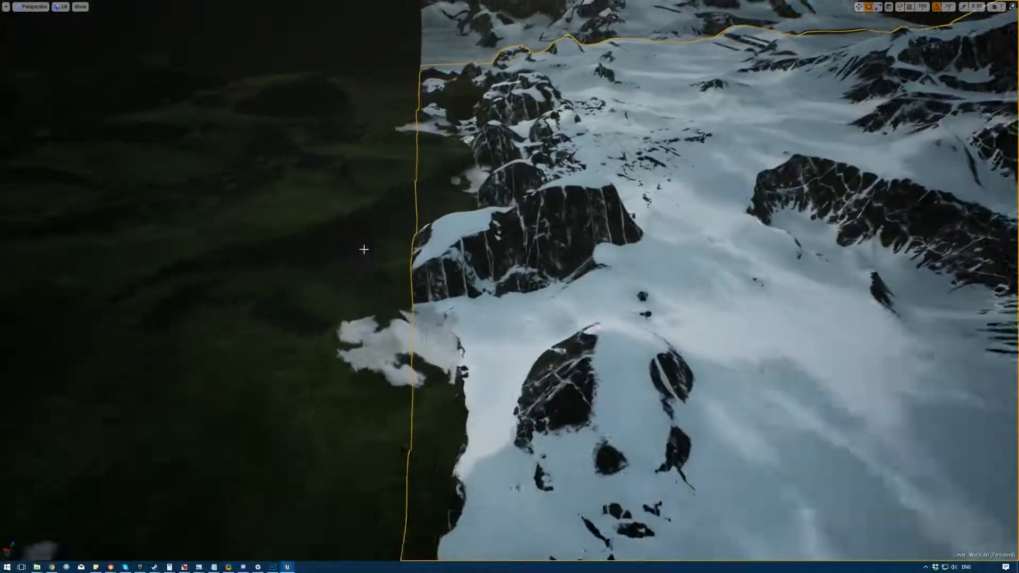
click(423, 213)
right_drag(396, 187, 517, 159)
mouse_move(505, 204)
right_down()
mouse_move(534, 204)
mouse_move(551, 106)
mouse_move(518, 207)
mouse_move(536, 200)
mouse_move(523, 207)
right_up()
right_drag(598, 165, 658, 183)
right_drag(296, 277, 239, 244)
right_drag(547, 330, 663, 292)
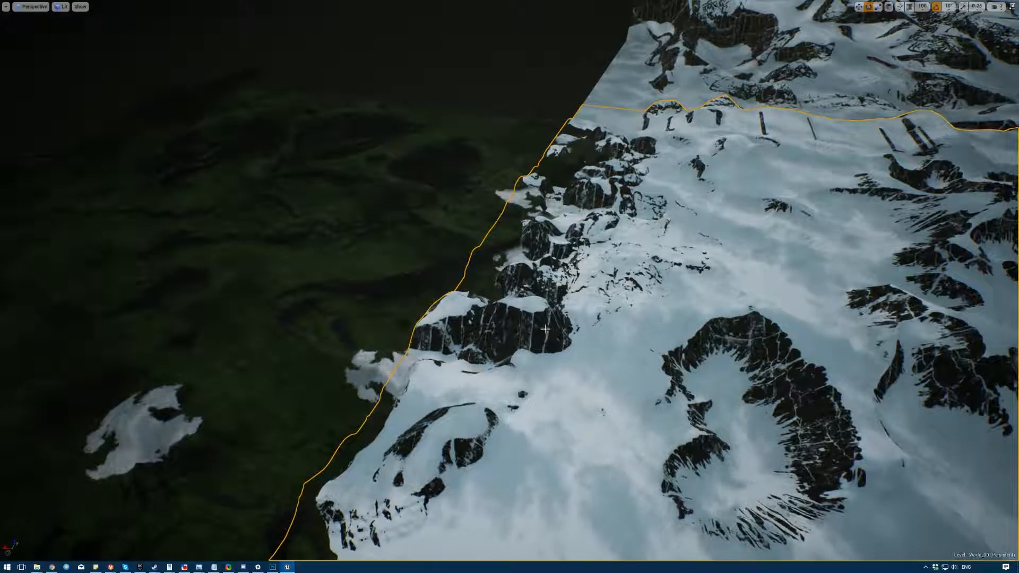
mouse_move(545, 329)
right_down()
mouse_move(451, 331)
mouse_move(543, 333)
right_up()
click(543, 333)
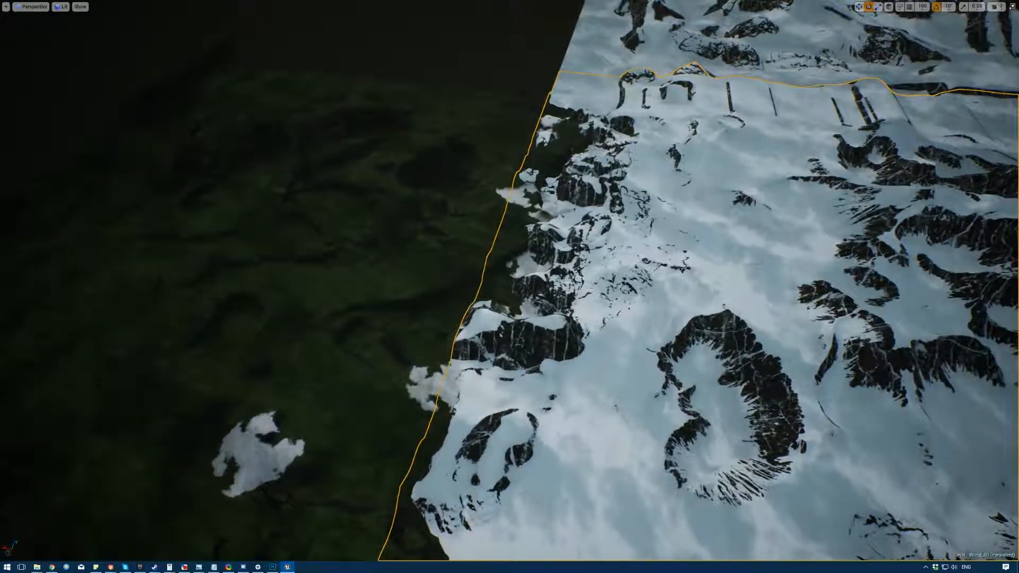
- Survey the far snow tile and the green tiles, and leave full screen with a high overview of the layout
right_drag(635, 159, 716, 138)
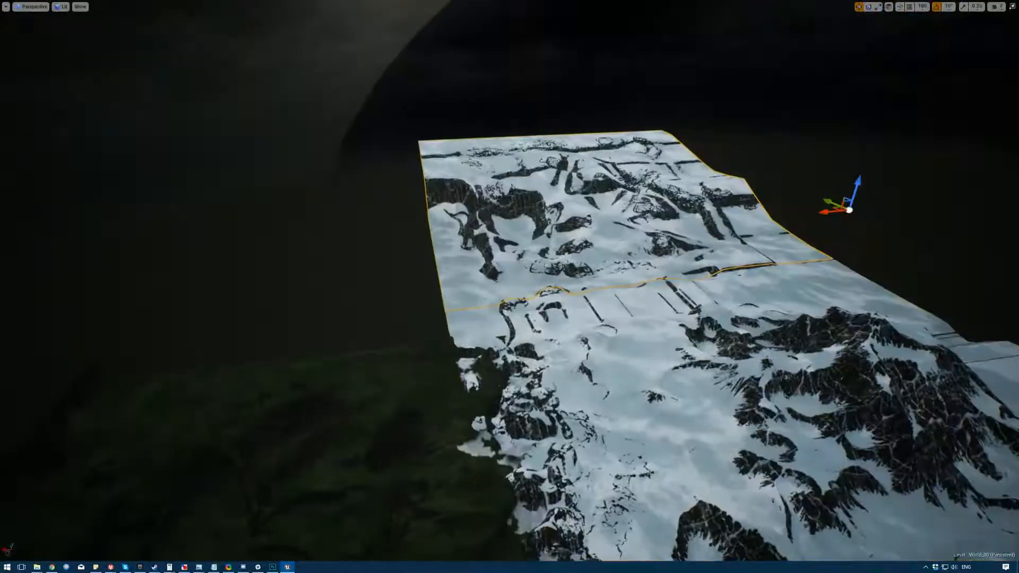
right_drag(441, 254, 610, 324)
key(e)
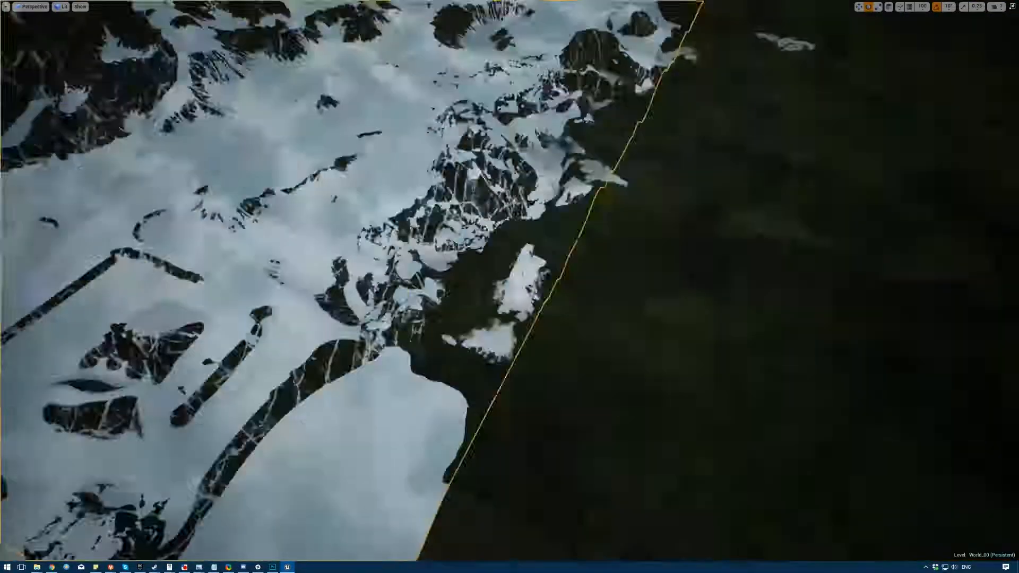
right_drag(509, 286, 579, 249)
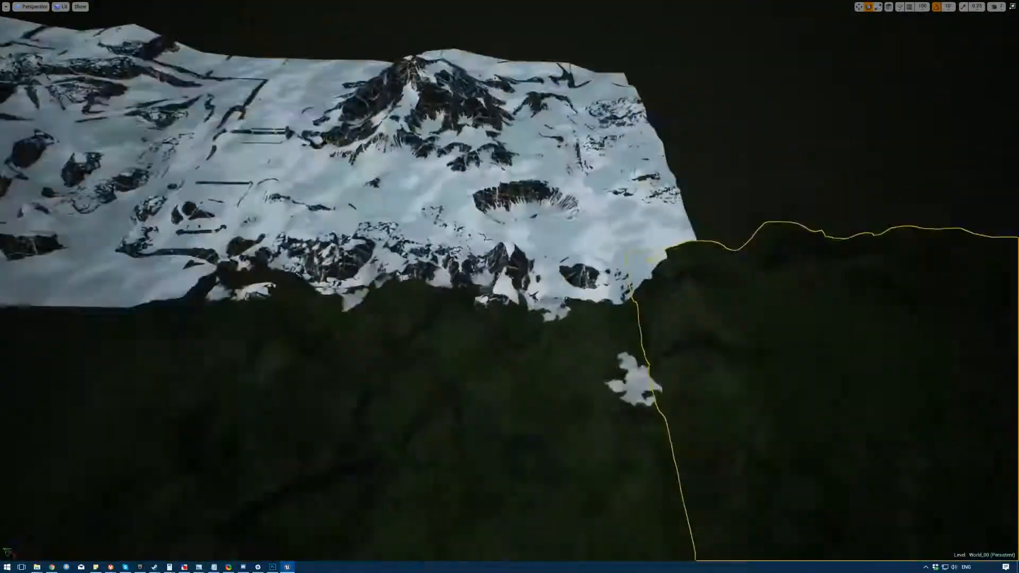
mouse_move(509, 286)
right_down()
mouse_move(573, 287)
mouse_move(536, 297)
mouse_move(526, 286)
right_up()
key(F11)
right_drag(525, 178, 543, 148)
right_drag(494, 178, 526, 149)
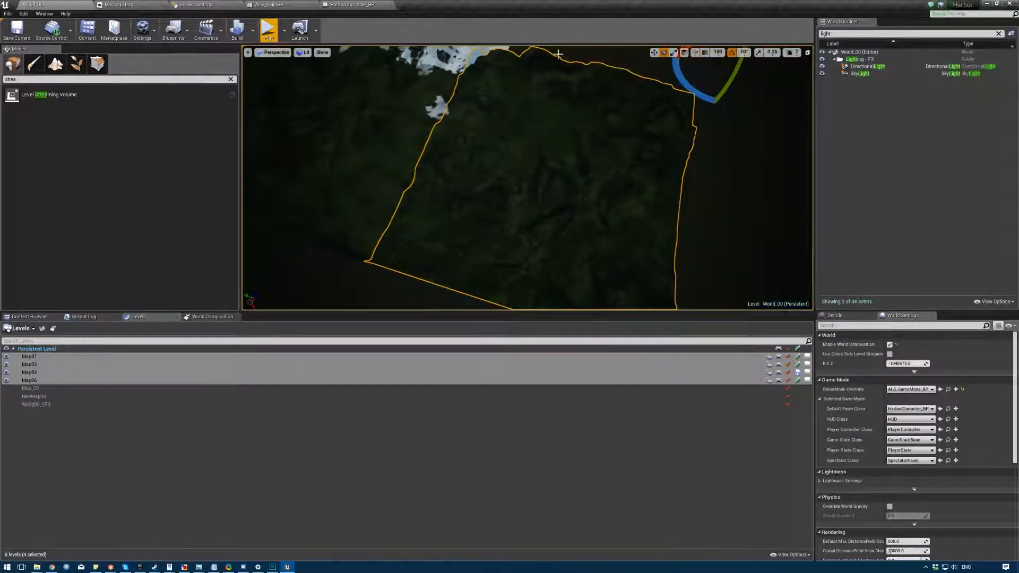
mouse_move(577, 170)
right_down()
mouse_move(567, 175)
mouse_move(577, 170)
right_up()
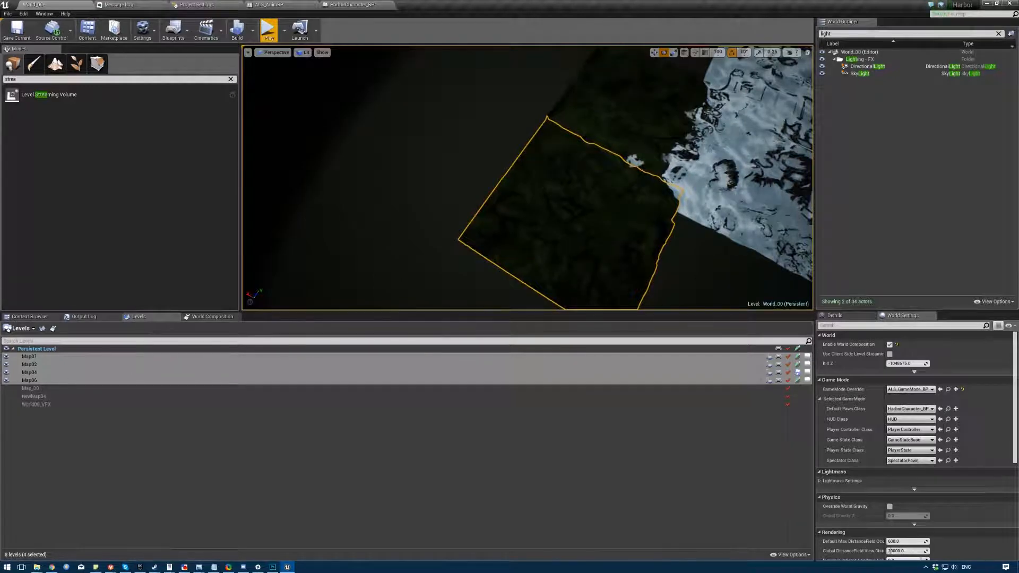
right_drag(507, 197, 573, 198)
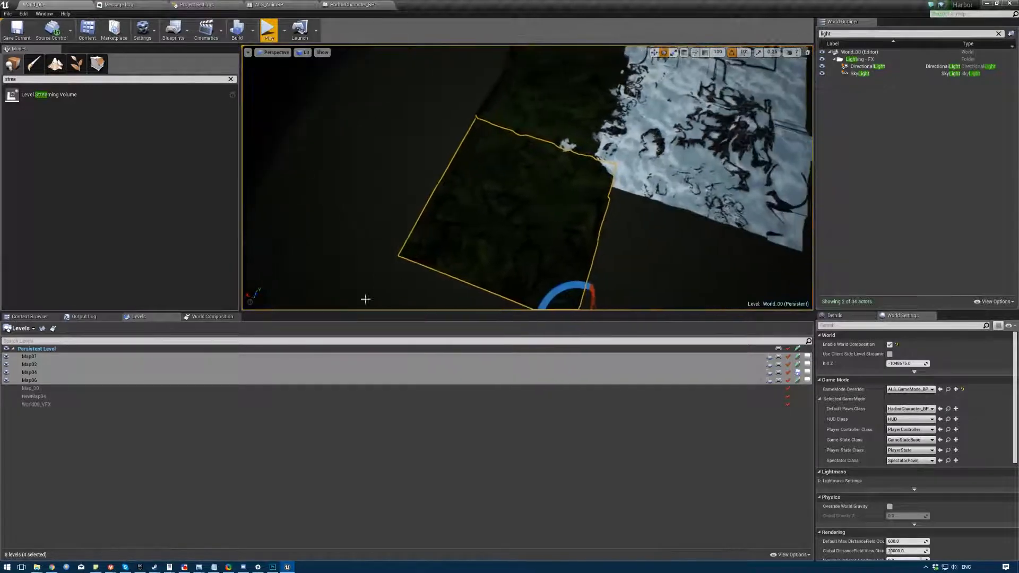
- Select the Map06 level and use its visibility toggle to identify its landscape tile
click(33, 371)
click(21, 380)
click(6, 380)
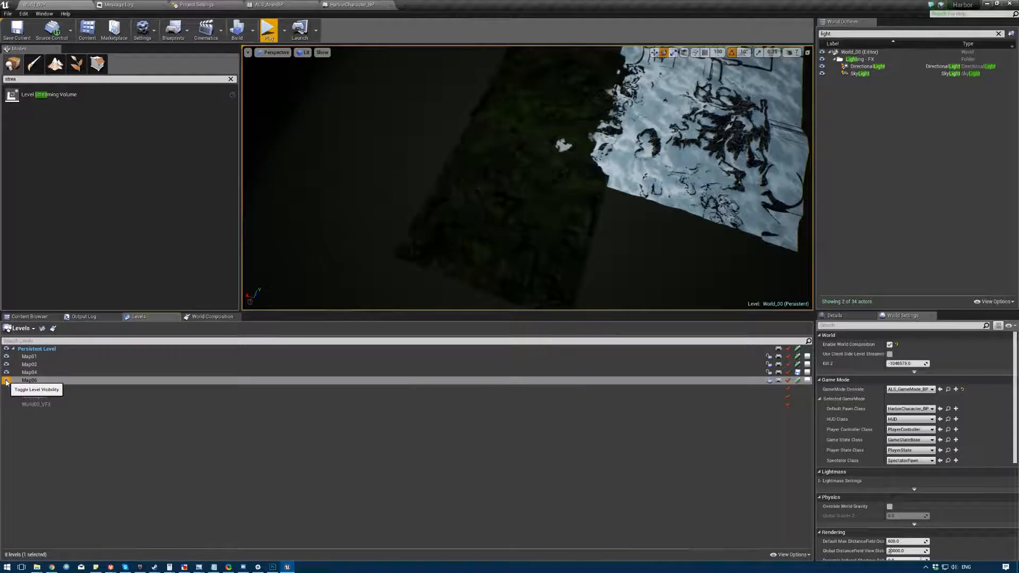
click(37, 381)
right_drag(514, 159, 568, 159)
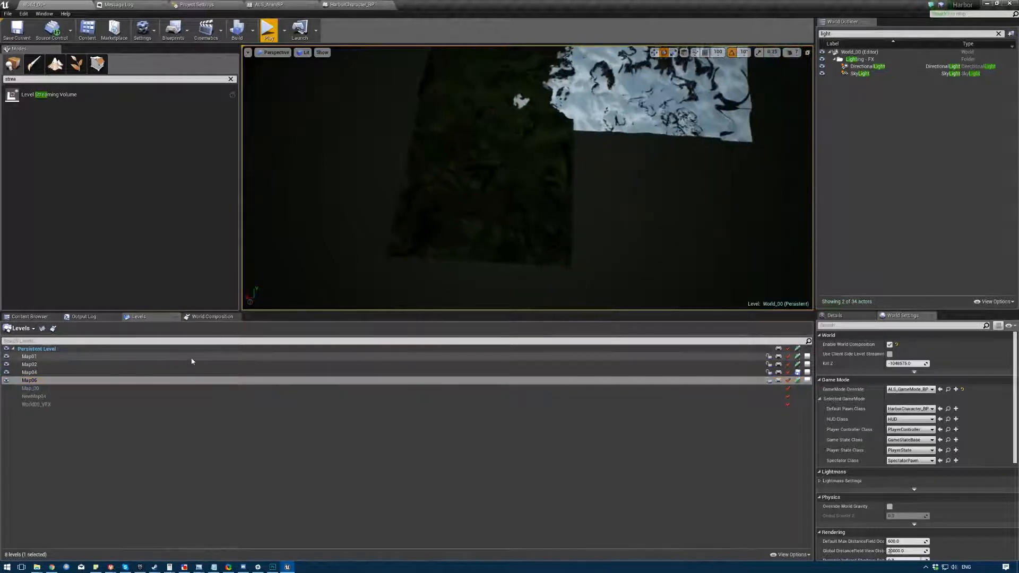
- Show the World Composition map and match its green and snow tiles with the landscape in the viewport
click(210, 316)
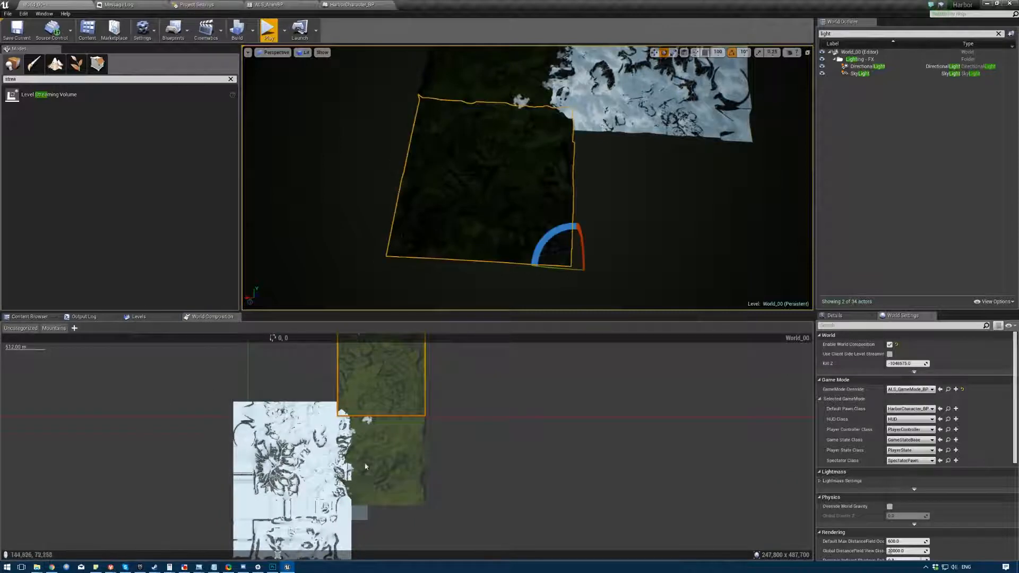
click(394, 485)
click(375, 405)
scroll(423, 242, up, 2)
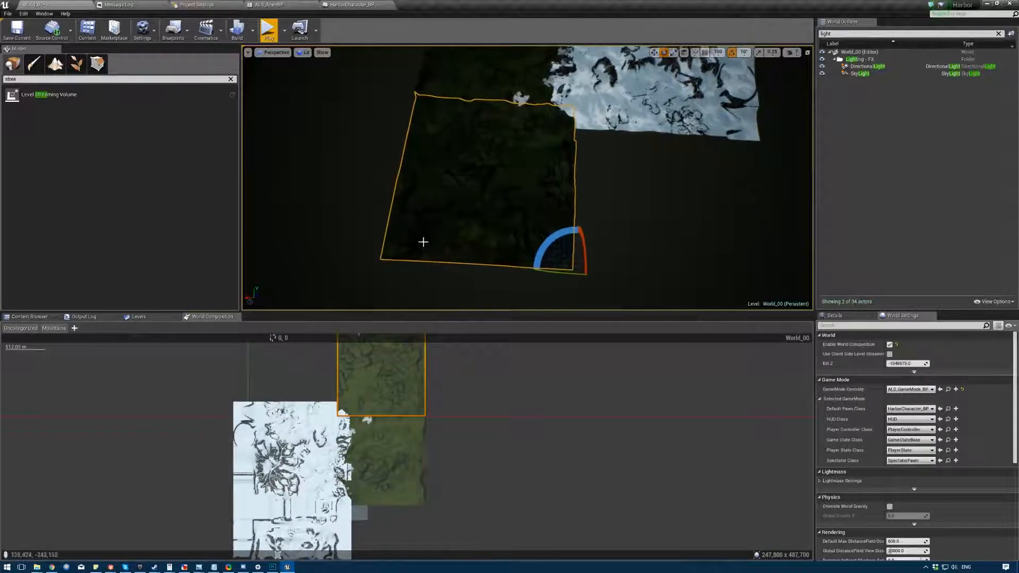
click(353, 210)
right_drag(540, 166, 684, 175)
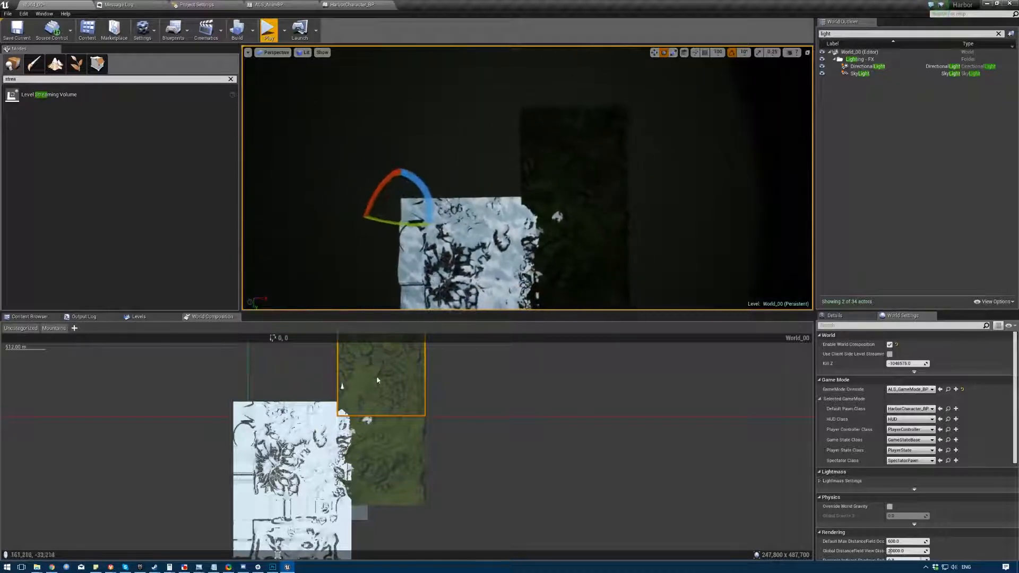
- Add an adjacent landscape level beside the upper green tile and save it as Map03 in the World_00 maps folder
right_click(343, 372)
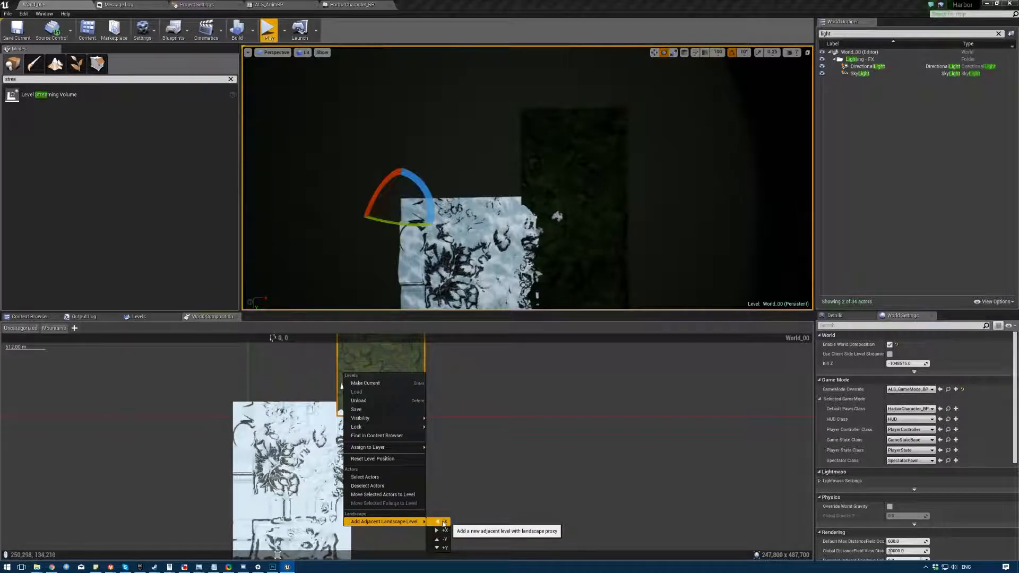
click(441, 522)
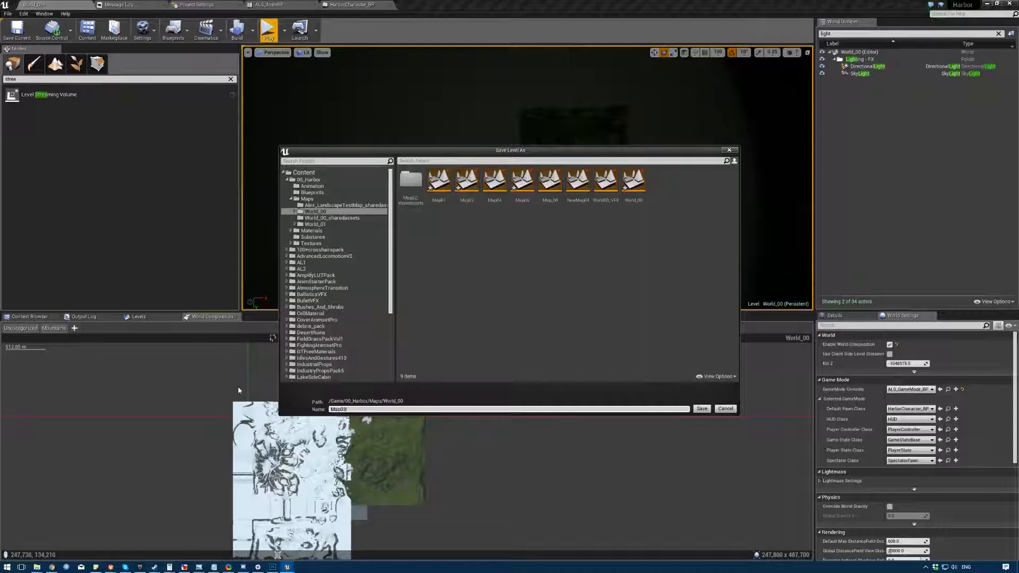
text(3)
click(701, 408)
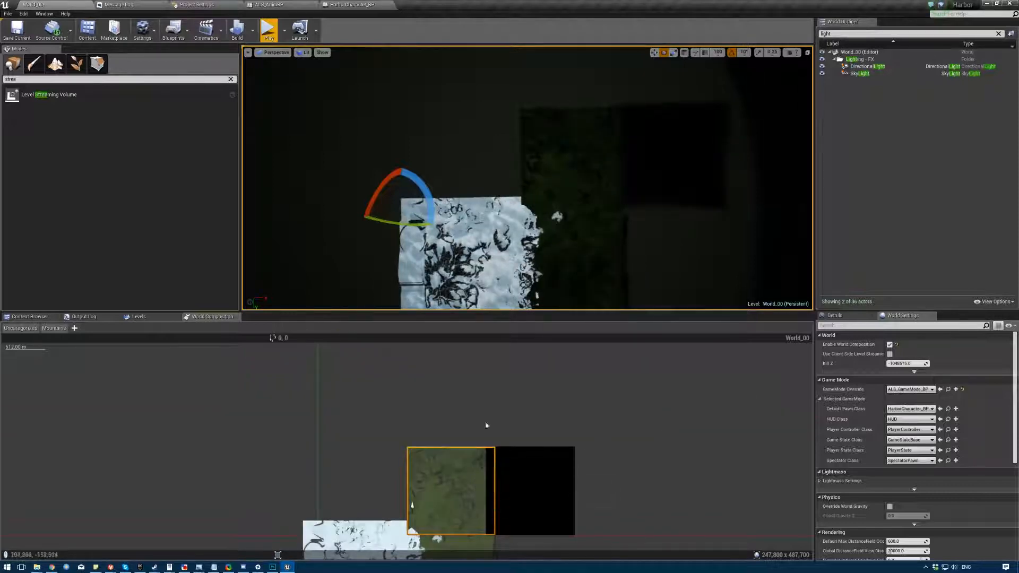
- Move the new black tile in World Composition to the other side of the green tile, directly above the snow tile
right_drag(545, 382, 496, 310)
click(477, 447)
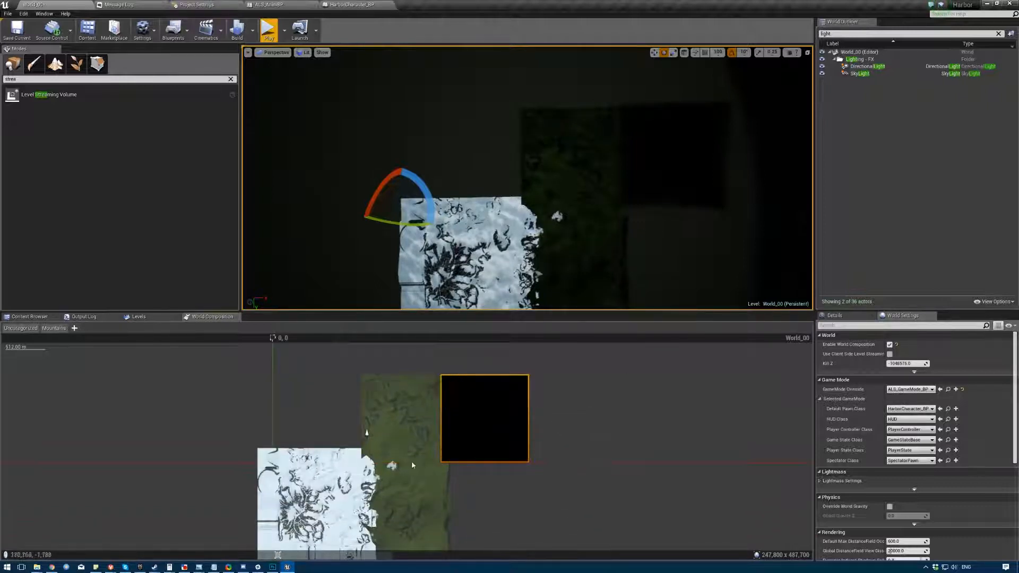
right_drag(451, 461, 419, 451)
drag(419, 452, 268, 452)
right_drag(378, 391, 329, 408)
- Select the new landscape tile above the snow and fill its Grass layer in the Landscape paint mode
mouse_move(443, 221)
right_down()
mouse_move(419, 205)
mouse_move(393, 116)
mouse_move(371, 185)
mouse_move(371, 154)
mouse_move(403, 228)
mouse_move(444, 232)
right_up()
key(s)
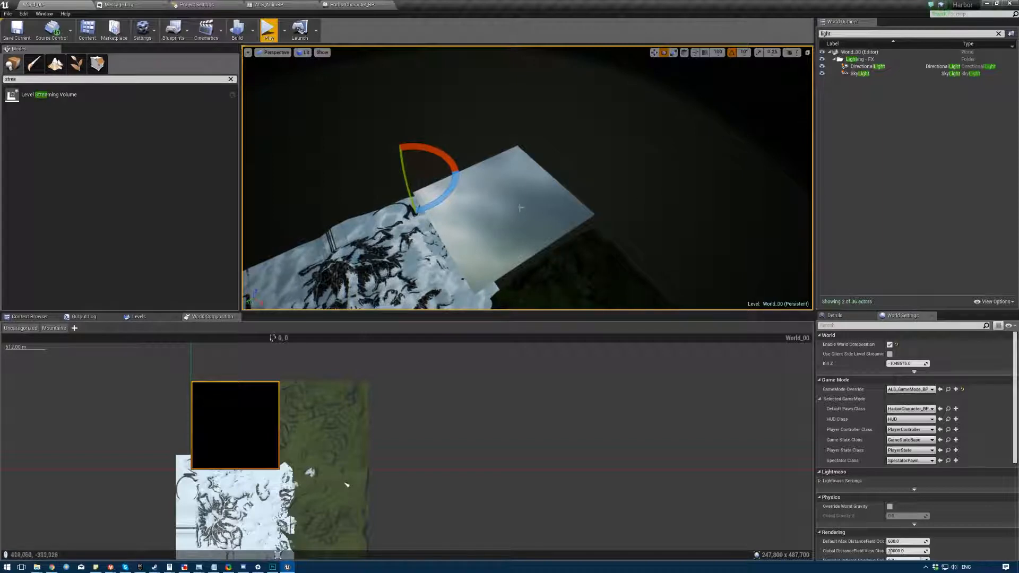
key(w)
right_drag(520, 208, 503, 211)
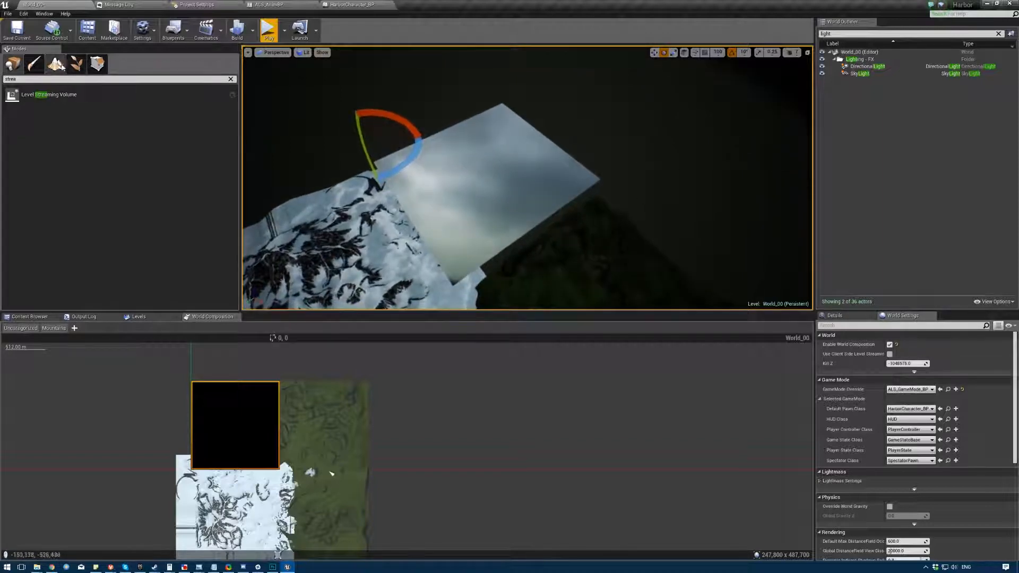
click(372, 154)
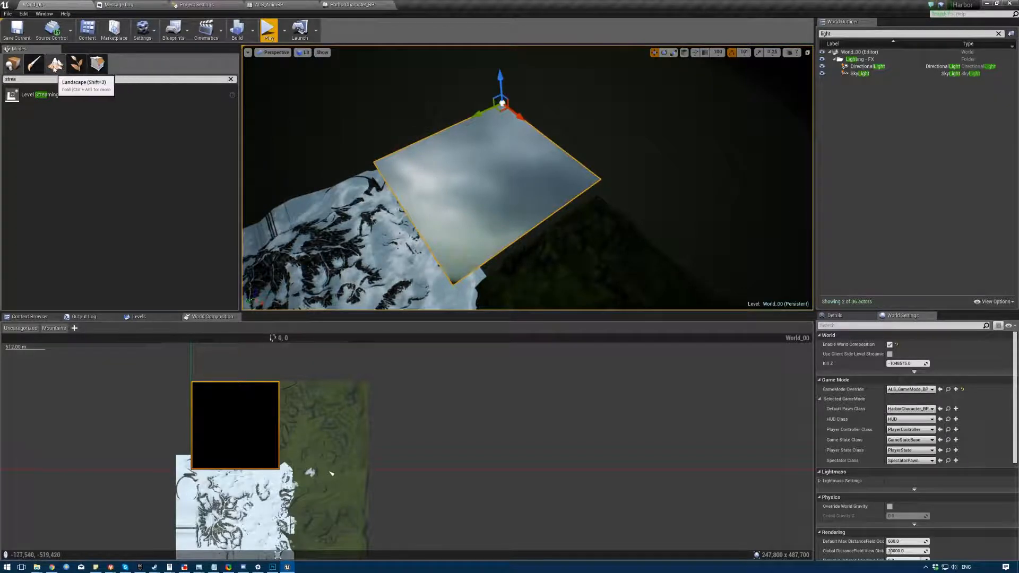
click(55, 64)
click(143, 85)
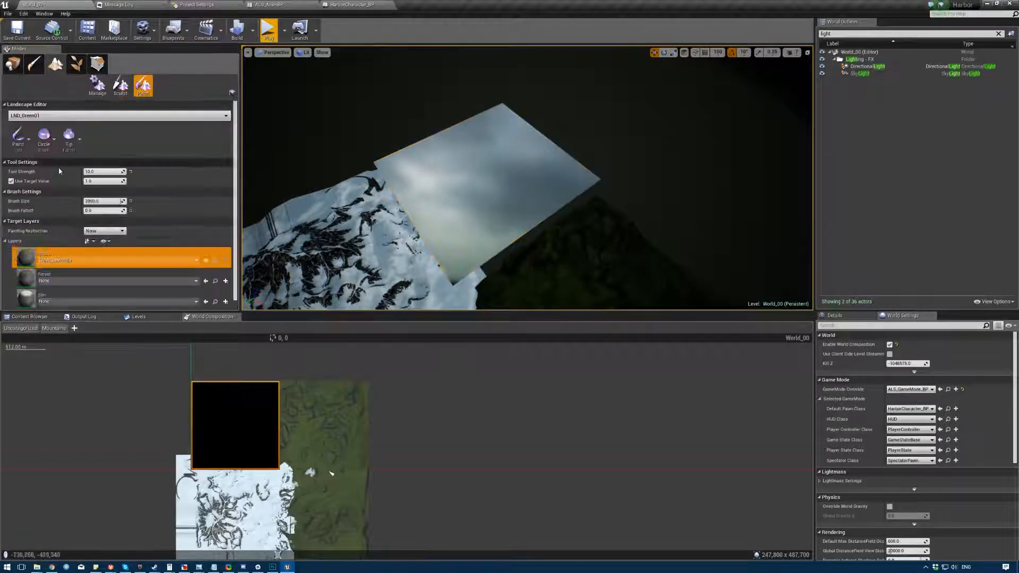
right_click(27, 261)
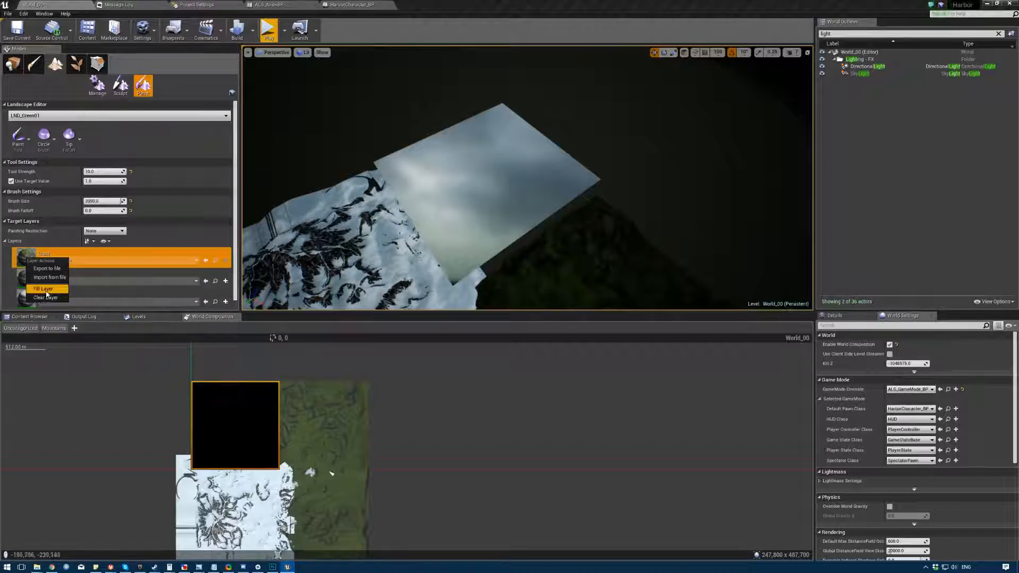
click(46, 291)
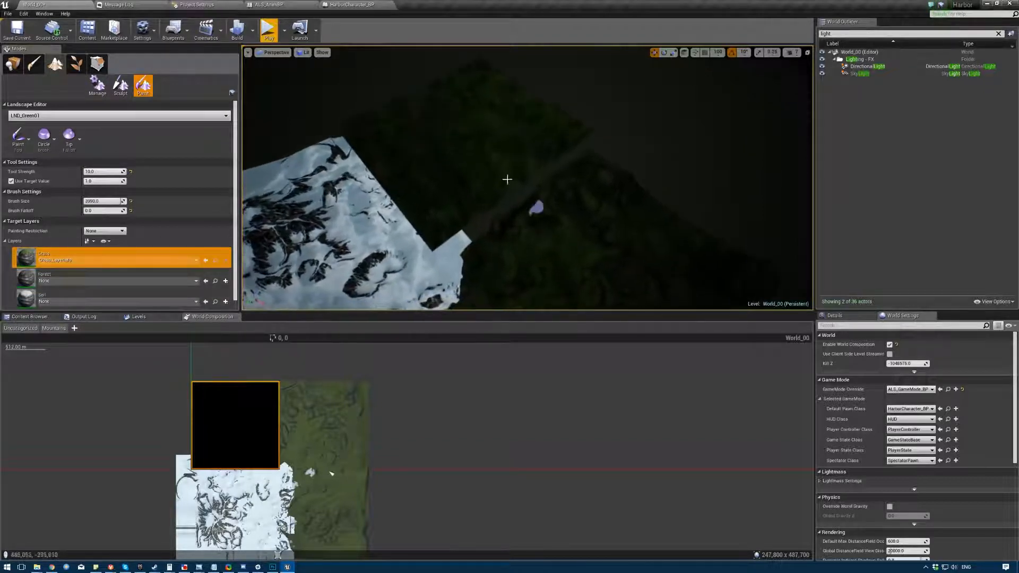
- Choose the Smooth tool for layer painting with brush size 8192 and switch the target landscape to Landscape
mouse_move(411, 114)
right_down()
mouse_move(443, 77)
mouse_move(435, 67)
mouse_move(408, 69)
mouse_move(472, 63)
mouse_move(446, 74)
mouse_move(477, 167)
mouse_move(541, 188)
right_up()
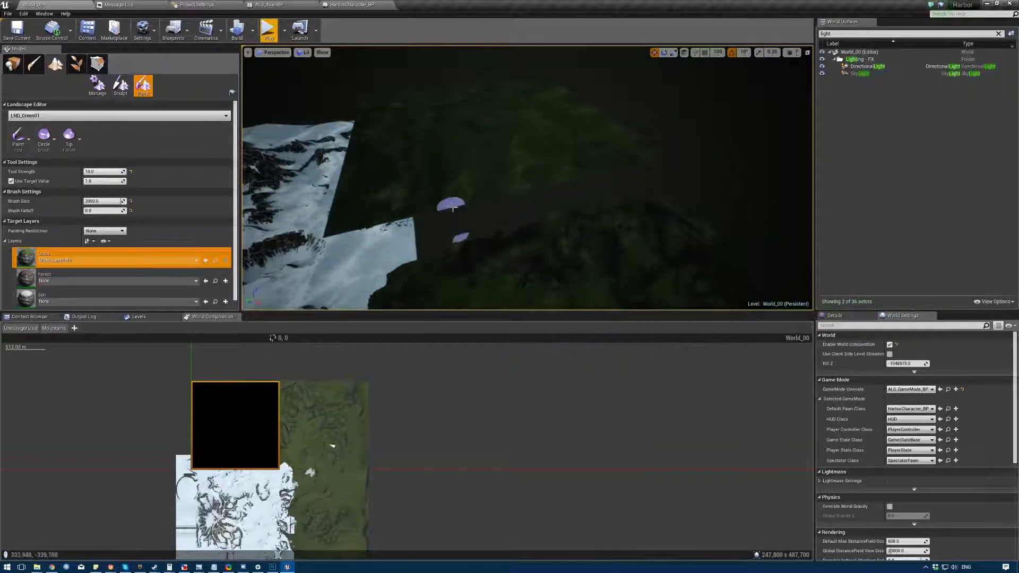
click(27, 139)
click(23, 195)
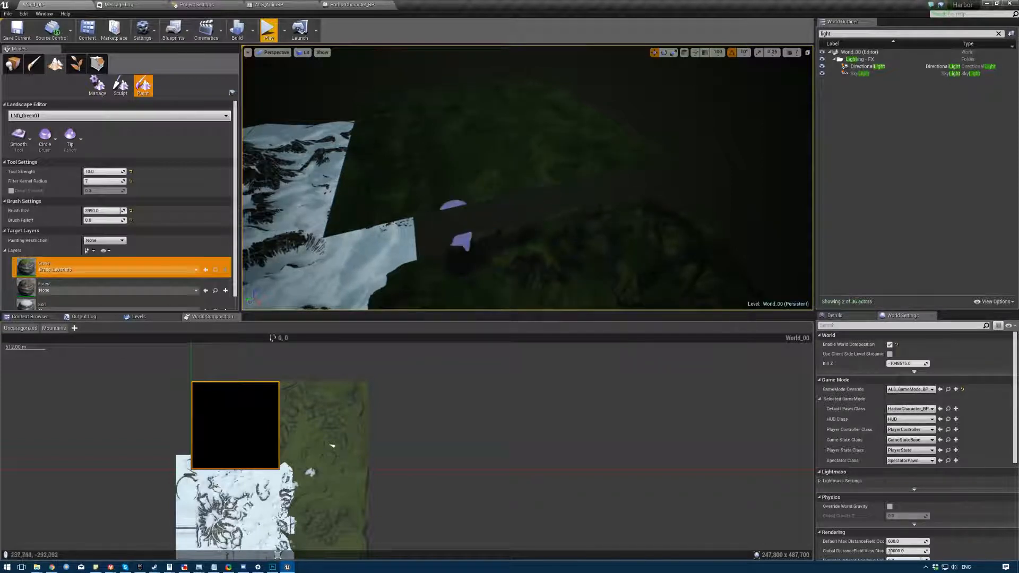
right_drag(479, 166, 499, 199)
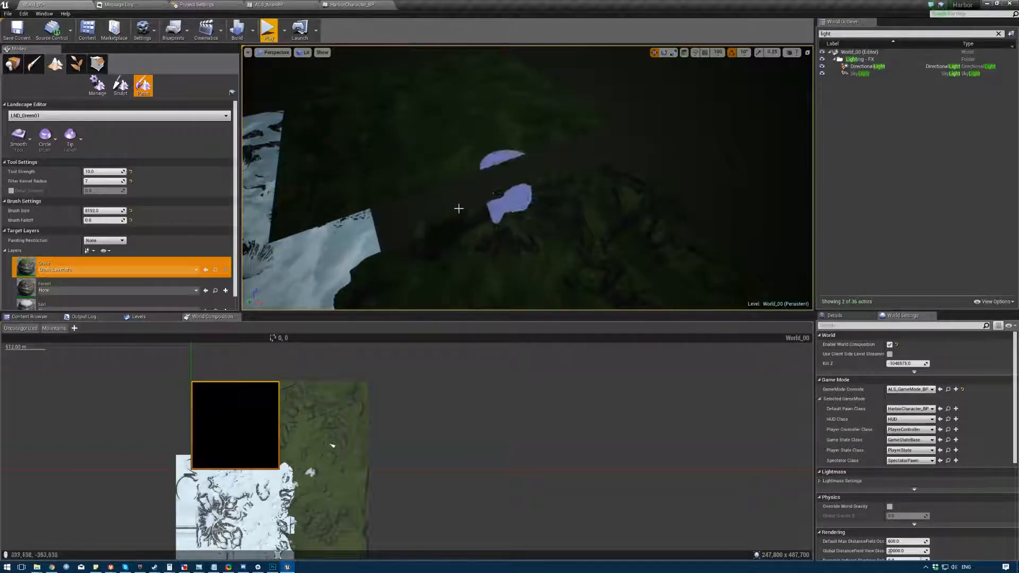
click(71, 117)
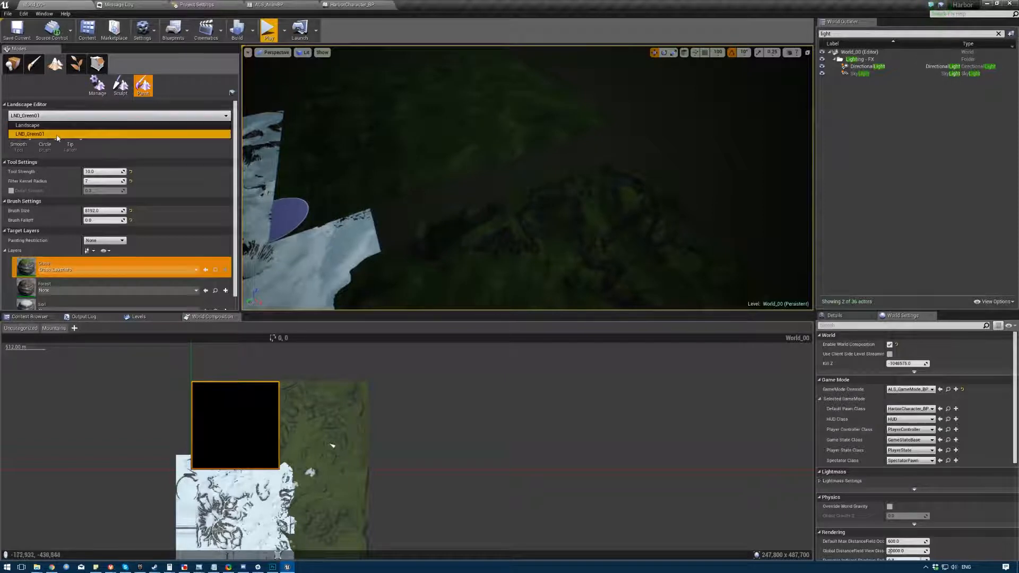
click(58, 129)
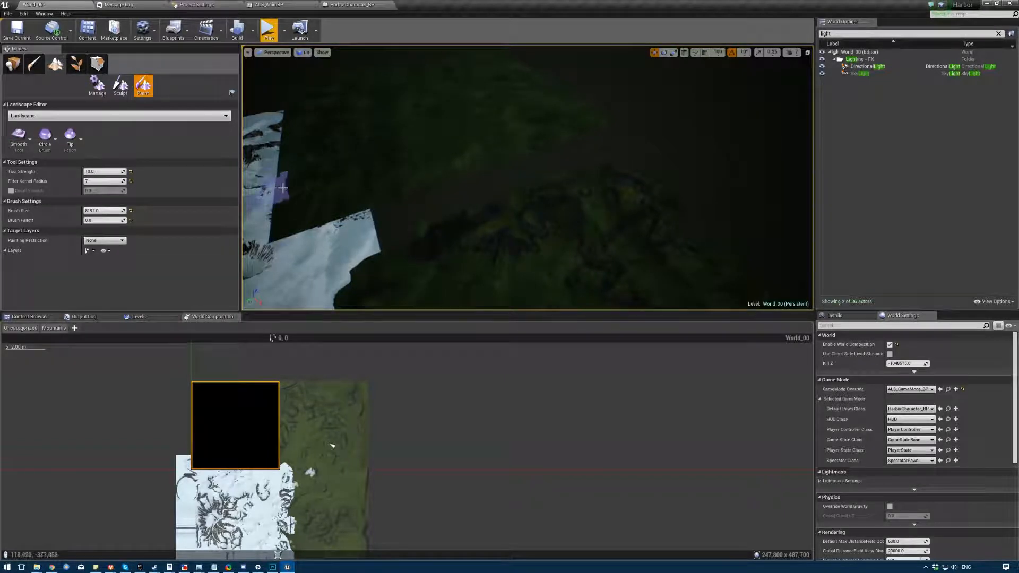
mouse_move(331, 134)
right_down()
mouse_move(477, 164)
mouse_move(468, 150)
right_up()
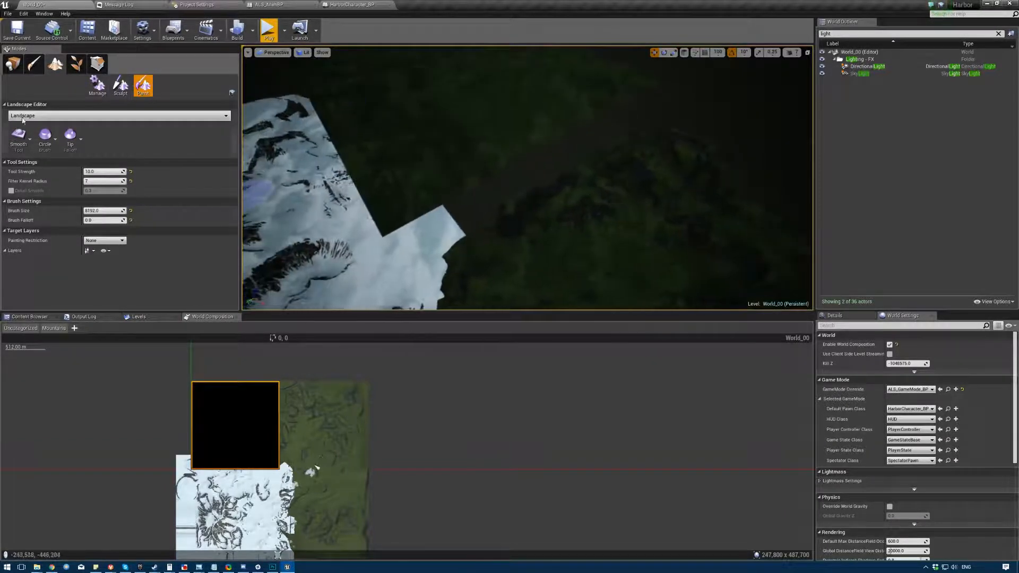
- Return to placement mode and move the Map03 tile in World Composition to the far side of the upper green tile
click(13, 66)
drag(219, 422, 394, 419)
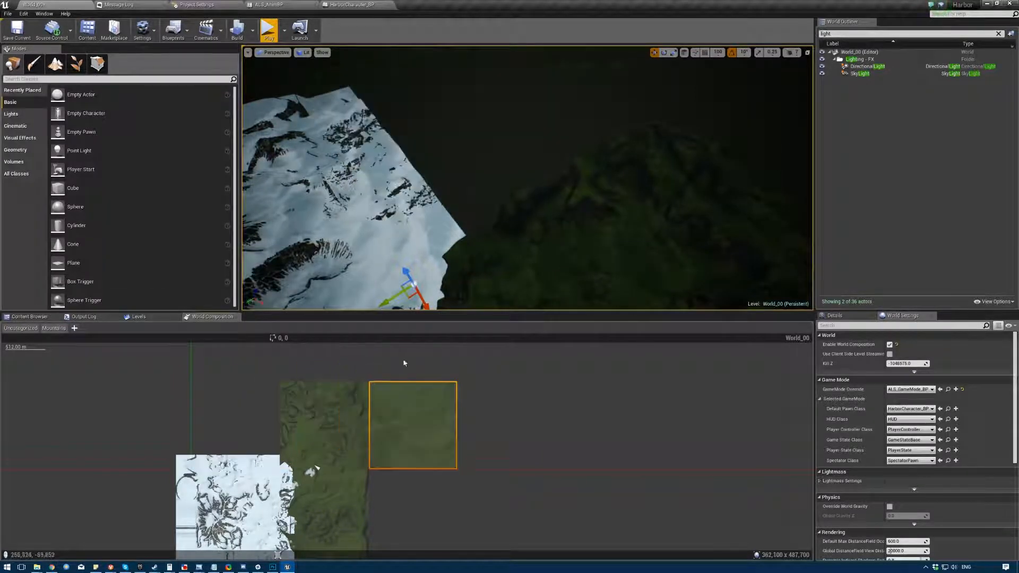
drag(389, 462, 403, 438)
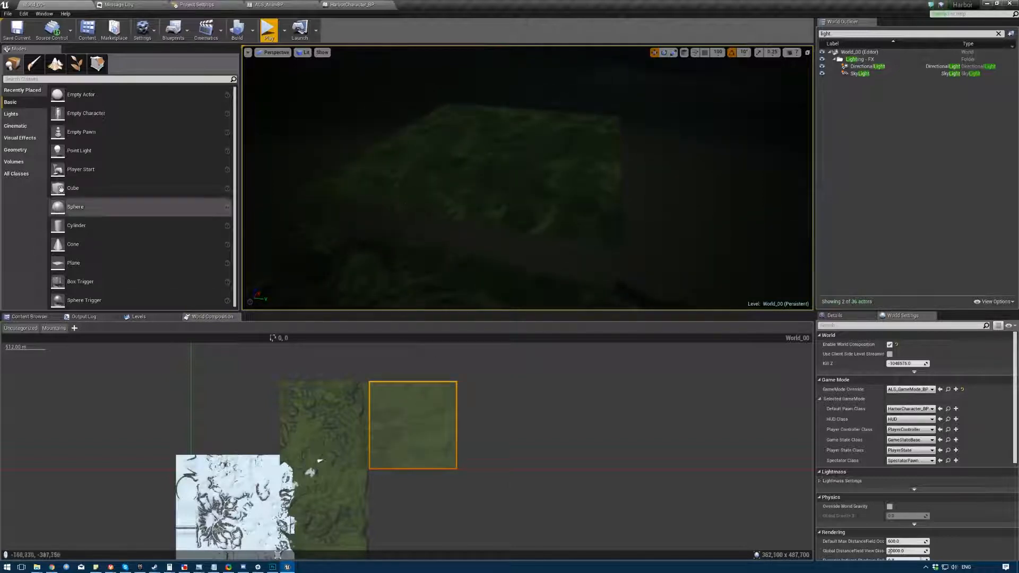
- Set up landscape sculpting with the Smooth tool and a circle brush, targeting the LND_Green01 landscape
click(61, 73)
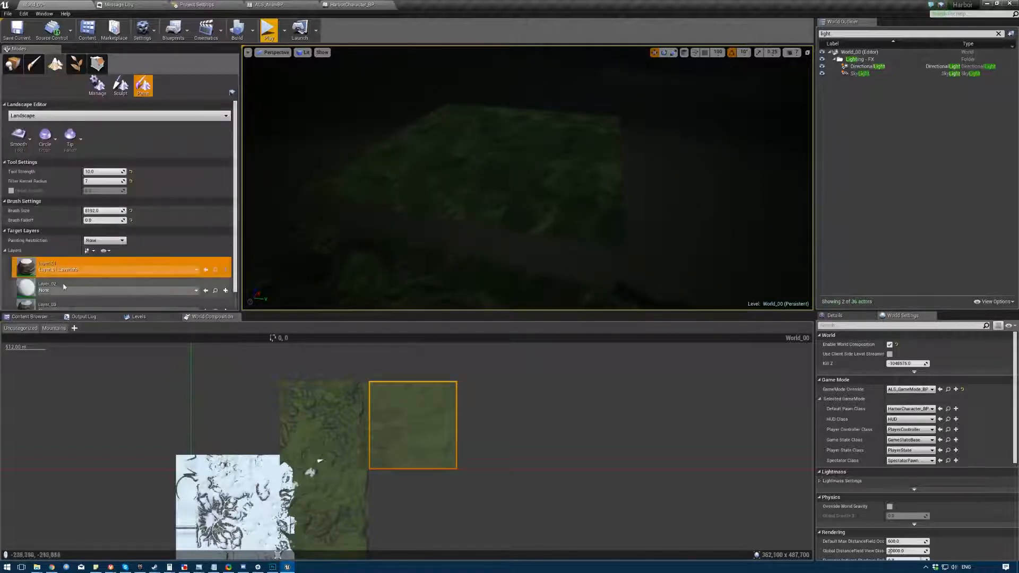
click(121, 85)
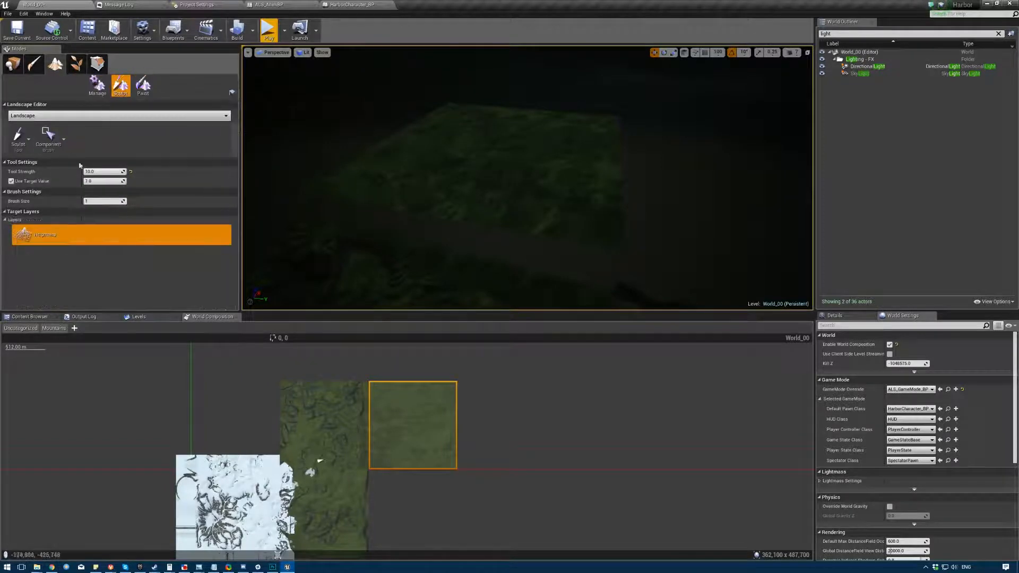
click(21, 116)
click(27, 126)
click(19, 137)
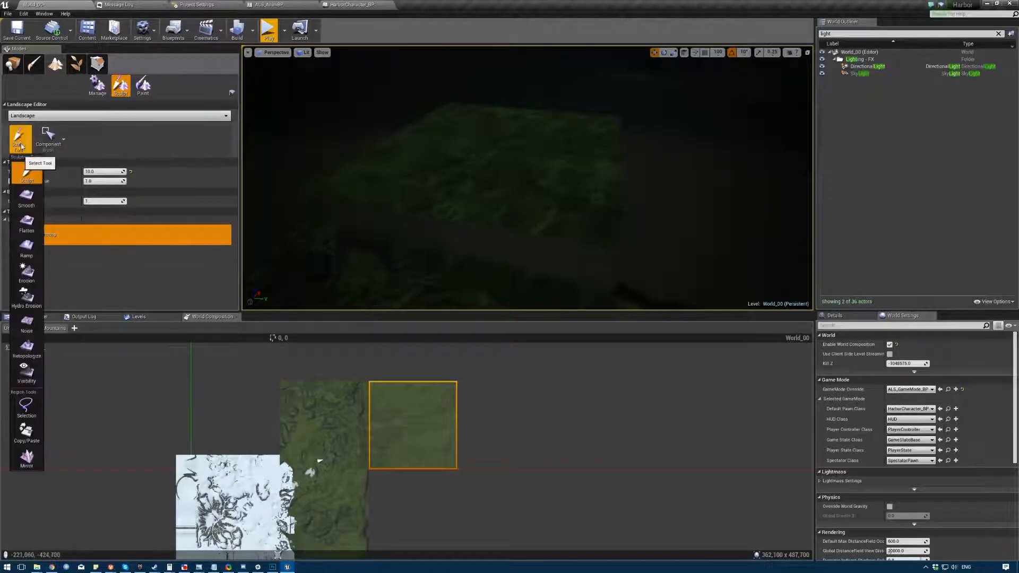
click(24, 196)
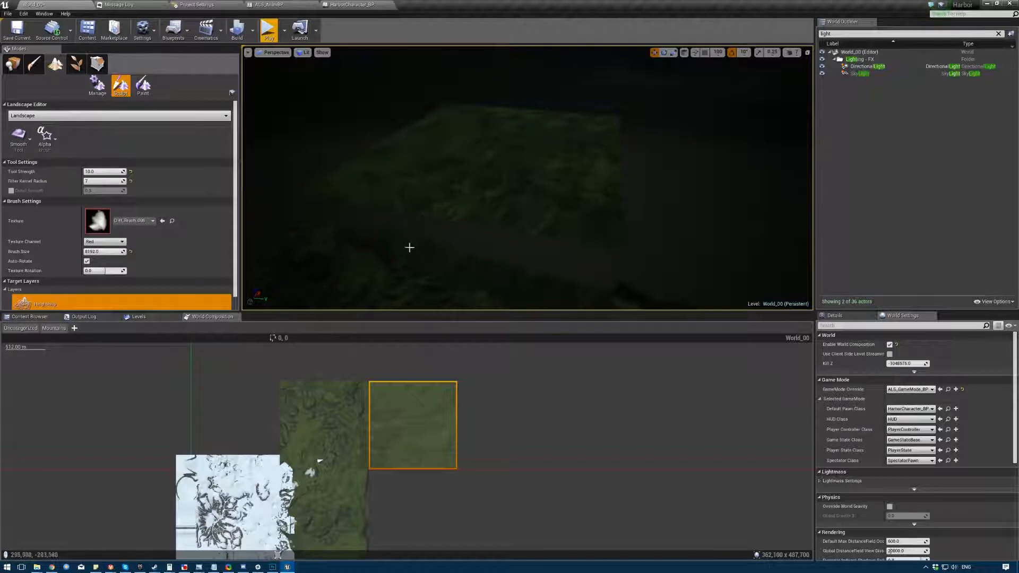
click(60, 116)
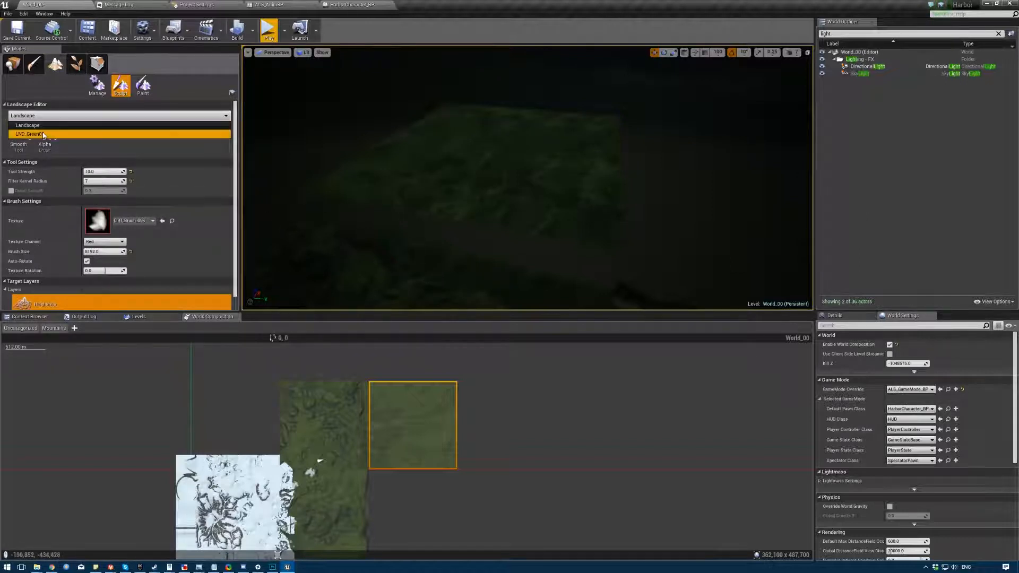
click(43, 133)
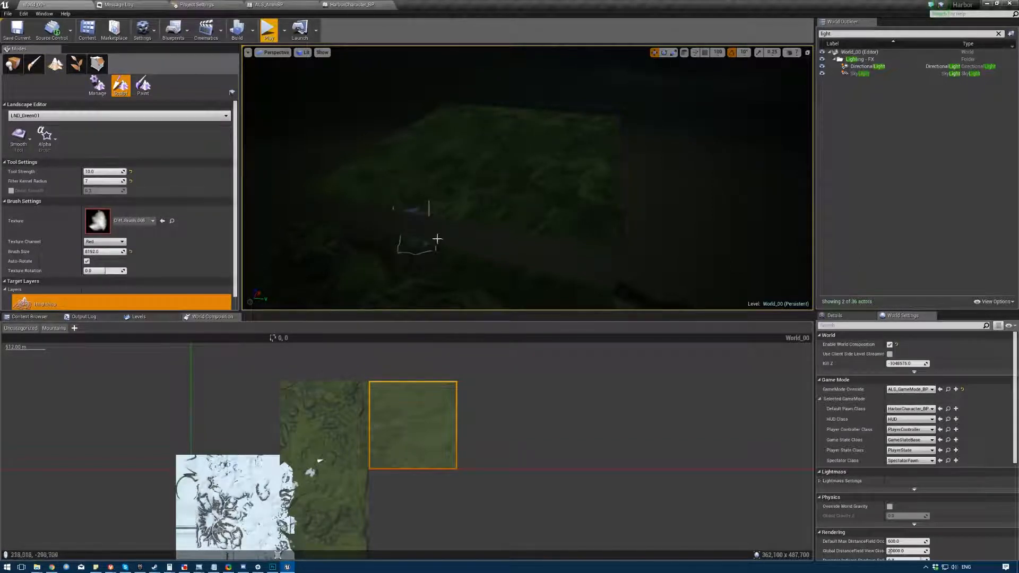
click(45, 137)
click(56, 158)
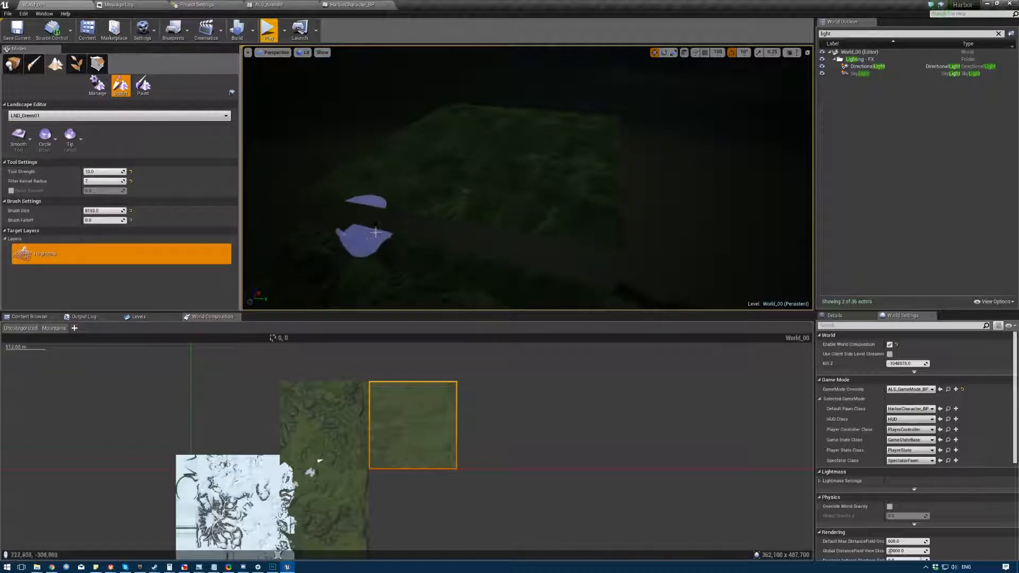
- Show the Add Adjacent Landscape Level directions available for the upper green tile in World Composition, without adding a level
right_drag(409, 275, 409, 309)
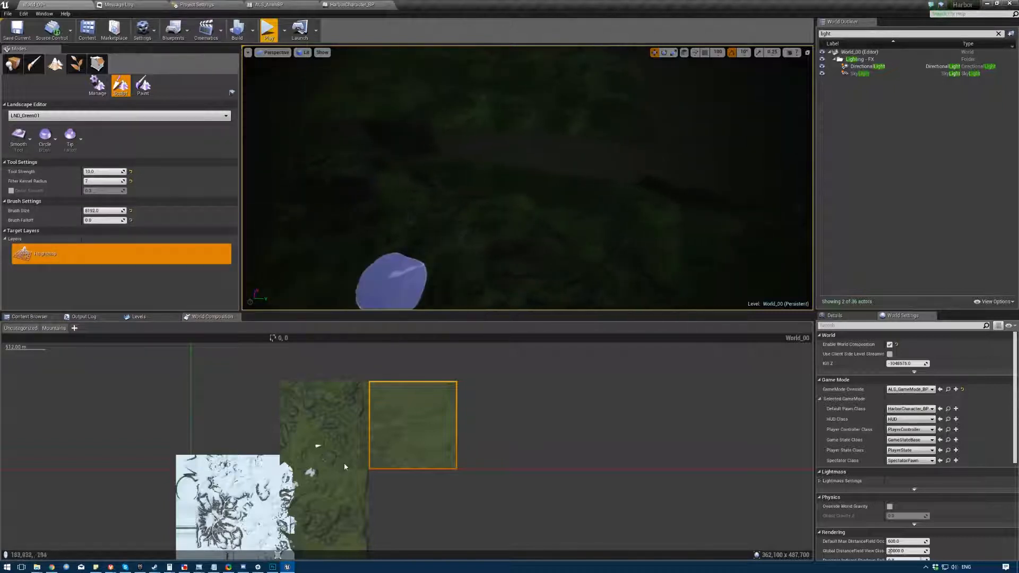
right_click(332, 399)
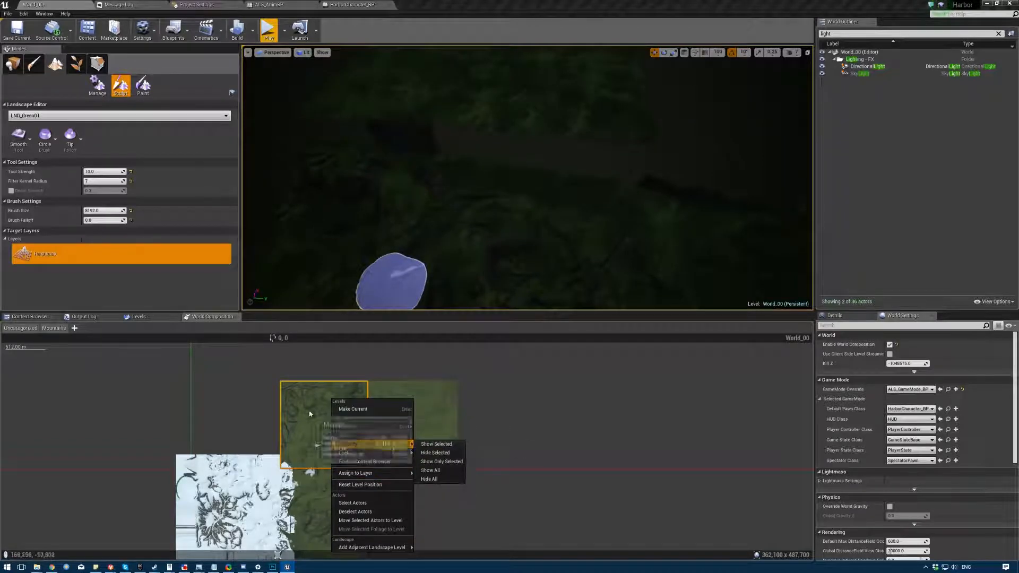
right_click(299, 395)
click(266, 432)
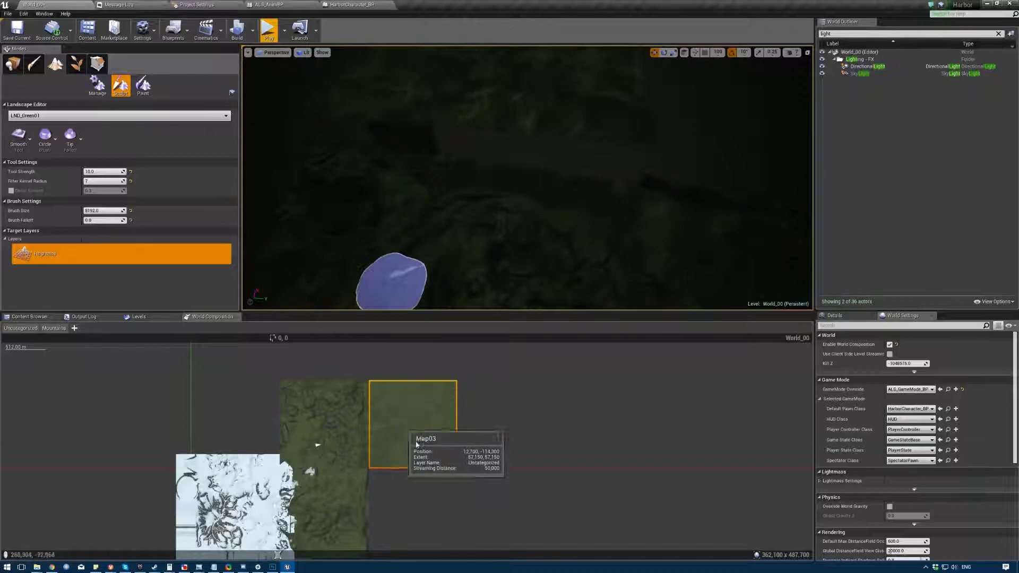
right_click(339, 425)
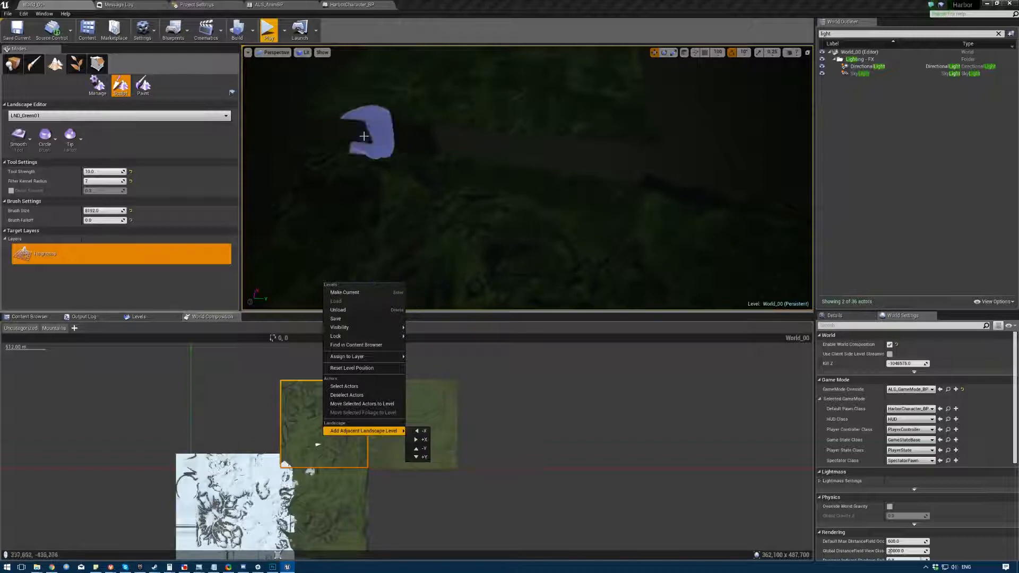
click(473, 143)
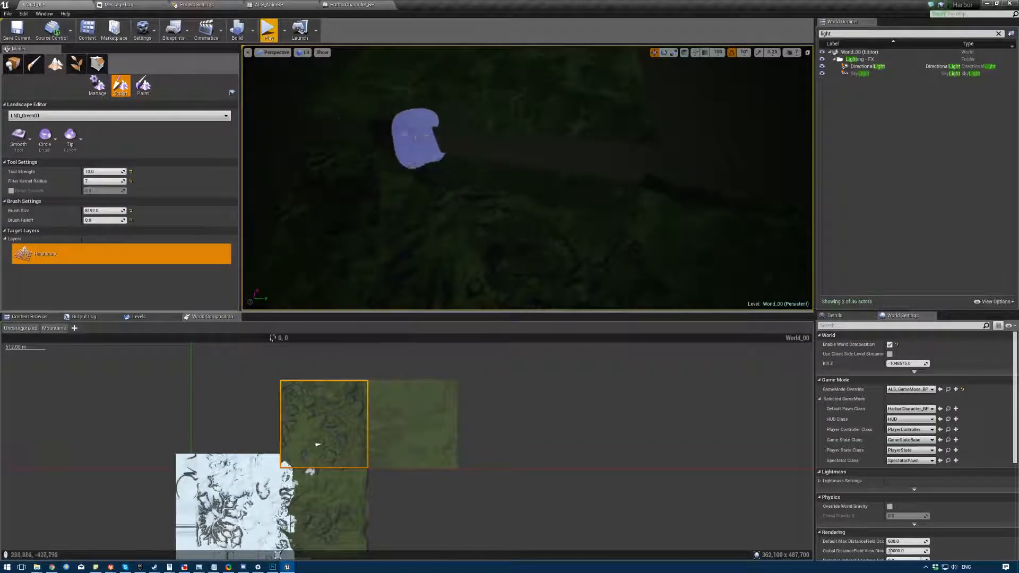
- Maximize the viewport and examine the seam and height difference between the new grass tile and the neighbouring green landscape
key(w)
mouse_move(476, 134)
right_down()
mouse_move(498, 107)
mouse_move(552, 133)
right_up()
key(F11)
mouse_move(541, 255)
right_down()
mouse_move(478, 298)
mouse_move(563, 366)
mouse_move(542, 358)
right_up()
mouse_move(413, 342)
right_down()
mouse_move(340, 371)
mouse_move(409, 364)
right_up()
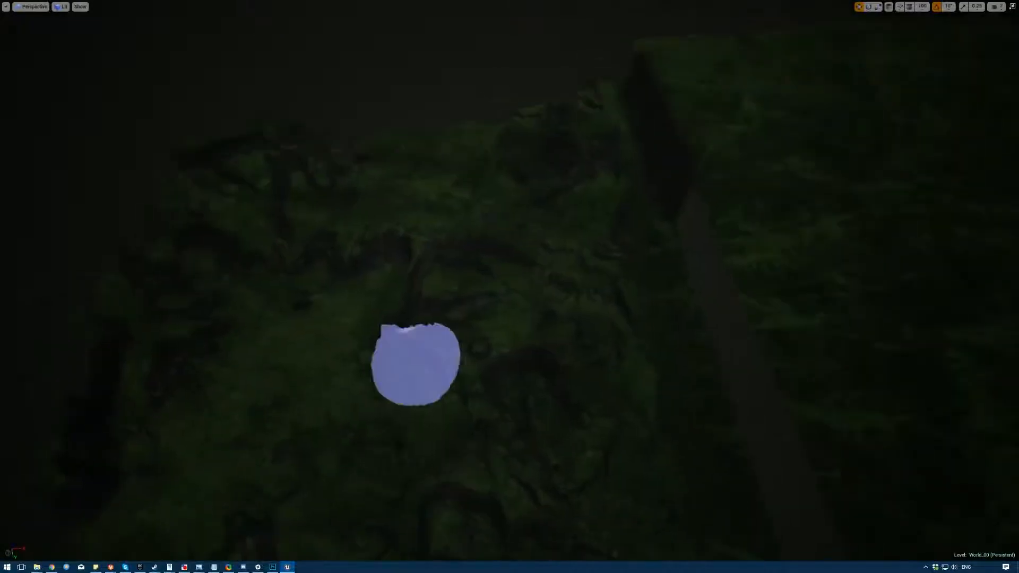
right_drag(684, 234, 641, 414)
mouse_move(527, 456)
right_down()
mouse_move(536, 424)
mouse_move(580, 364)
right_up()
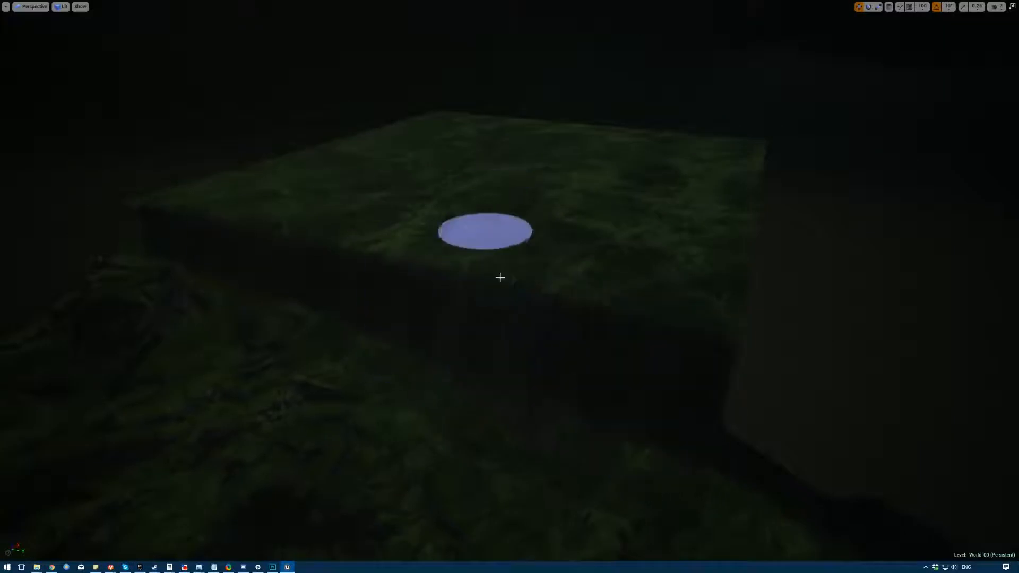
right_drag(480, 318, 414, 286)
mouse_move(491, 221)
right_down()
mouse_move(491, 196)
mouse_move(491, 228)
mouse_move(637, 191)
mouse_move(490, 221)
right_up()
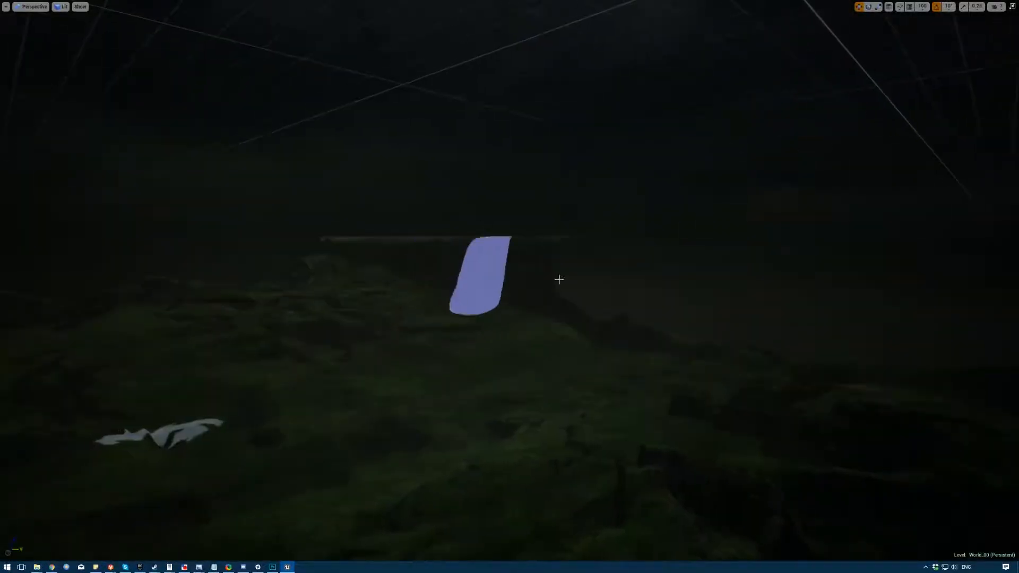
mouse_move(558, 279)
right_down()
mouse_move(558, 366)
mouse_move(357, 211)
right_up()
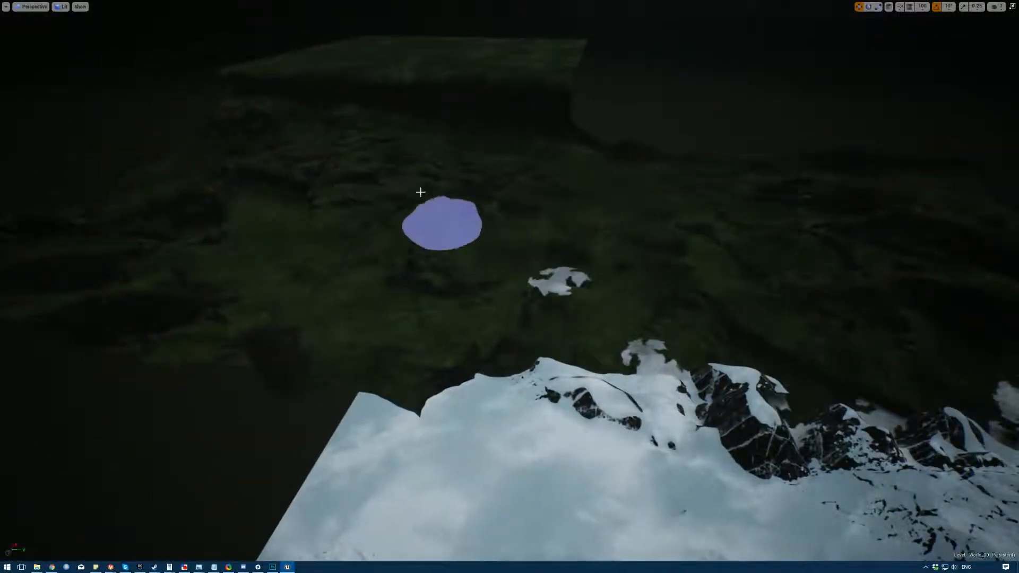
right_drag(420, 192, 485, 111)
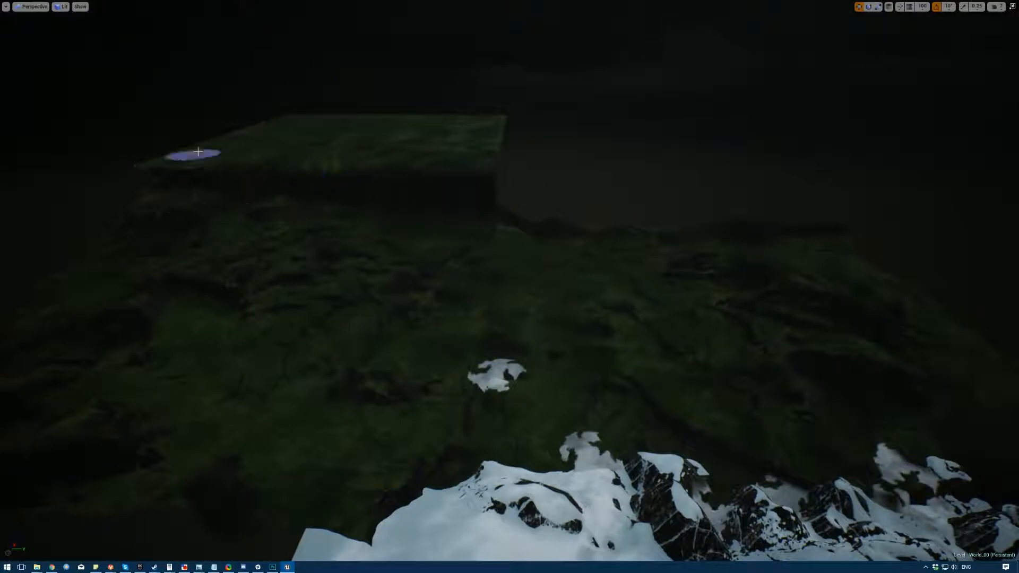
right_drag(451, 246, 397, 233)
right_drag(333, 311, 313, 308)
mouse_move(472, 212)
right_down()
mouse_move(485, 209)
mouse_move(512, 241)
mouse_move(457, 204)
right_up()
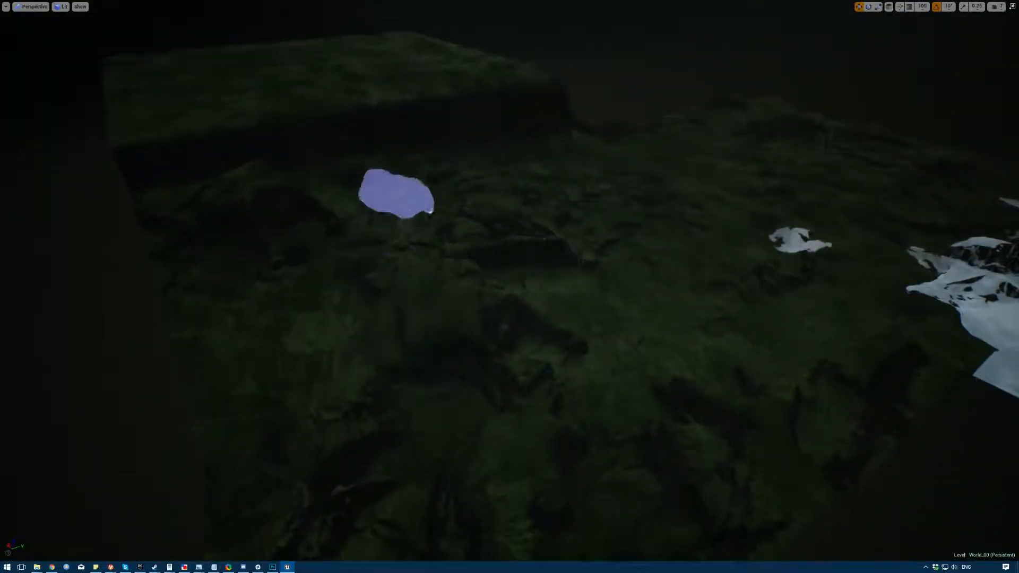
right_drag(368, 131, 504, 143)
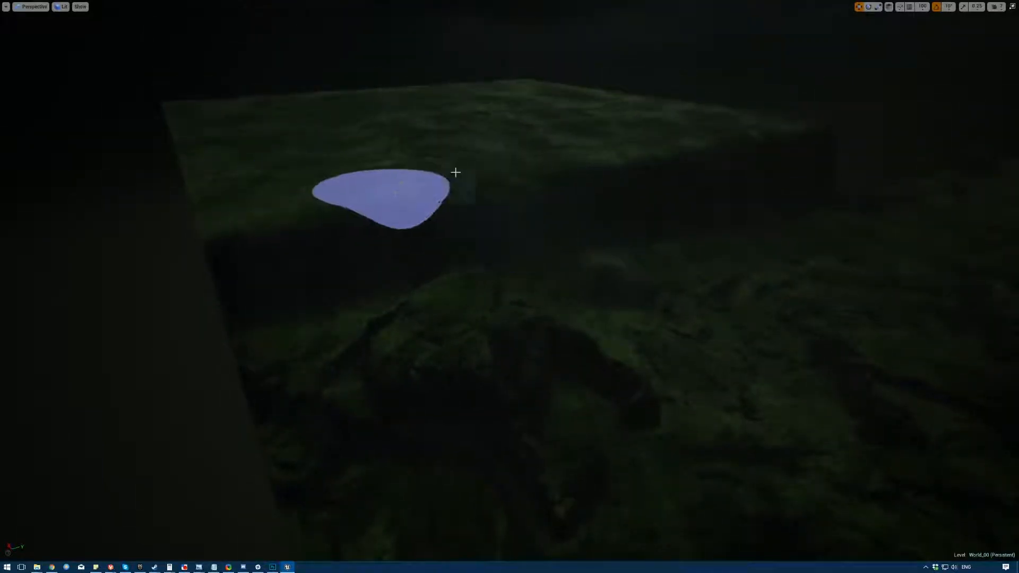
right_drag(455, 172, 440, 178)
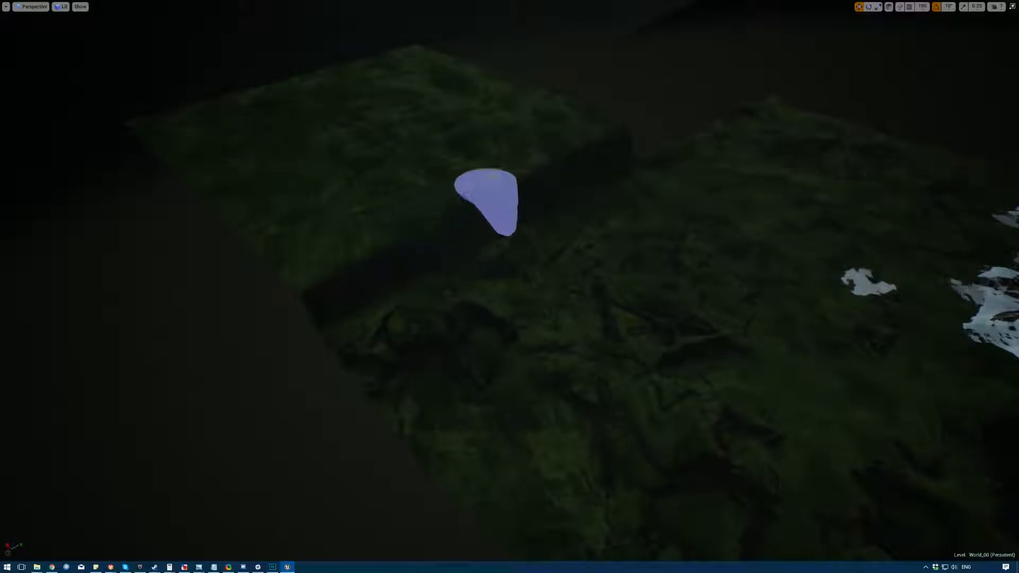
right_drag(486, 202, 411, 300)
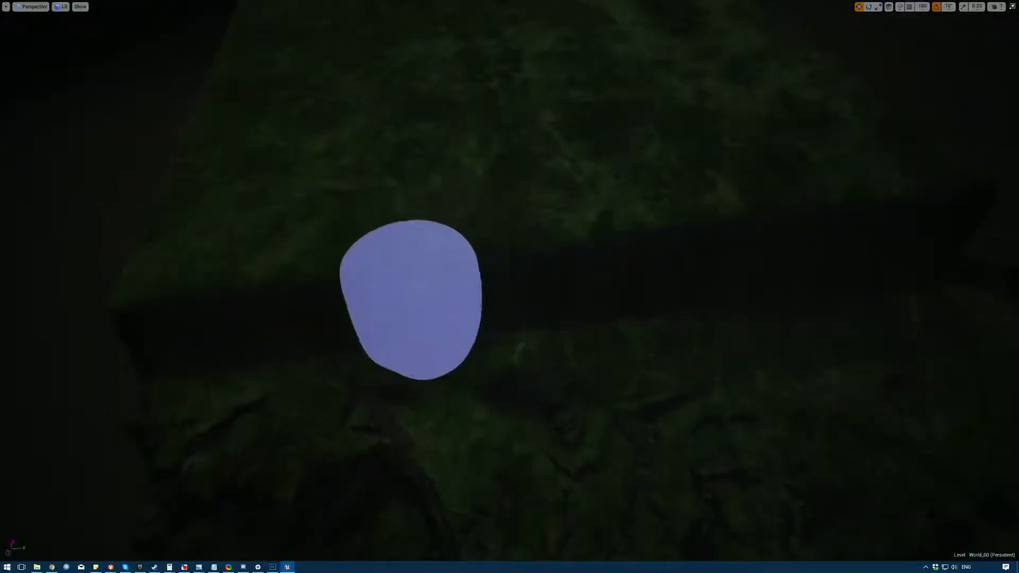
- Restore the editor layout and set up the Sculpt tool with a Component brush of size 18 for LND_Green01
key(F11)
click(11, 143)
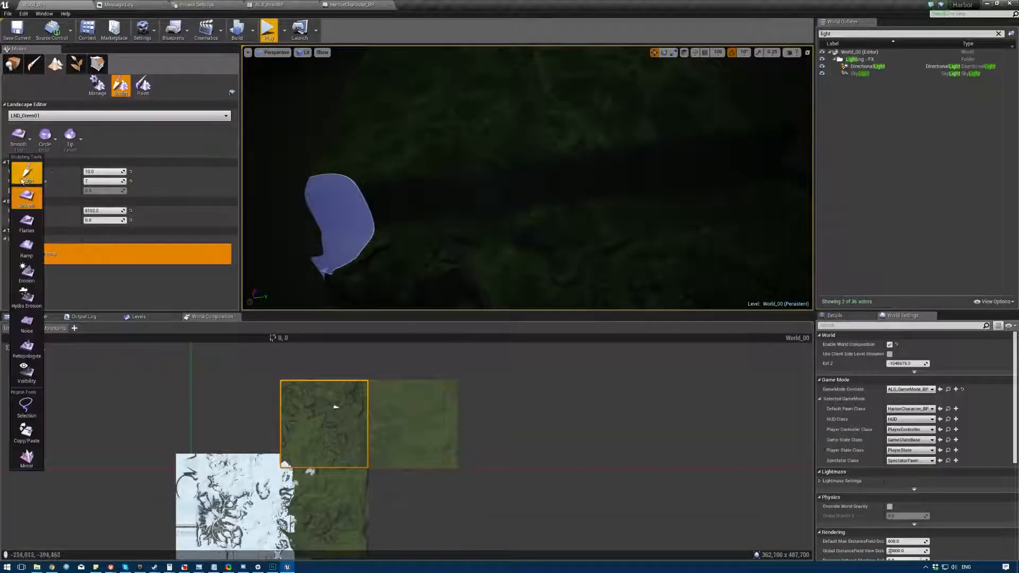
click(24, 178)
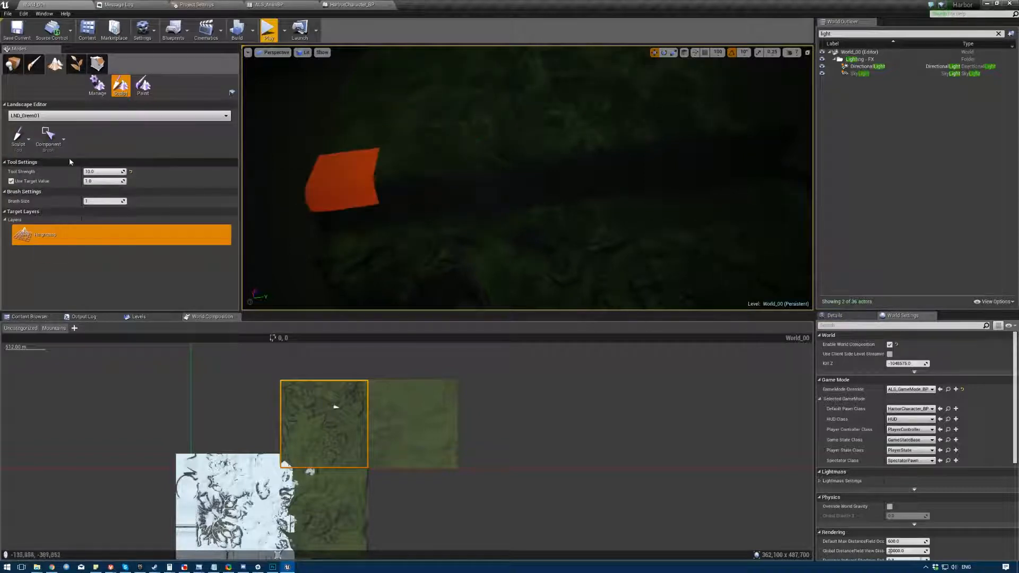
mouse_move(93, 201)
mouse_down()
mouse_move(120, 201)
mouse_move(96, 201)
mouse_move(110, 201)
mouse_up()
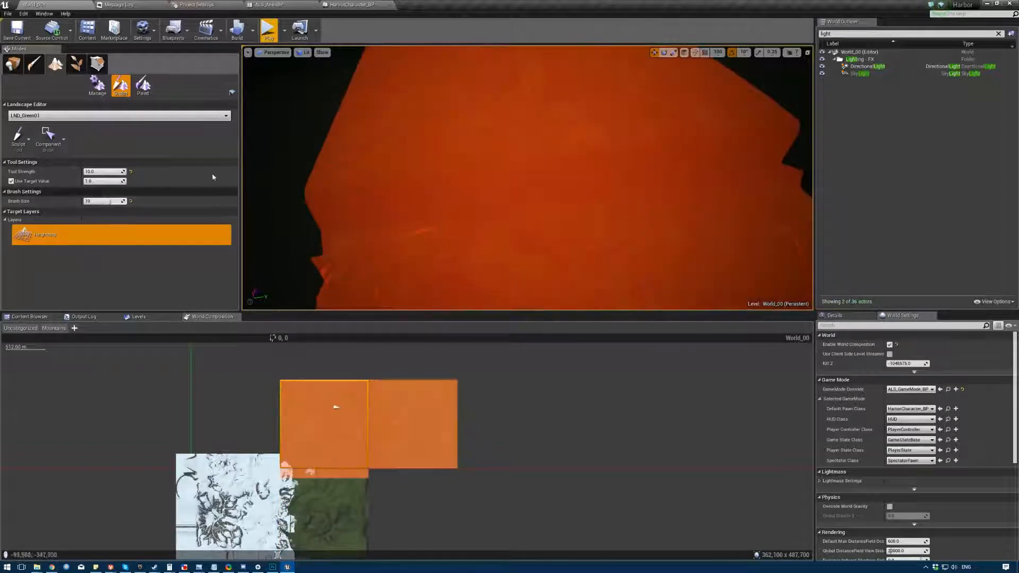
right_drag(480, 101, 479, 101)
key(s)
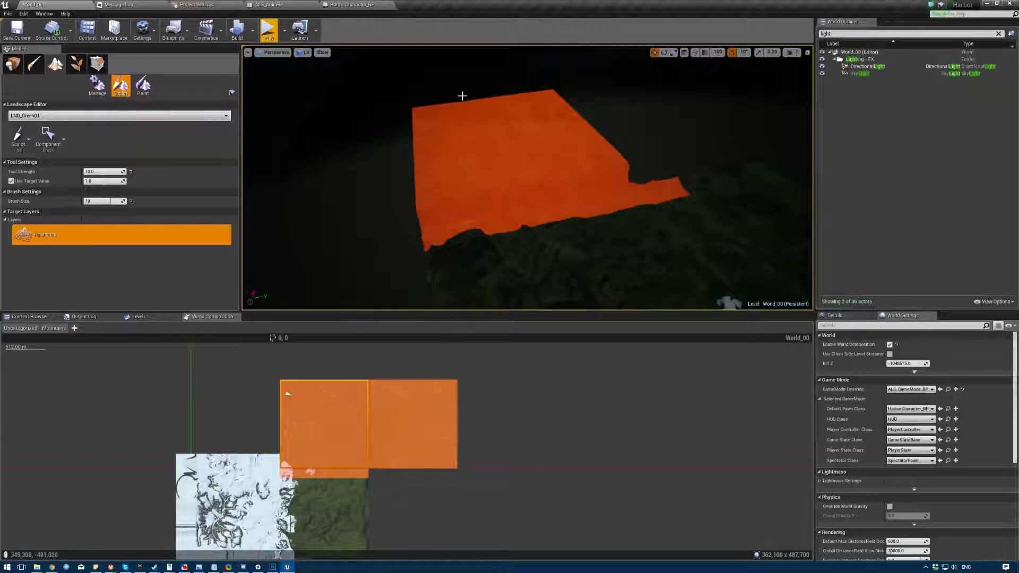
drag(118, 200, 115, 200)
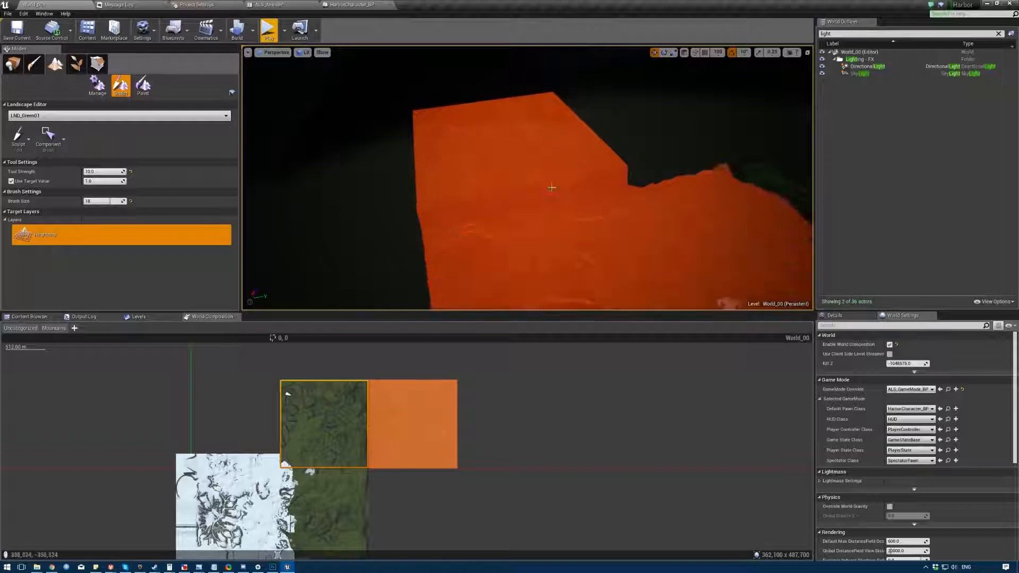
mouse_move(551, 180)
right_down()
mouse_move(690, 228)
mouse_move(584, 207)
mouse_move(675, 238)
mouse_move(552, 228)
mouse_move(587, 171)
right_up()
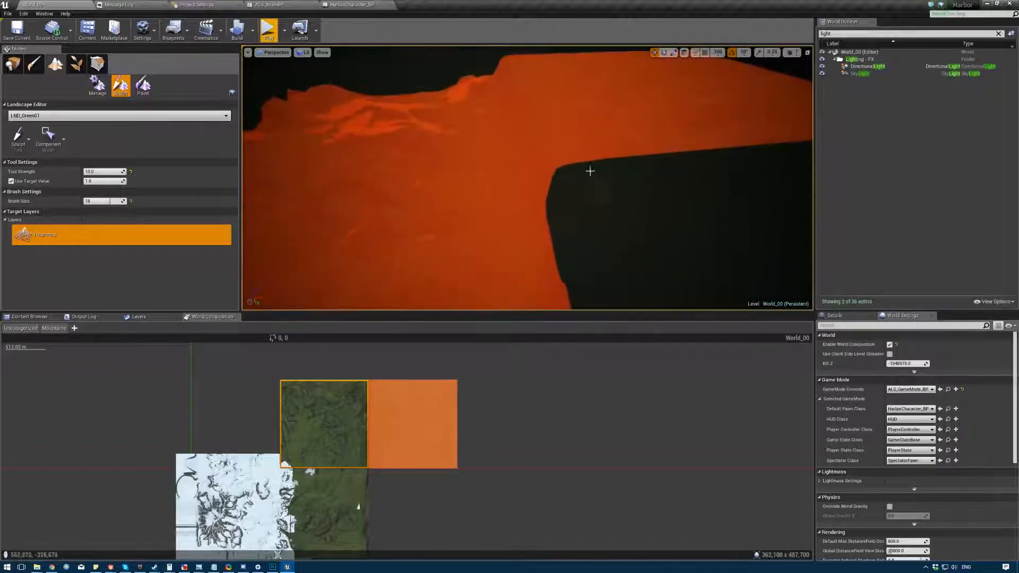
- Try the Flatten tool with a circle brush on the edge between the green landscapes, and undo the stroke
click(21, 142)
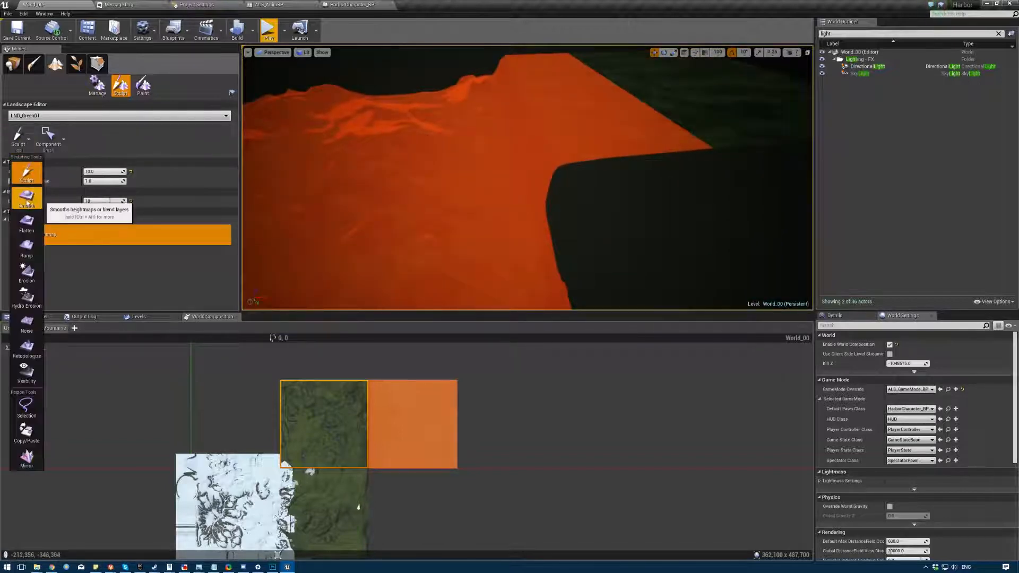
click(27, 247)
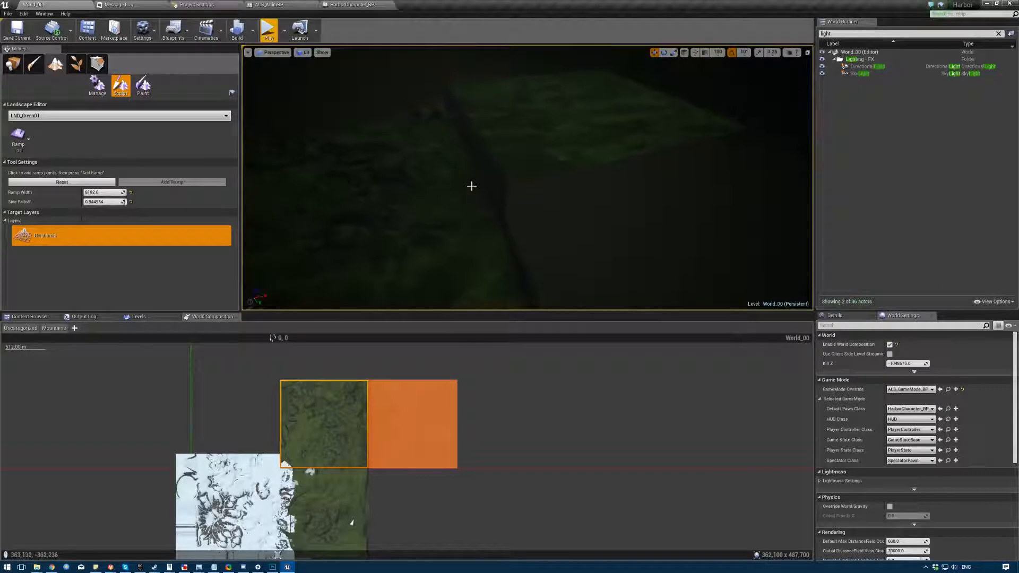
click(20, 139)
click(26, 225)
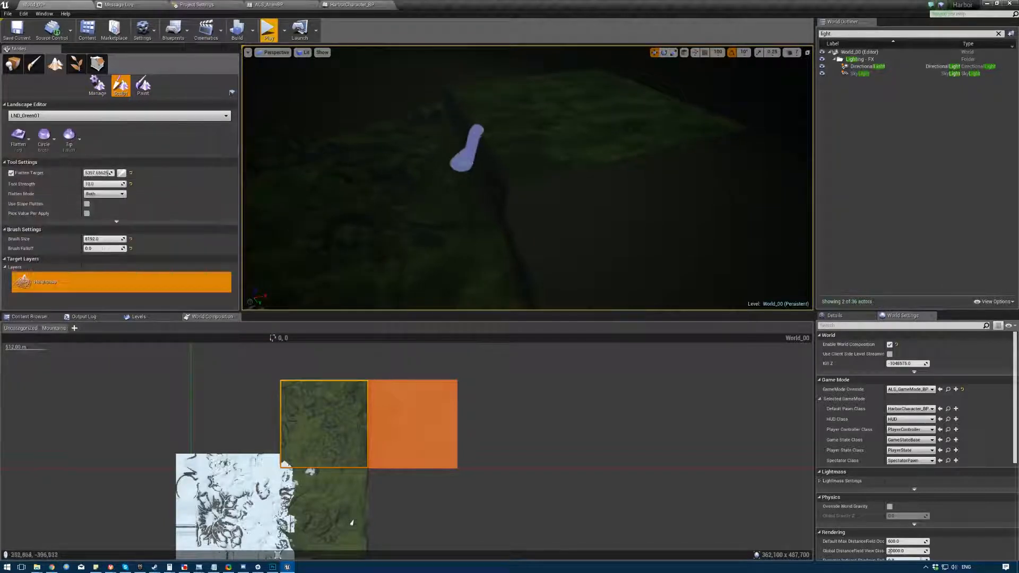
mouse_move(445, 162)
right_down()
mouse_move(467, 206)
mouse_move(446, 161)
right_up()
key(ctrl+z)
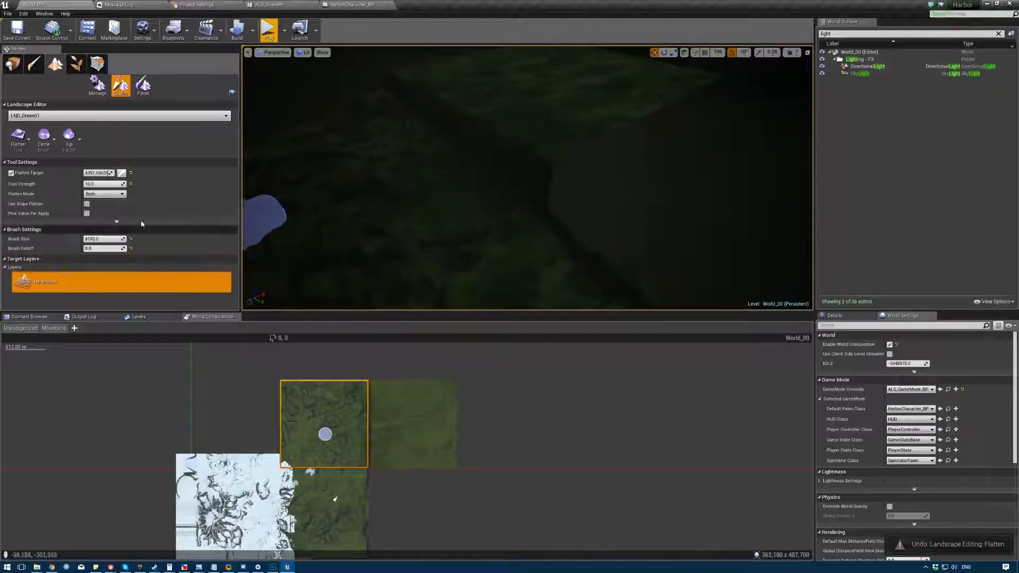
- Set the Flatten brush size to 20000, try levelling the raised green terrain along the seam, and undo the flattening
mouse_move(480, 206)
right_down()
mouse_move(493, 159)
mouse_move(482, 223)
mouse_move(460, 217)
right_up()
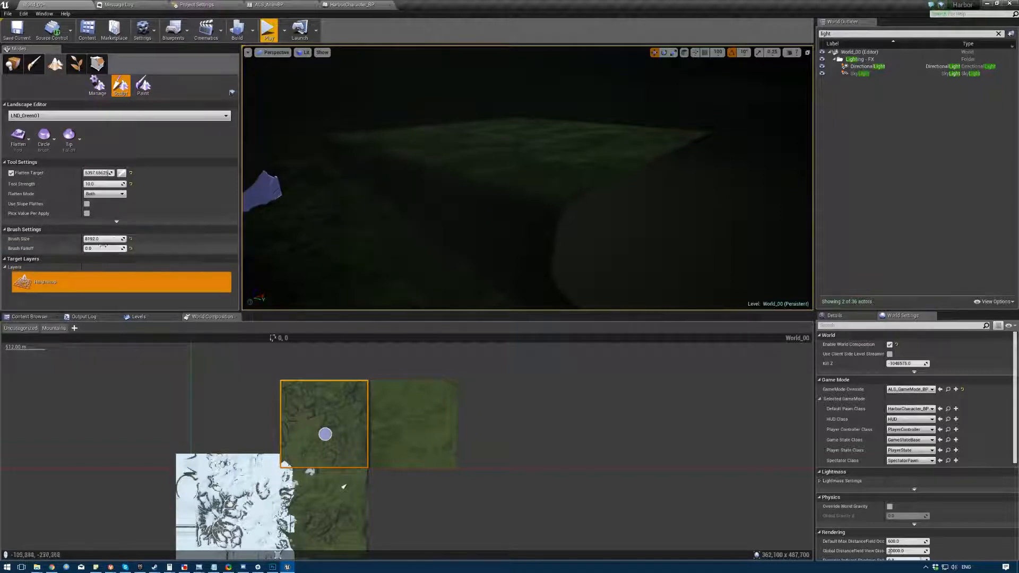
key(Return)
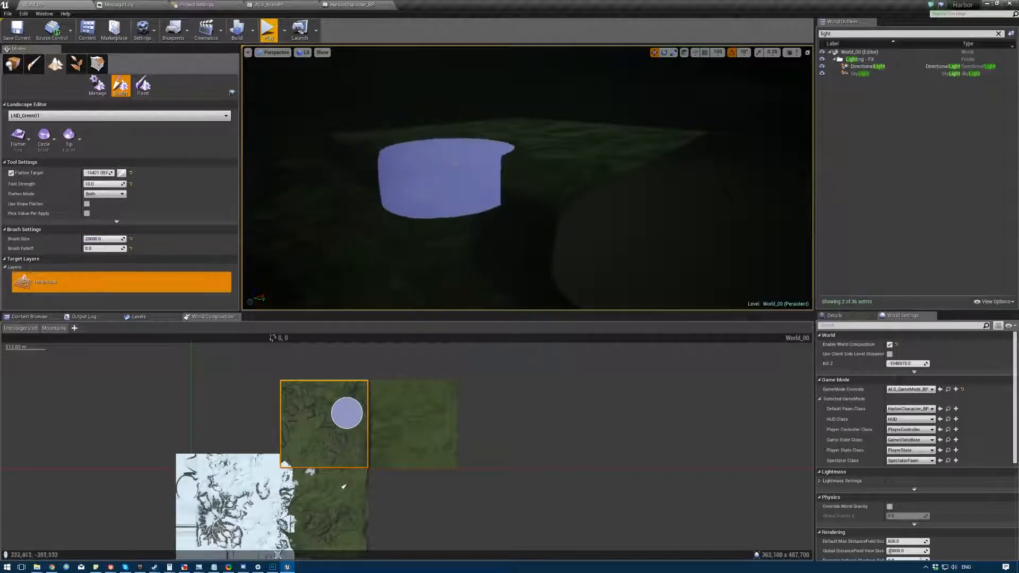
right_drag(454, 132, 454, 207)
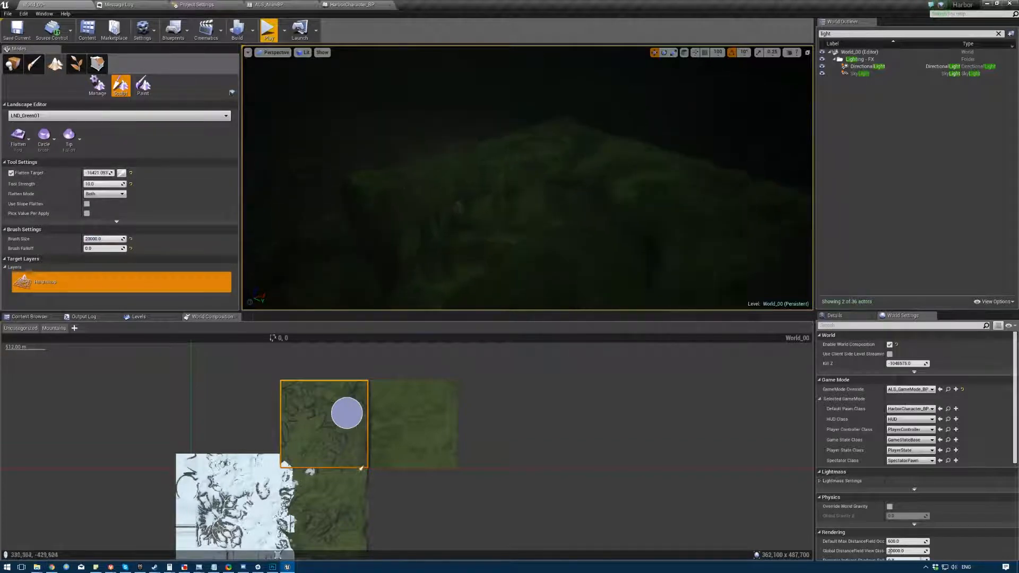
right_drag(591, 184, 591, 223)
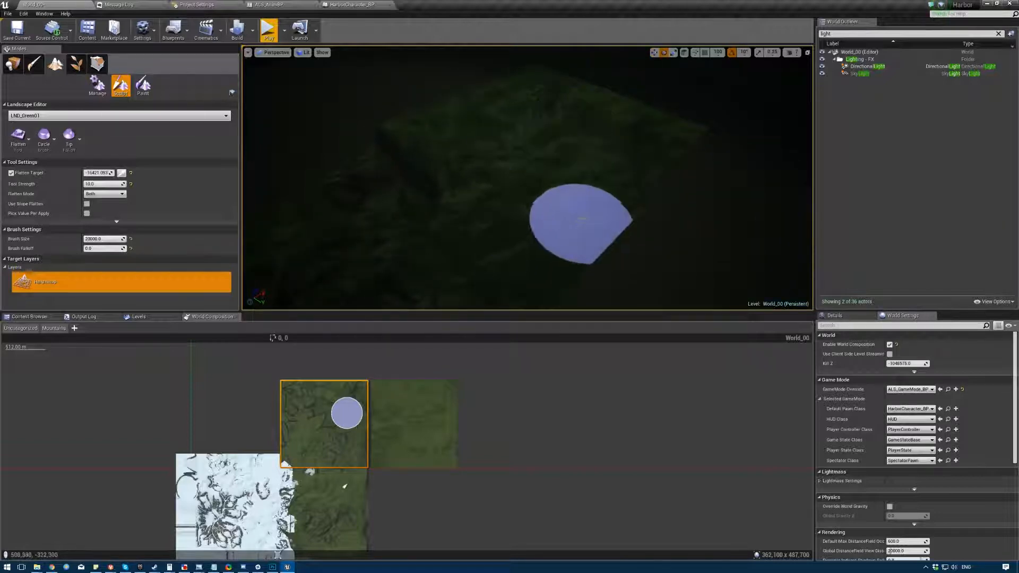
right_drag(582, 227, 504, 215)
right_drag(403, 178, 599, 185)
mouse_move(566, 223)
right_down()
mouse_move(567, 238)
mouse_move(556, 223)
right_up()
key(s)
right_drag(595, 144, 564, 183)
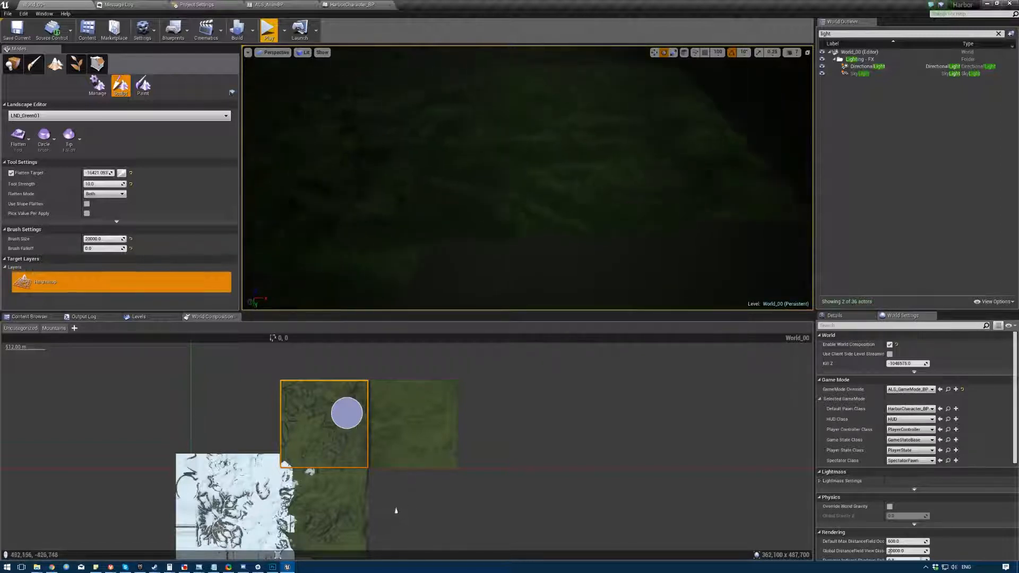
key(ctrl+z)
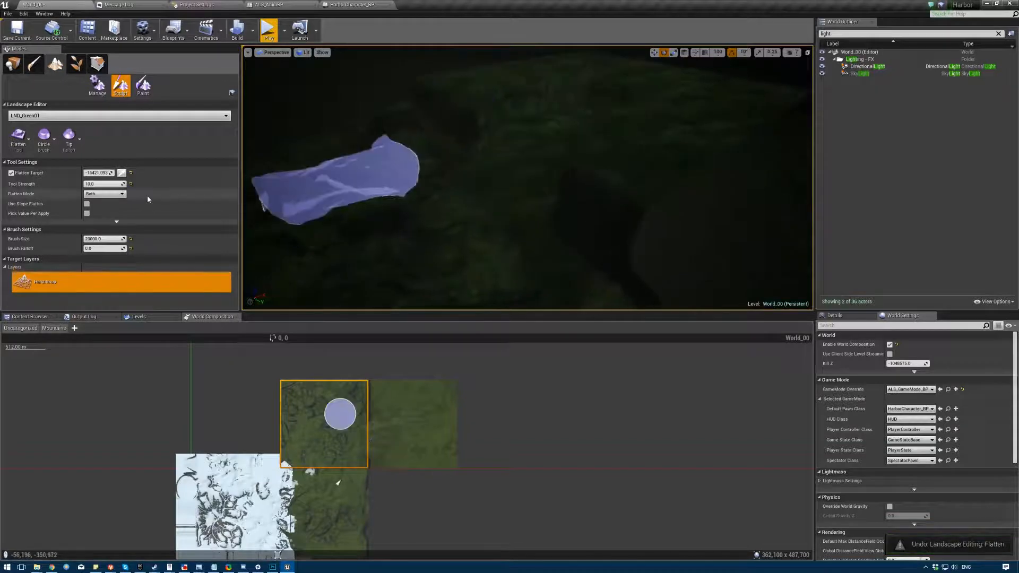
- Switch to the Copy/Paste region tool for LND_Green01 and locate its gizmo box over the green terrain
click(18, 139)
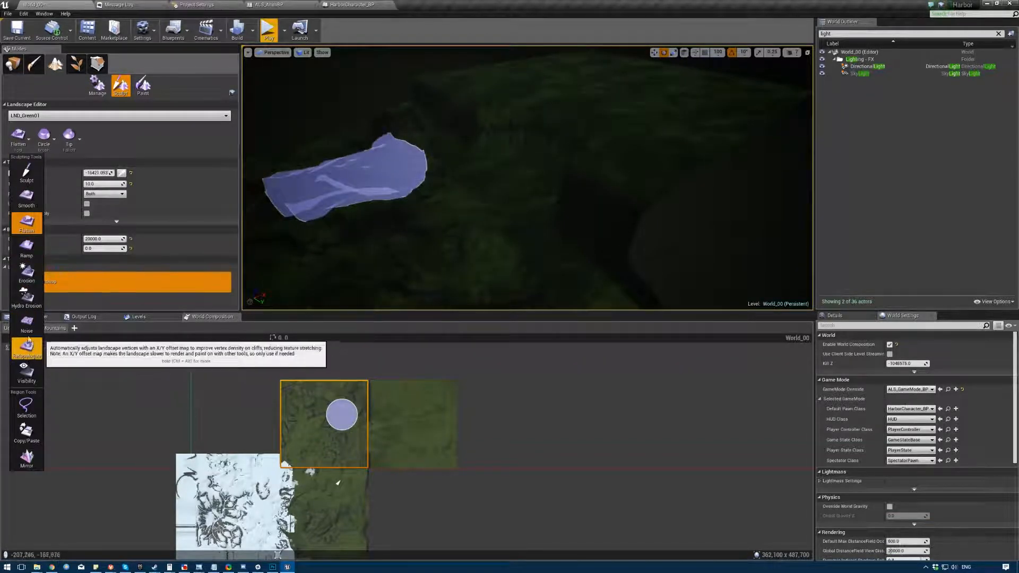
click(24, 441)
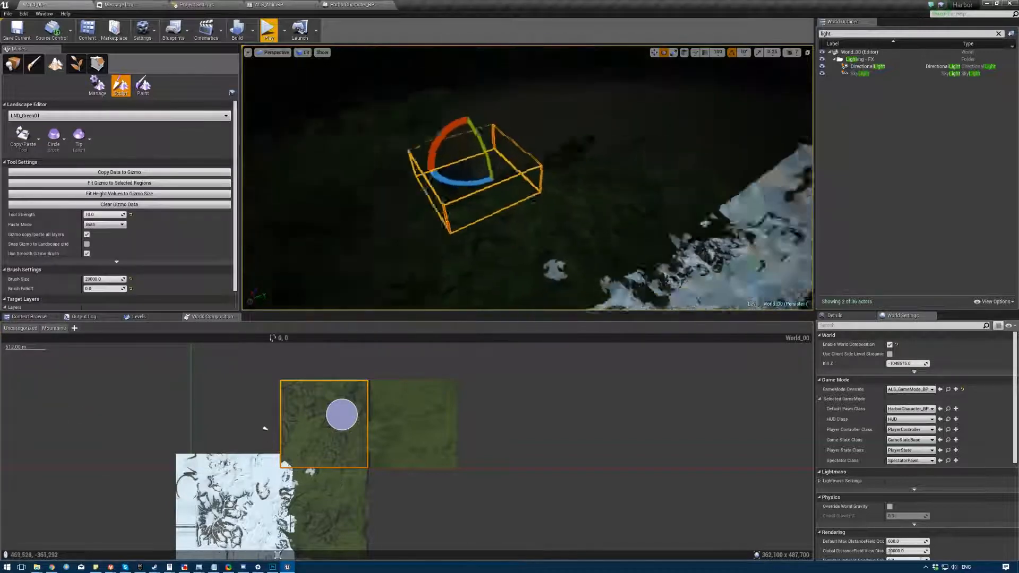
mouse_move(478, 175)
right_down()
mouse_move(425, 225)
mouse_move(334, 213)
right_up()
right_drag(417, 166, 558, 252)
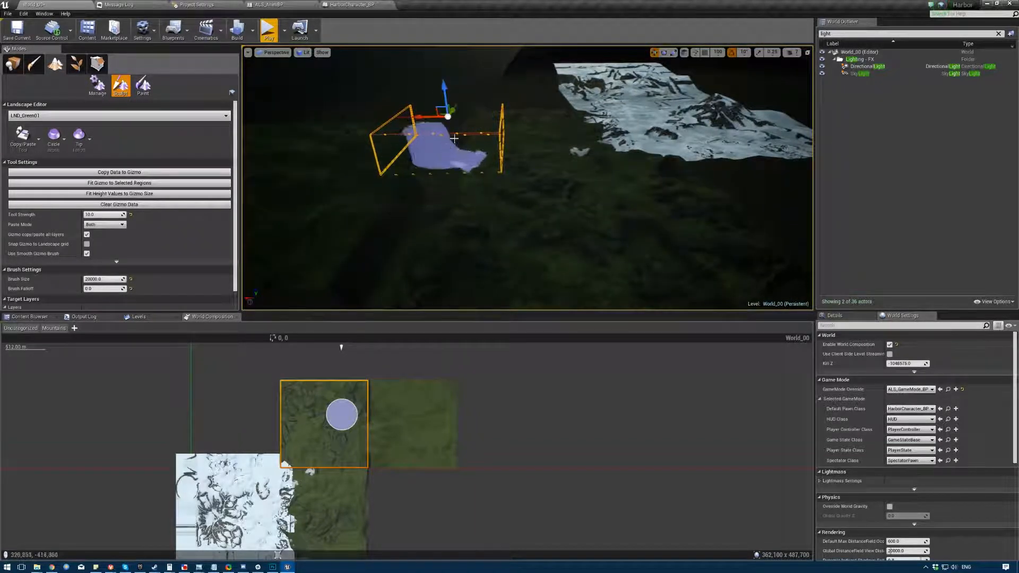
mouse_move(646, 262)
right_down()
mouse_move(636, 286)
mouse_move(518, 228)
right_up()
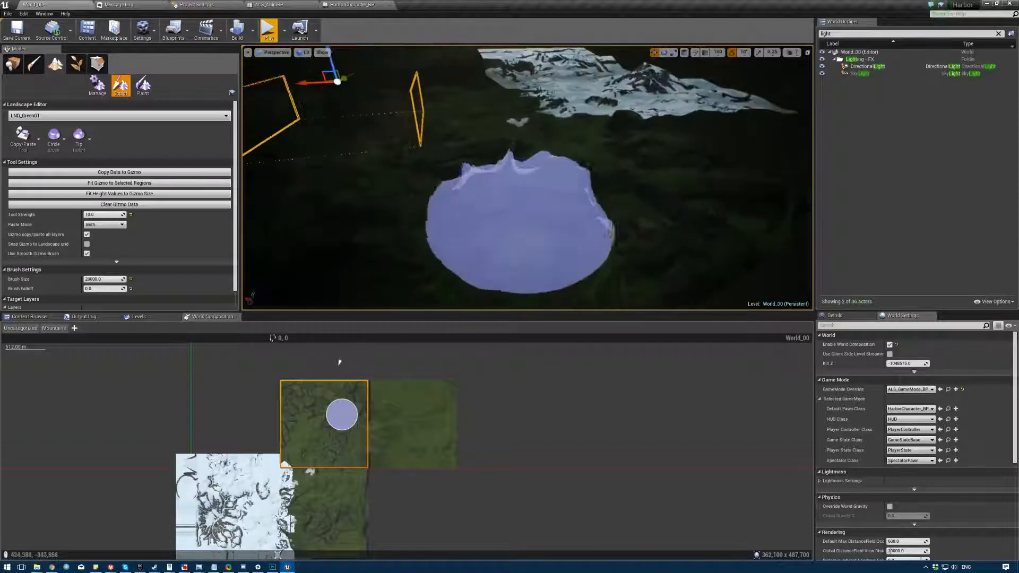
- Move the copy gizmo box along its axes across the green landscape towards the snowy mountains
key(a)
mouse_move(482, 200)
right_down()
mouse_move(414, 180)
mouse_move(525, 188)
right_up()
key(e)
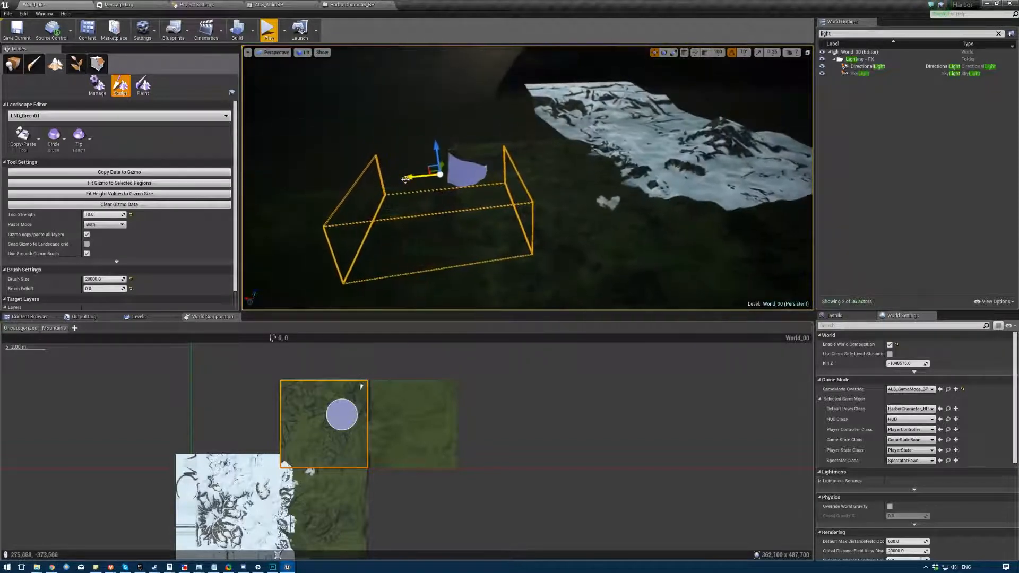
key(a)
key(s)
right_drag(590, 156, 660, 182)
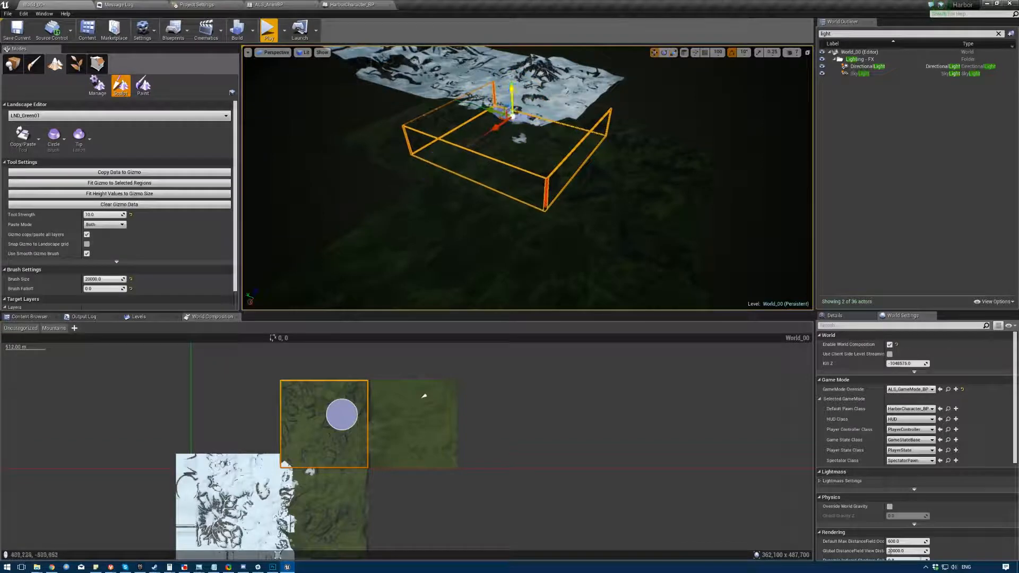
key(w)
key(d)
mouse_move(566, 140)
right_down()
mouse_move(488, 151)
mouse_move(451, 143)
mouse_move(450, 114)
right_up()
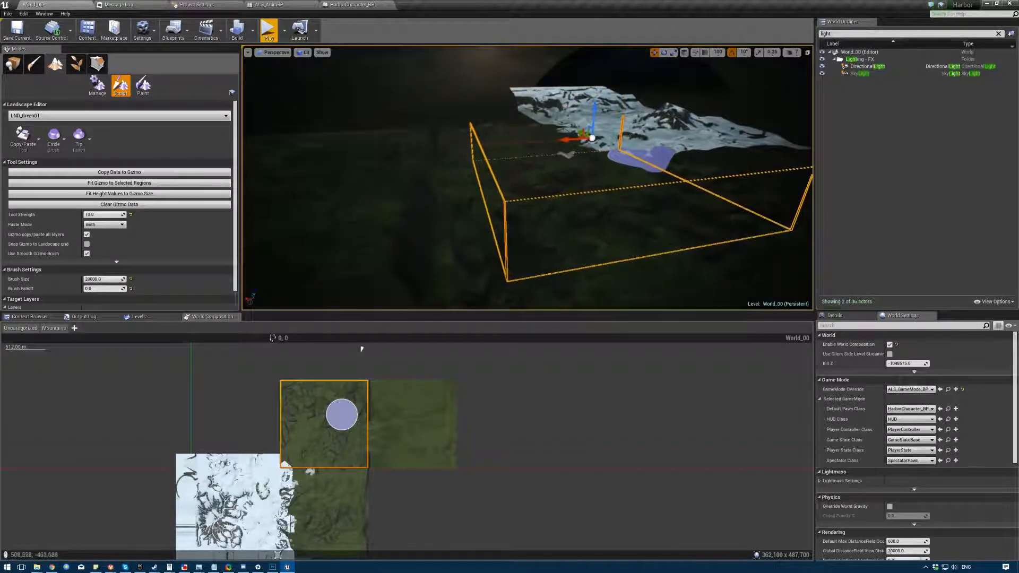
- Scale the gizmo box over the green landscape and copy the enclosed terrain data into it
key(d)
mouse_move(589, 151)
right_down()
mouse_move(557, 175)
mouse_move(556, 161)
mouse_move(589, 154)
right_up()
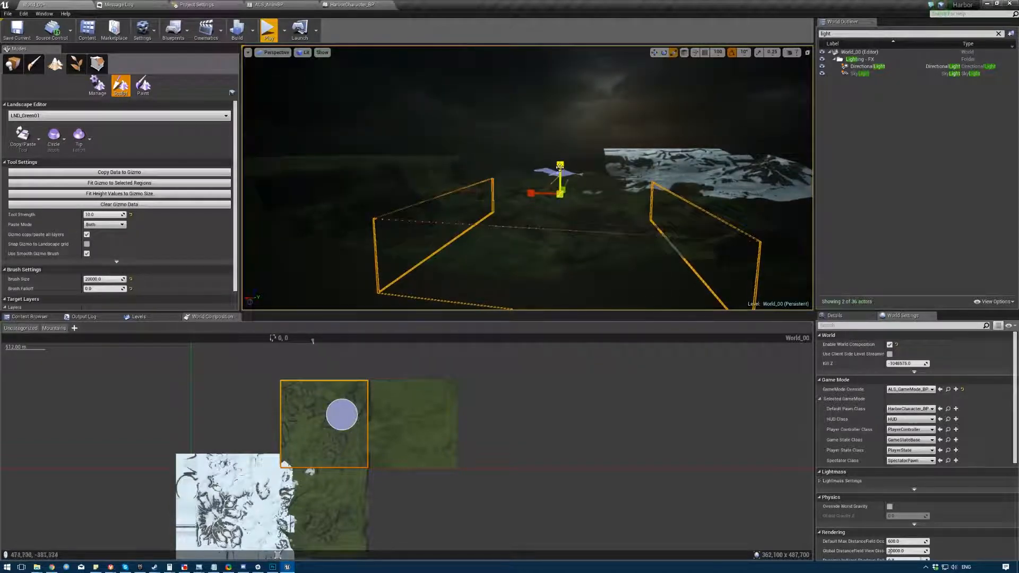
key(d)
mouse_move(561, 188)
right_down()
mouse_move(504, 225)
mouse_move(435, 225)
right_up()
key(e)
right_drag(525, 171, 533, 176)
key(s)
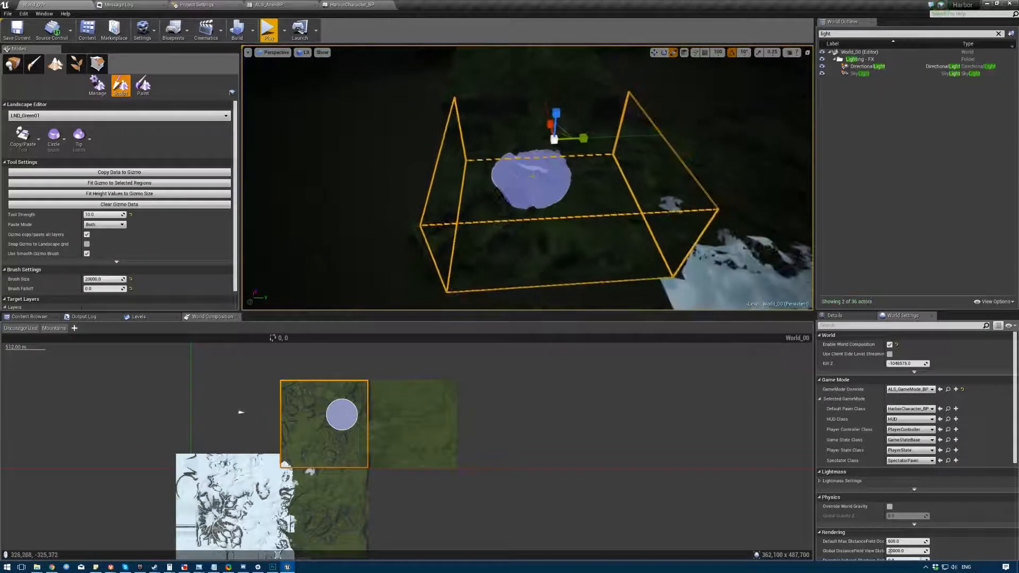
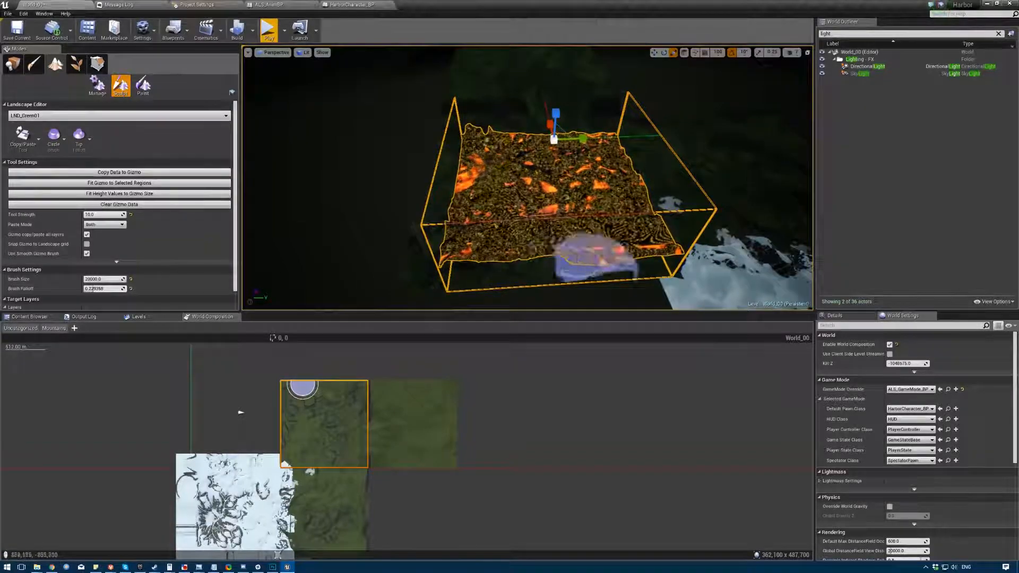
- Move the gizmo with the copied terrain away from the snowy mountains, beyond the green landscape's edge, and rotate it
mouse_move(557, 261)
right_down()
mouse_move(593, 229)
mouse_move(589, 148)
right_up()
key(w)
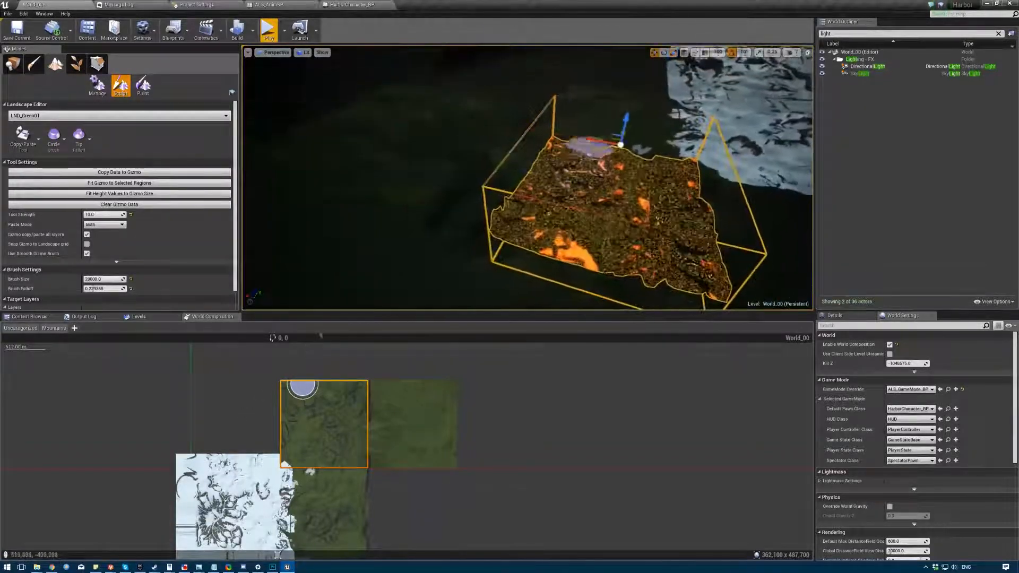
drag(592, 139, 377, 74)
key(e)
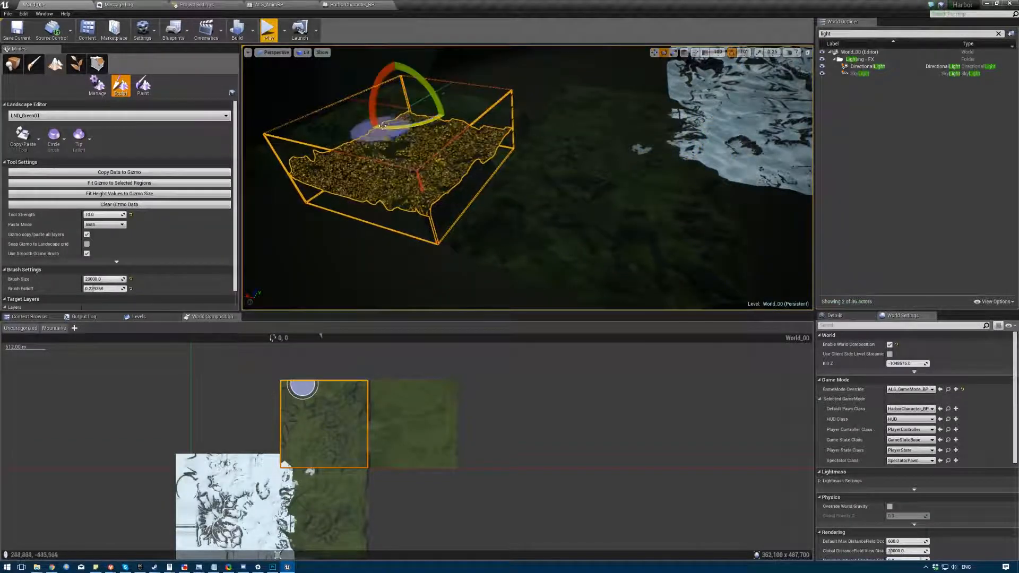
mouse_move(390, 127)
mouse_down()
mouse_move(389, 97)
mouse_move(384, 129)
mouse_up()
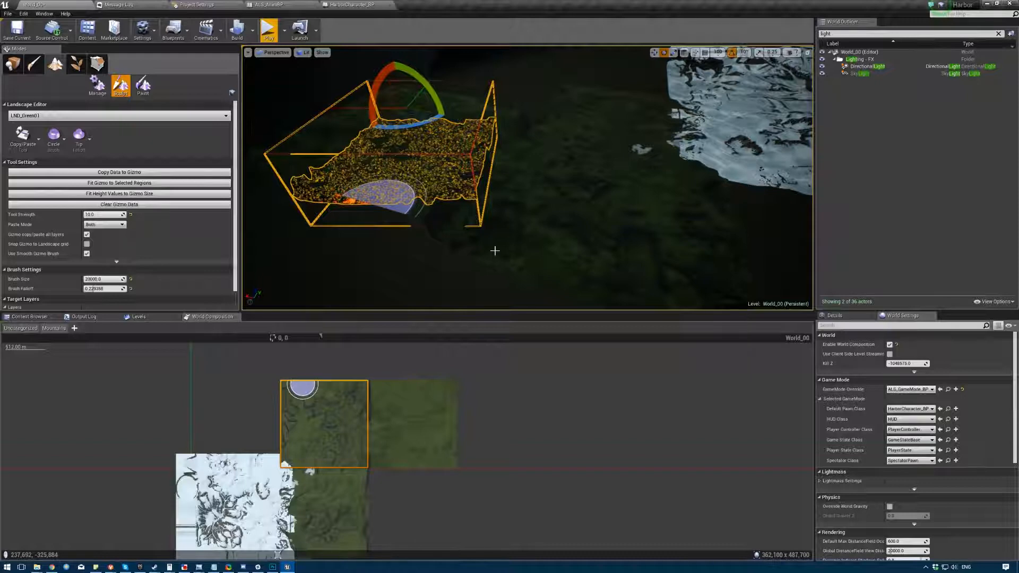
mouse_move(483, 250)
right_down()
mouse_move(324, 228)
mouse_move(443, 193)
right_up()
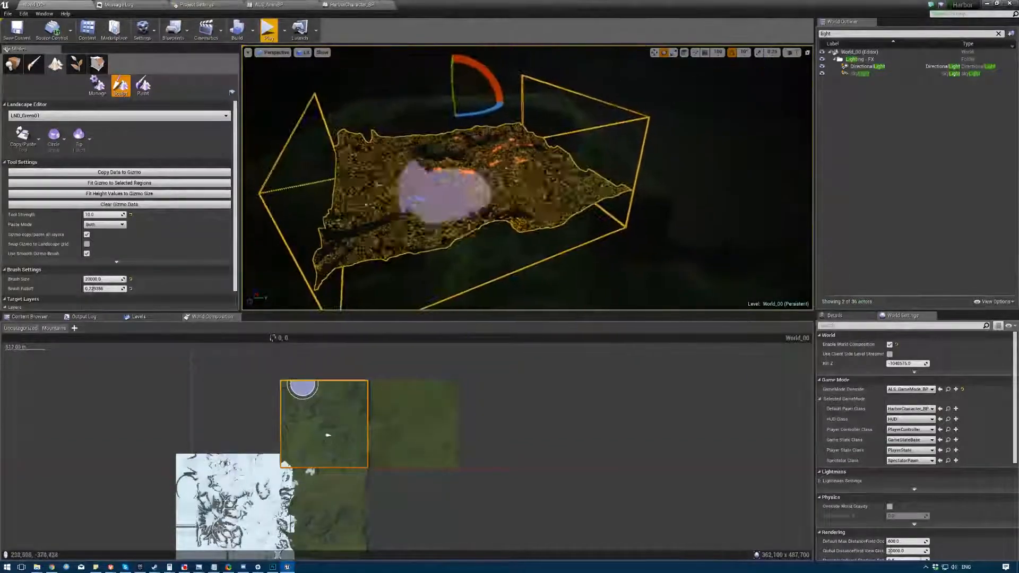
- Shift the copied terrain gizmo sideways across the green landscape and adjust its rotation
key(w)
drag(491, 103, 695, 104)
key(e)
drag(527, 191, 542, 208)
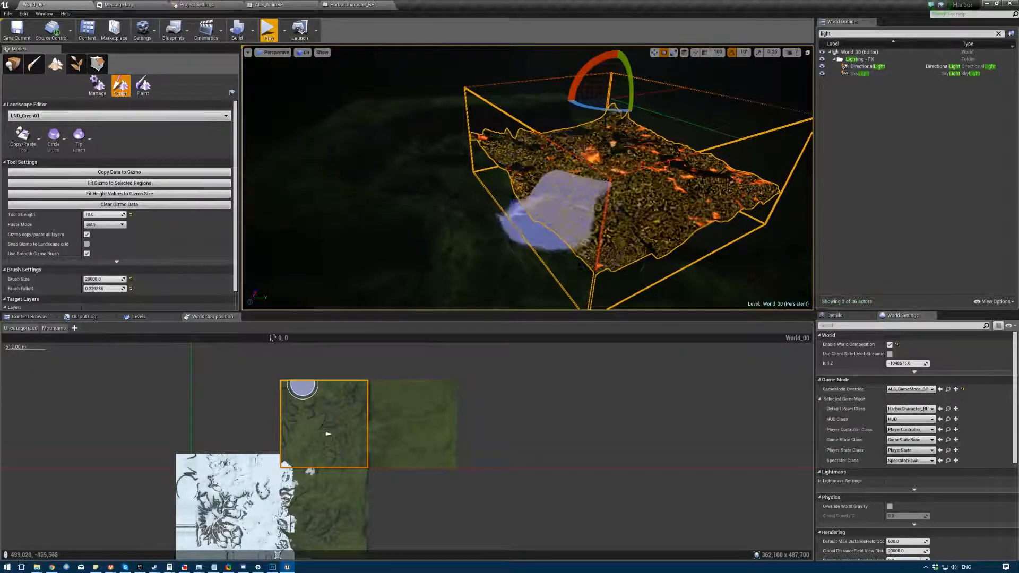
- Move the copied terrain gizmo back in the opposite direction and check its orientation over the green landscape
key(w)
right_drag(591, 227, 580, 187)
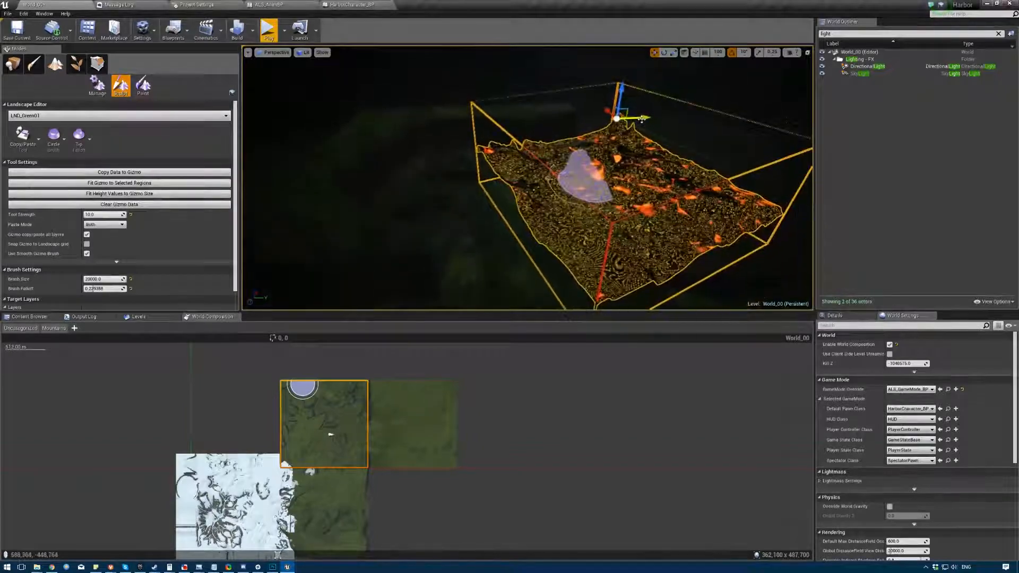
drag(641, 119, 278, 143)
right_drag(367, 170, 265, 223)
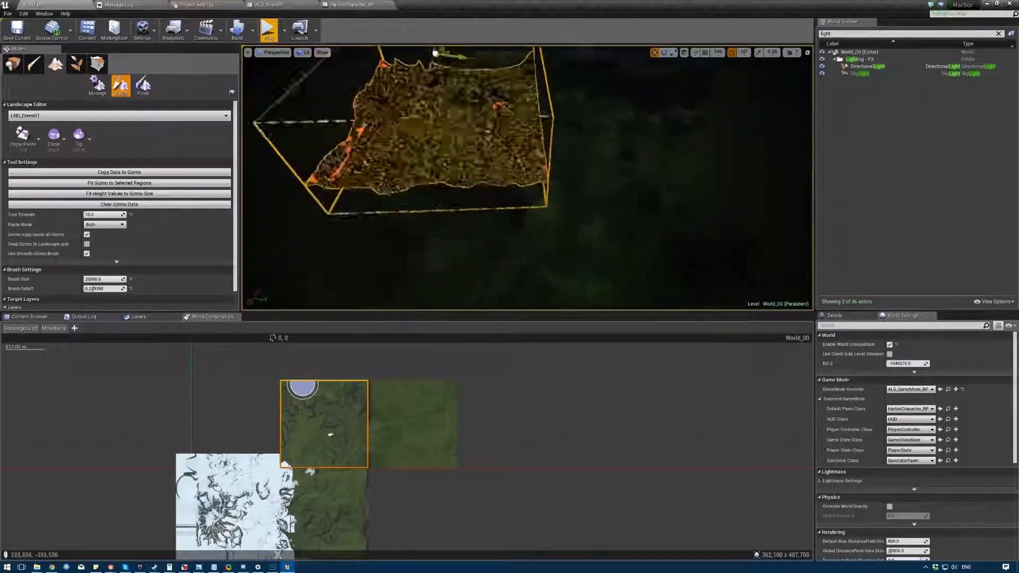
key(e)
mouse_move(431, 156)
right_down()
mouse_move(431, 127)
mouse_move(403, 114)
mouse_move(427, 98)
mouse_move(503, 121)
right_up()
key(w)
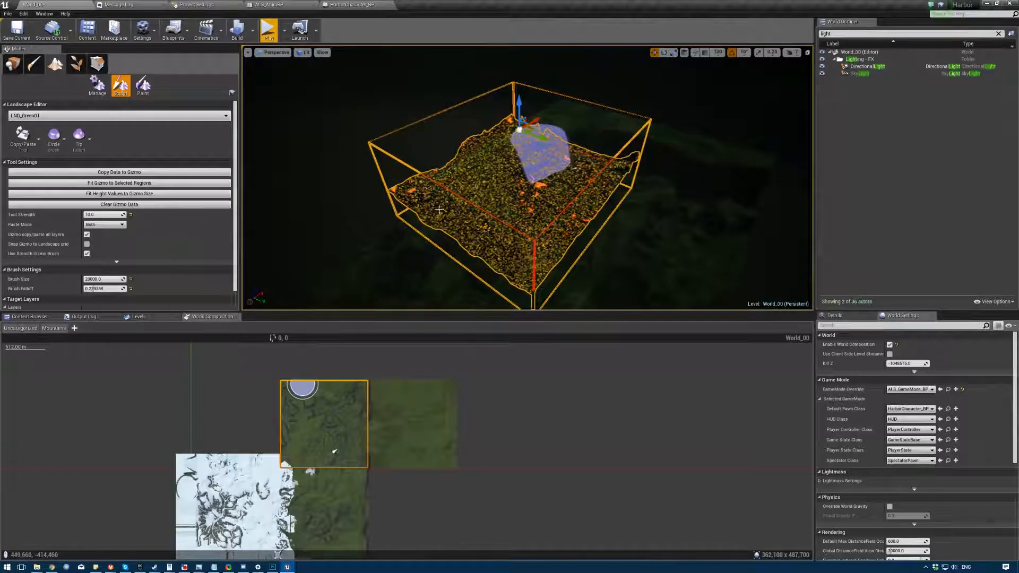
- Fly over to the snowy mountain landscape and examine its peaks and slopes up close
right_drag(734, 267, 809, 242)
right_drag(610, 223, 622, 275)
right_drag(476, 168, 474, 165)
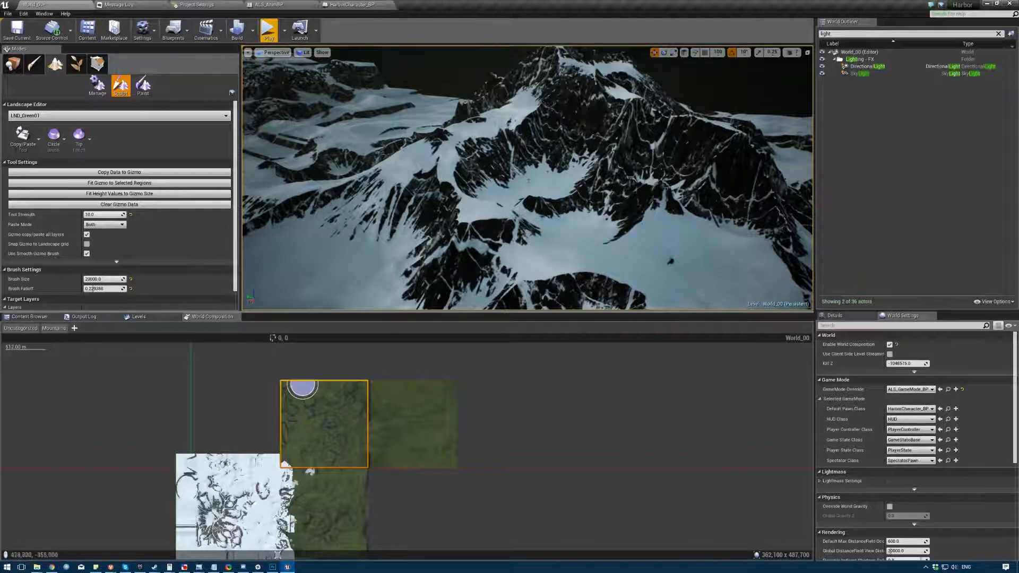
- Move the gizmo with the copied terrain across the green landscape to the edge of the snowy mountains
right_drag(618, 147, 640, 203)
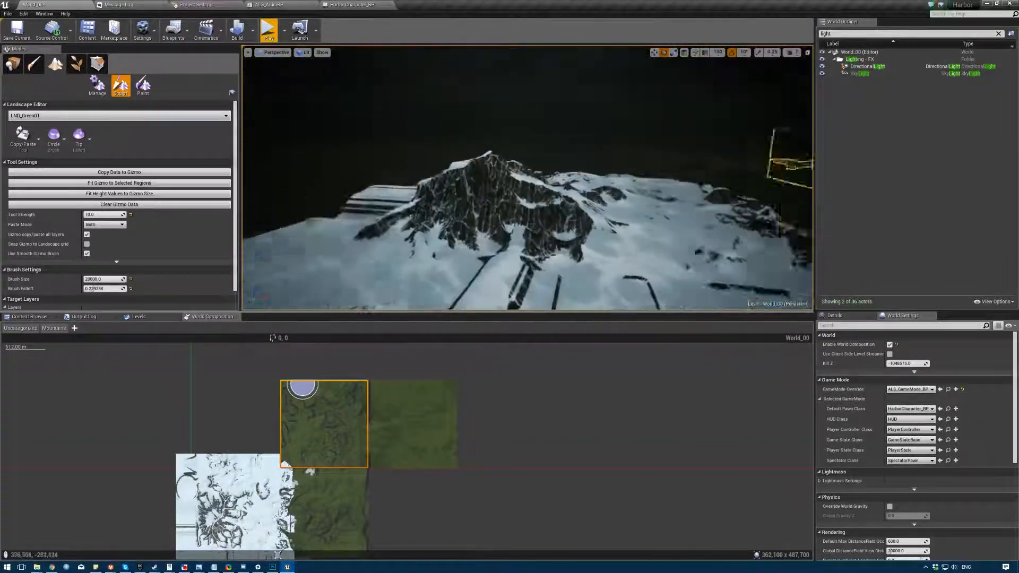
right_drag(527, 178, 557, 181)
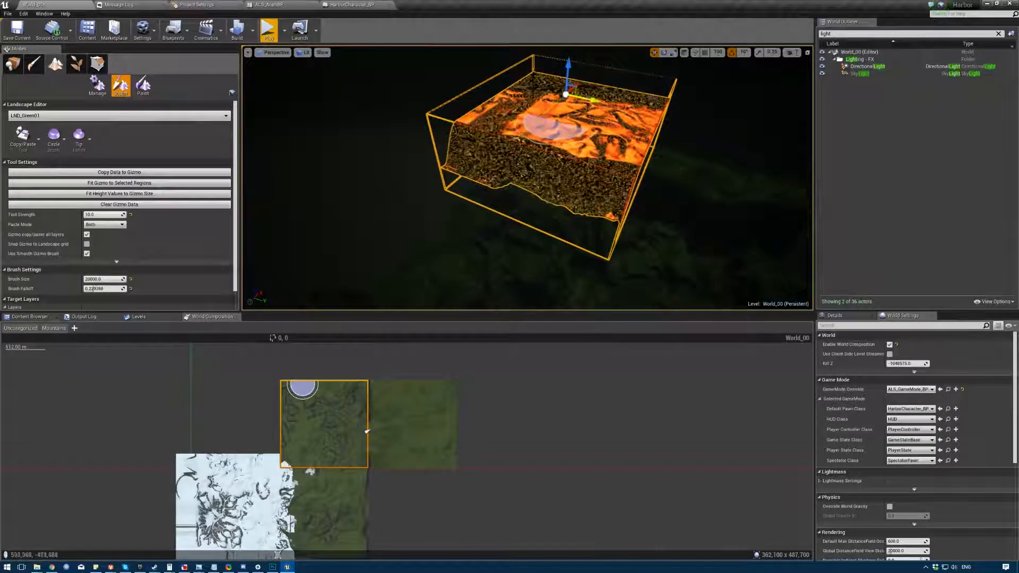
right_drag(656, 109, 533, 108)
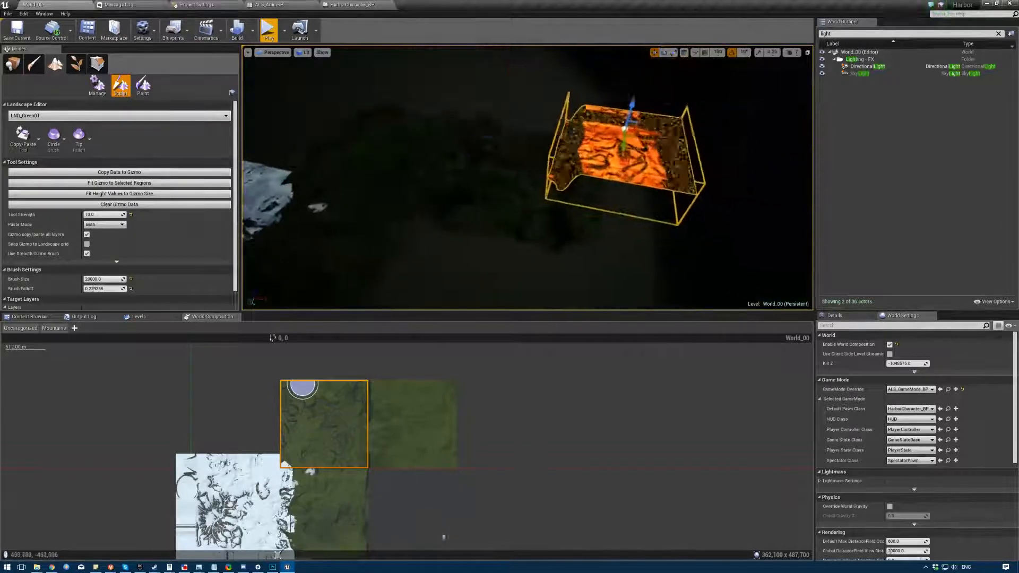
drag(618, 137, 297, 215)
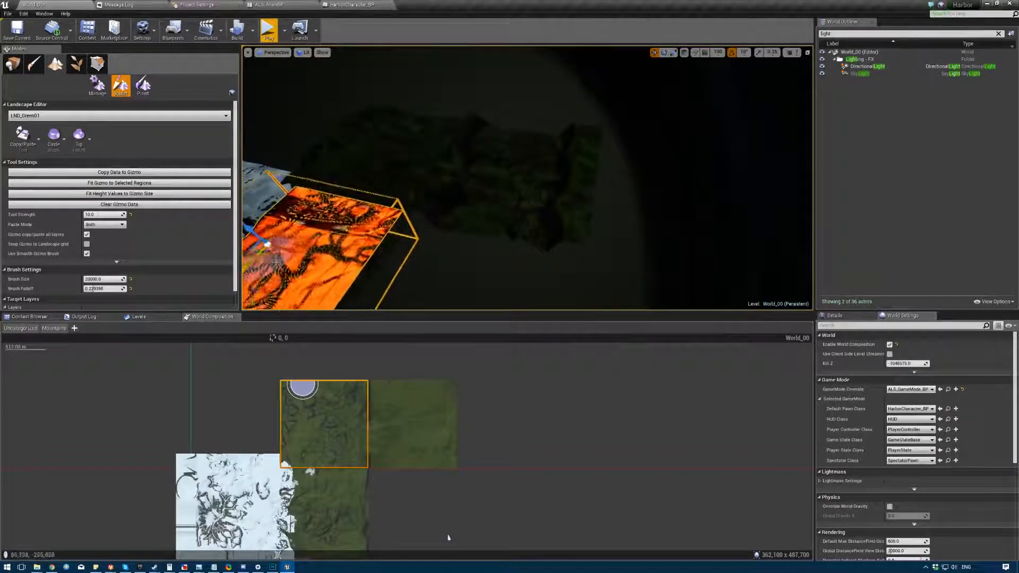
mouse_move(297, 215)
right_down()
mouse_move(257, 228)
mouse_move(246, 218)
mouse_move(315, 243)
right_up()
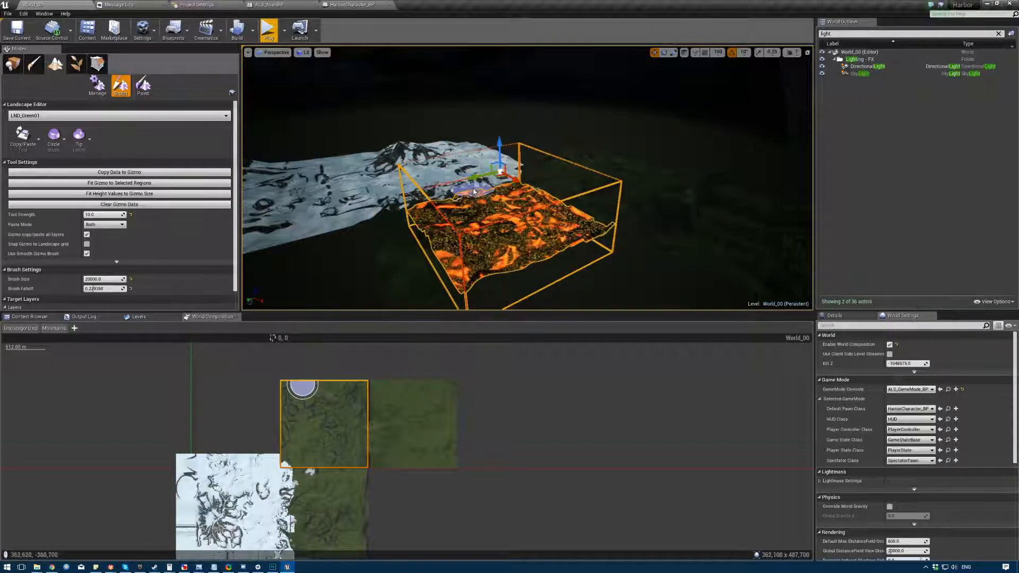
- Pull the copied terrain gizmo away from the snowy mountains and reposition it over the green landscape
drag(499, 174, 730, 171)
key(f)
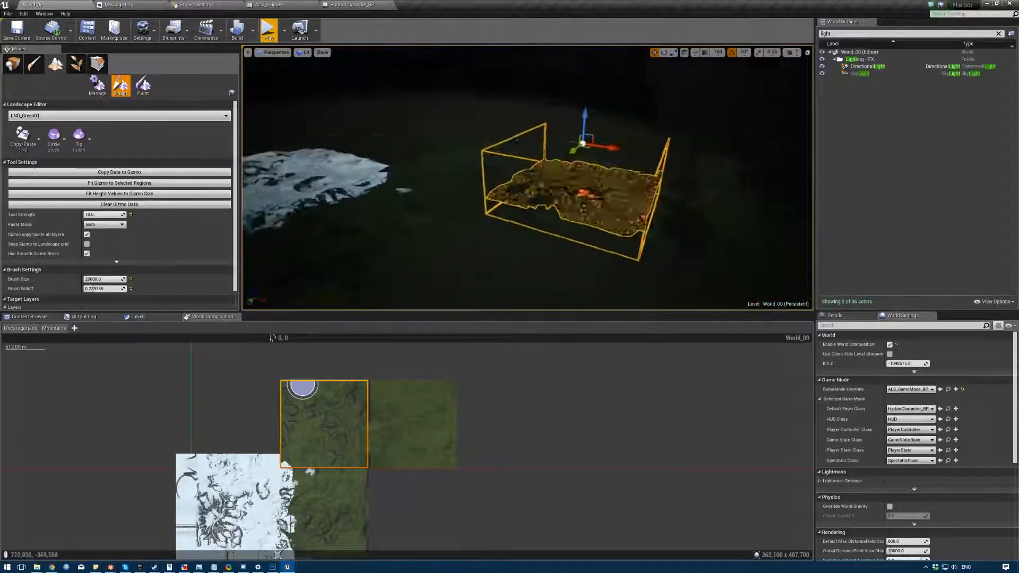
drag(482, 119, 632, 129)
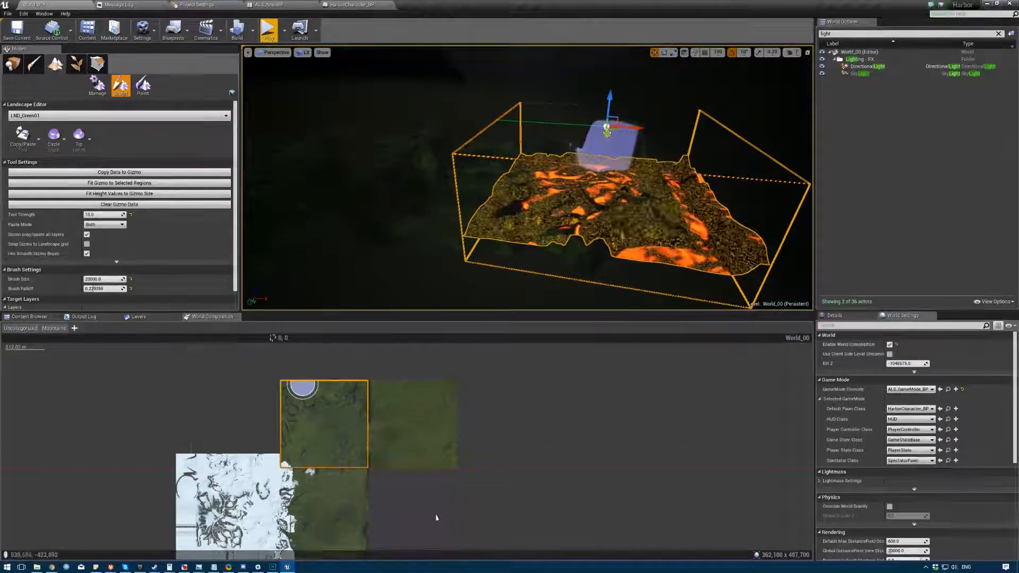
drag(606, 132, 606, 157)
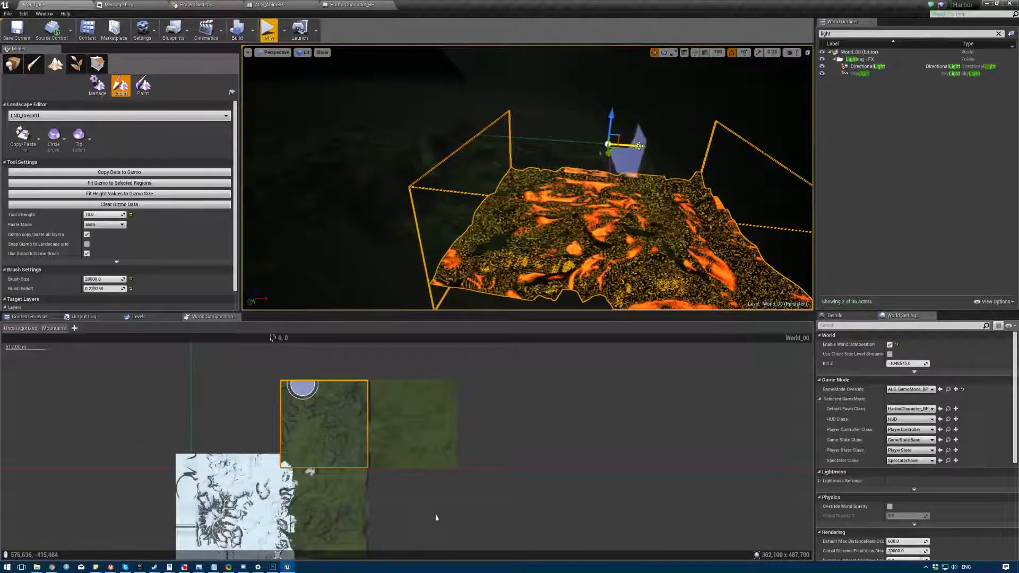
drag(640, 145, 429, 130)
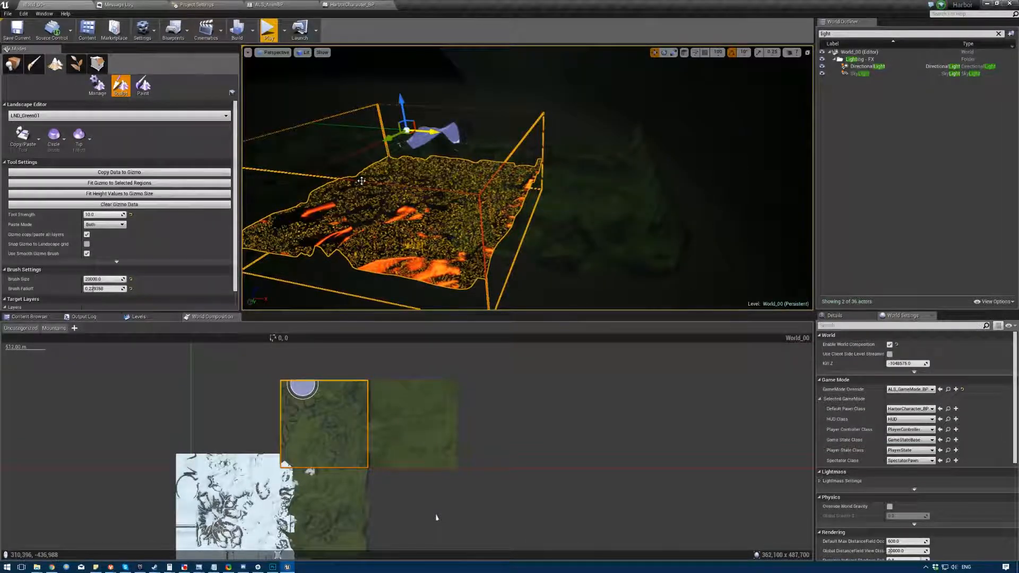
- Rotate the copied terrain gizmo about its vertical axis and shift it farther back over the green landscape
key(e)
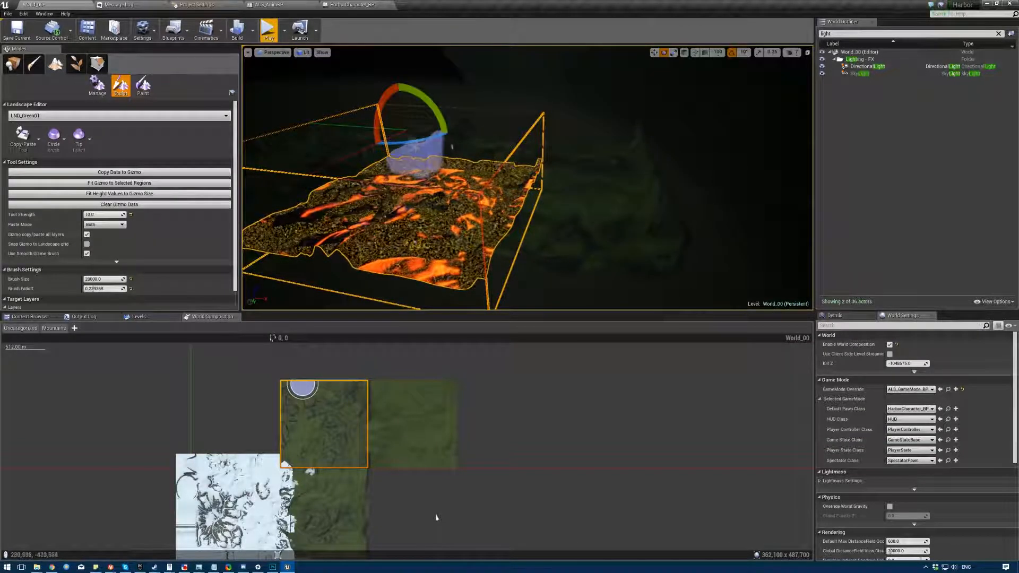
drag(409, 139, 501, 133)
key(w)
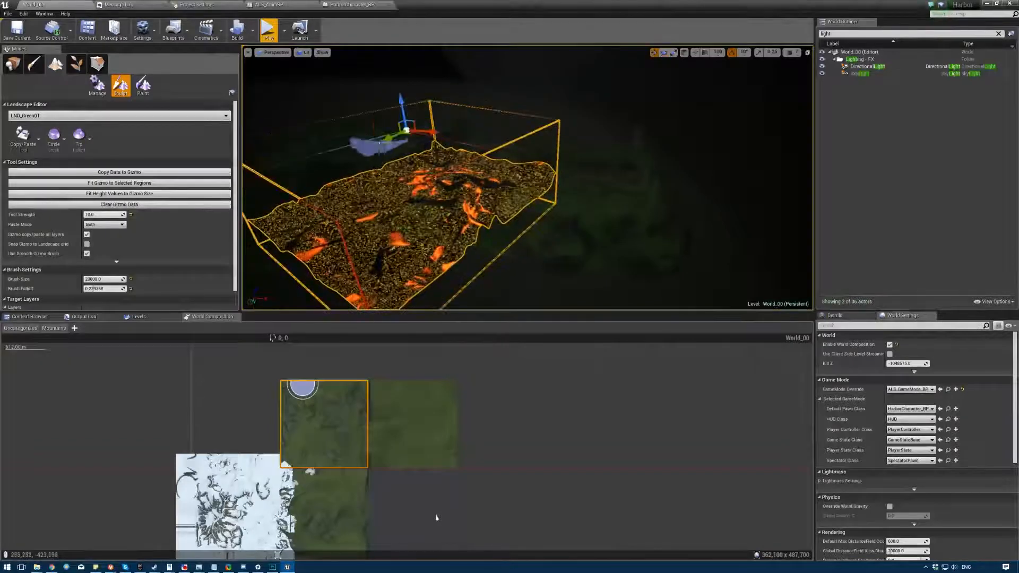
drag(393, 137, 441, 93)
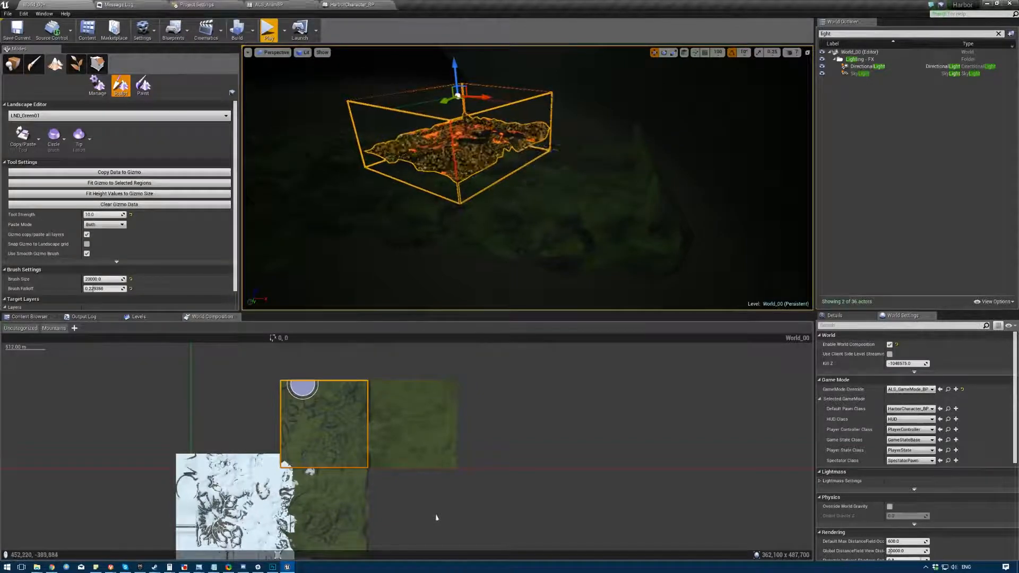
- Switch from landscape editing to Place mode and survey the green landscapes and their borders in a full-screen viewport
key(w)
mouse_move(542, 165)
right_down()
mouse_move(530, 164)
mouse_move(615, 162)
mouse_move(574, 159)
mouse_move(588, 159)
right_up()
key(s)
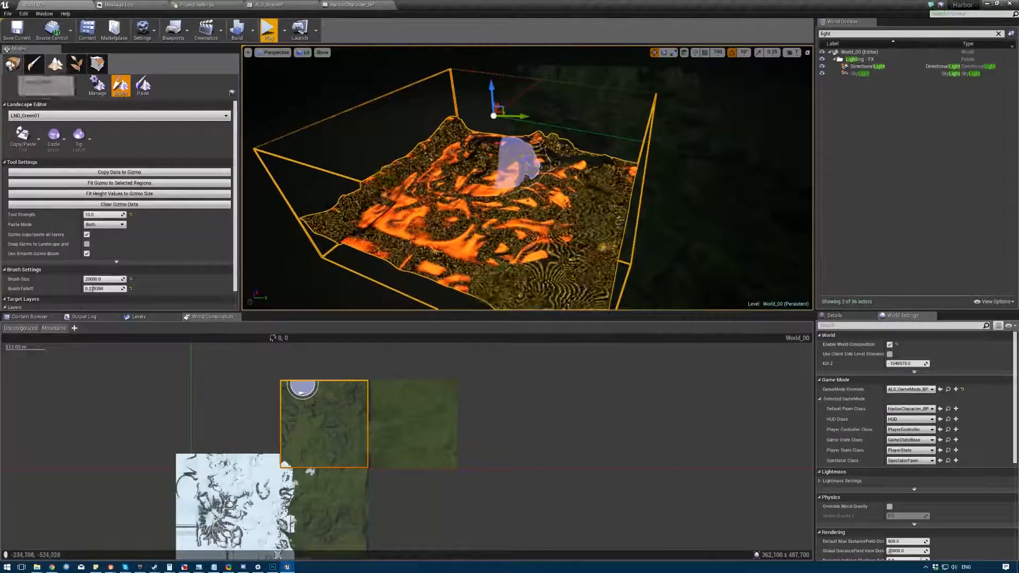
click(12, 64)
mouse_move(409, 94)
right_down()
mouse_move(440, 69)
mouse_move(404, 91)
right_up()
key(F11)
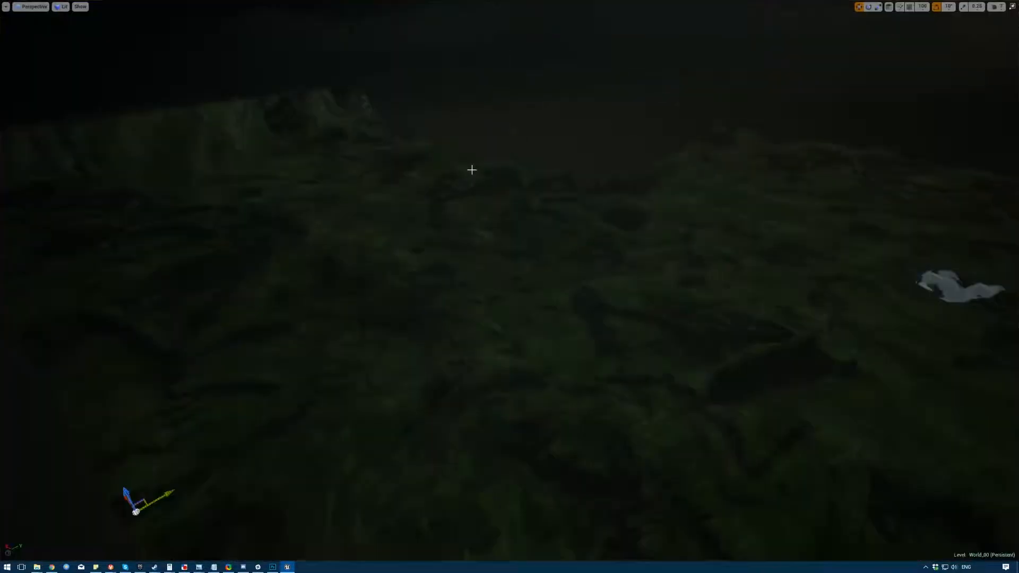
right_drag(471, 170, 705, 185)
key(s)
key(s)
key(w)
key(w)
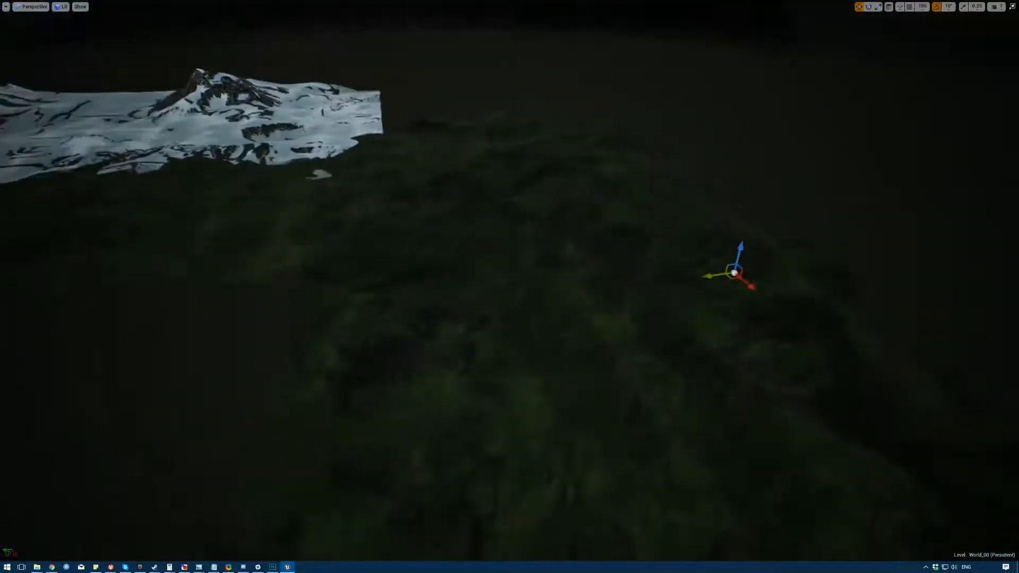
- Fly low over the green terrain to inspect its cliffs and cracks up close, then leave full screen
right_drag(403, 270, 501, 308)
key(w)
right_drag(449, 202, 654, 201)
key(w)
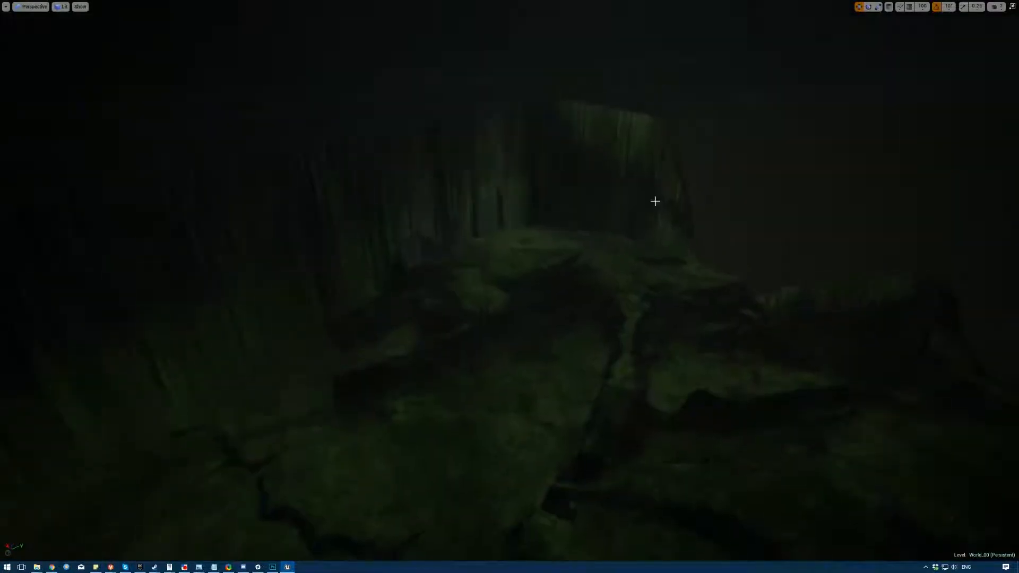
right_drag(599, 170, 501, 189)
key(s)
key(w)
key(F11)
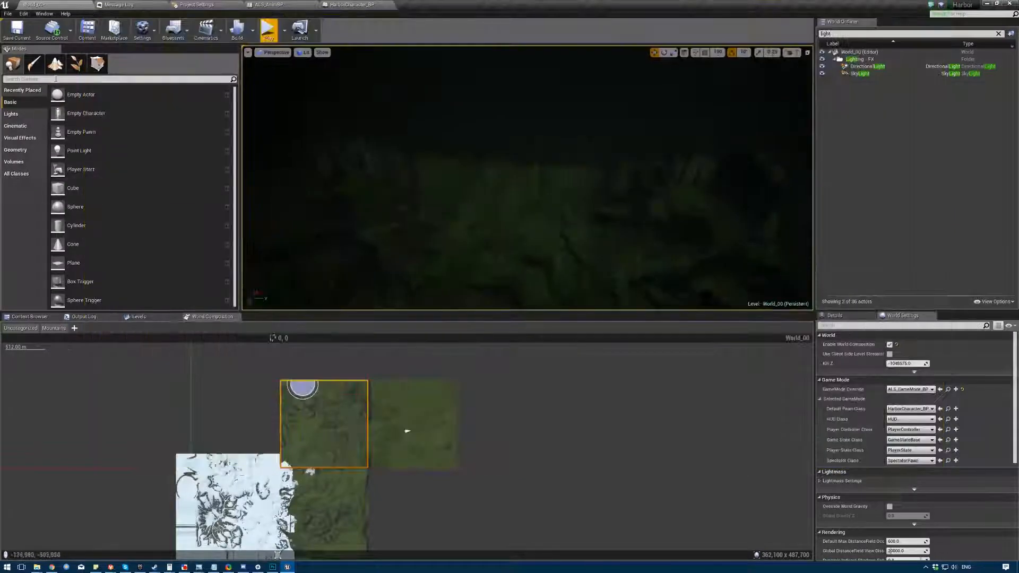
- Return to landscape sculpting with the Ramp tool and outline a ramp across the green landscape
click(35, 63)
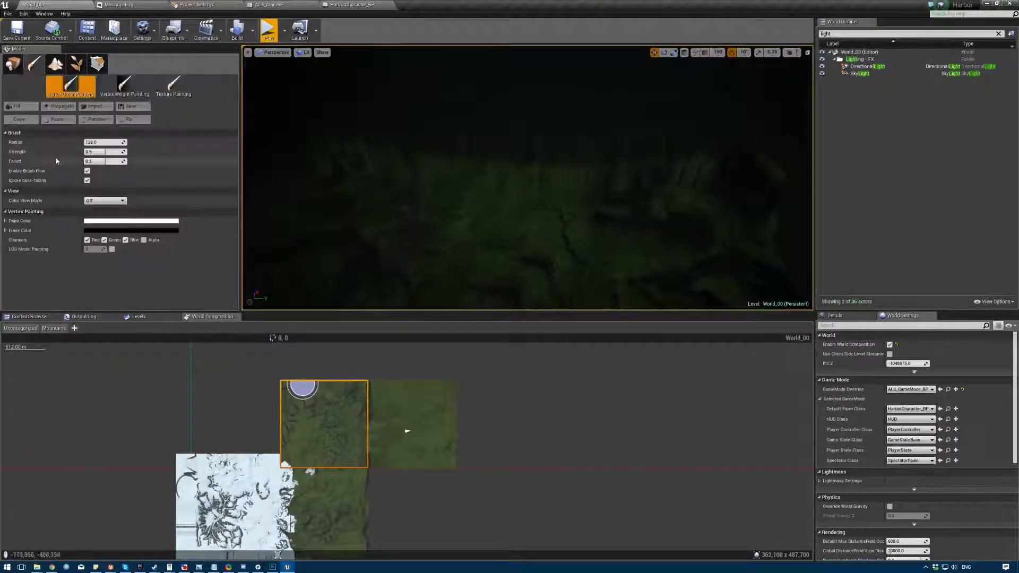
click(53, 67)
click(23, 134)
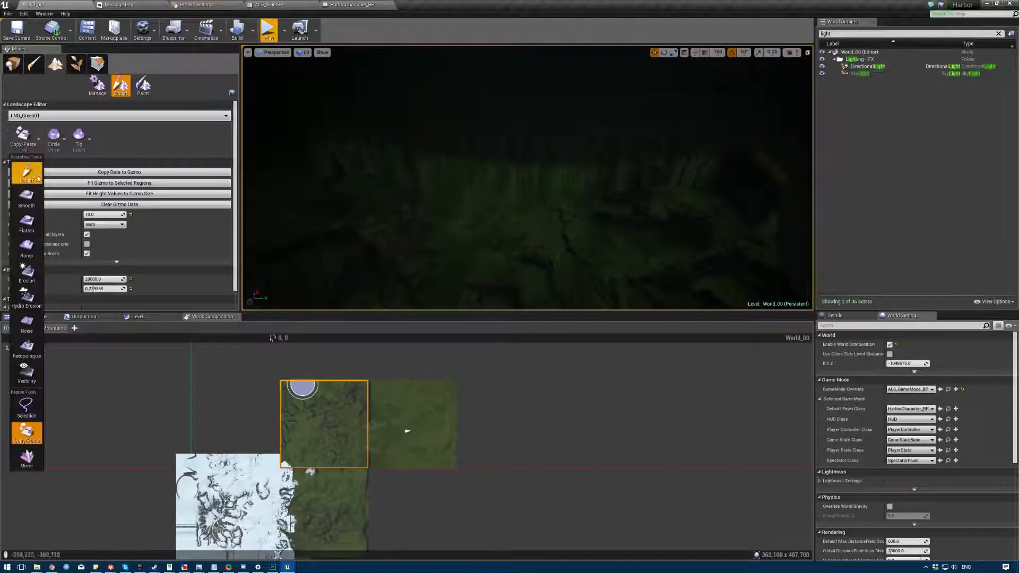
click(27, 248)
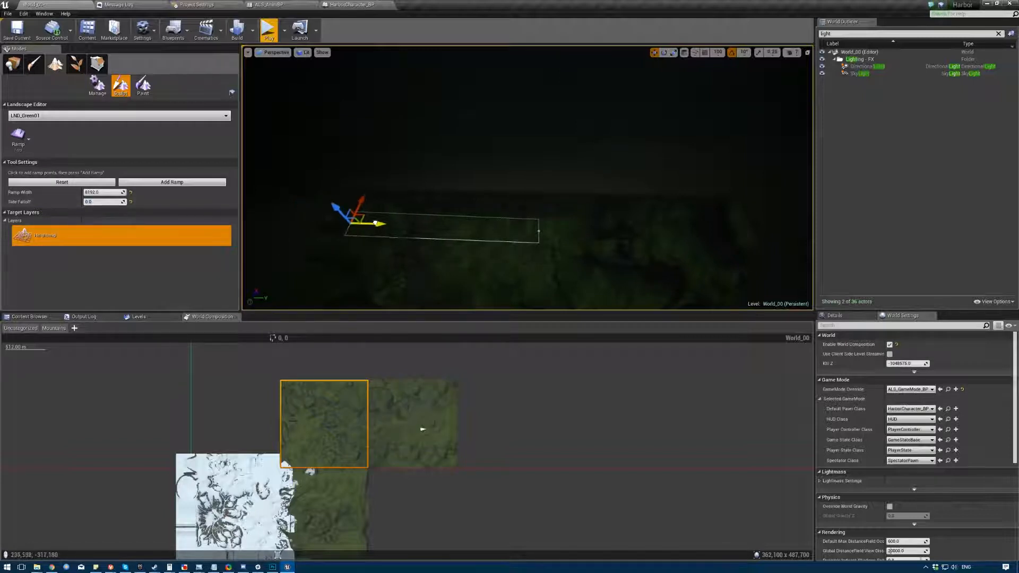
right_drag(527, 178, 552, 139)
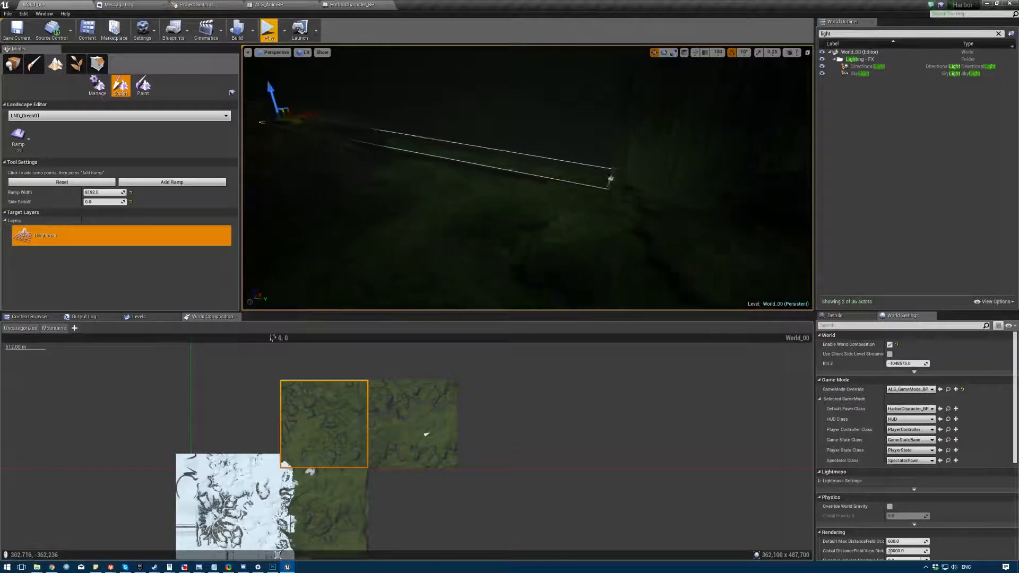
- Flatten terrain at the green landscape's corner with the Flatten tool, reducing the brush size for smaller strokes
click(26, 141)
click(21, 225)
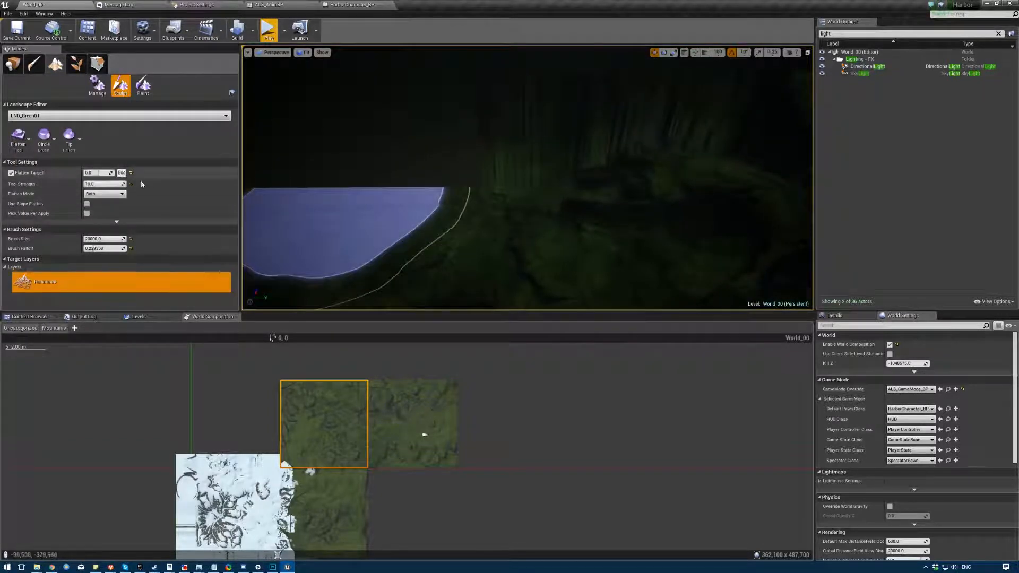
click(503, 193)
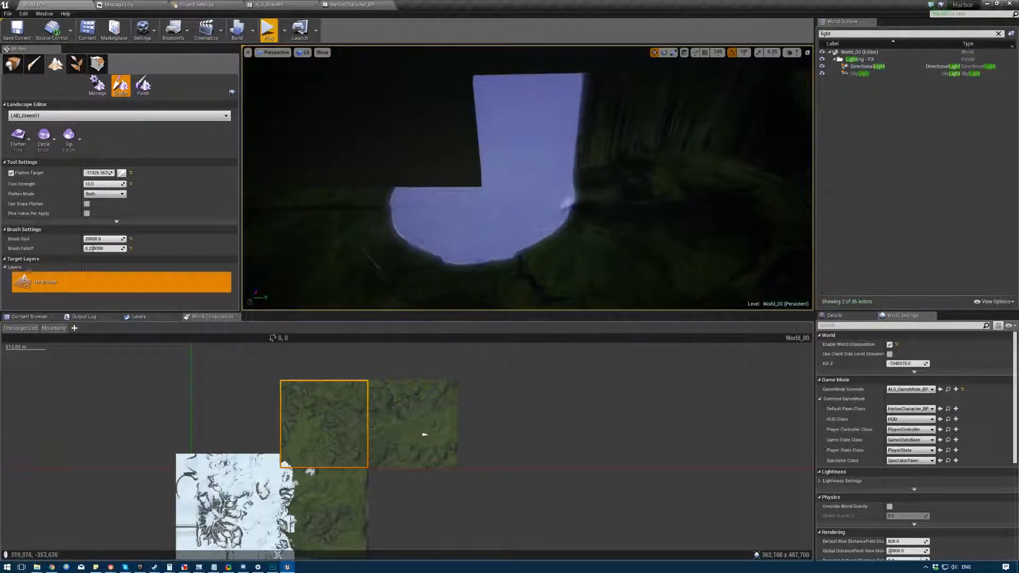
key(bracketleft)
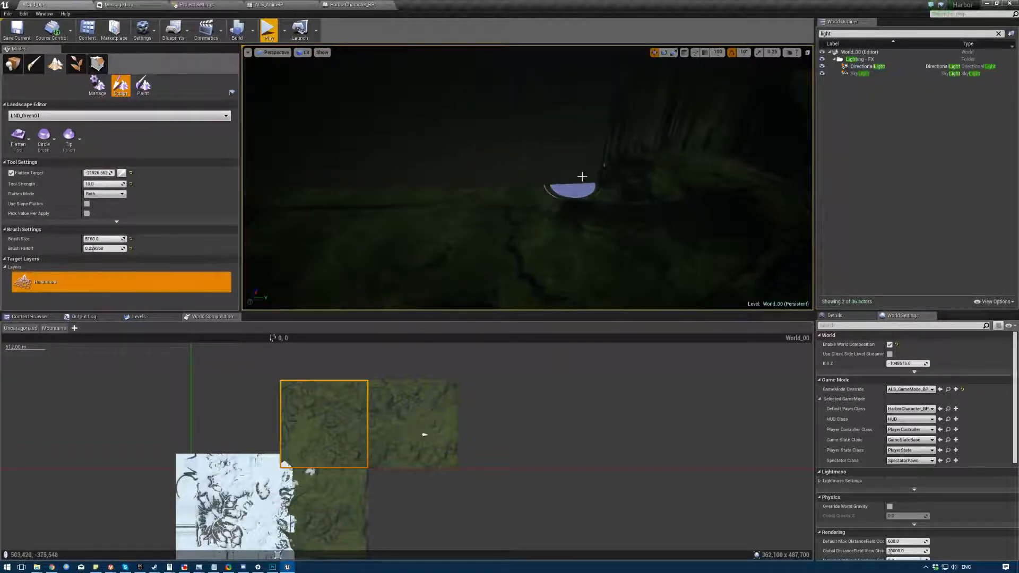
right_drag(727, 164, 786, 175)
key(w)
drag(539, 134, 595, 188)
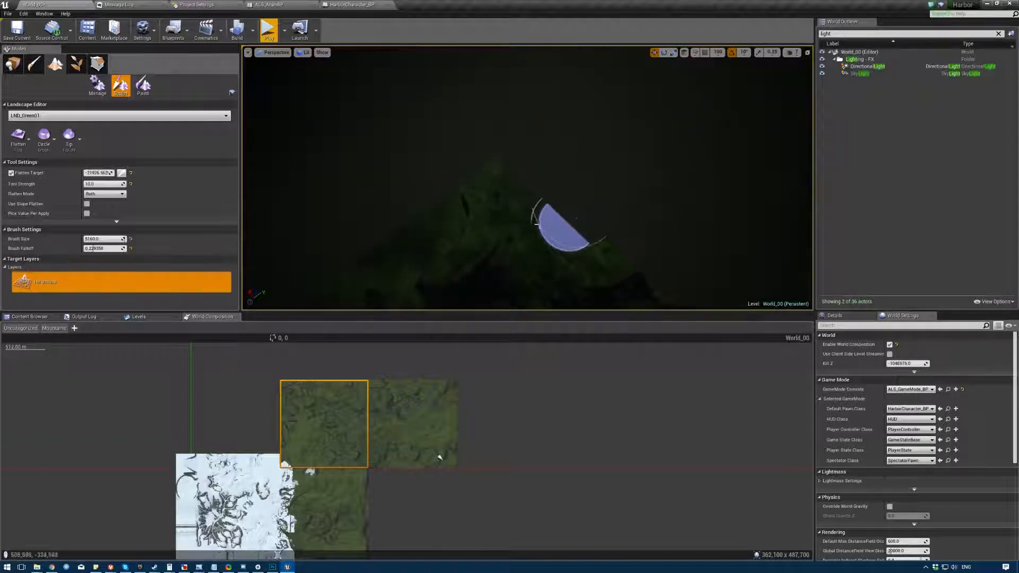
key(w)
right_drag(575, 219, 427, 238)
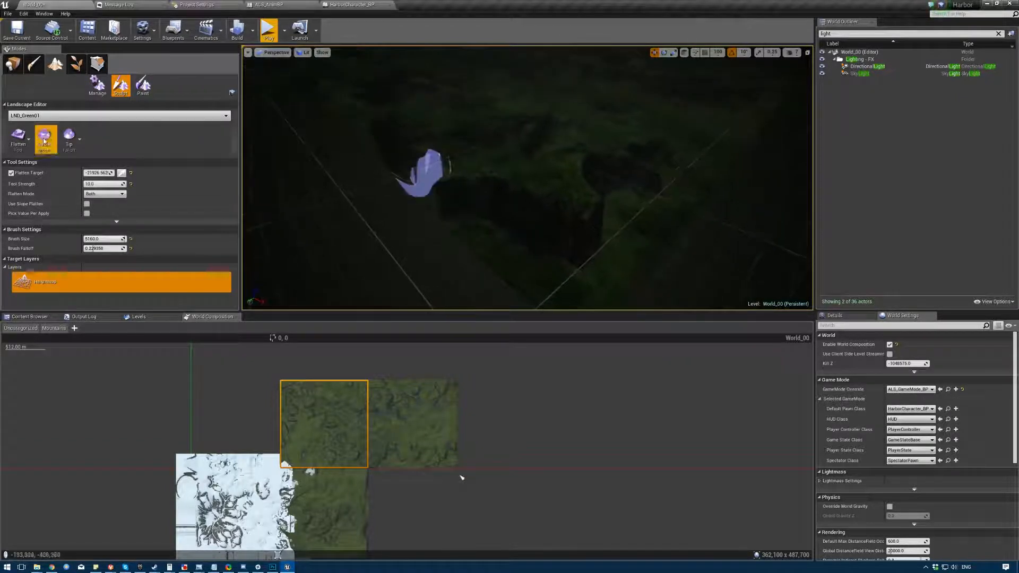
- Switch to the Smooth tool and soften the terrain along the green landscape's edge
click(21, 139)
click(22, 171)
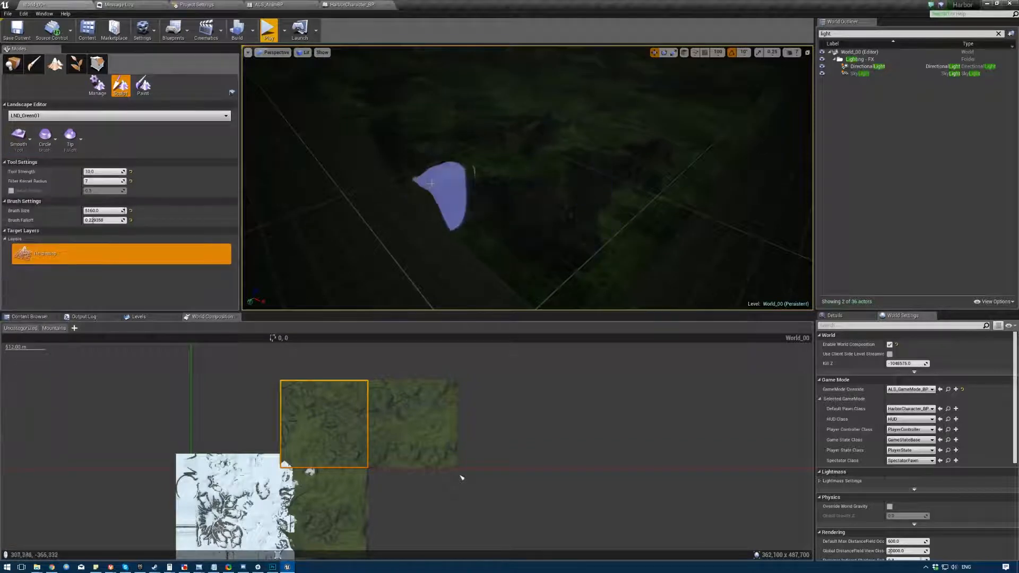
key(w)
right_drag(688, 162, 678, 173)
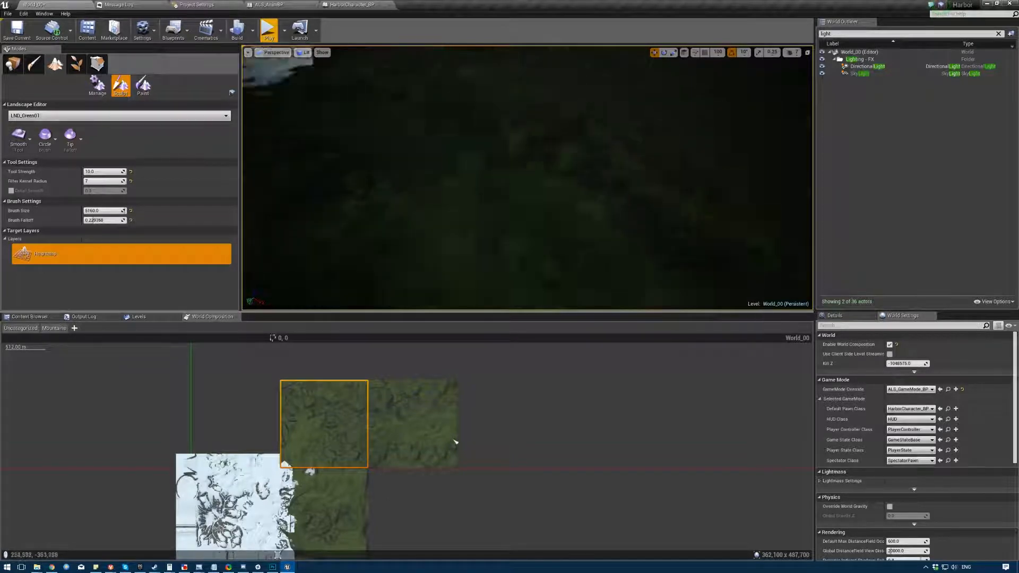
- Play-test the level in full screen by running and jumping across the green terrain, then stop and survey the hills
key(F11)
key(w)
right_drag(509, 287, 587, 286)
right_drag(510, 286, 700, 255)
right_drag(509, 287, 459, 268)
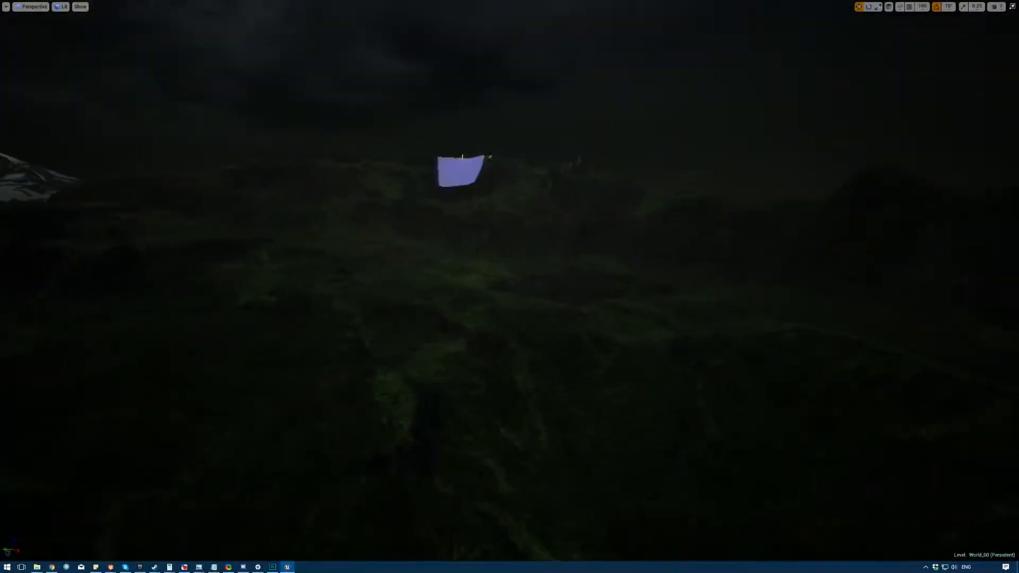
key(alt+p)
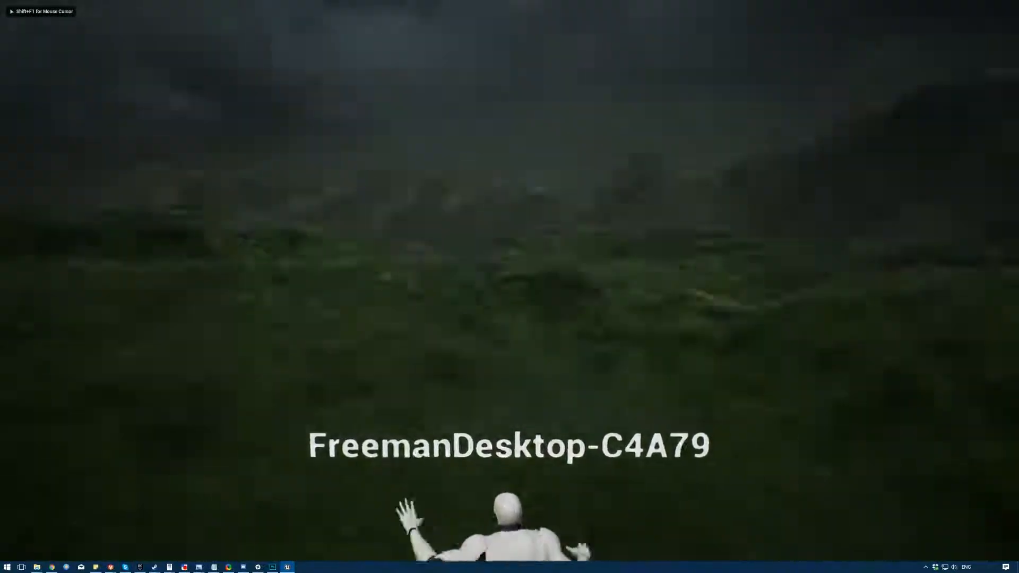
key(w)
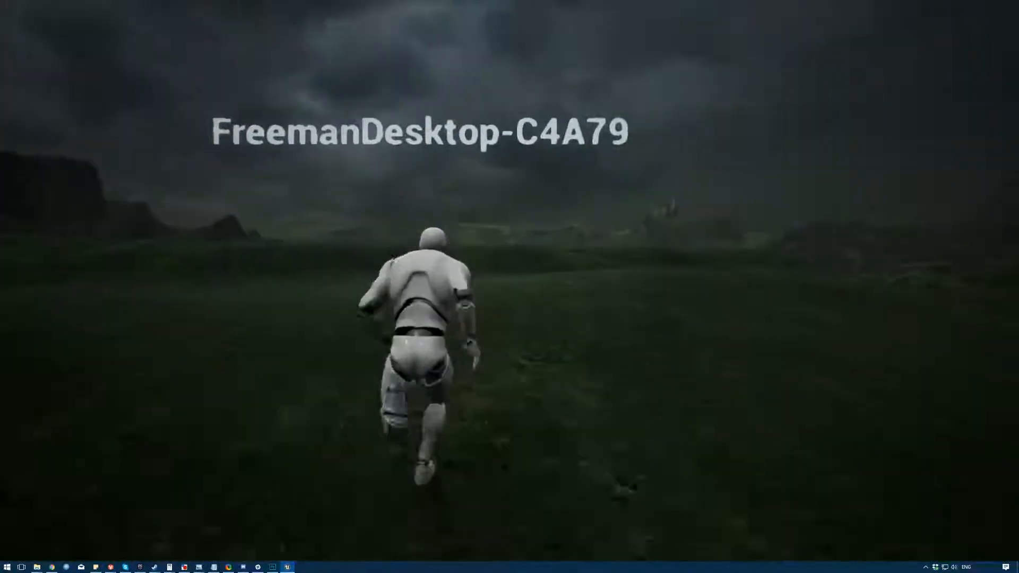
key(space)
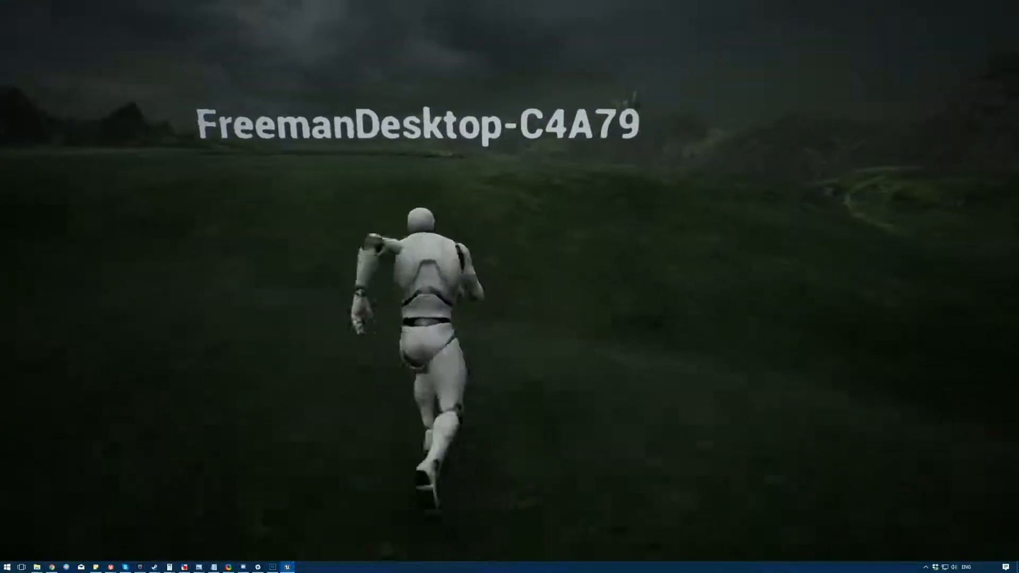
key(space)
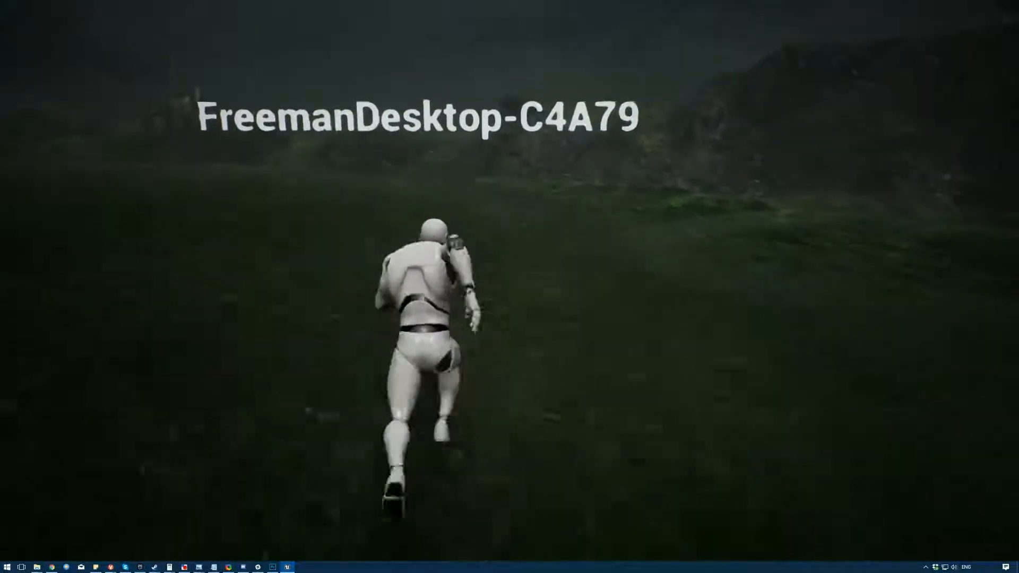
key(space)
key(Escape)
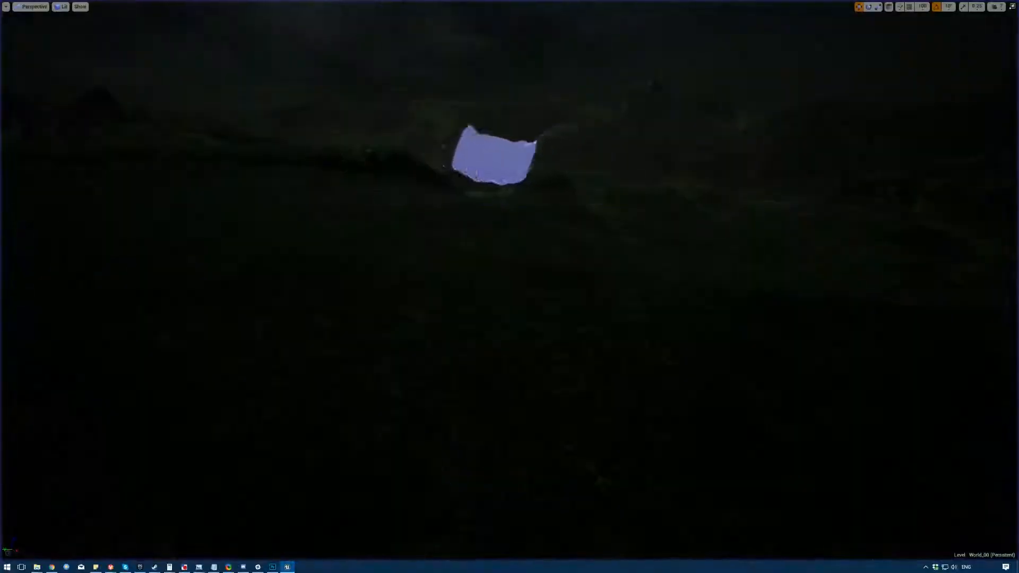
right_drag(509, 287, 353, 219)
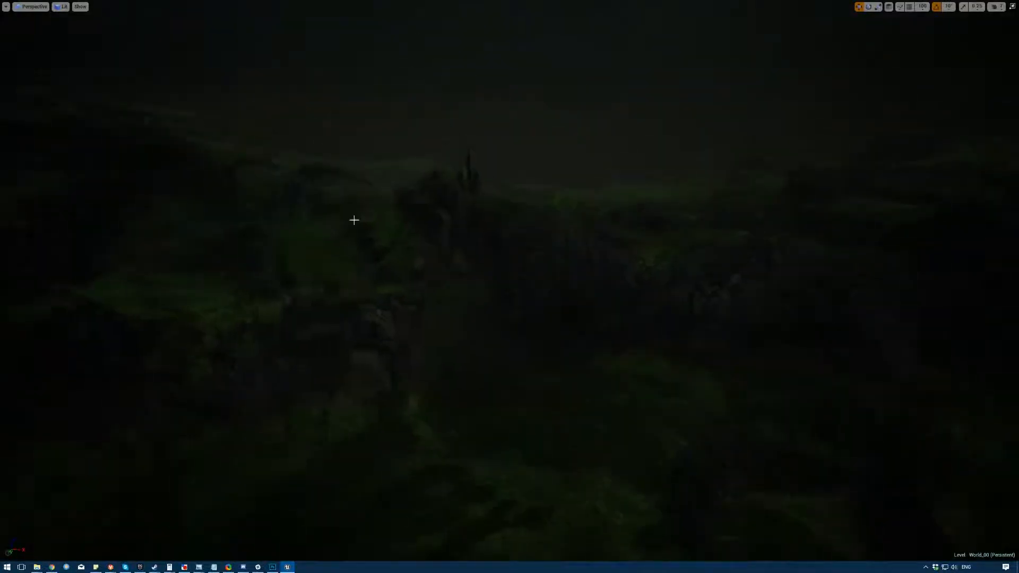
- Undo the last Smooth edit on the green landscape and switch the Smooth tool's brush to Alpha
mouse_move(475, 257)
right_down()
mouse_move(398, 281)
mouse_move(318, 239)
right_up()
key(F11)
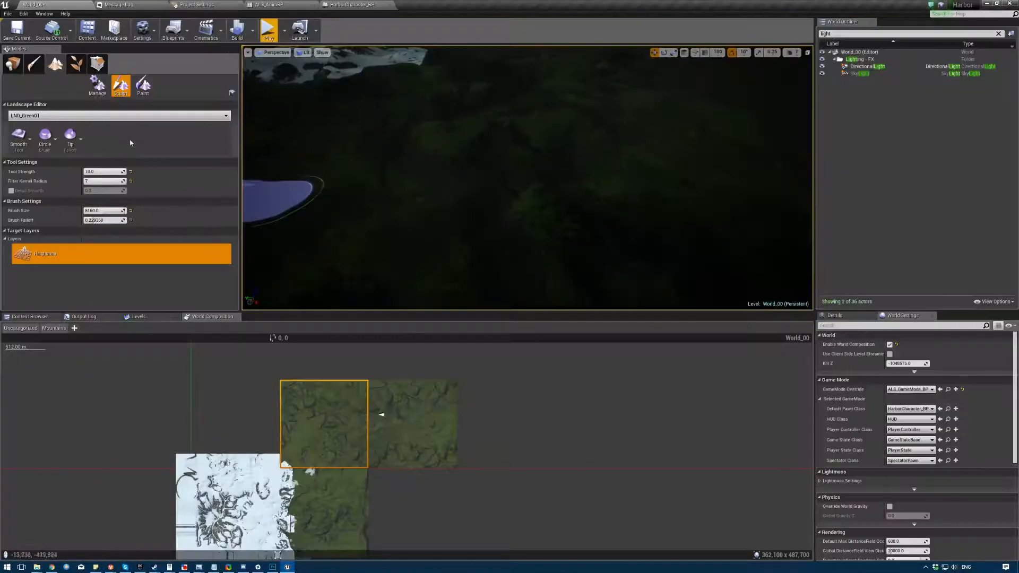
right_drag(460, 194, 531, 147)
key(ctrl+z)
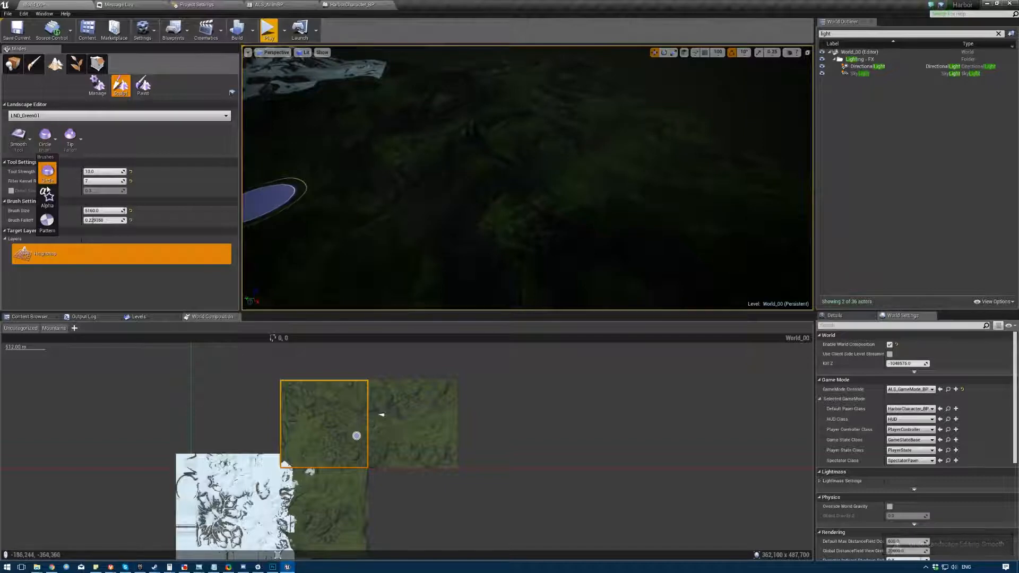
click(47, 195)
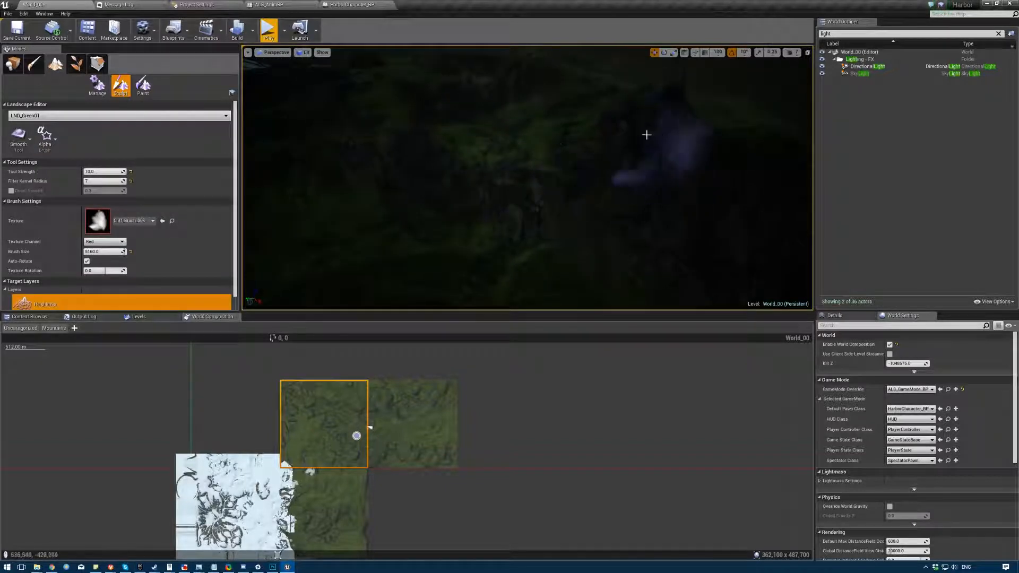
- Examine the green landscape's valleys, ridges and outer edges in full screen with the Alpha brush
right_drag(553, 227, 461, 211)
key(F11)
right_drag(483, 248, 347, 340)
right_drag(509, 286, 571, 354)
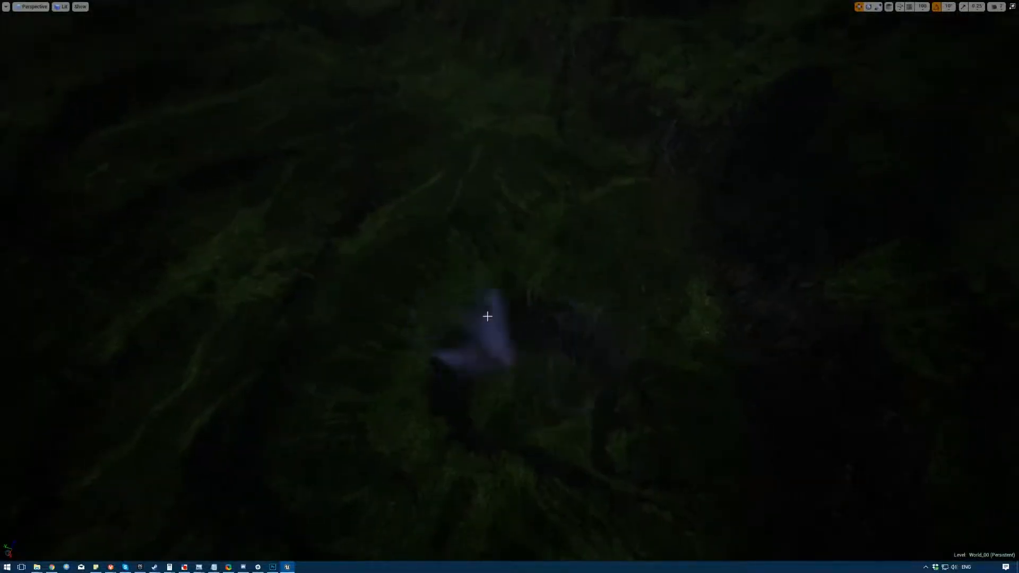
right_drag(409, 347, 594, 223)
right_drag(372, 175, 463, 247)
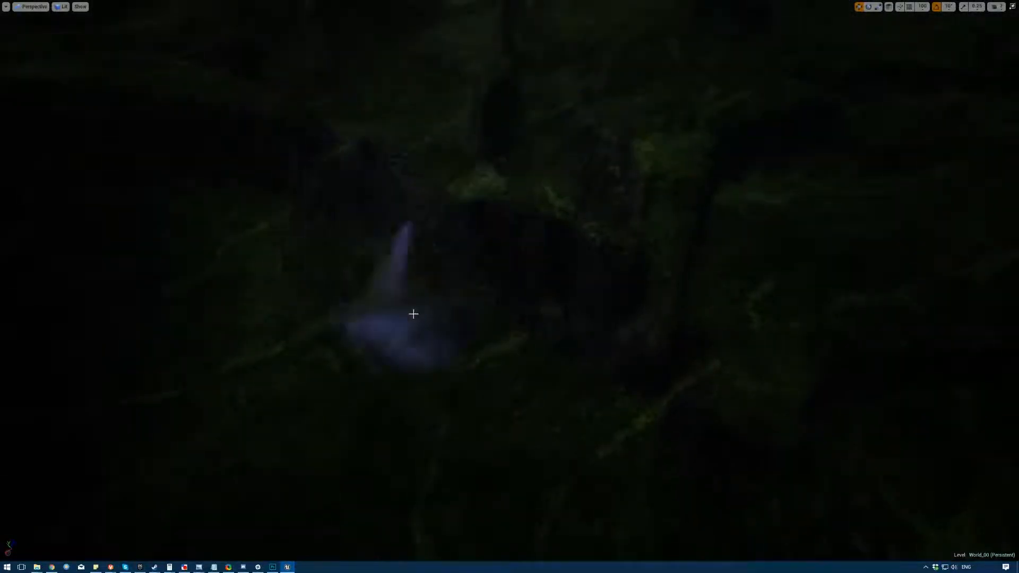
mouse_move(464, 355)
right_down()
mouse_move(467, 313)
mouse_move(507, 323)
right_up()
mouse_move(519, 256)
right_down()
mouse_move(507, 217)
mouse_move(494, 277)
right_up()
right_drag(570, 215, 583, 223)
right_drag(463, 269, 472, 162)
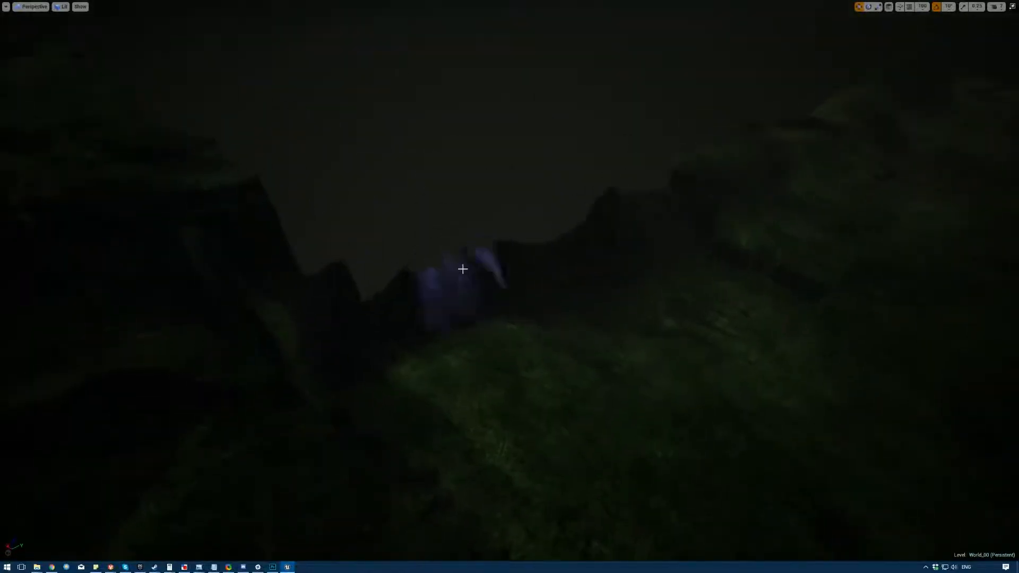
right_drag(647, 213, 397, 330)
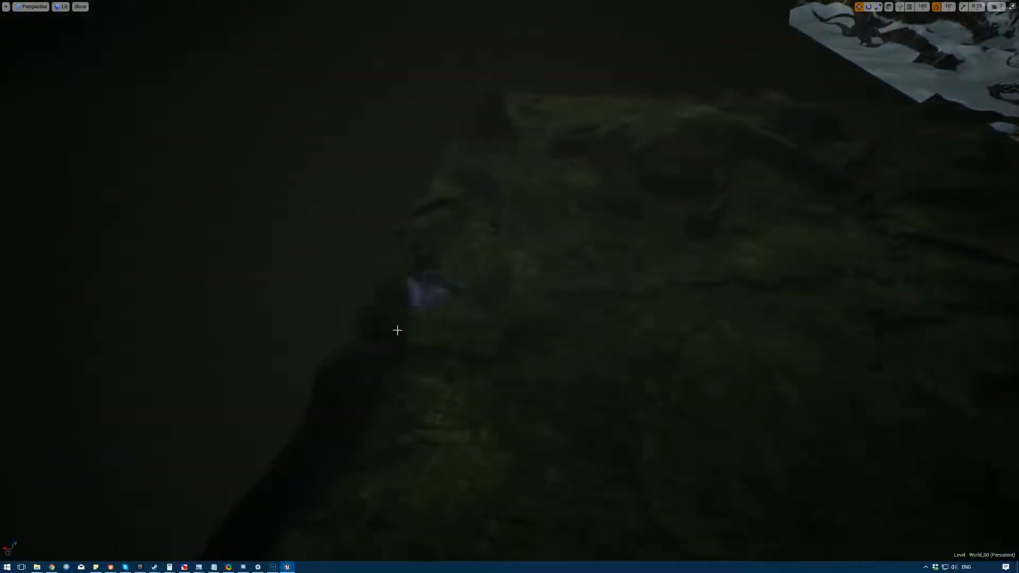
right_drag(543, 337, 487, 290)
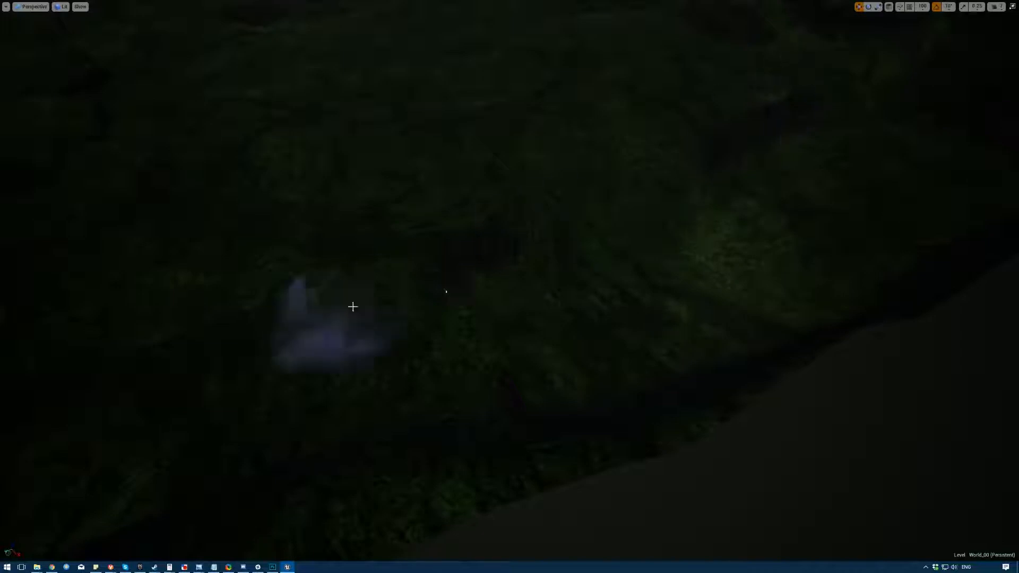
mouse_move(484, 245)
right_down()
mouse_move(478, 193)
mouse_move(573, 196)
mouse_move(456, 210)
mouse_move(488, 204)
mouse_move(523, 234)
mouse_move(516, 277)
mouse_move(584, 218)
mouse_move(605, 228)
right_up()
key(s)
key(w)
right_drag(509, 287, 350, 159)
right_drag(859, 319, 700, 410)
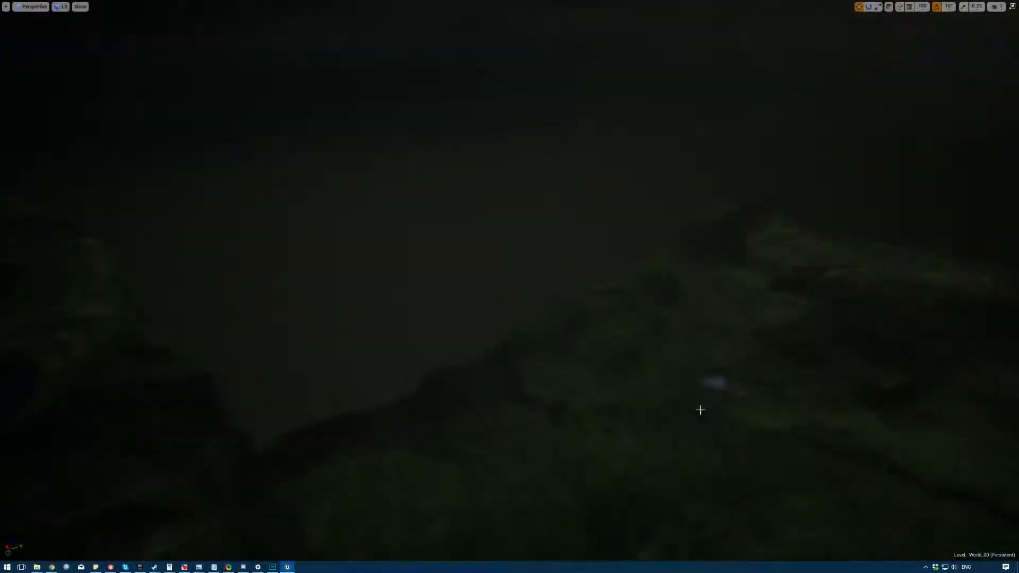
right_drag(461, 400, 674, 409)
key(F11)
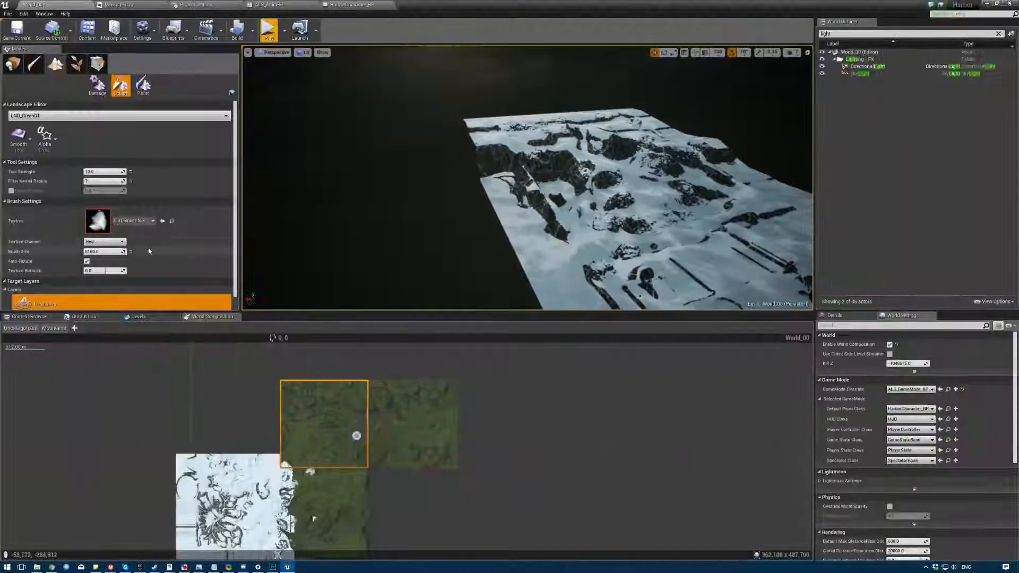
- Return to landscape management and set up a New Landscape with the Create New option instead of Import from File
right_drag(508, 286, 645, 395)
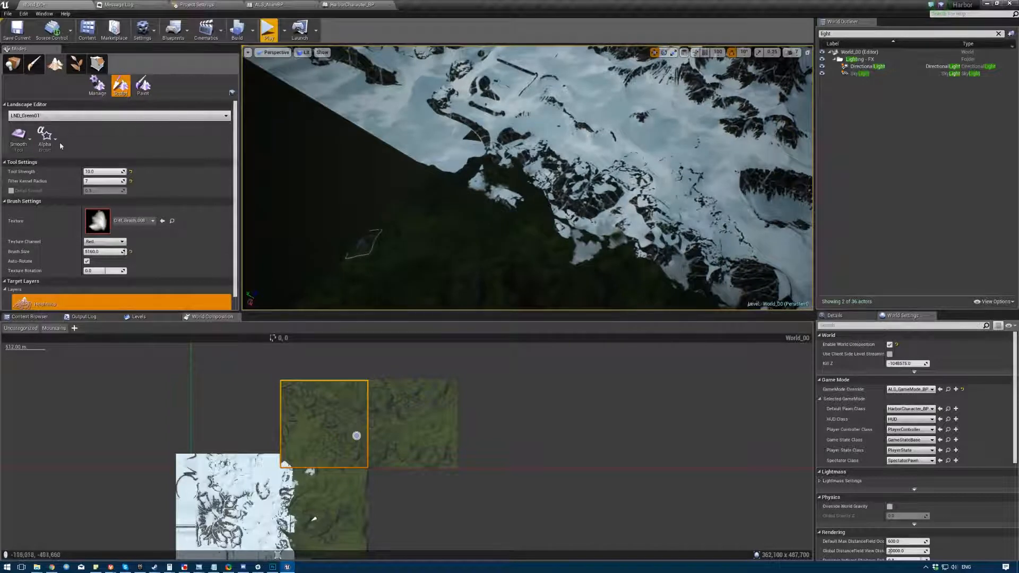
click(97, 85)
click(24, 139)
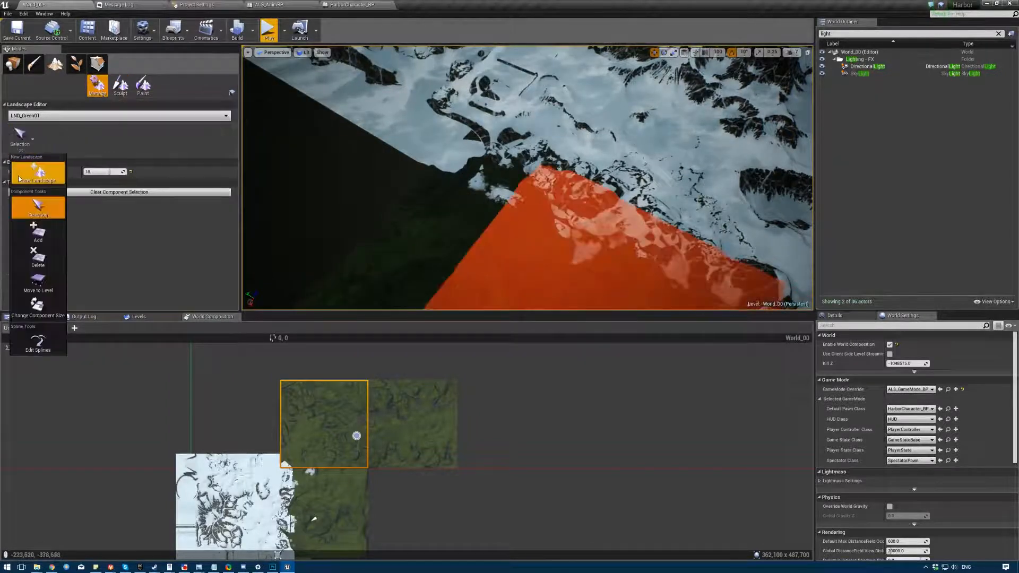
click(35, 234)
right_drag(371, 201, 435, 122)
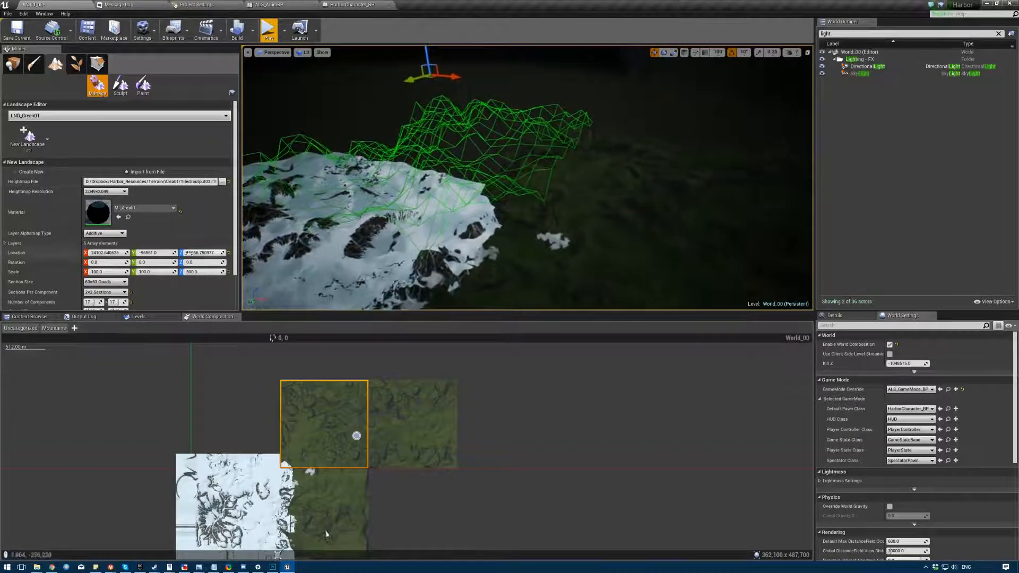
click(37, 172)
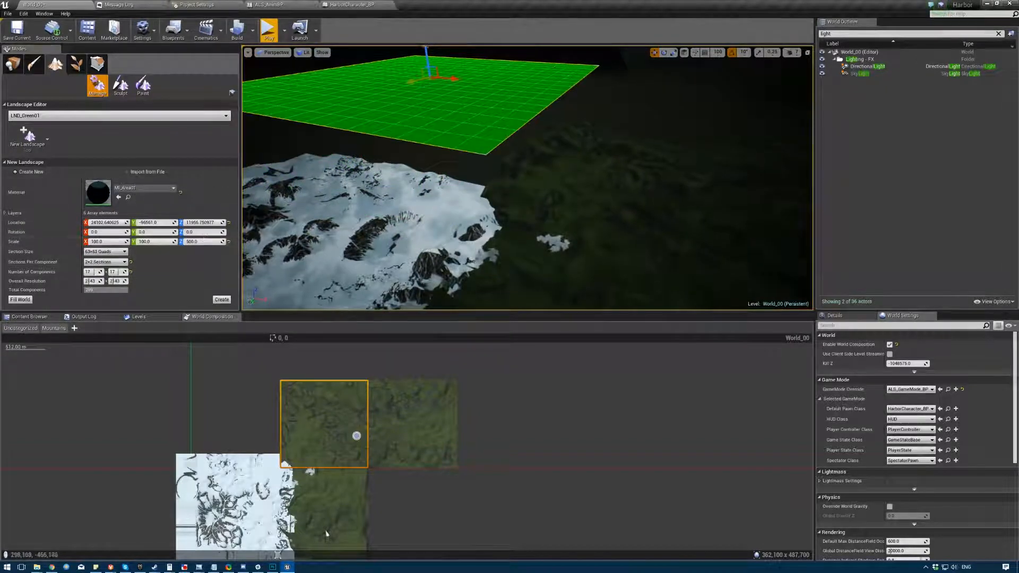
- Fill the world with the new landscape preview and set 31×31 Quads sections with 2×2 Sections per component
click(23, 303)
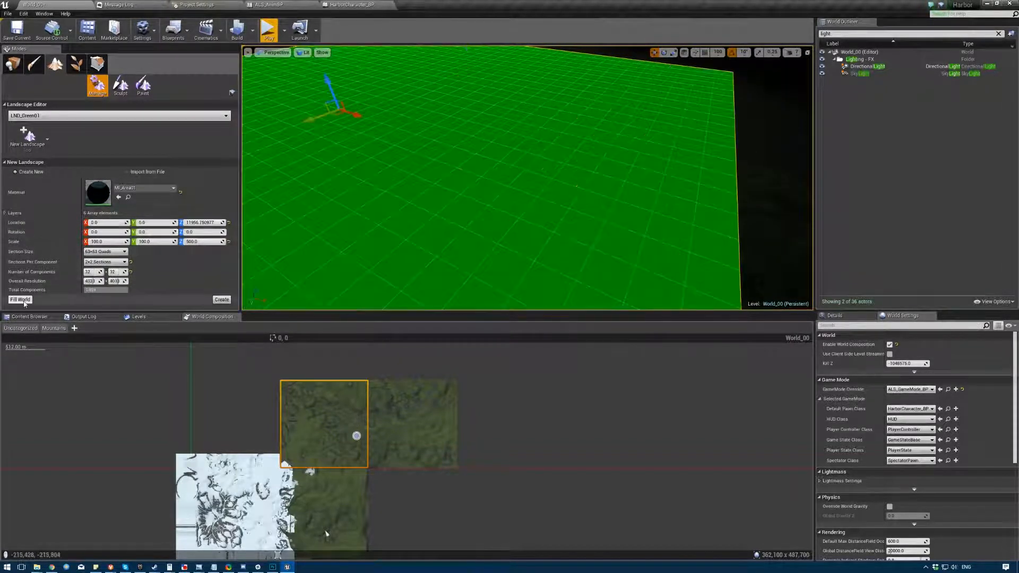
right_drag(525, 175, 435, 170)
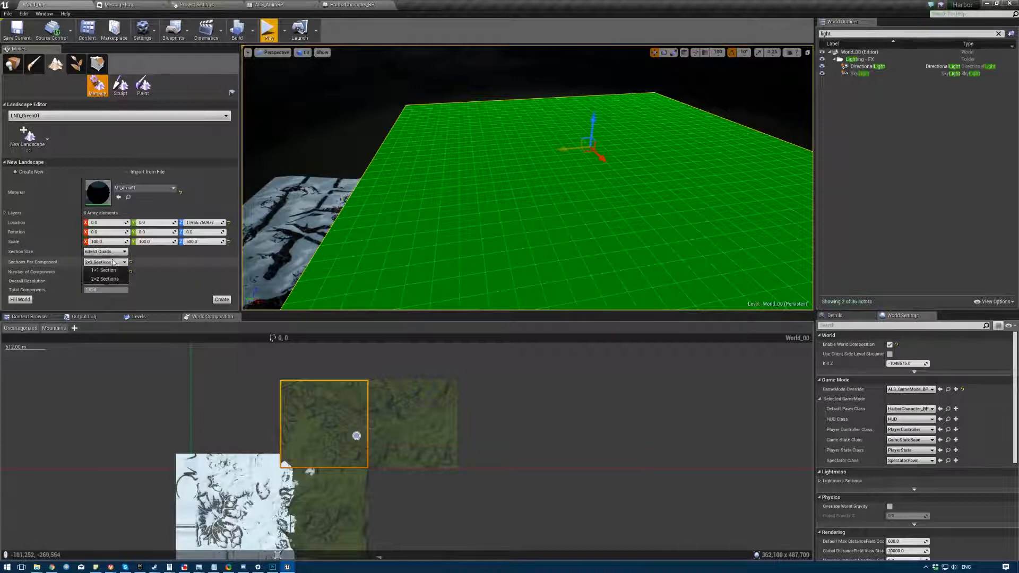
click(113, 262)
click(105, 277)
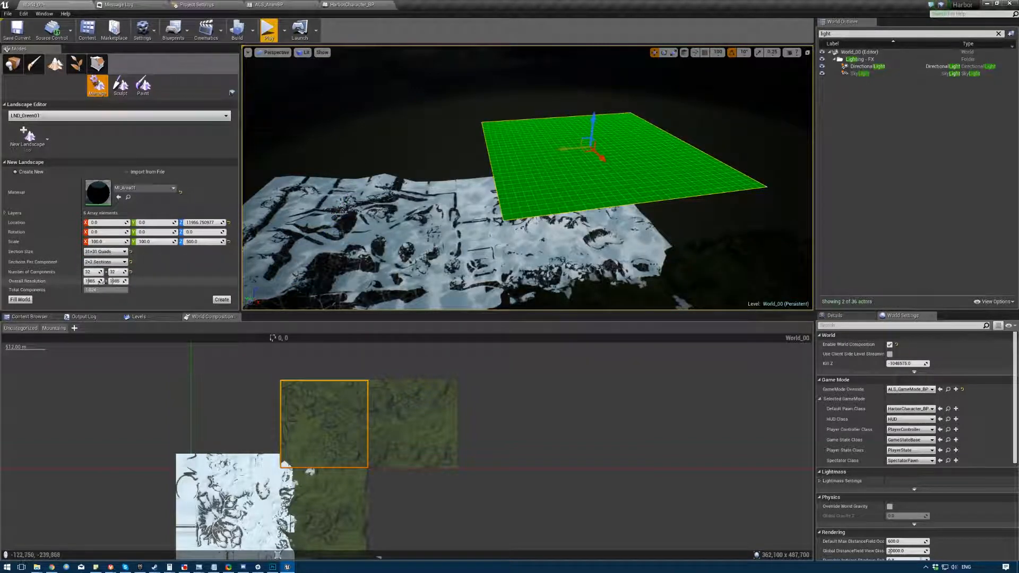
- Reduce the new landscape's resolution and set its number of components to 12 × 12
drag(115, 281, 106, 281)
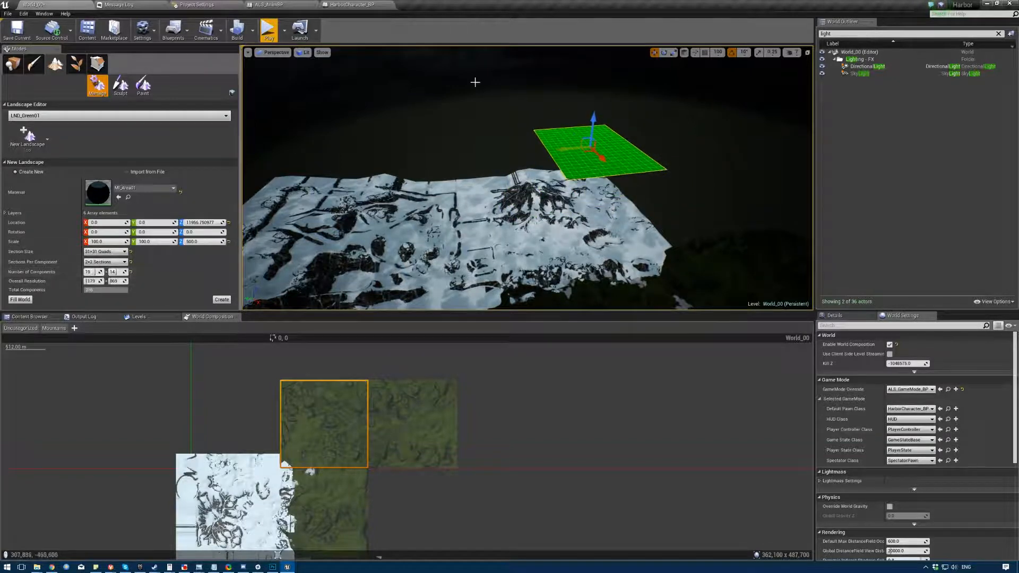
right_drag(494, 85, 530, 91)
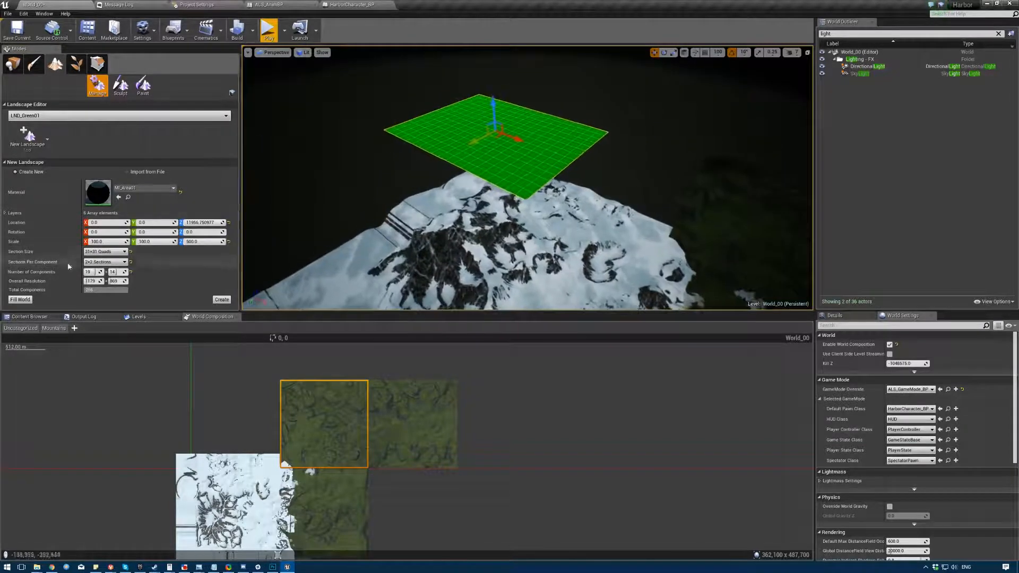
click(114, 272)
text(12)
key(Return)
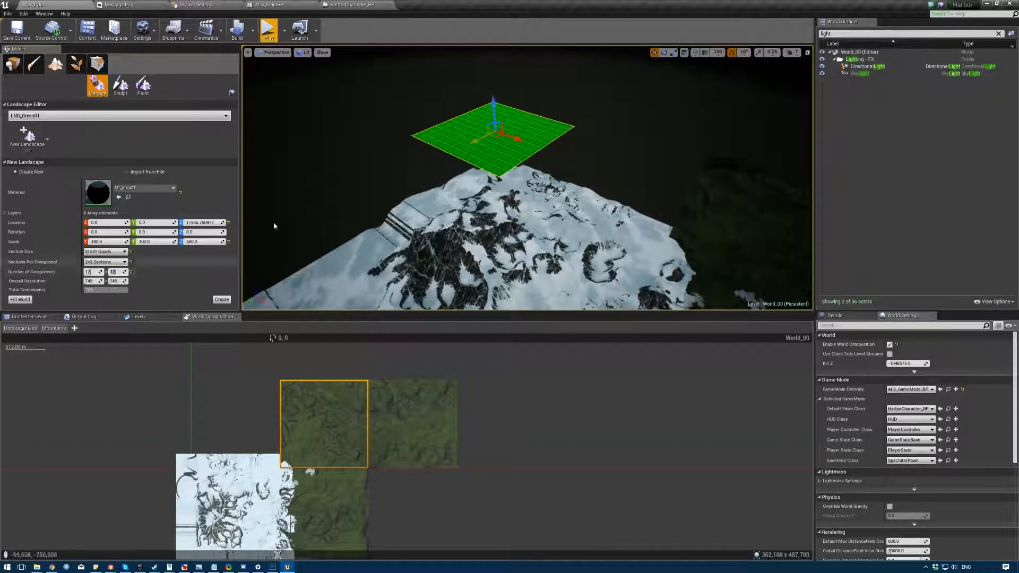
- Move the landscape preview over the snow-to-green border, to about X 142457, Y 19906, Z -22173
right_drag(467, 129, 499, 130)
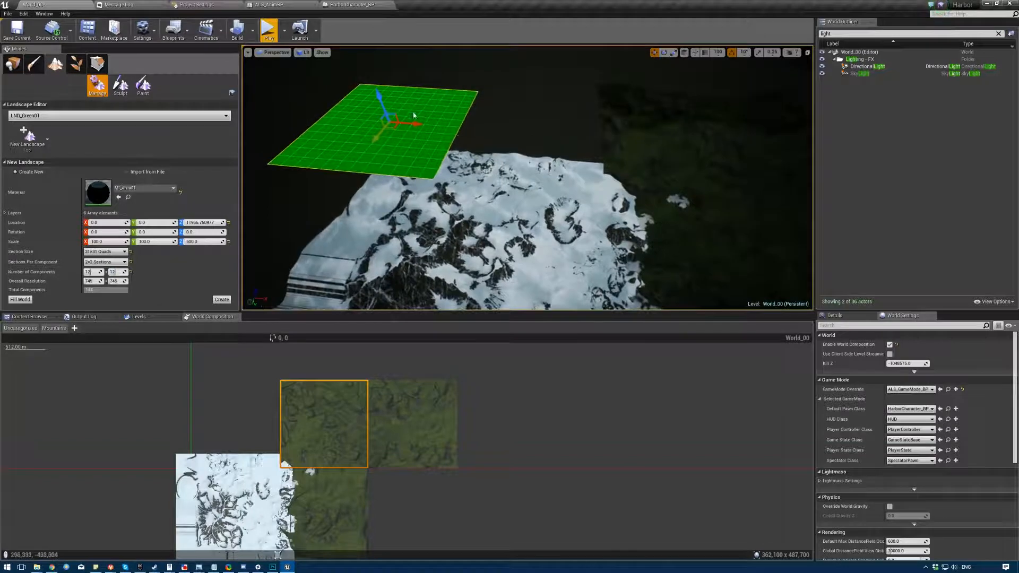
drag(418, 126, 694, 132)
right_drag(667, 135, 564, 93)
drag(541, 82, 533, 167)
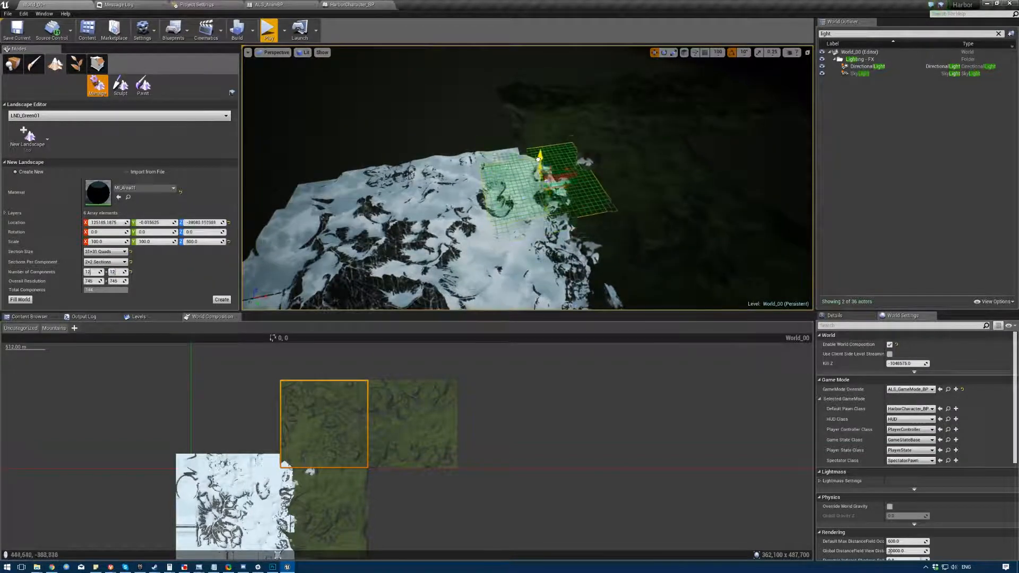
right_drag(534, 138, 437, 154)
drag(461, 168, 515, 181)
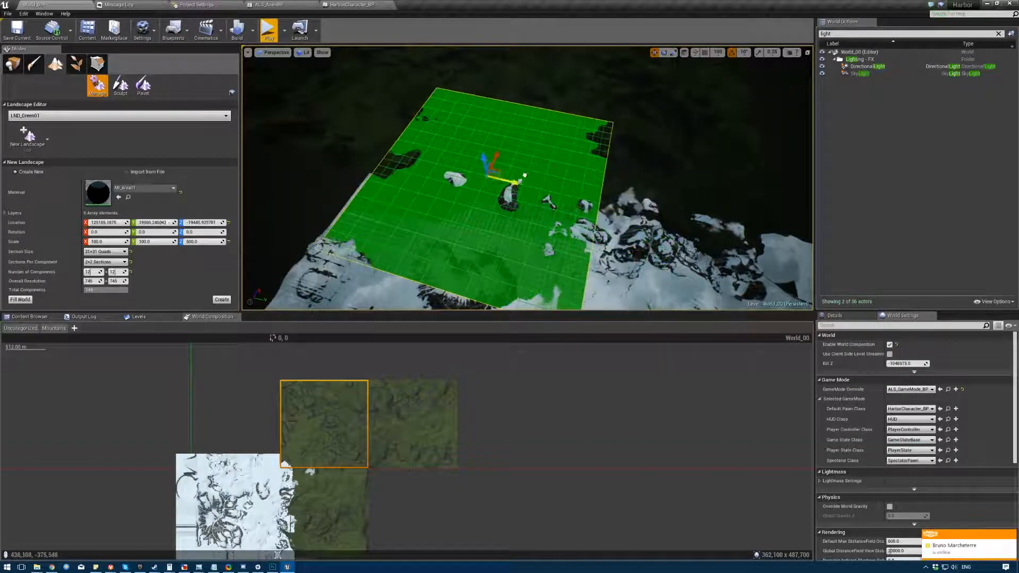
right_drag(515, 181, 478, 140)
drag(600, 174, 523, 290)
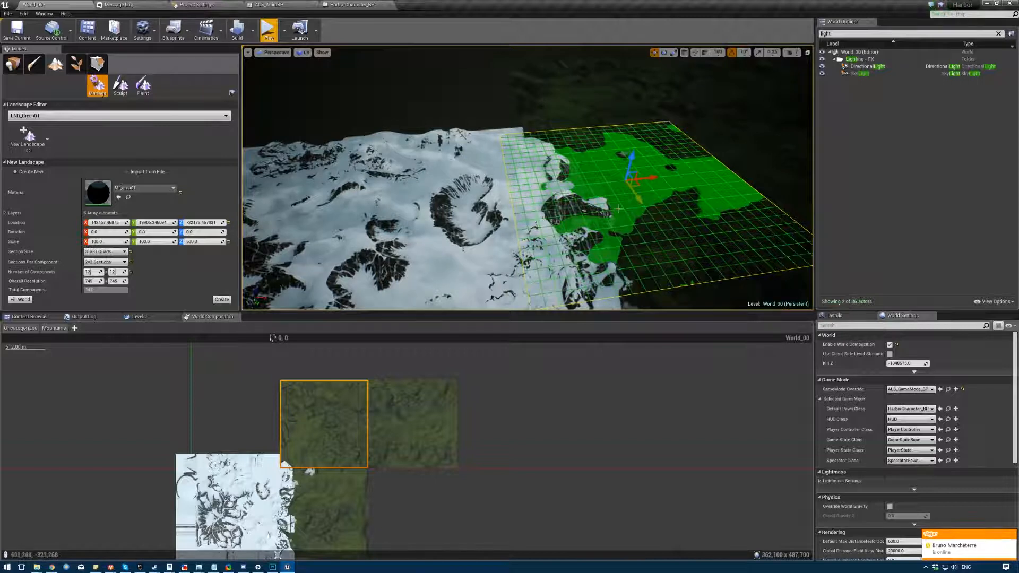
- Shrink the new landscape to 8 × 8 components, trying 6 for the first dimension beforehand
right_drag(693, 194, 721, 212)
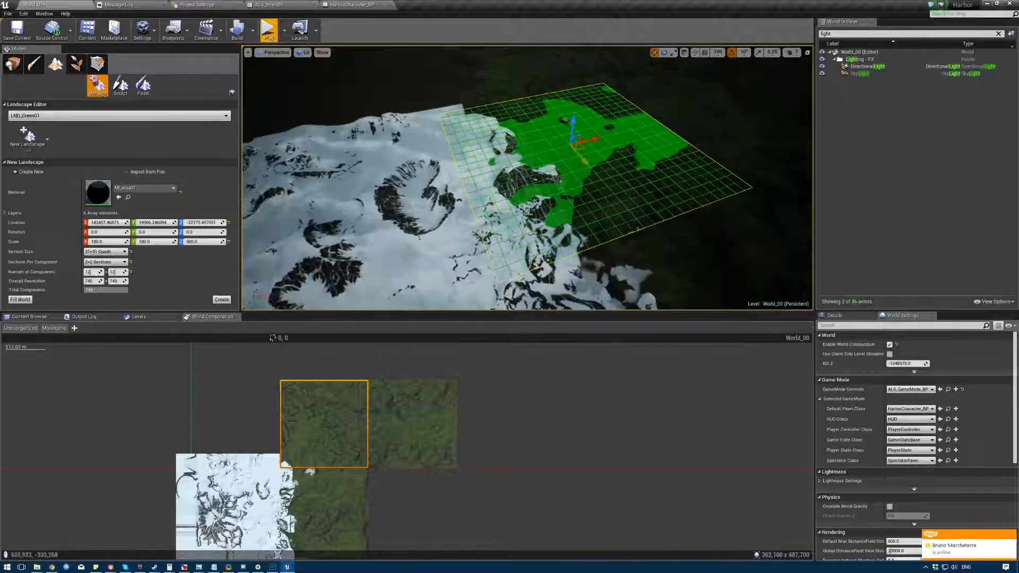
click(92, 271)
text(6)
key(Return)
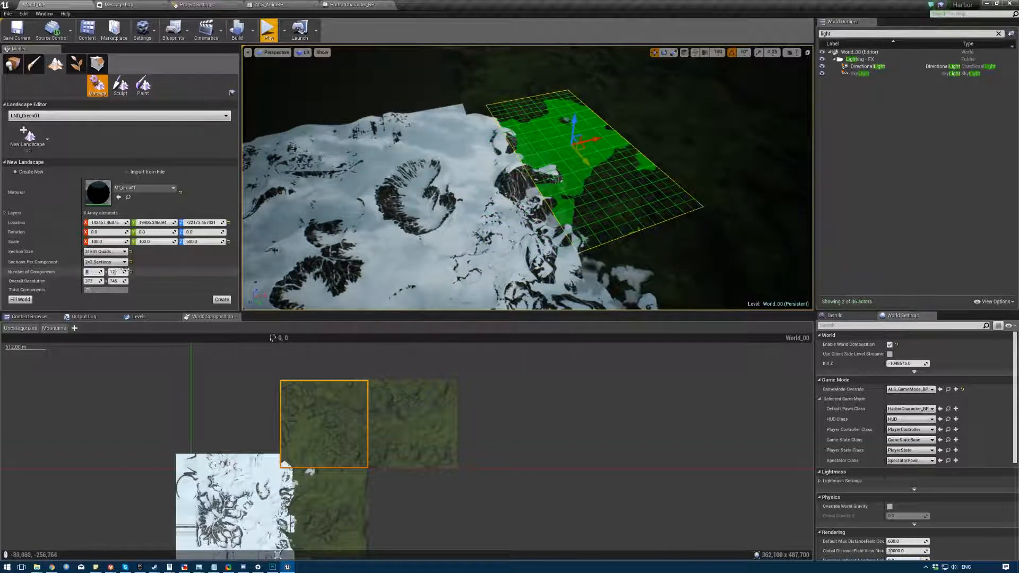
key(Return)
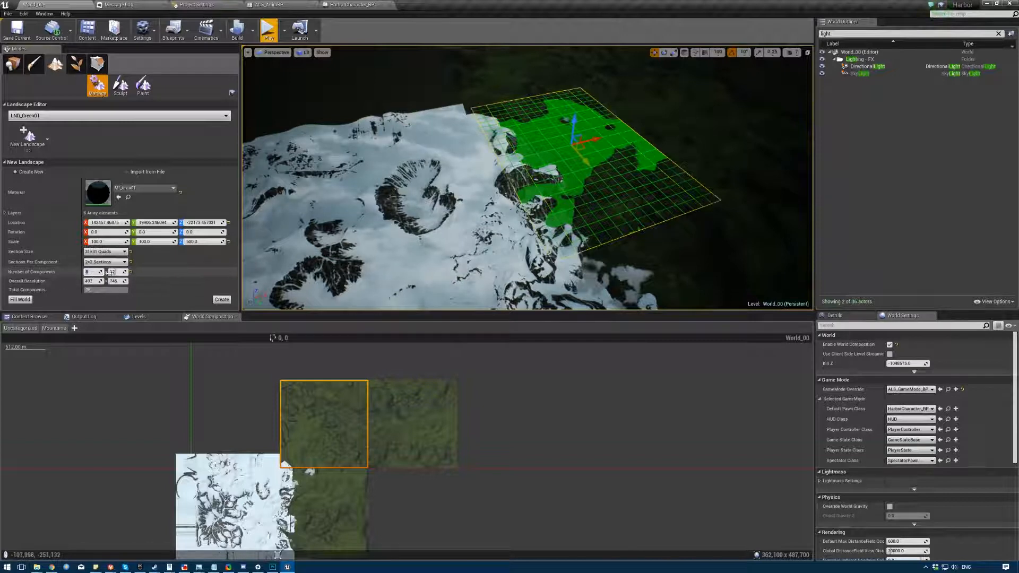
text(8)
key(Return)
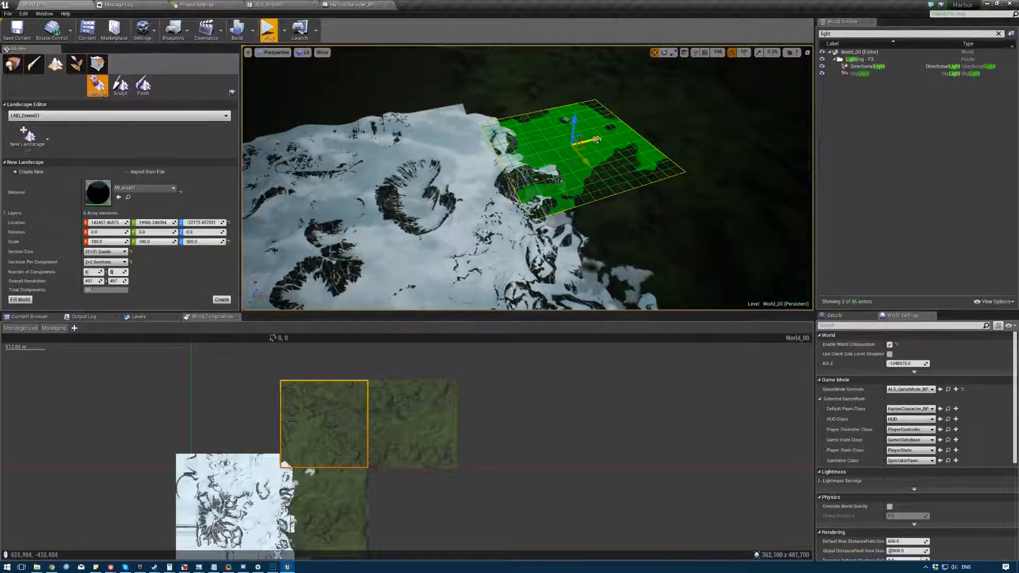
- Shift the landscape preview toward the snowy mountains to about X 134137 and lower it to about Z -22557
drag(597, 139, 564, 146)
key(w)
right_drag(406, 236, 406, 236)
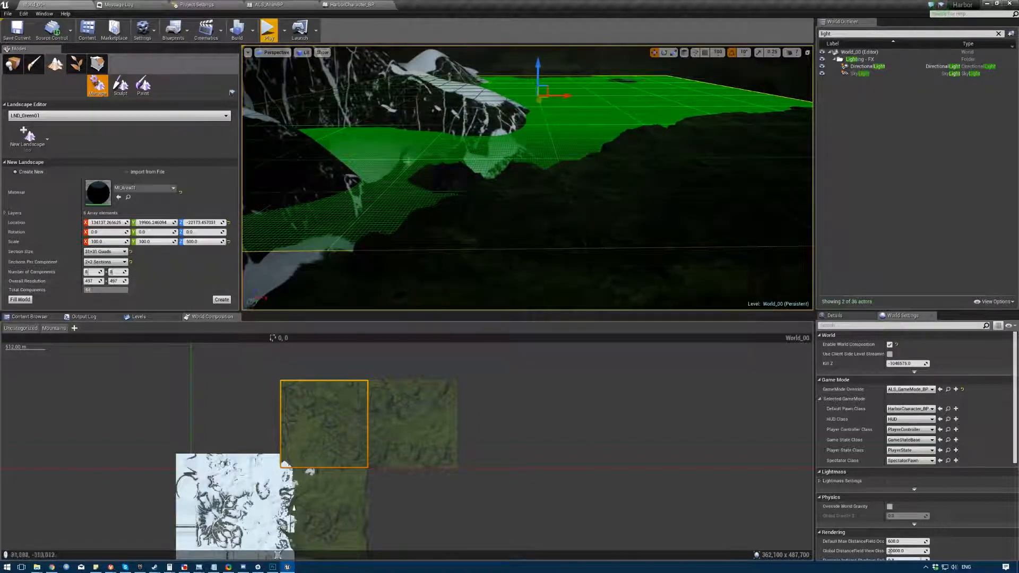
right_drag(453, 151, 453, 150)
drag(316, 157, 317, 175)
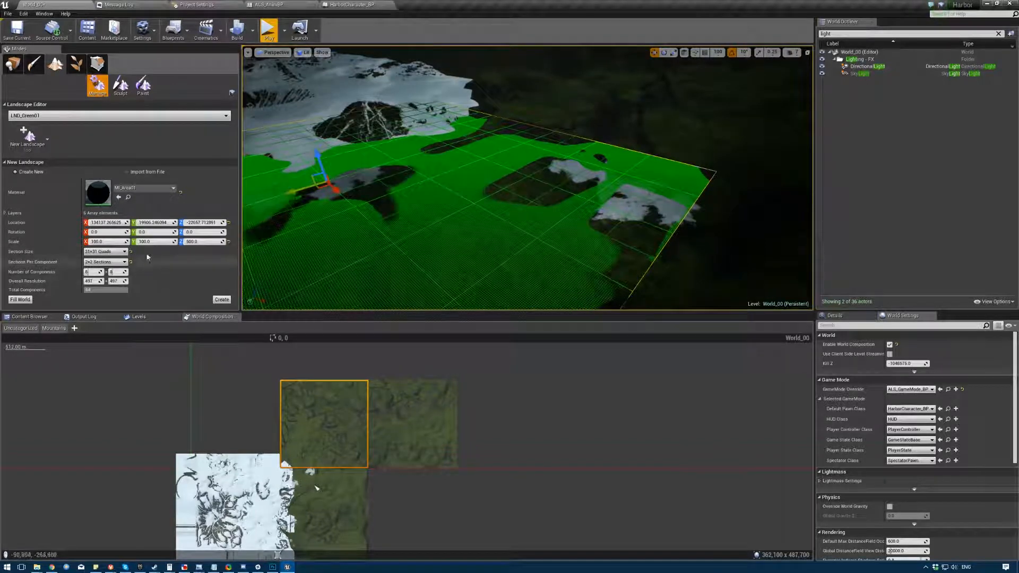
- Check the material choices, keep MI_Area01 and create the new landscape
click(130, 189)
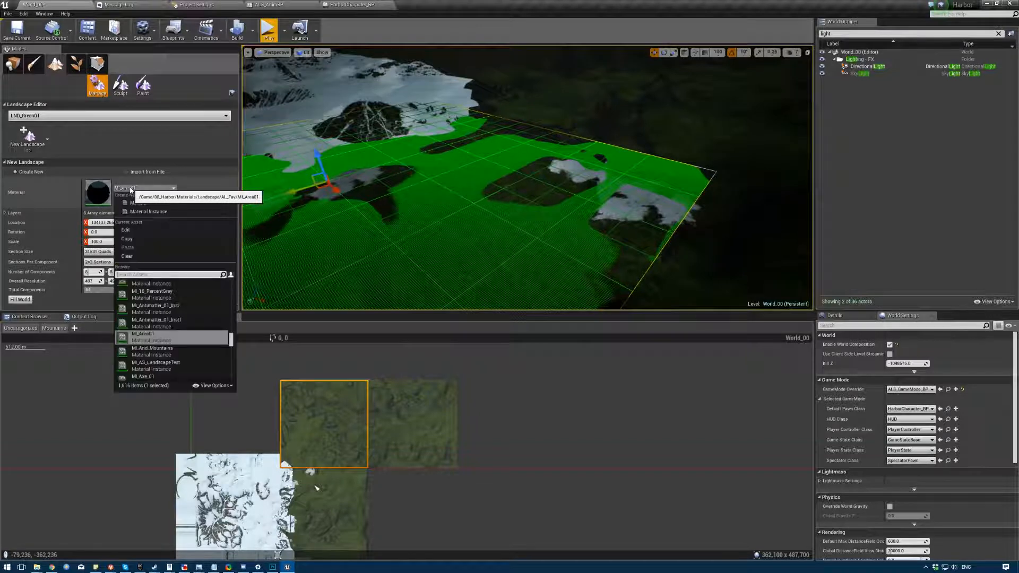
click(130, 189)
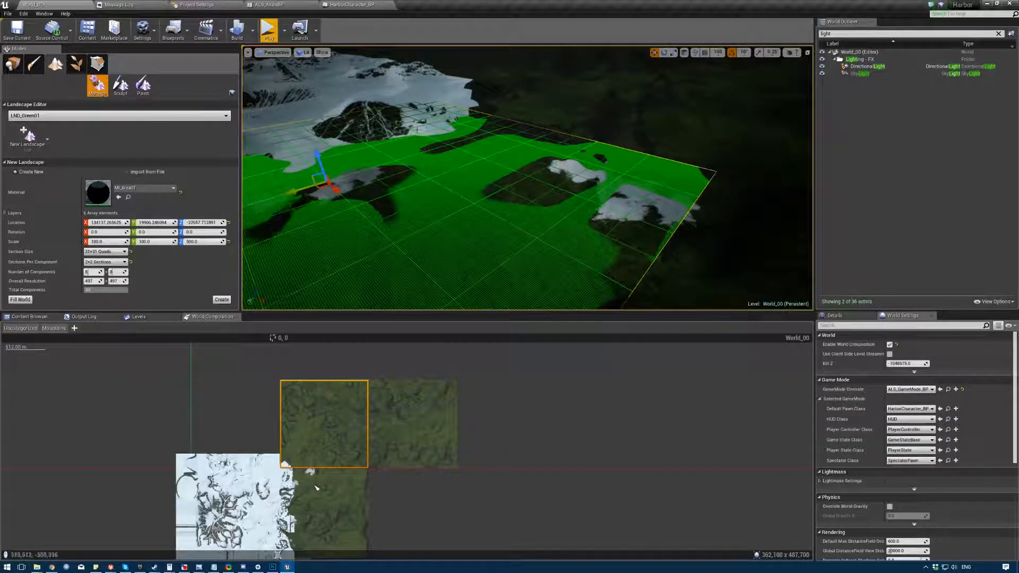
click(220, 300)
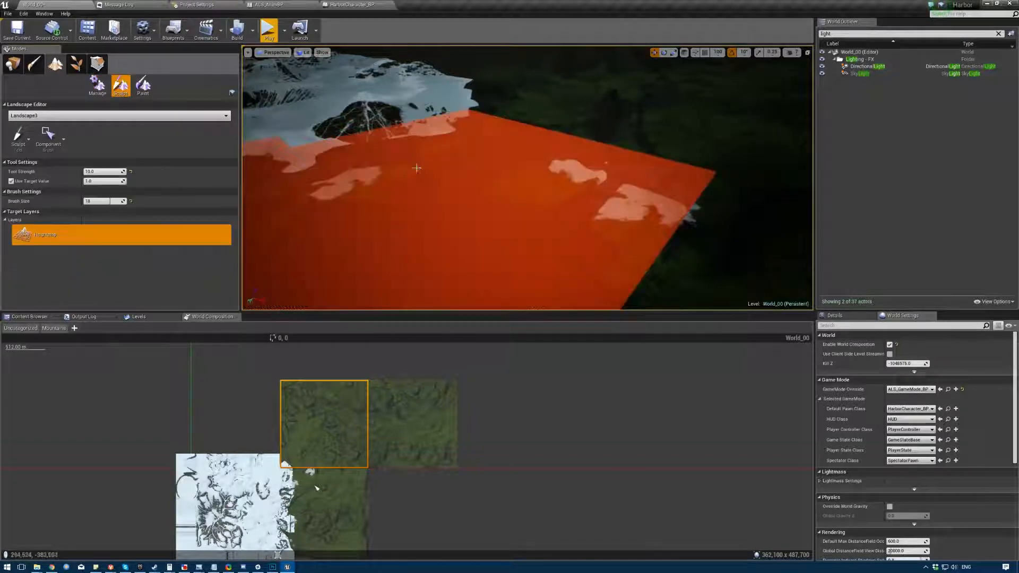
- Open landscape painting briefly, switch to Place mode and select the newly created landscape between the hills
click(142, 85)
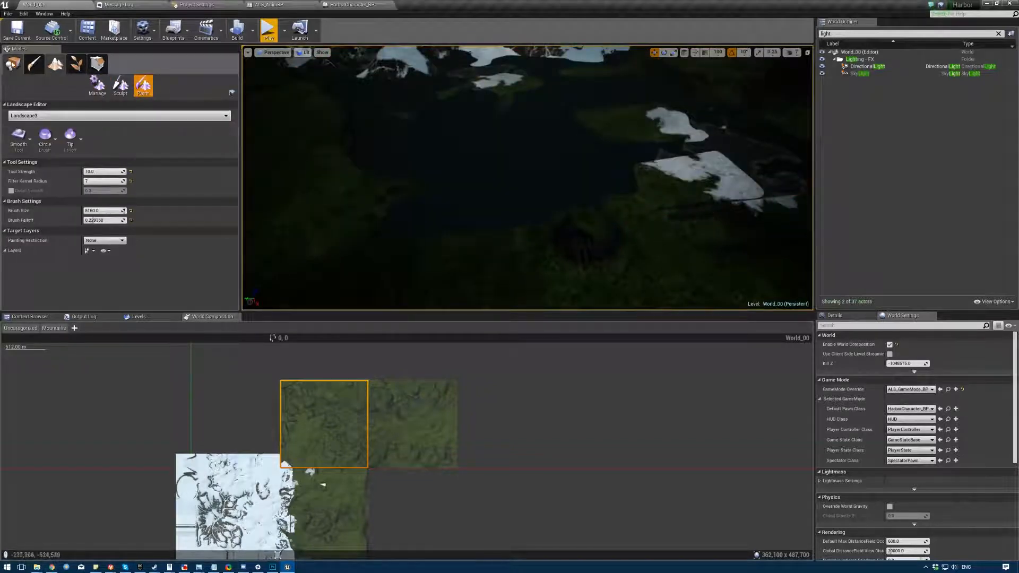
click(12, 64)
key(f)
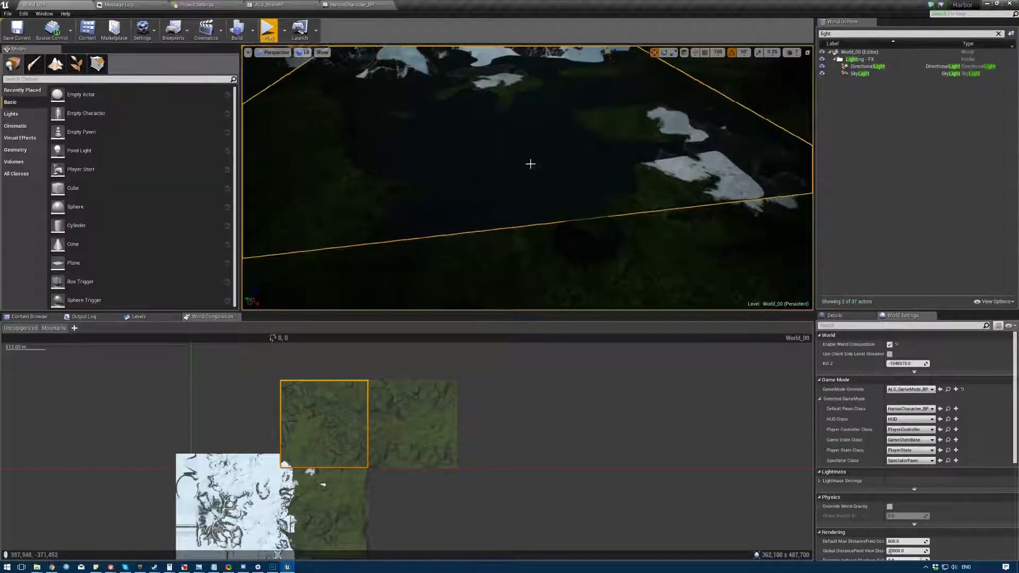
- Assign Layer_01_LayerInfo to the Layer_01 paint layer of Landscape3
click(57, 65)
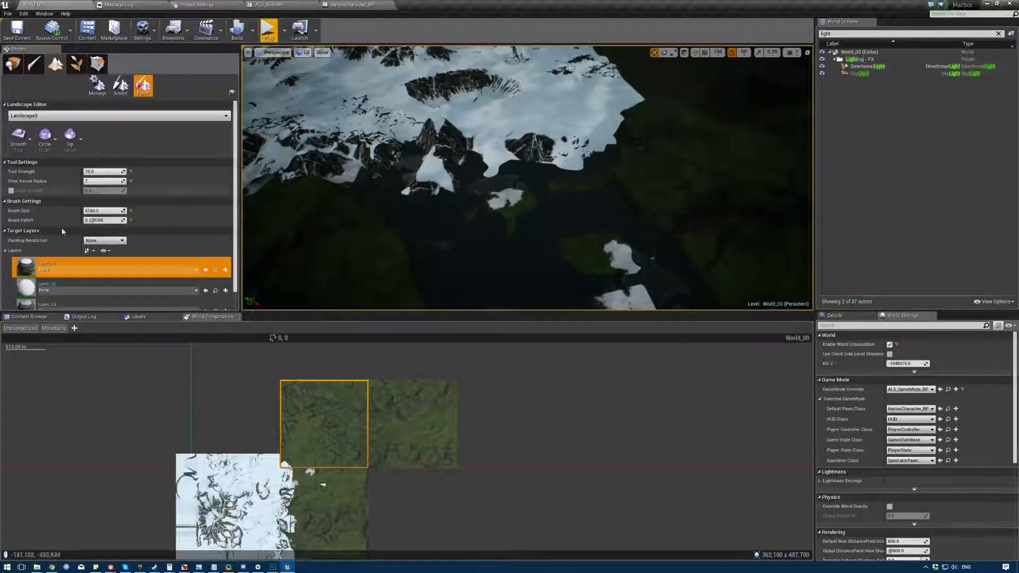
click(47, 271)
click(57, 323)
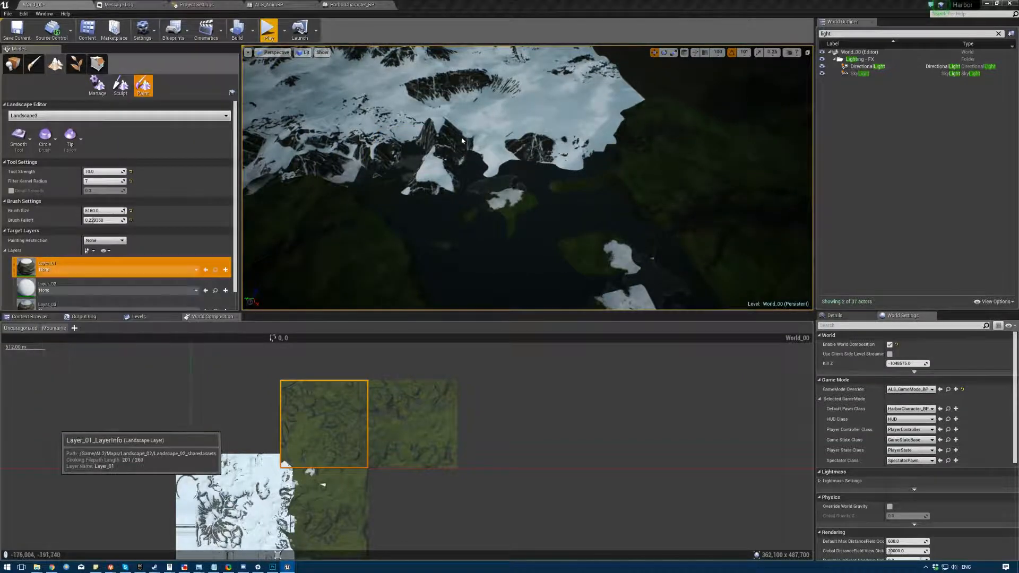
- Try flattening the corner of the new landscape with the Flatten tool and undo the stroke
mouse_move(461, 141)
right_down()
mouse_move(467, 175)
mouse_move(525, 218)
mouse_move(499, 185)
mouse_move(509, 170)
mouse_move(494, 191)
mouse_move(504, 223)
mouse_move(482, 191)
mouse_move(498, 180)
mouse_move(471, 172)
right_up()
mouse_move(532, 188)
right_down()
mouse_move(520, 180)
mouse_move(541, 201)
mouse_move(538, 164)
mouse_move(550, 171)
mouse_move(525, 159)
mouse_move(556, 162)
mouse_move(523, 165)
mouse_move(530, 190)
right_up()
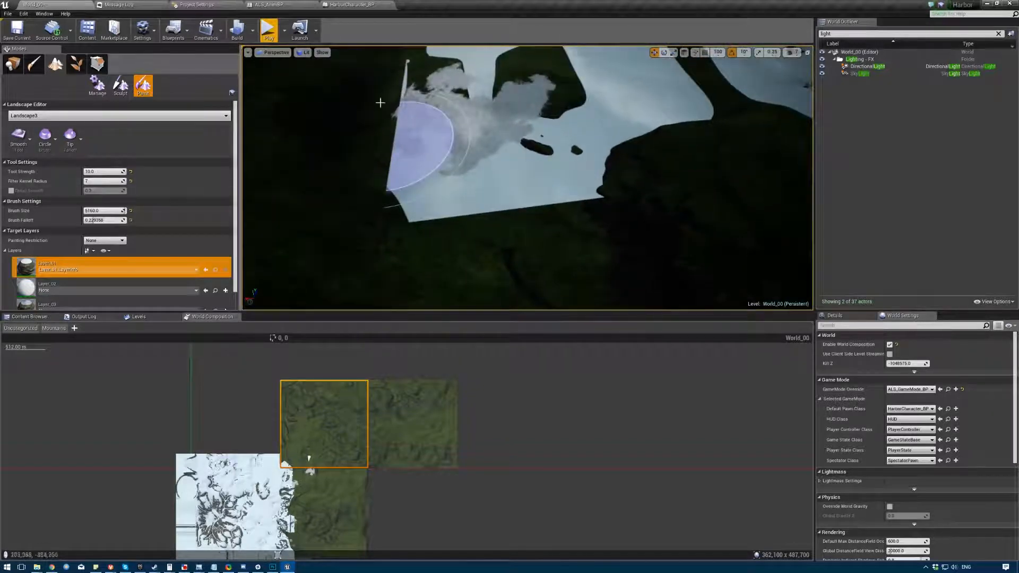
right_drag(379, 103, 402, 164)
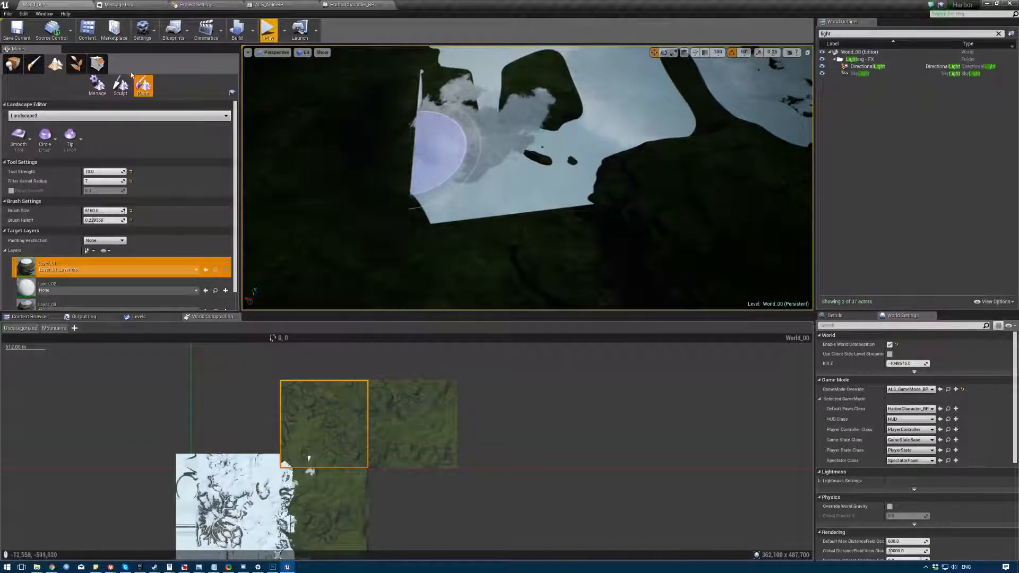
click(121, 85)
click(19, 141)
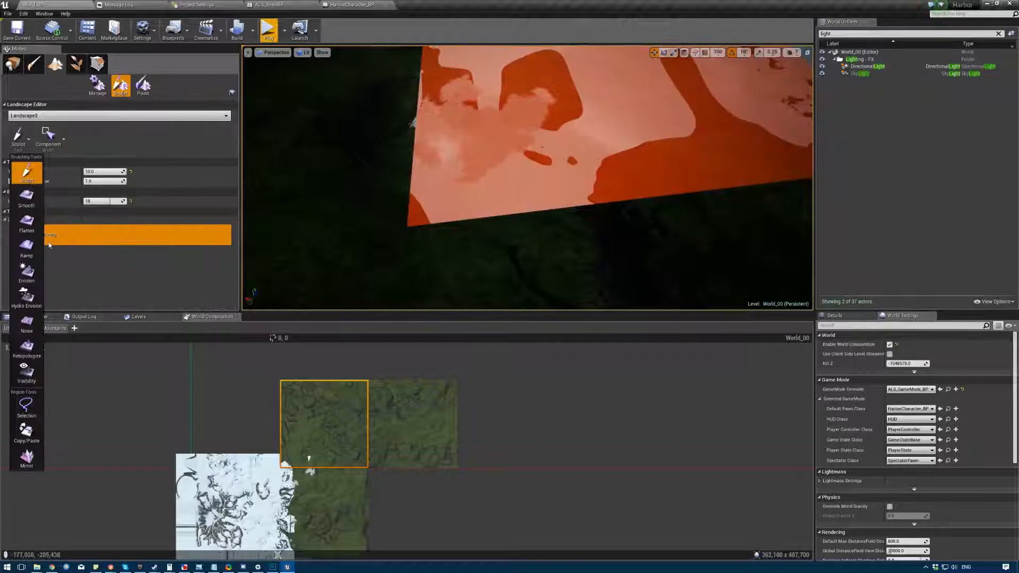
click(27, 222)
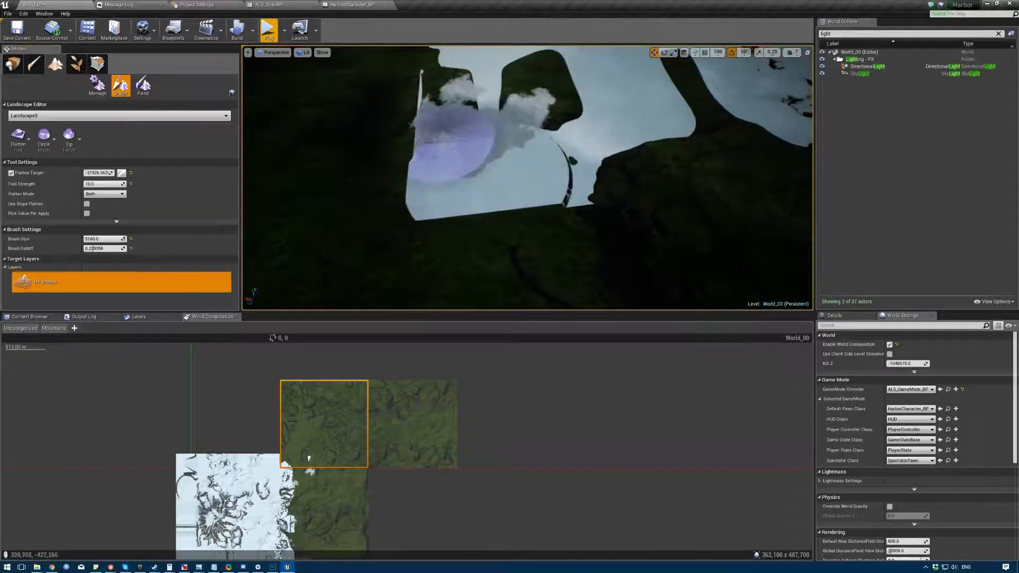
key(ctrl+z)
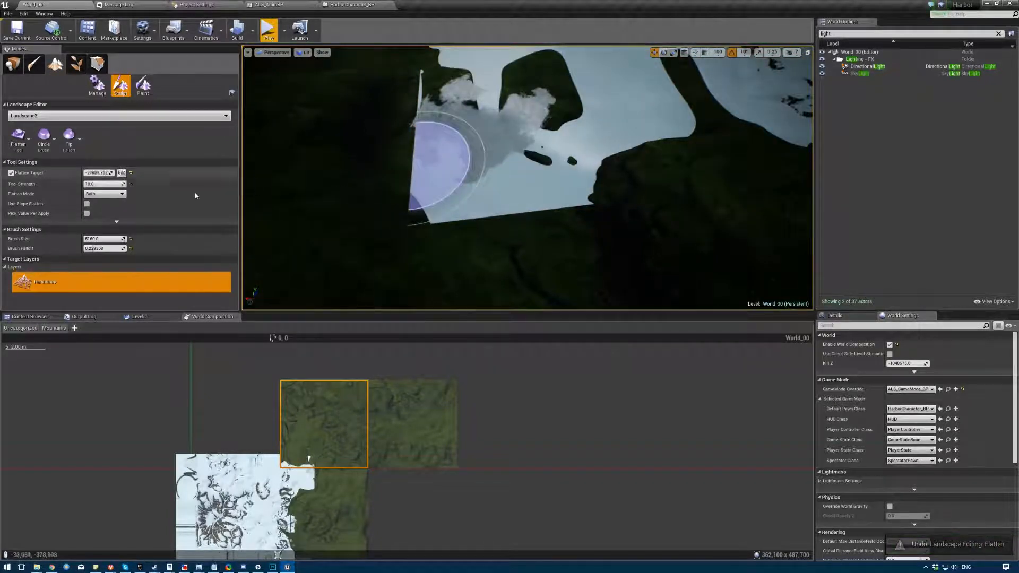
- Pick the flatten target height from the new landscape's surface near its edge and inspect the surface up close
click(549, 242)
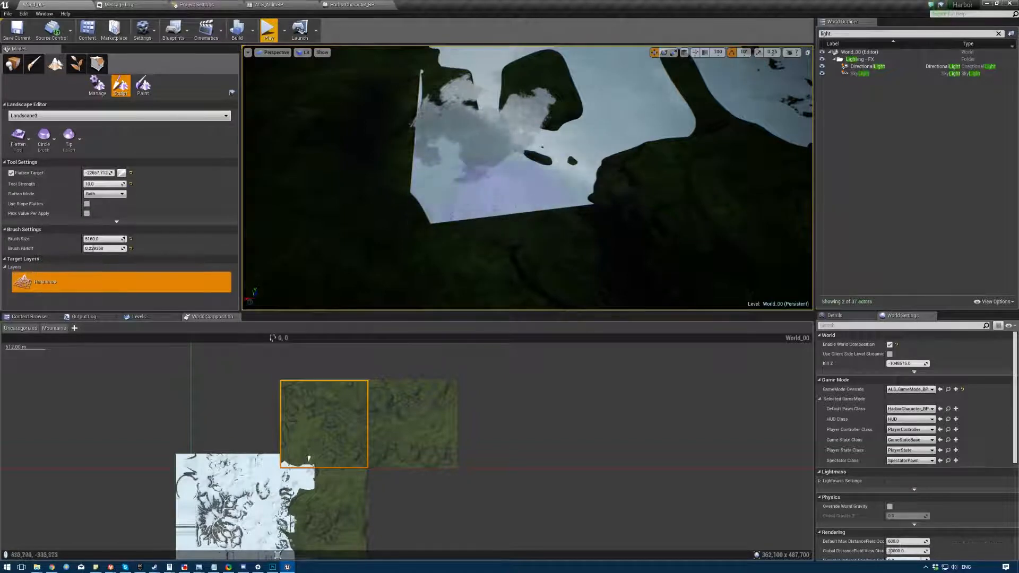
mouse_move(496, 166)
right_down()
mouse_move(477, 143)
mouse_move(495, 166)
mouse_move(495, 149)
right_up()
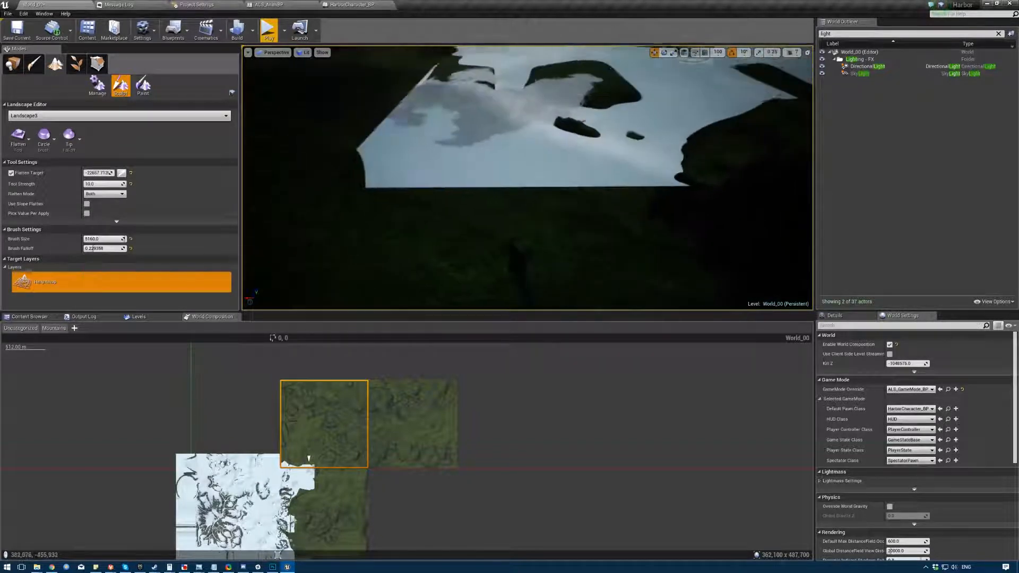
mouse_move(443, 110)
right_down()
mouse_move(499, 159)
mouse_move(466, 227)
right_up()
key(w)
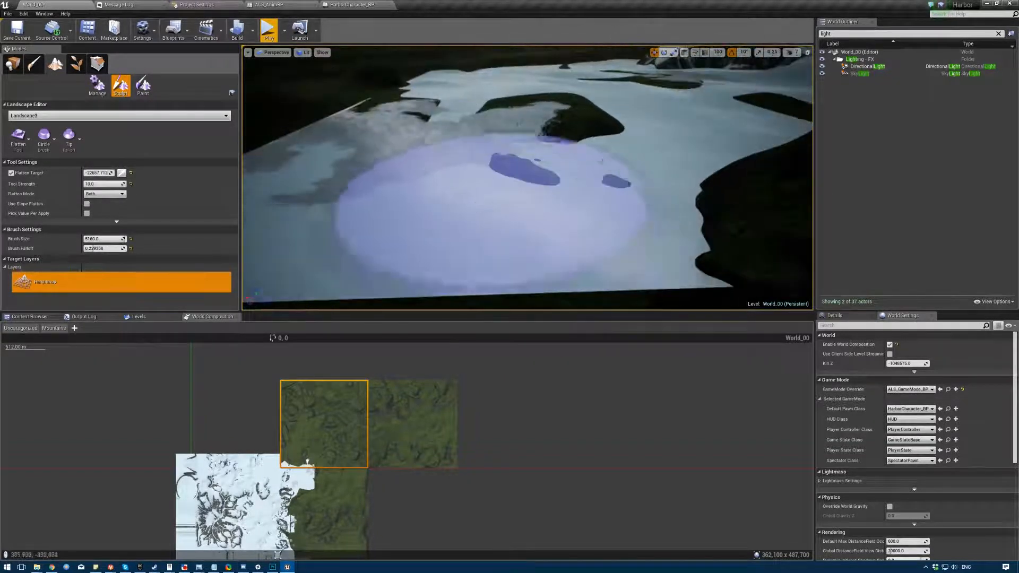
scroll(491, 207, down, 5)
- Switch to the Sculpt tool, undo the trial component sculpt and reduce the component brush size to 1
click(18, 139)
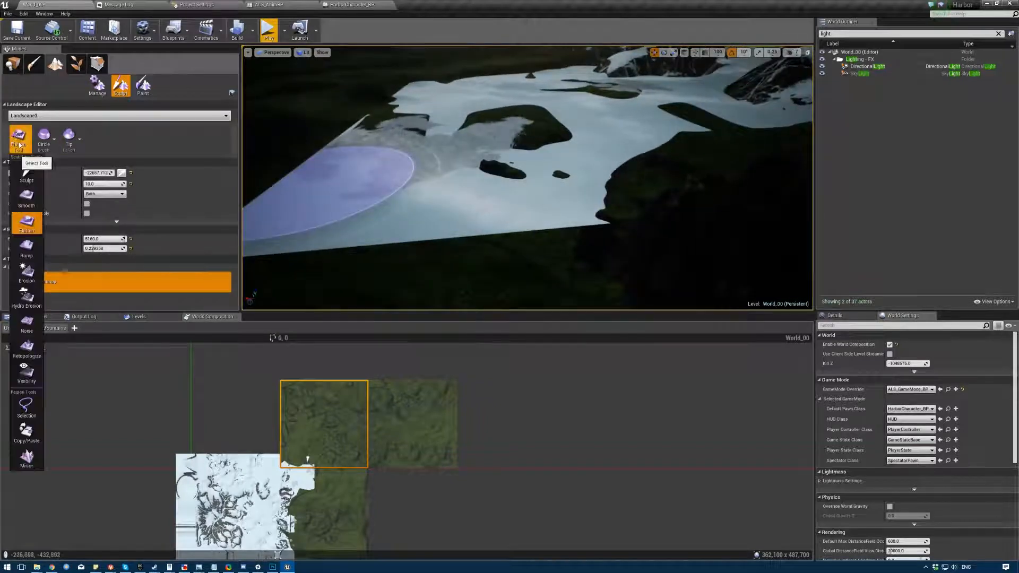
click(25, 175)
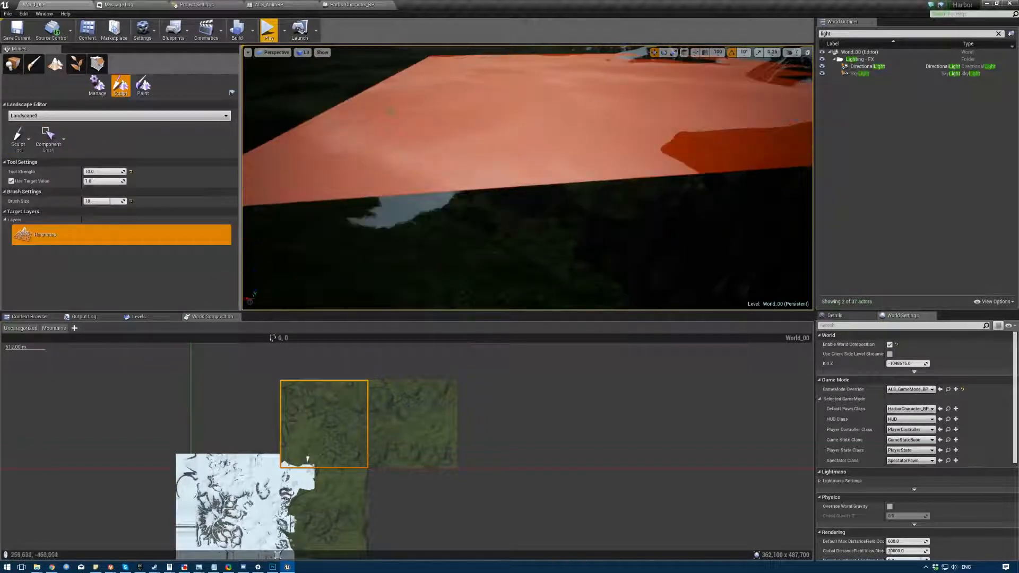
key(ctrl+z)
key(bracketleft)
key(bracketleft)
key(bracketleft)
key(bracketleft)
key(bracketleft)
key(bracketleft)
key(bracketleft)
key(bracketleft)
key(bracketleft)
key(bracketleft)
key(bracketleft)
key(bracketleft)
key(bracketleft)
key(bracketleft)
key(bracketleft)
key(bracketleft)
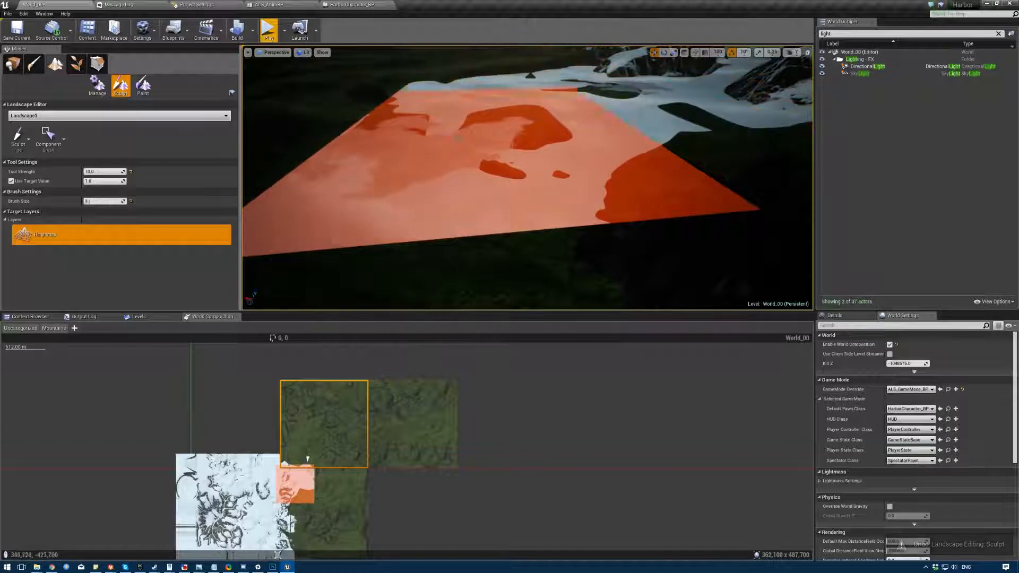
- Try sculpting single components along the new landscape's edge, and undo these strokes
drag(477, 195, 450, 201)
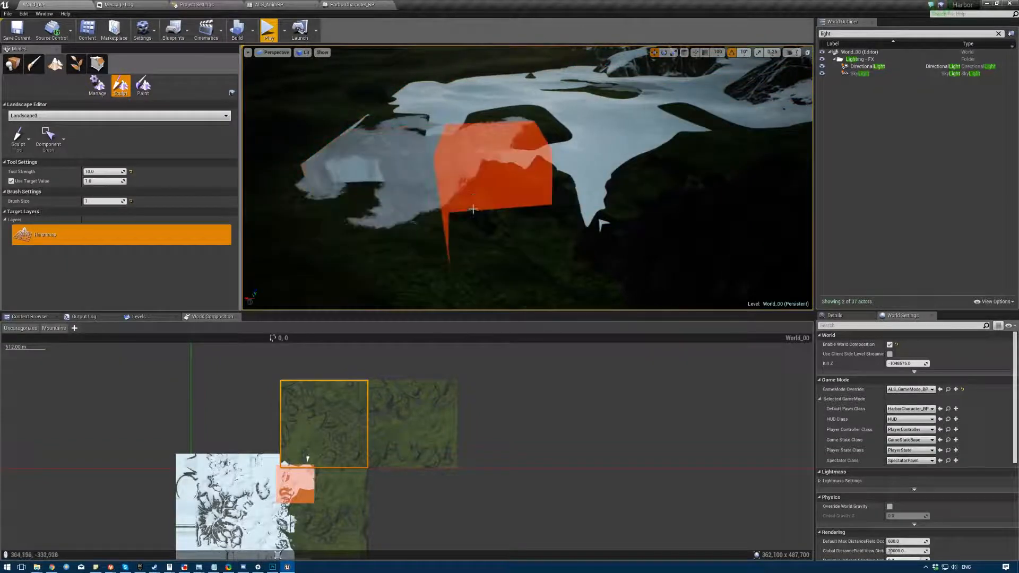
mouse_move(450, 230)
right_down()
mouse_move(507, 219)
mouse_move(507, 244)
mouse_move(475, 268)
mouse_move(467, 297)
mouse_move(281, 176)
right_up()
click(47, 140)
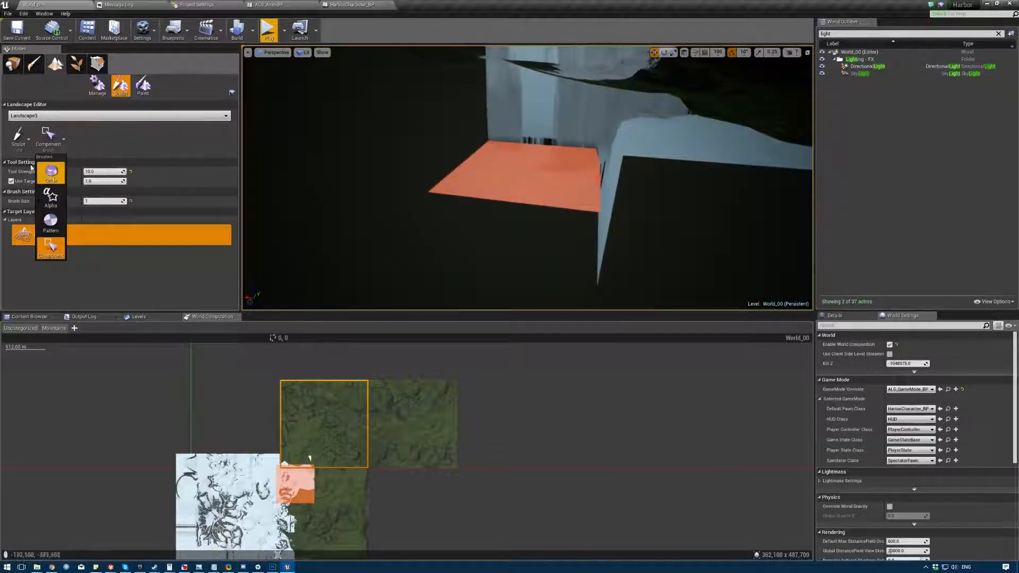
click(19, 139)
click(29, 167)
click(512, 172)
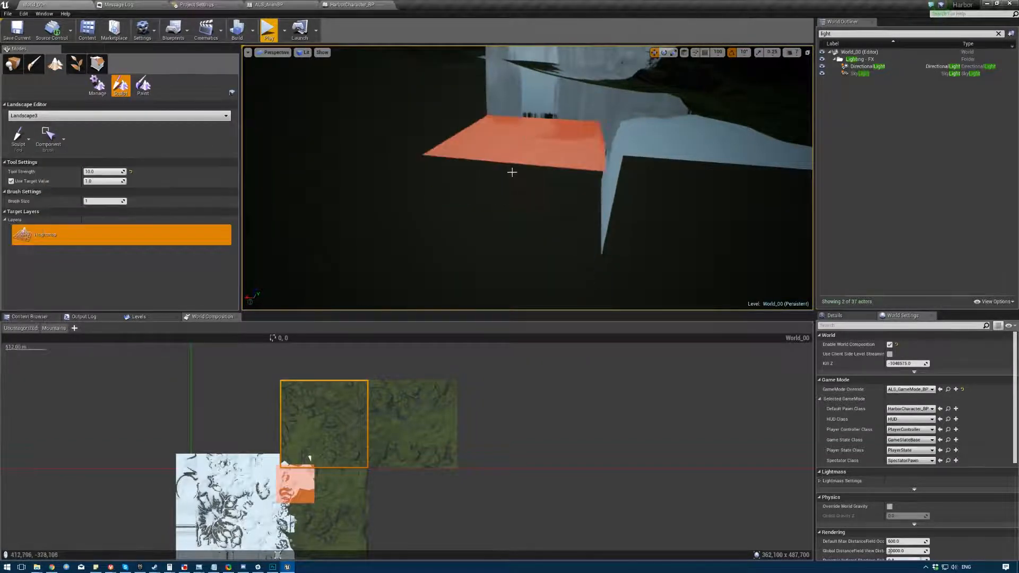
drag(505, 133, 549, 219)
mouse_move(548, 219)
right_down()
mouse_move(469, 189)
mouse_move(478, 186)
mouse_move(459, 204)
right_up()
key(ctrl+z)
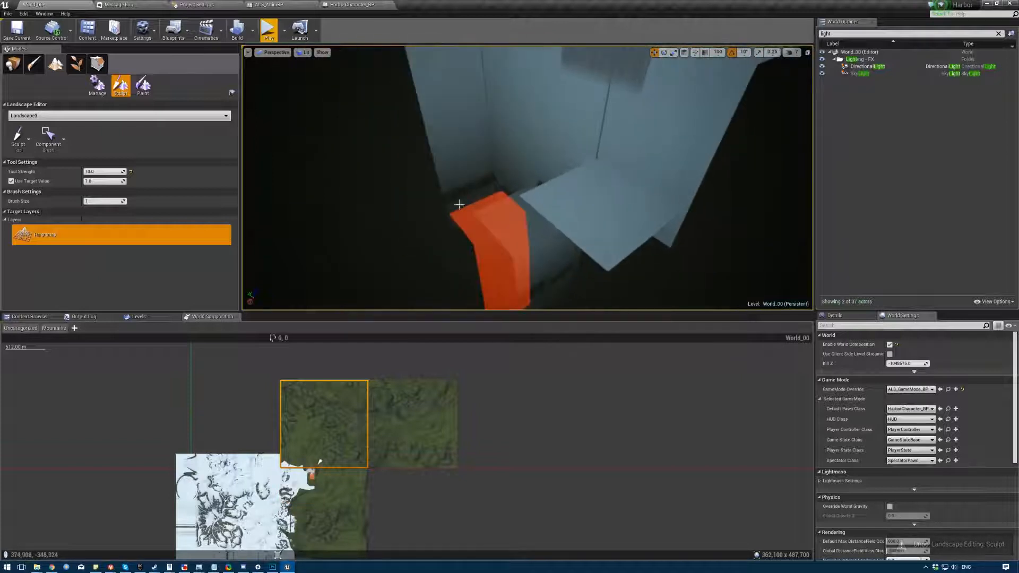
key(ctrl+z)
key(ctrl+z)
- Switch sculpting to the Circle brush and undo the remaining component sculpting on the new landscape
right_drag(398, 173, 531, 149)
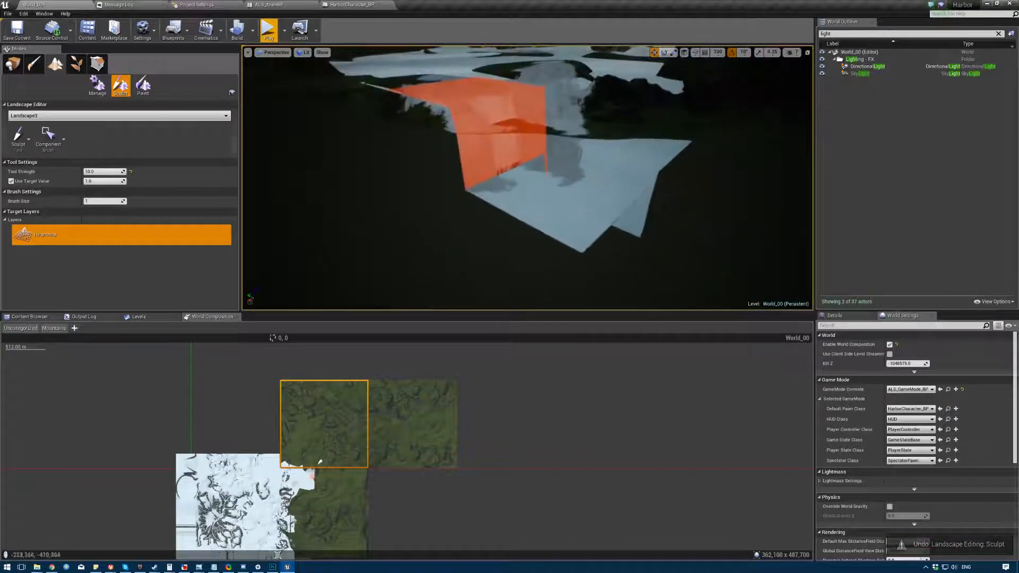
click(53, 148)
click(50, 171)
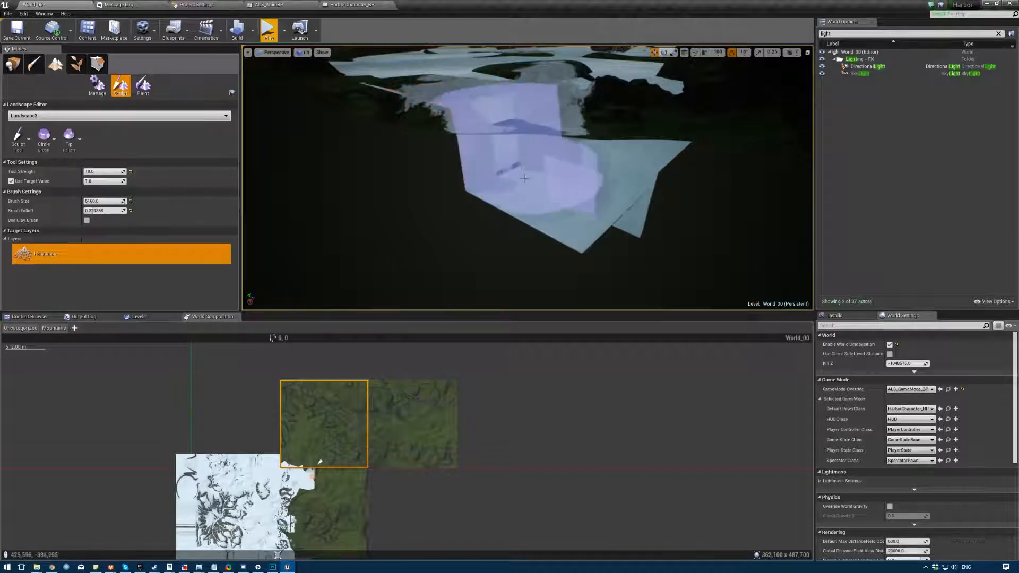
key(ctrl+z)
key(ctrl+z)
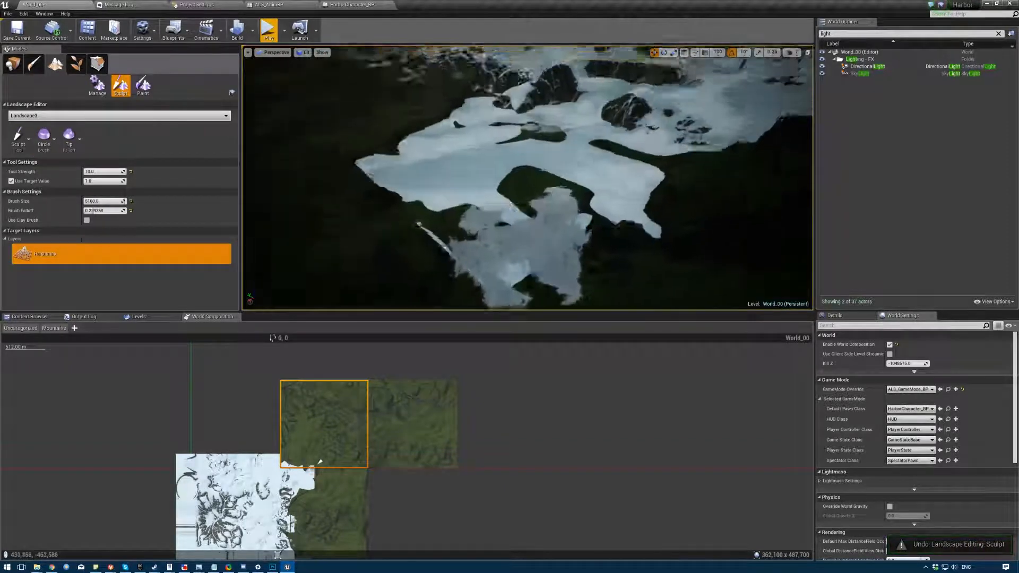
- Set Landscape as the edit target and try carving a crater into the snowy mountain slope
key(w)
right_drag(525, 105, 587, 113)
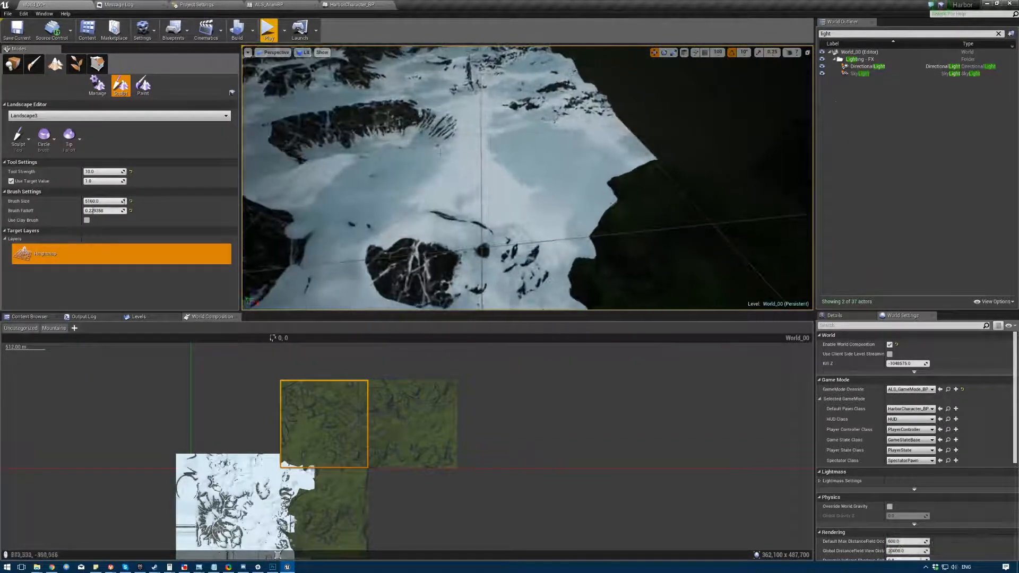
click(69, 116)
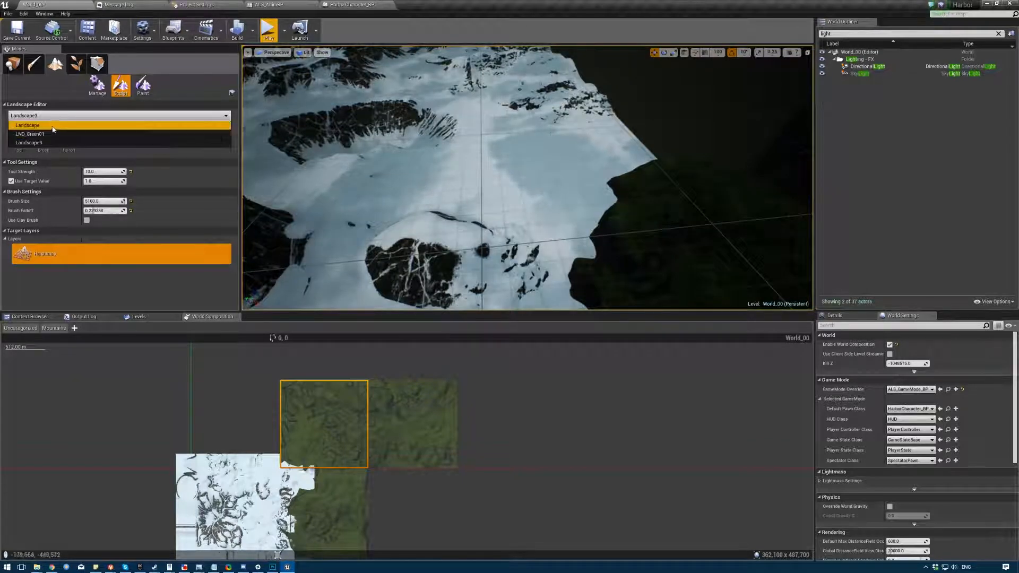
click(31, 125)
drag(540, 141, 569, 146)
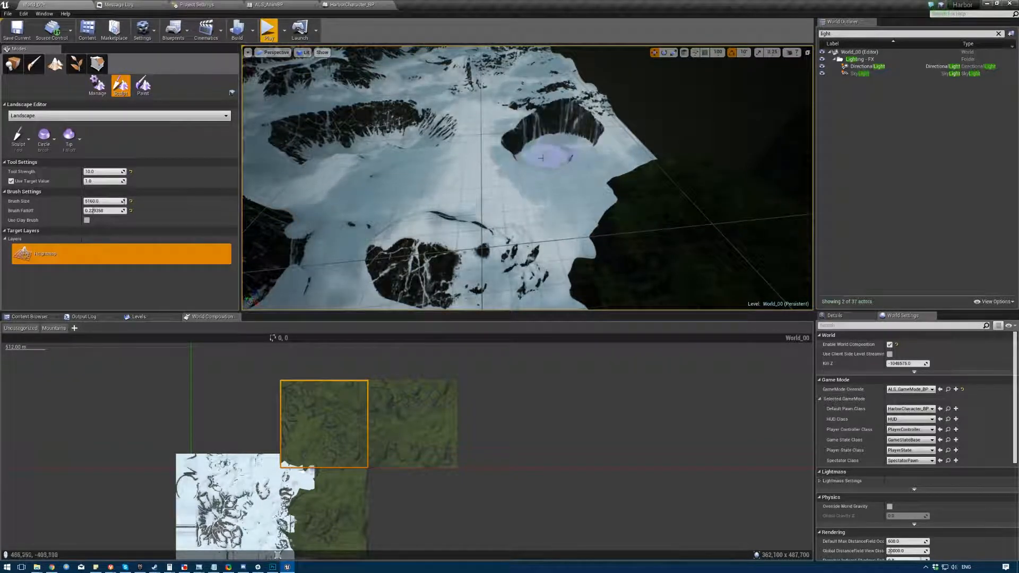
key(w)
right_drag(542, 158, 532, 200)
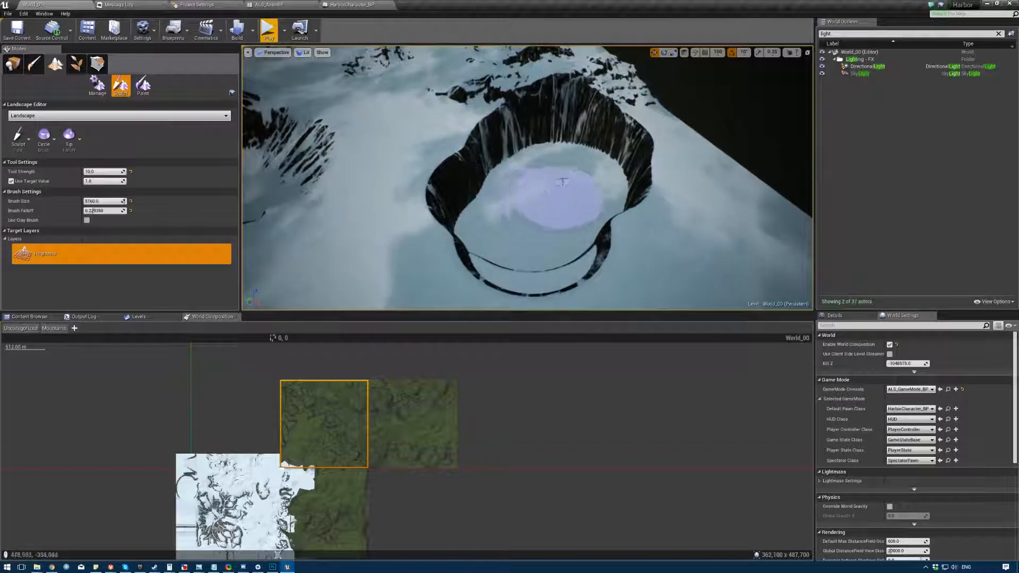
- Widen the crater in the snowy mountain with further sculpting and undo the crater strokes
mouse_move(562, 182)
shift+mouse_down()
mouse_move(528, 223)
mouse_move(552, 193)
mouse_move(519, 218)
shift+mouse_up()
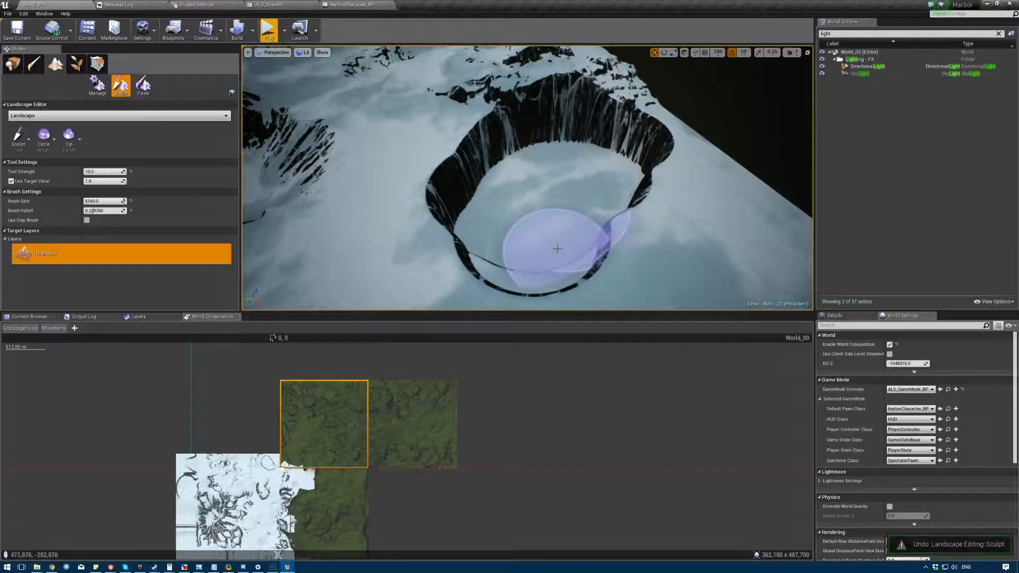
mouse_move(587, 200)
right_down()
mouse_move(428, 170)
mouse_move(573, 212)
right_up()
key(s)
key(ctrl+z)
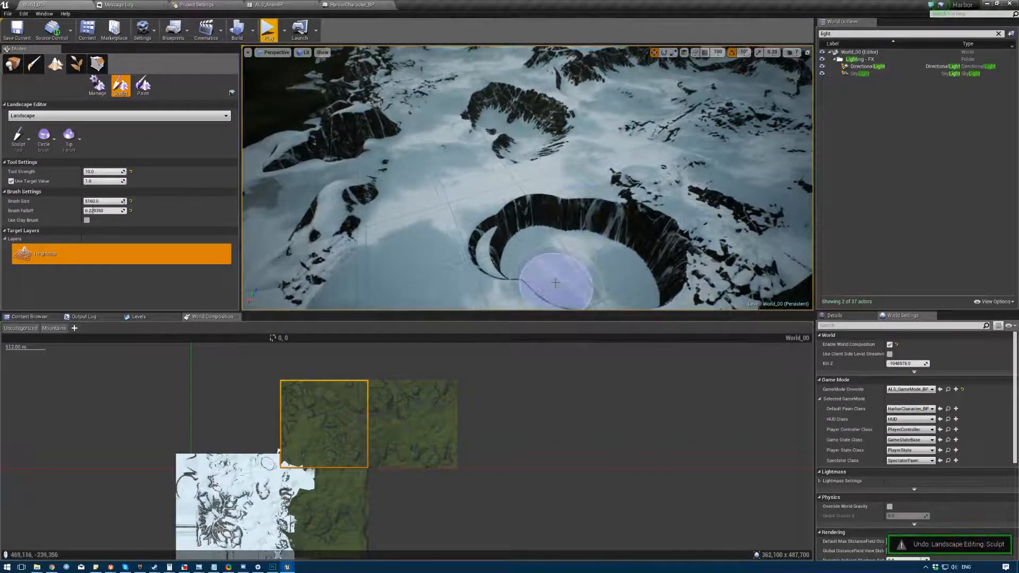
key(ctrl+z)
- Return to the new landscape, check the landscape editing options and filter the World Outliner by "lan"
mouse_move(478, 196)
right_down()
mouse_move(350, 186)
mouse_move(464, 175)
mouse_move(469, 137)
mouse_move(526, 106)
mouse_move(557, 128)
right_up()
key(w)
key(a)
click(44, 105)
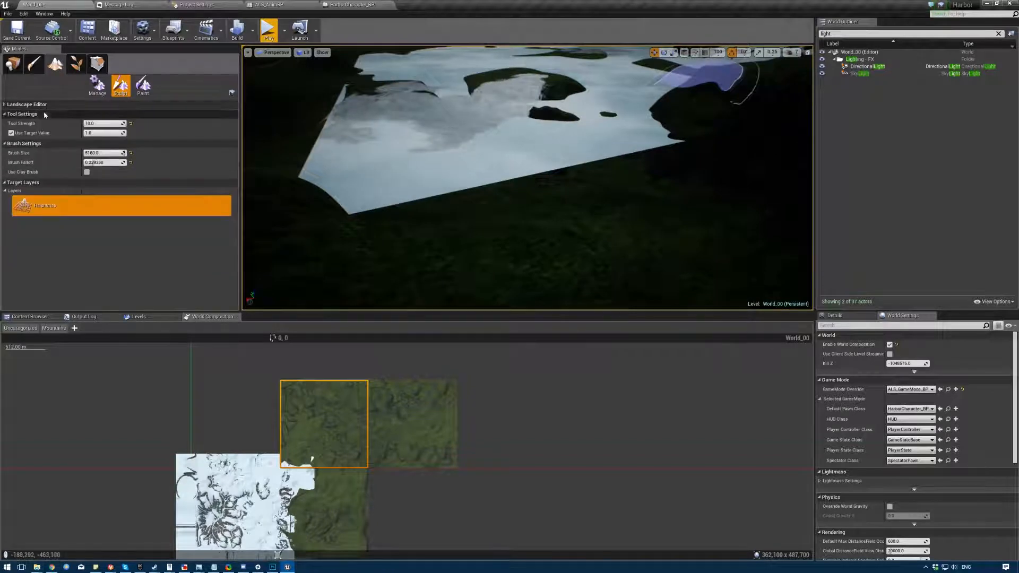
click(41, 105)
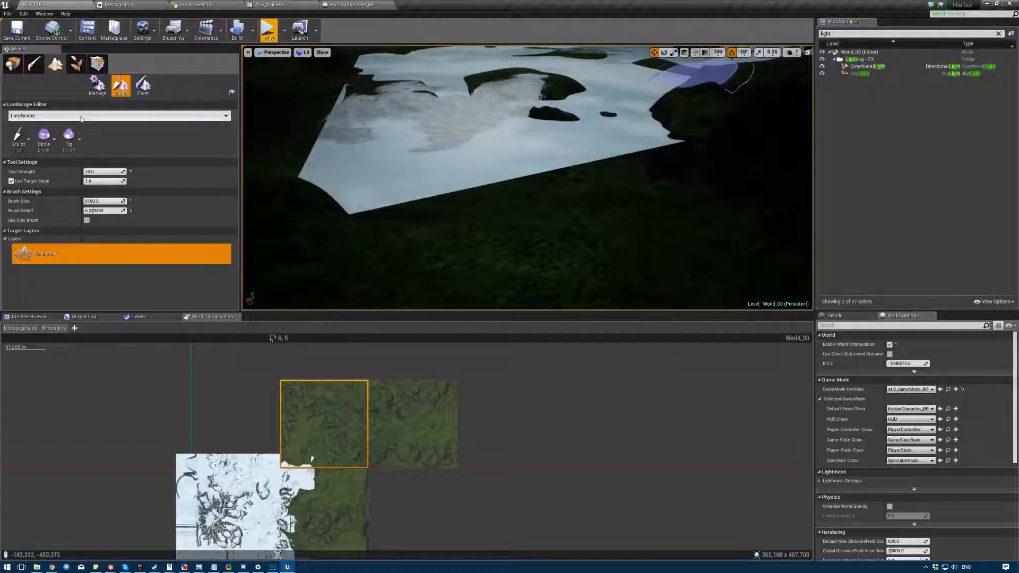
click(82, 116)
click(835, 34)
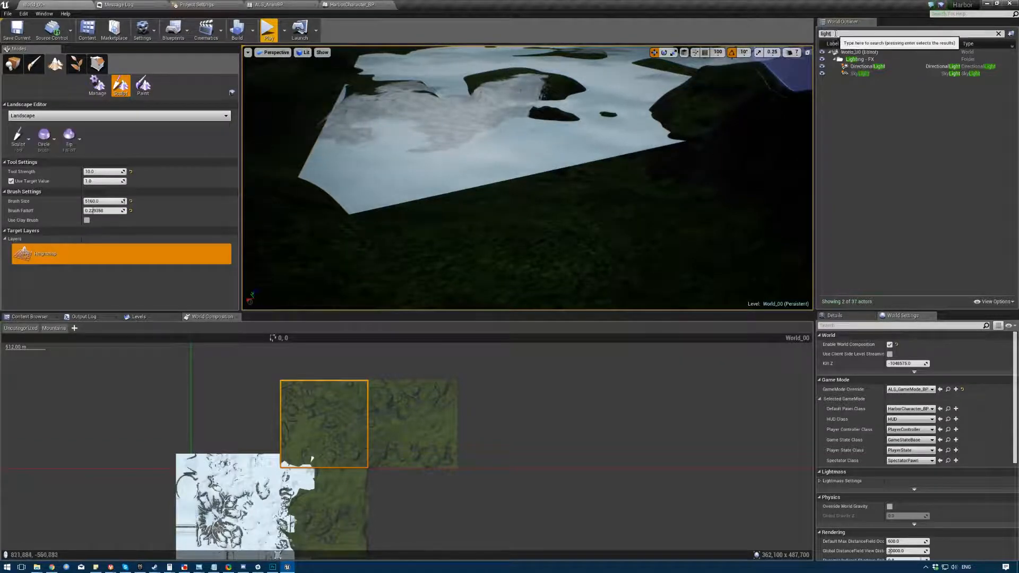
text(lan)
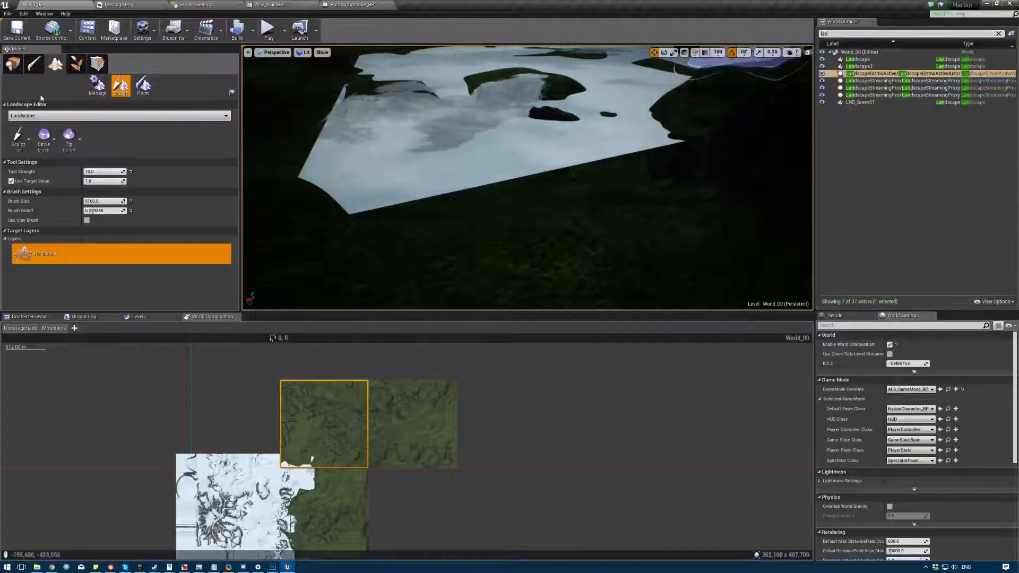
- Set Landscape3 as the edit target and sculpt its edge area against the neighbouring green terrain
click(38, 115)
click(35, 144)
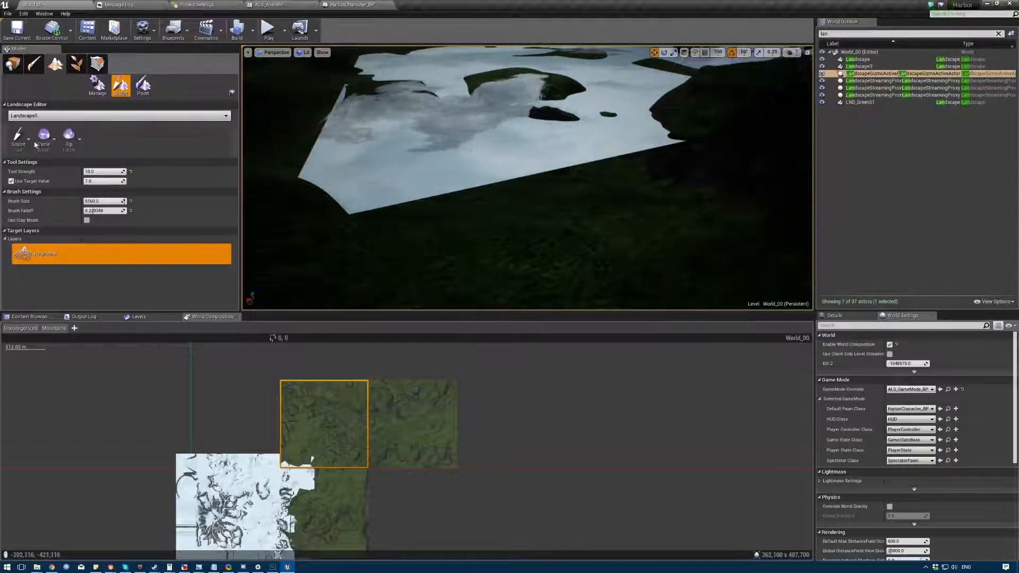
drag(324, 197, 411, 160)
shift+drag(415, 123, 528, 162)
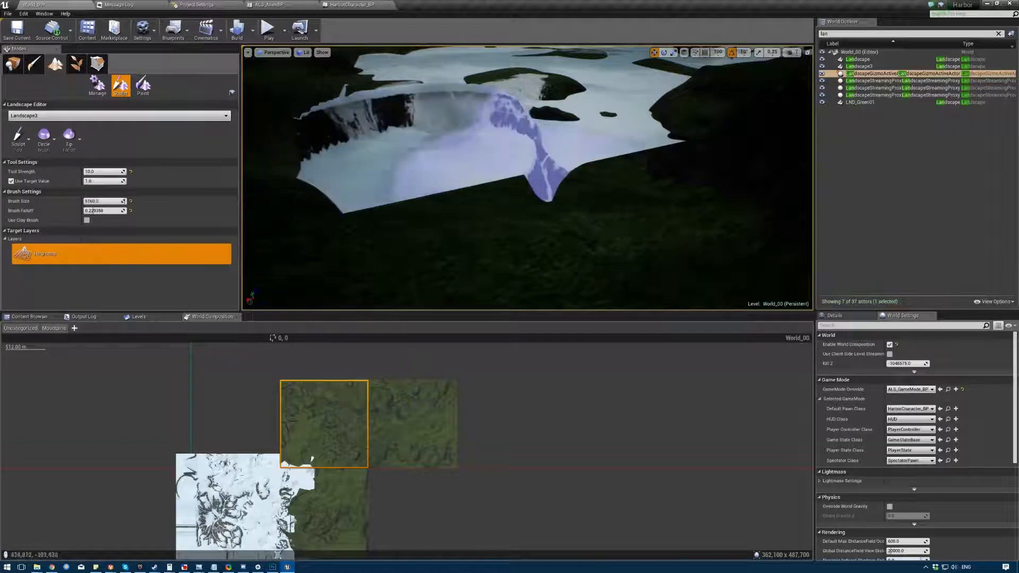
mouse_move(443, 186)
right_down()
mouse_move(518, 182)
mouse_move(519, 164)
mouse_move(456, 173)
mouse_move(435, 162)
mouse_move(435, 133)
mouse_move(403, 136)
mouse_move(403, 169)
right_up()
key(e)
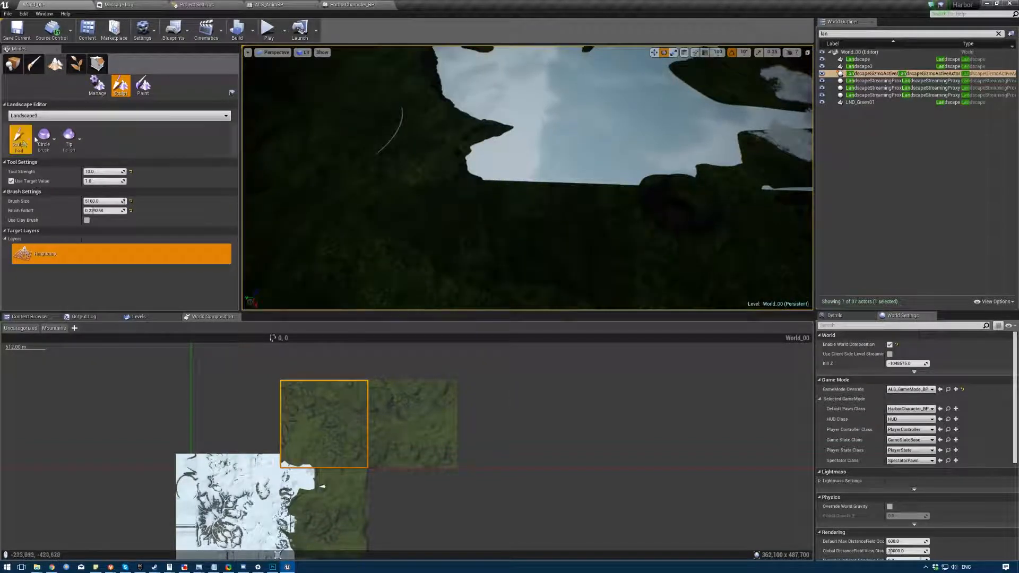
- Switch to the Alpha brush, sculpt cliff shapes along Landscape3's border with the green terrain and inspect the blend
click(44, 137)
click(53, 200)
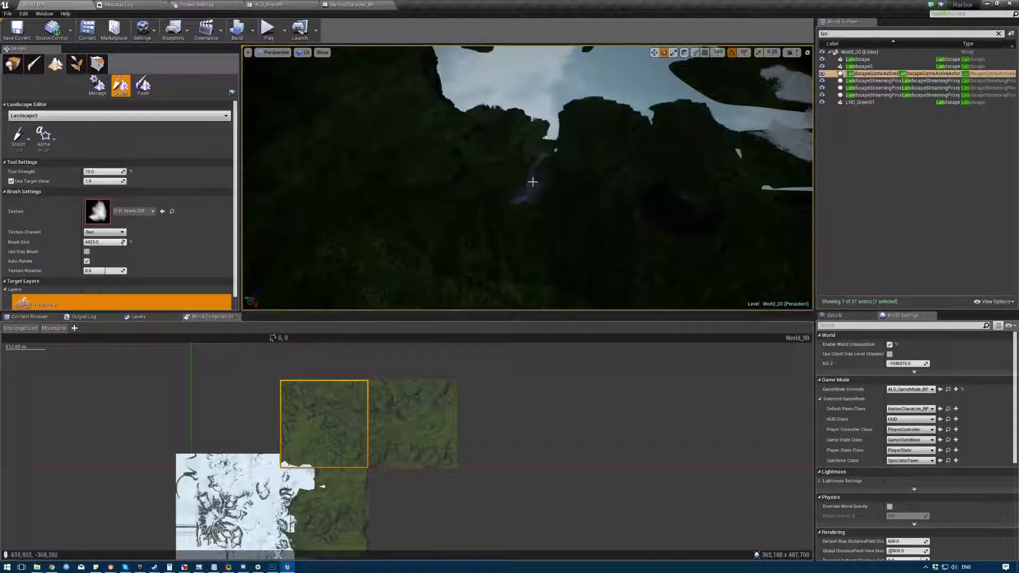
right_drag(393, 110, 405, 231)
right_drag(301, 206, 466, 209)
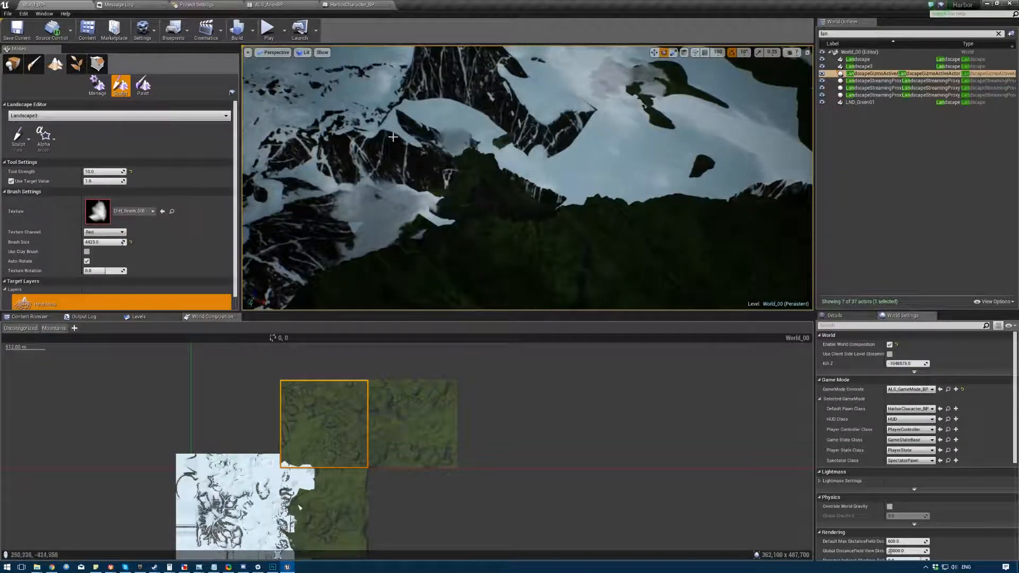
- Set the Alpha brush's tool strength to 1.0 and brush size to 8192, and sculpt more snowy cliffs along Landscape3's border
right_drag(393, 137, 679, 158)
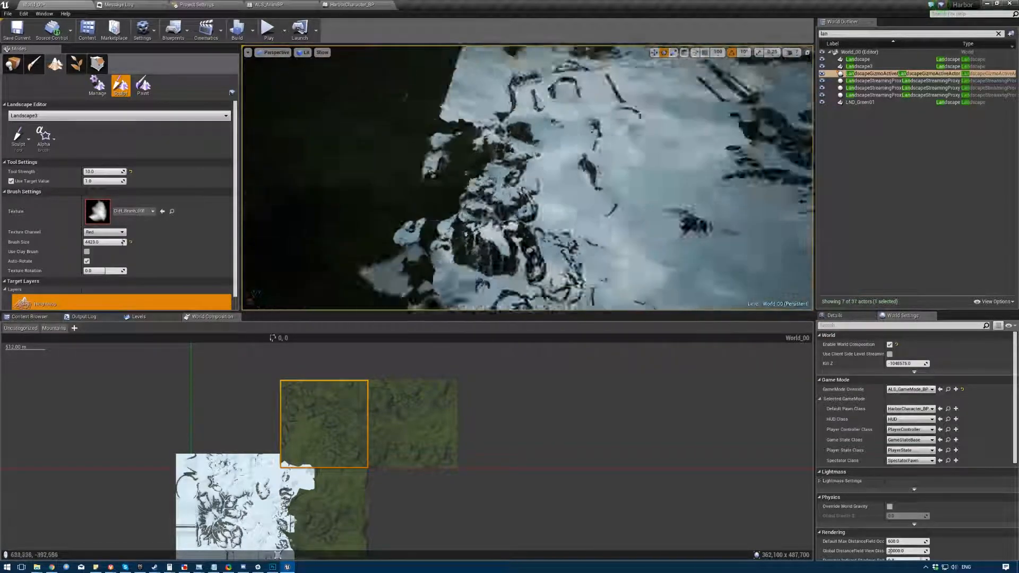
mouse_move(528, 178)
right_down()
mouse_move(499, 196)
mouse_move(478, 149)
mouse_move(541, 206)
mouse_move(525, 175)
mouse_move(510, 191)
mouse_move(522, 154)
mouse_move(509, 146)
mouse_move(513, 165)
right_up()
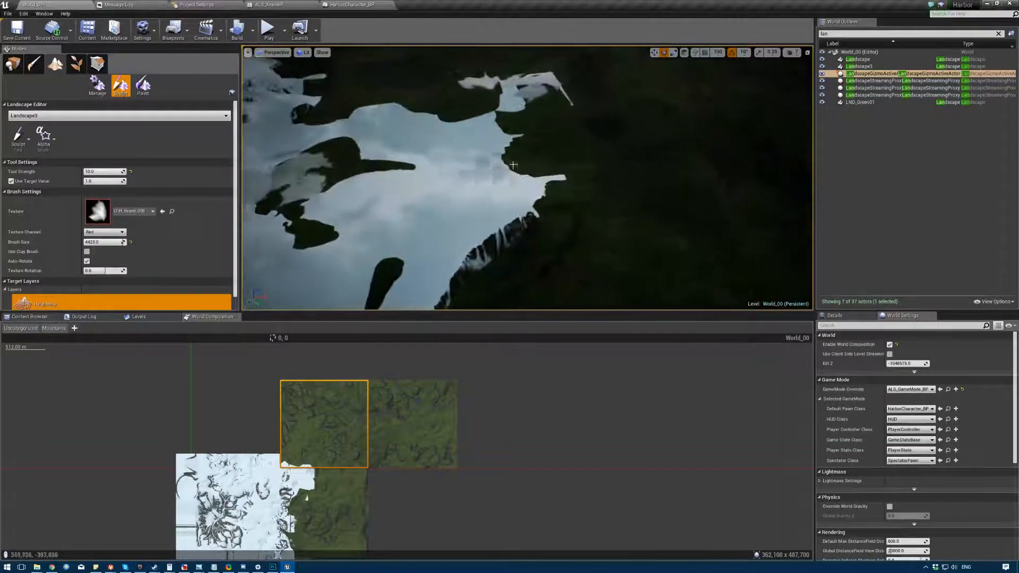
right_drag(548, 87, 525, 127)
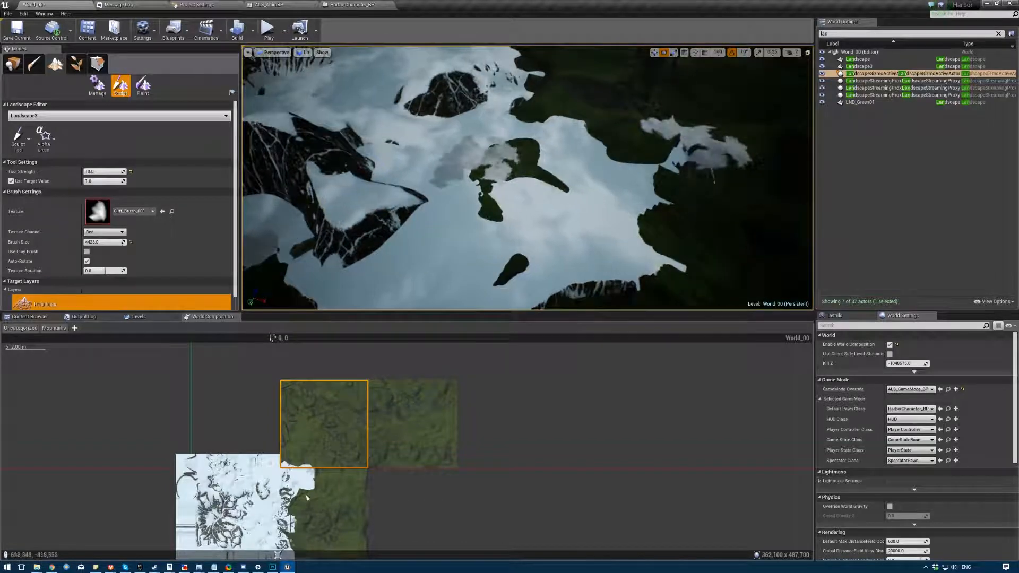
mouse_move(703, 200)
right_down()
mouse_move(692, 162)
mouse_move(666, 153)
mouse_move(679, 144)
mouse_move(658, 149)
right_up()
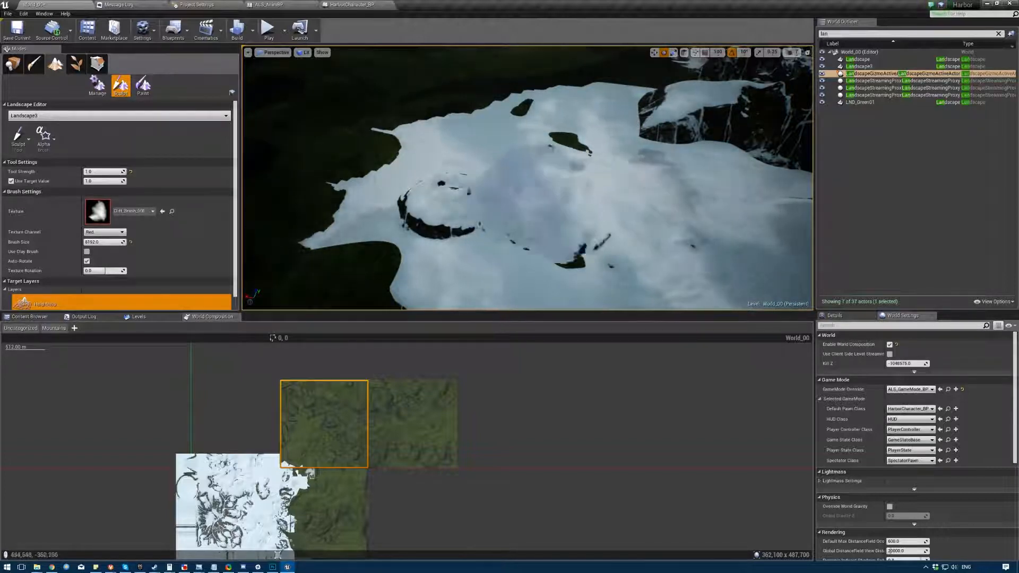
right_drag(456, 225, 599, 213)
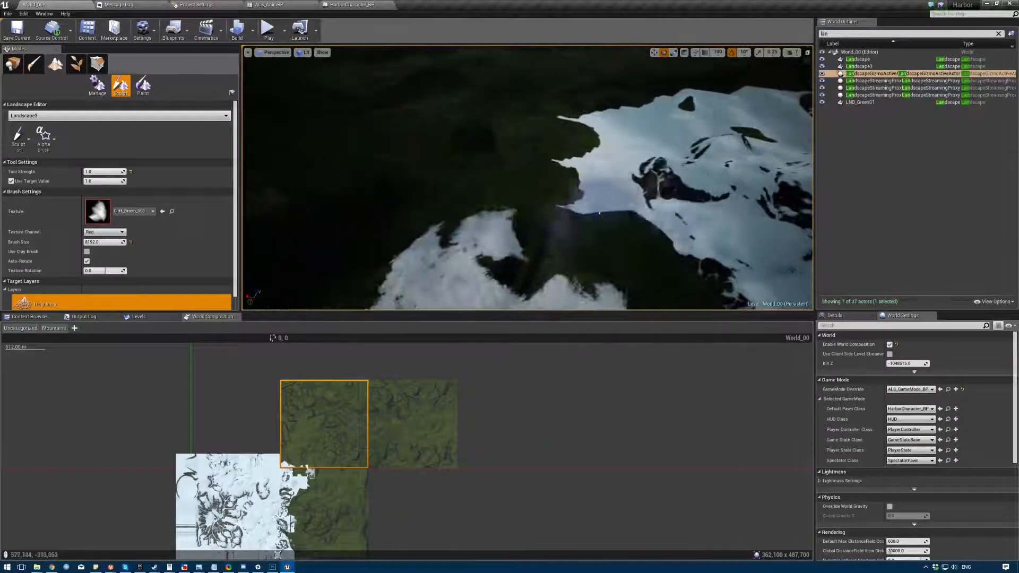
right_drag(509, 250, 374, 210)
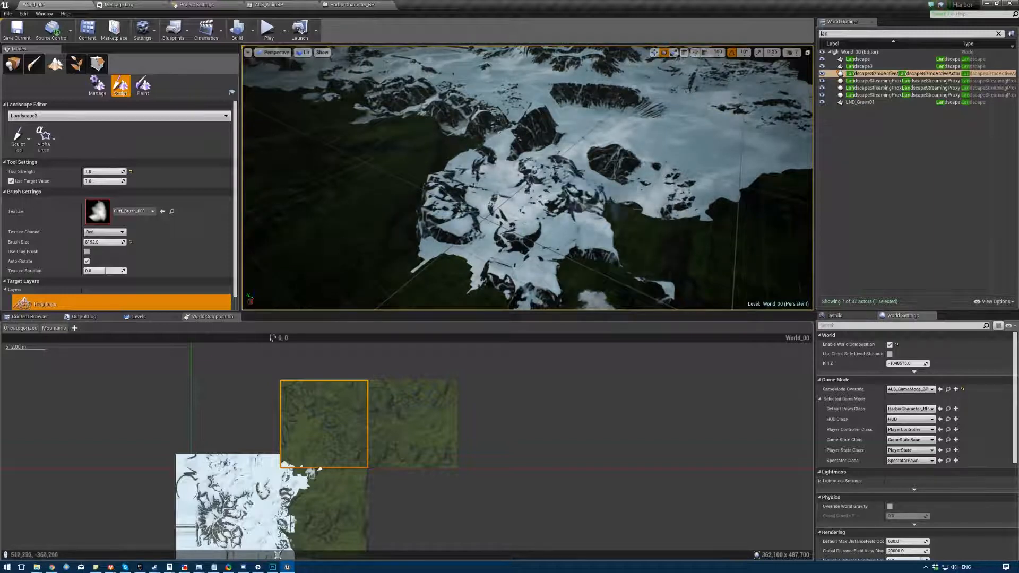
right_drag(404, 223, 454, 263)
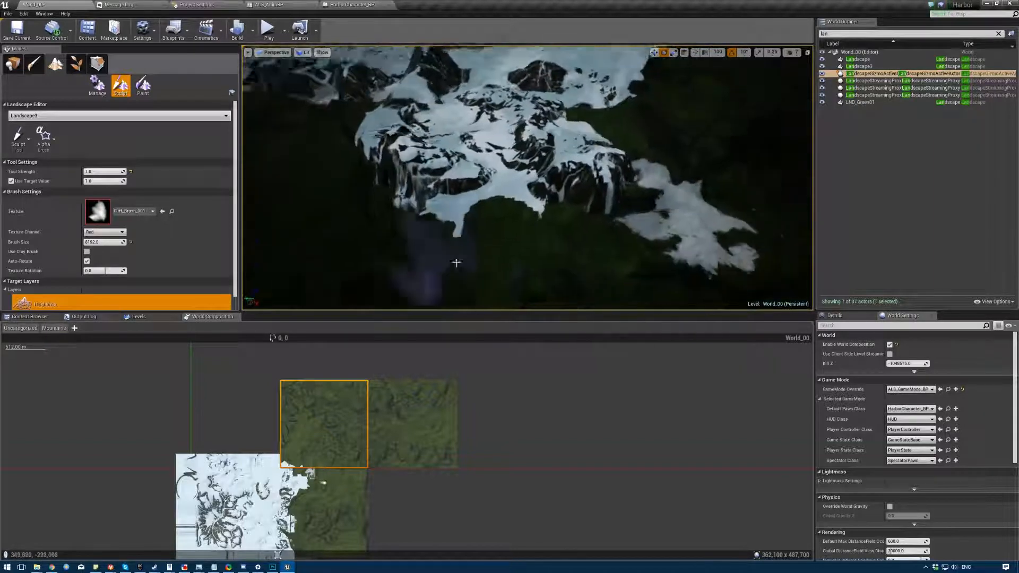
right_drag(485, 191, 491, 211)
mouse_move(596, 223)
right_down()
mouse_move(562, 205)
mouse_move(626, 211)
mouse_move(607, 226)
mouse_move(581, 197)
mouse_move(591, 206)
right_up()
- Switch to a full-screen viewport and sculpt Landscape3's snowy cliffs out over the neighbouring green valley
key(F11)
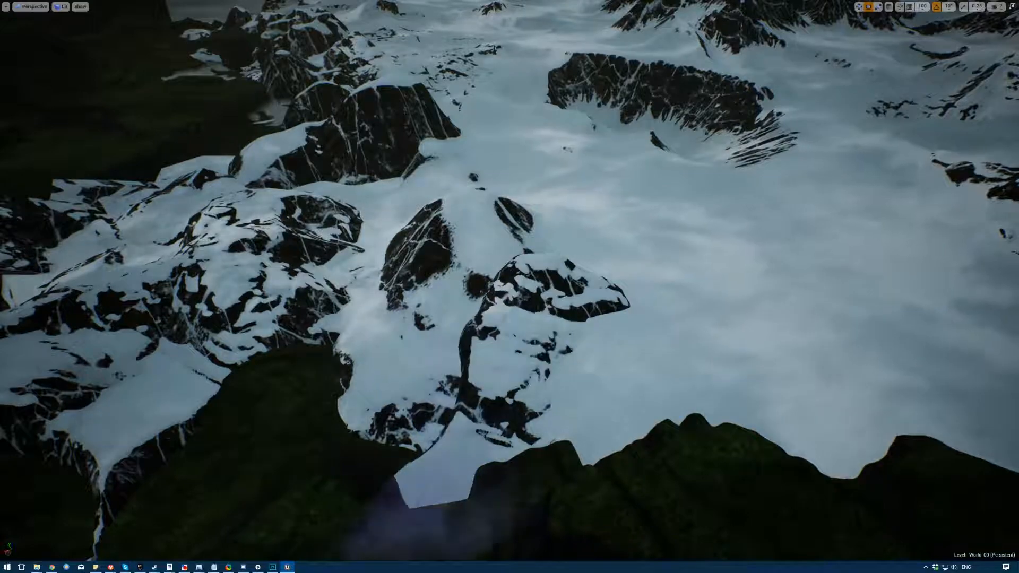
mouse_move(509, 286)
right_down()
mouse_move(457, 297)
mouse_move(498, 244)
mouse_move(482, 252)
mouse_move(512, 291)
mouse_move(563, 289)
mouse_move(523, 308)
mouse_move(520, 300)
right_up()
right_drag(350, 360, 434, 395)
key(s)
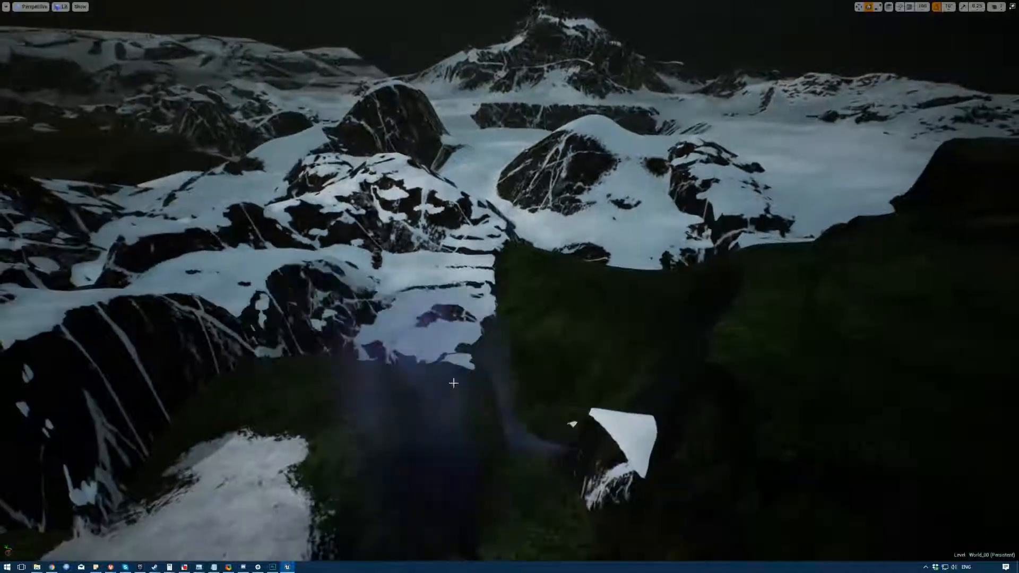
key(s)
mouse_move(521, 450)
right_down()
mouse_move(446, 446)
mouse_move(462, 420)
mouse_move(533, 451)
right_up()
key(w)
key(a)
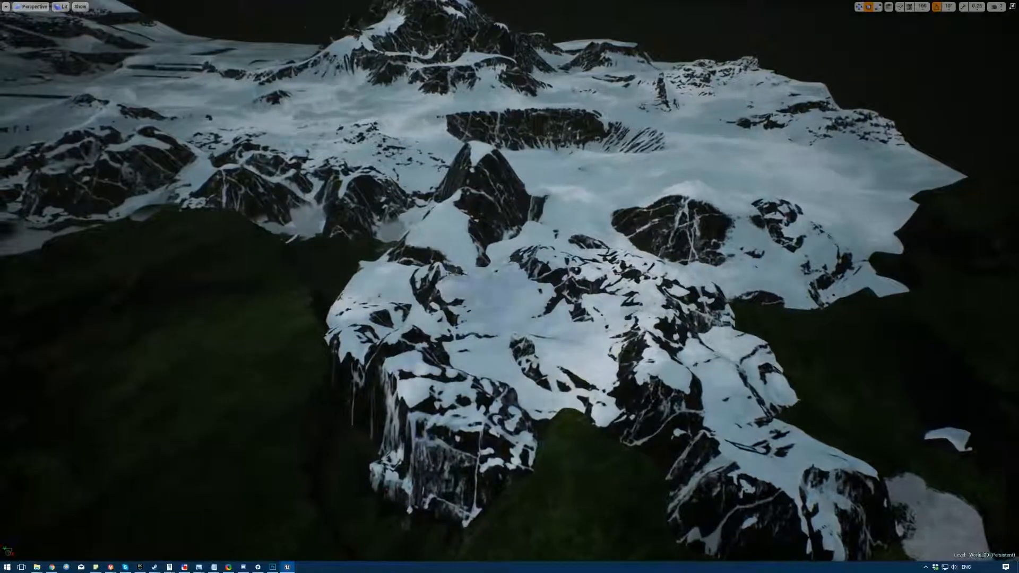
- Sculpt further rocky ridges beside the dark peak at Landscape3's edge and leave the full-screen viewport
key(a)
right_drag(448, 273, 523, 303)
key(a)
right_drag(251, 322, 276, 361)
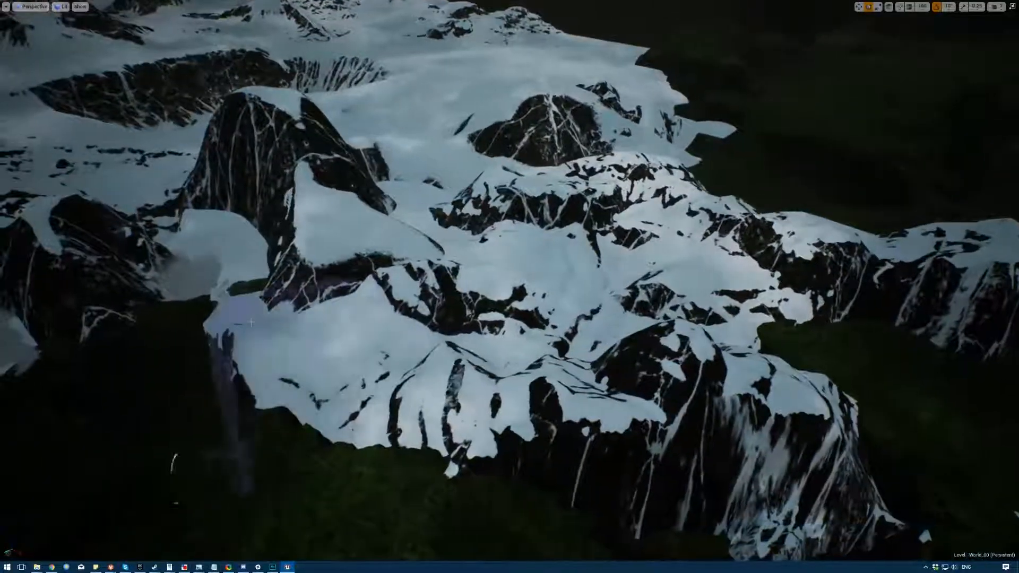
key(s)
mouse_move(186, 382)
right_down()
mouse_move(165, 318)
mouse_move(90, 321)
right_up()
key(a)
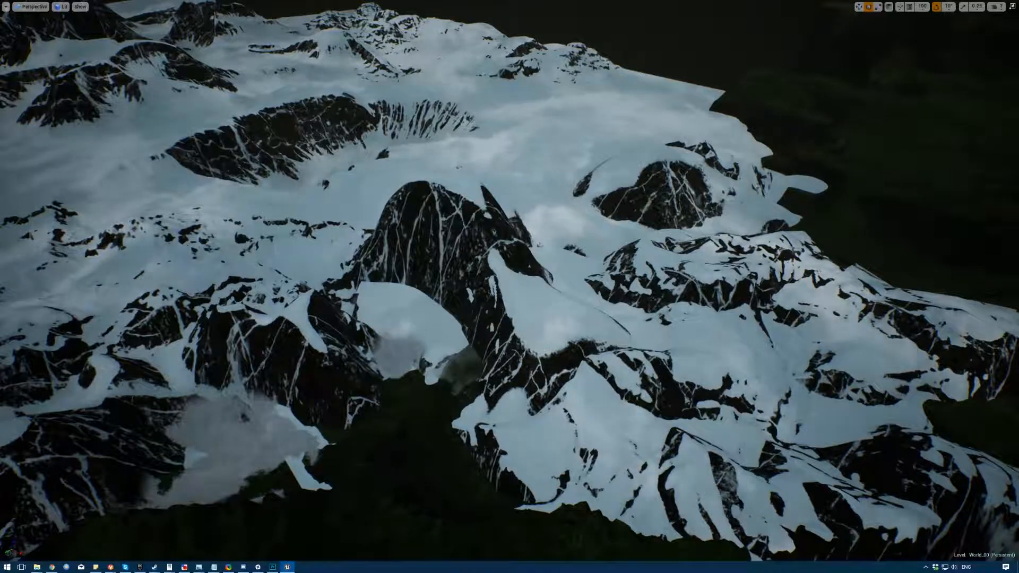
right_drag(350, 209, 403, 225)
right_drag(289, 186, 289, 159)
key(F11)
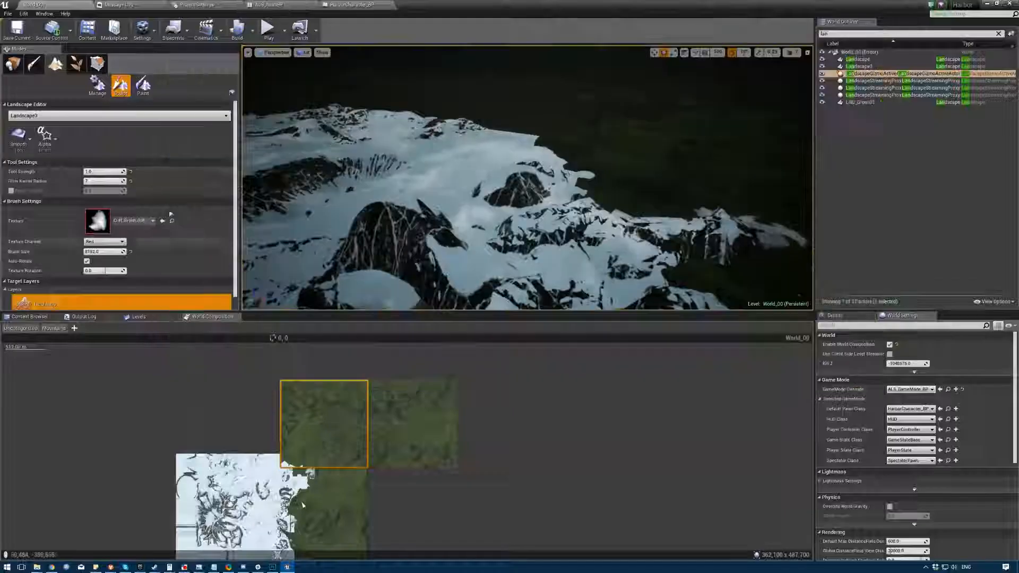
- Enlarge the viewport over the World Composition area and switch between the Sculpt and Smooth tools
right_drag(373, 232, 373, 225)
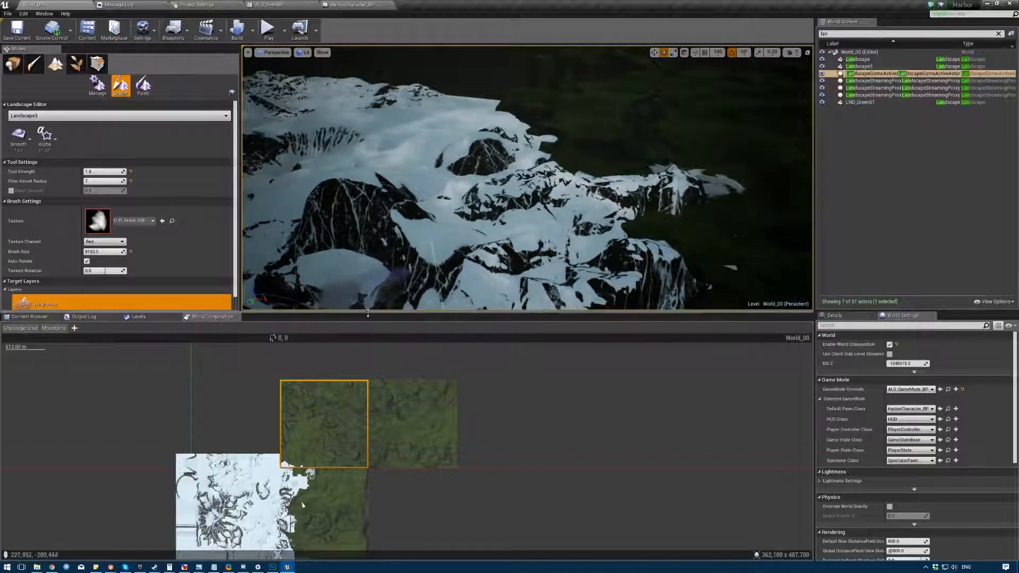
drag(368, 313, 367, 413)
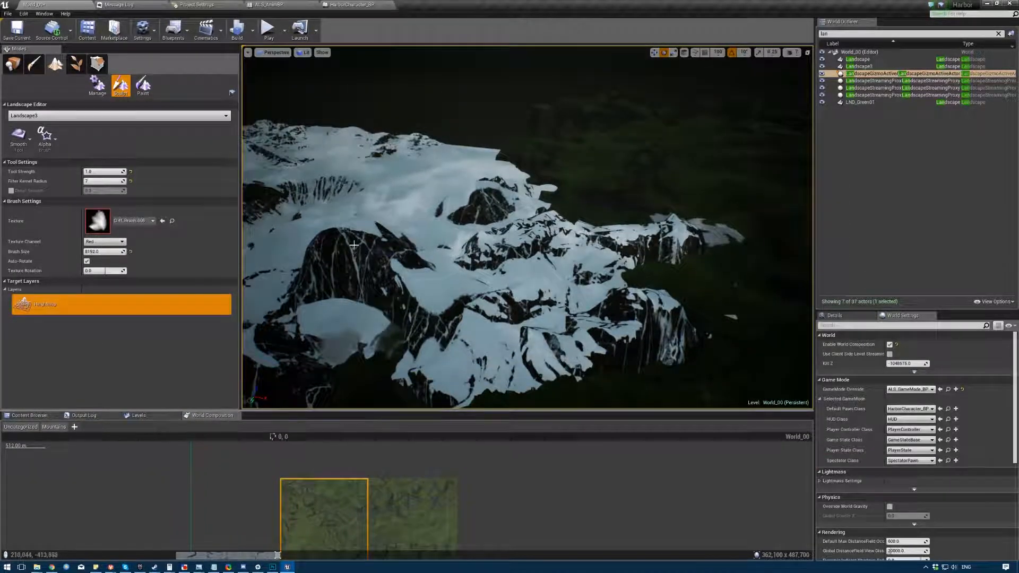
key(ctrl+1)
key(ctrl+2)
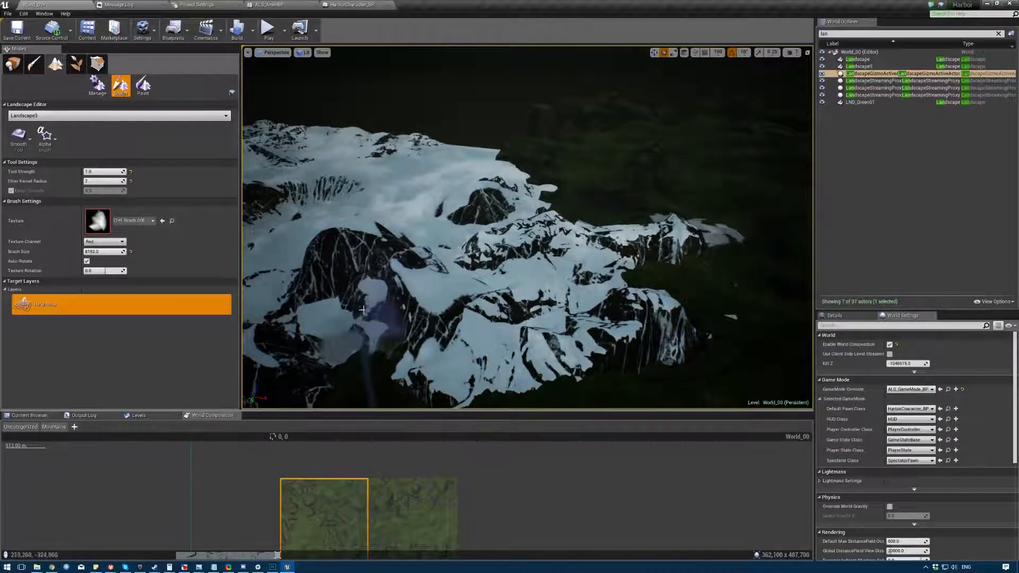
- Try the Flatten tool on the snowy ridges at Landscape3's border, return to the Sculpt tool and undo the flattening
key(ctrl+3)
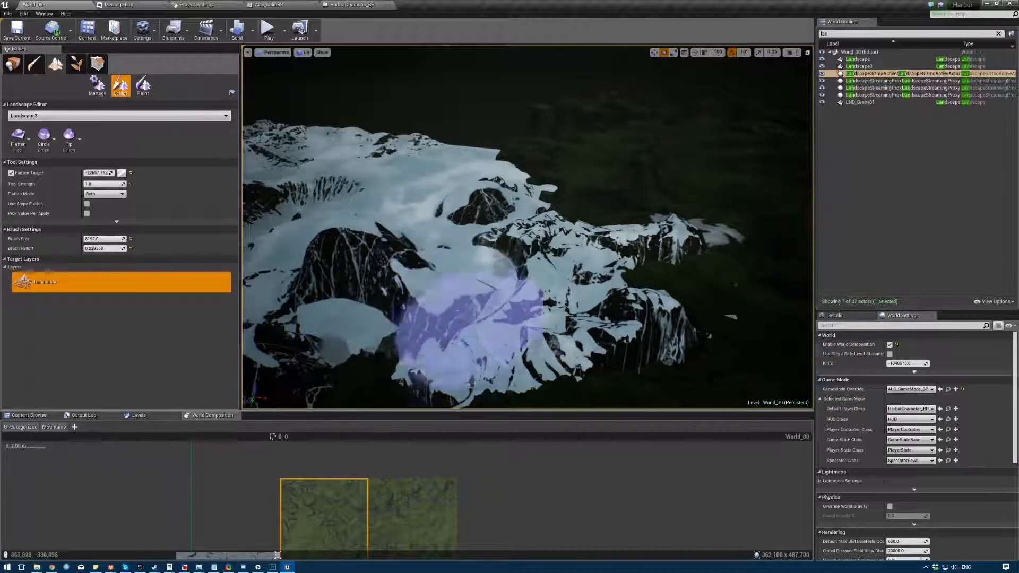
drag(546, 309, 539, 278)
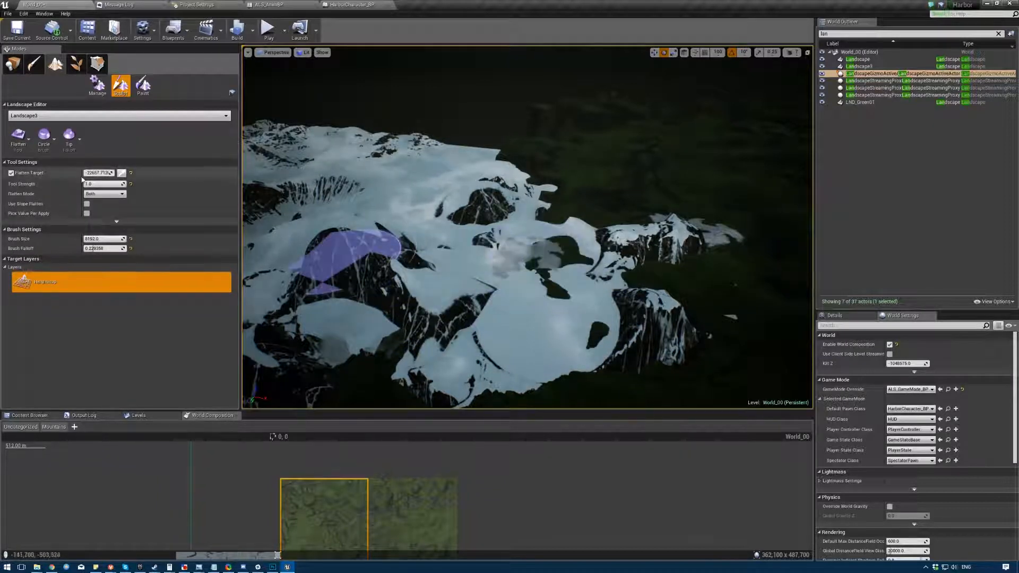
key(ctrl+1)
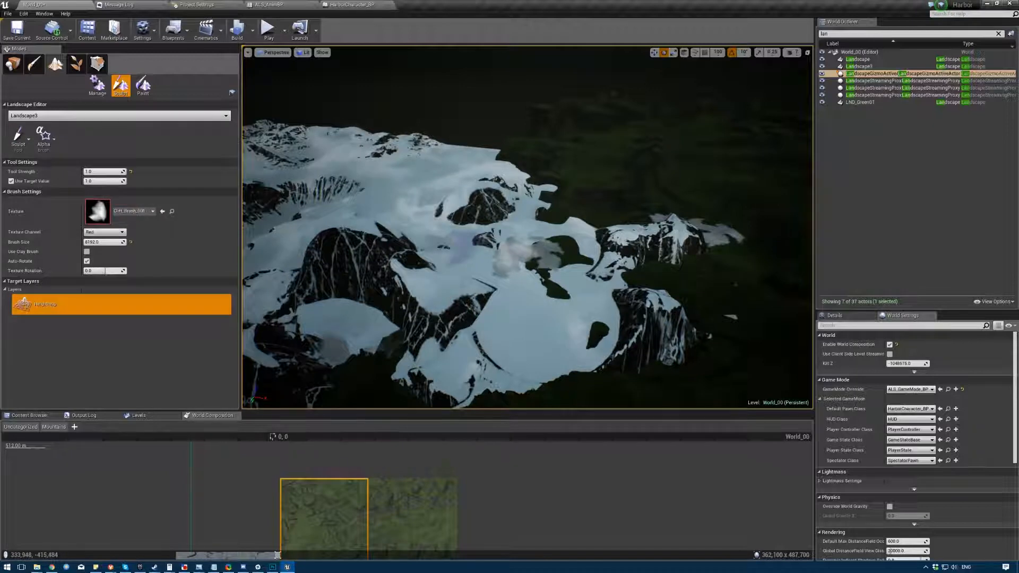
key(ctrl+z)
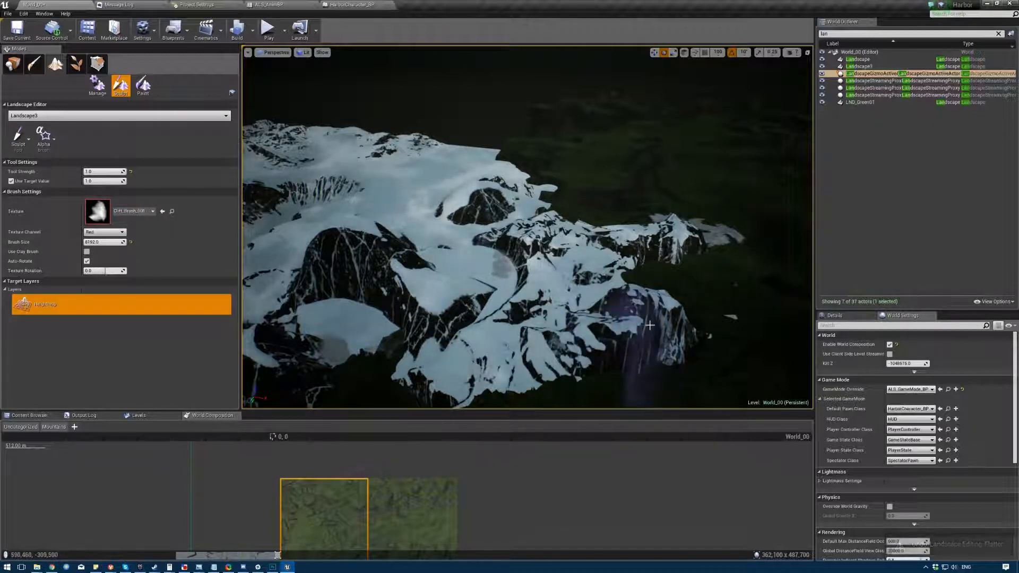
- Smooth the cliffs along Landscape3's outer border using the Alpha brush
key(ctrl+2)
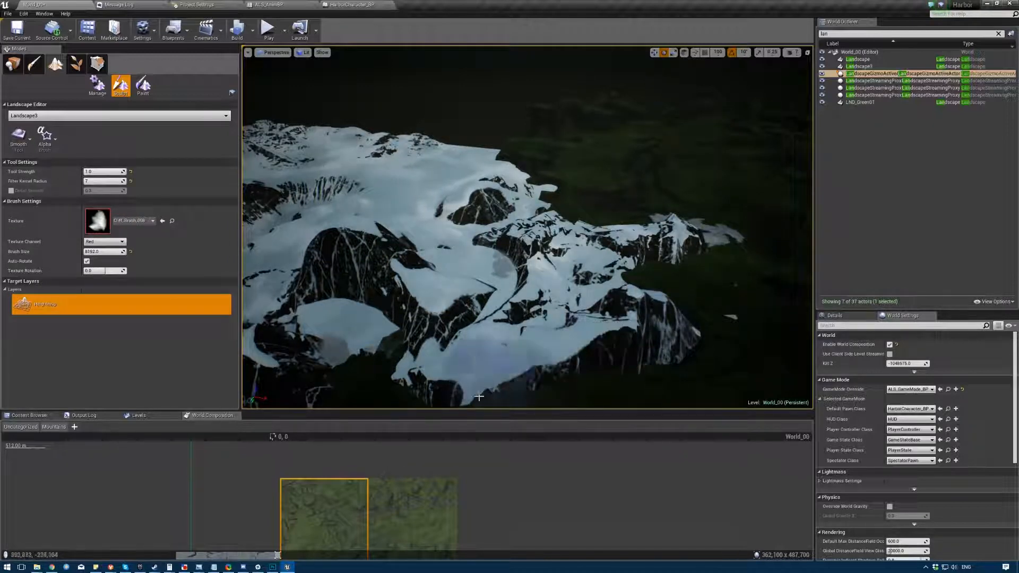
right_drag(478, 397, 636, 297)
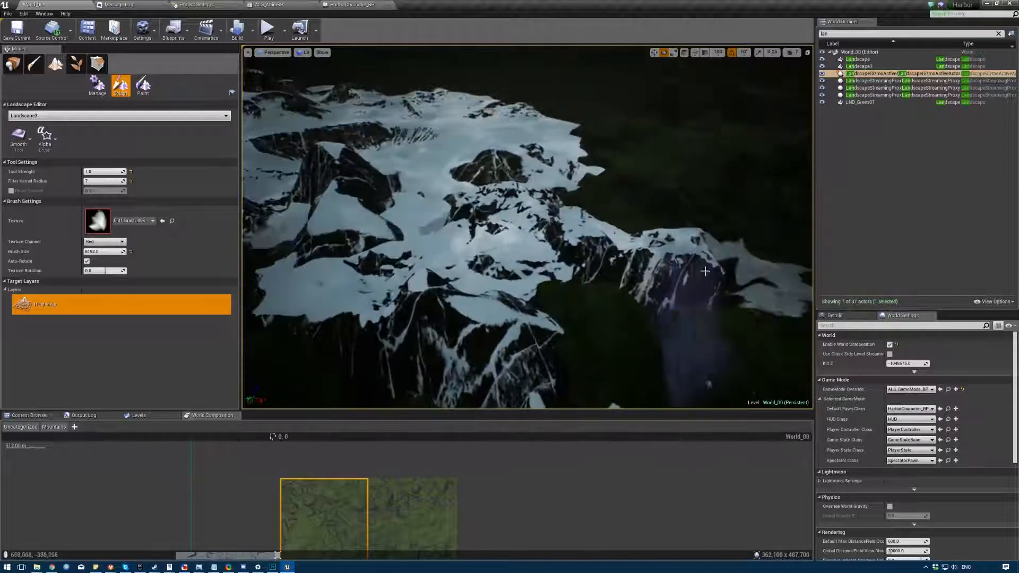
mouse_move(704, 271)
right_down()
mouse_move(653, 289)
mouse_move(589, 287)
mouse_move(518, 225)
mouse_move(489, 243)
mouse_move(557, 271)
mouse_move(547, 166)
mouse_move(553, 176)
mouse_move(541, 153)
mouse_move(563, 166)
mouse_move(587, 160)
right_up()
- Return to Place mode, select LND_Green01 and examine the blend between the snowy cliffs and green terrain, toggling game view
click(15, 64)
click(537, 247)
key(w)
key(g)
key(s)
key(w)
key(g)
key(s)
key(w)
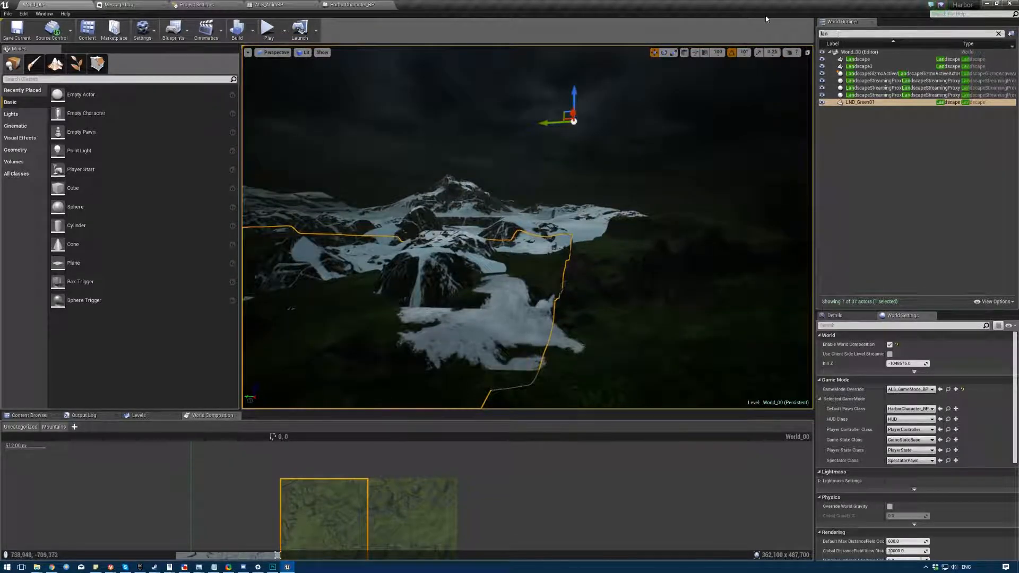
- Filter the World Outliner by "deca", select Nature_Deco_SedimentDecal_A2_Inst13 and frame it in the viewport
key(BackSpace)
key(BackSpace)
text(deca)
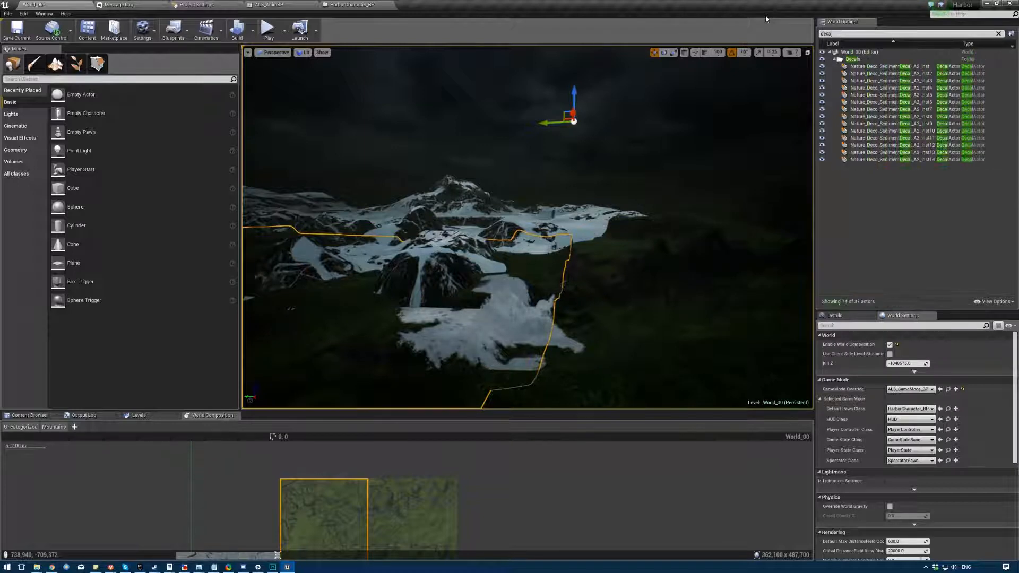
click(858, 159)
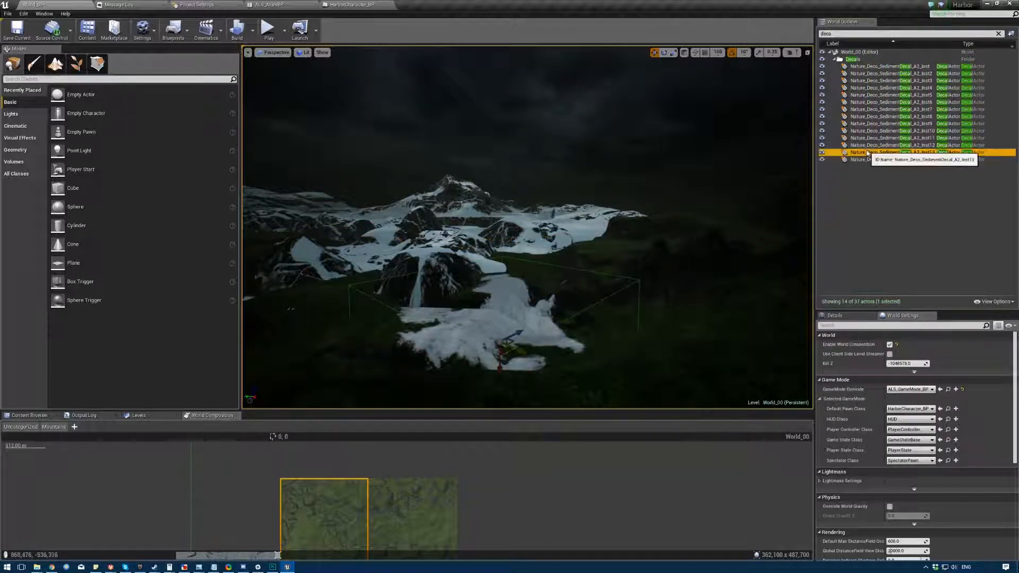
key(f)
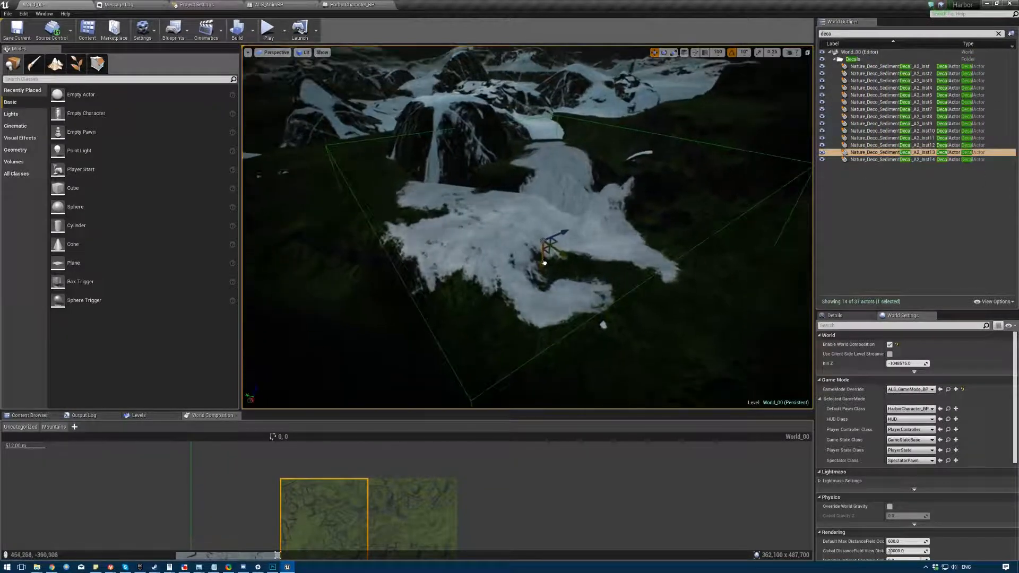
- Move the selected snow decal toward the foot of the outer cliff and rotate it to follow the slope
drag(565, 204, 504, 174)
right_drag(504, 174, 525, 175)
key(e)
key(w)
drag(536, 160, 427, 168)
key(e)
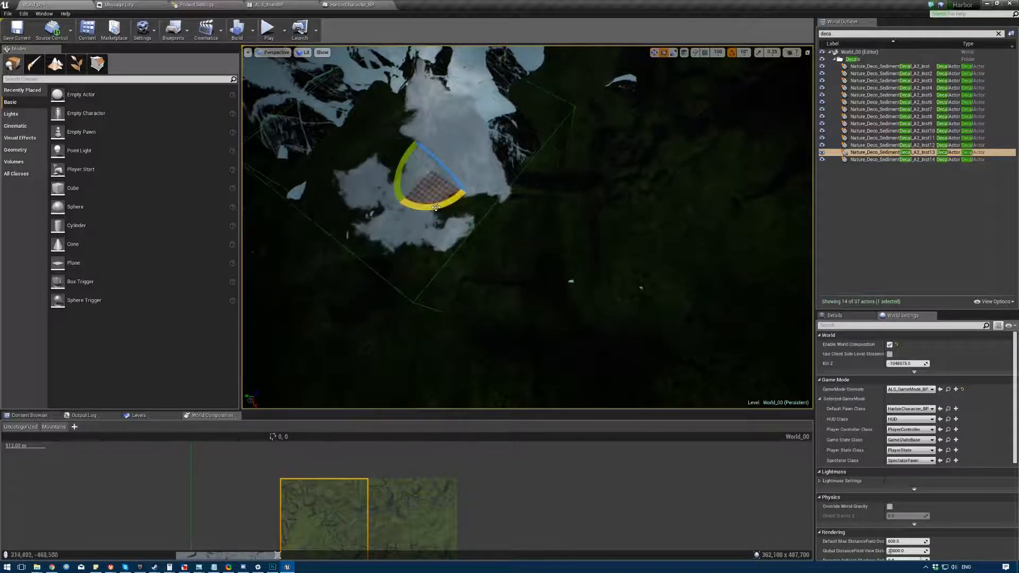
drag(435, 207, 381, 208)
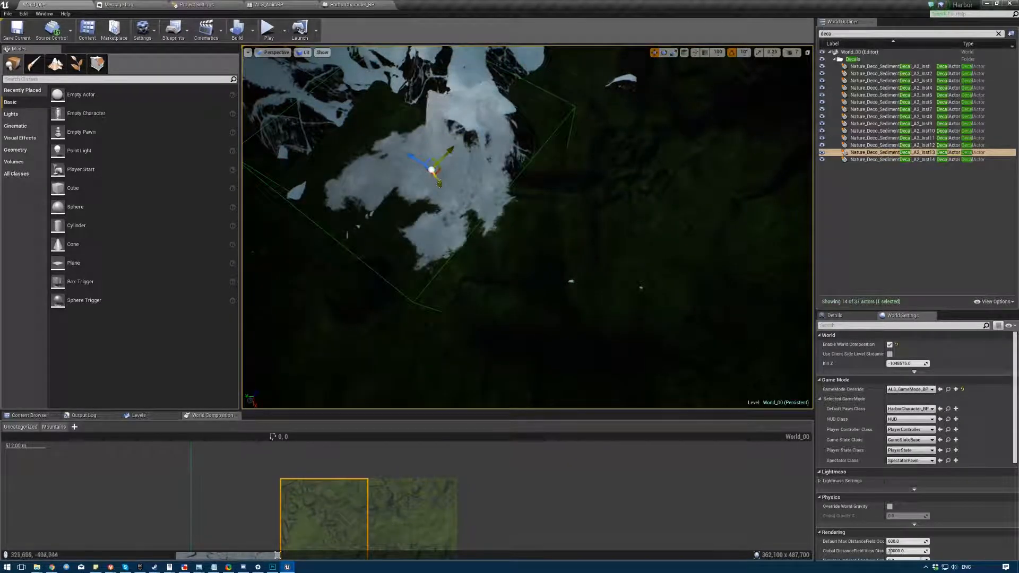
- Shift the snow decal along the cliff base so it covers the seam with the green terrain, and inspect its placement
mouse_move(442, 184)
right_down()
mouse_move(439, 192)
mouse_move(442, 184)
right_up()
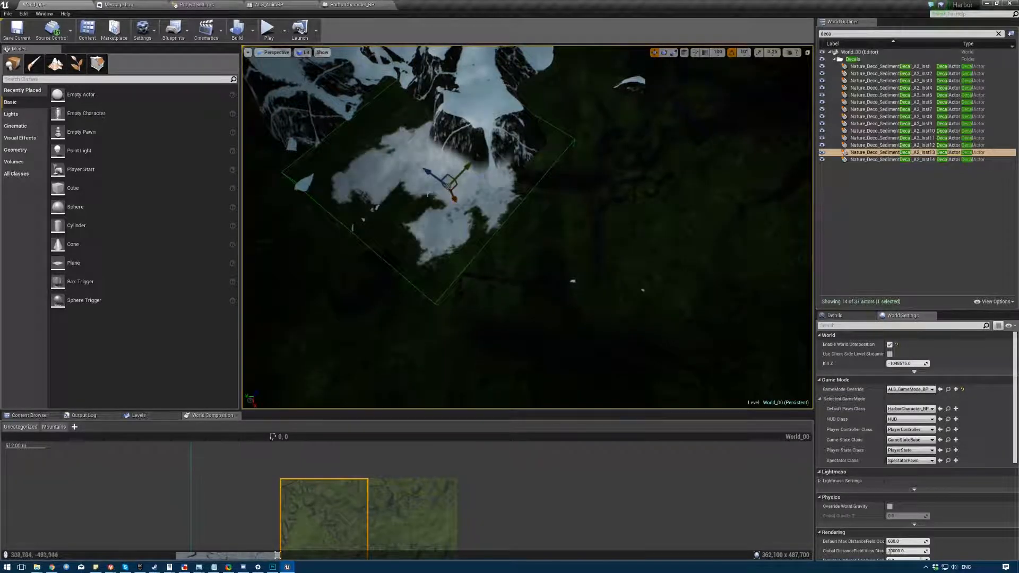
right_drag(442, 184, 511, 154)
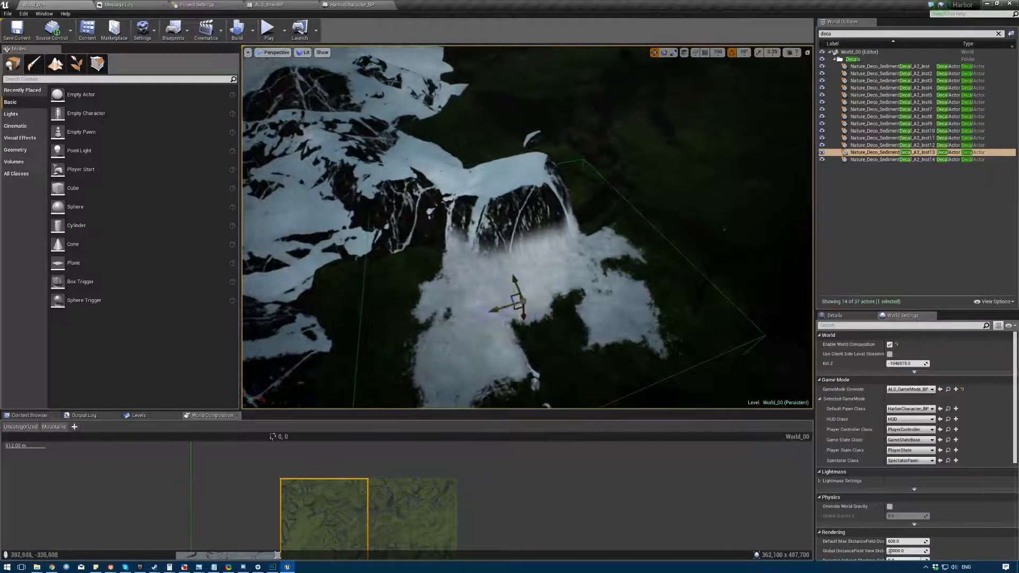
drag(518, 306, 429, 280)
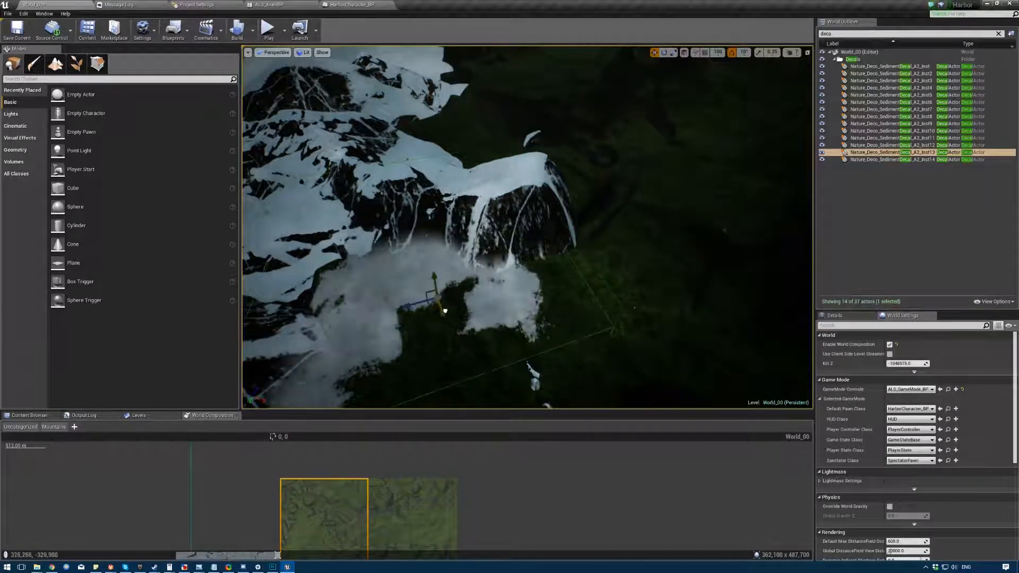
click(723, 229)
mouse_move(723, 229)
right_down()
mouse_move(716, 208)
mouse_move(667, 196)
mouse_move(658, 225)
right_up()
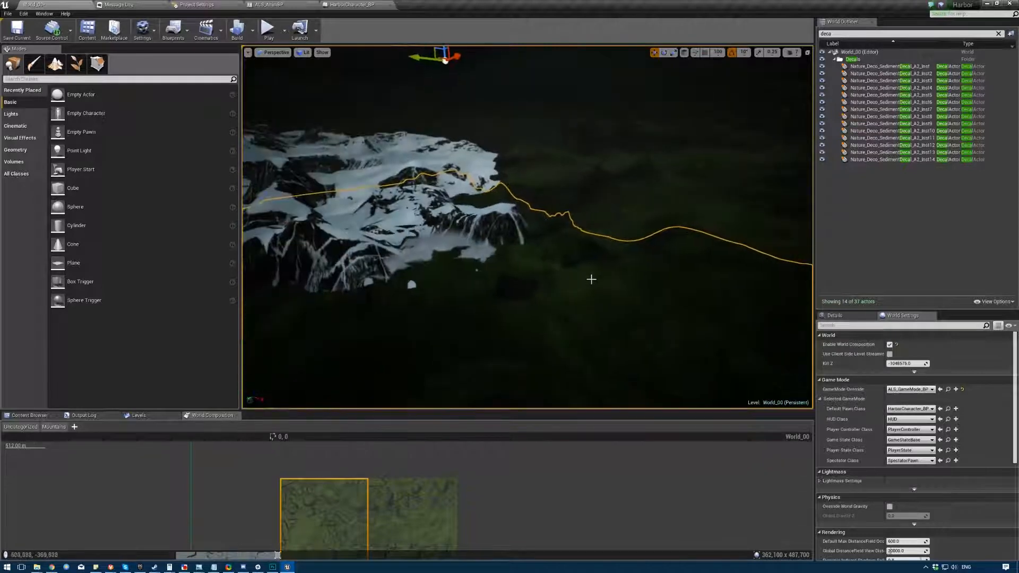
- Playtest the level in full screen, running the character across the green hills to the snowy mountains, and survey the finished terrain
key(F11)
right_drag(595, 282, 849, 308)
key(w)
key(w)
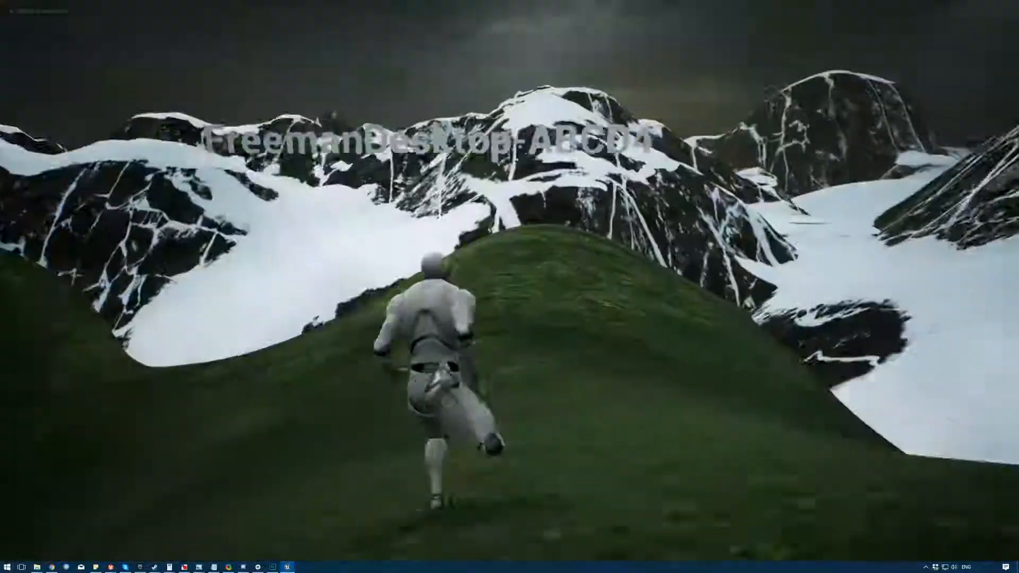
key(w)
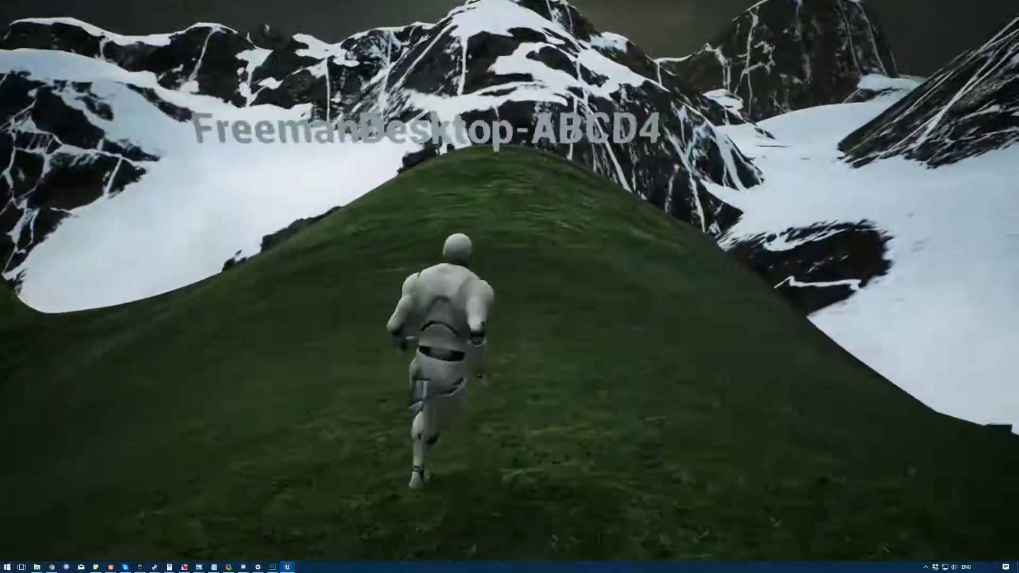
key(w)
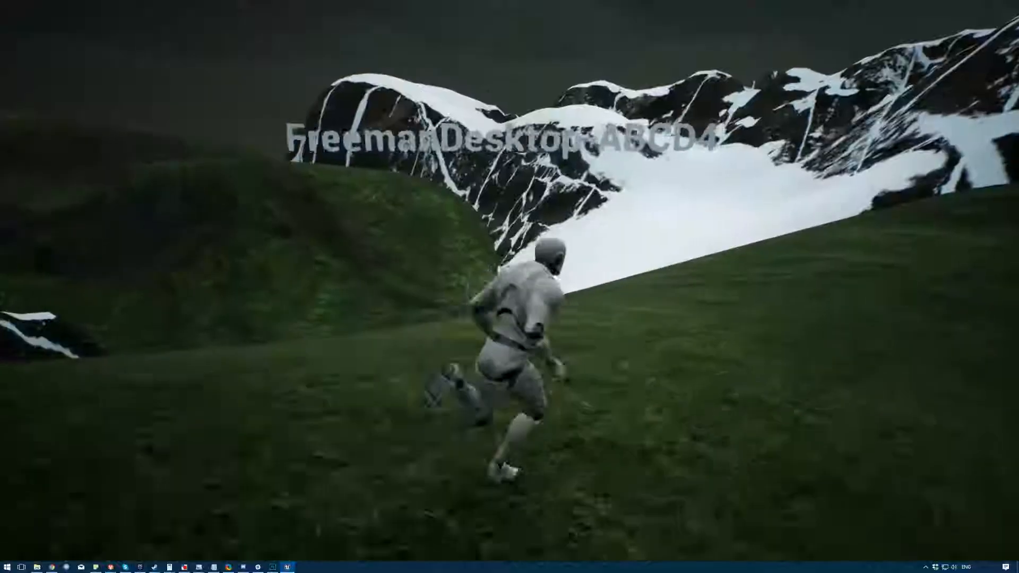
key(w)
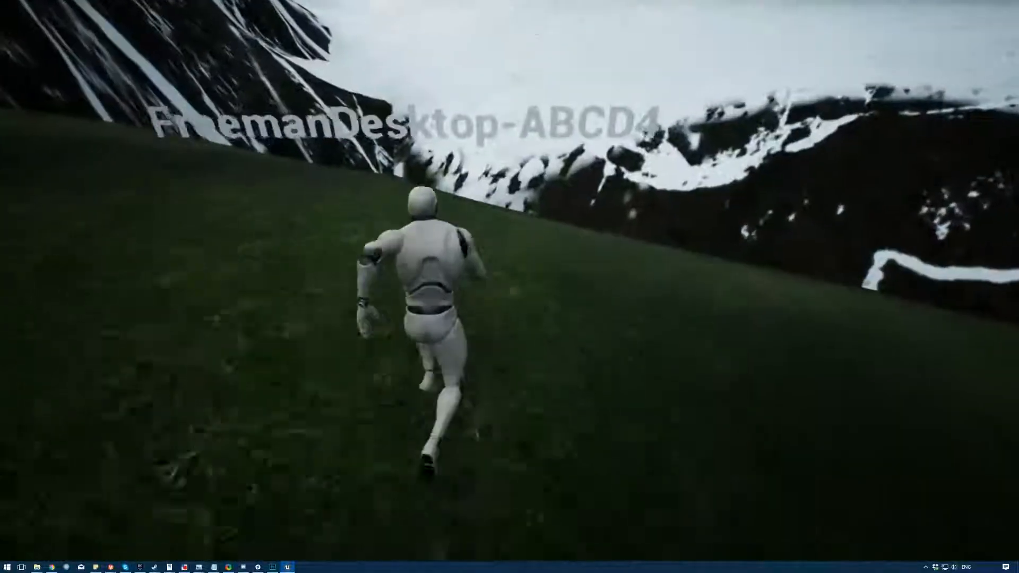
key(w)
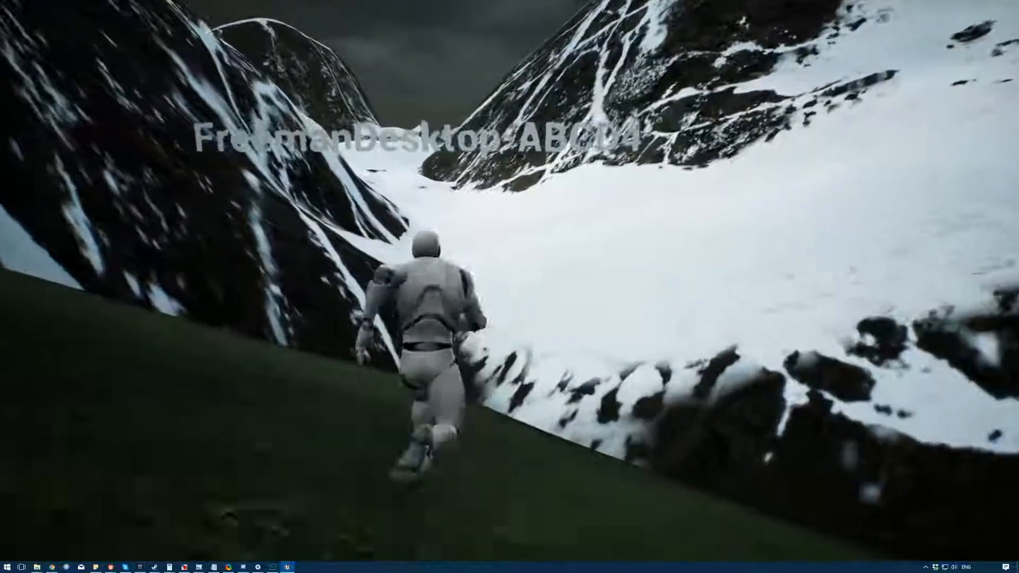
key(space)
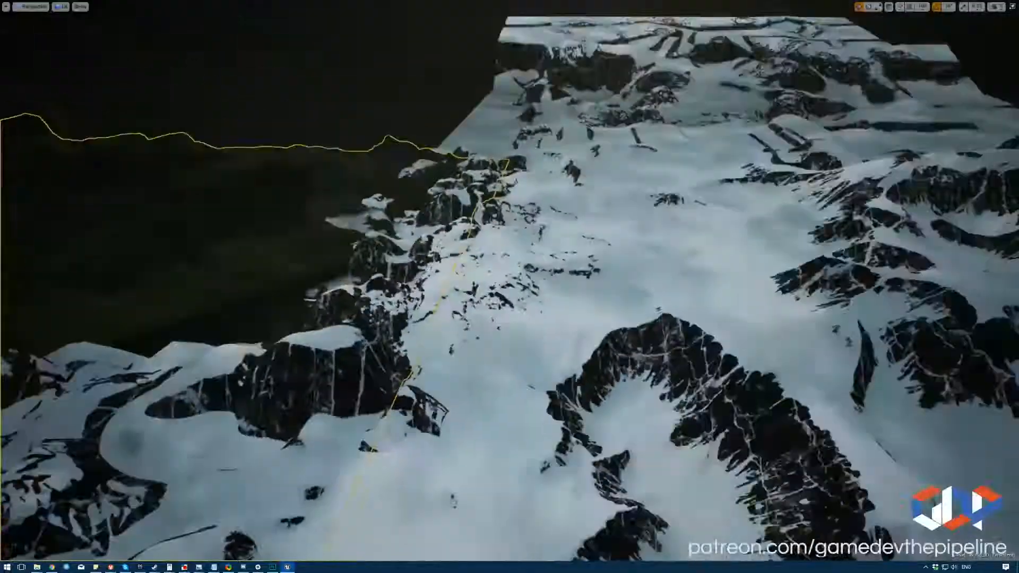
right_drag(769, 322, 916, 322)
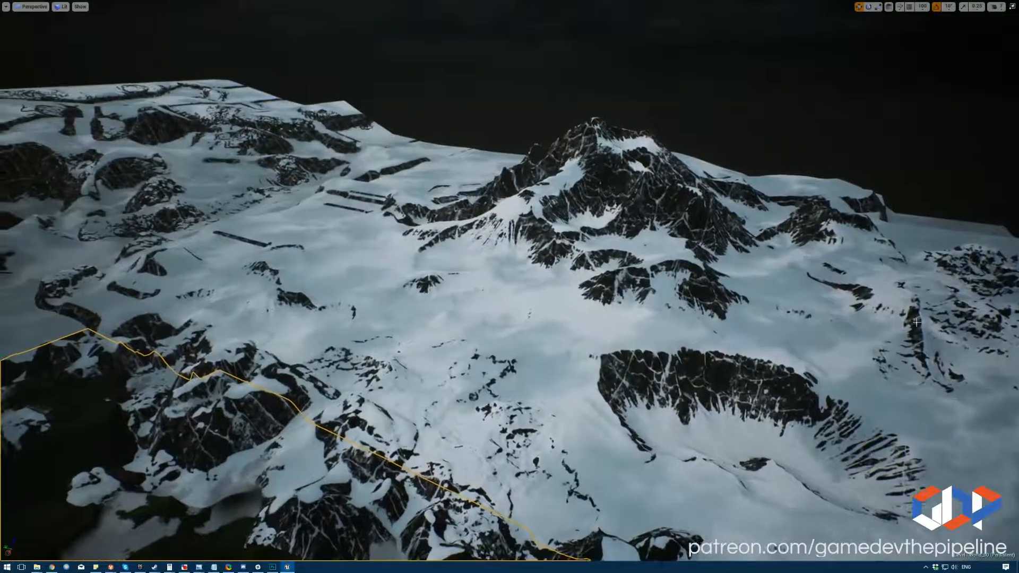